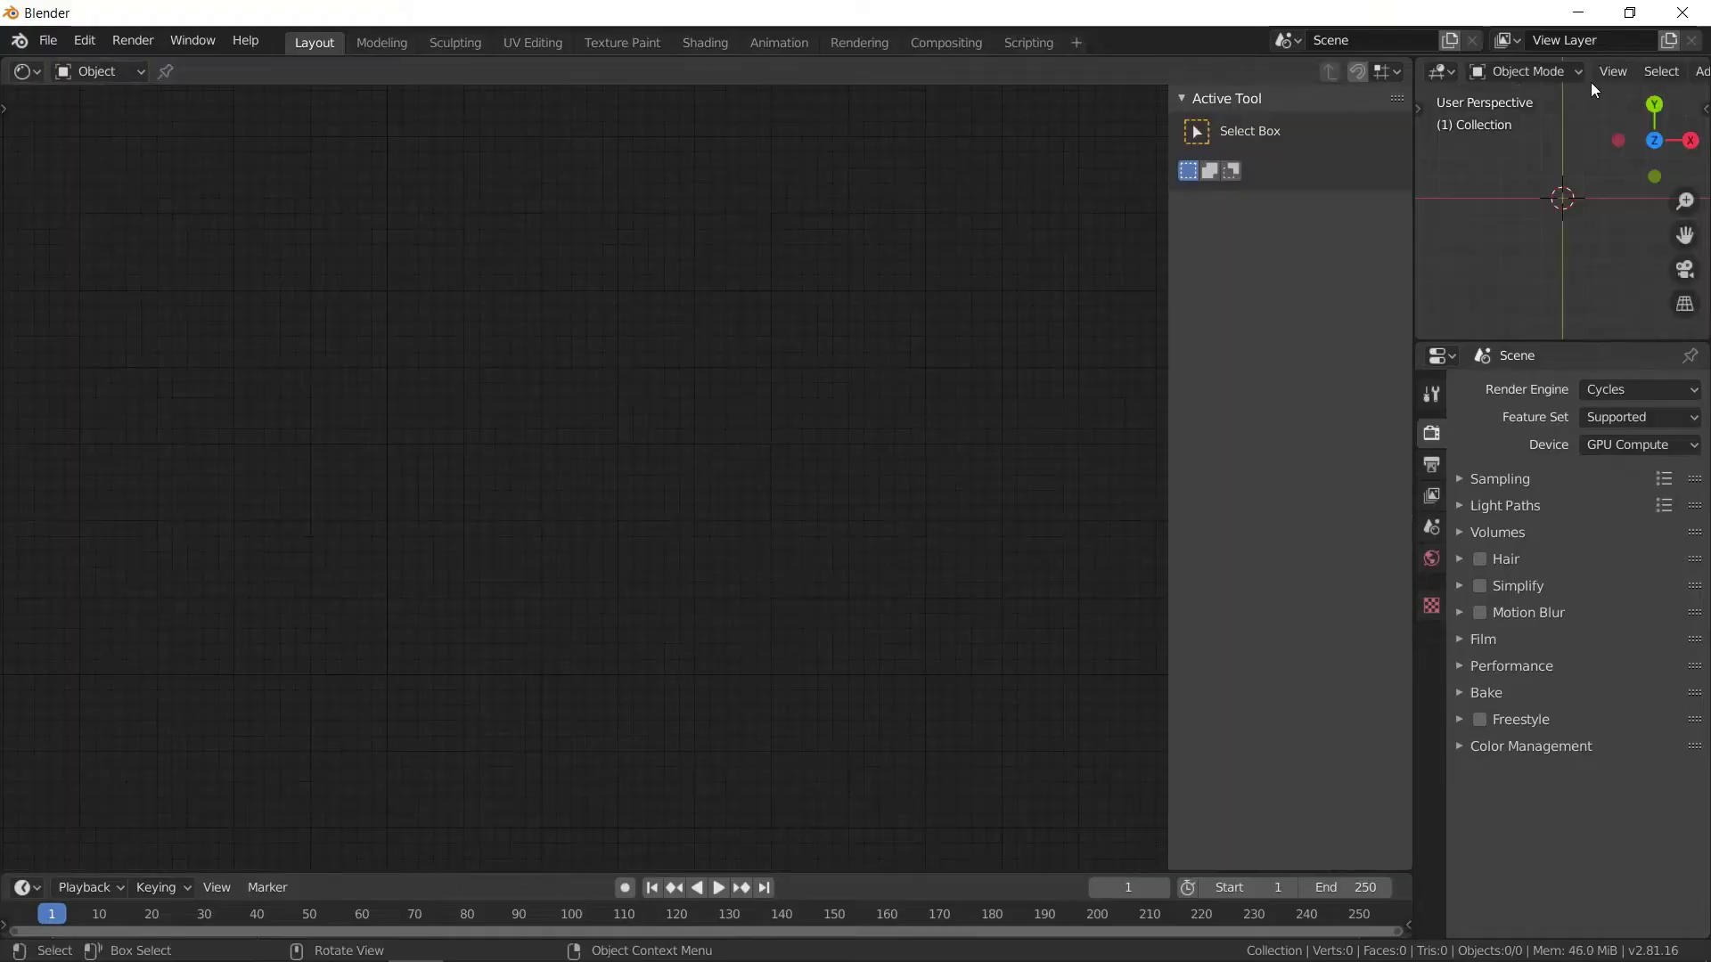
- Add a UV sphere with 64 segments to the empty scene and show the viewport in rendered shading
{"action": "left_click", "coordinate": [1668, 71]}
{"action": "key", "text": "shift+a"}
{"action": "mouse_move", "coordinate": [1556, 206]}
{"action": "left_click", "coordinate": [1412, 263]}
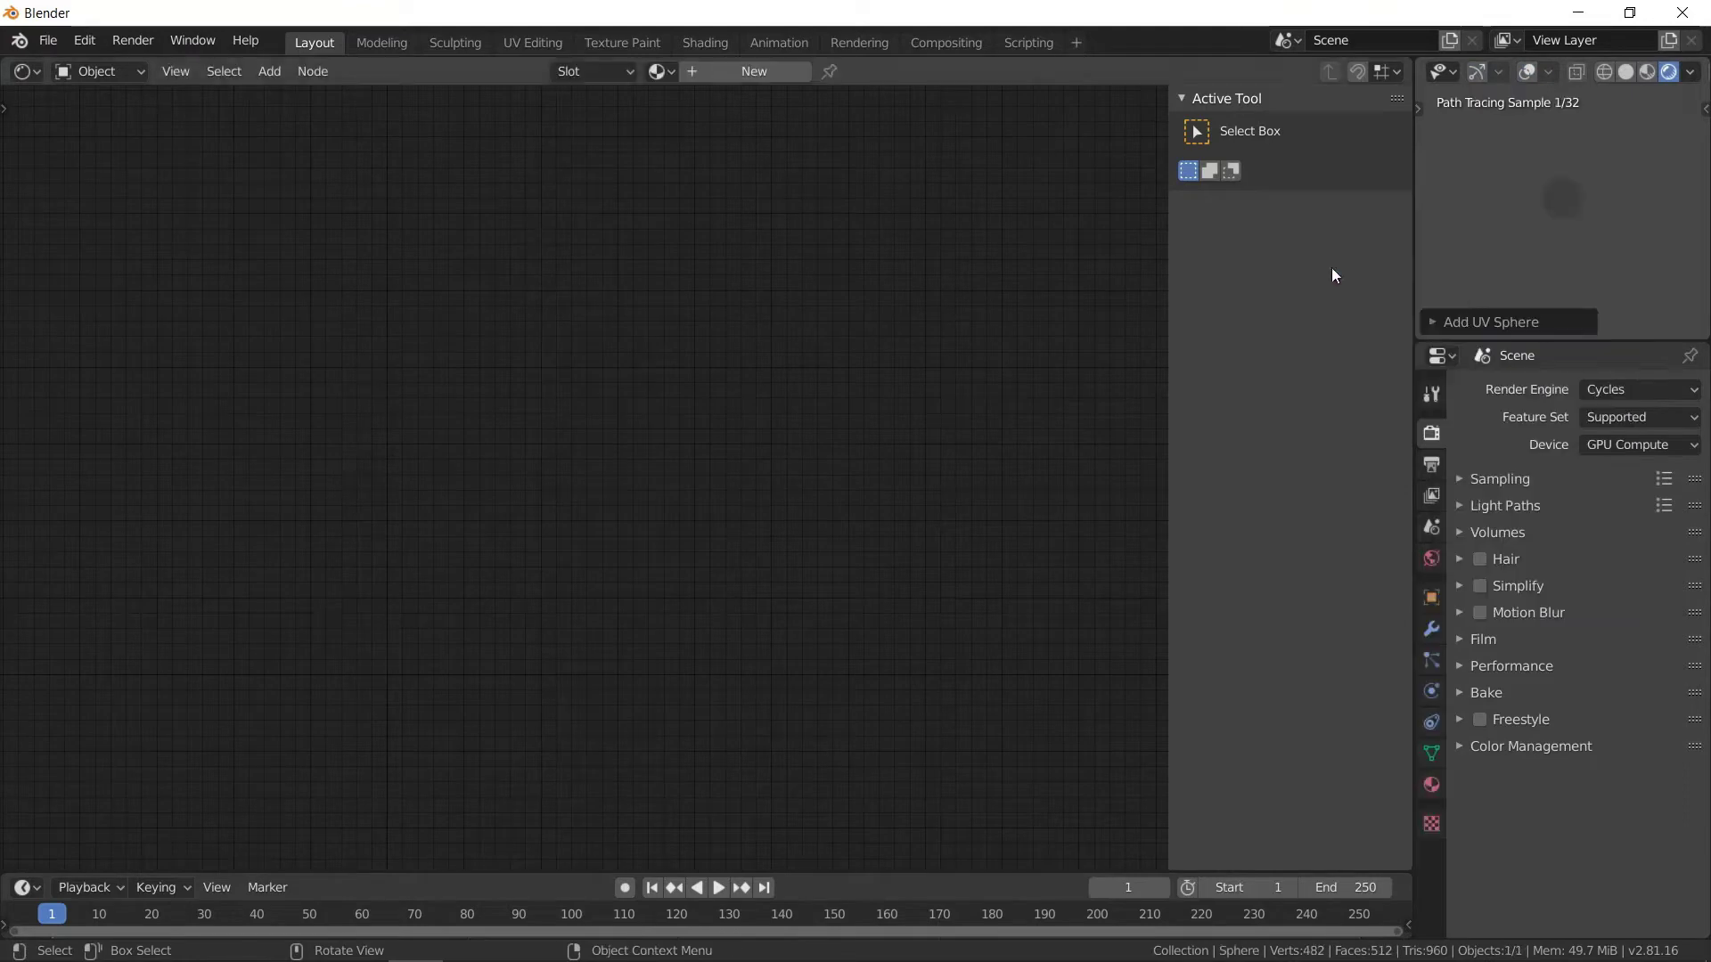
{"action": "left_click", "coordinate": [1456, 321]}
{"action": "left_click", "coordinate": [1623, 141]}
{"action": "type", "text": "64"}
{"action": "key", "text": "Return"}
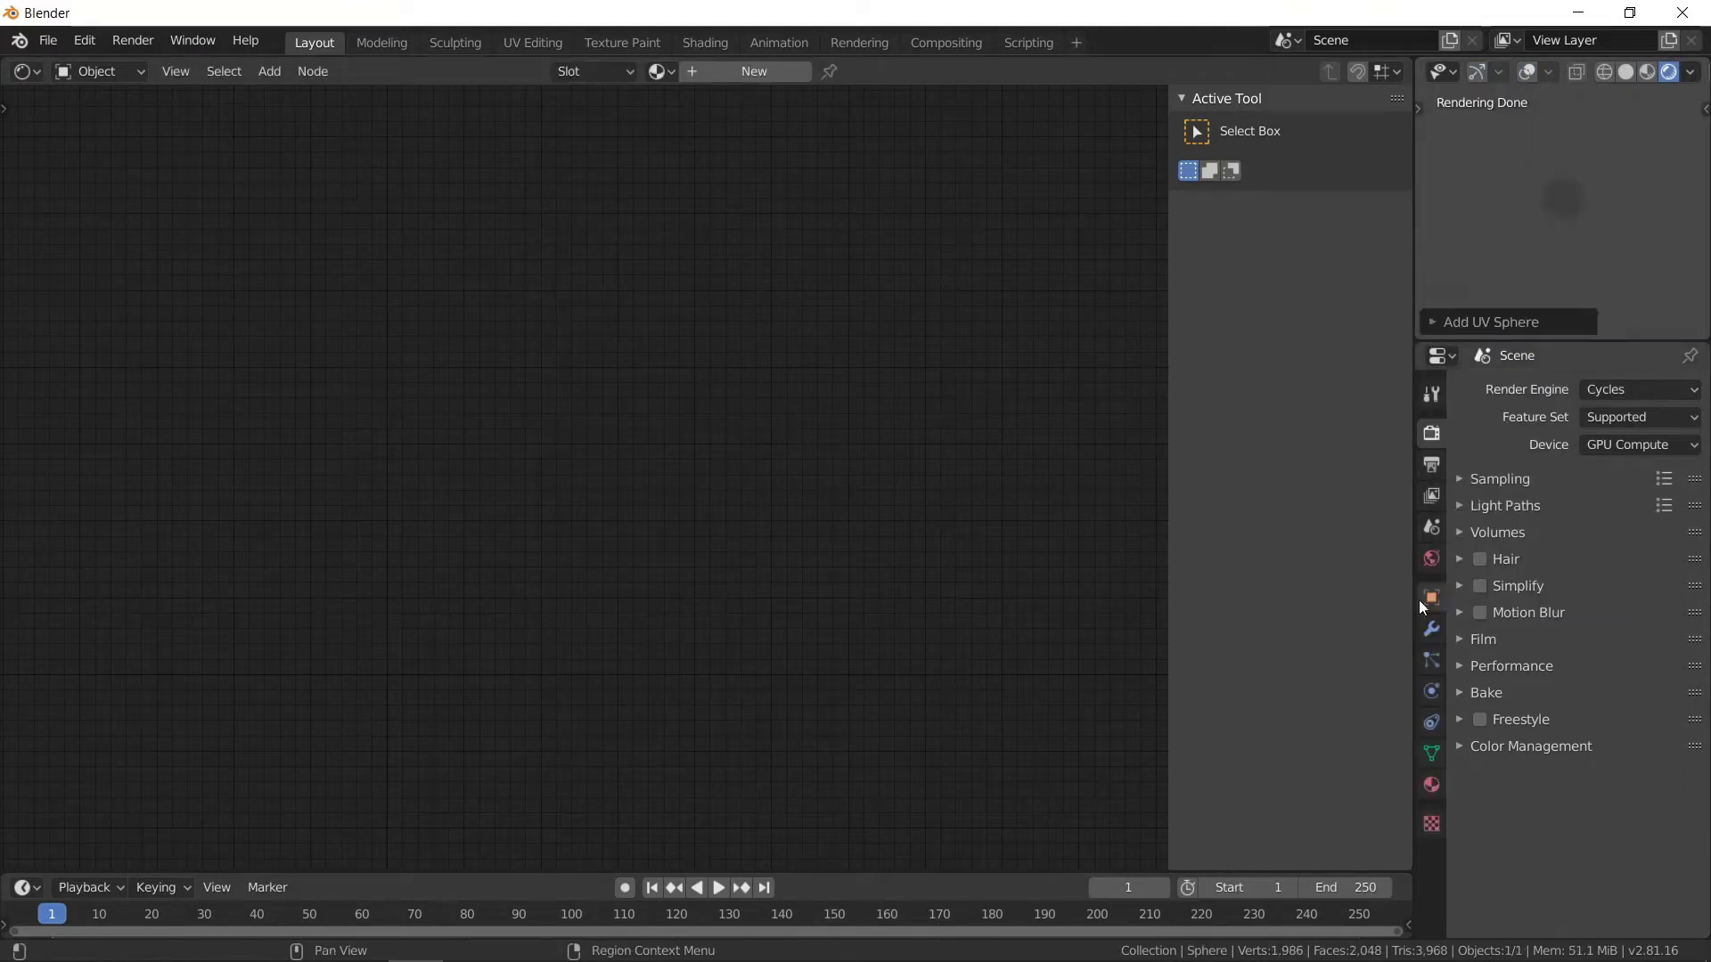
- Add a Subdivision Surface modifier to the sphere and raise its viewport subdivision level
{"action": "left_click", "coordinate": [1432, 629]}
{"action": "left_click", "coordinate": [1577, 390]}
{"action": "left_click", "coordinate": [1247, 753]}
{"action": "left_click", "coordinate": [1565, 557]}
- Light the world with an environment texture, loading sunset.exr as the background color
{"action": "left_click", "coordinate": [1431, 559]}
{"action": "left_click", "coordinate": [1691, 523]}
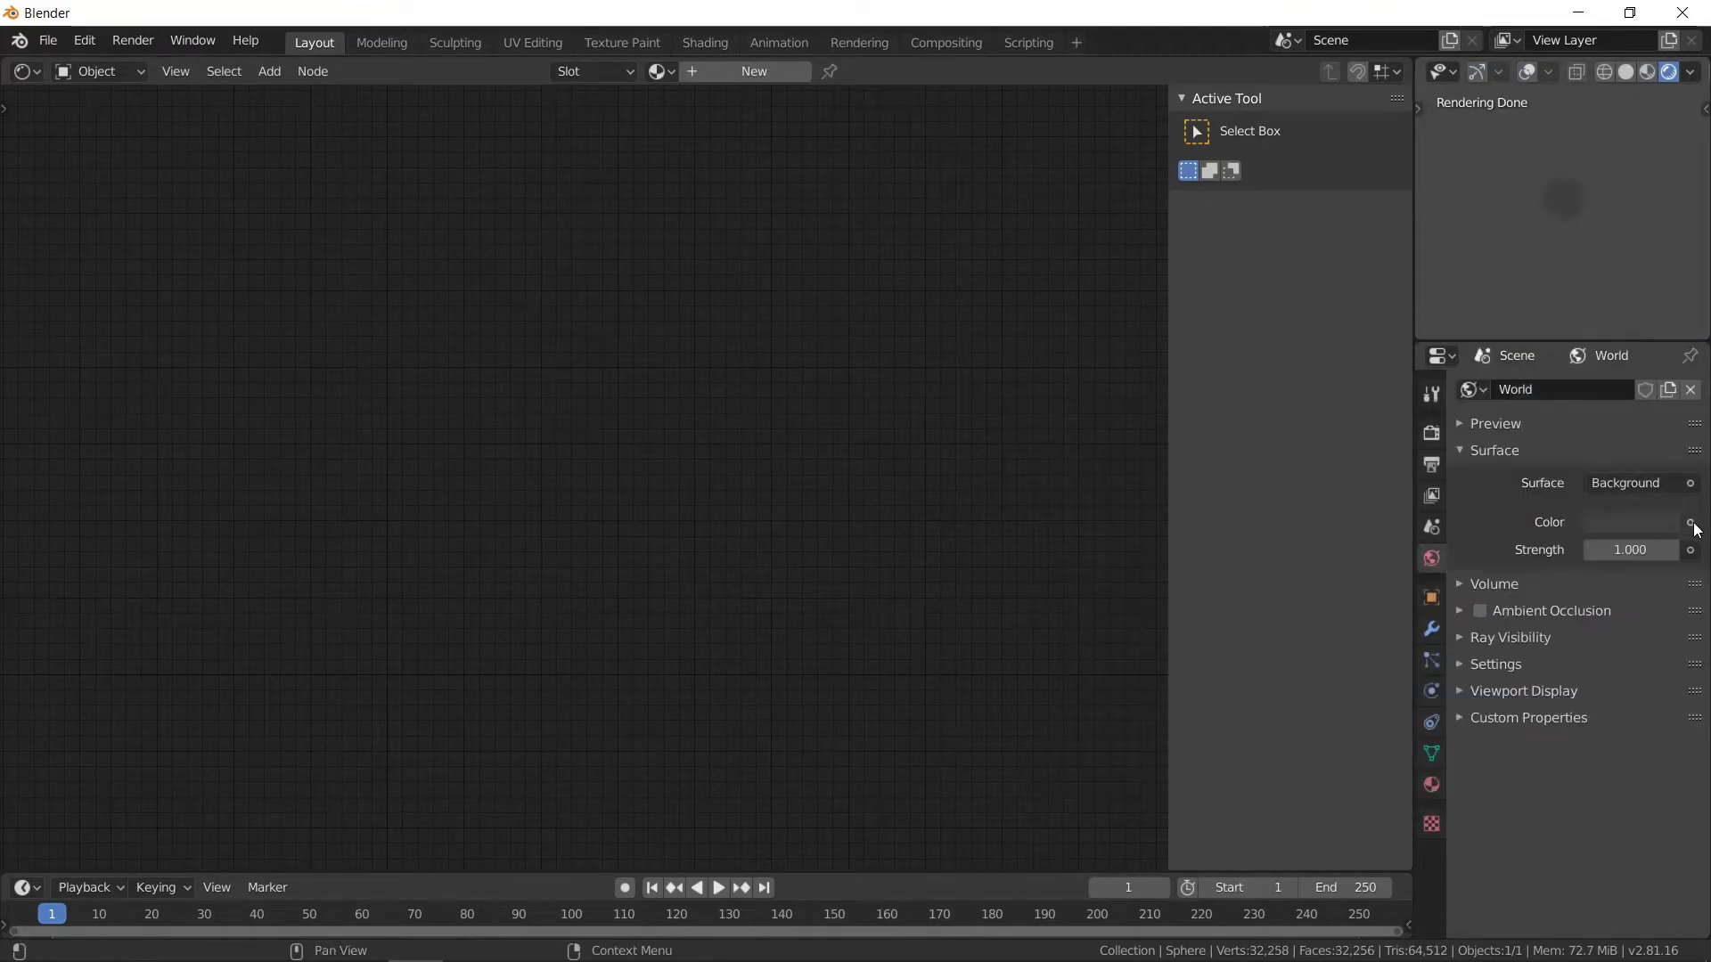
{"action": "left_click", "coordinate": [1289, 618]}
{"action": "left_click", "coordinate": [1681, 551]}
{"action": "left_click", "coordinate": [353, 510]}
{"action": "left_click", "coordinate": [984, 508]}
{"action": "left_click", "coordinate": [1200, 839]}
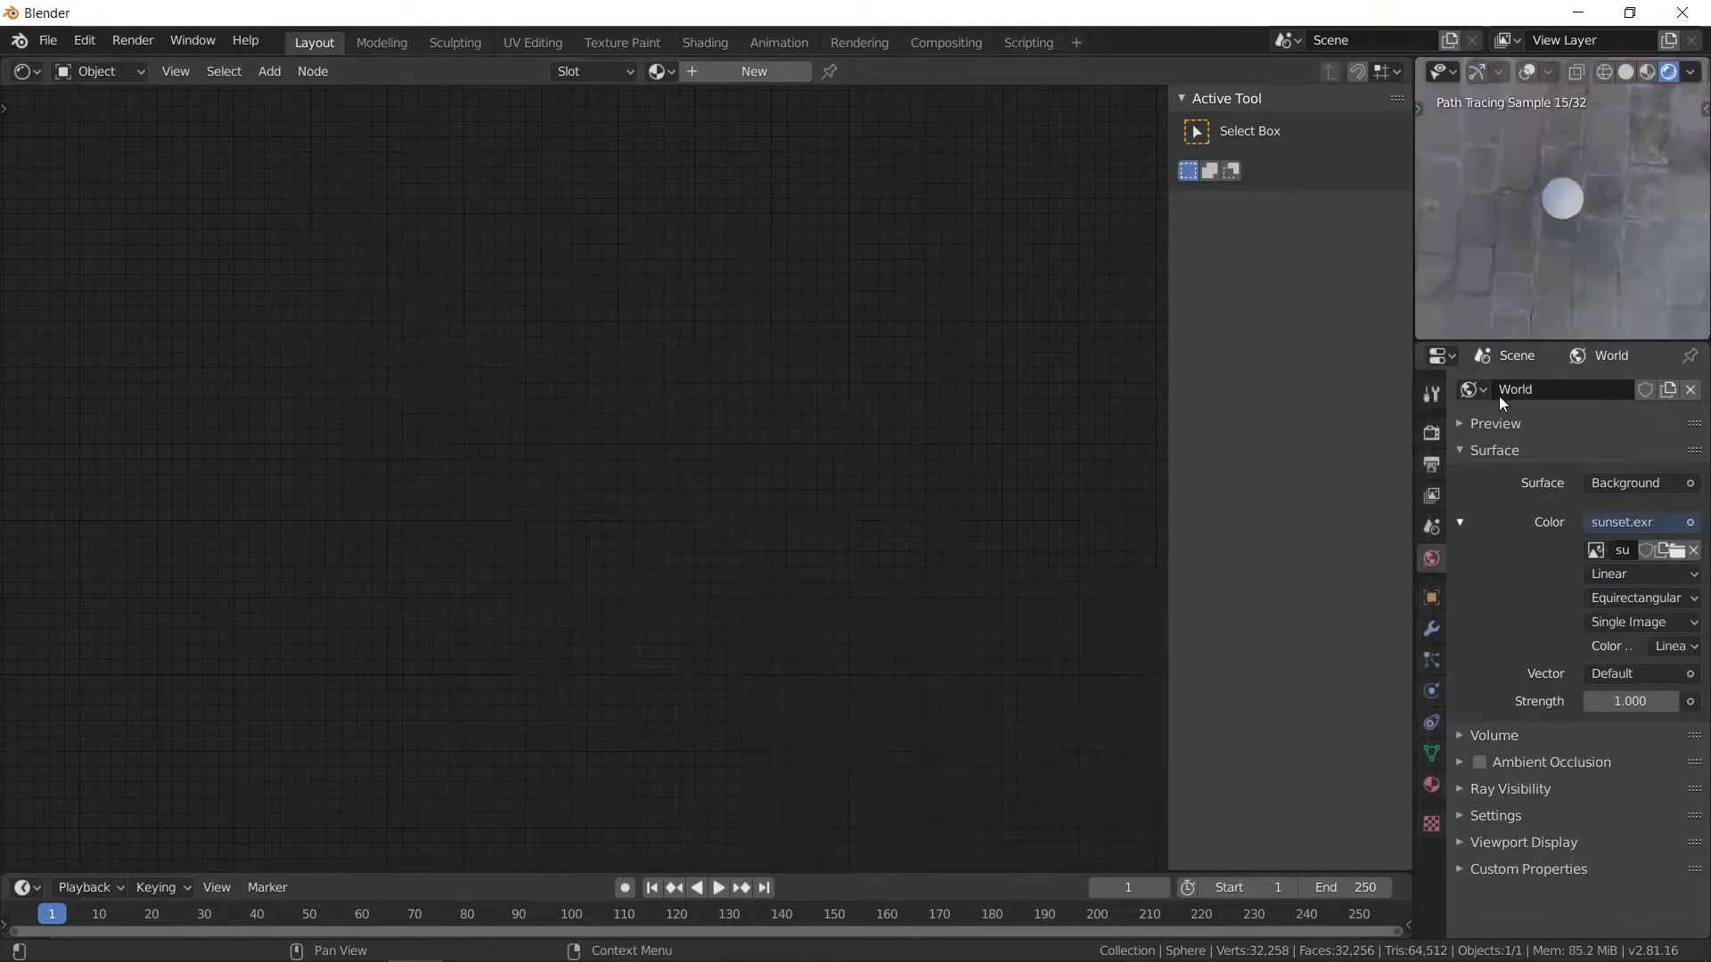
- Make the render's film background transparent
{"action": "left_click", "coordinate": [1431, 433]}
{"action": "left_click", "coordinate": [1481, 640]}
{"action": "left_click", "coordinate": [1495, 795]}
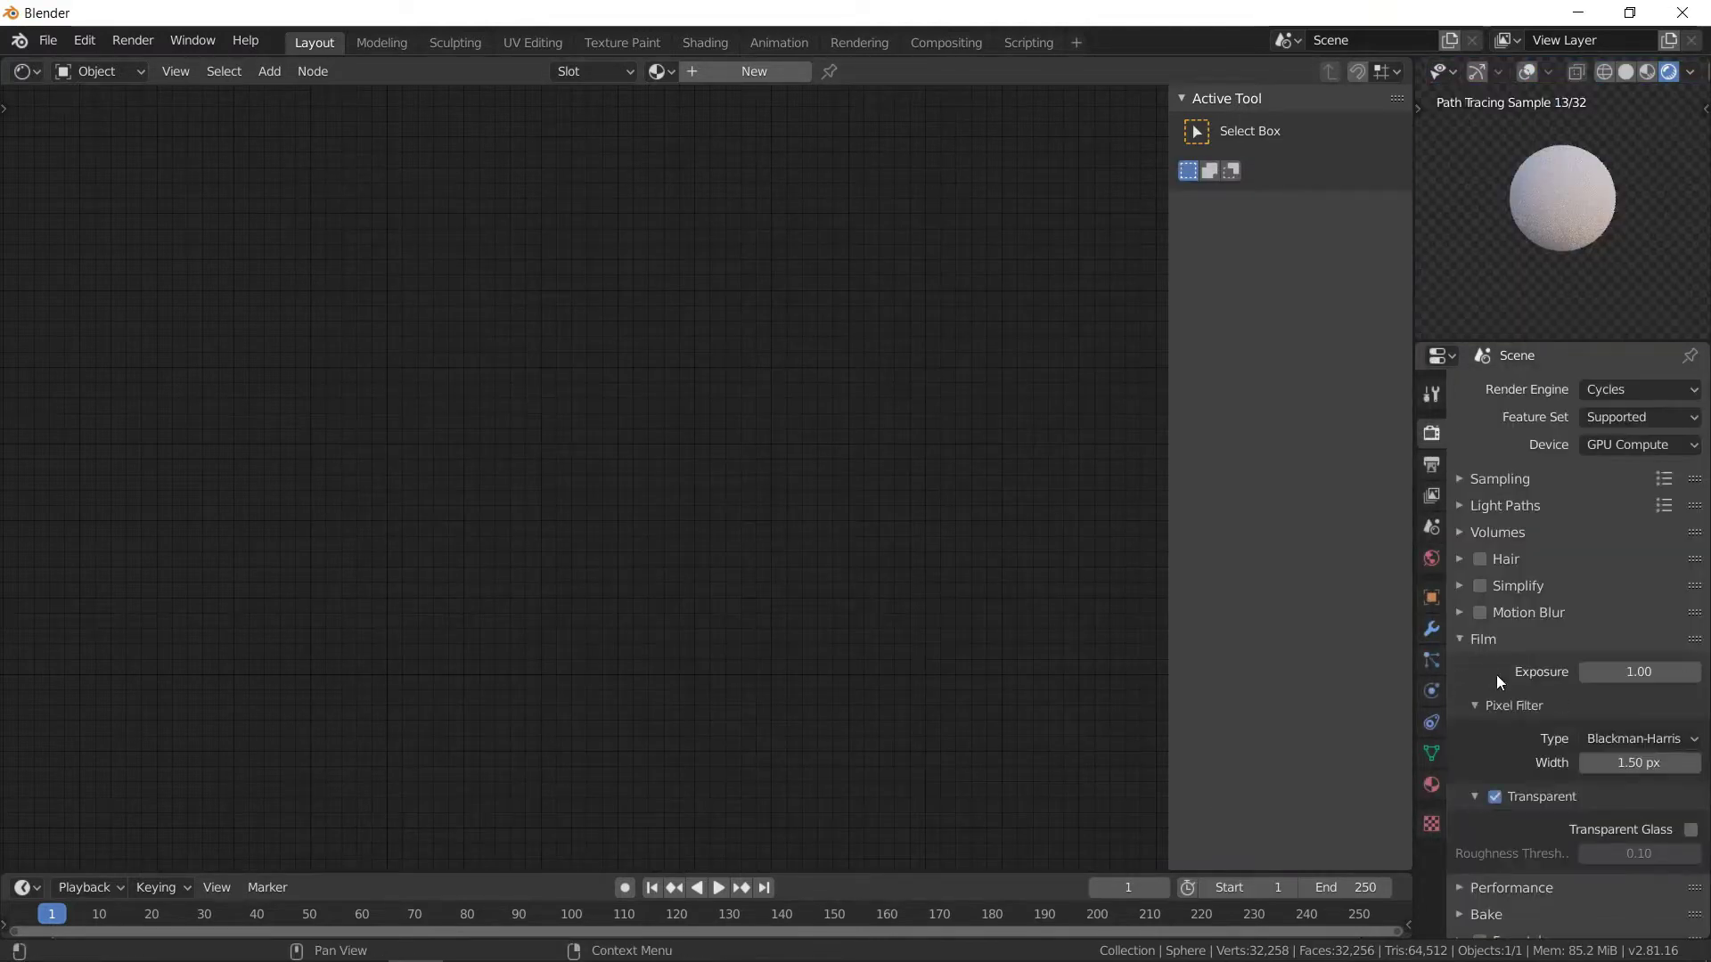
{"action": "left_click", "coordinate": [1490, 642]}
- Limit the total light path bounces to 1
{"action": "left_click", "coordinate": [1500, 506]}
{"action": "double_click", "coordinate": [1620, 565]}
{"action": "type", "text": "1"}
{"action": "key", "text": "Return"}
{"action": "left_click", "coordinate": [1505, 505]}
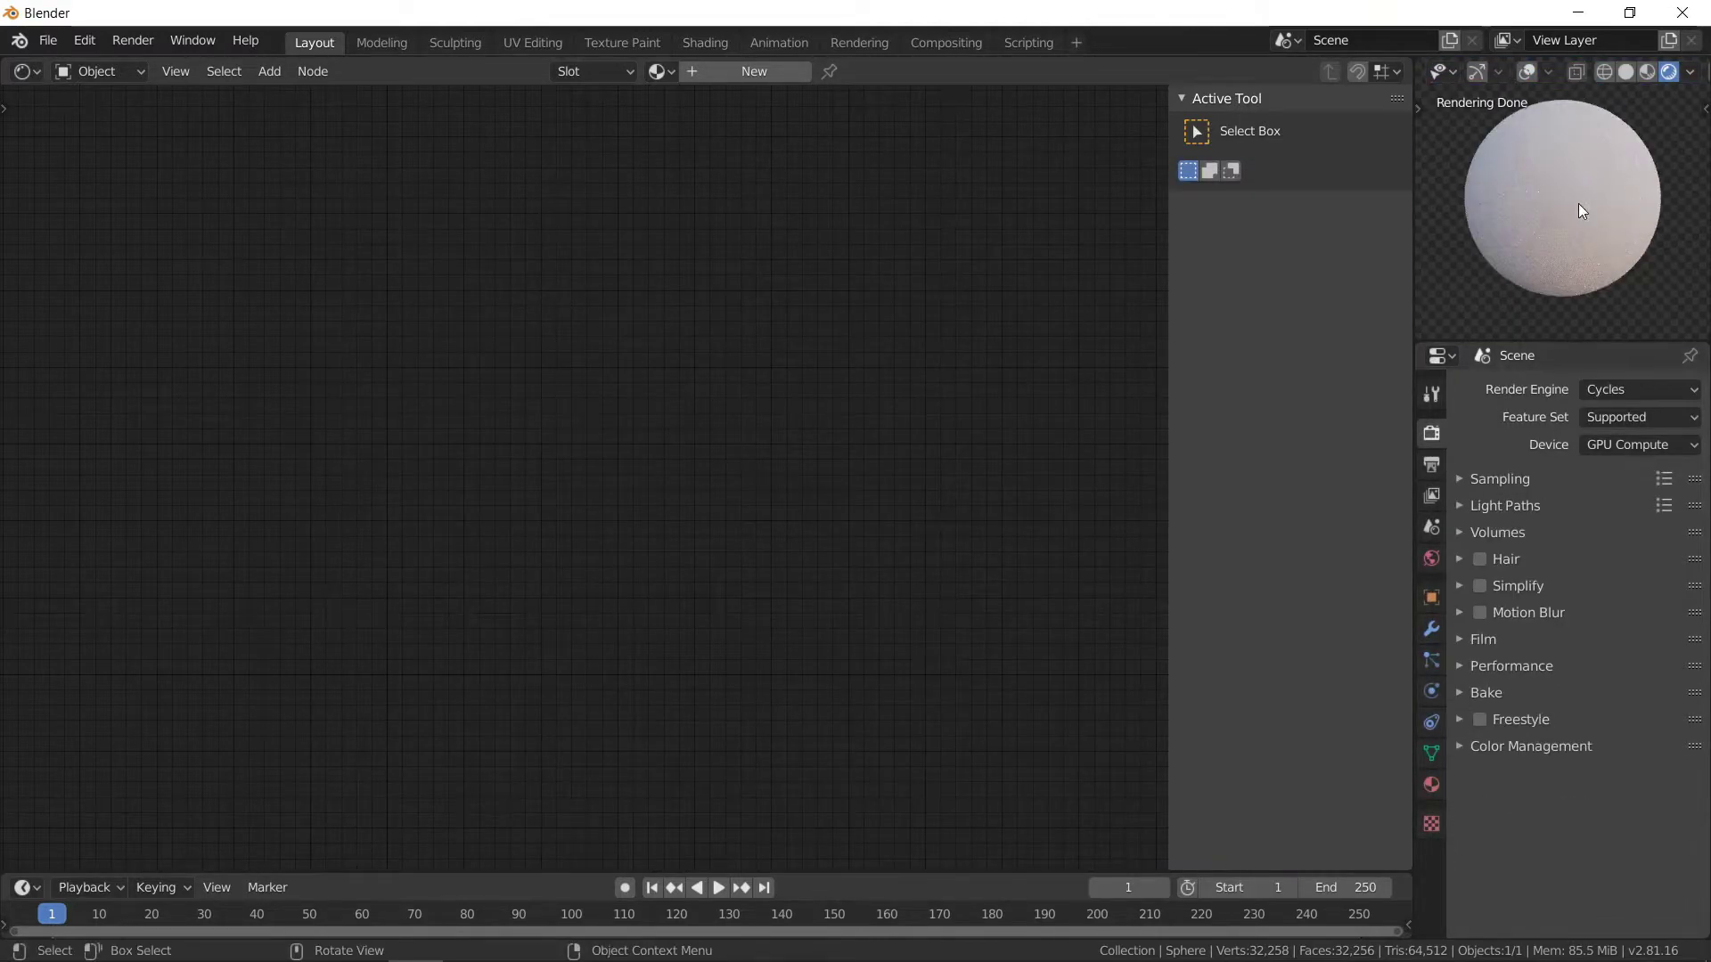
- Create a new material for the sphere and remove its default shader node, keeping only Material Output
{"action": "left_click", "coordinate": [754, 71]}
{"action": "left_click", "coordinate": [835, 71]}
{"action": "left_click", "coordinate": [670, 73]}
{"action": "left_click", "coordinate": [693, 105]}
{"action": "left_click", "coordinate": [478, 463]}
{"action": "key", "text": "x"}
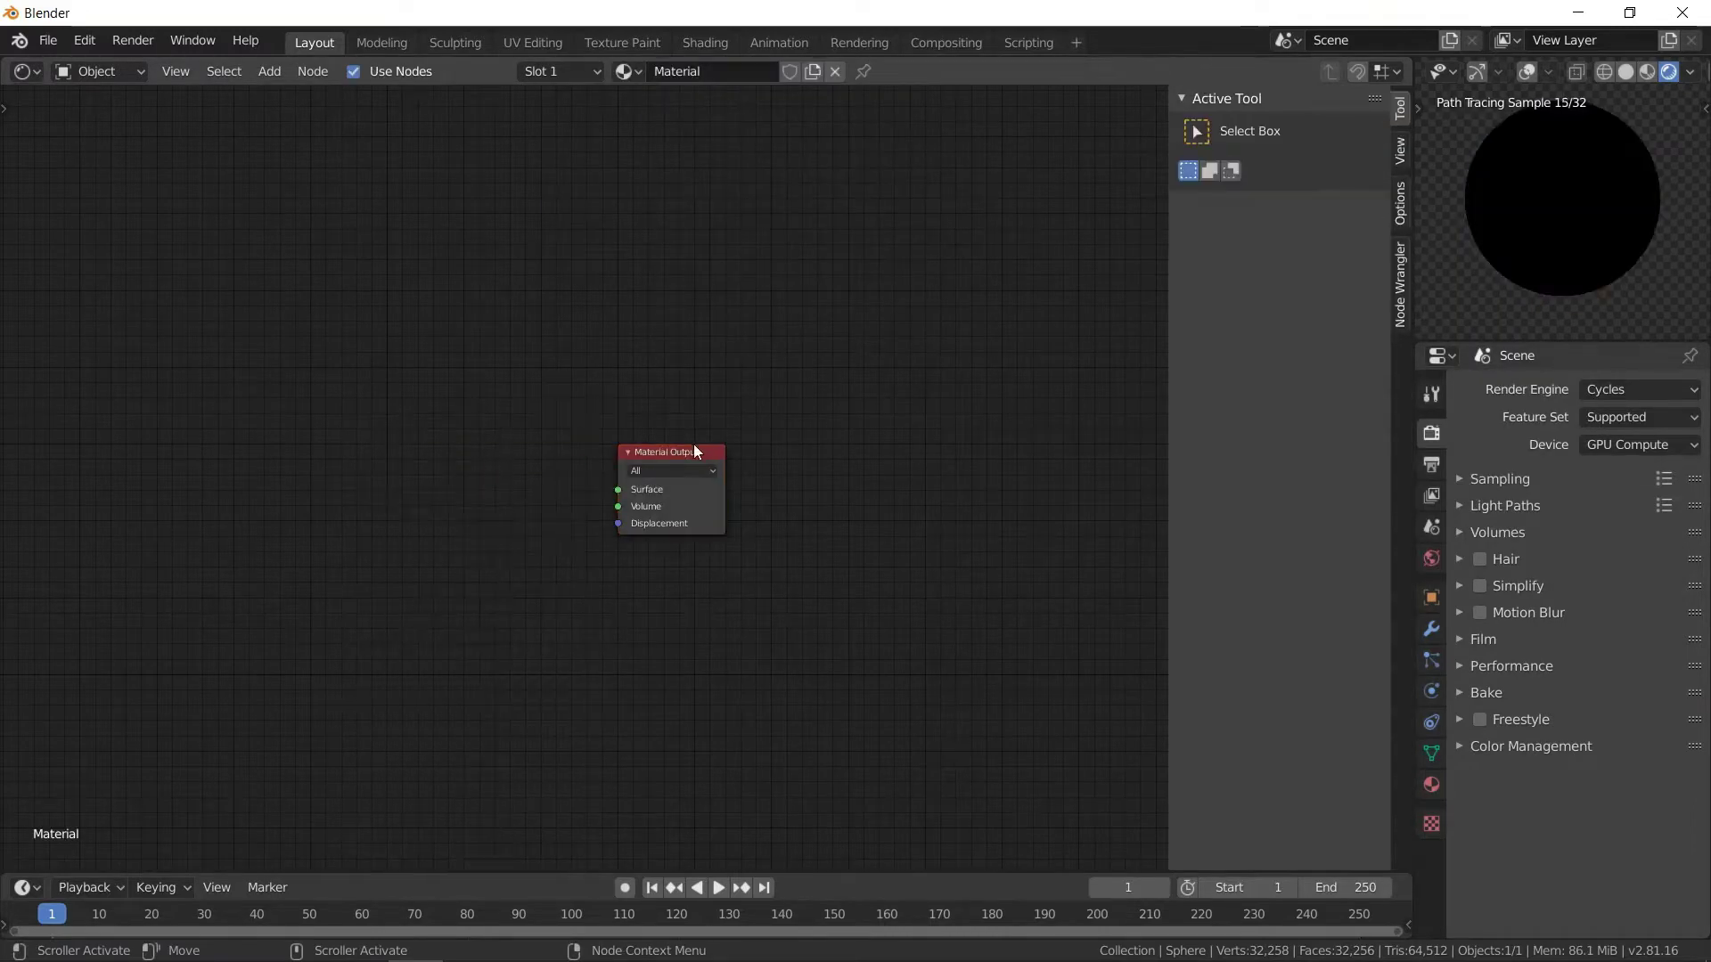
- Add a Texture Coordinate node well before Material Output, moving the output node to leave space between them
{"action": "left_click_drag", "start_coordinate": [698, 442], "coordinate": [796, 402]}
{"action": "key", "text": "shift+a"}
{"action": "mouse_move", "coordinate": [190, 370]}
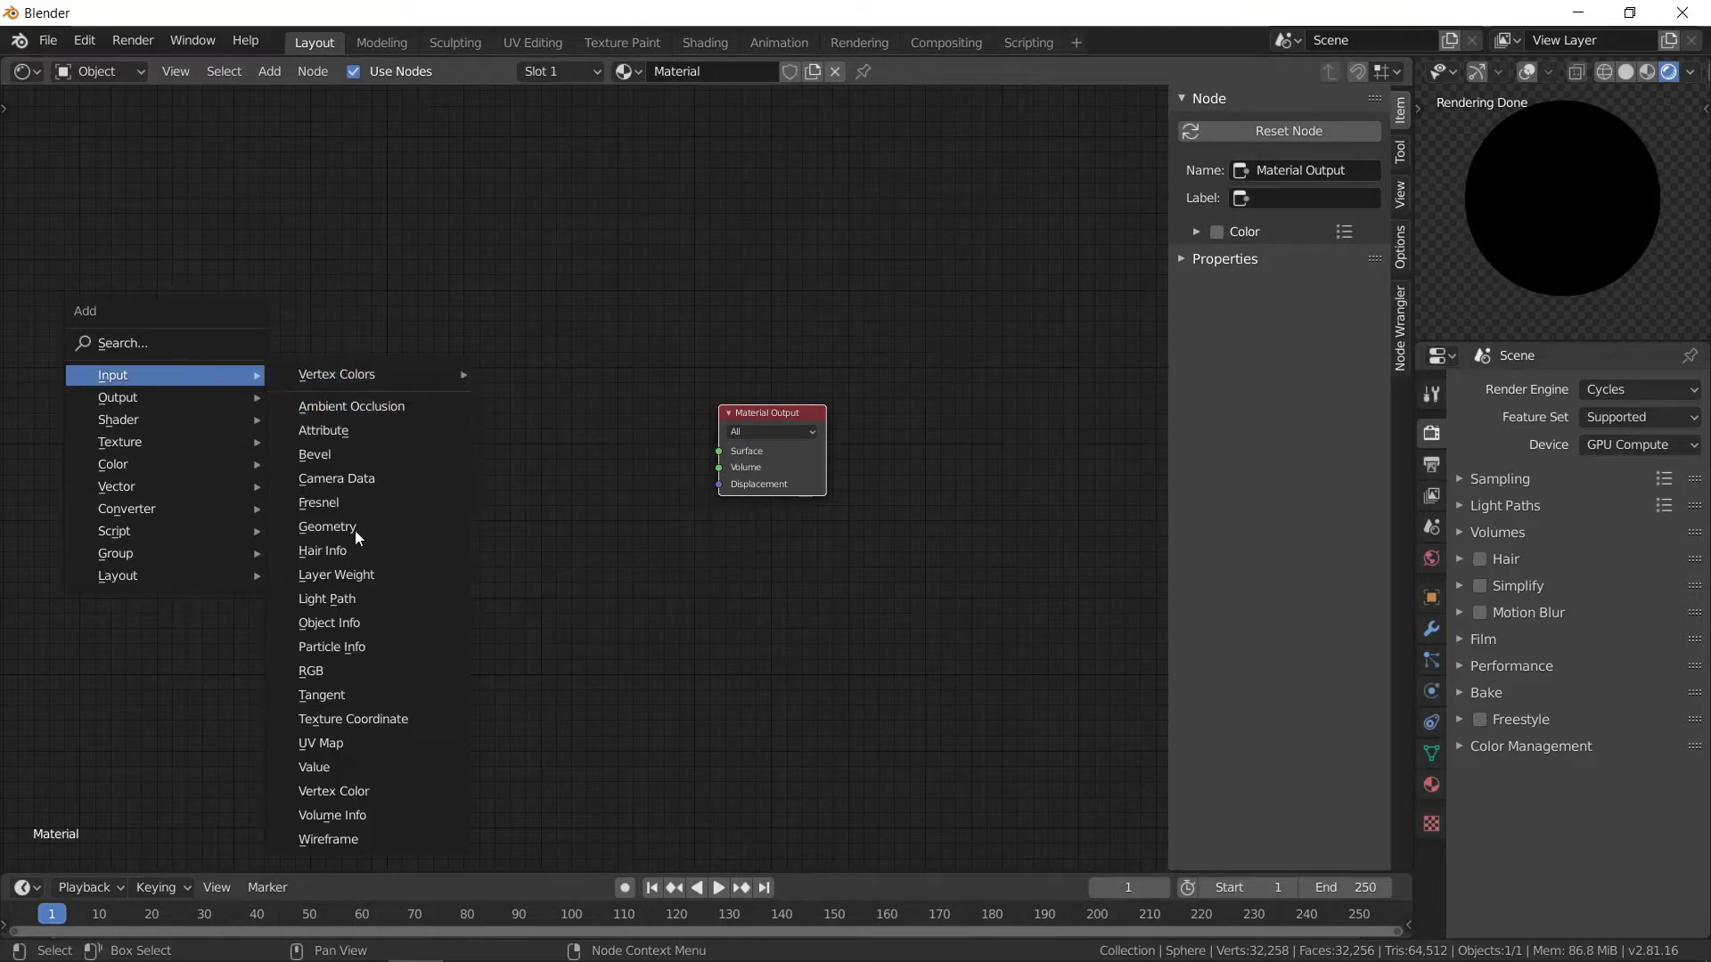
{"action": "left_click", "coordinate": [350, 720]}
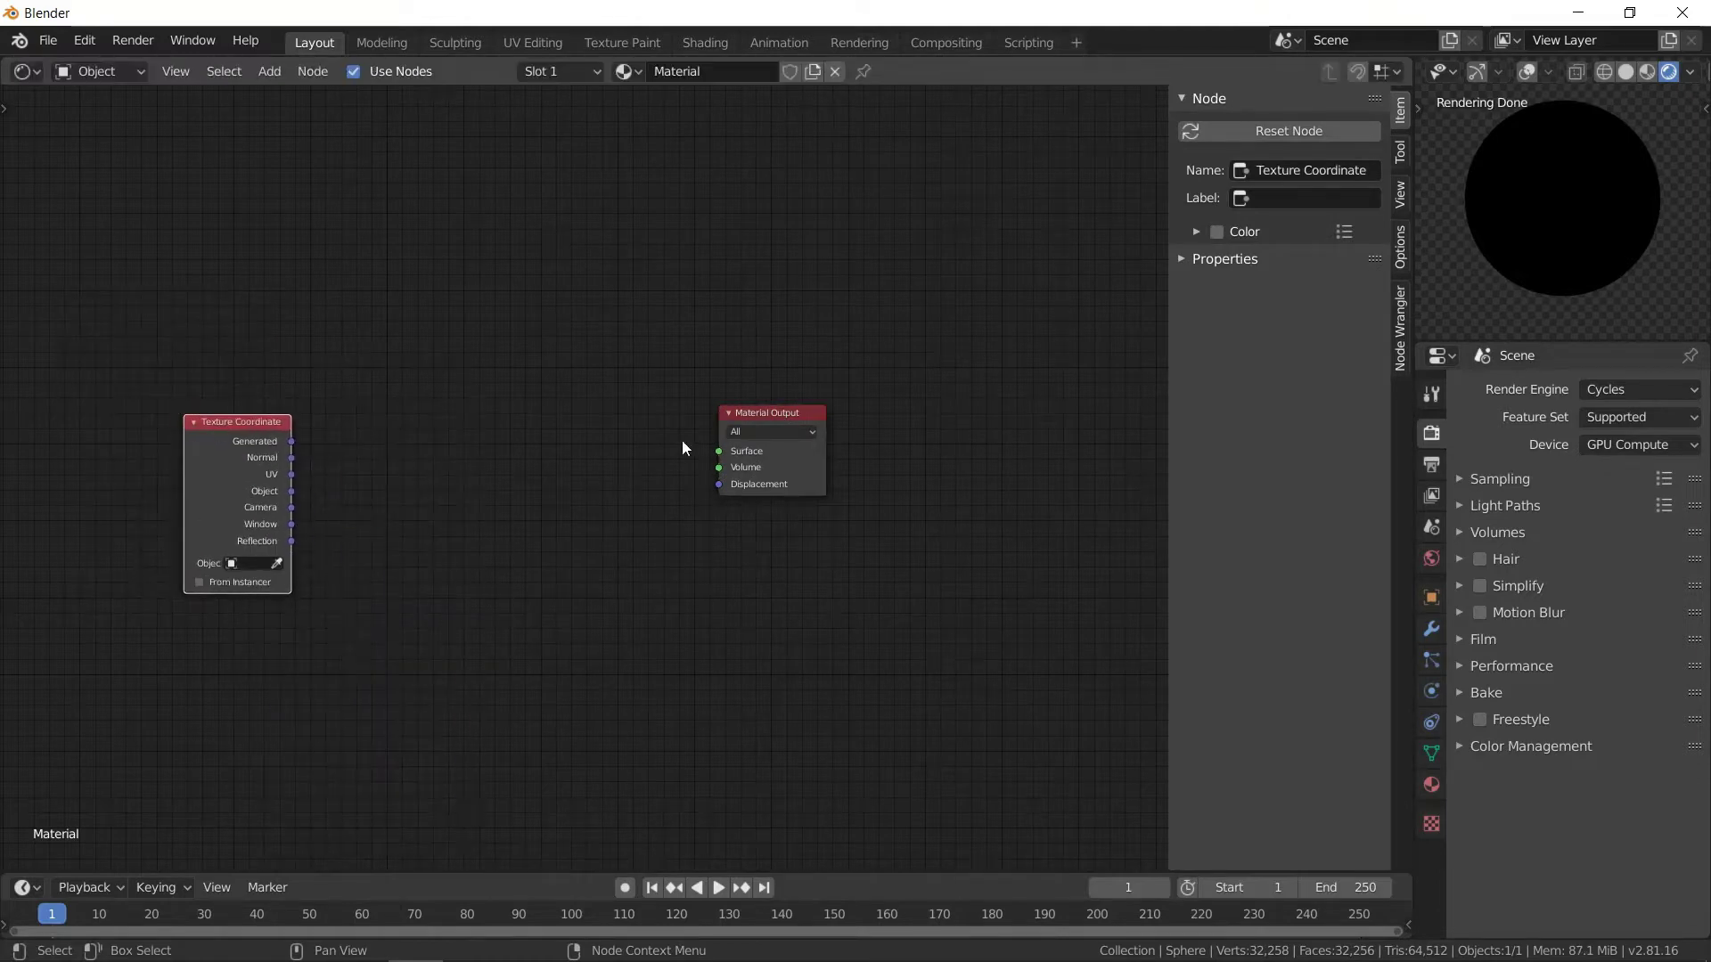
{"action": "left_click_drag", "start_coordinate": [730, 446], "coordinate": [801, 439]}
- Add a Separate XYZ node after Texture Coordinate and shift Material Output farther away
{"action": "key", "text": "shift+a"}
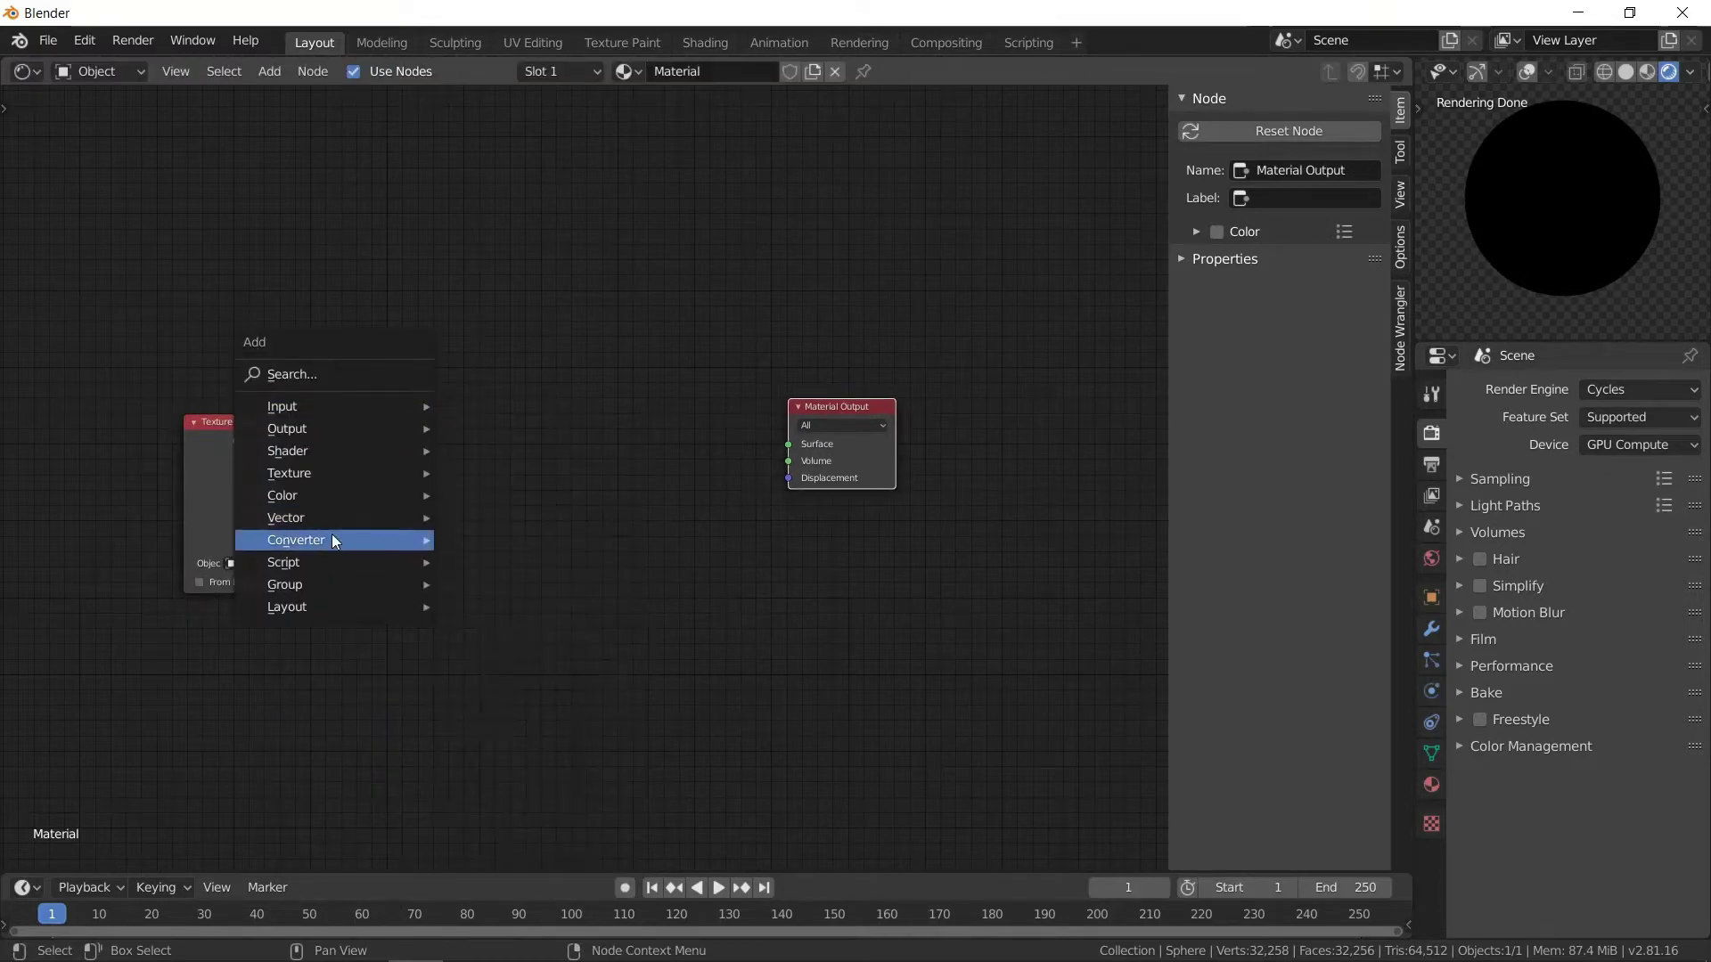
{"action": "mouse_move", "coordinate": [334, 540]}
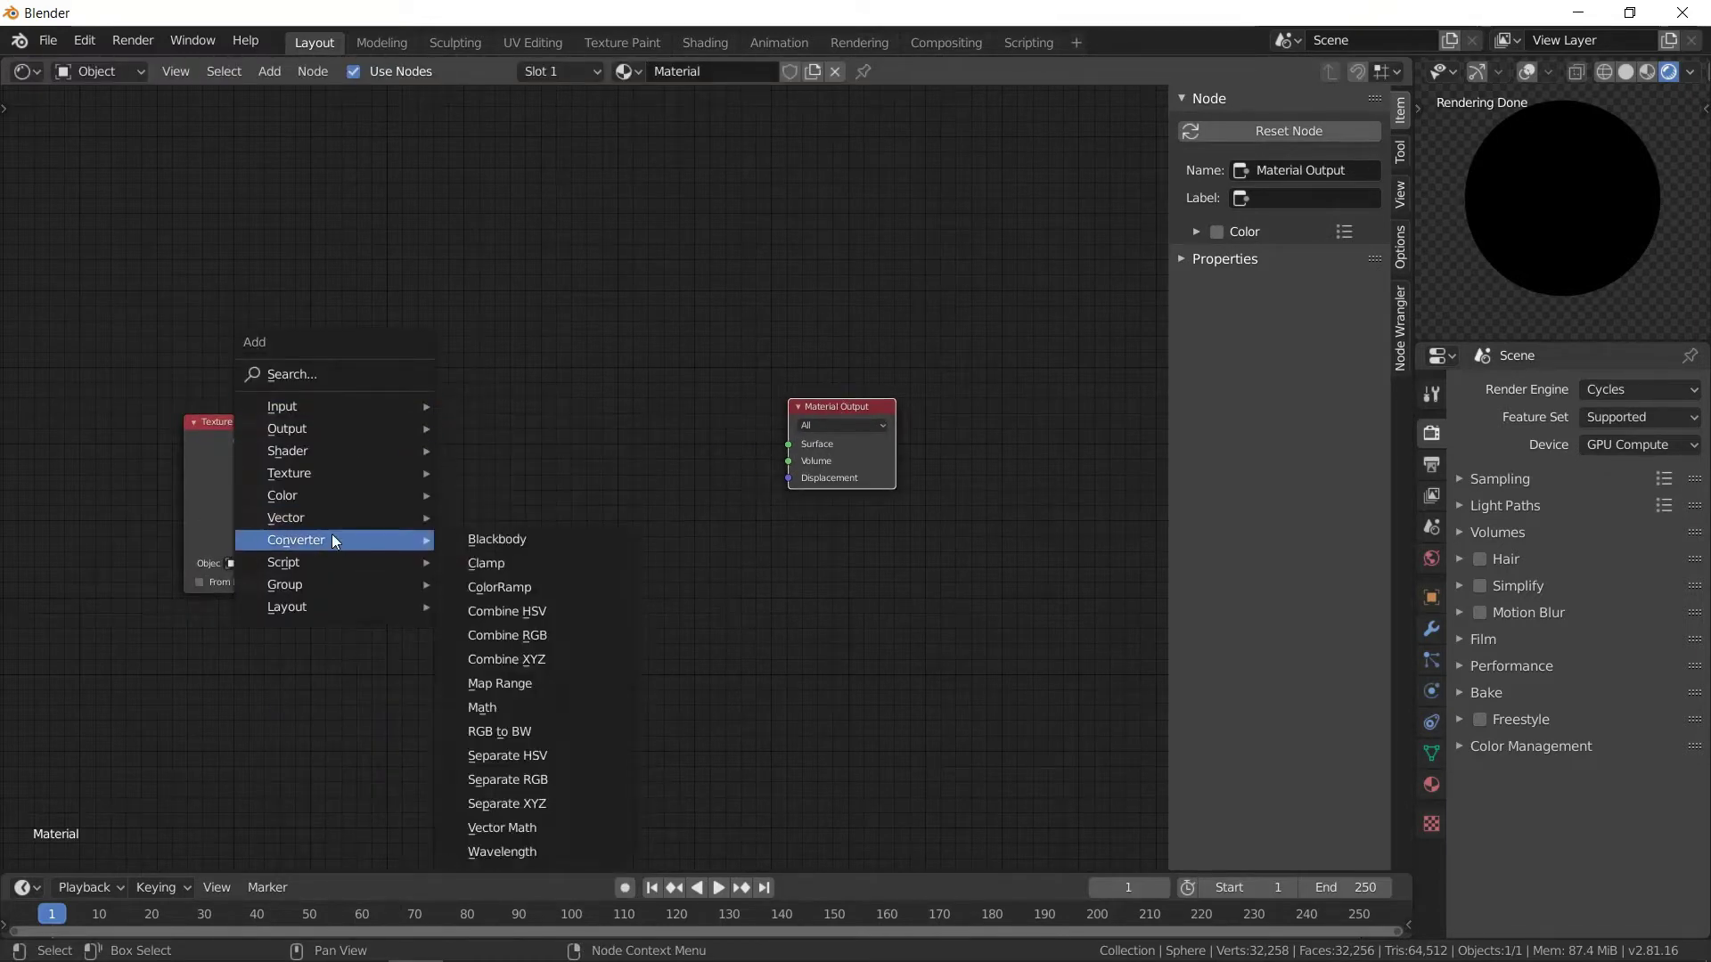
{"action": "left_click", "coordinate": [529, 806]}
{"action": "left_click", "coordinate": [425, 461]}
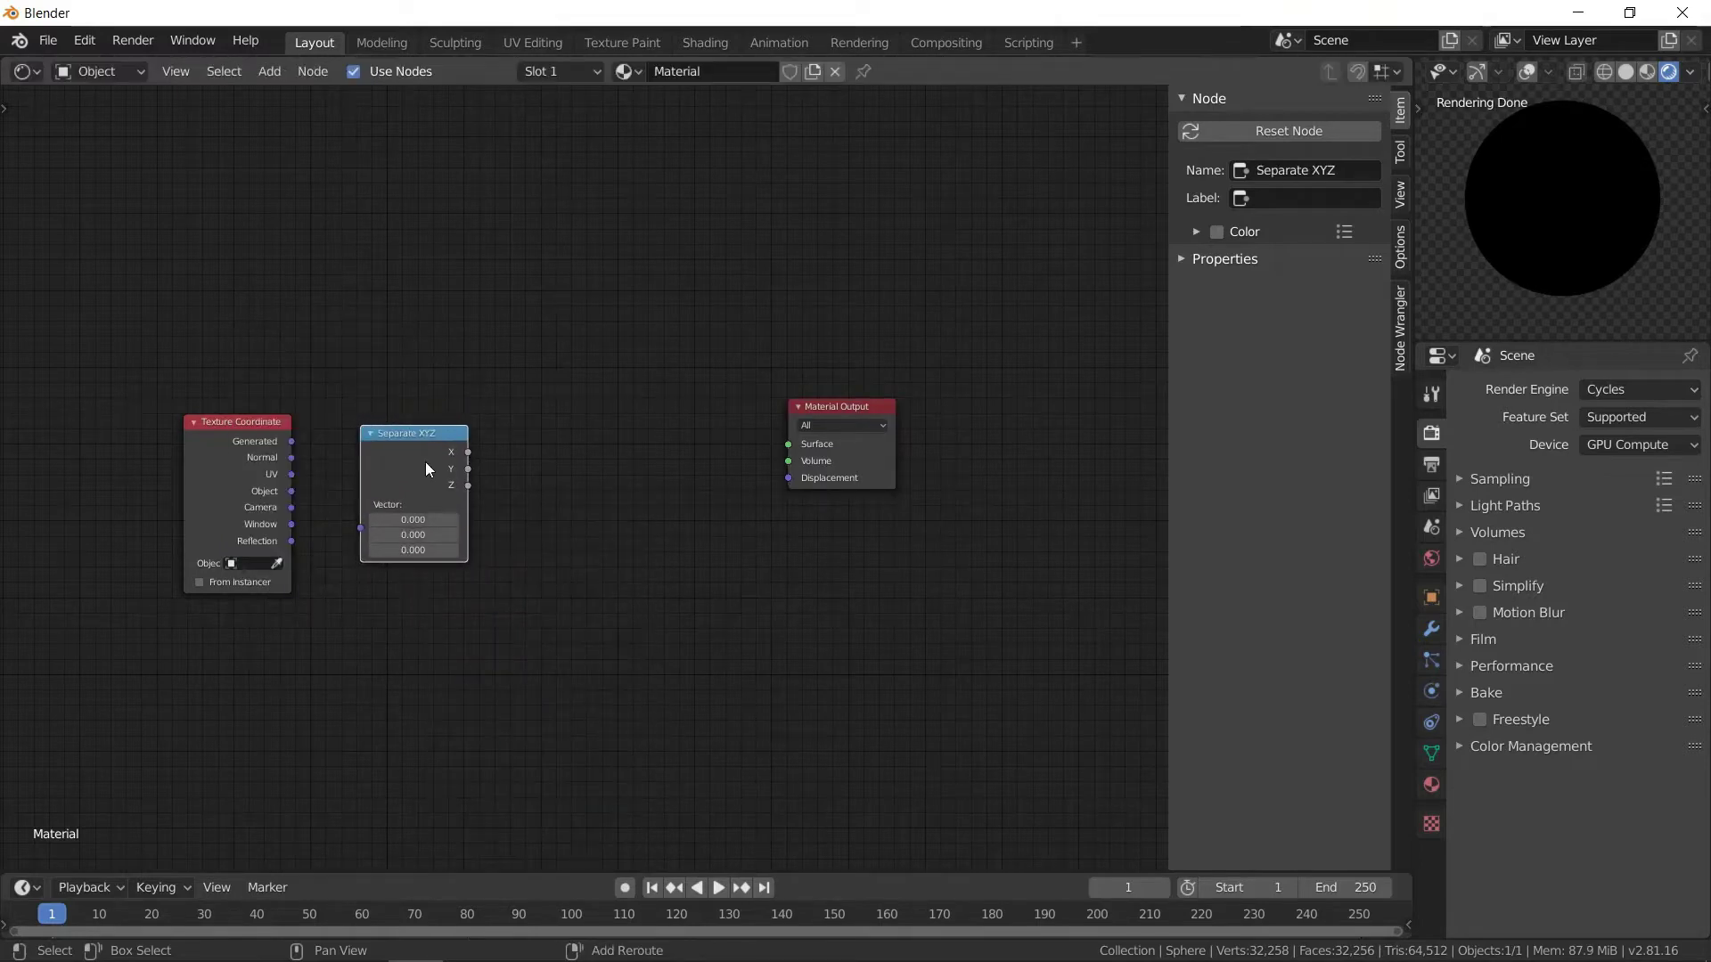
{"action": "left_click_drag", "start_coordinate": [837, 404], "coordinate": [897, 406]}
{"action": "left_click", "coordinate": [394, 475], "text": "shift"}
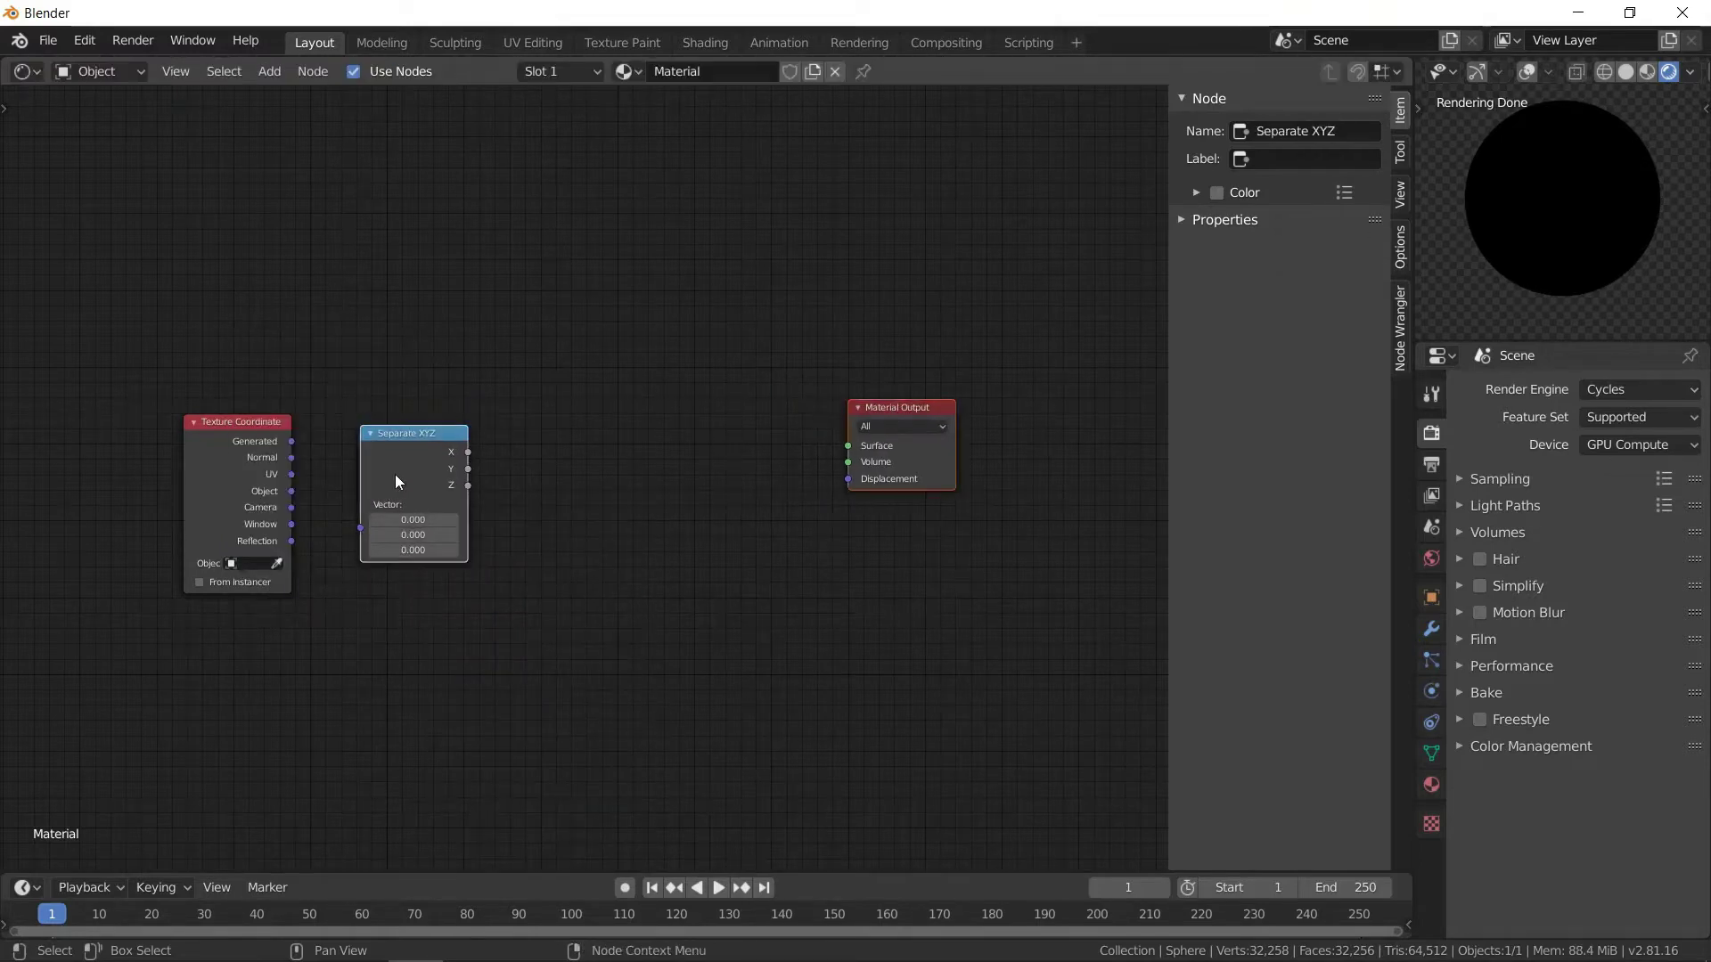
{"action": "key", "text": "shift+d"}
{"action": "left_click", "coordinate": [565, 466]}
{"action": "key", "text": "Delete"}
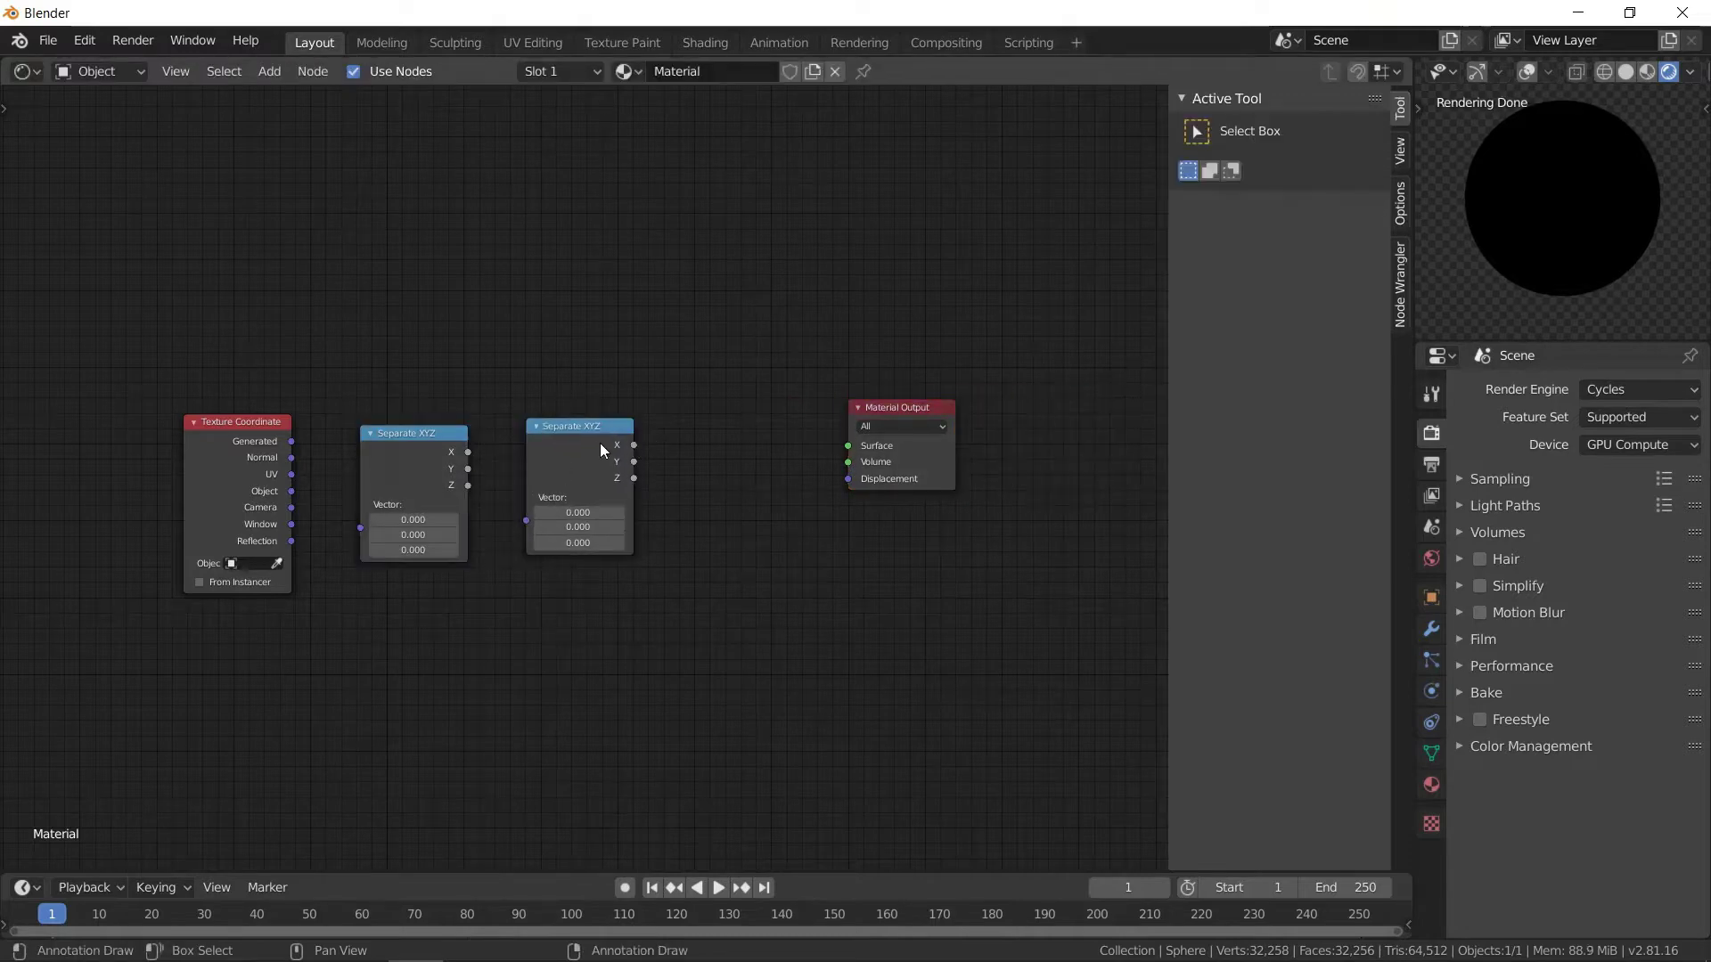
{"action": "left_click", "coordinate": [597, 444]}
{"action": "key", "text": "Delete"}
- Add a Combine XYZ node after the Separate XYZ node
{"action": "key", "text": "shift+a"}
{"action": "mouse_move", "coordinate": [573, 450]}
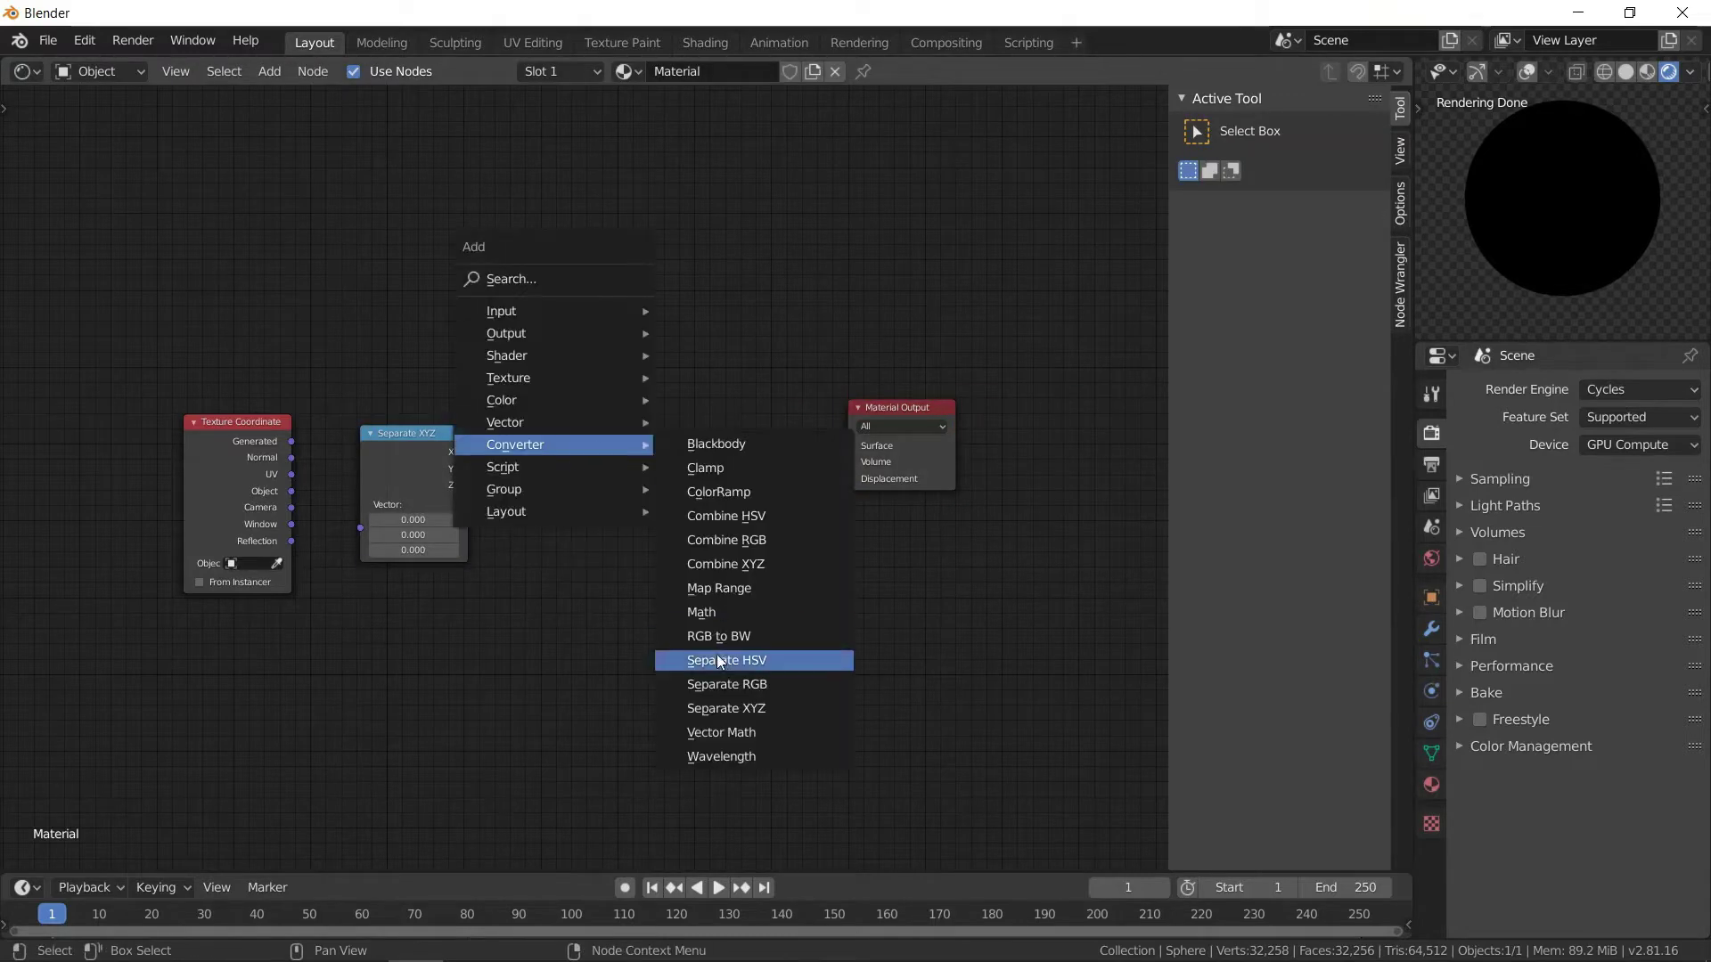
{"action": "left_click", "coordinate": [726, 564]}
{"action": "left_click", "coordinate": [525, 412]}
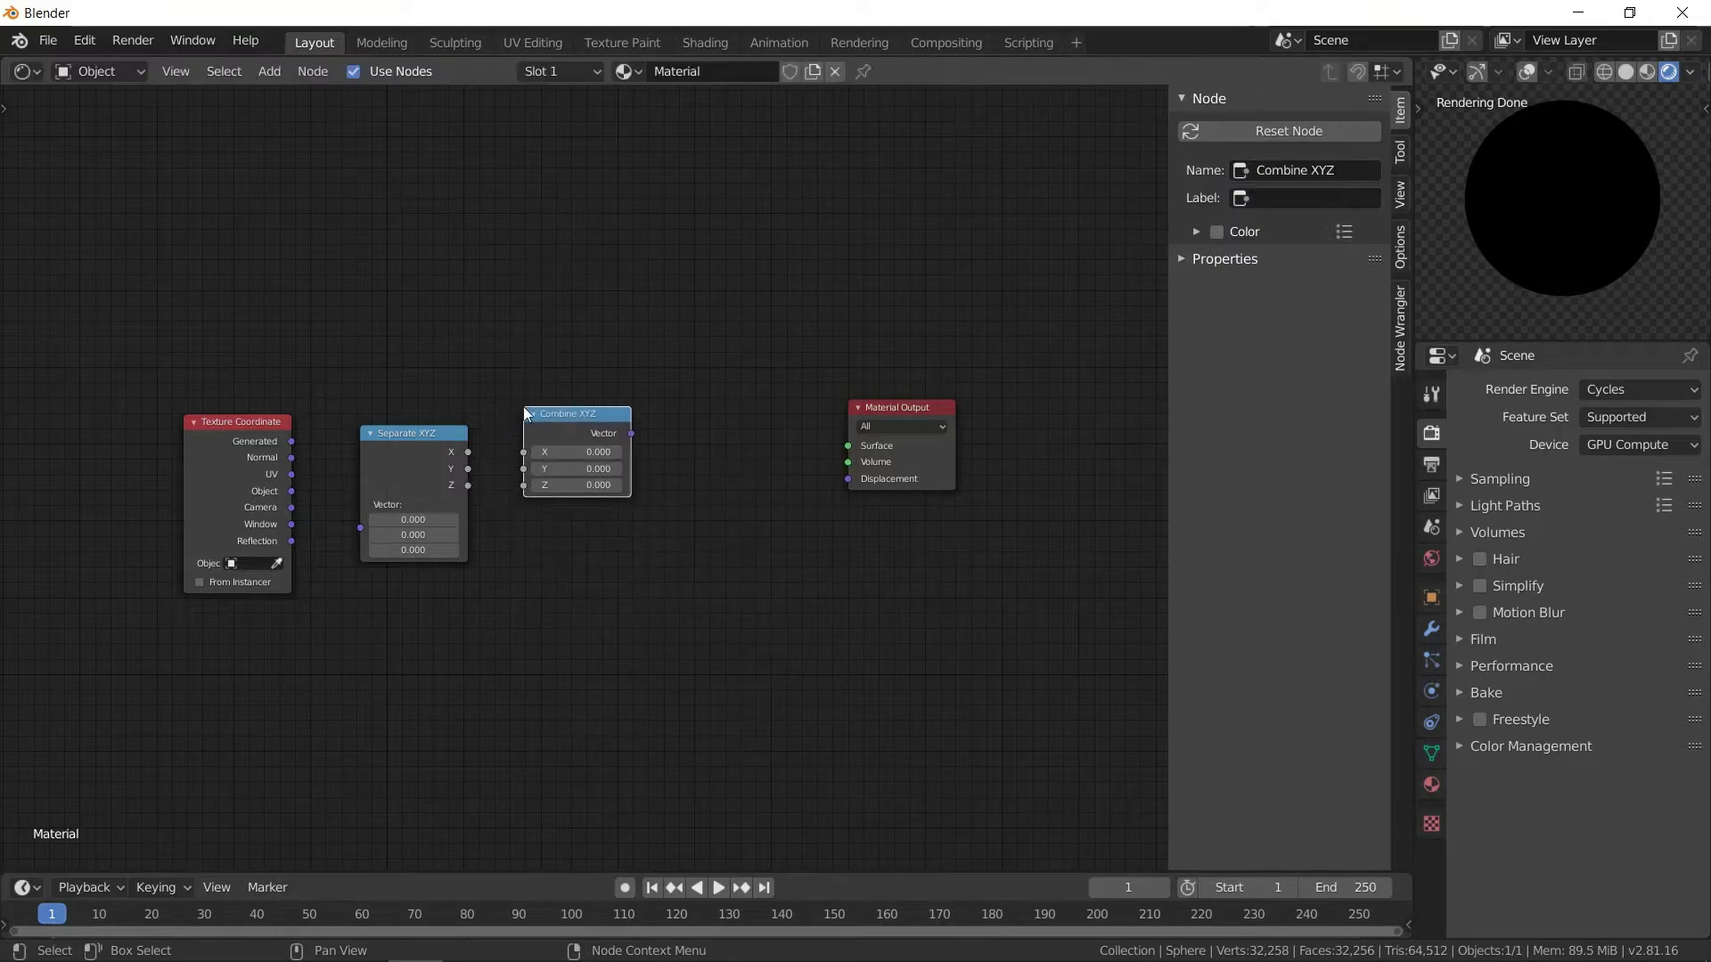
- Feed the Object coordinates into Separate XYZ, link its X and Y to Combine XYZ, and arrange the nodes
{"action": "left_click_drag", "start_coordinate": [469, 453], "coordinate": [532, 531]}
{"action": "left_click_drag", "start_coordinate": [376, 468], "coordinate": [340, 526]}
{"action": "left_click_drag", "start_coordinate": [226, 493], "coordinate": [179, 494]}
{"action": "left_click_drag", "start_coordinate": [376, 486], "coordinate": [353, 487]}
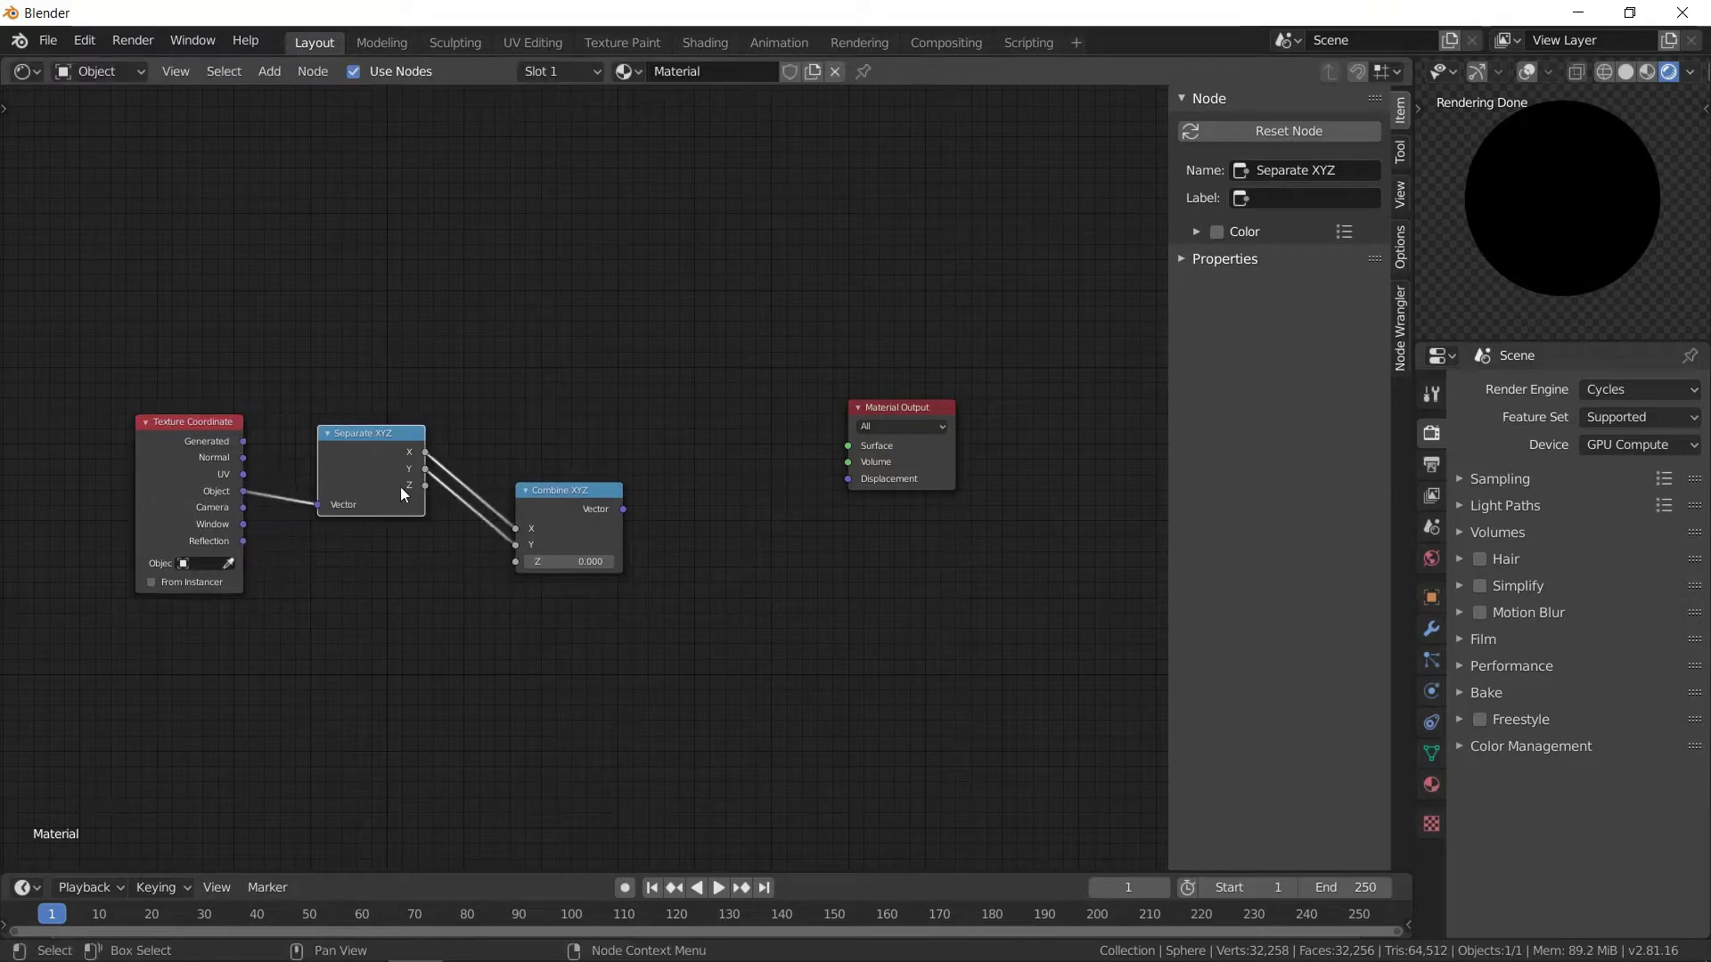
{"action": "left_click_drag", "start_coordinate": [554, 510], "coordinate": [555, 540]}
{"action": "left_click_drag", "start_coordinate": [394, 477], "coordinate": [400, 519]}
- Add a Vector Math node above the others and set its operation to Length
{"action": "key", "text": "shift+a"}
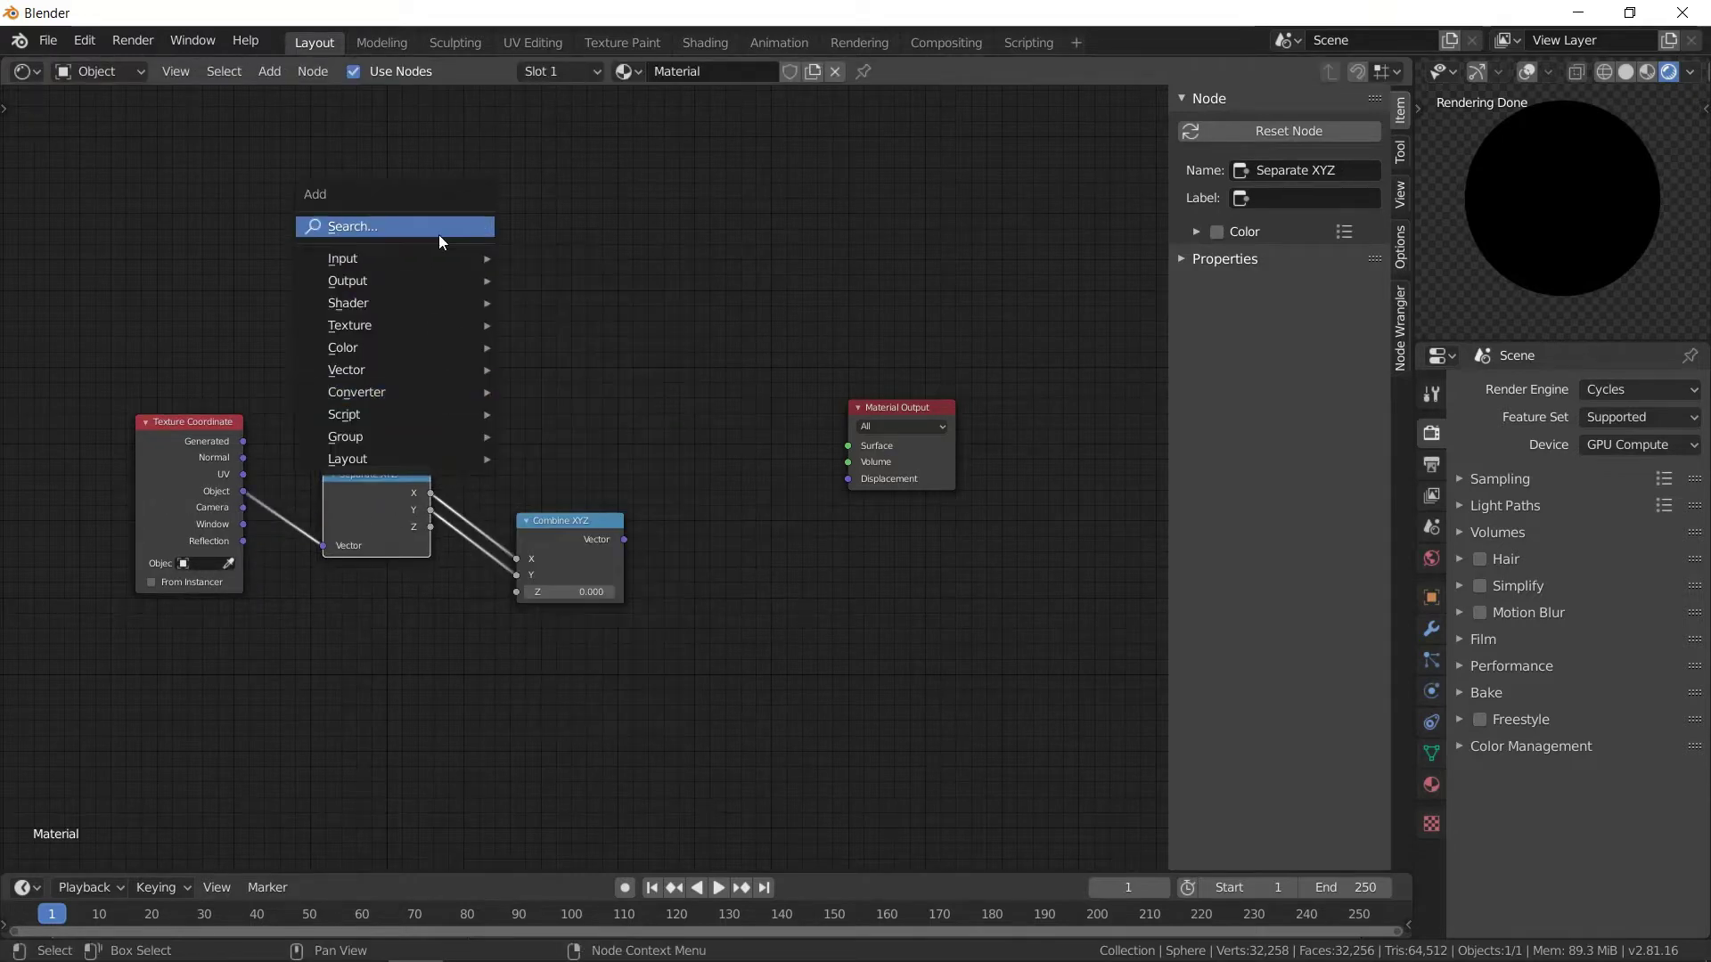
{"action": "left_click", "coordinate": [438, 232]}
{"action": "type", "text": "vec"}
{"action": "key", "text": "Down"}
{"action": "key", "text": "Down"}
{"action": "key", "text": "Down"}
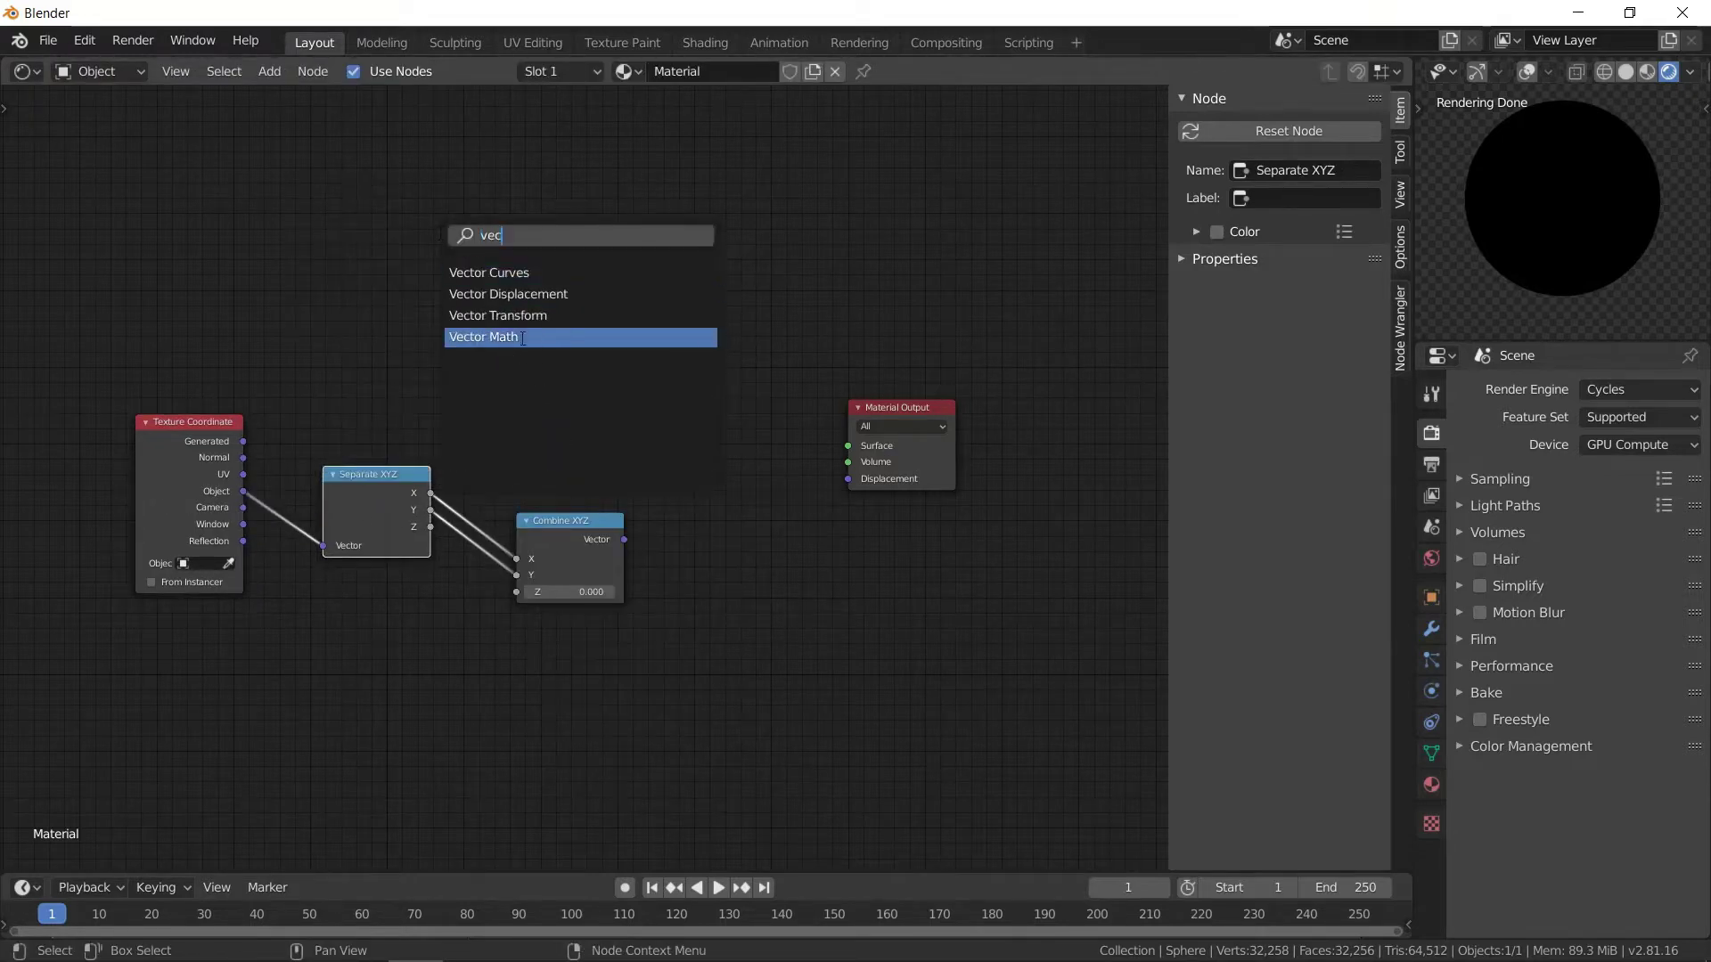
{"action": "key", "text": "Return"}
{"action": "left_click", "coordinate": [451, 247]}
{"action": "left_click", "coordinate": [469, 302]}
{"action": "left_click", "coordinate": [494, 483]}
- Link the Object coordinates to the Length node, branching both Object links from one reroute, and tidy the node spacing
{"action": "left_click_drag", "start_coordinate": [446, 345], "coordinate": [246, 490]}
{"action": "right_click_drag", "start_coordinate": [278, 442], "coordinate": [276, 525], "text": "shift"}
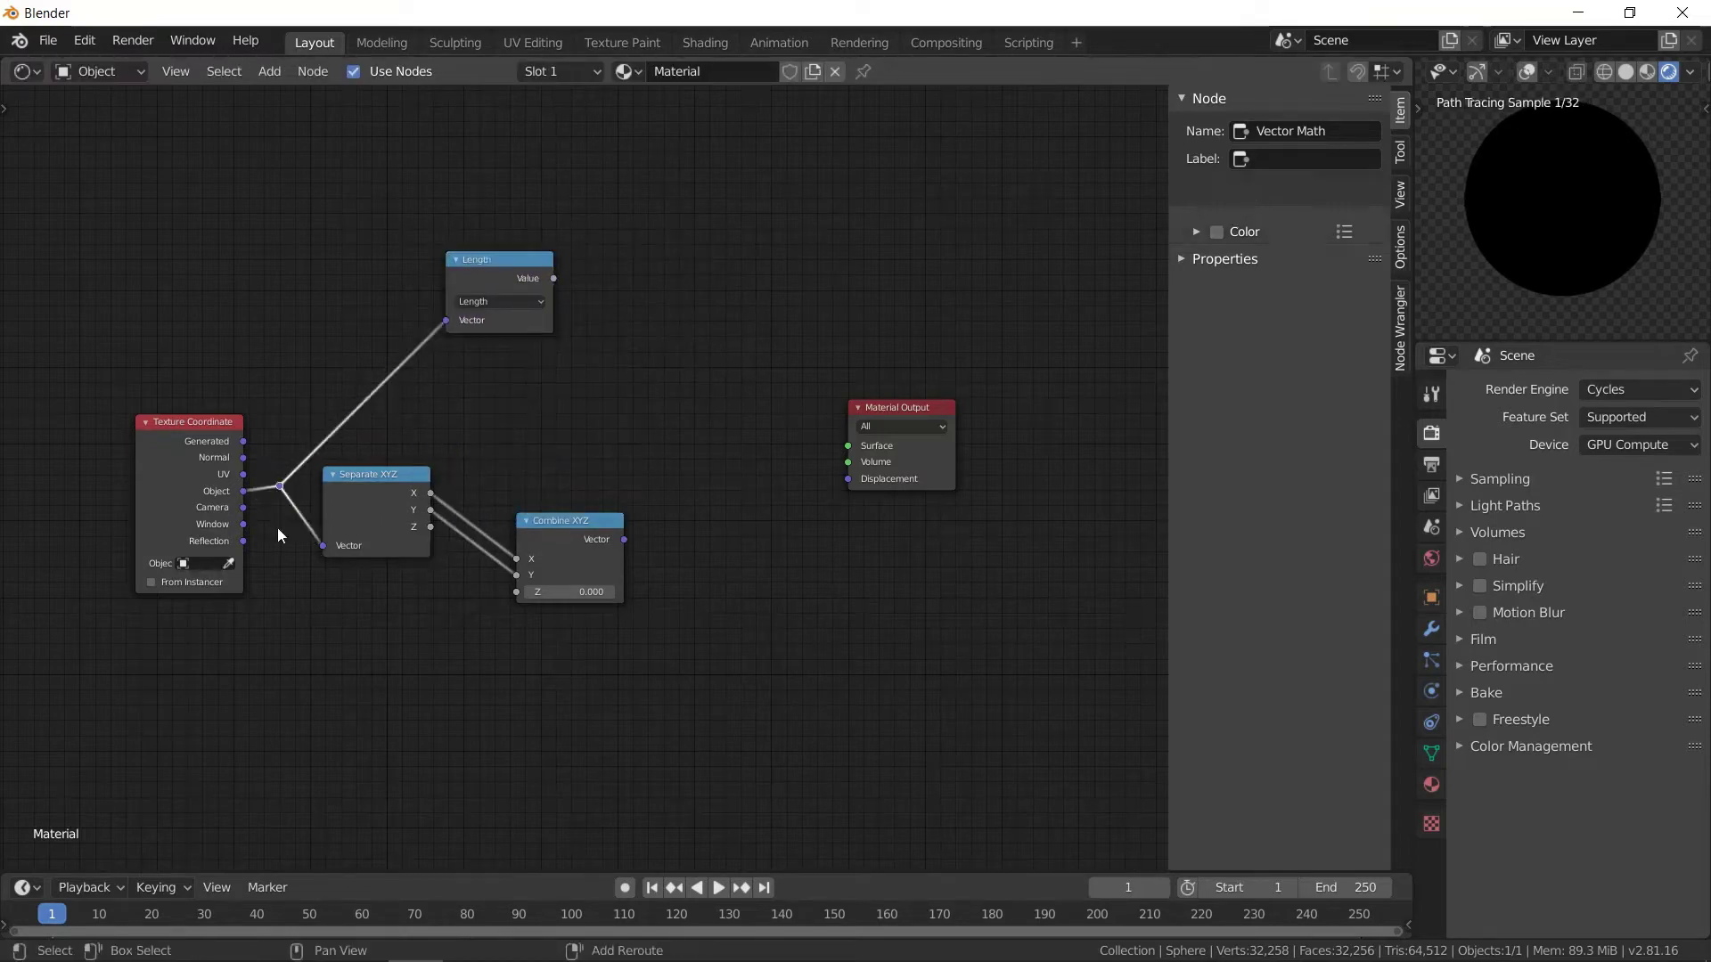
{"action": "left_click_drag", "start_coordinate": [481, 280], "coordinate": [483, 336]}
{"action": "left_click_drag", "start_coordinate": [366, 486], "coordinate": [396, 497]}
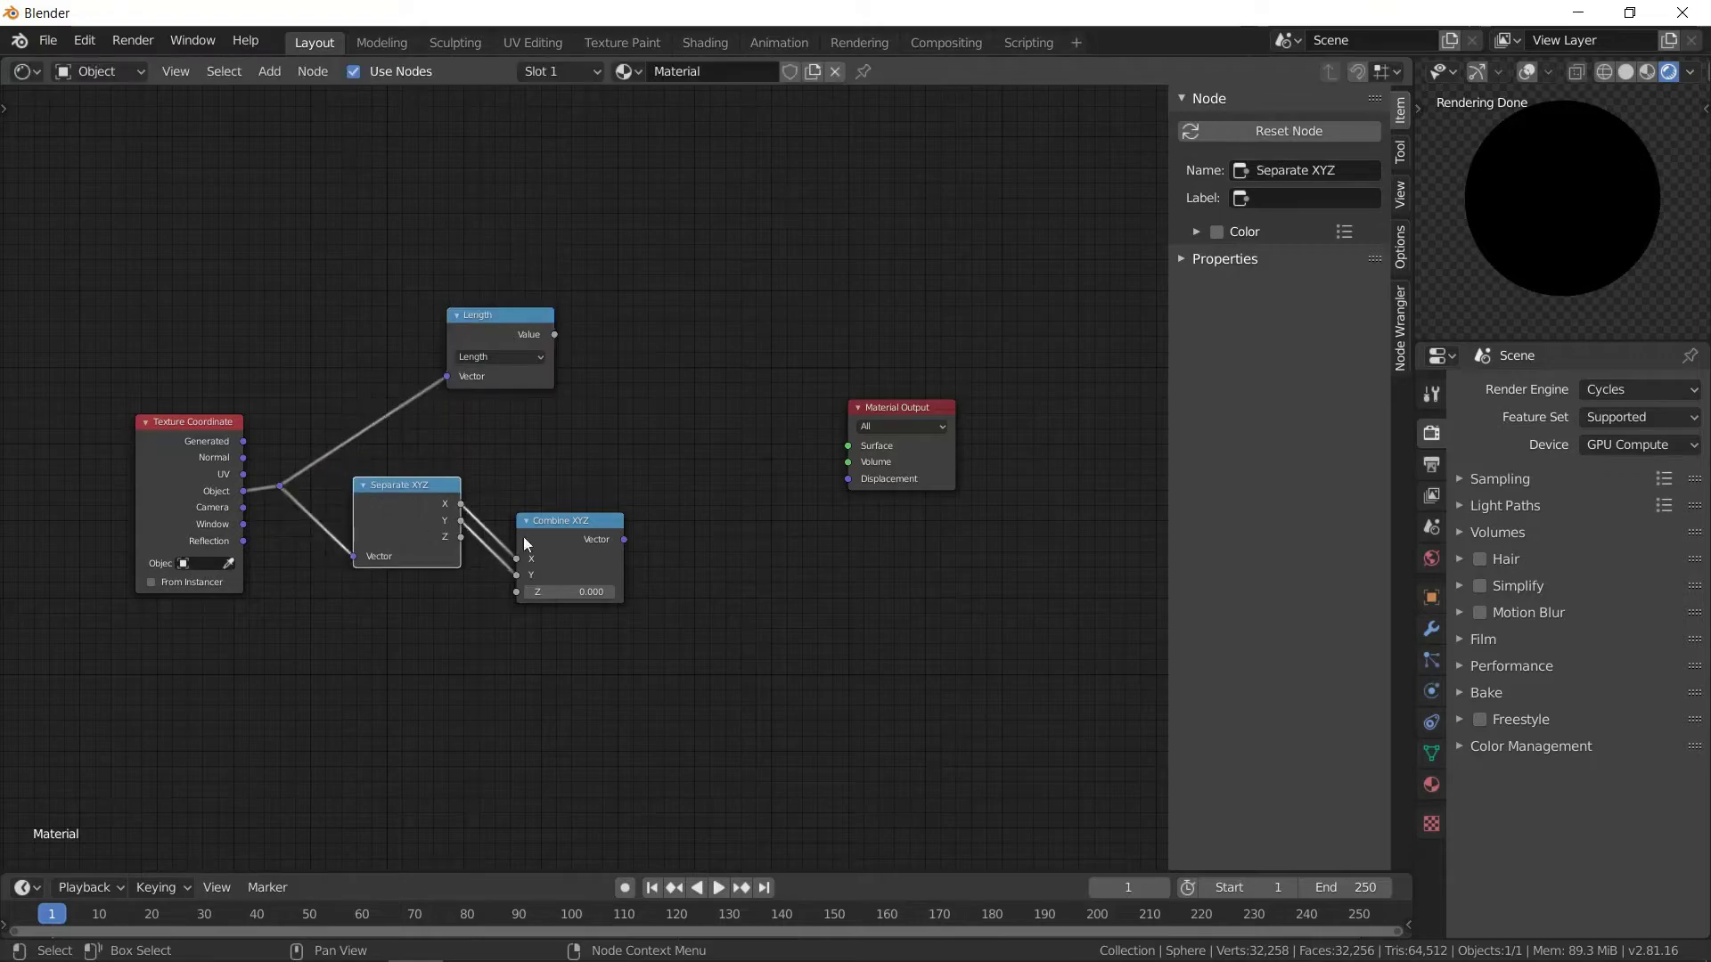
{"action": "left_click_drag", "start_coordinate": [587, 554], "coordinate": [580, 542]}
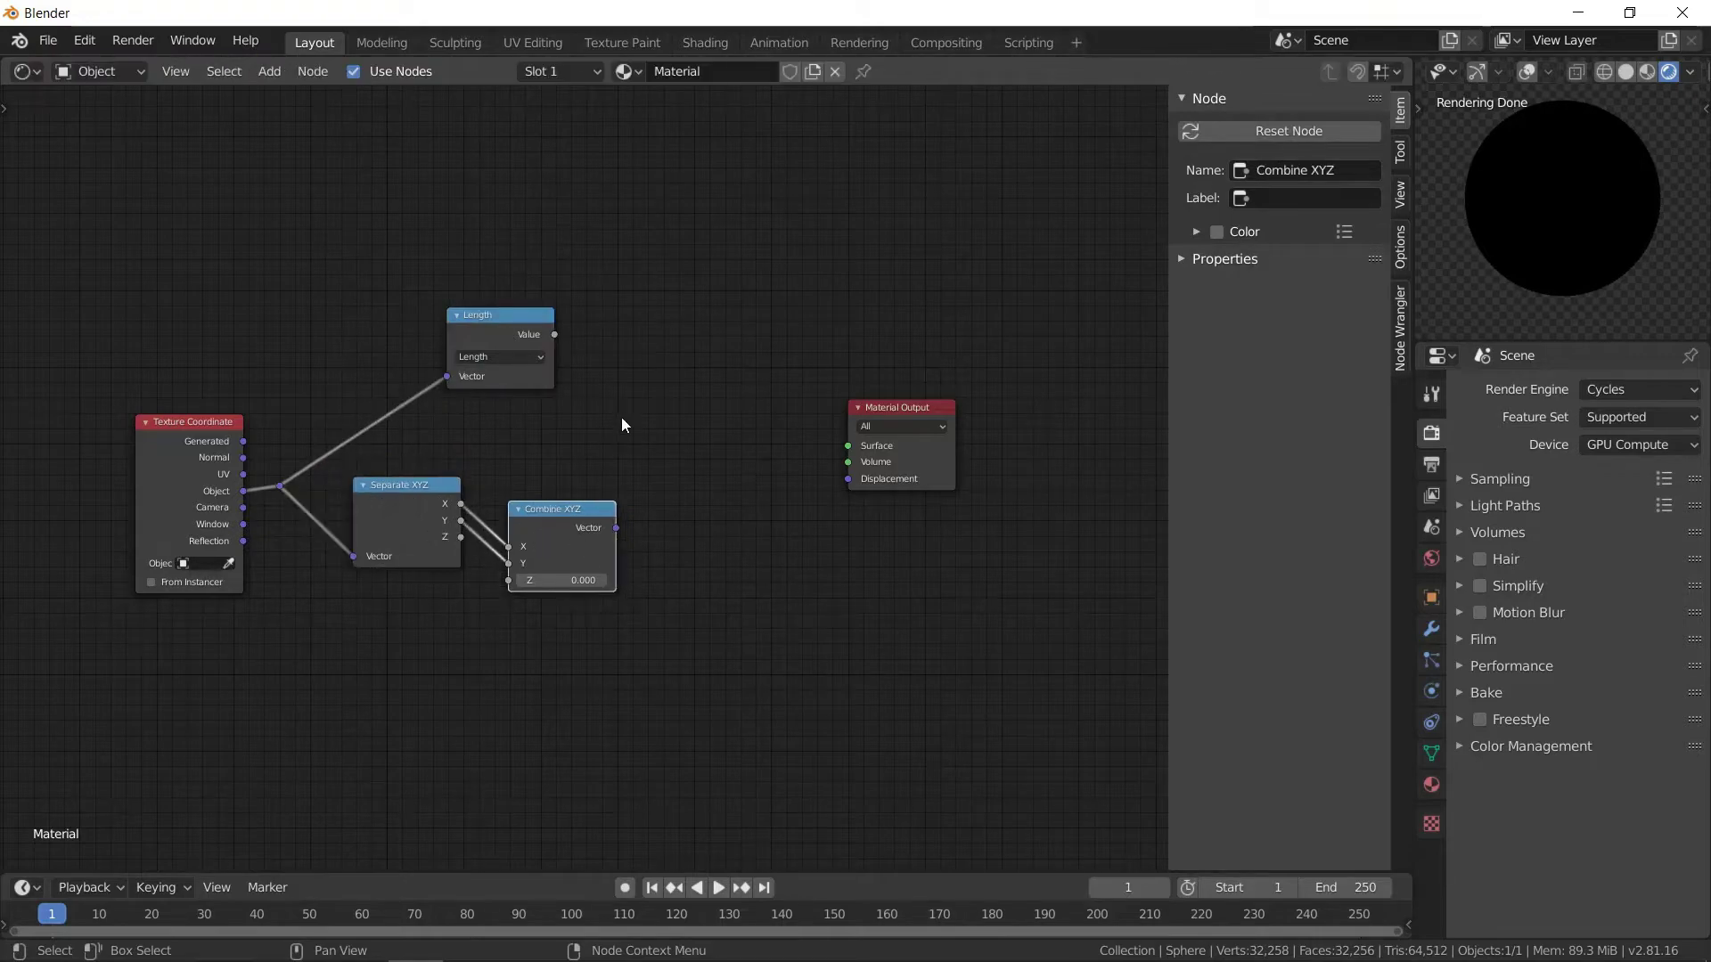
{"action": "scroll", "coordinate": [575, 441], "scroll_direction": "up", "scroll_amount": 1}
- Examine the Cartesian-to-spherical conversion formulas in the browser's Wikipedia article on the spherical coordinate system
{"action": "key", "text": "alt+Tab"}
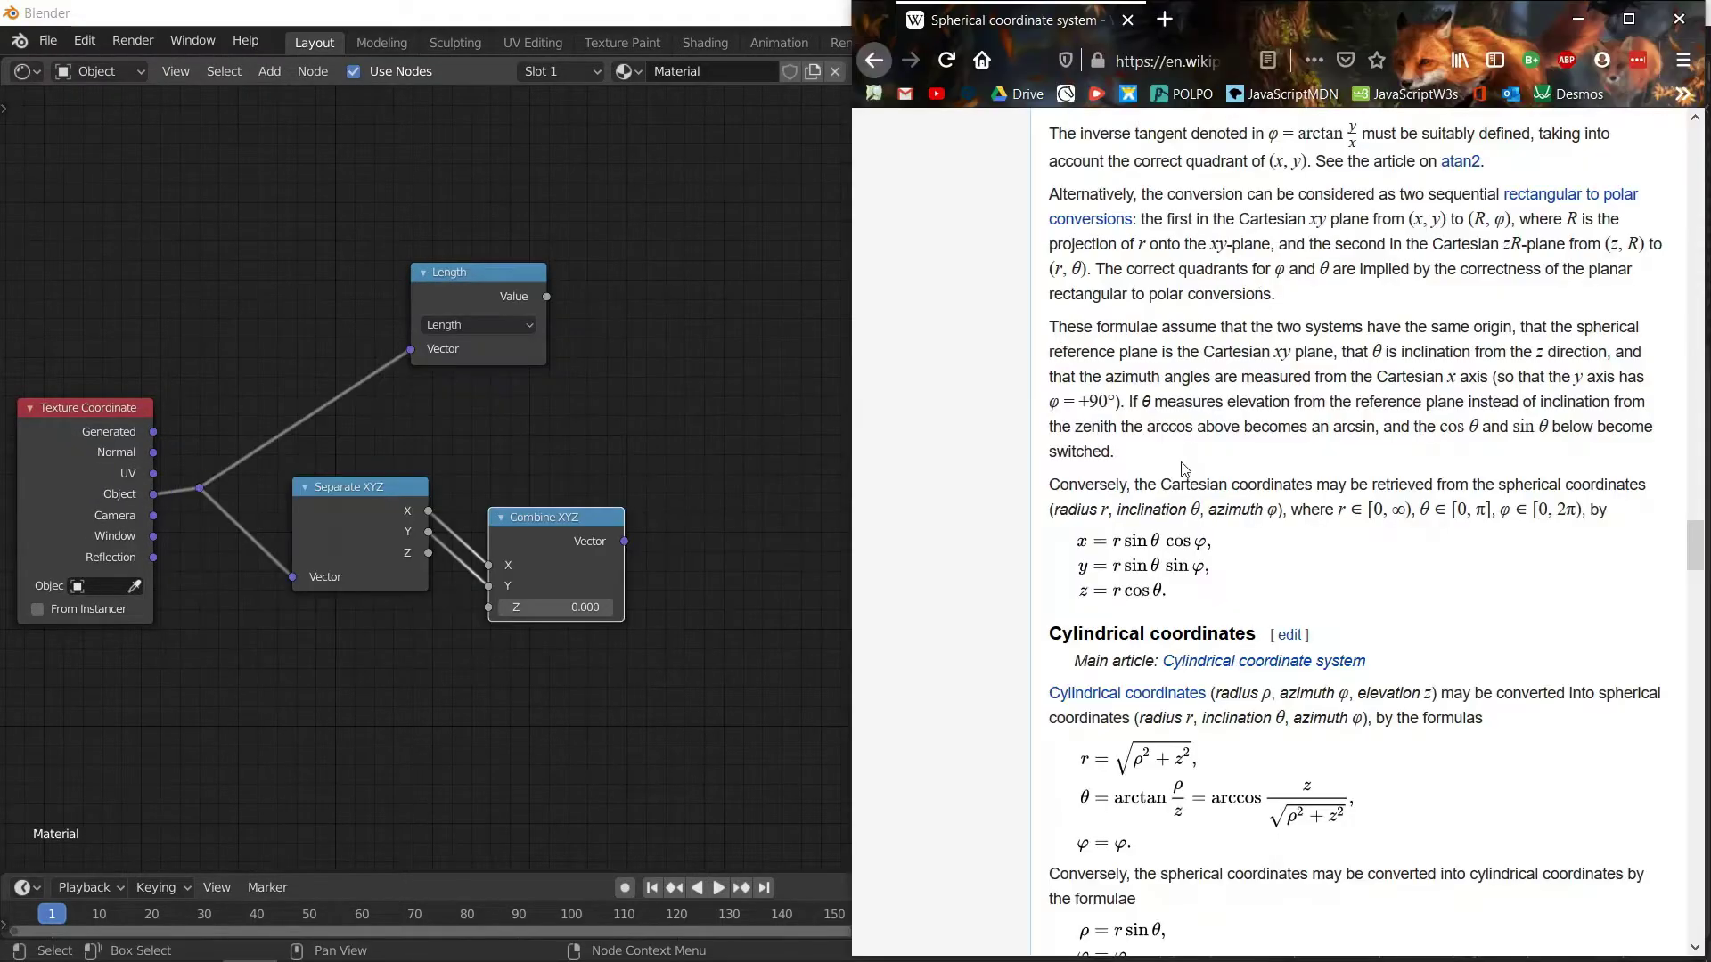
{"action": "scroll", "coordinate": [1184, 468], "scroll_direction": "up", "scroll_amount": 10}
{"action": "scroll", "coordinate": [1167, 476], "scroll_direction": "down", "scroll_amount": 5}
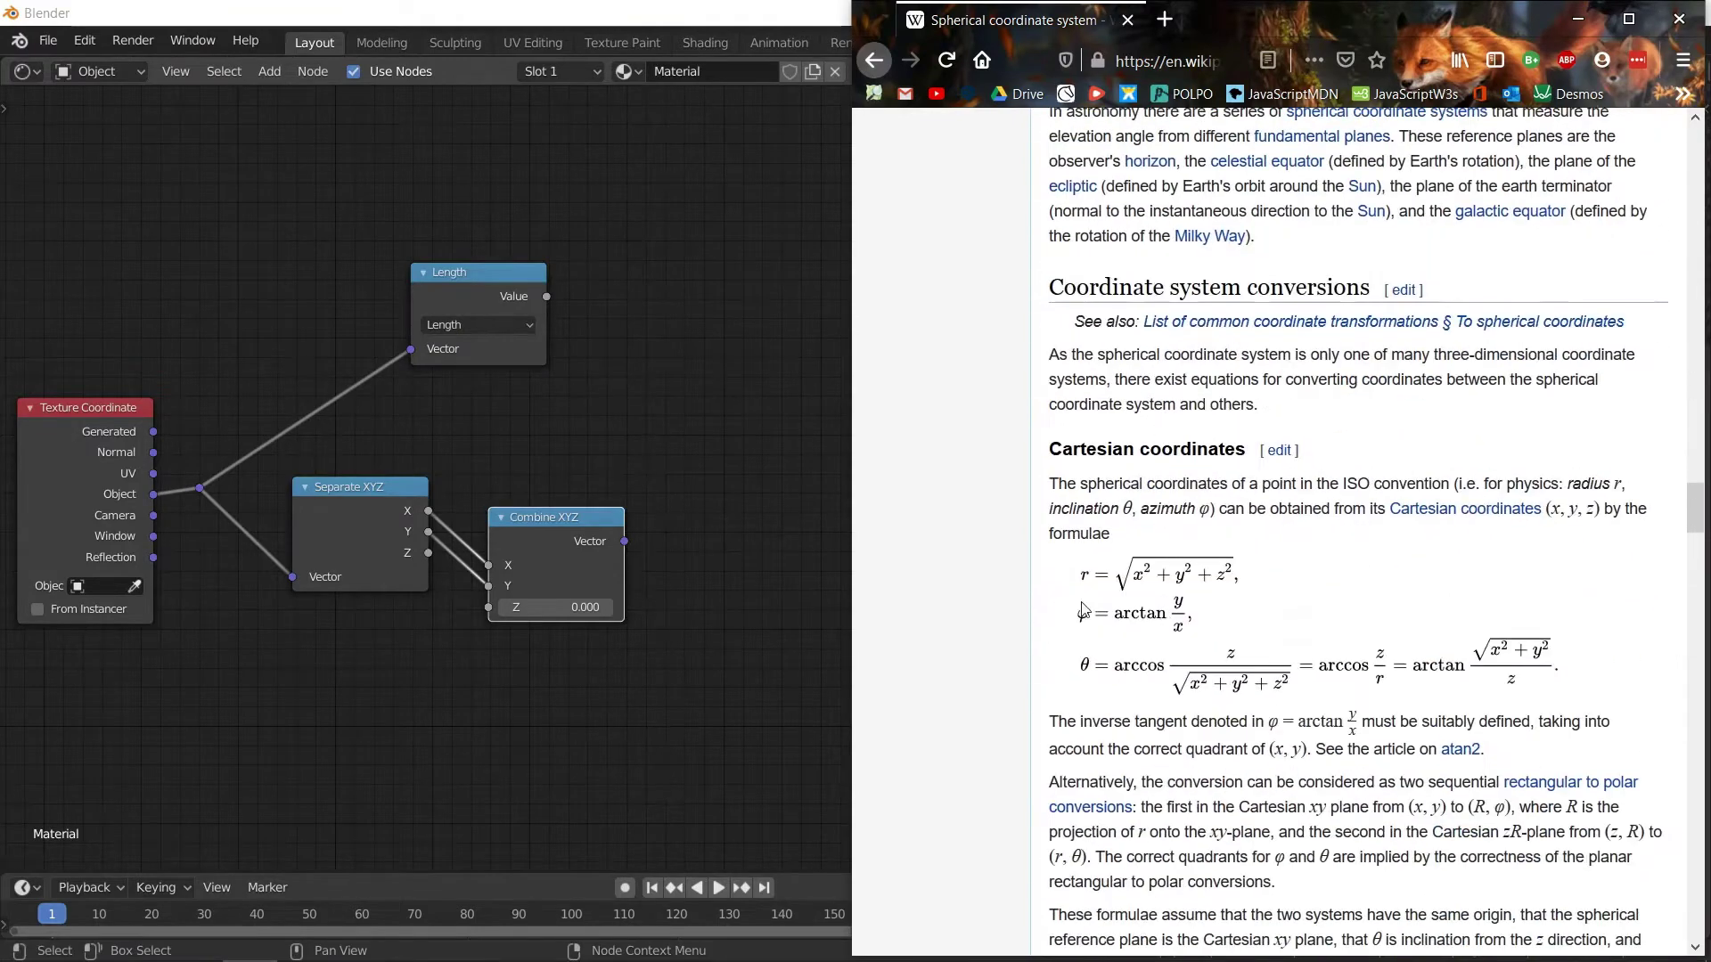
{"action": "left_click_drag", "start_coordinate": [488, 275], "coordinate": [531, 282]}
{"action": "key", "text": "alt+Tab"}
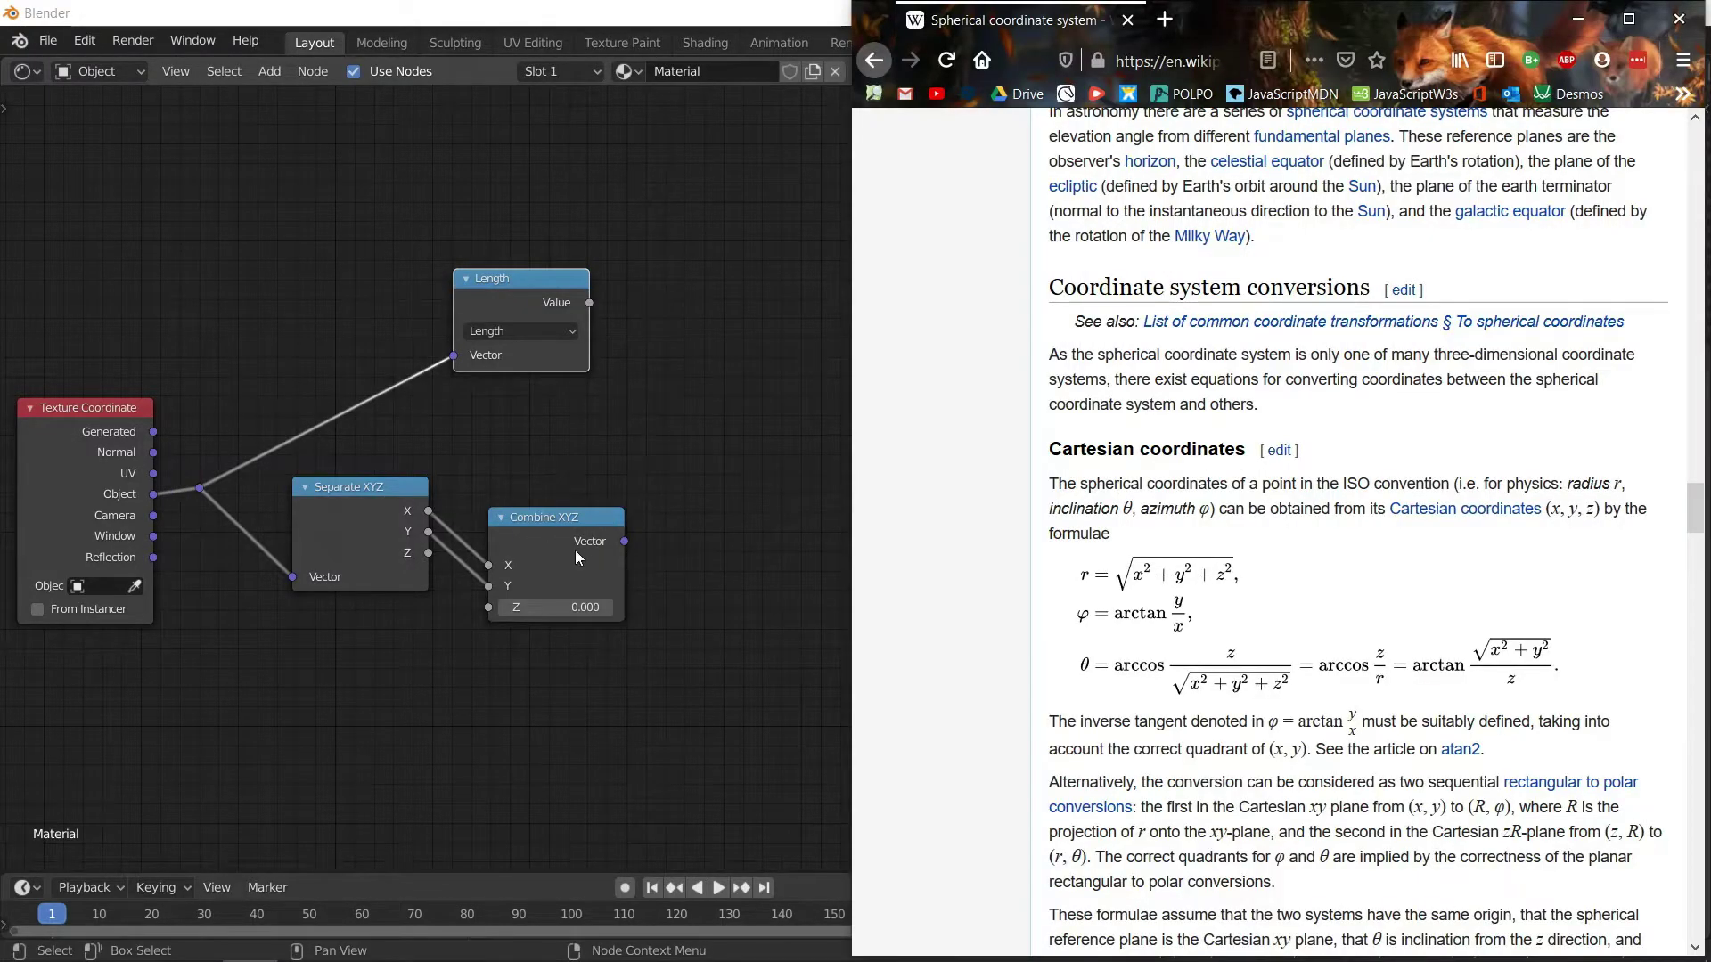
{"action": "key", "text": "alt+Tab"}
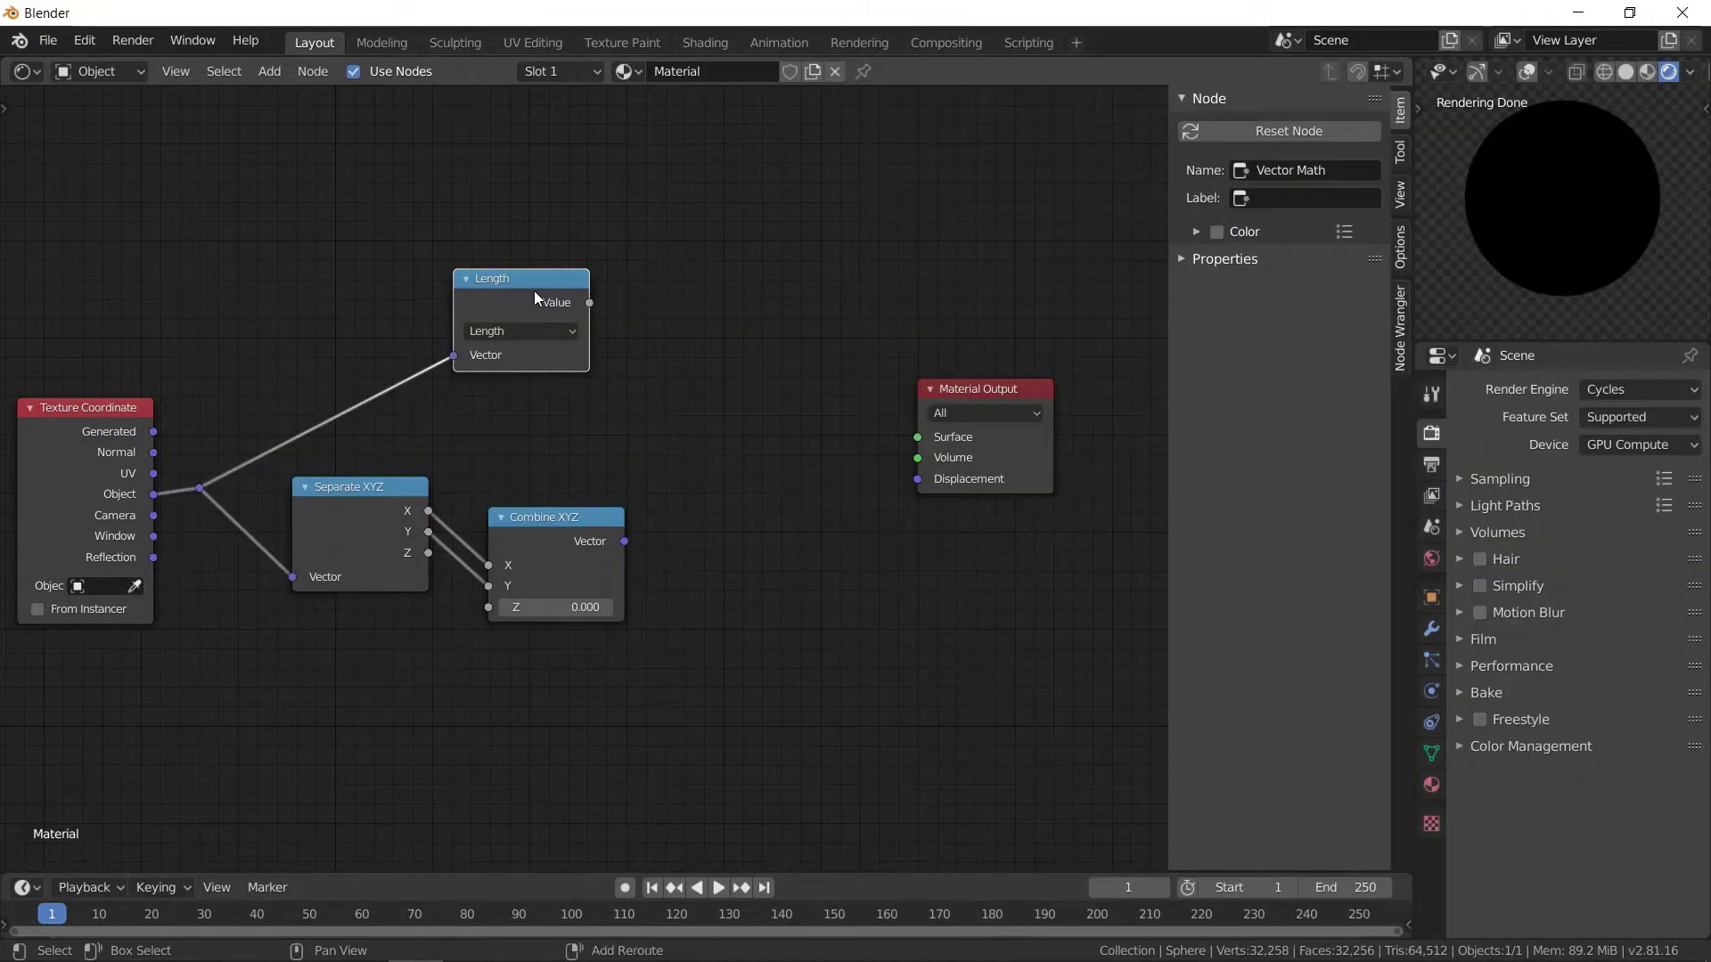
- Duplicate the Length node, feed it the Combine XYZ vector, and place it beside Combine XYZ
{"action": "key", "text": "shift+d"}
{"action": "left_click", "coordinate": [715, 442]}
{"action": "left_click", "coordinate": [618, 545]}
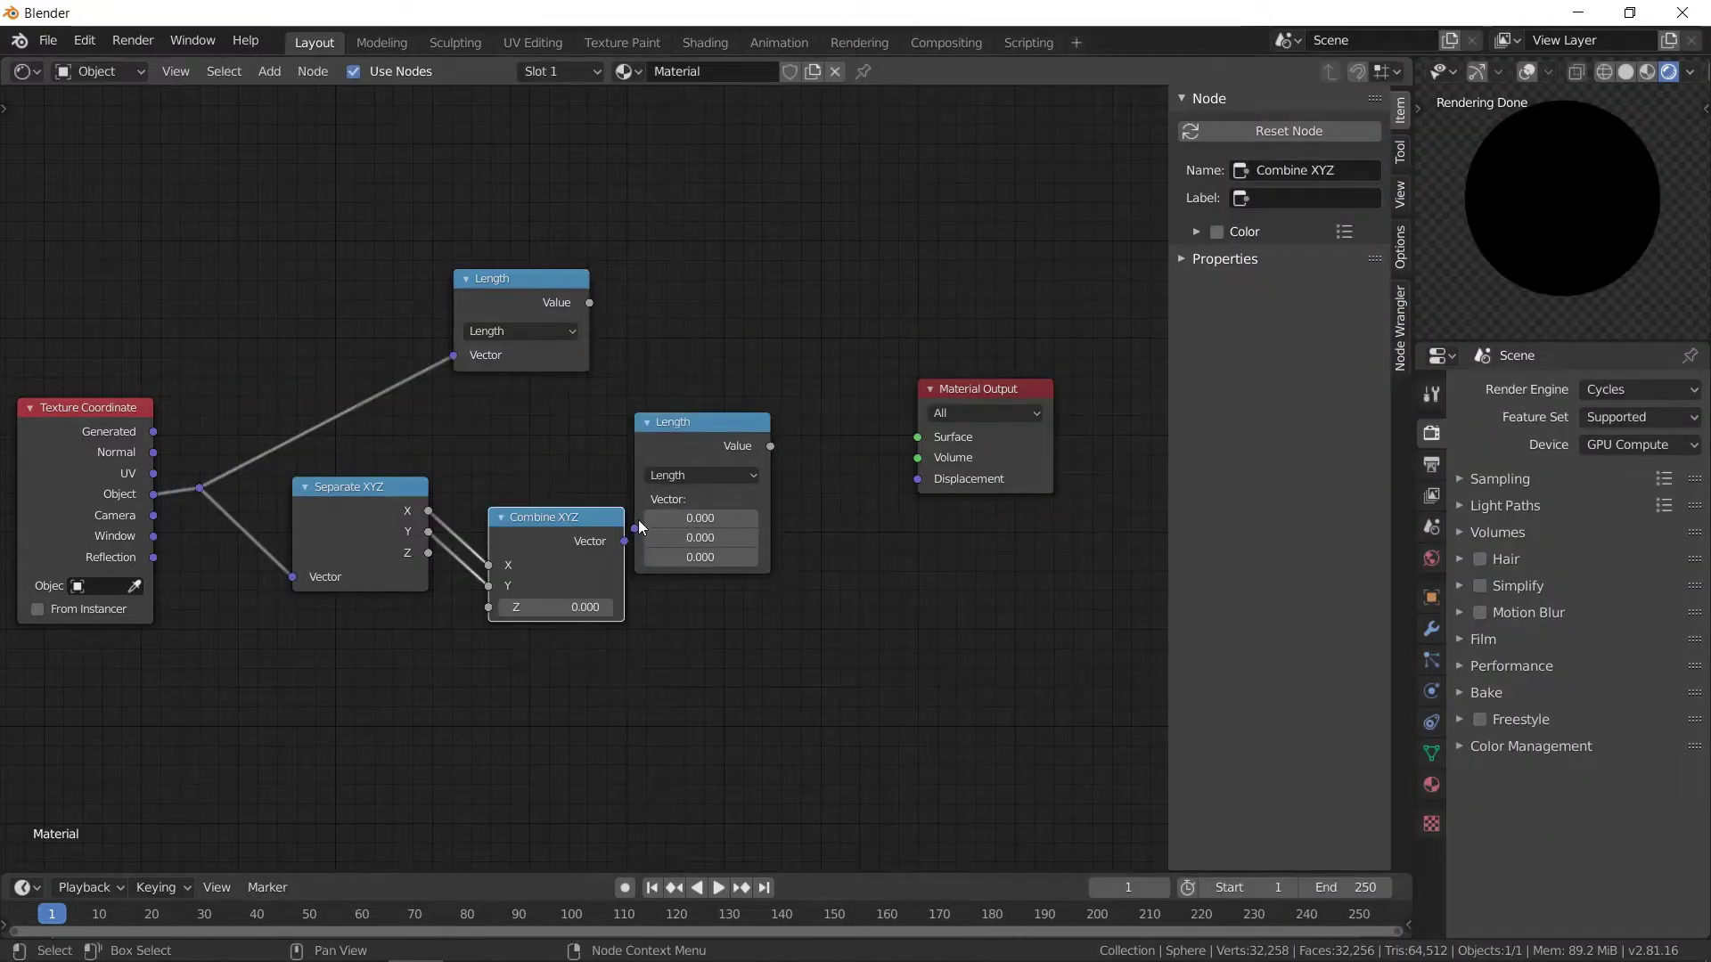
{"action": "left_click_drag", "start_coordinate": [637, 527], "coordinate": [620, 540]}
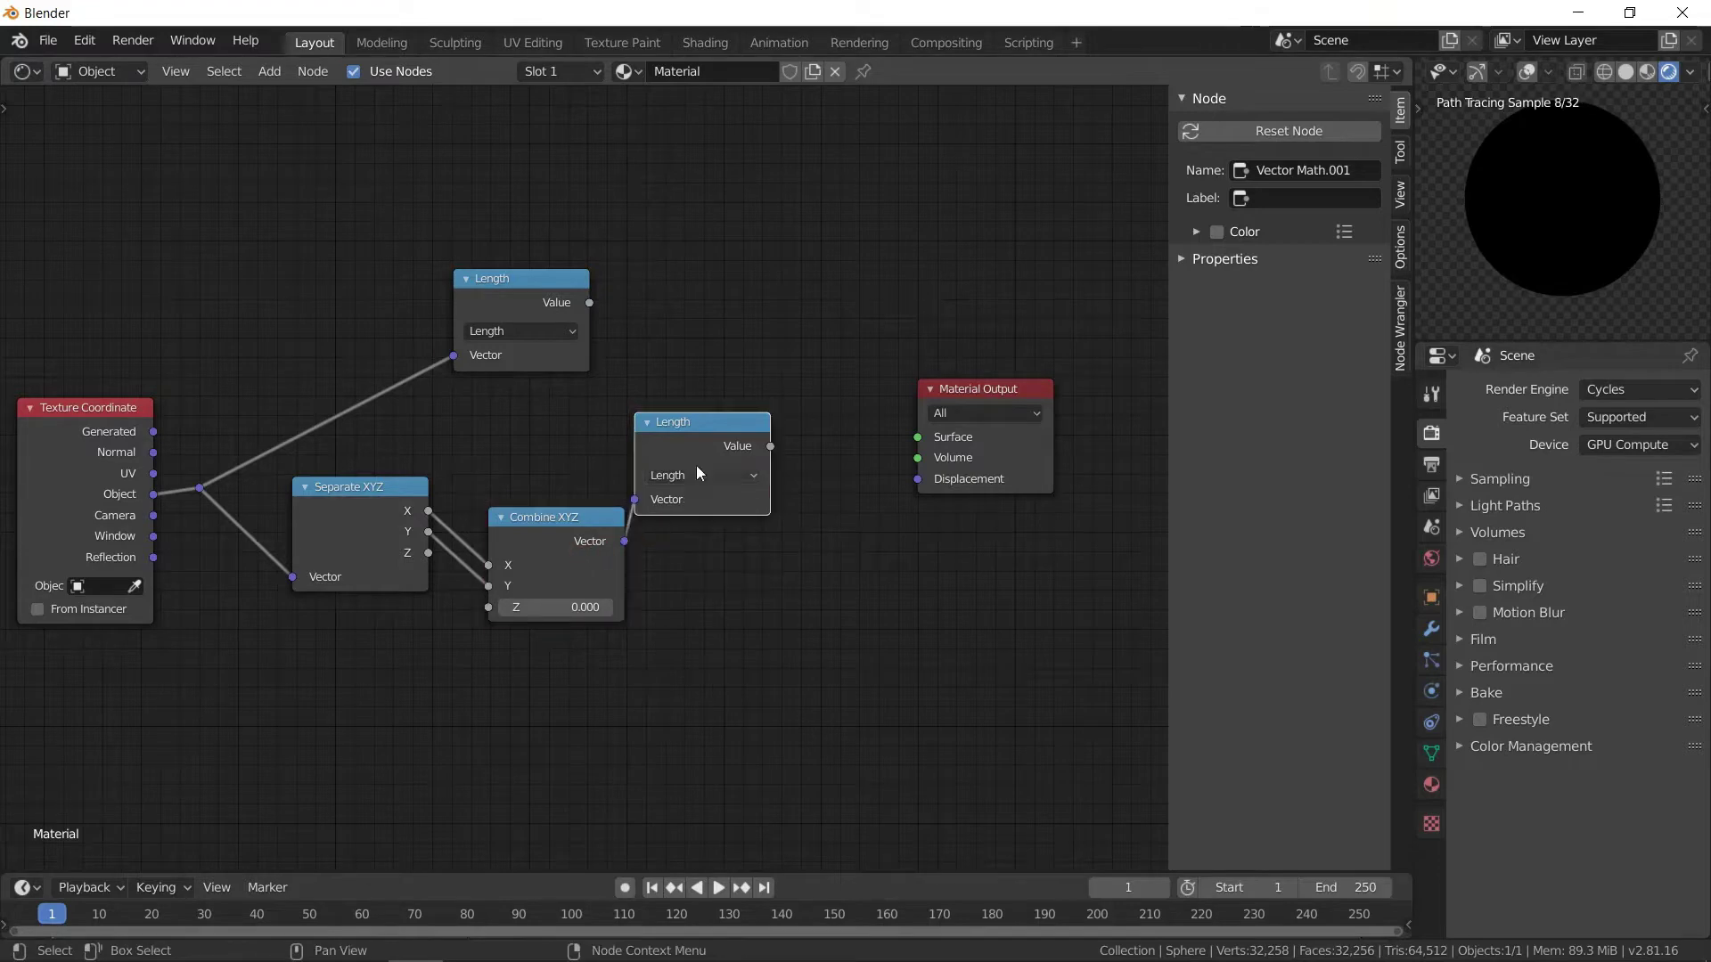
{"action": "left_click_drag", "start_coordinate": [702, 447], "coordinate": [729, 547]}
- Add a Math node set to Arctan2, linking Separate XYZ's Y to its first value and X to its second
{"action": "scroll", "coordinate": [599, 534], "scroll_direction": "down", "scroll_amount": 3}
{"action": "middle_click_drag", "start_coordinate": [623, 618], "coordinate": [531, 622]}
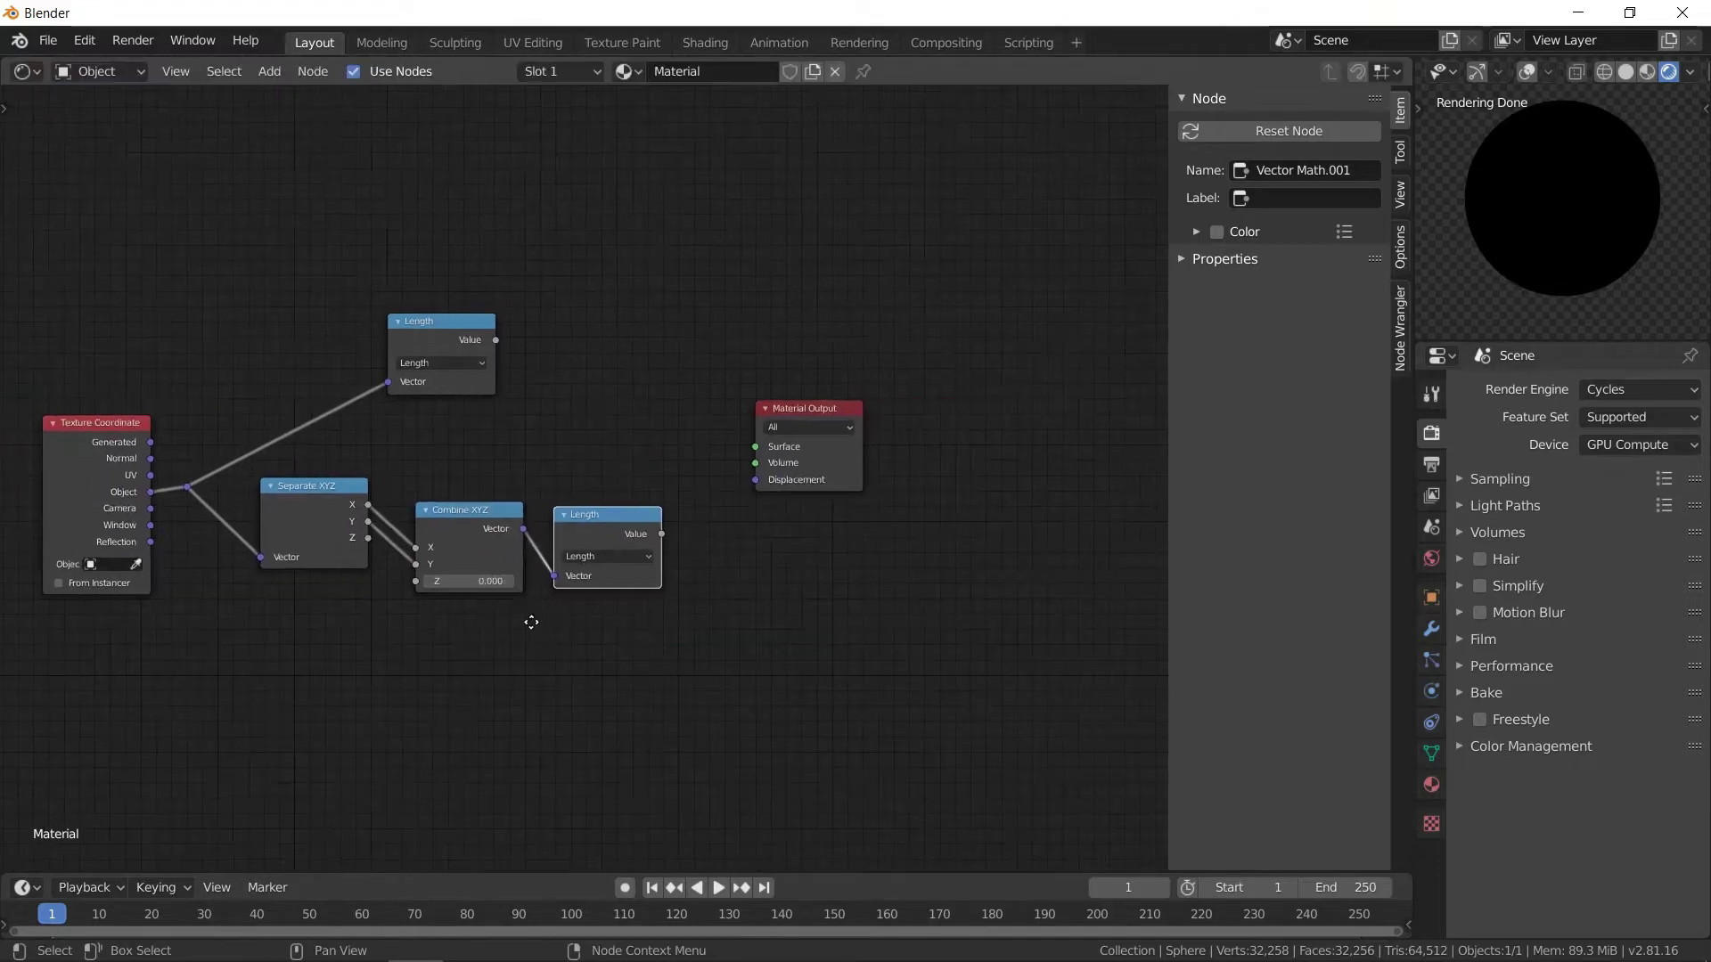
{"action": "key", "text": "shift+a"}
{"action": "mouse_move", "coordinate": [463, 631]}
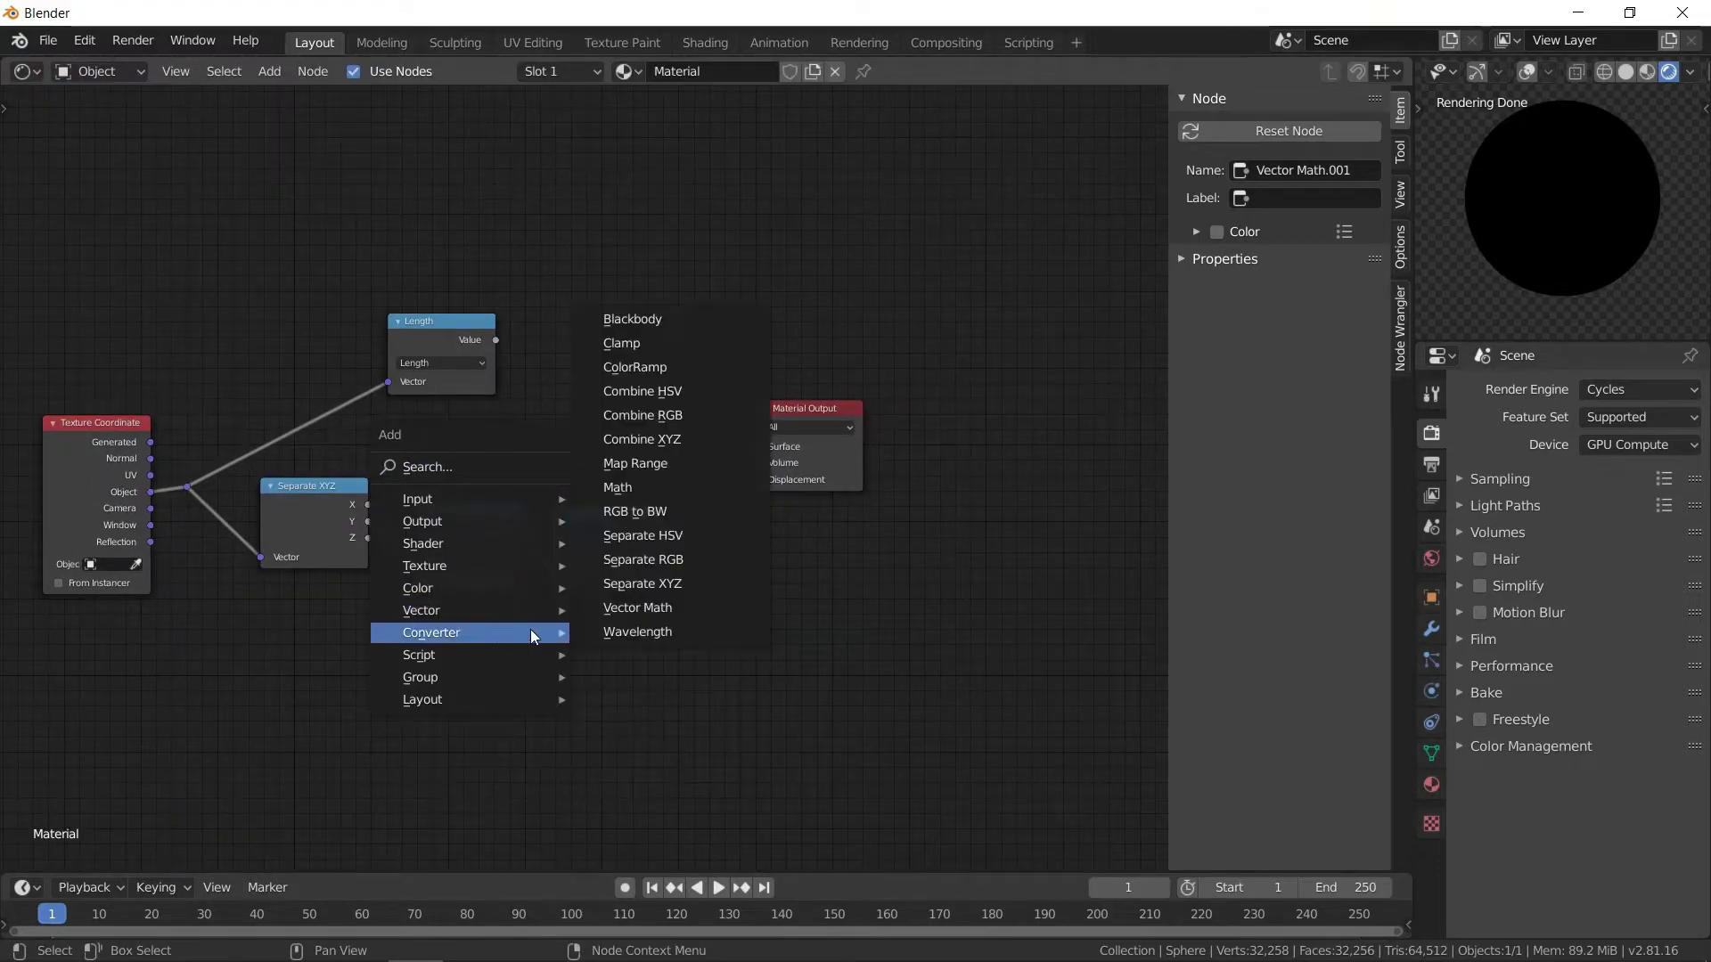
{"action": "left_click", "coordinate": [623, 489]}
{"action": "left_click", "coordinate": [579, 392]}
{"action": "left_click", "coordinate": [584, 400]}
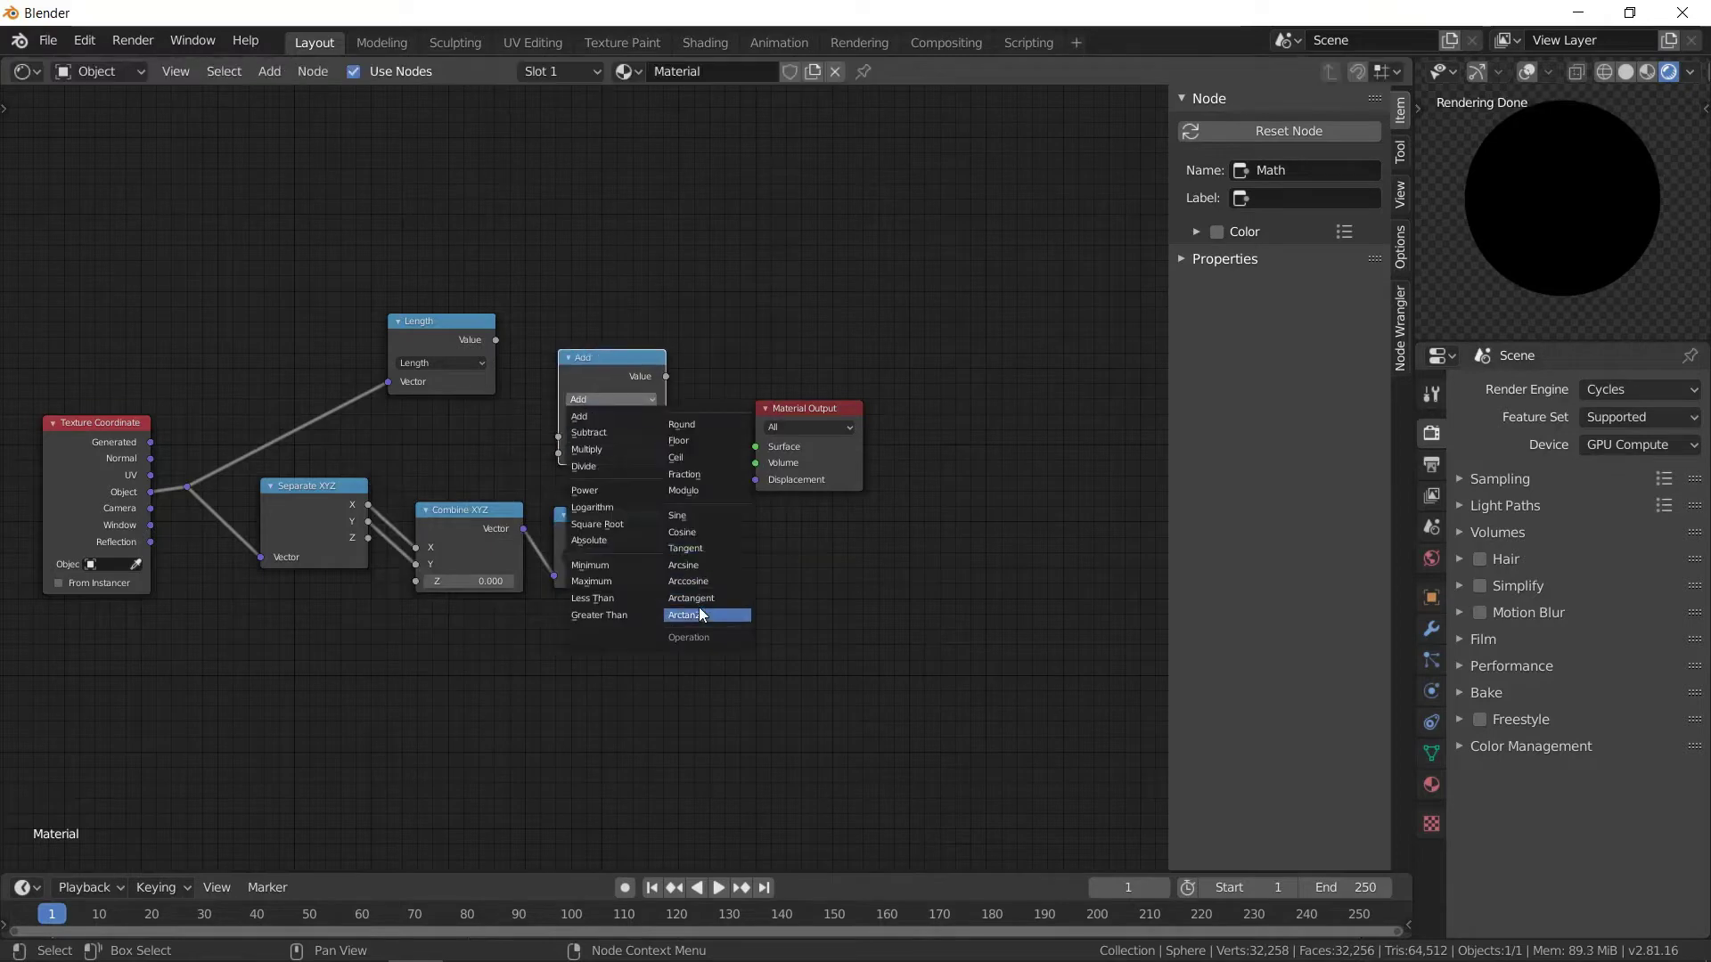
{"action": "left_click", "coordinate": [700, 615]}
{"action": "left_click_drag", "start_coordinate": [368, 522], "coordinate": [558, 437]}
{"action": "left_click_drag", "start_coordinate": [370, 505], "coordinate": [559, 454]}
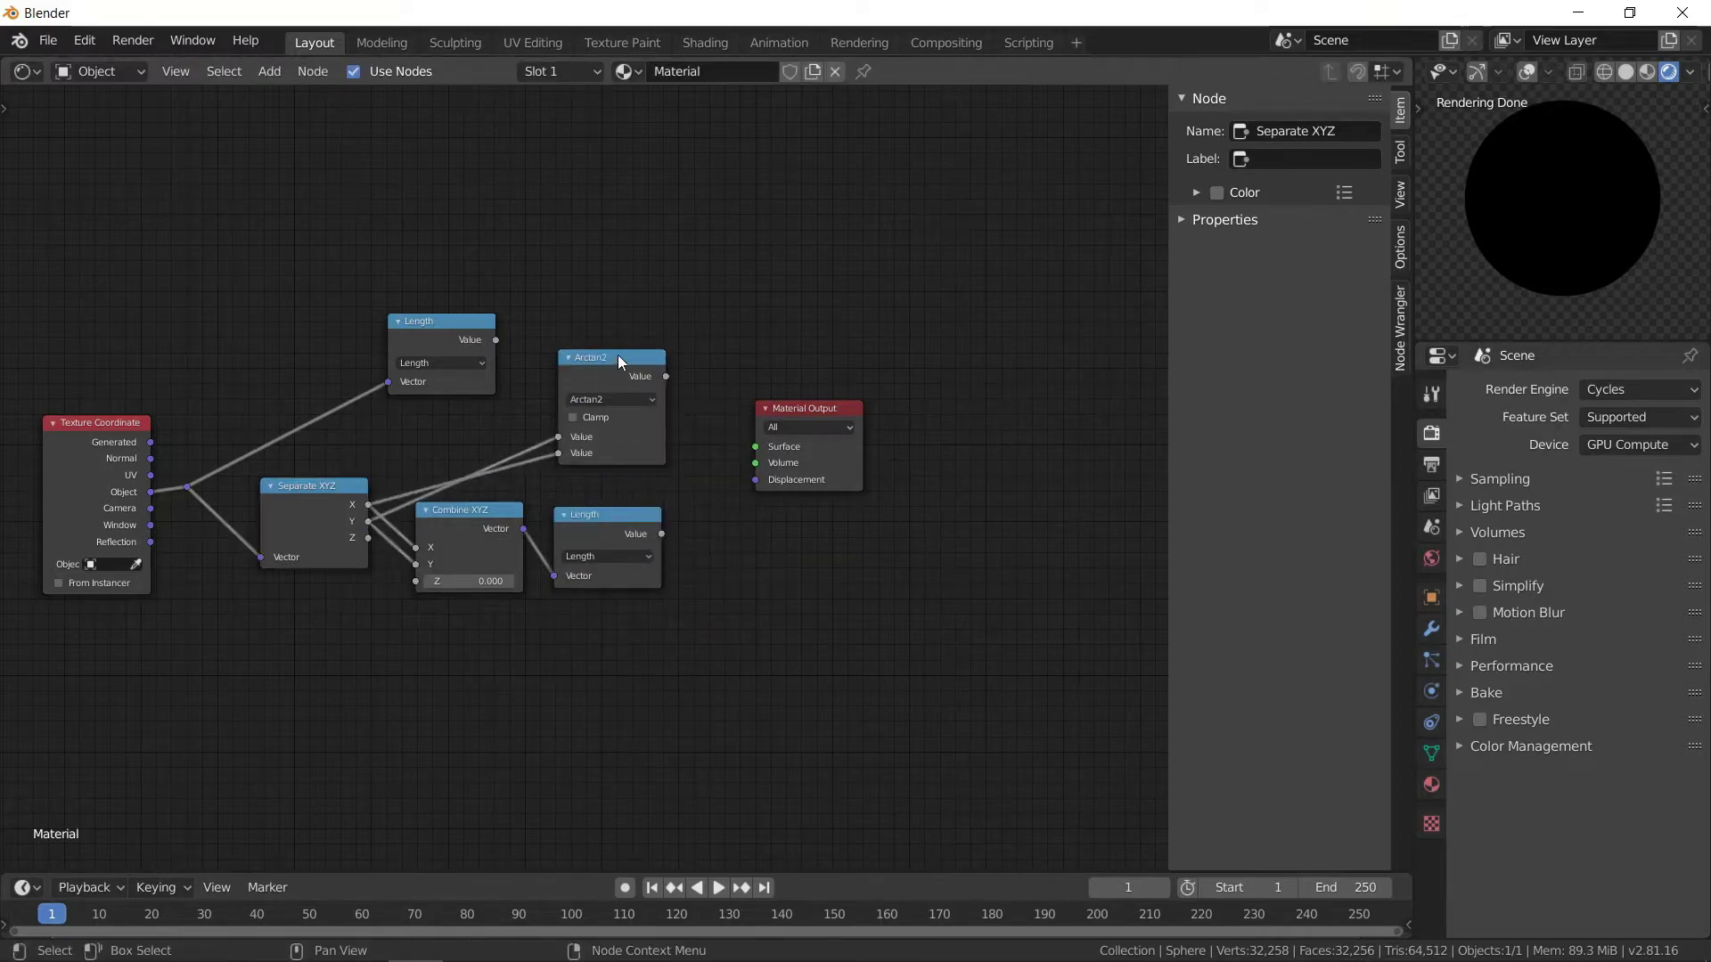
- Rearrange the nodes, stacking the first Length above Arctan2 and lowering Combine XYZ with its Length node
{"action": "left_click_drag", "start_coordinate": [617, 355], "coordinate": [571, 378]}
{"action": "left_click", "coordinate": [442, 323]}
{"action": "left_click_drag", "start_coordinate": [442, 322], "coordinate": [572, 284]}
{"action": "left_click_drag", "start_coordinate": [459, 510], "coordinate": [432, 581]}
{"action": "left_click_drag", "start_coordinate": [596, 522], "coordinate": [552, 588]}
- Duplicate the Arctan2 node, linking the lower Length to its first value and Separate XYZ's Z to its second
{"action": "left_click", "coordinate": [564, 392]}
{"action": "key", "text": "shift+d"}
{"action": "left_click", "coordinate": [703, 554]}
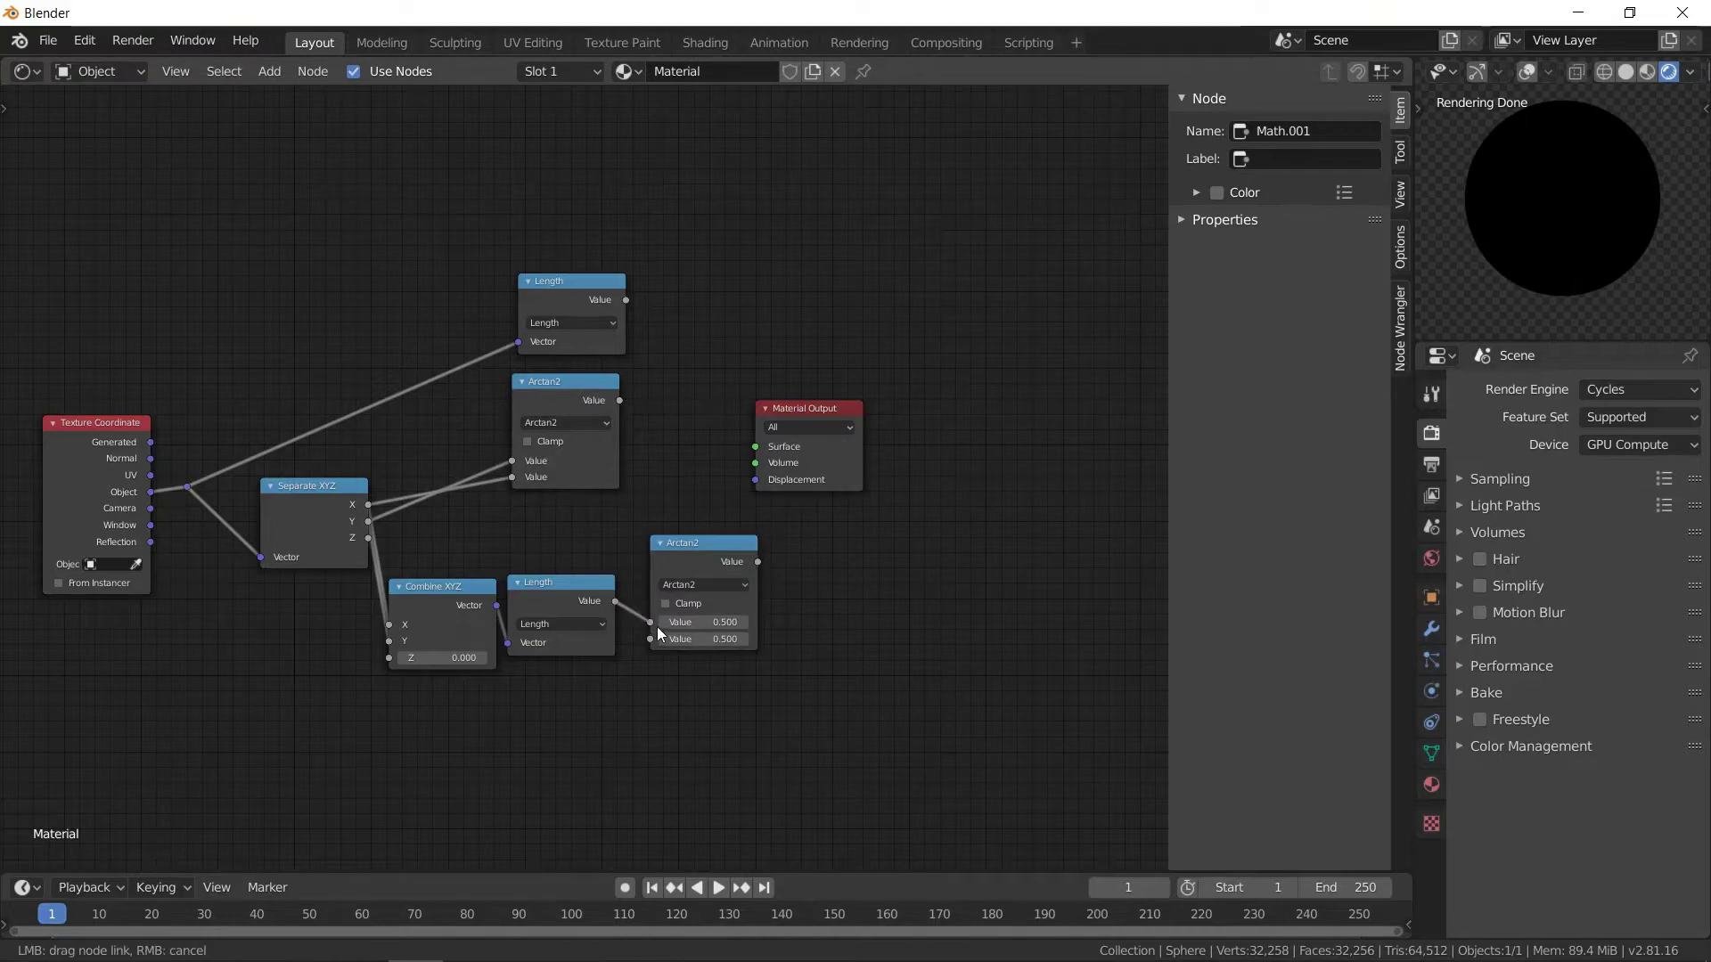
{"action": "left_click_drag", "start_coordinate": [614, 602], "coordinate": [368, 538]}
{"action": "left_click_drag", "start_coordinate": [682, 547], "coordinate": [638, 537]}
- Space out the upper Arctan2 and Material Output, and group all nodes between Texture Coordinate and Material Output
{"action": "left_click_drag", "start_coordinate": [566, 382], "coordinate": [626, 394]}
{"action": "left_click_drag", "start_coordinate": [811, 409], "coordinate": [960, 398]}
{"action": "left_click_drag", "start_coordinate": [715, 693], "coordinate": [175, 267]}
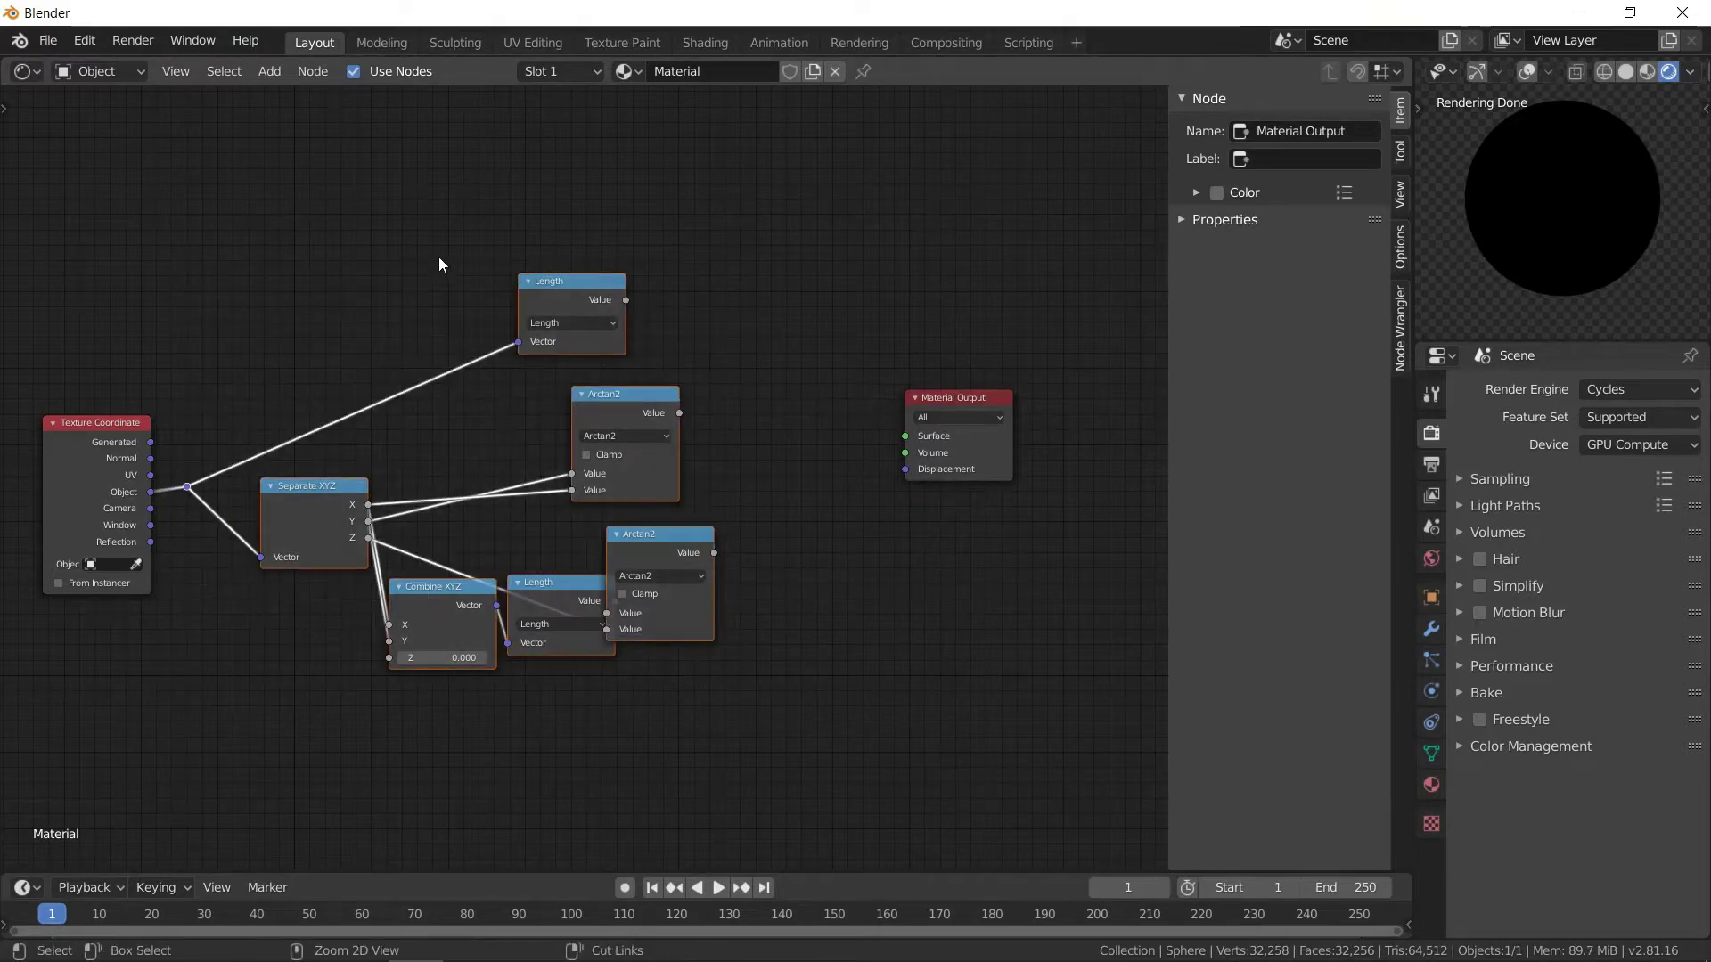
{"action": "key", "text": "ctrl+g"}
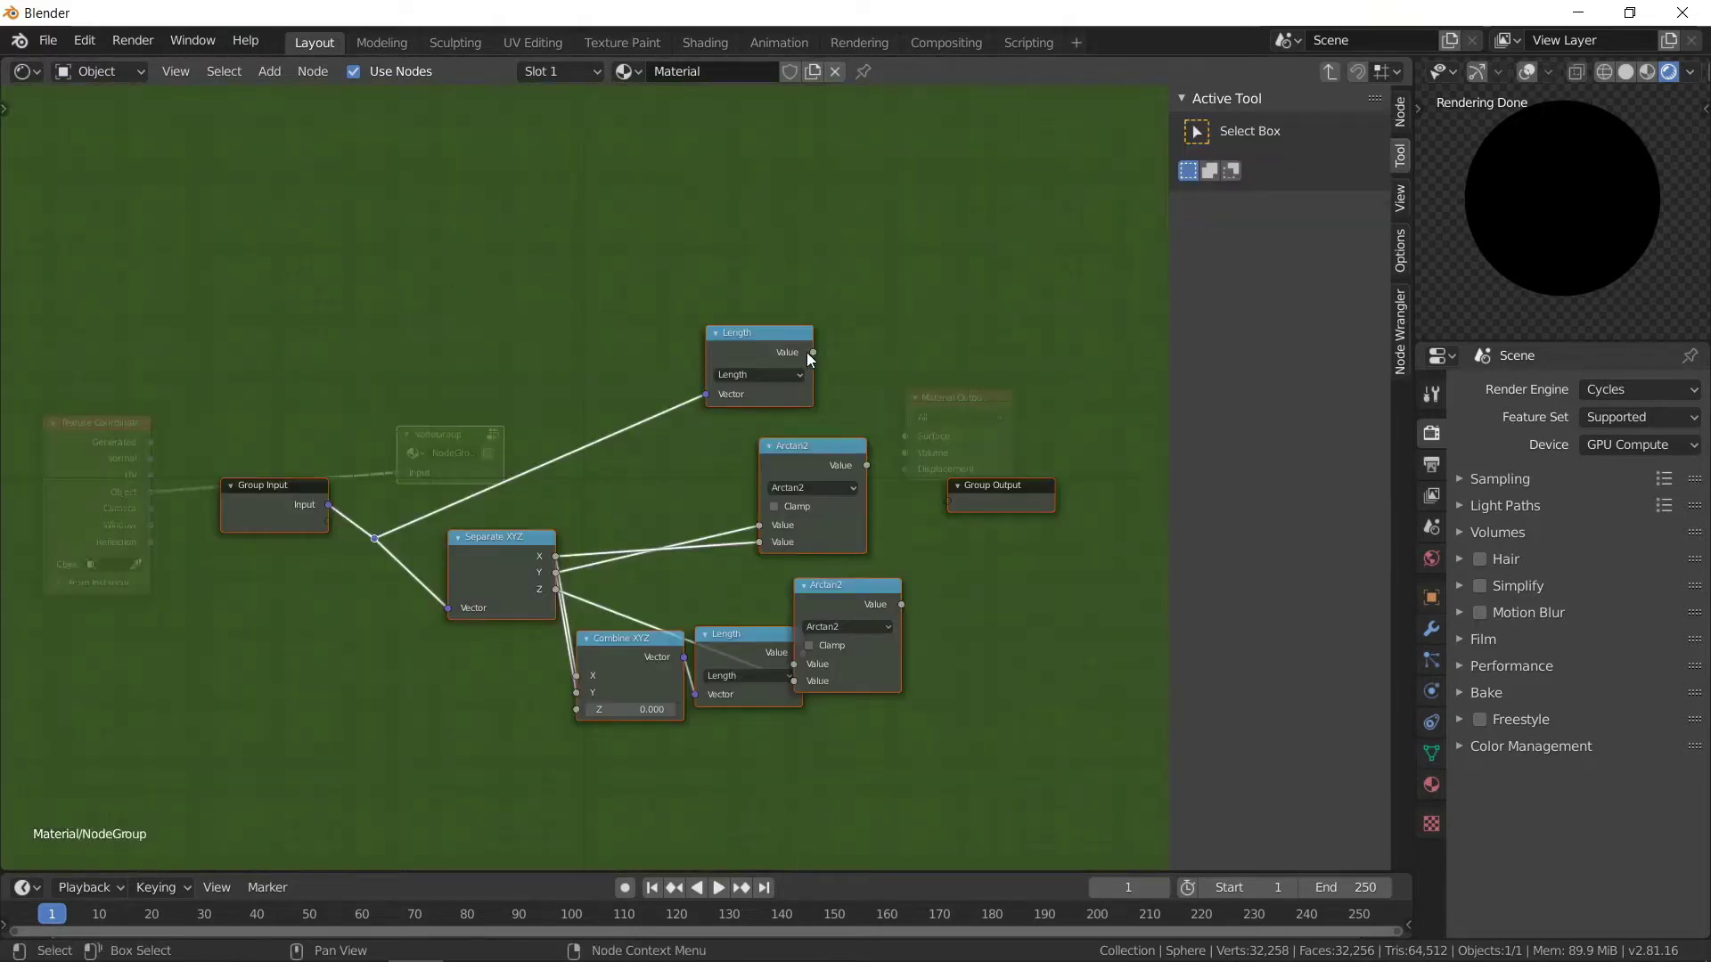
- Link the upper Length and both Arctan2 values to three separate sockets on Group Output
{"action": "left_click_drag", "start_coordinate": [811, 352], "coordinate": [947, 500]}
{"action": "left_click_drag", "start_coordinate": [866, 466], "coordinate": [948, 524]}
{"action": "left_click_drag", "start_coordinate": [902, 604], "coordinate": [948, 534]}
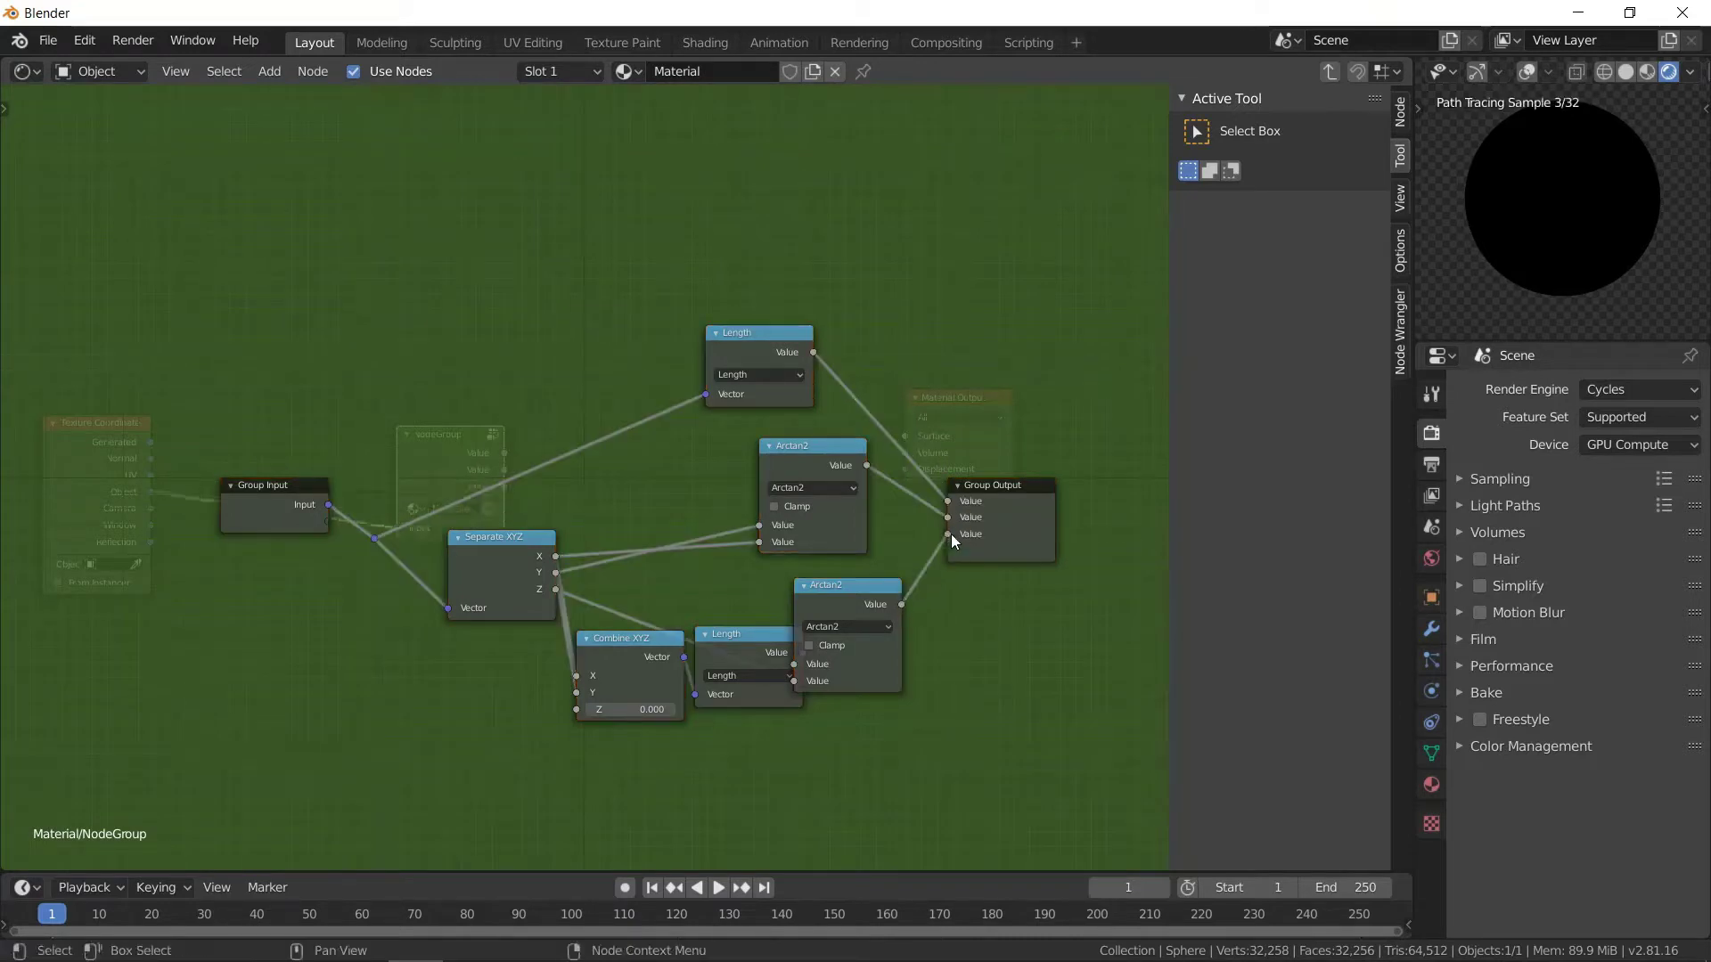
- Rename the node group's input socket to Vector
{"action": "left_click", "coordinate": [1401, 112]}
{"action": "left_click", "coordinate": [1228, 160]}
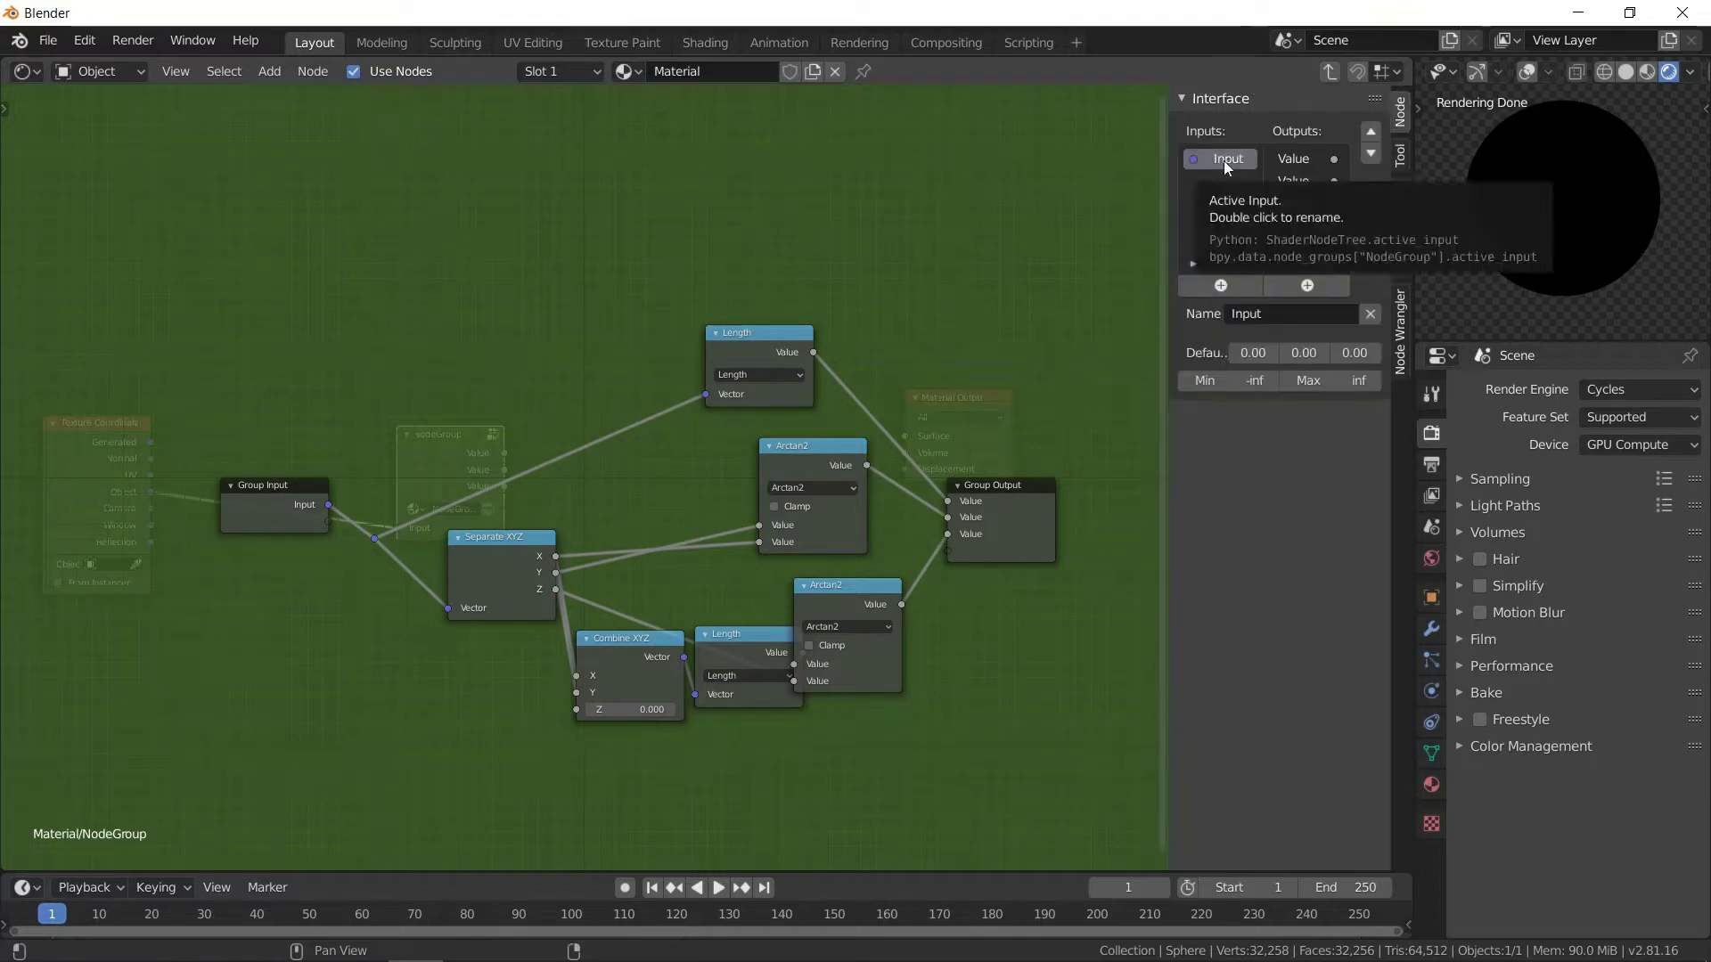
{"action": "double_click", "coordinate": [1227, 161]}
{"action": "key", "text": "Return"}
- Rename the group's three outputs to Radius, Phi and Theta in order, and leave the group
{"action": "left_click", "coordinate": [1305, 159]}
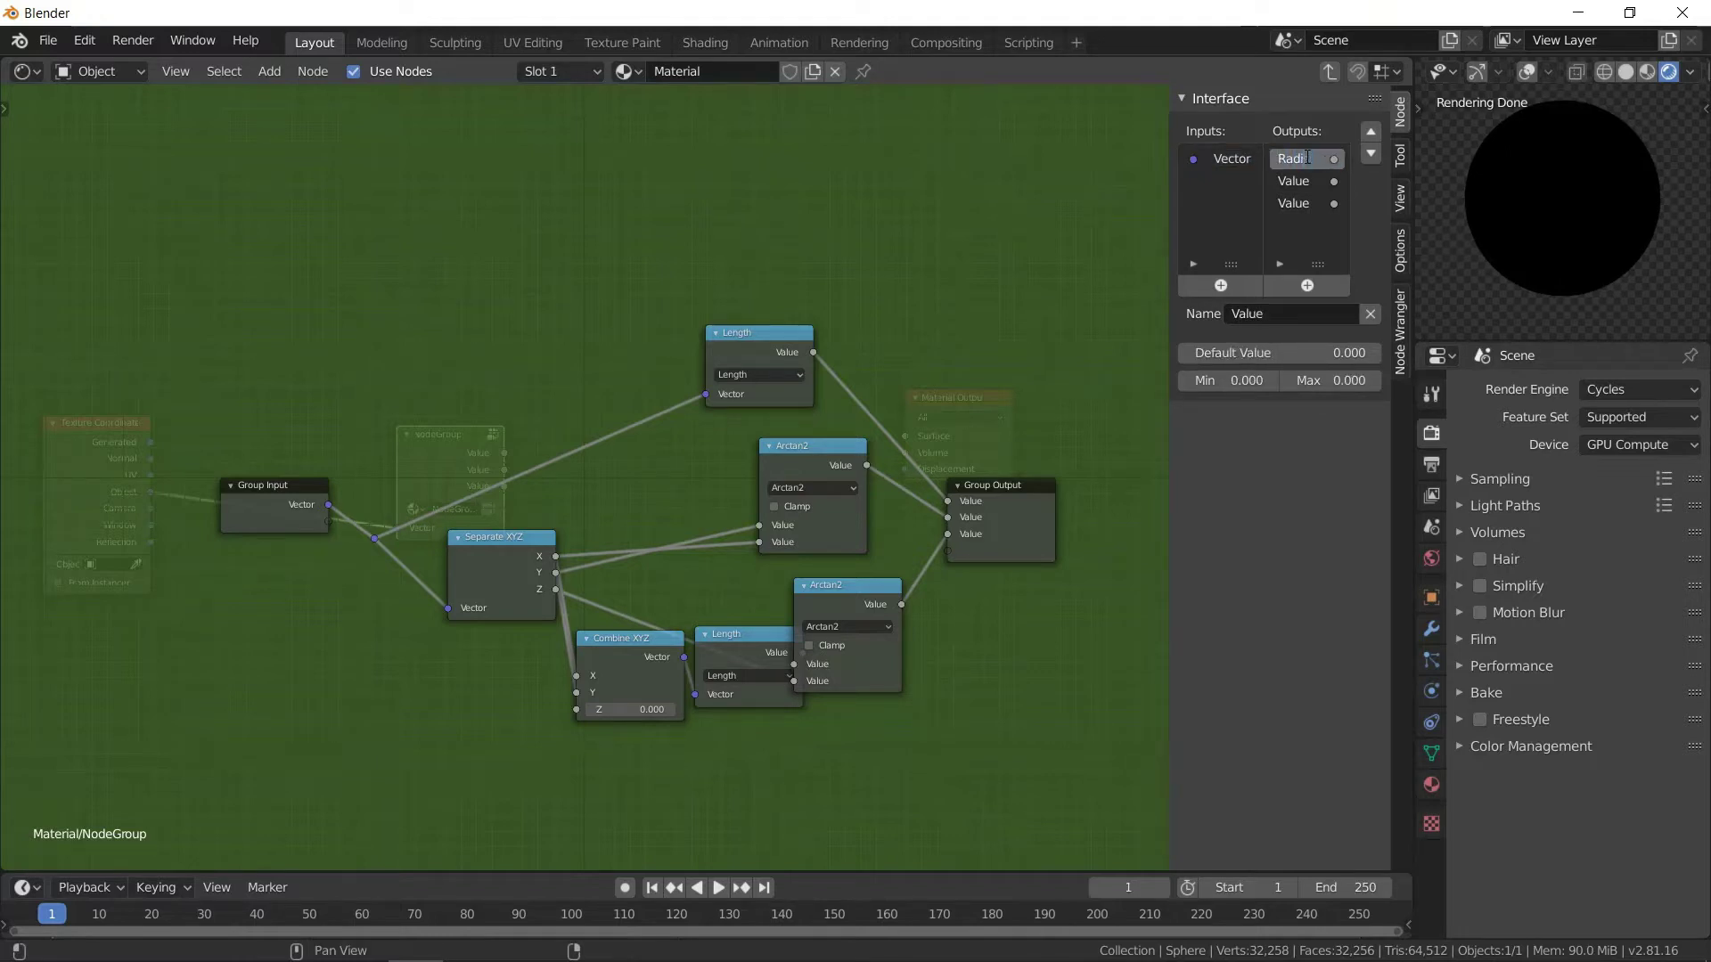
{"action": "type", "text": "Radius"}
{"action": "key", "text": "Return"}
{"action": "double_click", "coordinate": [1294, 182]}
{"action": "type", "text": "Phi"}
{"action": "key", "text": "Return"}
{"action": "double_click", "coordinate": [1294, 203]}
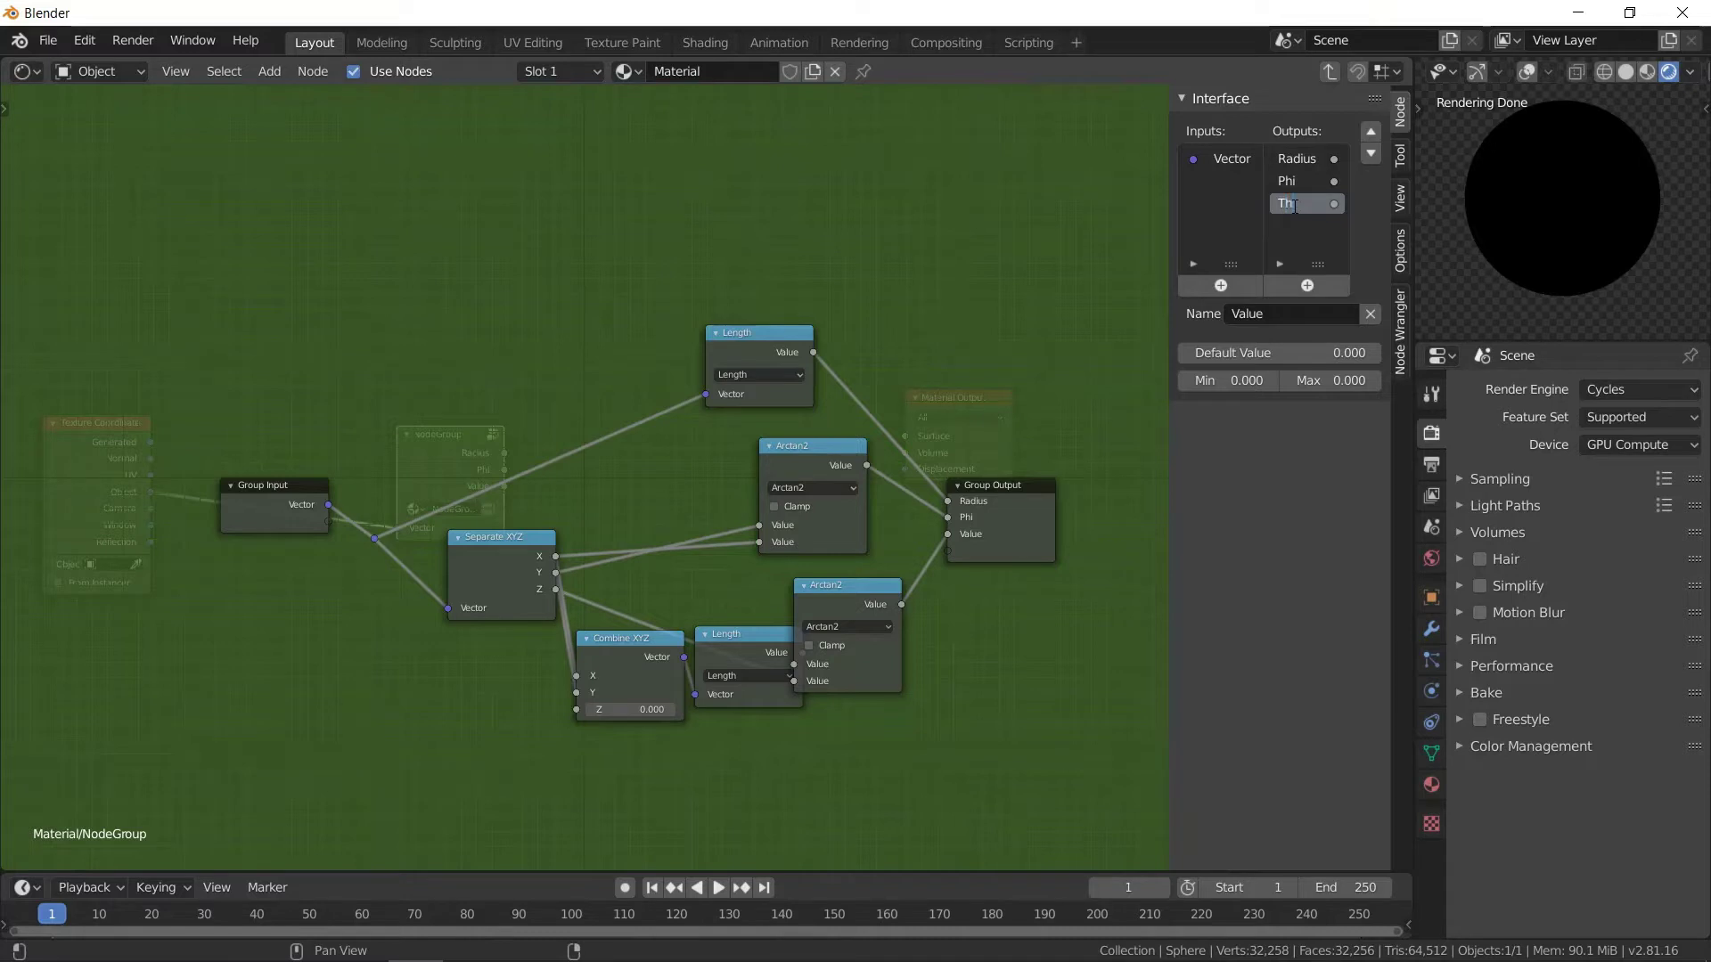
{"action": "type", "text": "Theta"}
{"action": "key", "text": "Return"}
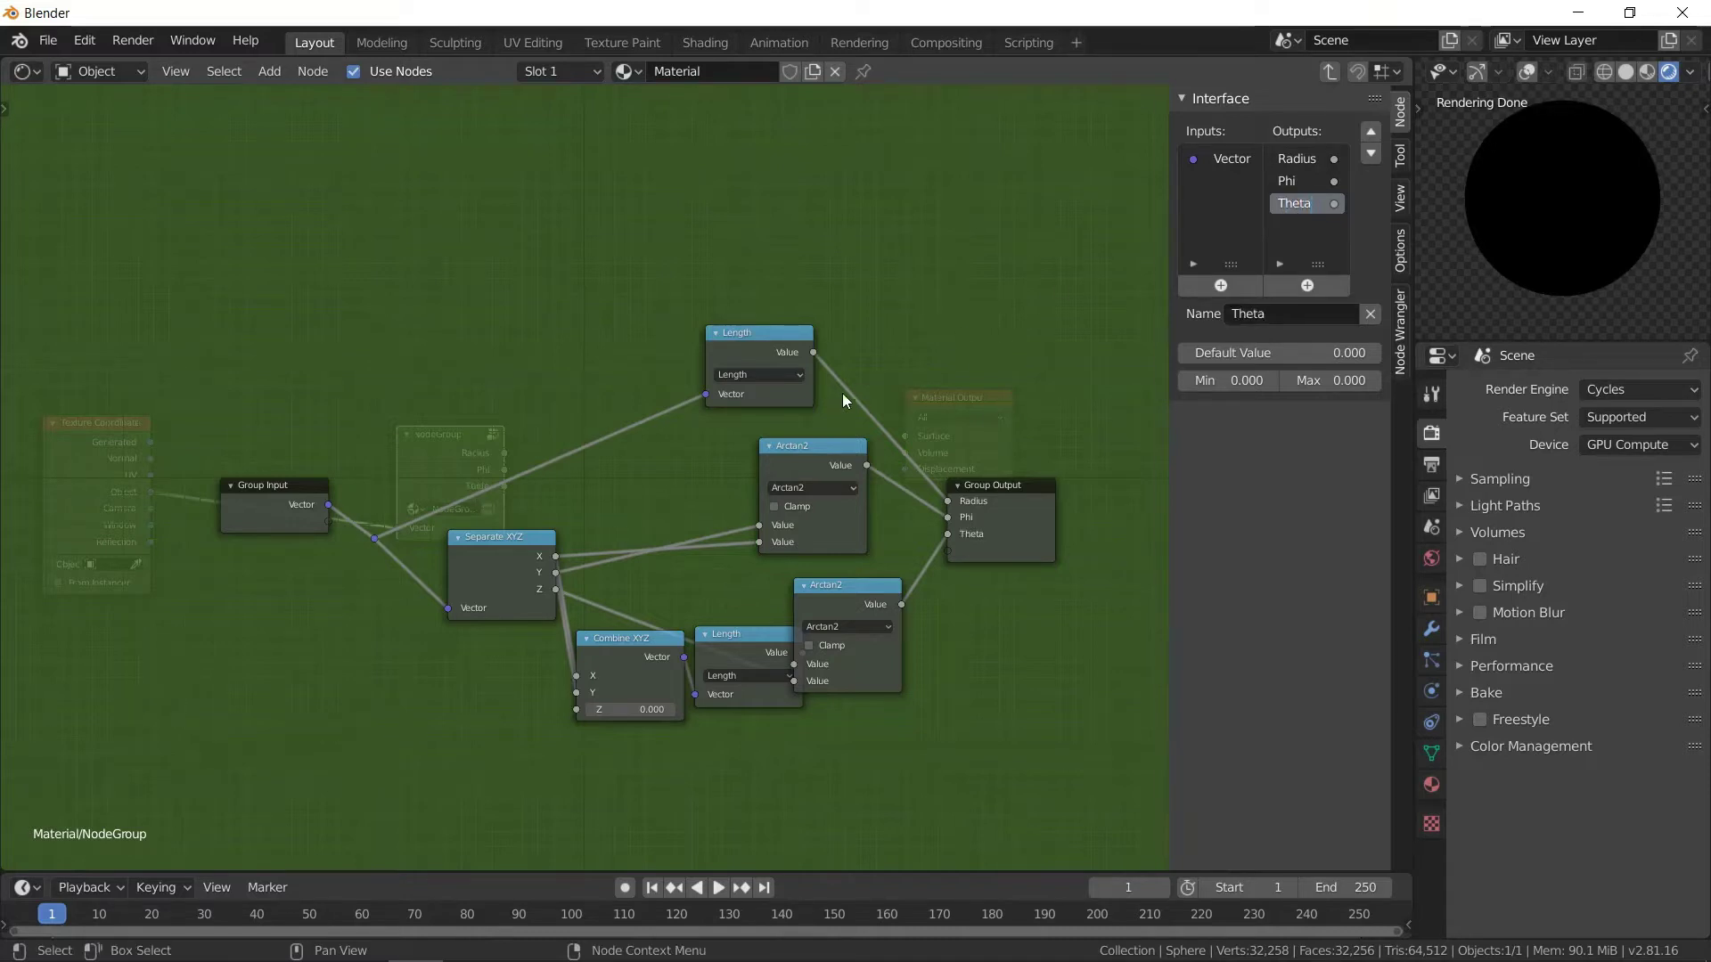
{"action": "key", "text": "Tab"}
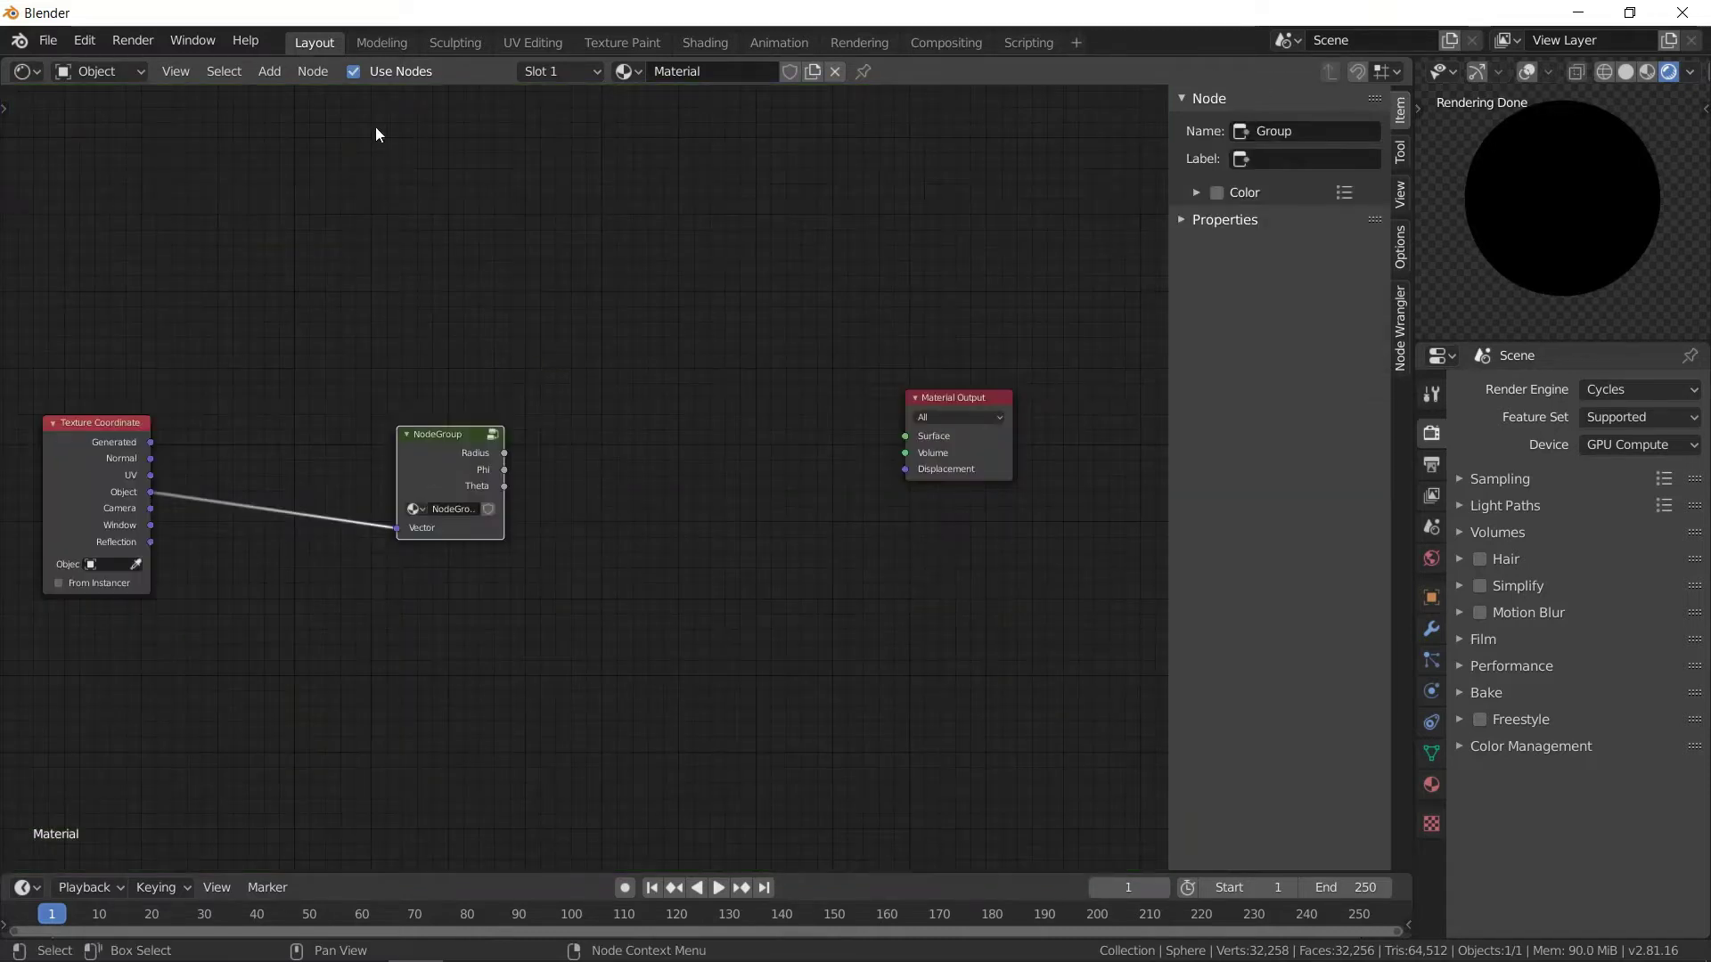
- Set the Modeling workspace's outliner to show Blender File data and enlarge it
{"action": "left_click", "coordinate": [381, 41]}
{"action": "left_click", "coordinate": [1483, 71]}
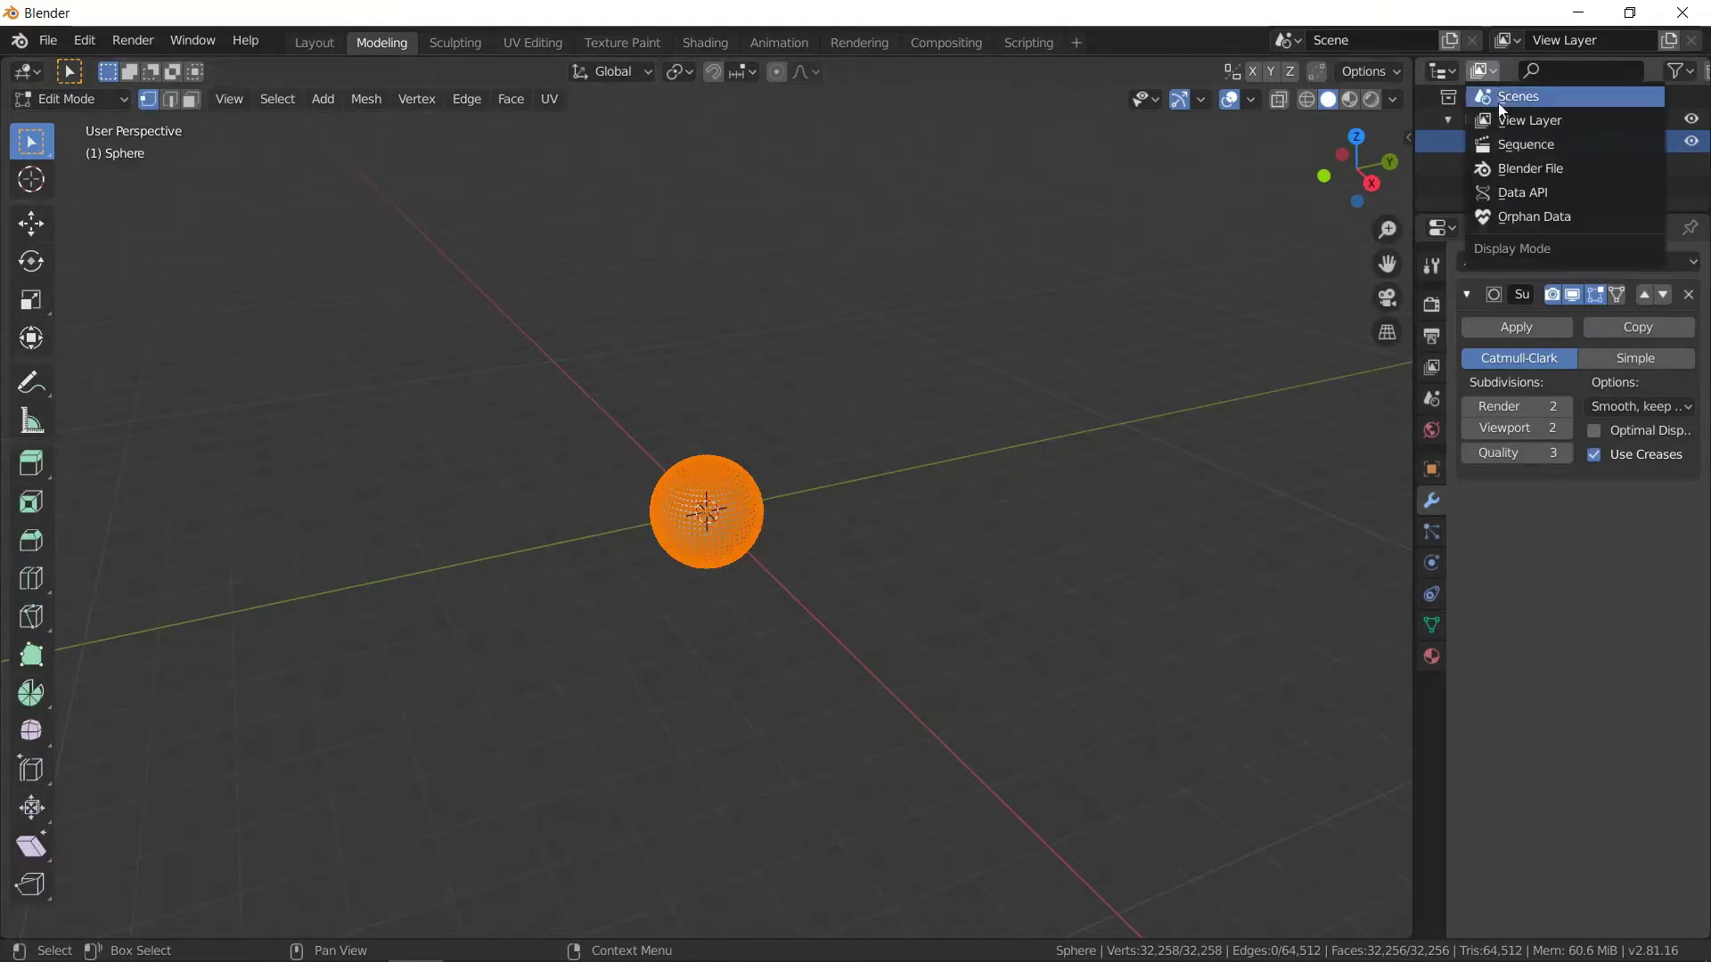
{"action": "left_click", "coordinate": [1530, 169]}
{"action": "left_click_drag", "start_coordinate": [1546, 216], "coordinate": [1551, 607]}
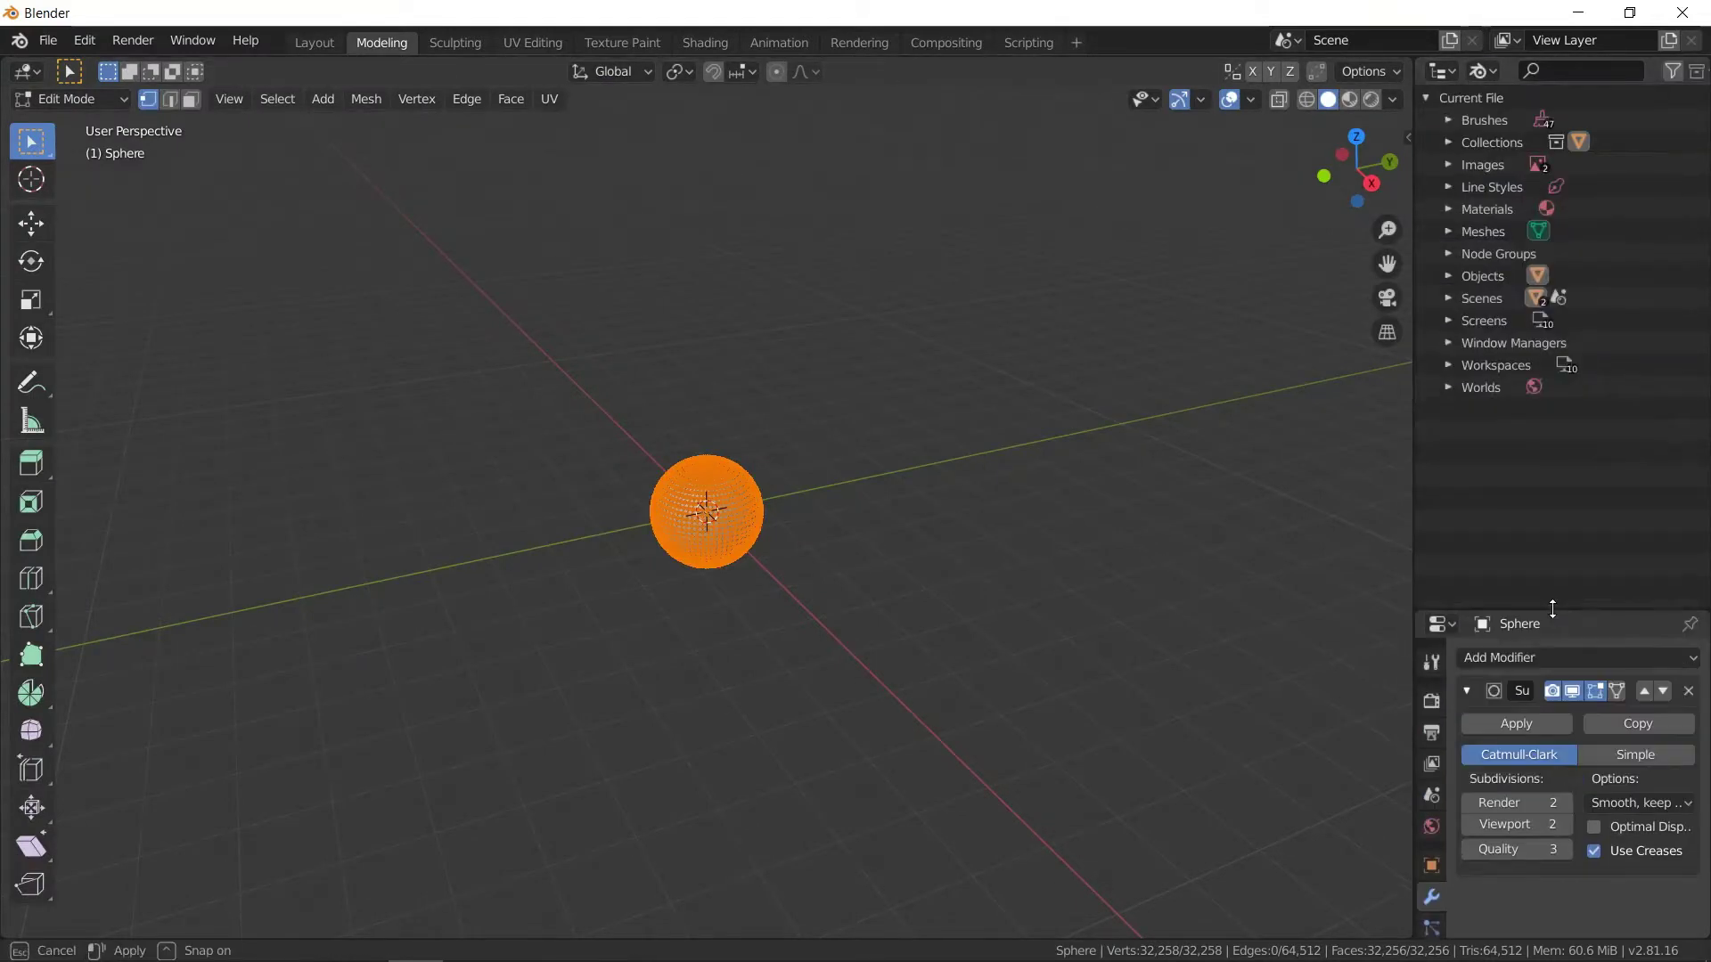
- Rename the file's node group to Spherical Coords and return to the Layout workspace
{"action": "left_click", "coordinate": [1477, 249]}
{"action": "left_click", "coordinate": [1450, 253]}
{"action": "double_click", "coordinate": [1538, 275]}
{"action": "type", "text": "S"}
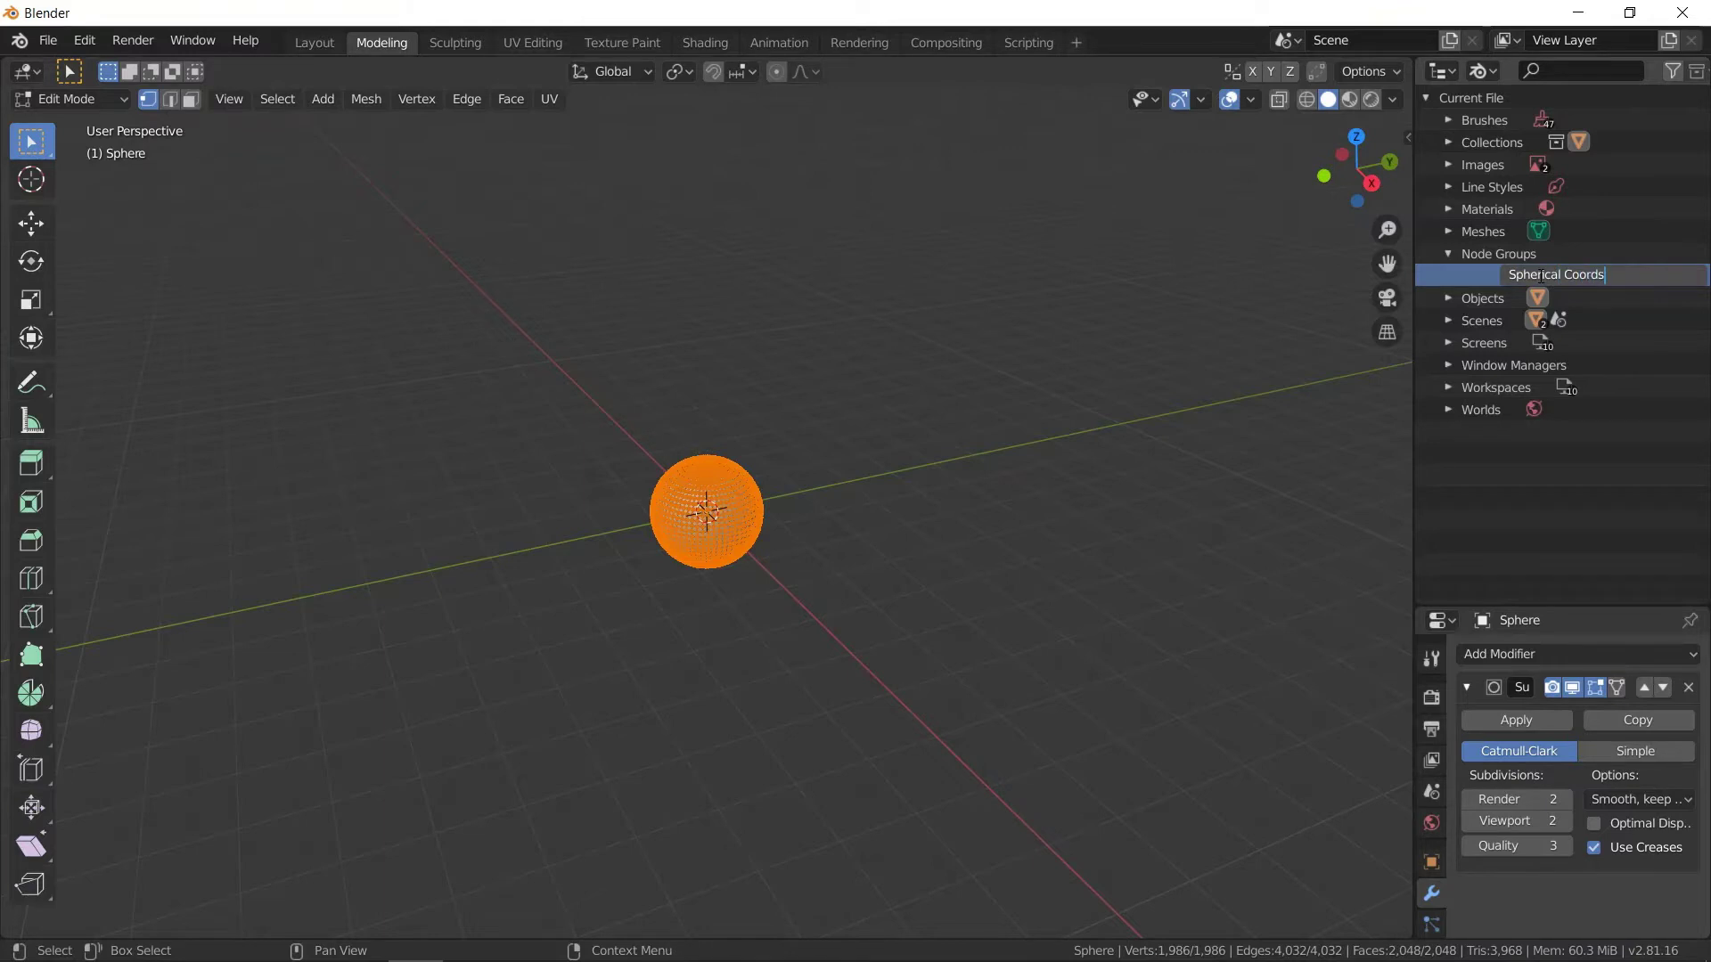
{"action": "type", "text": "pherical Coords"}
{"action": "key", "text": "Return"}
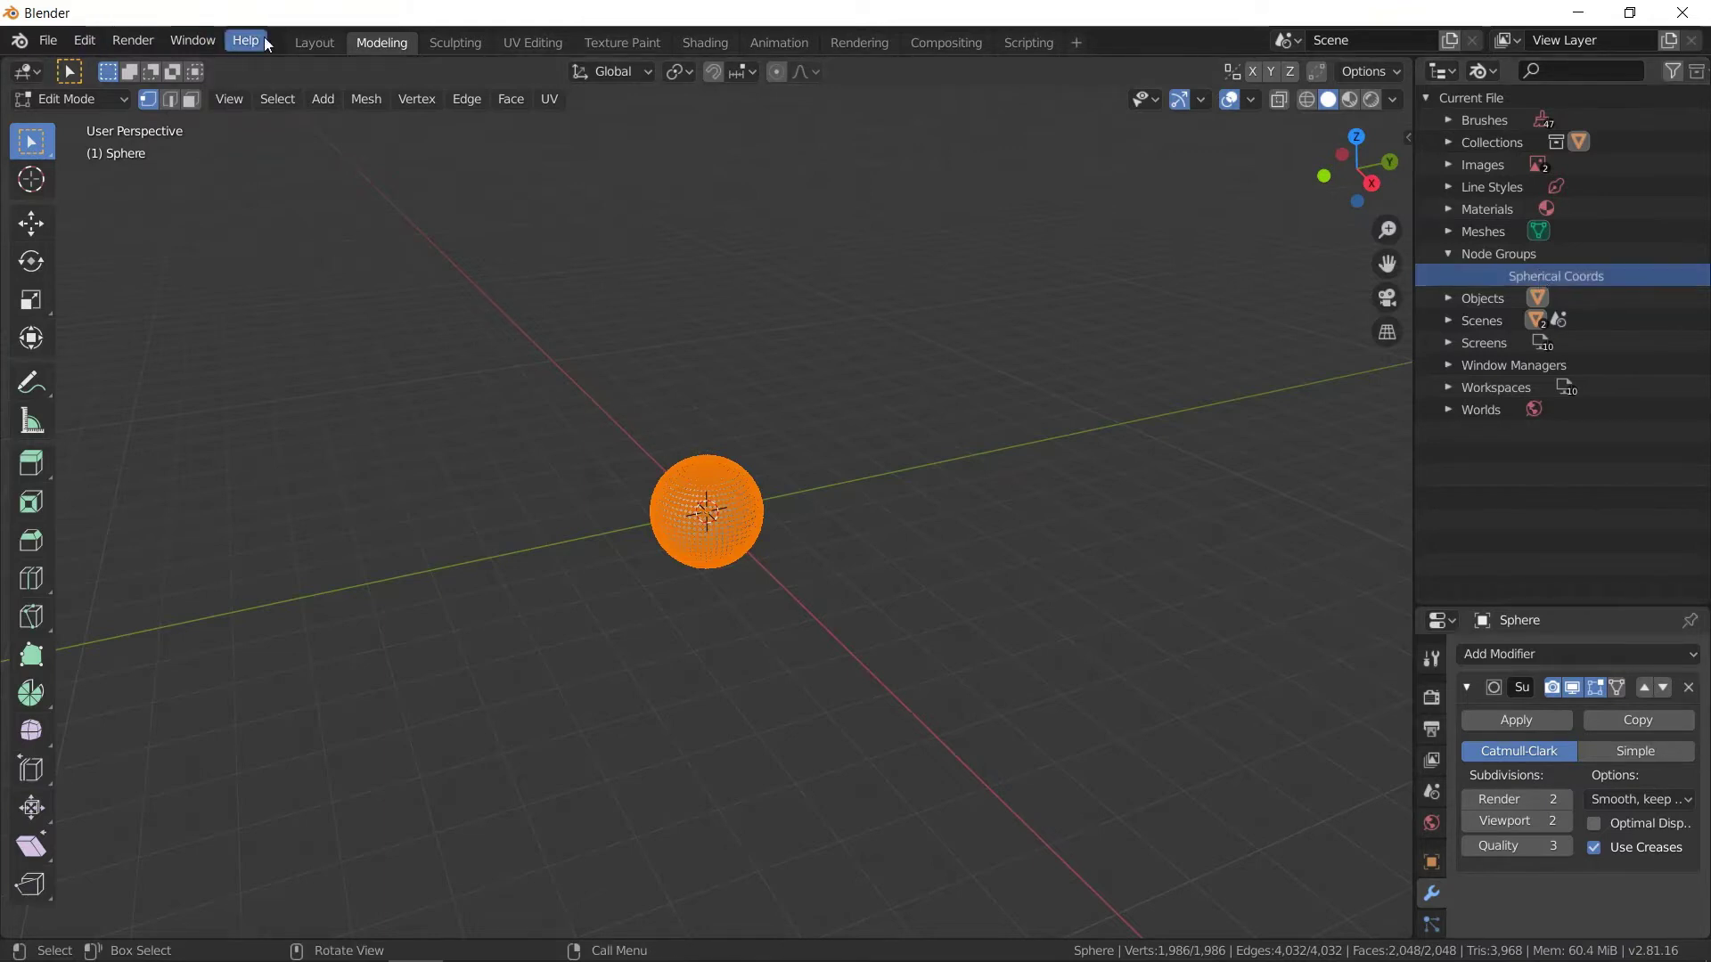
{"action": "left_click", "coordinate": [300, 41]}
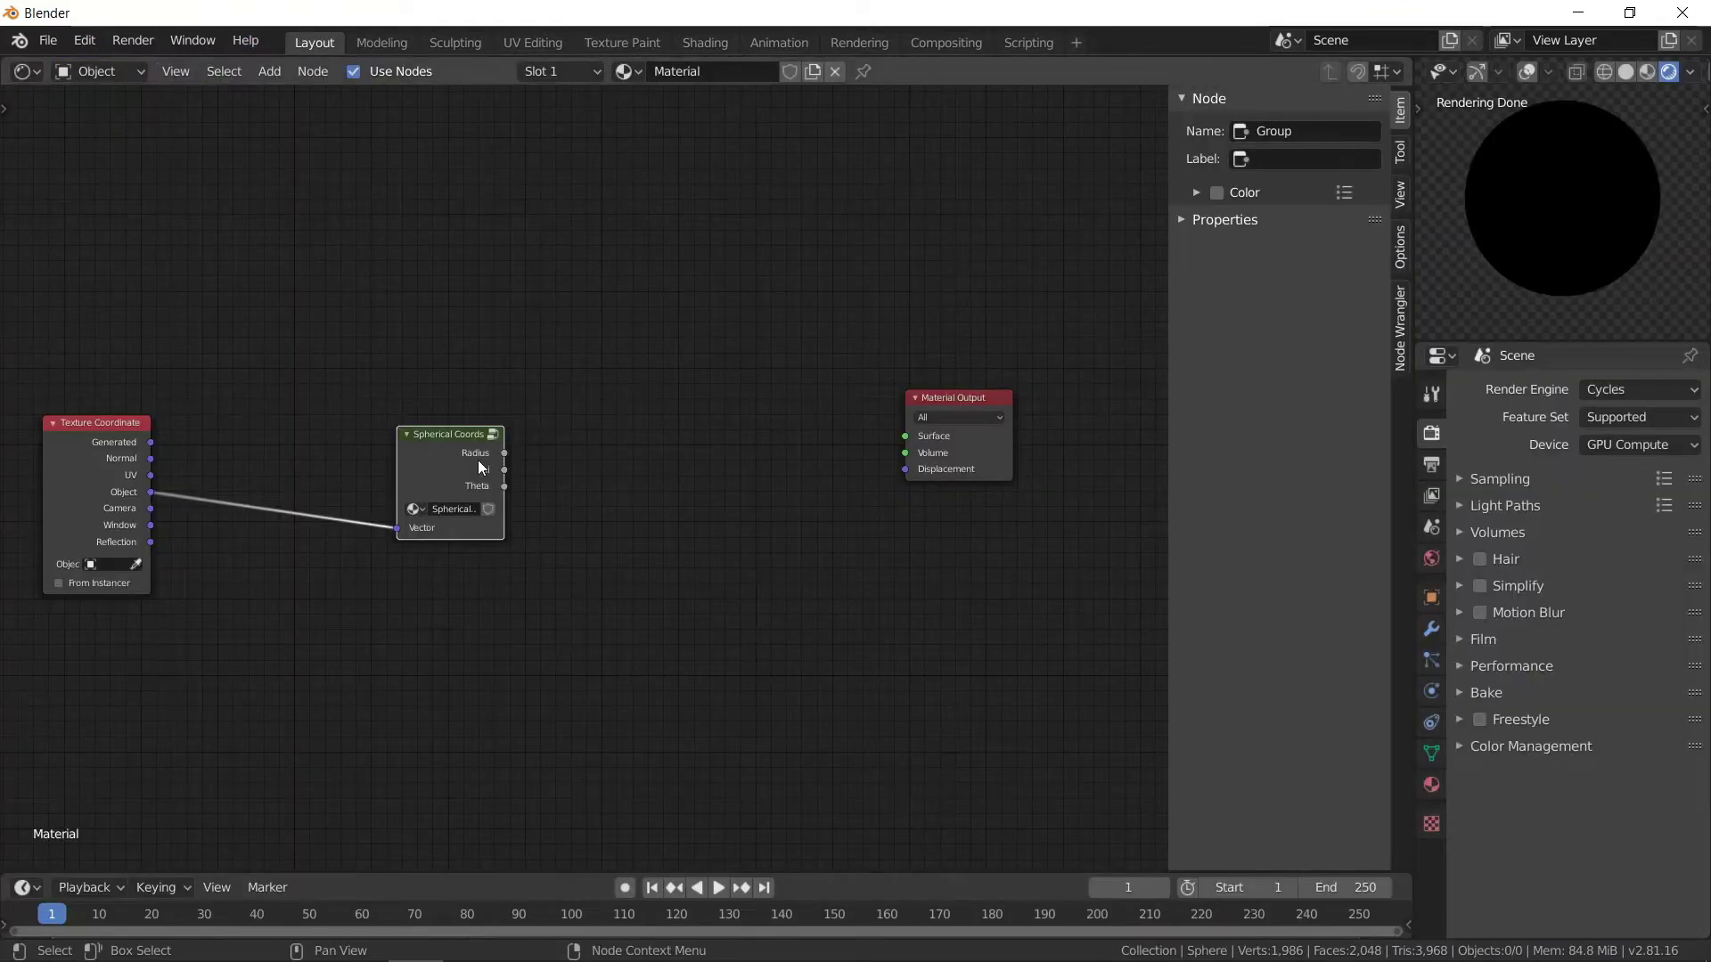
- Preview the Radius, Phi and Theta outputs of Spherical Coords on the sphere, inspecting the angles from above
{"action": "left_click", "coordinate": [448, 448], "text": "ctrl+shift"}
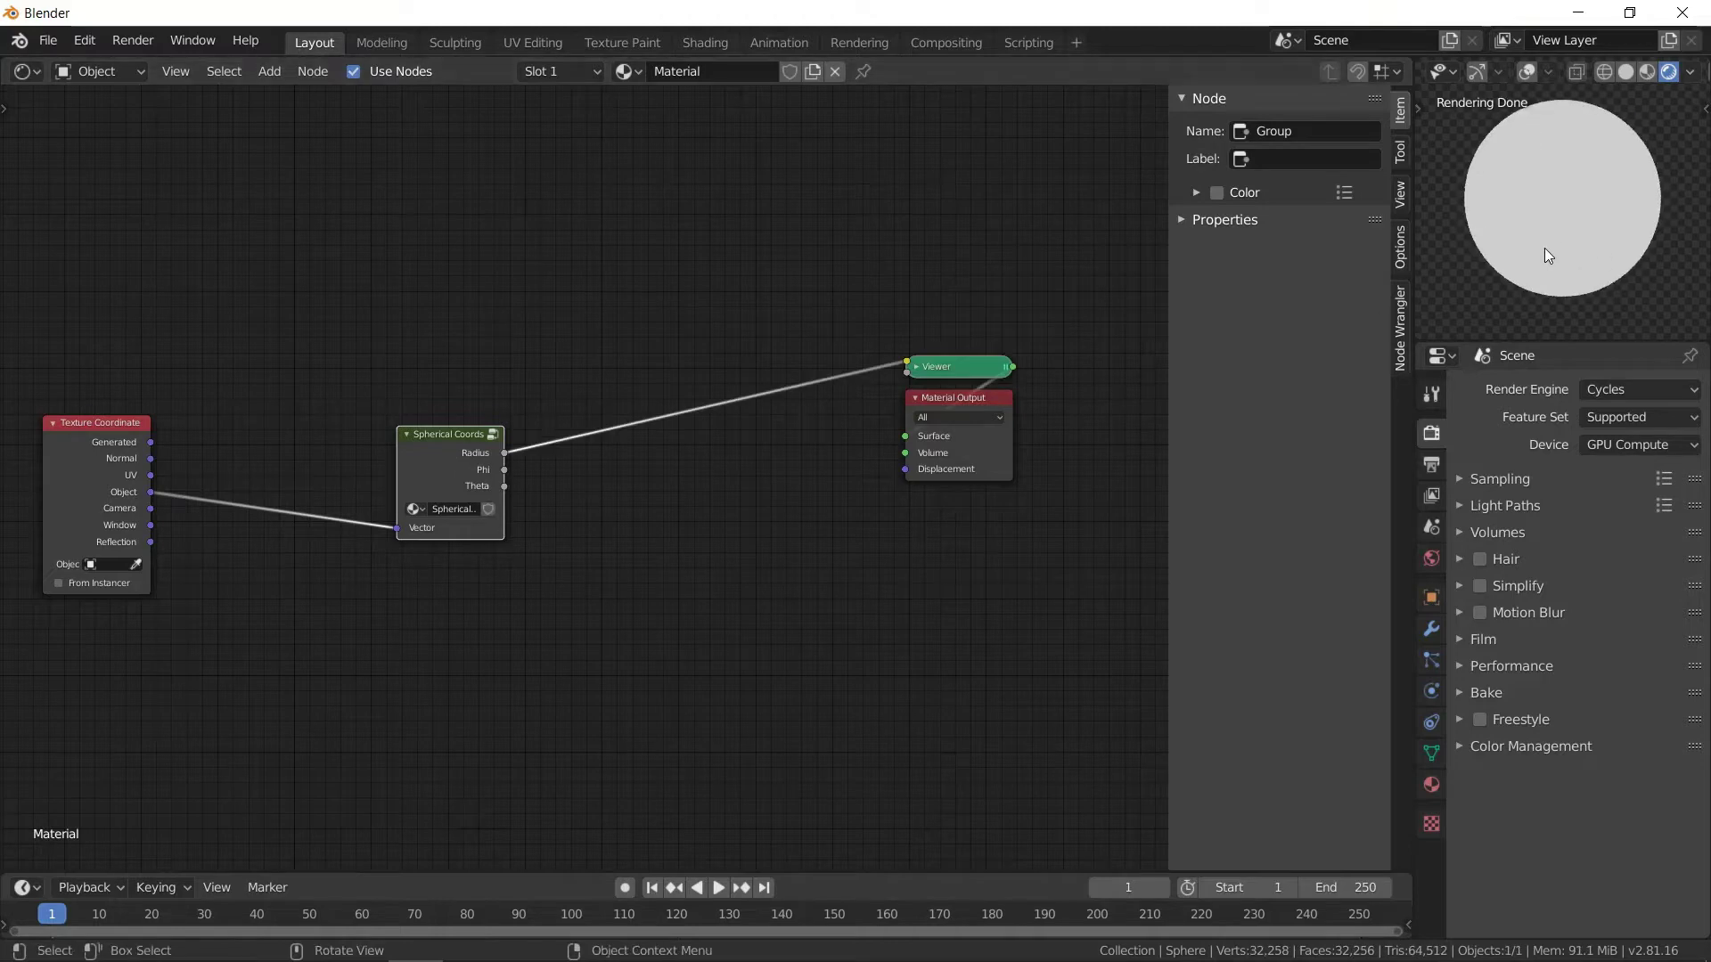
{"action": "left_click", "coordinate": [447, 463], "text": "ctrl+shift"}
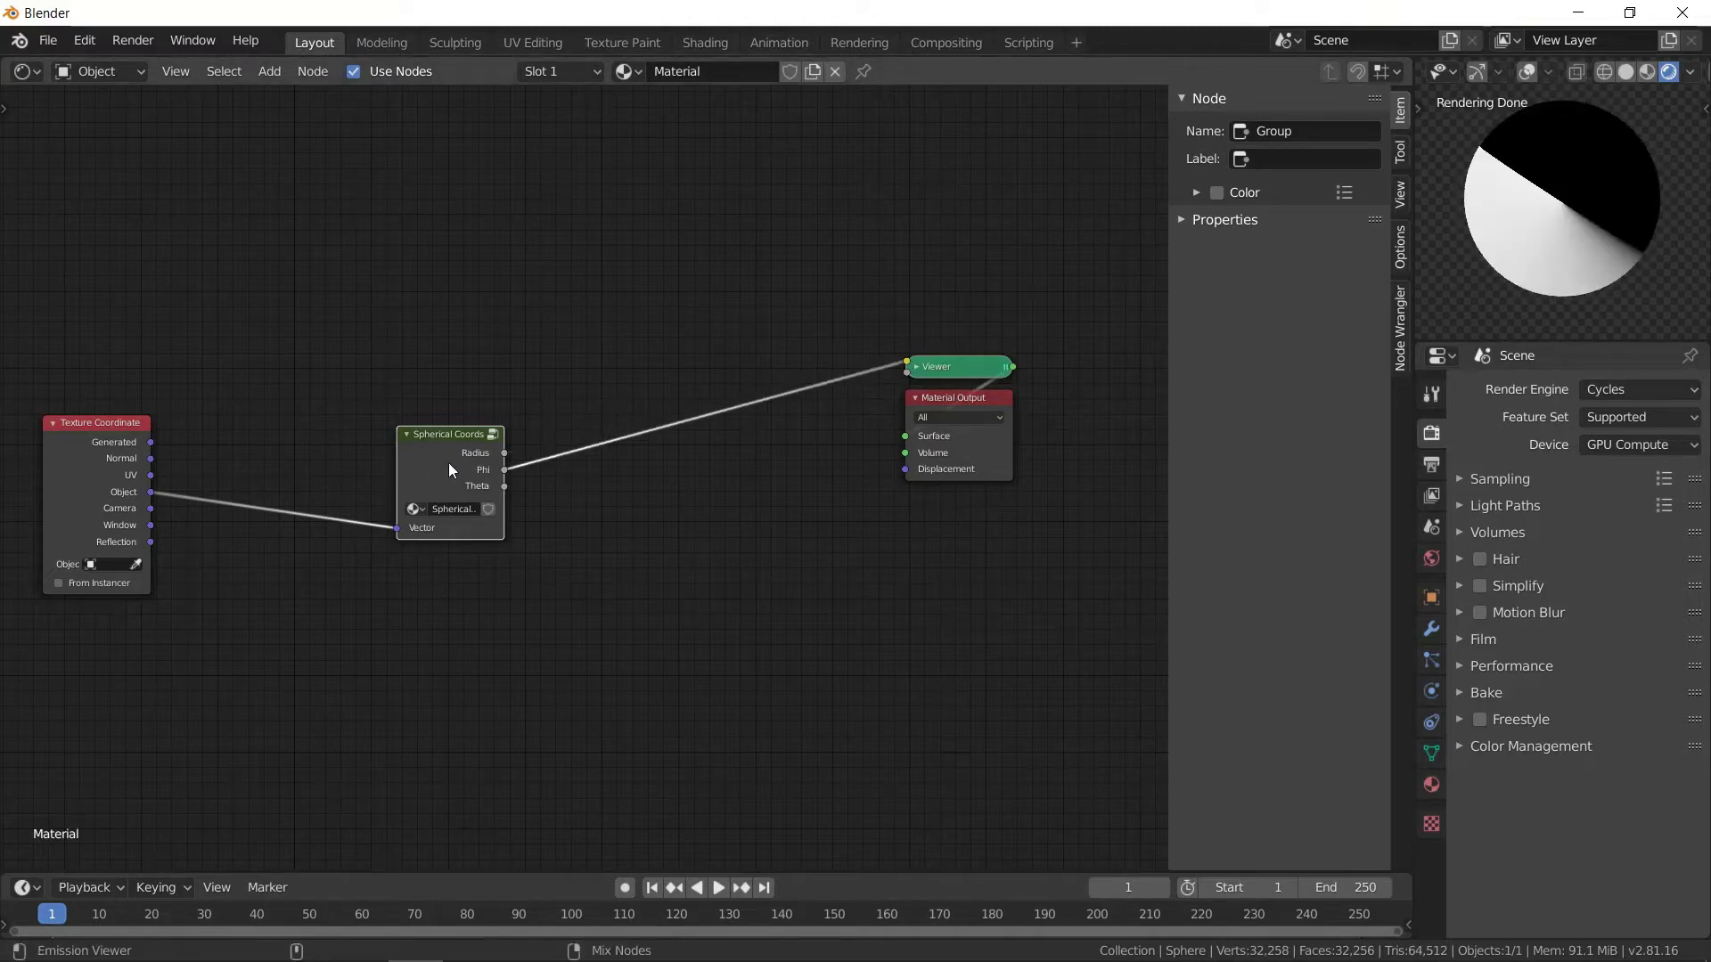
{"action": "key", "text": "KP_7"}
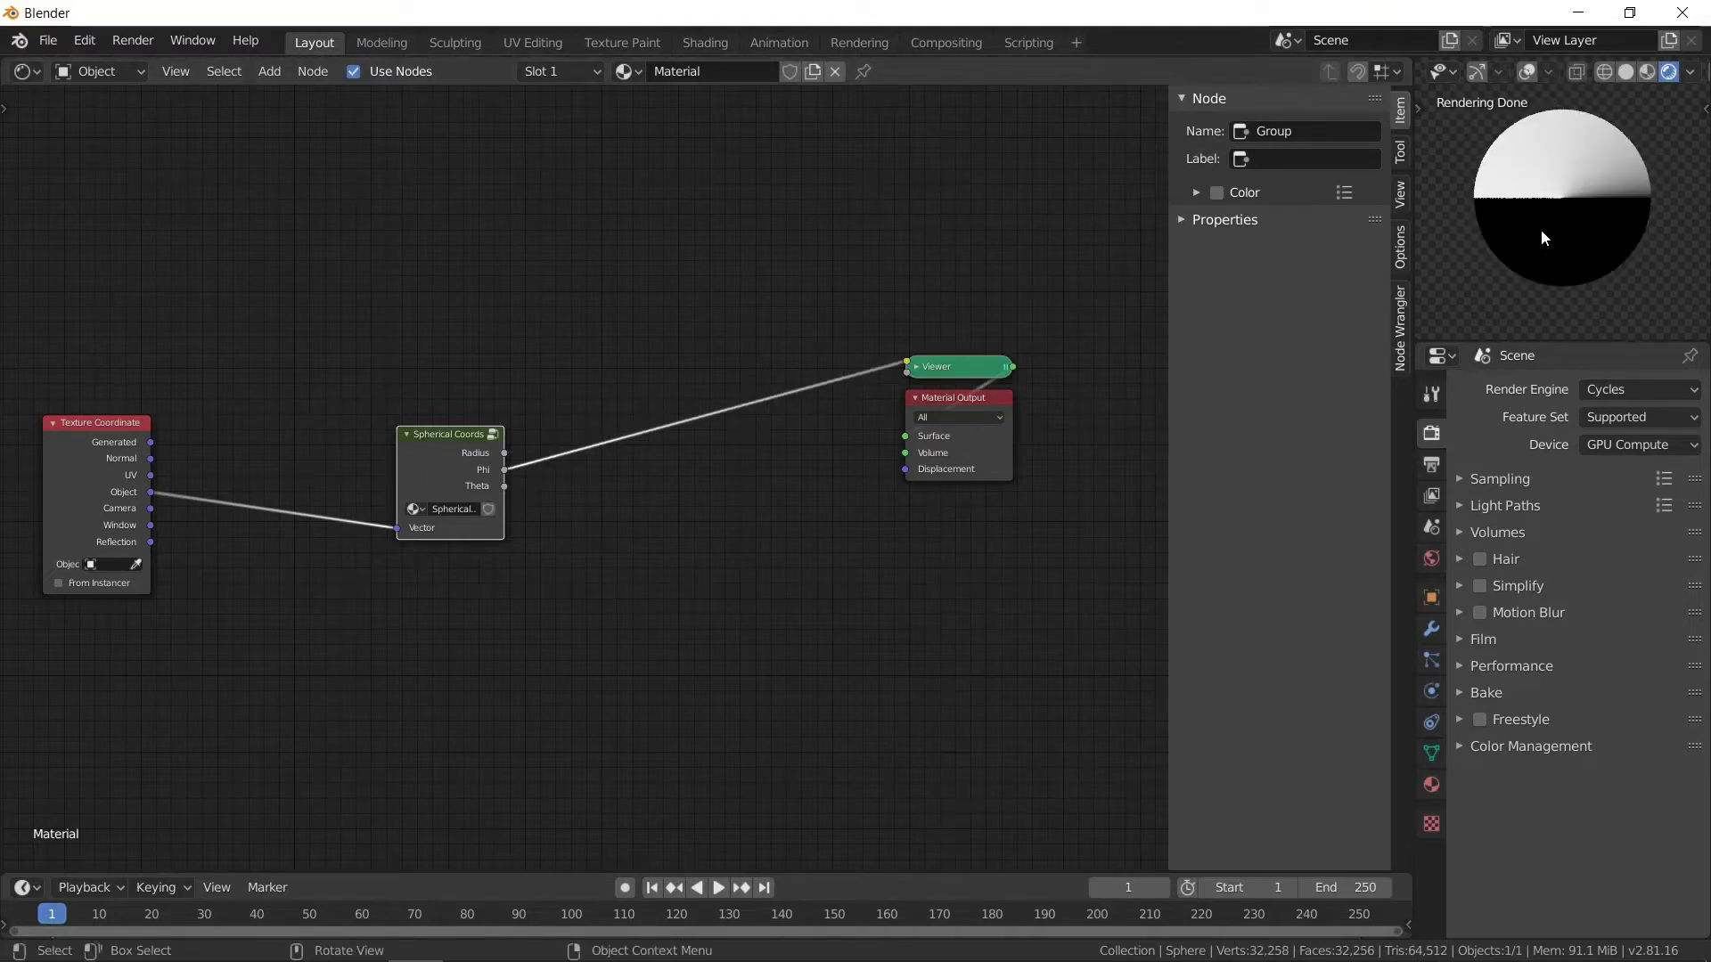
{"action": "left_click", "coordinate": [461, 482], "text": "ctrl+shift"}
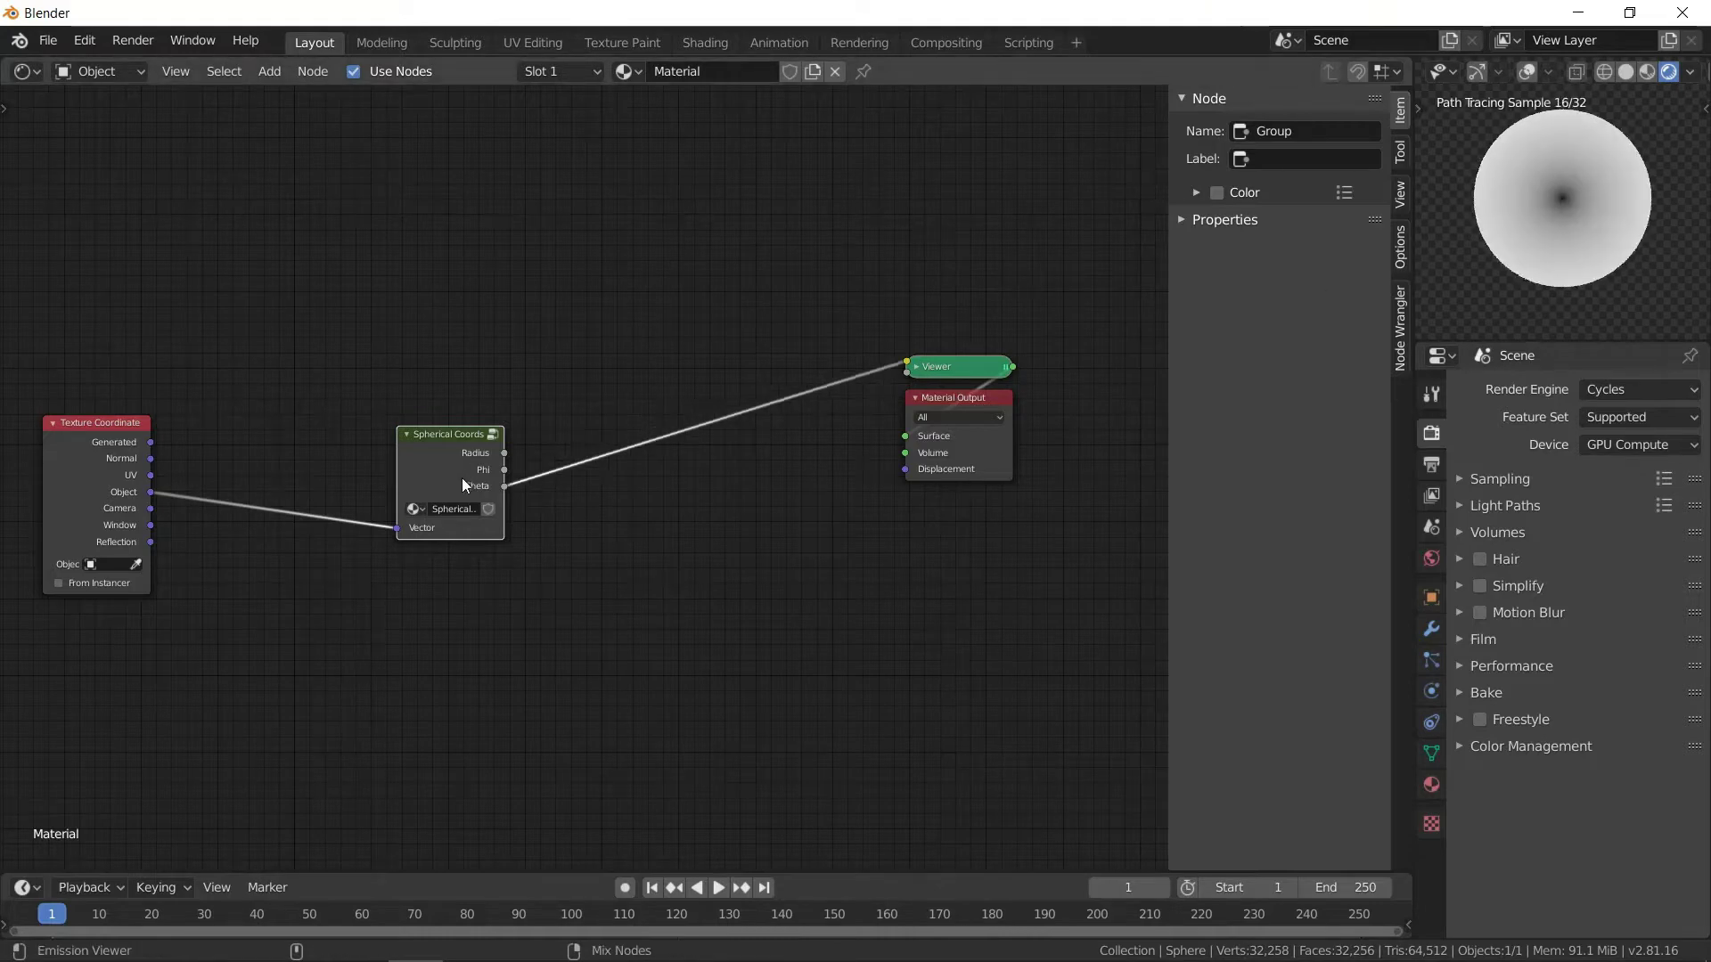
{"action": "middle_click_drag", "start_coordinate": [1601, 277], "coordinate": [1586, 131]}
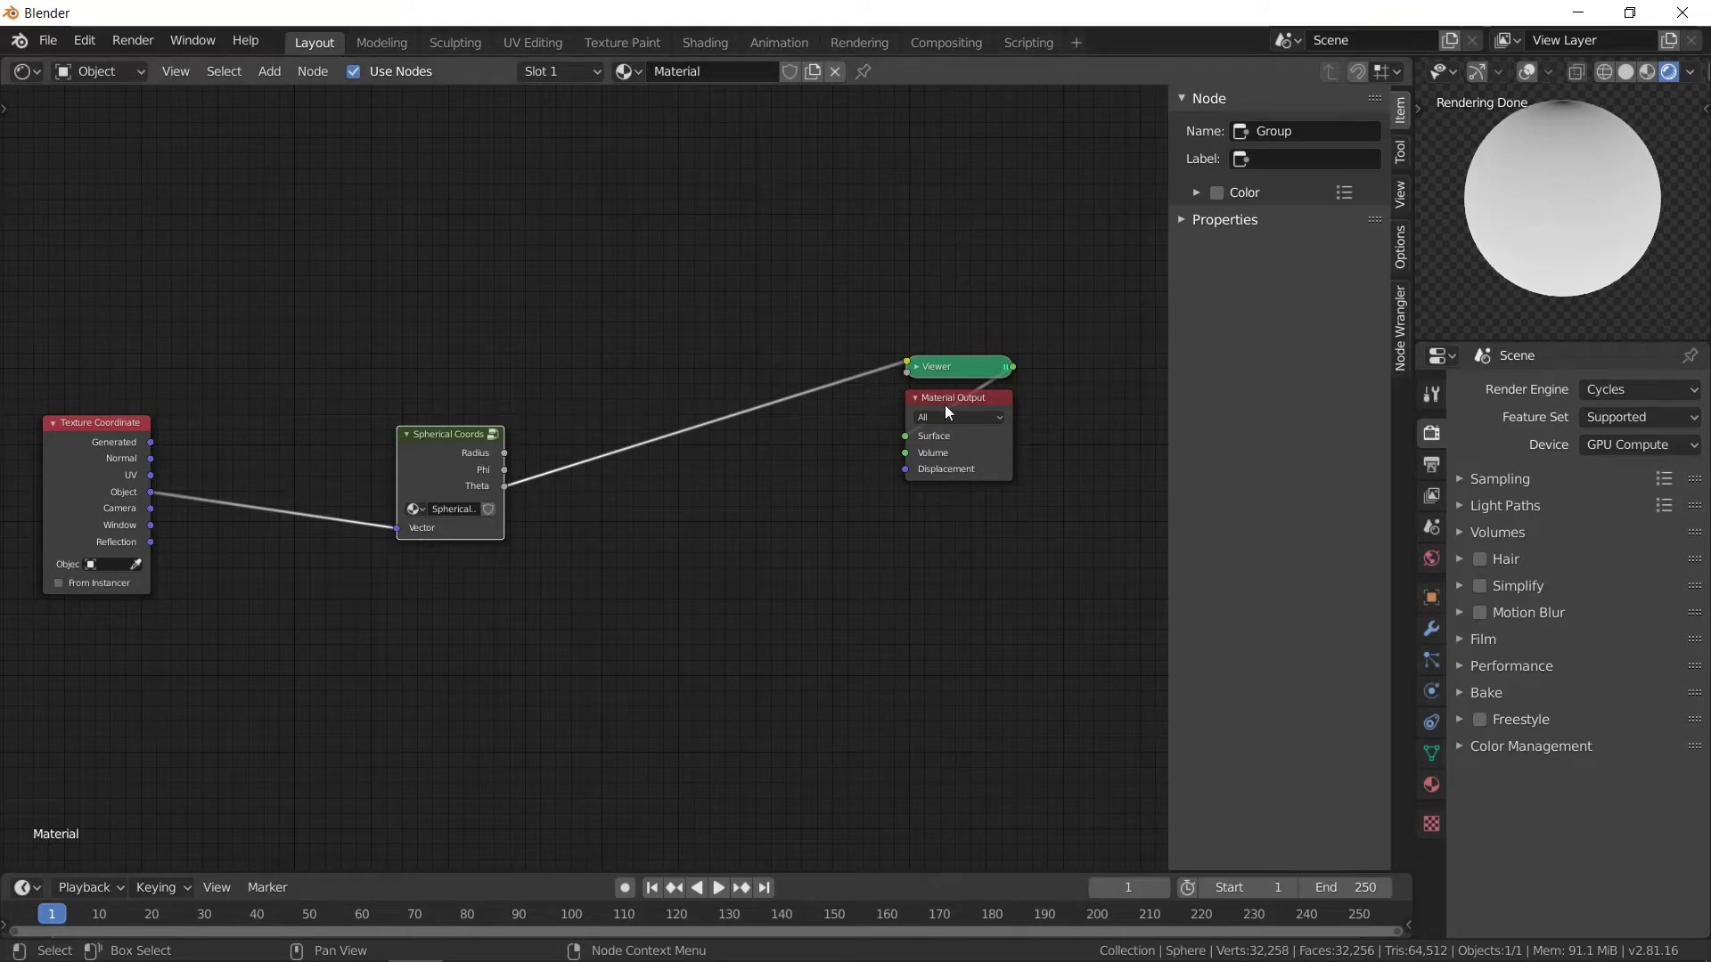
- Cut the link from Theta to Viewer and spread Material Output and Spherical Coords apart
{"action": "left_click_drag", "start_coordinate": [946, 410], "coordinate": [1050, 429]}
{"action": "right_click_drag", "start_coordinate": [751, 378], "coordinate": [774, 452], "text": "ctrl"}
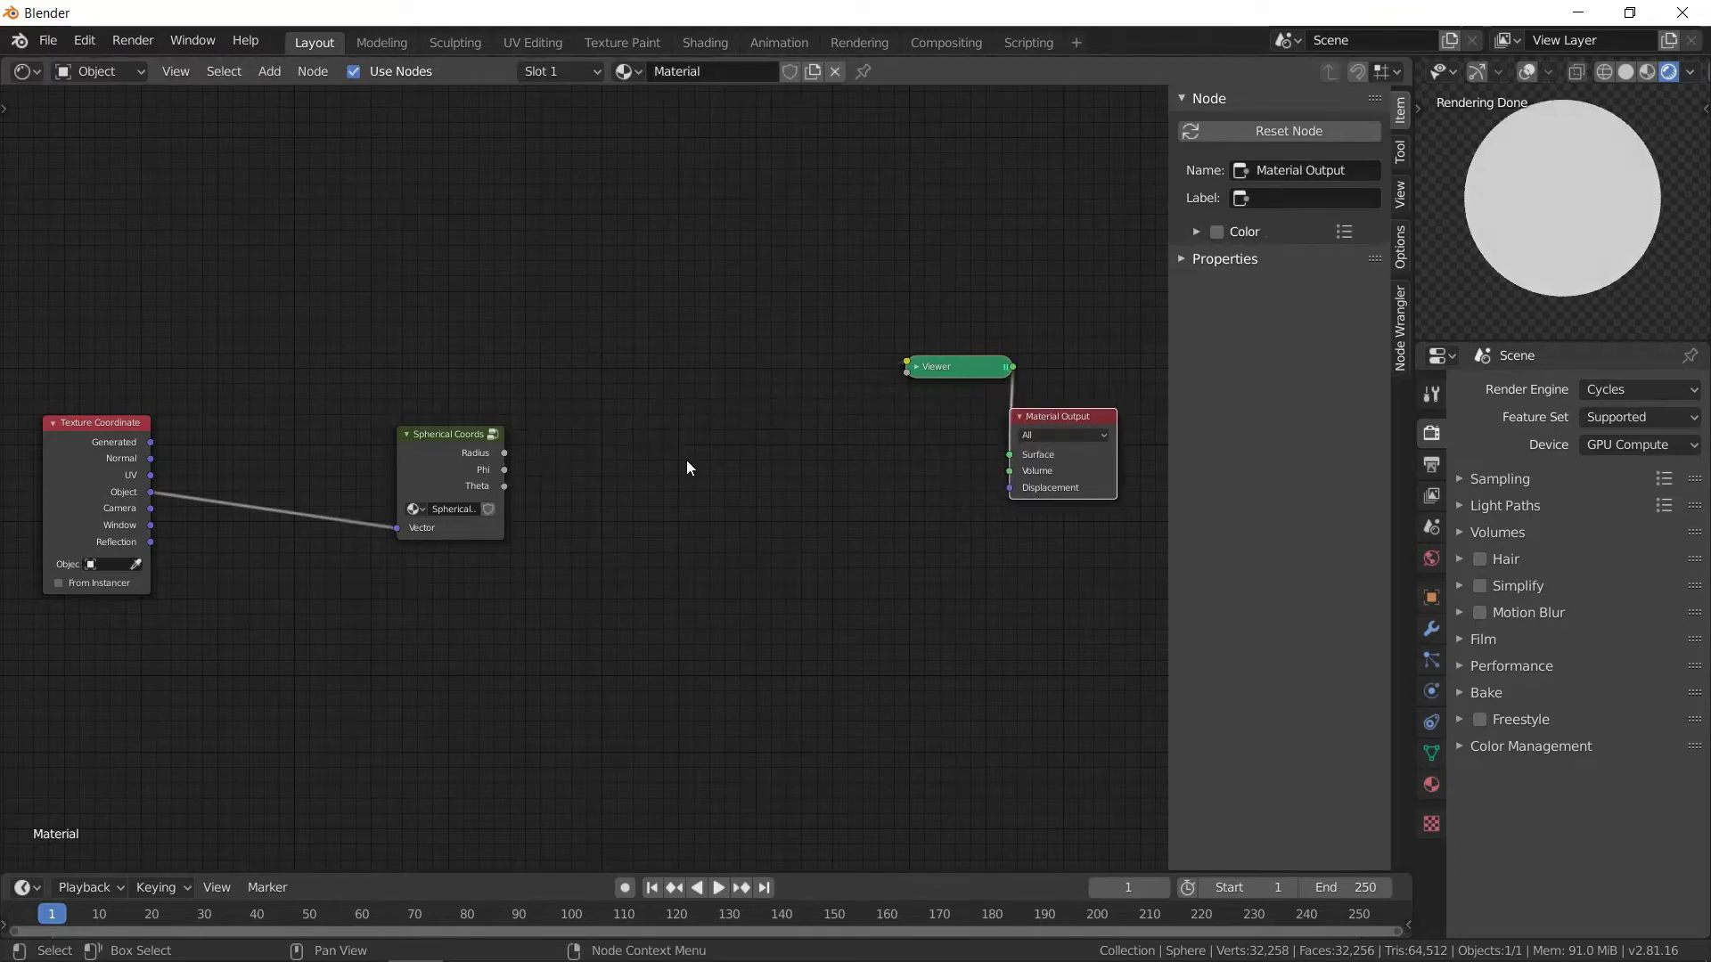
{"action": "middle_click_drag", "start_coordinate": [521, 452], "coordinate": [308, 446]}
{"action": "left_click_drag", "start_coordinate": [233, 440], "coordinate": [173, 433]}
- Add a Combine XYZ node before Material Output and preview its vector through the Viewer
{"action": "key", "text": "shift+a"}
{"action": "mouse_move", "coordinate": [483, 451]}
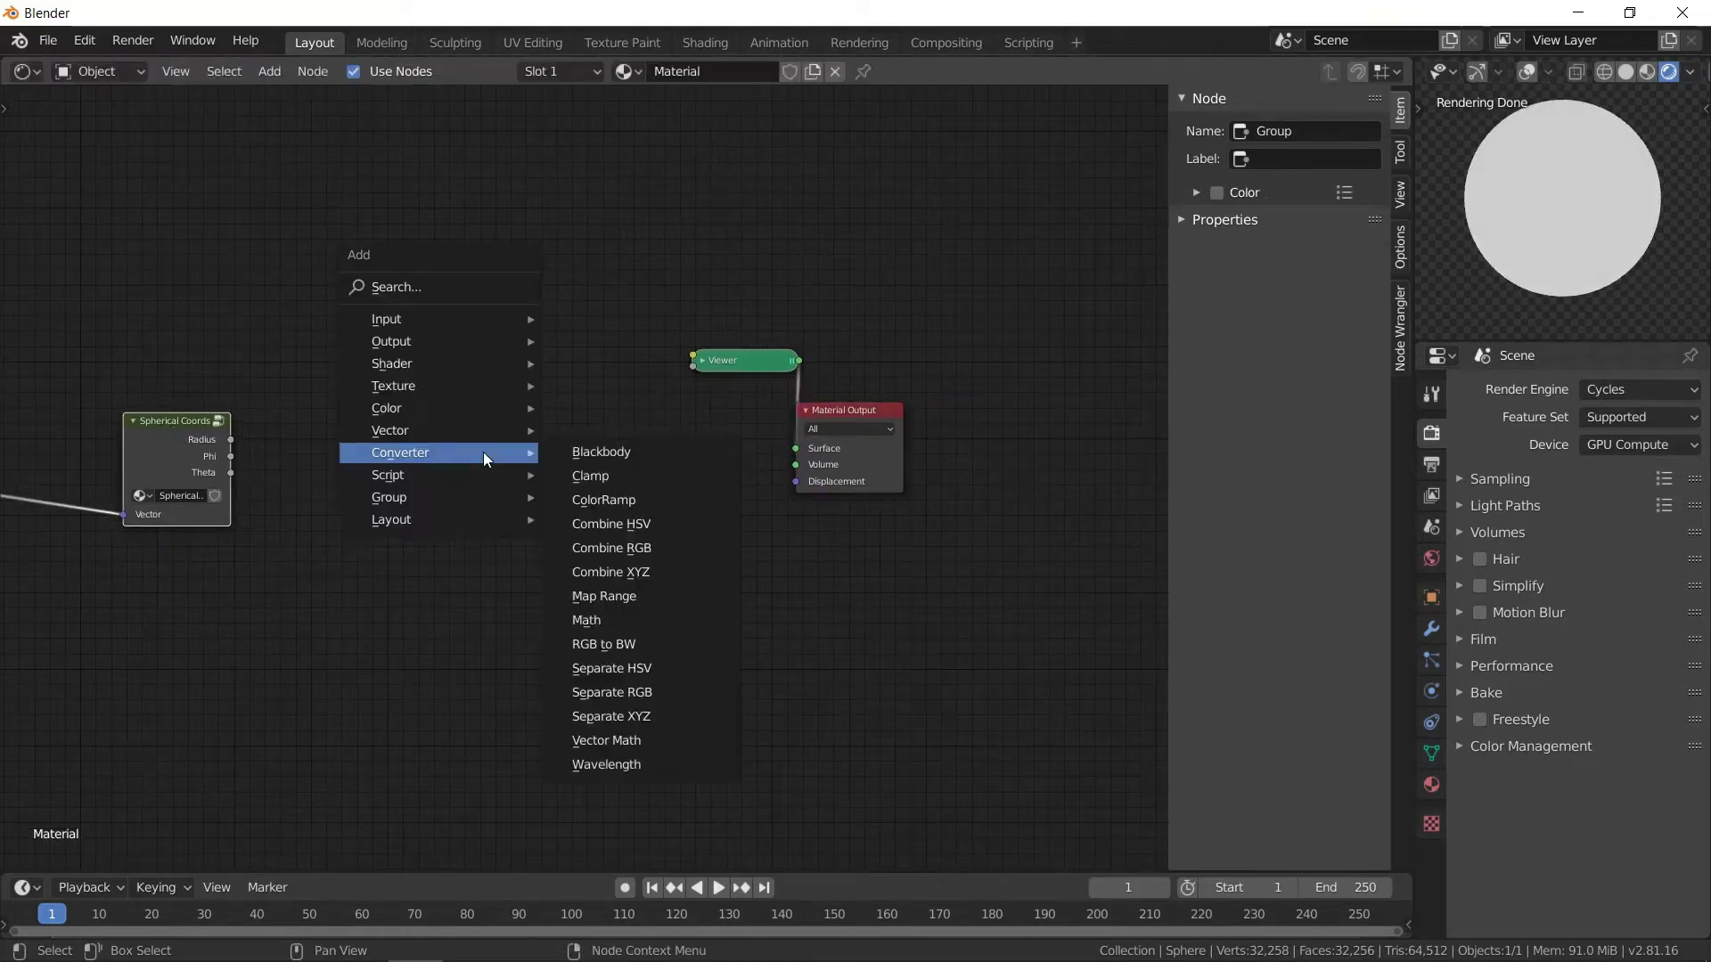
{"action": "left_click", "coordinate": [624, 572]}
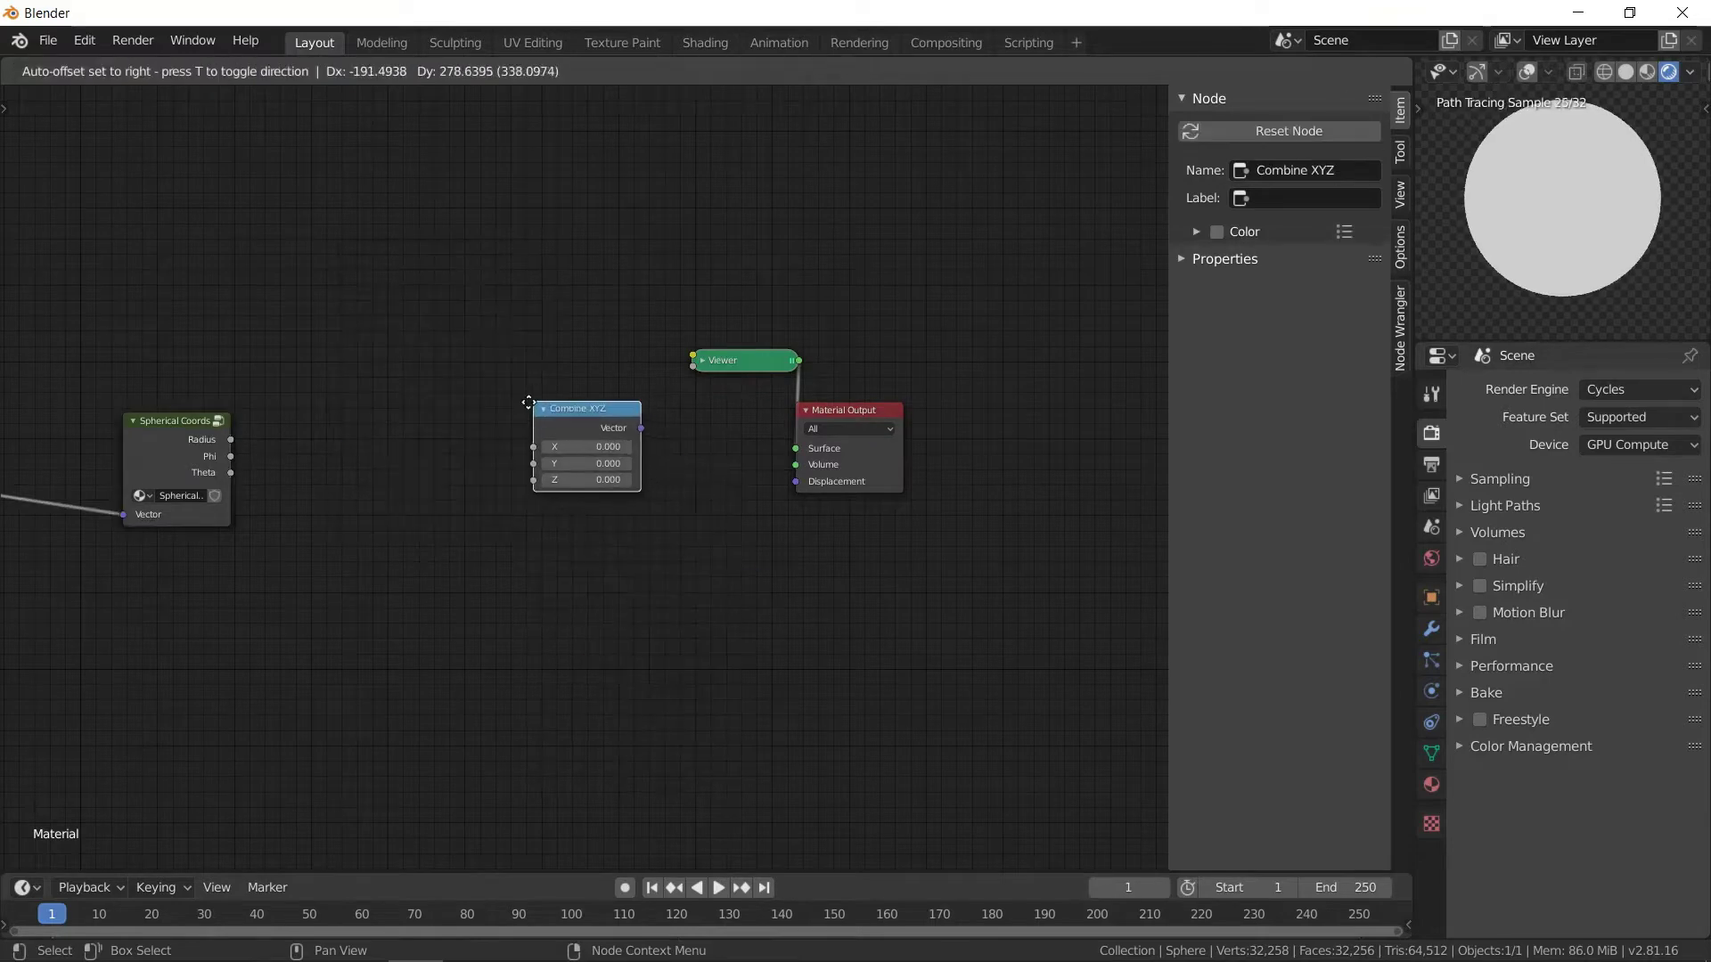
{"action": "left_click", "coordinate": [622, 436]}
{"action": "left_click", "coordinate": [591, 434], "text": "ctrl+shift"}
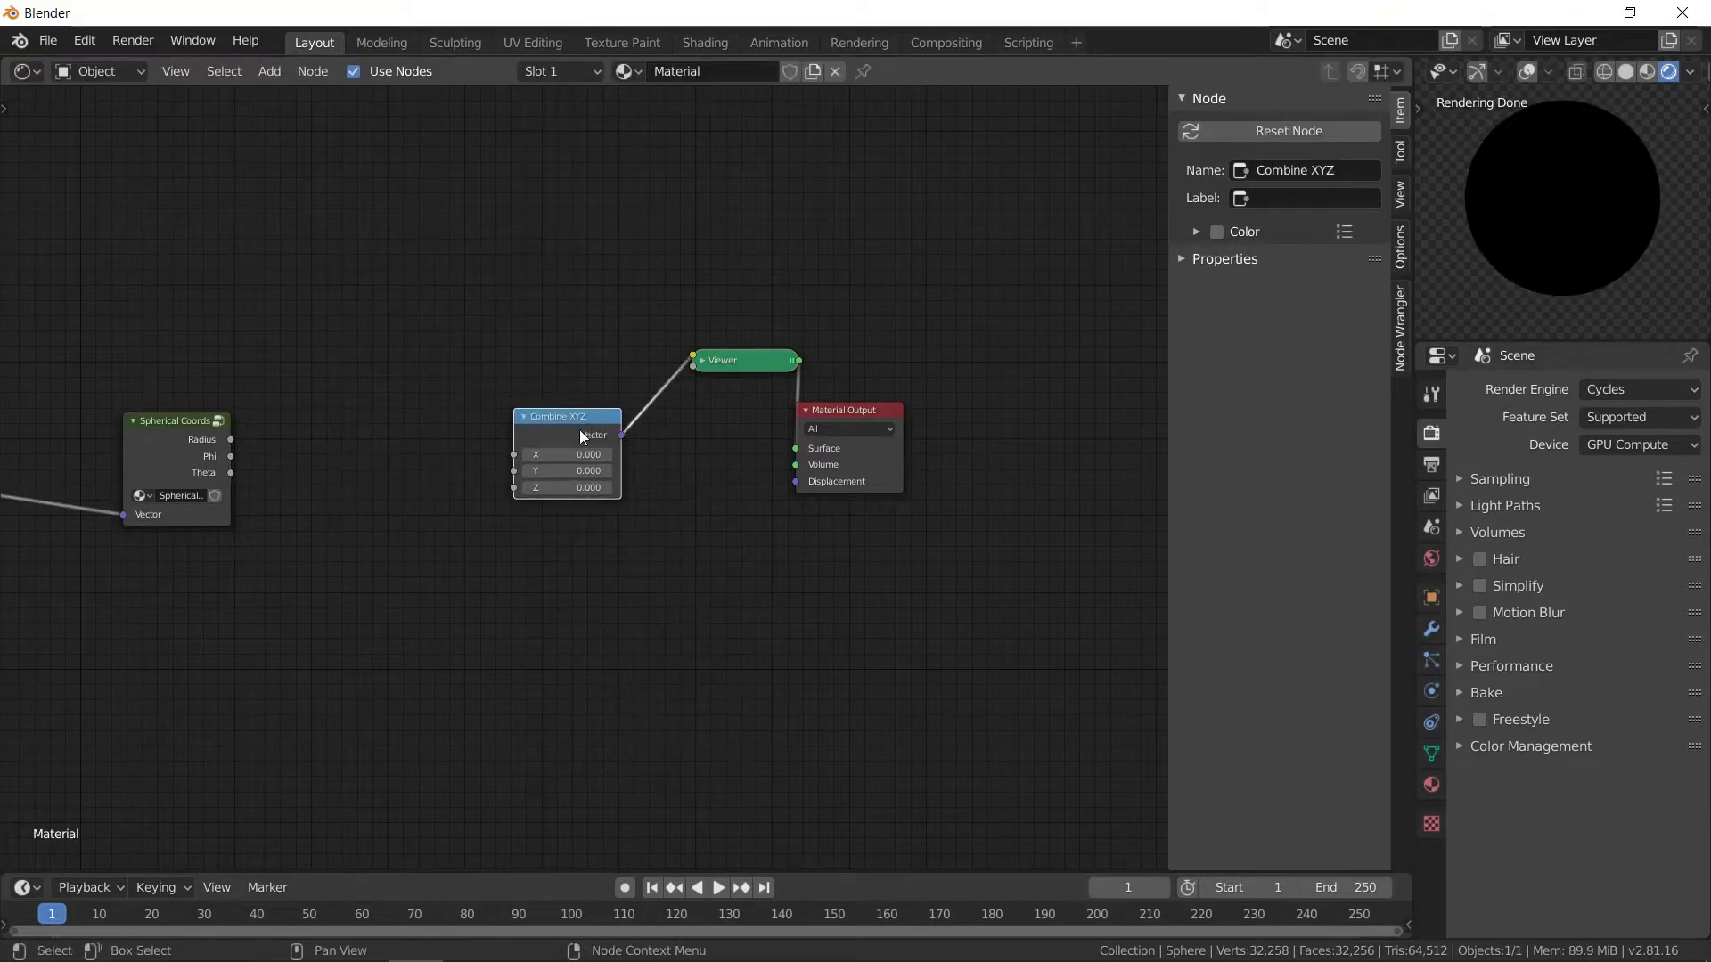
- Space out Combine XYZ, Viewer and Material Output to make room after Spherical Coords
{"action": "left_click_drag", "start_coordinate": [581, 432], "coordinate": [621, 448]}
{"action": "left_click_drag", "start_coordinate": [729, 363], "coordinate": [835, 351]}
{"action": "left_click_drag", "start_coordinate": [857, 409], "coordinate": [982, 407]}
{"action": "left_click_drag", "start_coordinate": [857, 351], "coordinate": [914, 352]}
{"action": "left_click_drag", "start_coordinate": [962, 420], "coordinate": [1039, 422]}
{"action": "left_click_drag", "start_coordinate": [600, 431], "coordinate": [666, 436]}
- Add a Math node between Spherical Coords and Combine XYZ and set it to Multiply
{"action": "key", "text": "shift+a"}
{"action": "mouse_move", "coordinate": [479, 441]}
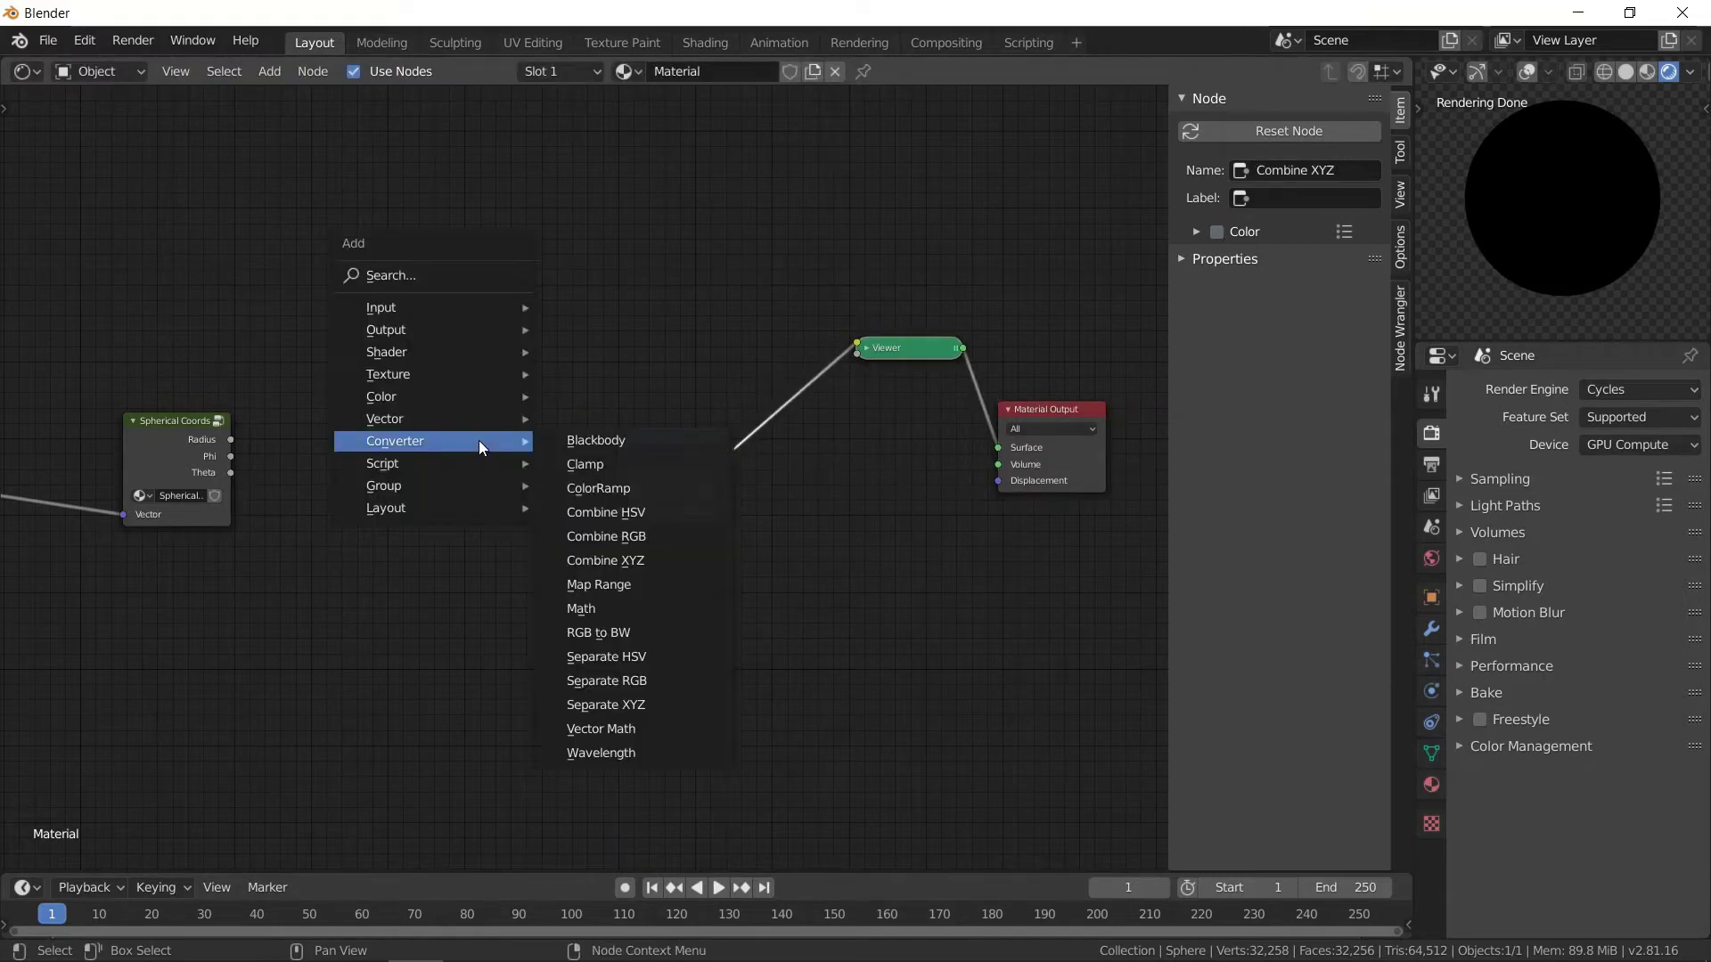
{"action": "key", "text": "Escape"}
{"action": "key", "text": "shift+a"}
{"action": "mouse_move", "coordinate": [412, 466]}
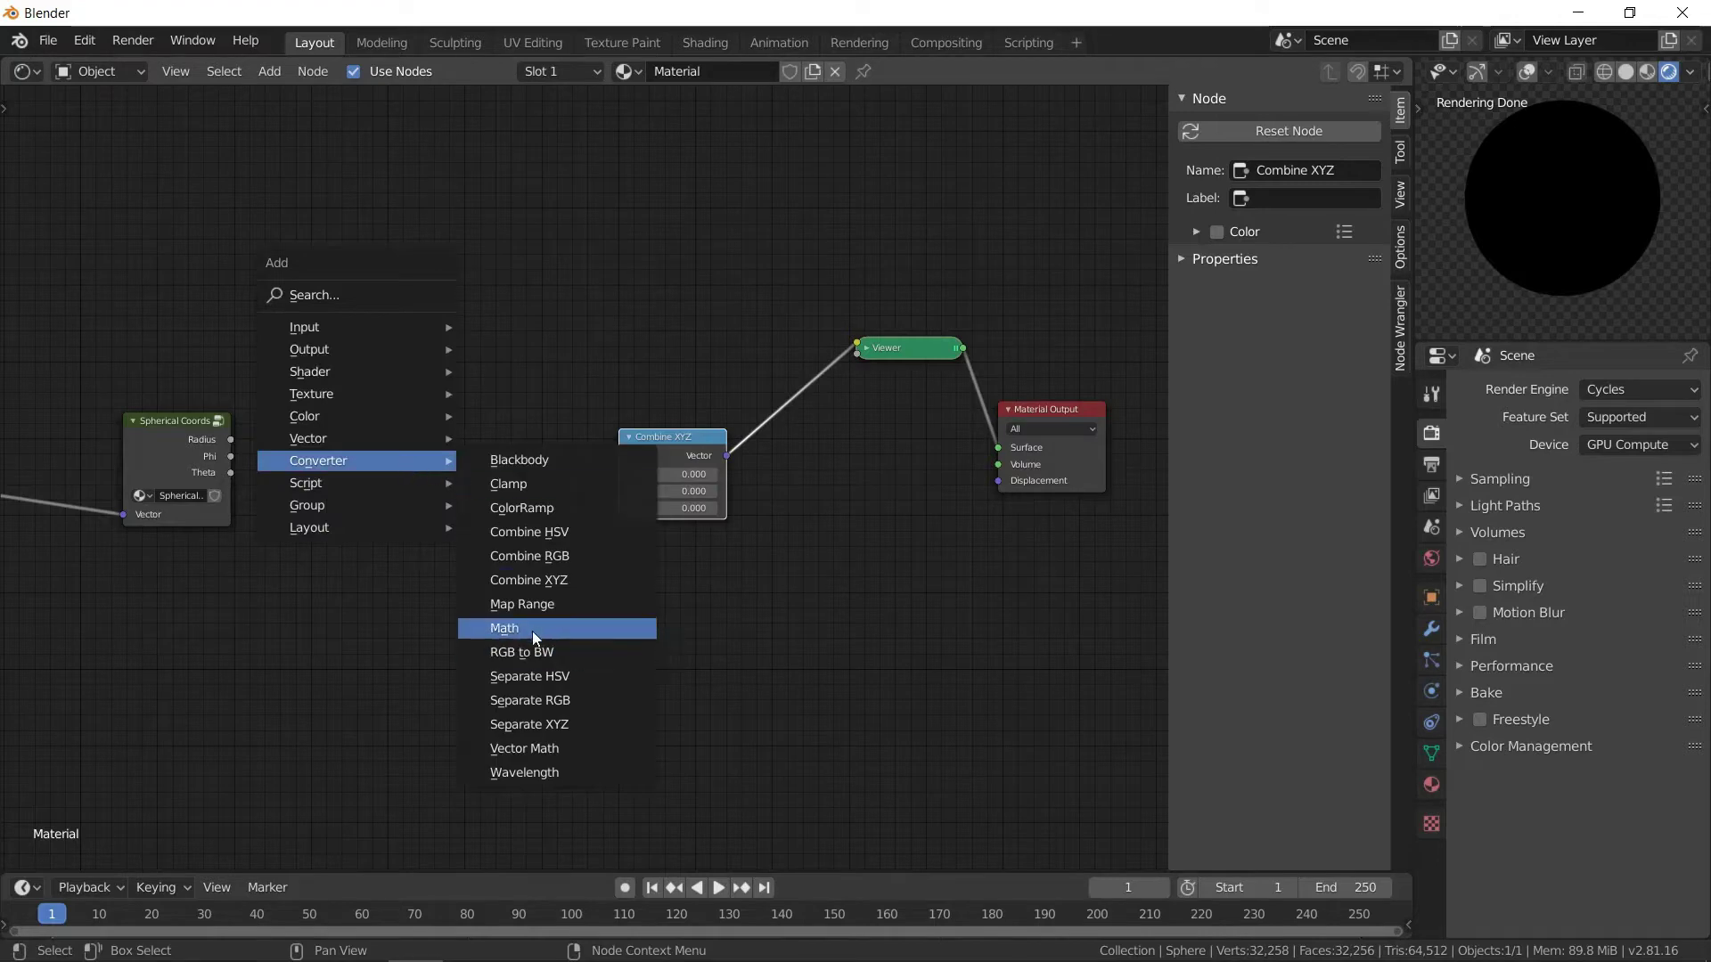
{"action": "left_click", "coordinate": [533, 628]}
{"action": "left_click", "coordinate": [383, 437]}
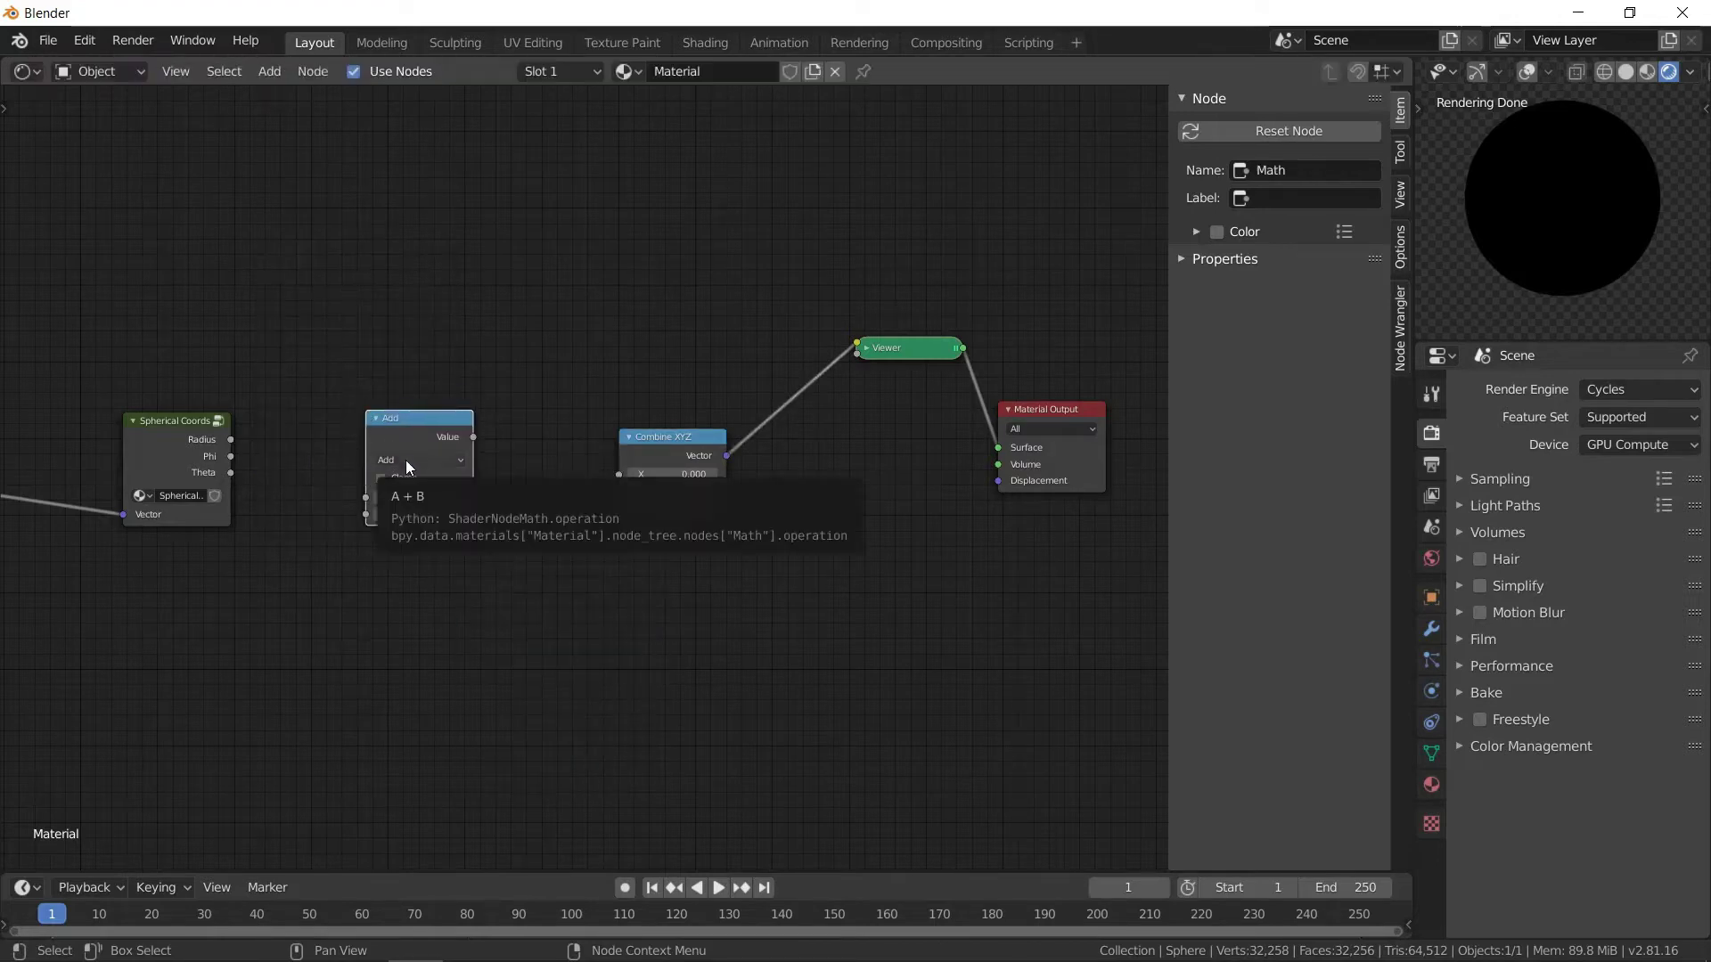
{"action": "left_click", "coordinate": [405, 460]}
{"action": "left_click", "coordinate": [410, 499]}
- Duplicate the Multiply node, feed the copy with the first Multiply and Radius, and link its result to Combine XYZ's X
{"action": "key", "text": "shift+d"}
{"action": "left_click", "coordinate": [519, 287]}
{"action": "left_click_drag", "start_coordinate": [417, 447], "coordinate": [408, 313]}
{"action": "left_click_drag", "start_coordinate": [583, 289], "coordinate": [715, 420]}
{"action": "left_click_drag", "start_coordinate": [537, 285], "coordinate": [579, 300]}
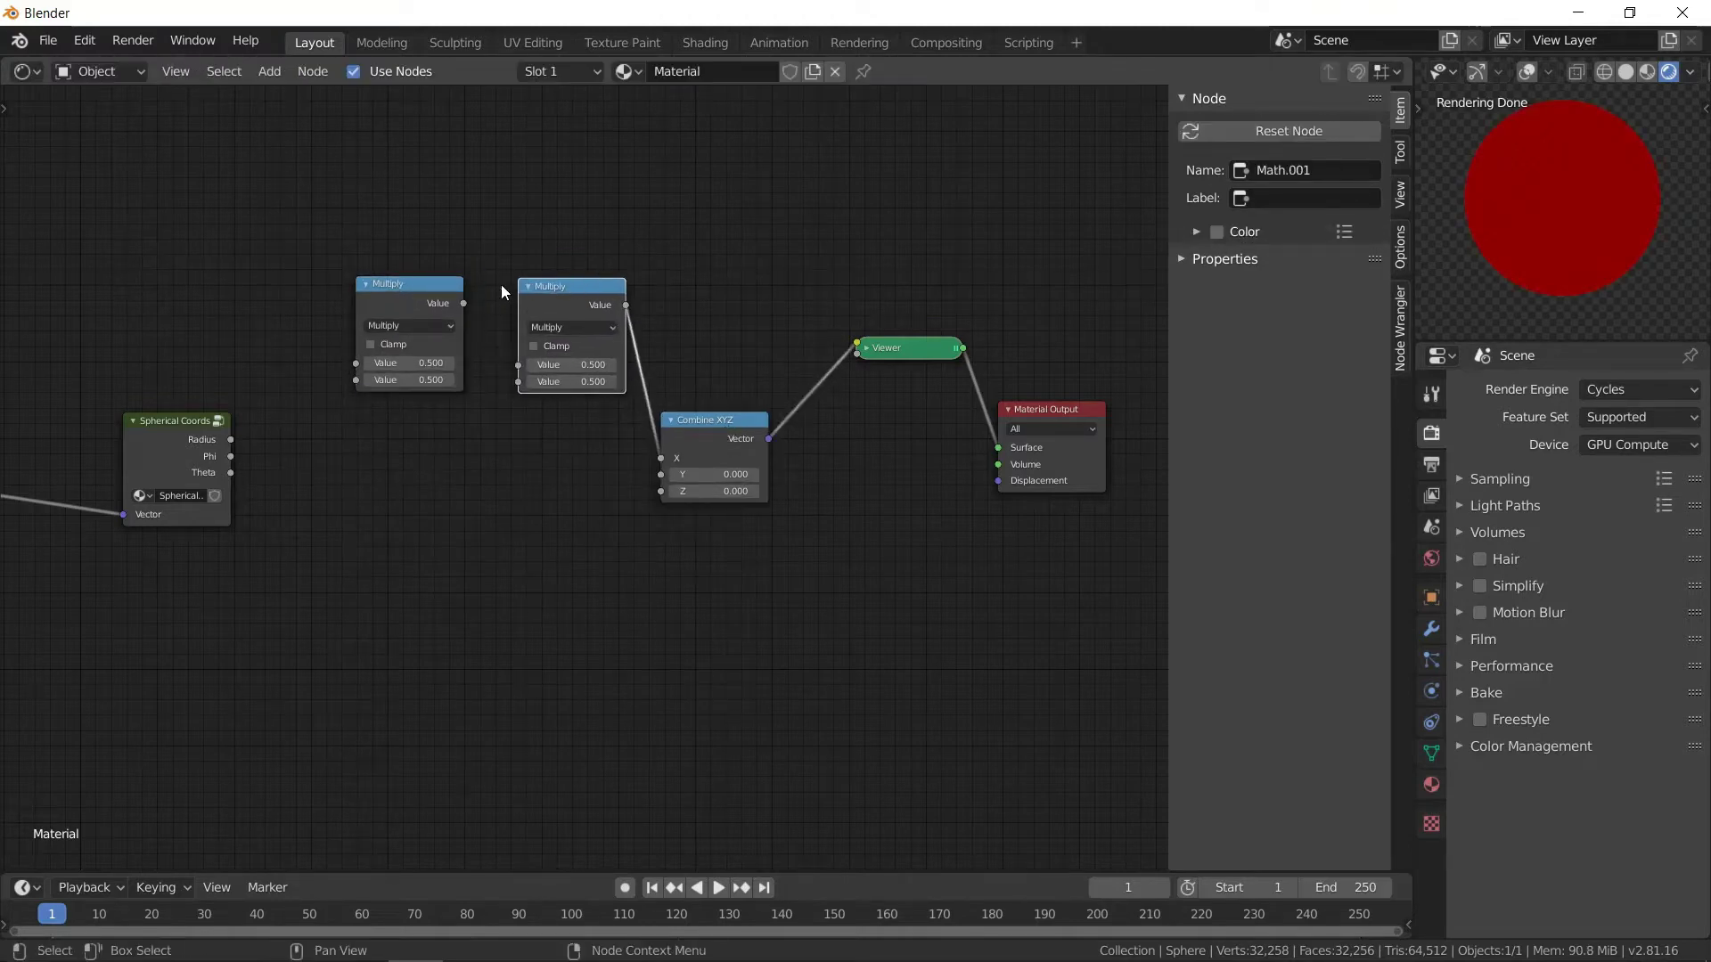
{"action": "left_click_drag", "start_coordinate": [464, 303], "coordinate": [230, 439]}
{"action": "mouse_move", "coordinate": [399, 286]}
{"action": "left_mouse_down"}
{"action": "mouse_move", "coordinate": [406, 410]}
{"action": "mouse_move", "coordinate": [398, 277]}
{"action": "mouse_move", "coordinate": [418, 310]}
{"action": "left_mouse_up"}
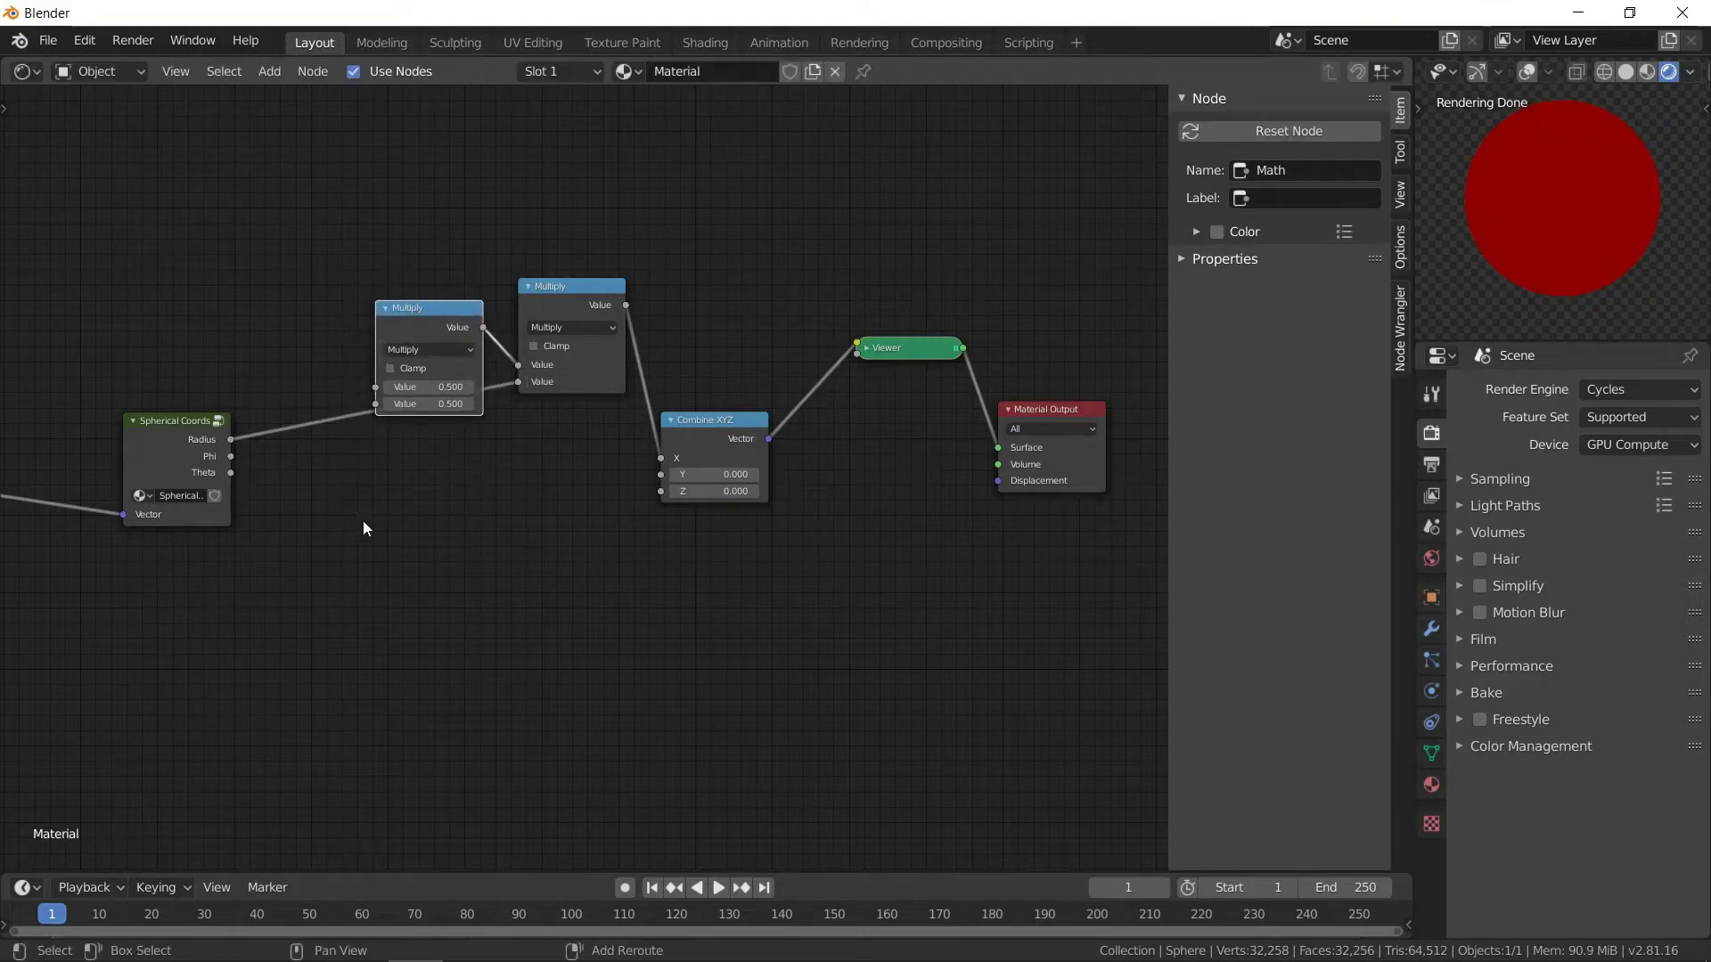
- Duplicate a Multiply node below the others and set the copy to Cosine
{"action": "key", "text": "shift+a"}
{"action": "key", "text": "shift+d"}
{"action": "left_click", "coordinate": [402, 453]}
{"action": "left_click", "coordinate": [392, 482]}
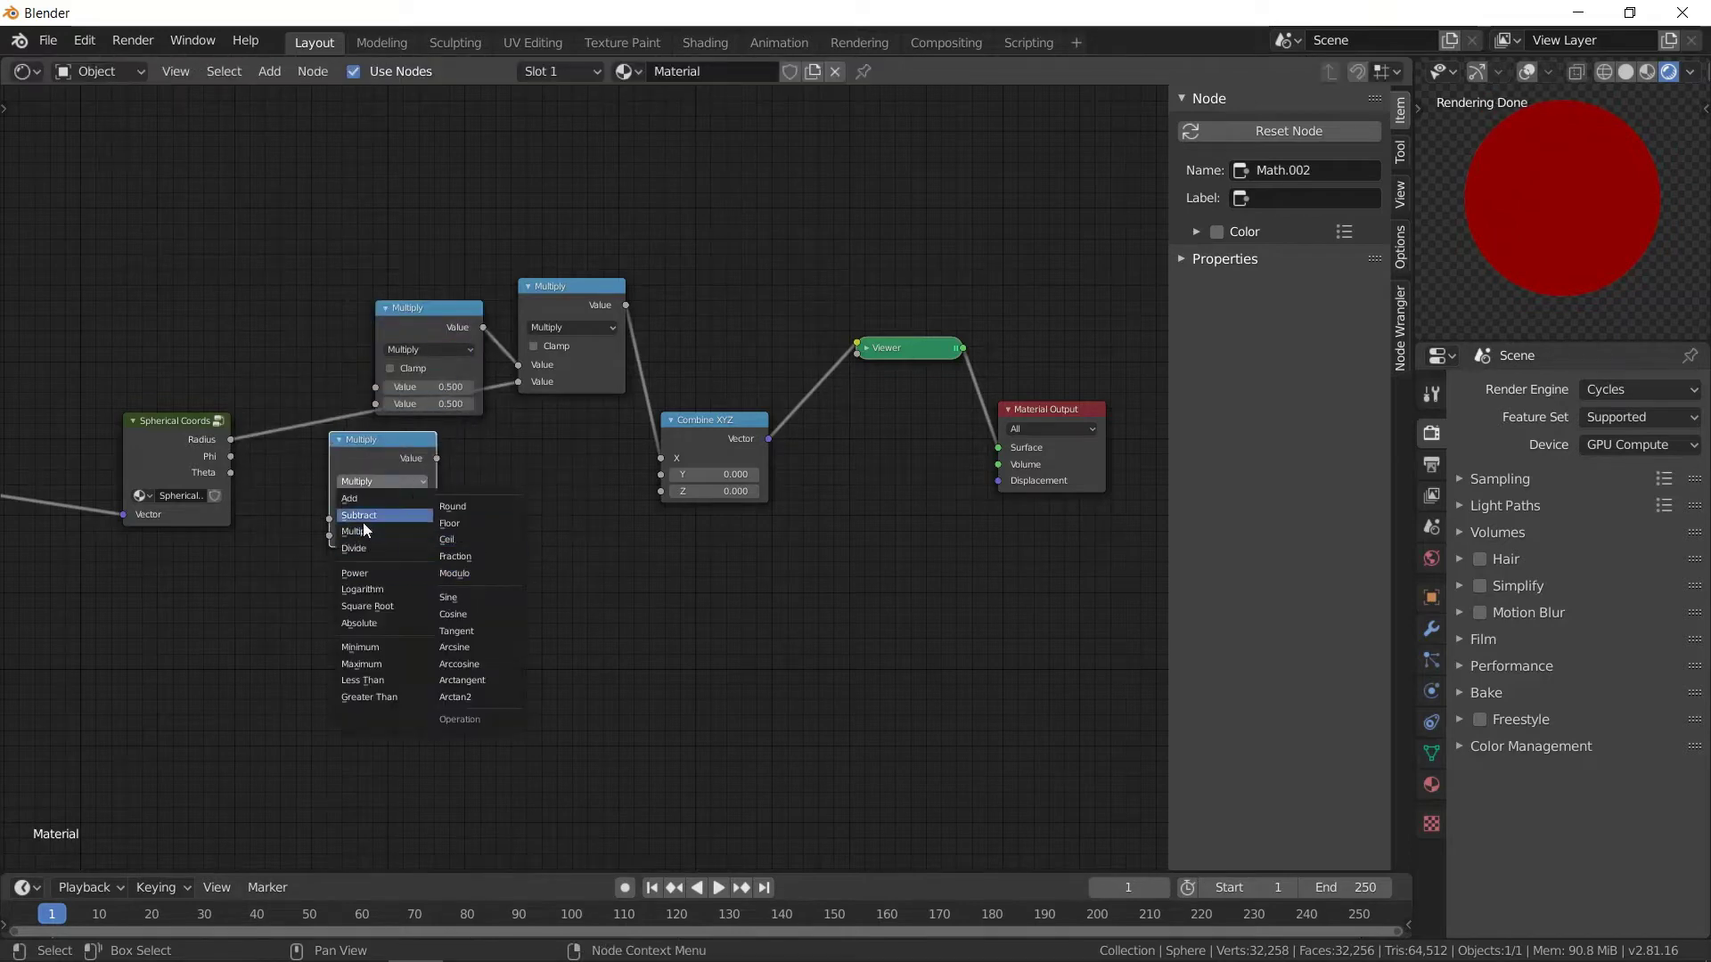
{"action": "left_click", "coordinate": [453, 614]}
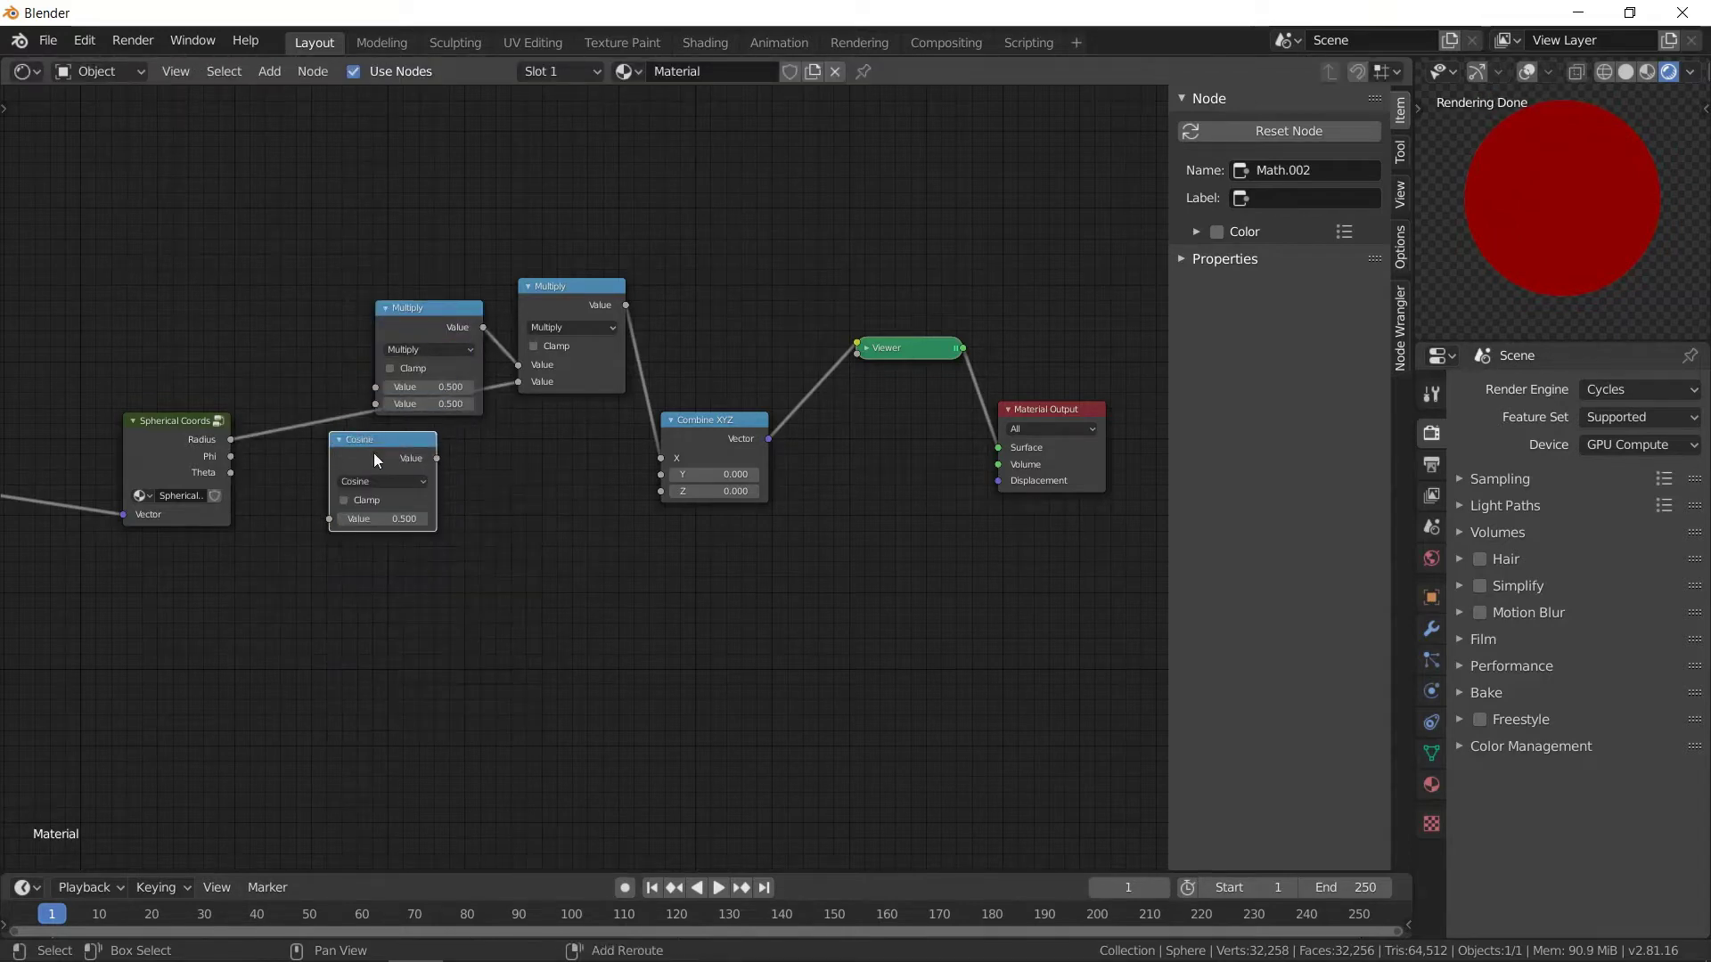
- Make two more copies of the Cosine node, set the lowest to Sine, and duplicate that Sine node below it
{"action": "key", "text": "shift+d"}
{"action": "left_click", "coordinate": [372, 569]}
{"action": "key", "text": "shift+d"}
{"action": "left_click", "coordinate": [362, 687]}
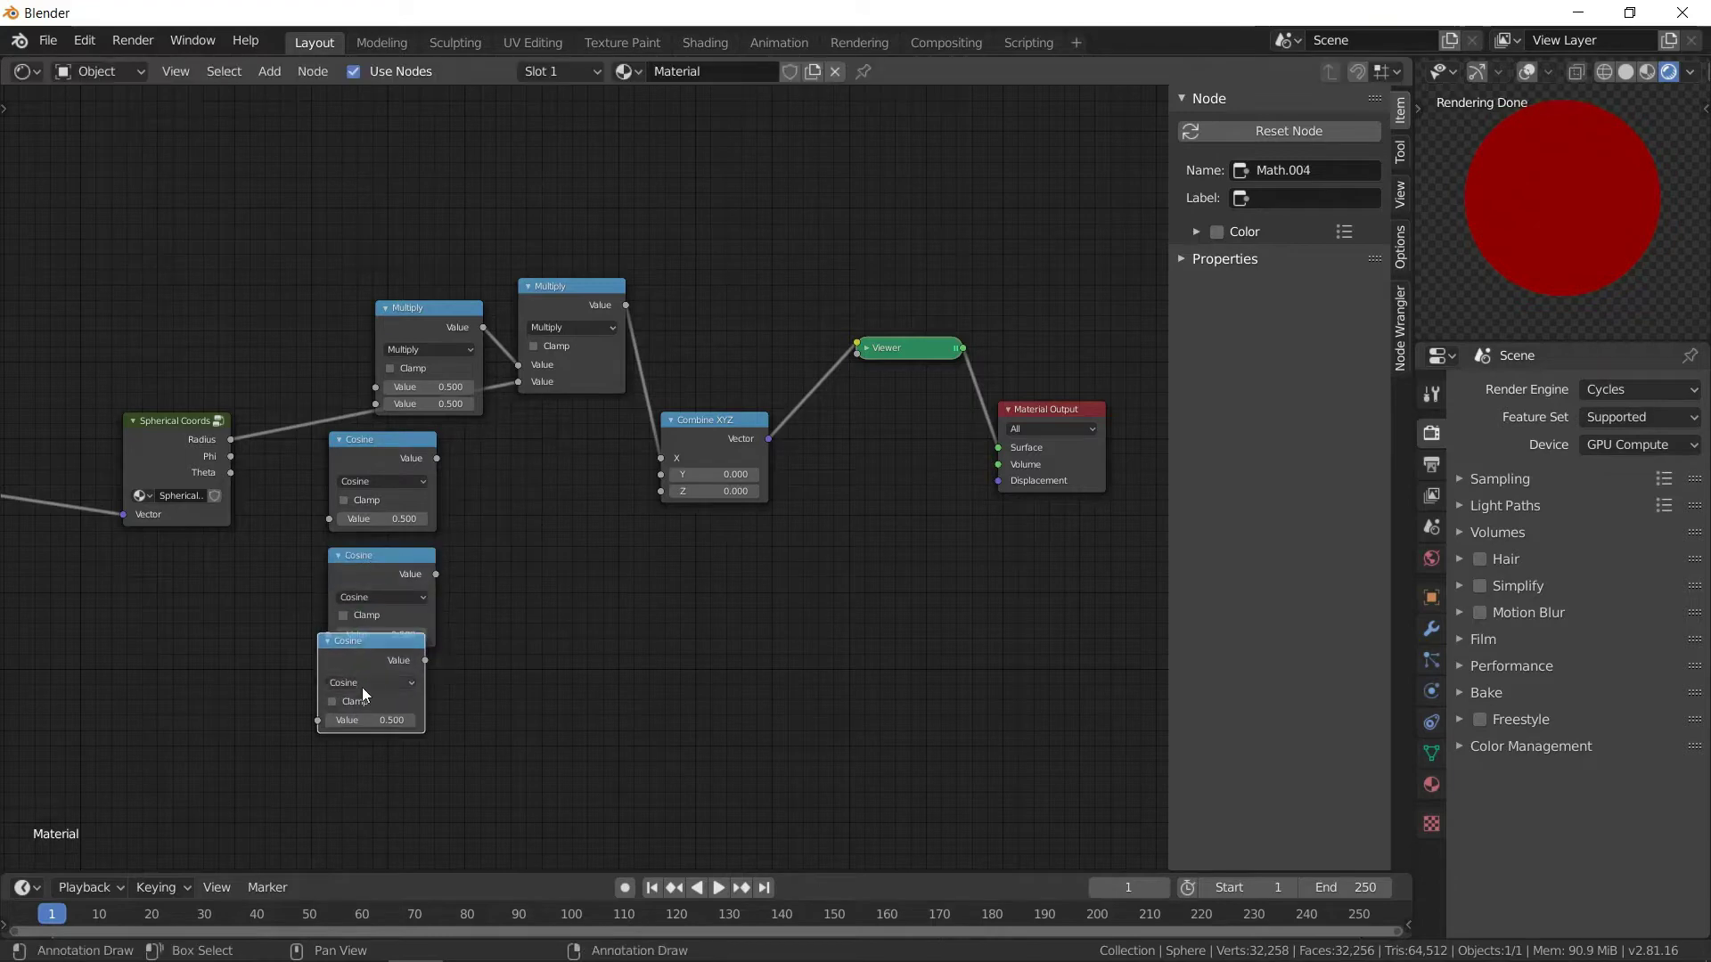
{"action": "left_click", "coordinate": [363, 687]}
{"action": "left_click", "coordinate": [485, 794]}
{"action": "key", "text": "shift+d"}
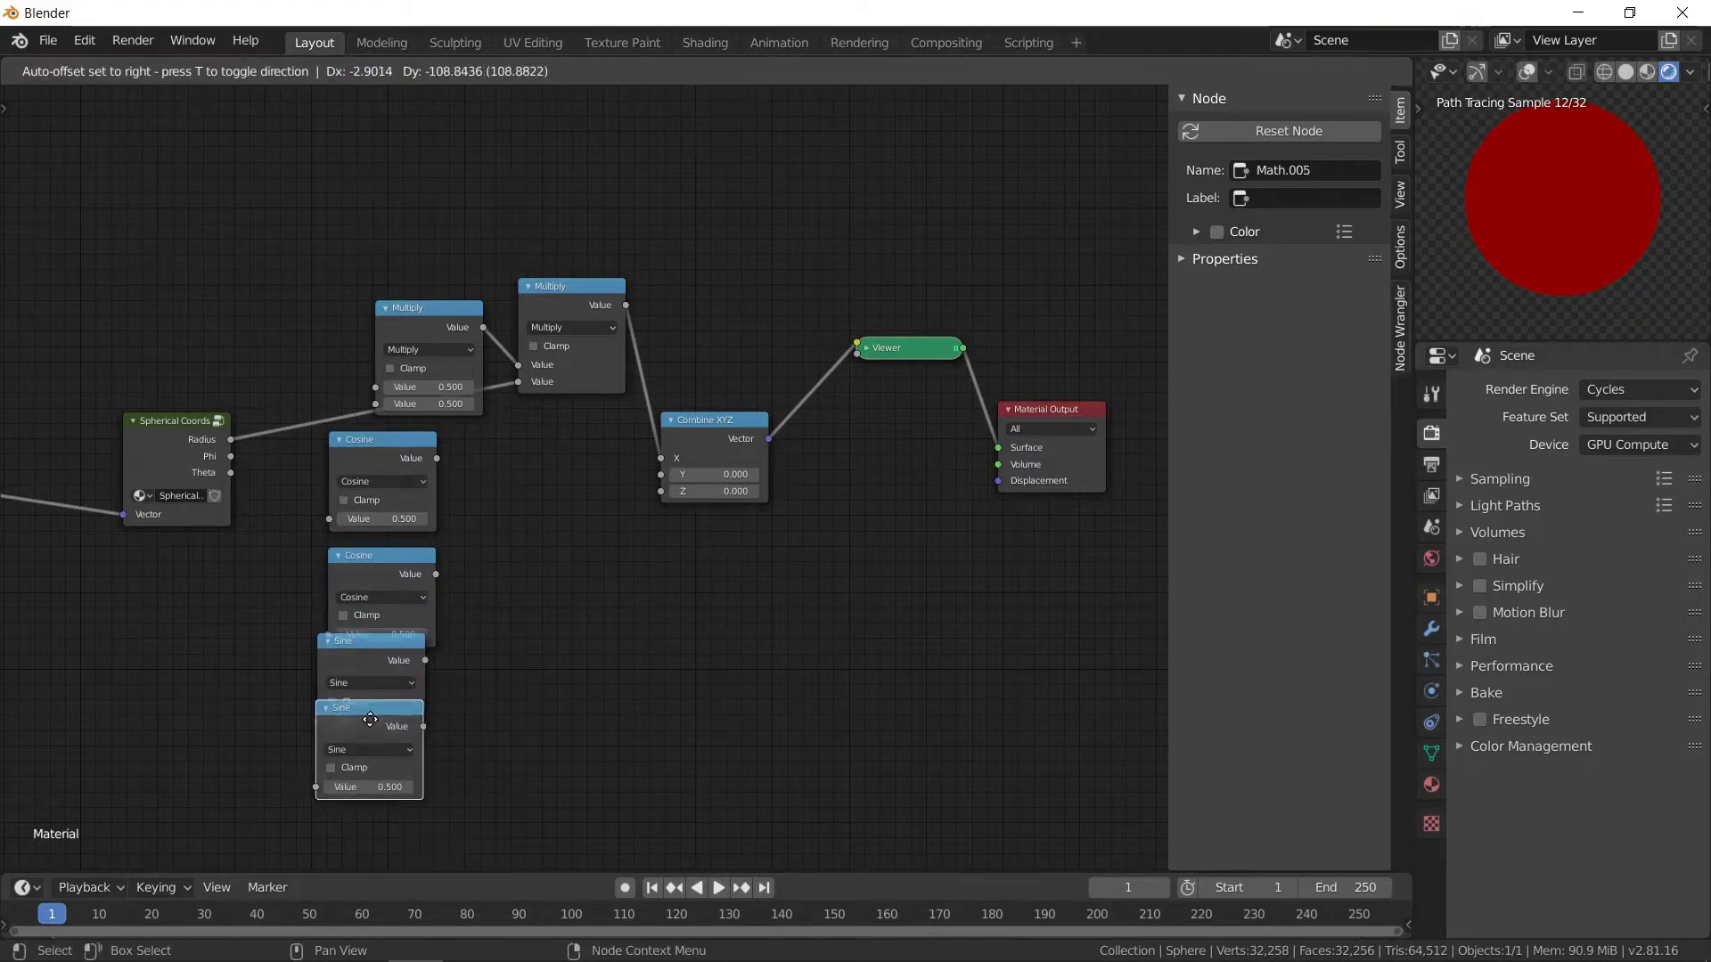
{"action": "left_click", "coordinate": [371, 739]}
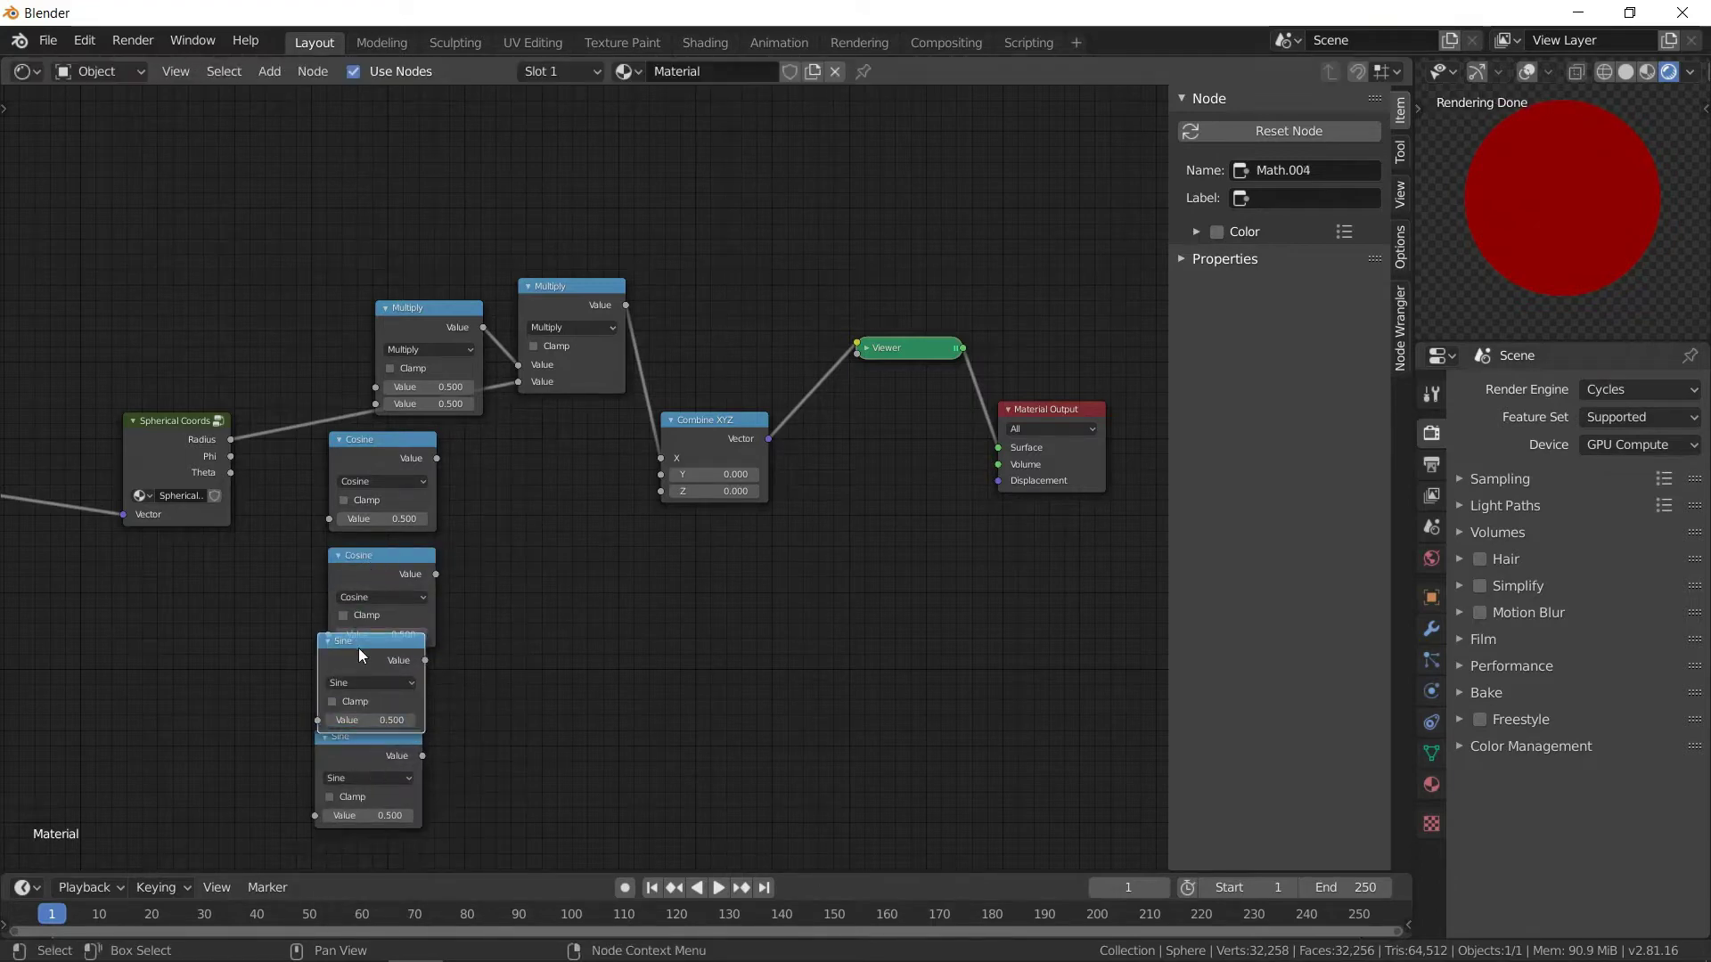
- Rearrange the four trigonometric nodes into a stack alternating Cosine, Sine, Cosine and Sine
{"action": "left_click_drag", "start_coordinate": [359, 655], "coordinate": [346, 494]}
{"action": "left_click_drag", "start_coordinate": [432, 576], "coordinate": [424, 621]}
{"action": "left_click_drag", "start_coordinate": [392, 579], "coordinate": [383, 626]}
{"action": "left_click_drag", "start_coordinate": [361, 488], "coordinate": [385, 529]}
{"action": "left_click_drag", "start_coordinate": [389, 438], "coordinate": [393, 427]}
- Label the top Cosine node Cos(Phi) and the Sine node beneath it Sin(Phi)
{"action": "key", "text": "F2"}
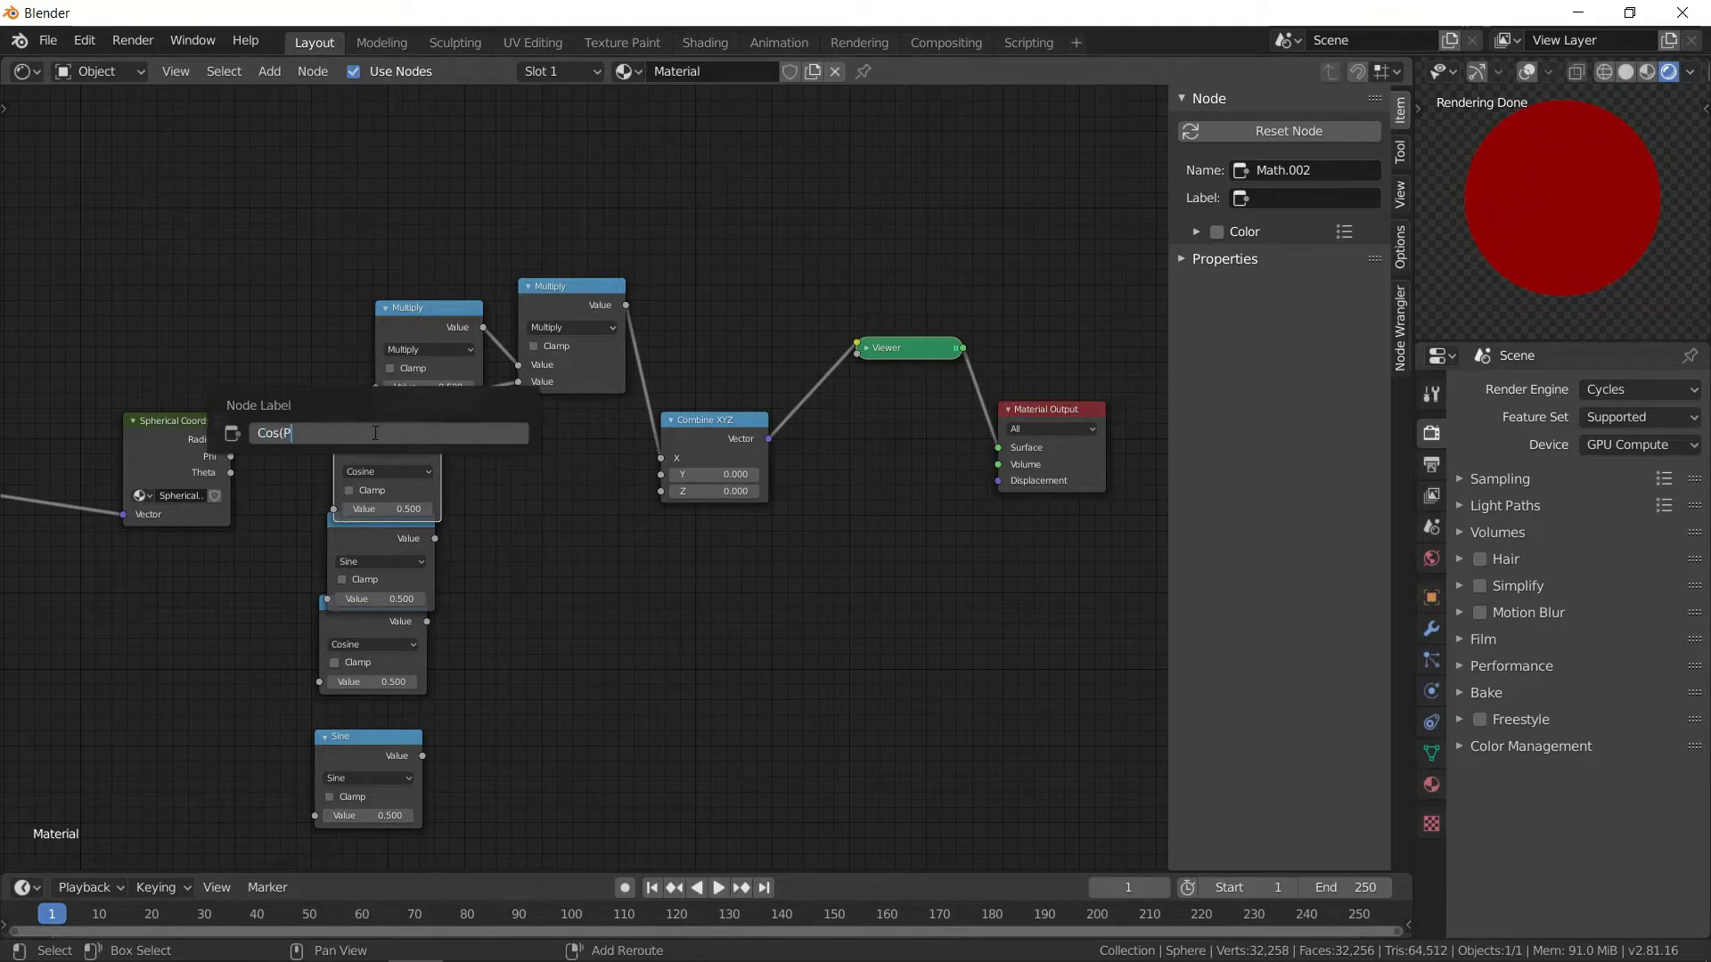
{"action": "key", "text": "Return"}
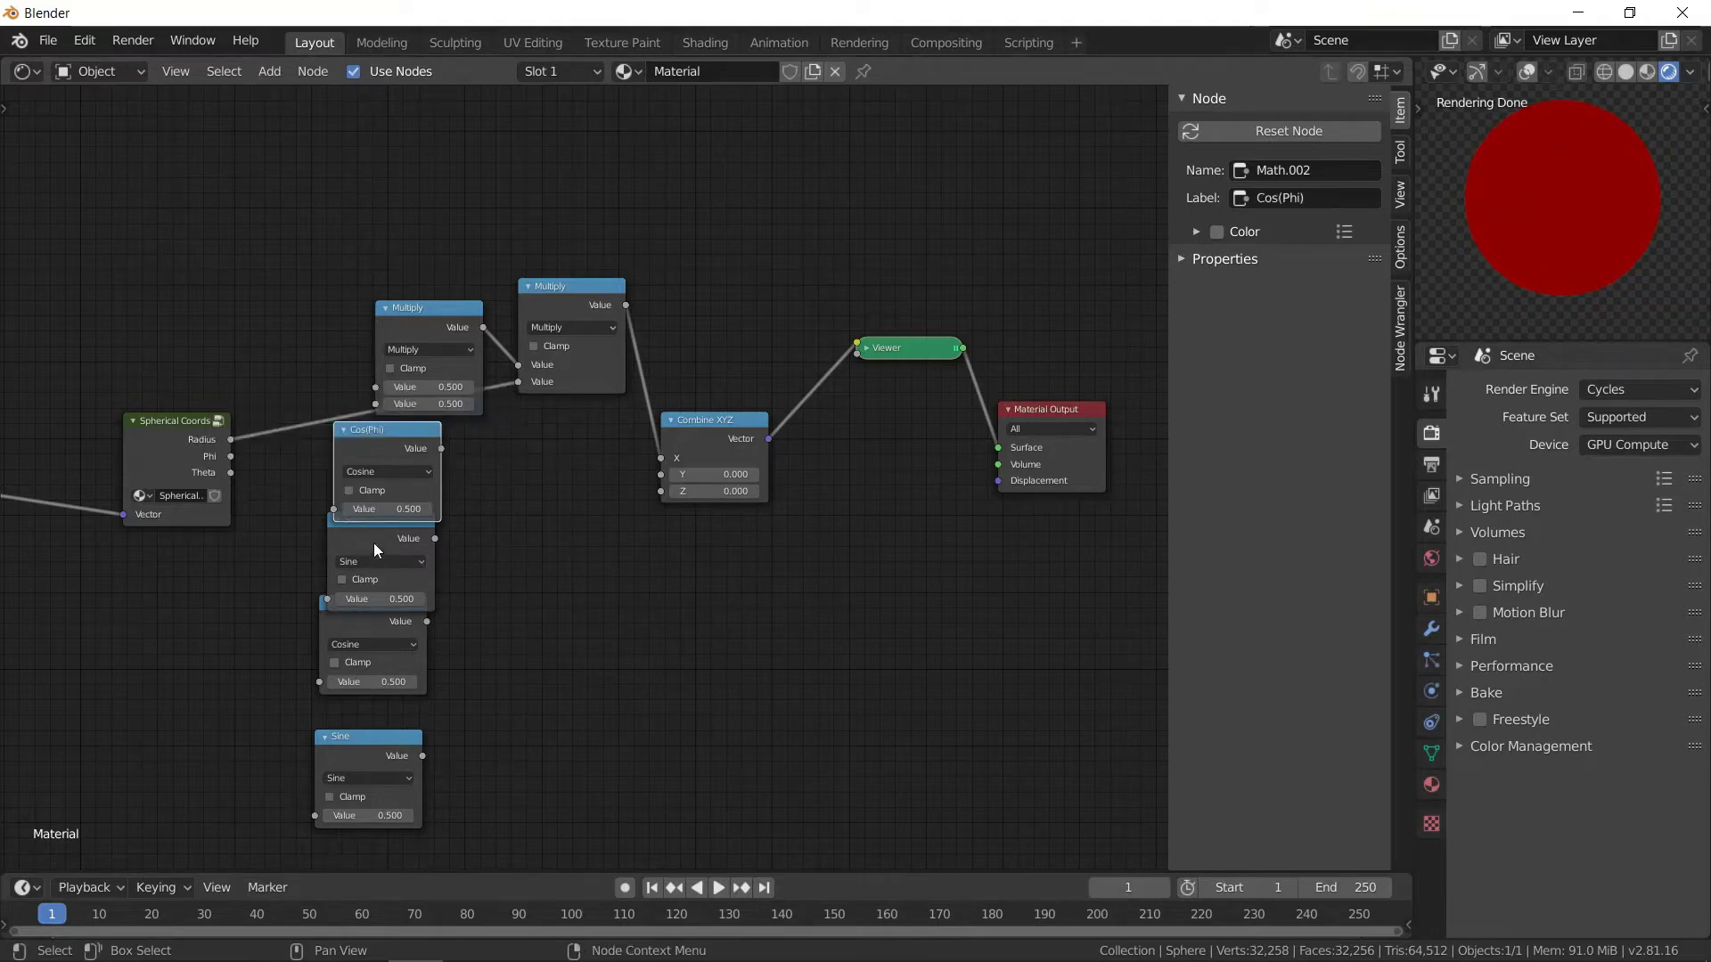
{"action": "left_click", "coordinate": [372, 543]}
{"action": "key", "text": "F2"}
{"action": "type", "text": "Sin(Phi"}
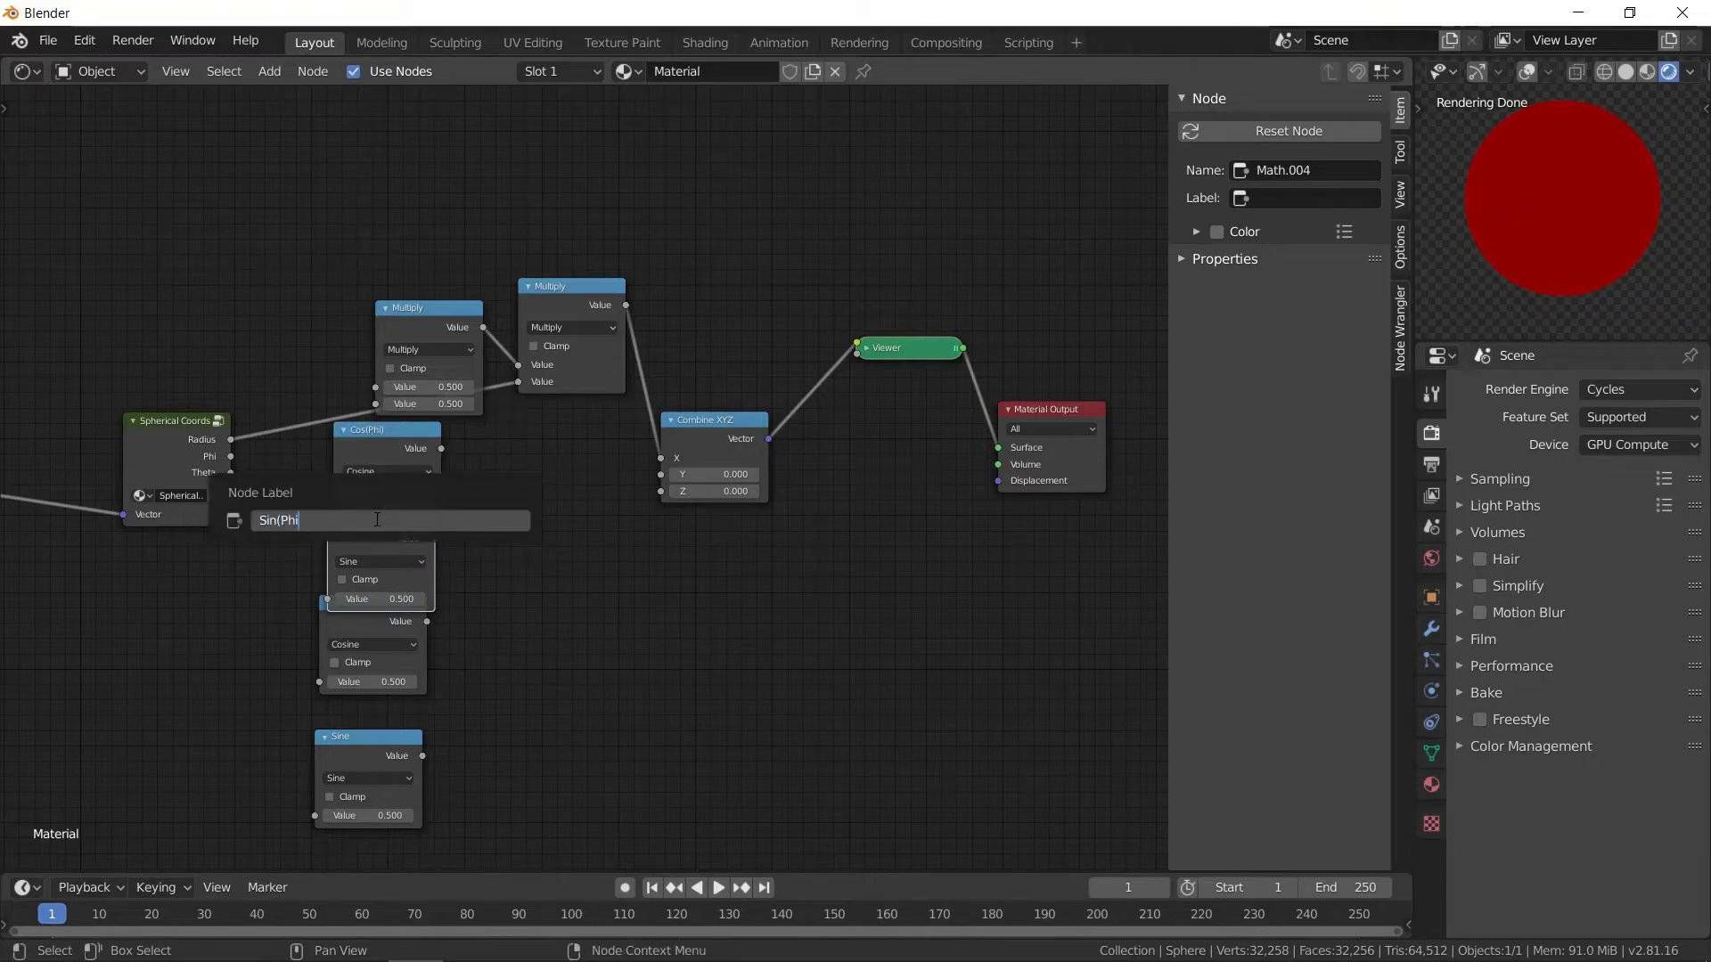
{"action": "type", "text": ")"}
{"action": "key", "text": "Return"}
- Label the lower Cosine node Cos(Theta) and the Sine node beneath it Sin(Theta)
{"action": "left_click", "coordinate": [377, 625]}
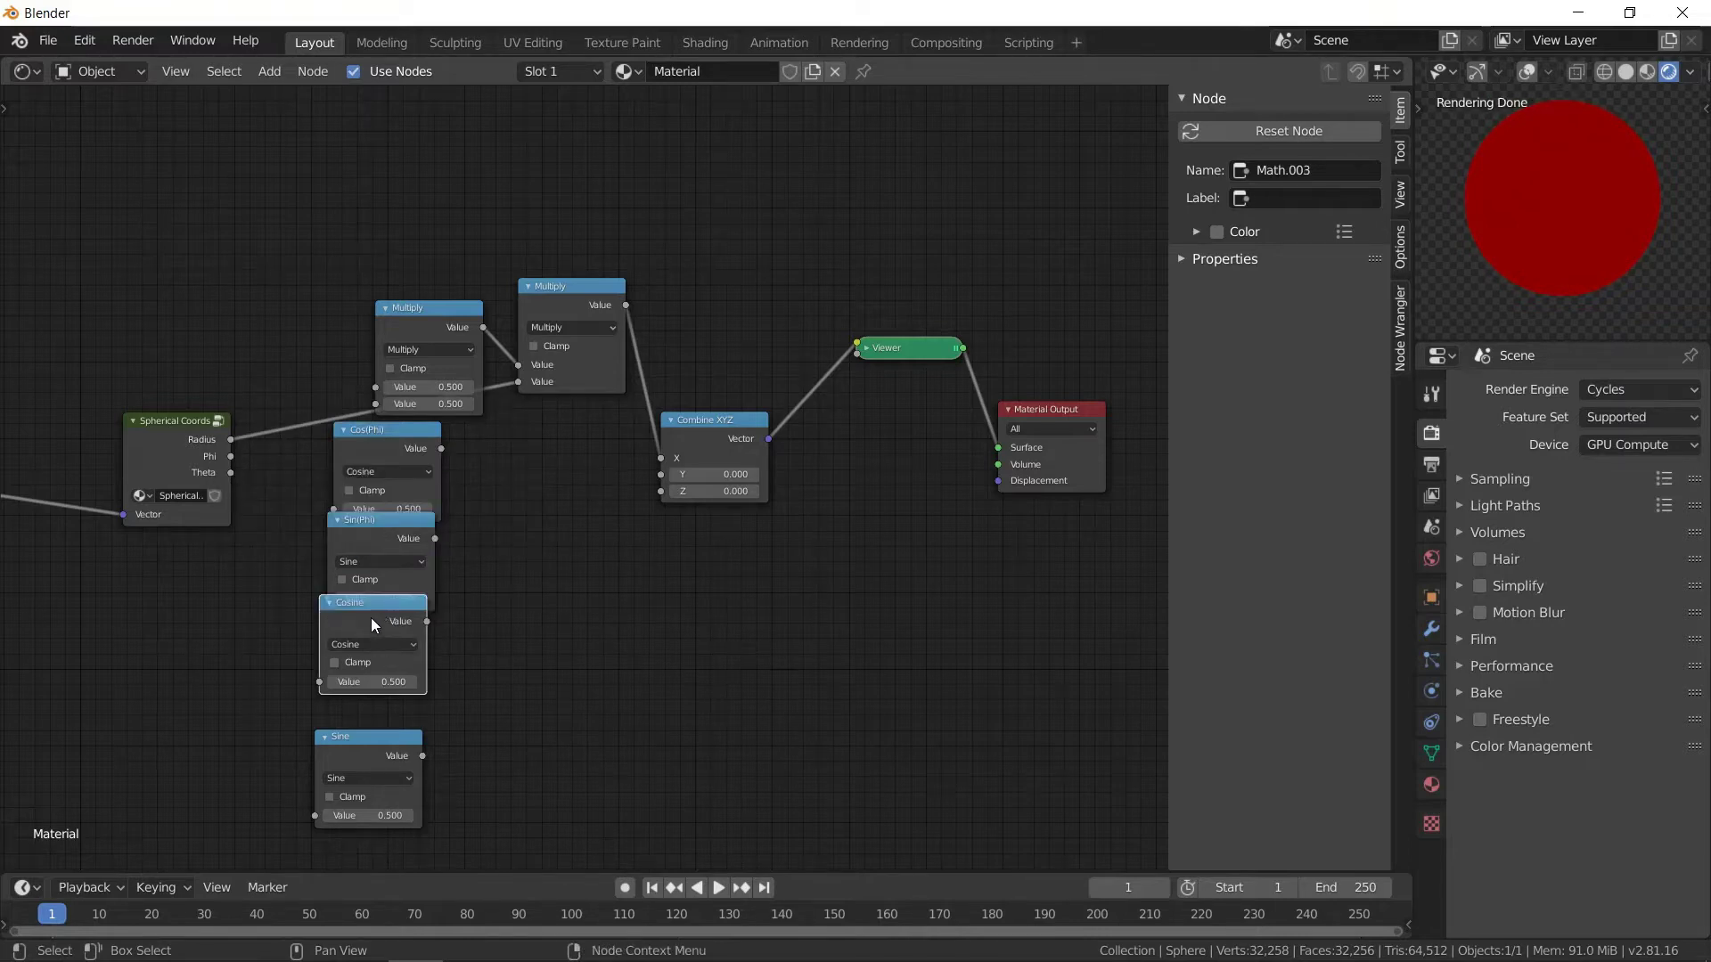
{"action": "key", "text": "F2"}
{"action": "type", "text": "Cos"}
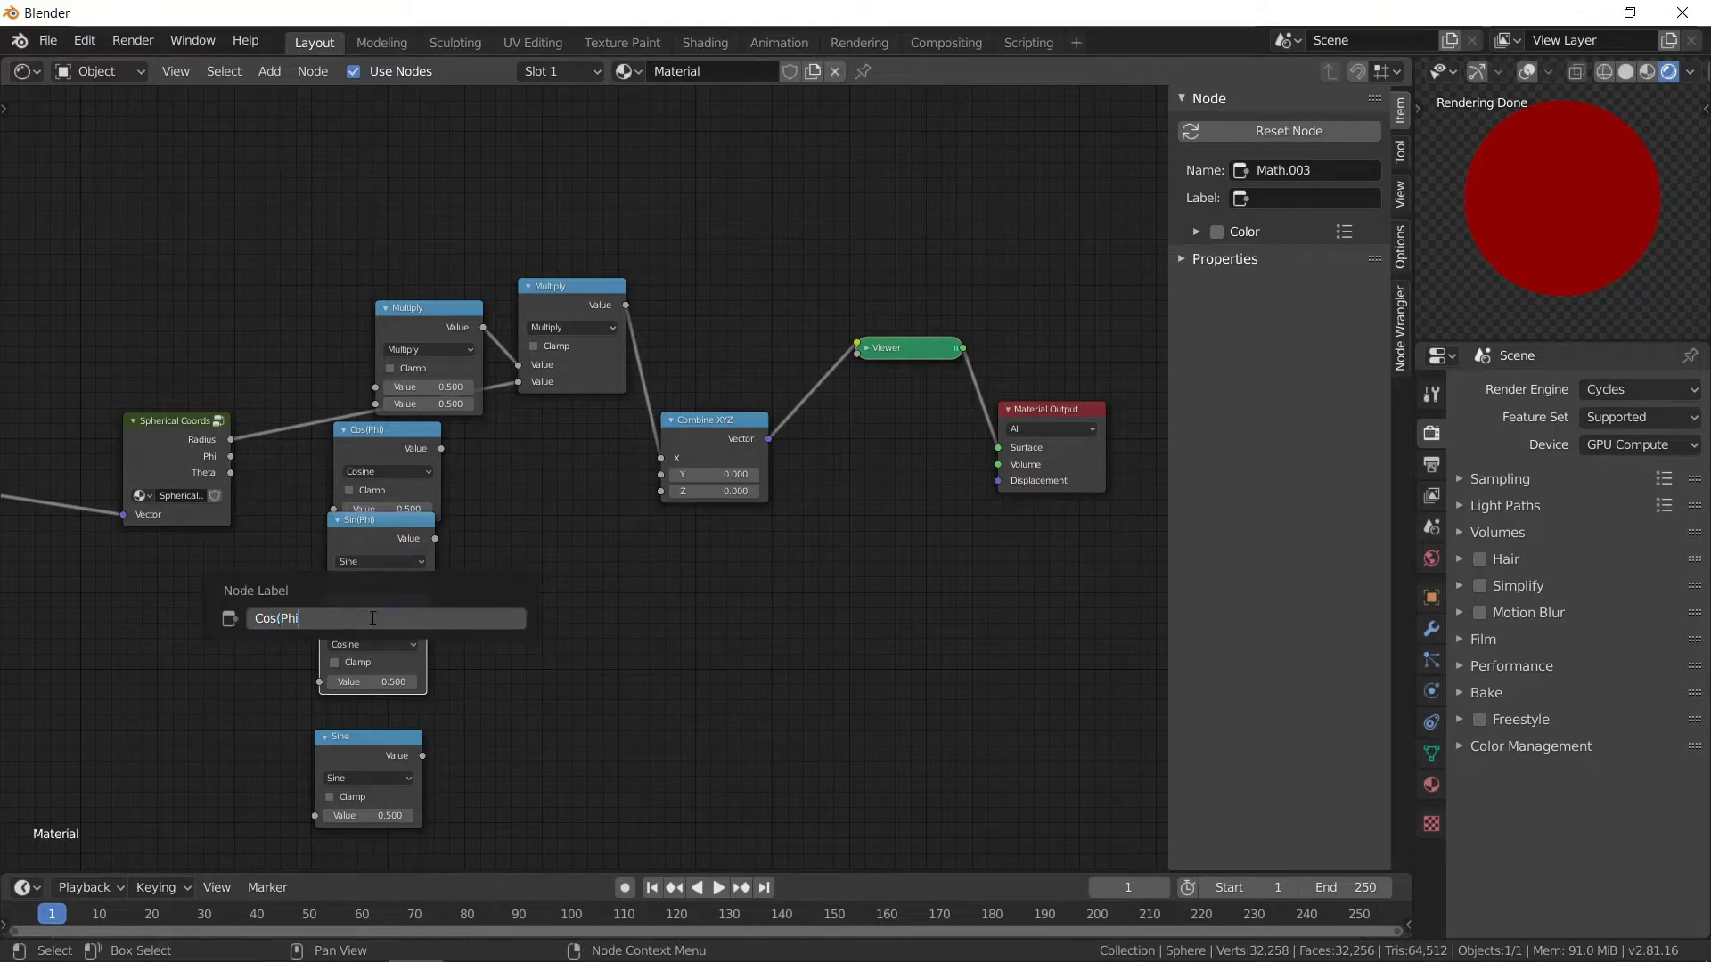
{"action": "type", "text": "(Theta"}
{"action": "key", "text": "Return"}
{"action": "left_click", "coordinate": [345, 751]}
{"action": "key", "text": "F2"}
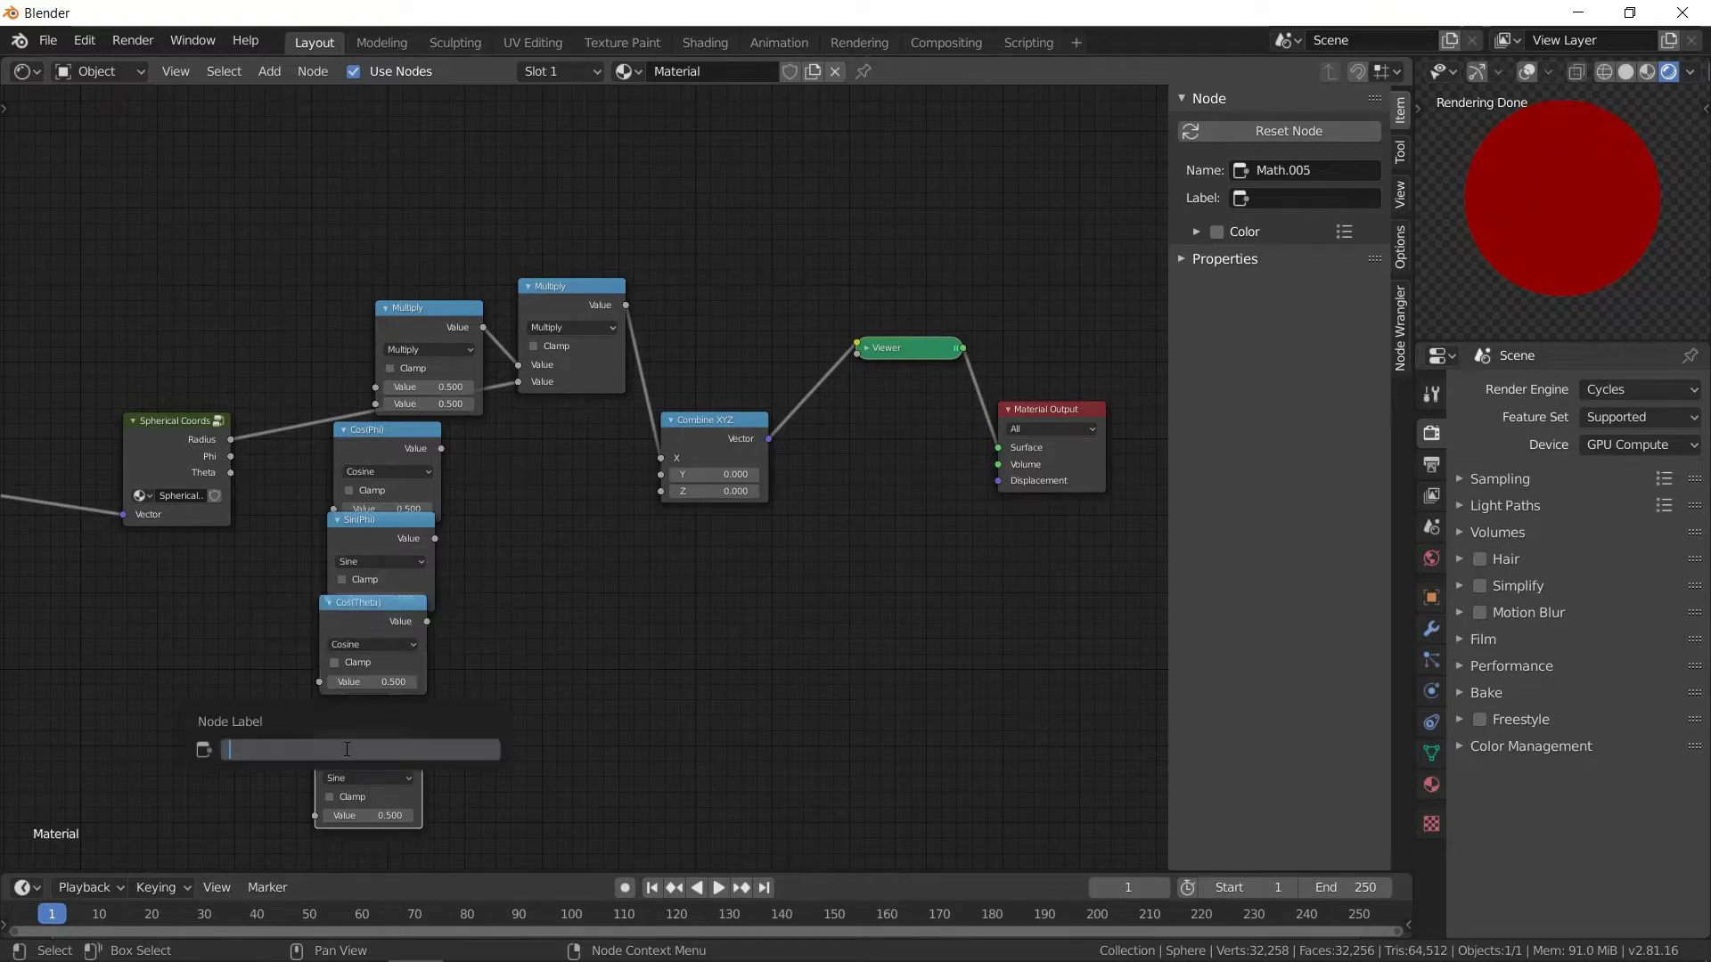
{"action": "type", "text": "Sin(Theta)"}
{"action": "key", "text": "Return"}
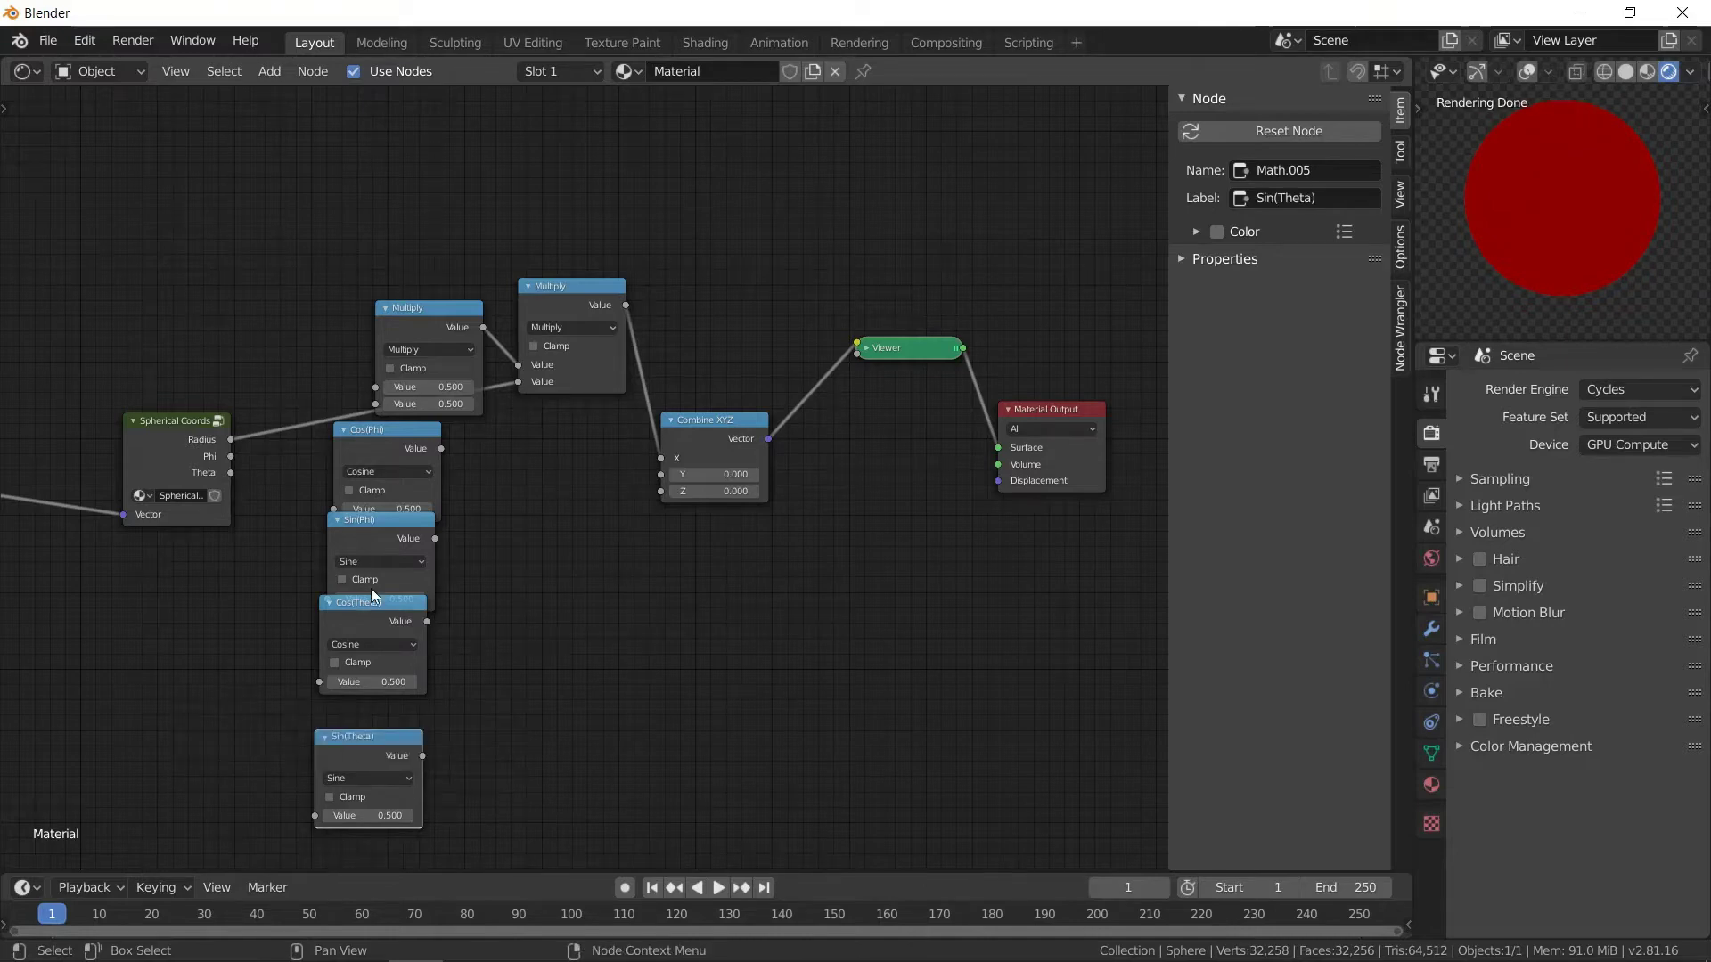
- Space out the Cos(Phi), Sin(Phi) and Cos(Theta) nodes to reduce their overlap in the stack
{"action": "left_click_drag", "start_coordinate": [373, 601], "coordinate": [378, 623]}
{"action": "left_click_drag", "start_coordinate": [374, 520], "coordinate": [380, 530]}
{"action": "left_click_drag", "start_coordinate": [380, 436], "coordinate": [374, 437]}
- Switch to the Wikipedia page with the spherical-to-Cartesian formulas, and spread the two Multiply nodes and Combine XYZ apart beside it
{"action": "key", "text": "alt+Tab"}
{"action": "scroll", "coordinate": [1182, 486], "scroll_direction": "down", "scroll_amount": 7}
{"action": "scroll", "coordinate": [1182, 485], "scroll_direction": "down", "scroll_amount": 6}
{"action": "scroll", "coordinate": [1105, 583], "scroll_direction": "up", "scroll_amount": 7}
{"action": "scroll", "coordinate": [1105, 584], "scroll_direction": "up", "scroll_amount": 5}
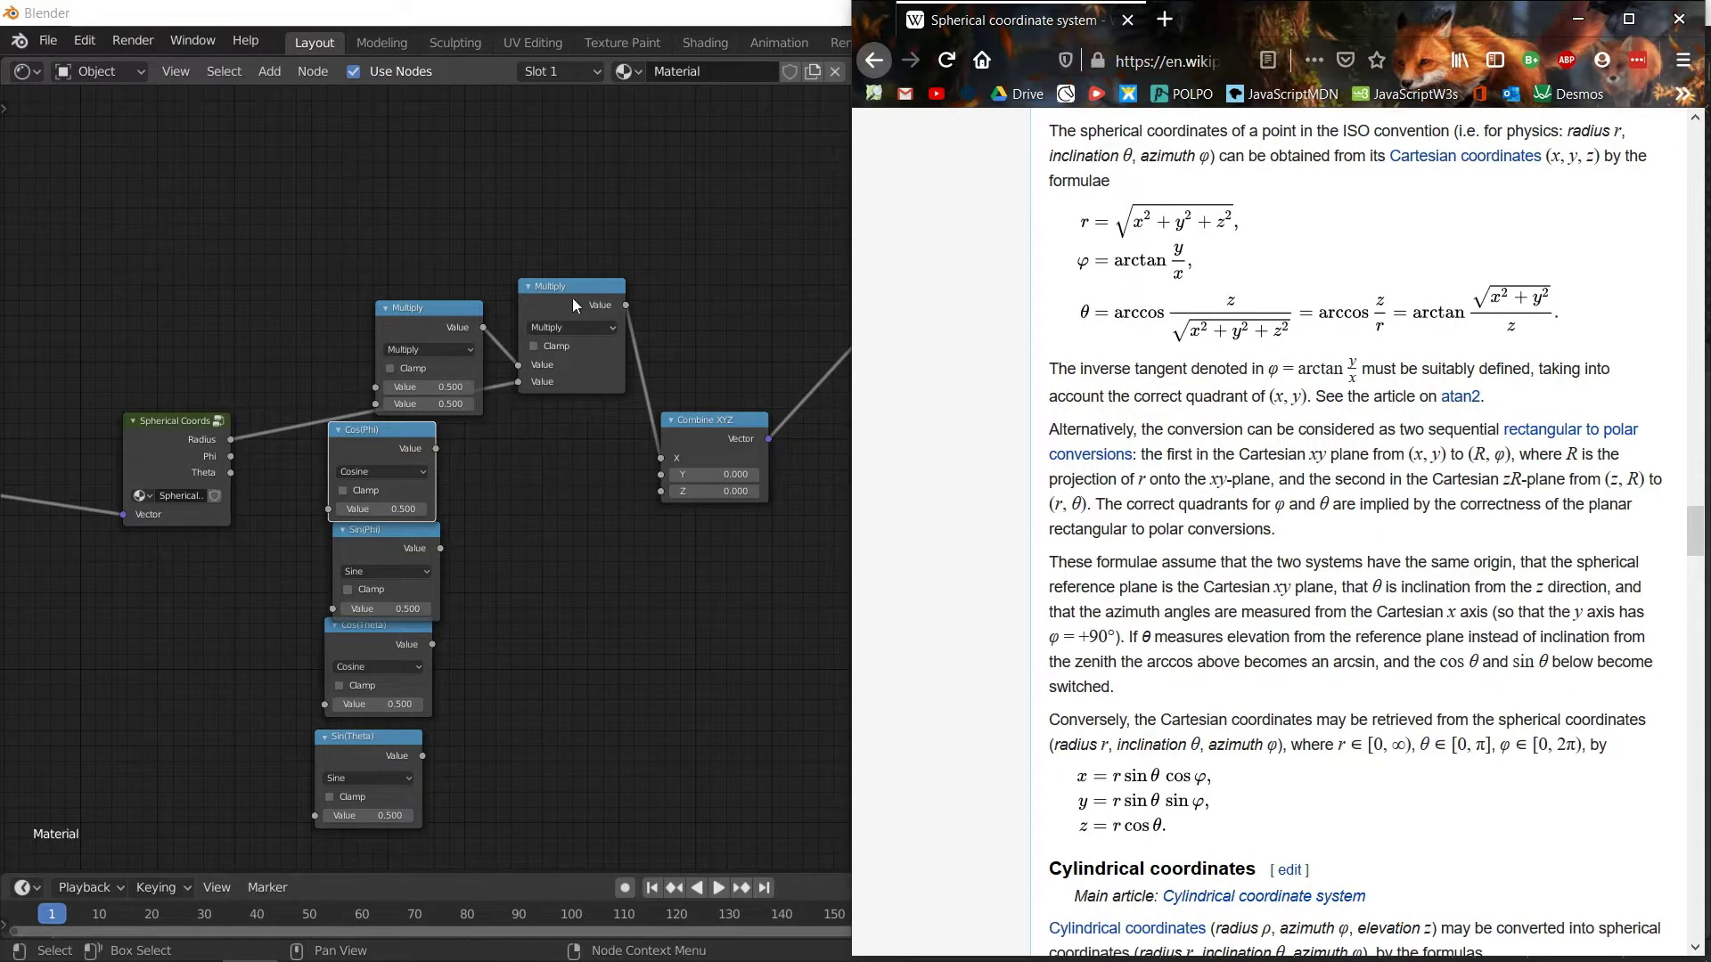
{"action": "left_click_drag", "start_coordinate": [574, 292], "coordinate": [609, 285]}
{"action": "left_click_drag", "start_coordinate": [419, 308], "coordinate": [480, 290]}
{"action": "left_click_drag", "start_coordinate": [702, 420], "coordinate": [778, 406]}
{"action": "left_click_drag", "start_coordinate": [615, 279], "coordinate": [662, 282]}
{"action": "left_click_drag", "start_coordinate": [510, 306], "coordinate": [565, 419]}
- Return to Blender and connect the Sin(Theta) and Cos(Phi) outputs to the lower Multiply node
{"action": "key", "text": "alt+Tab"}
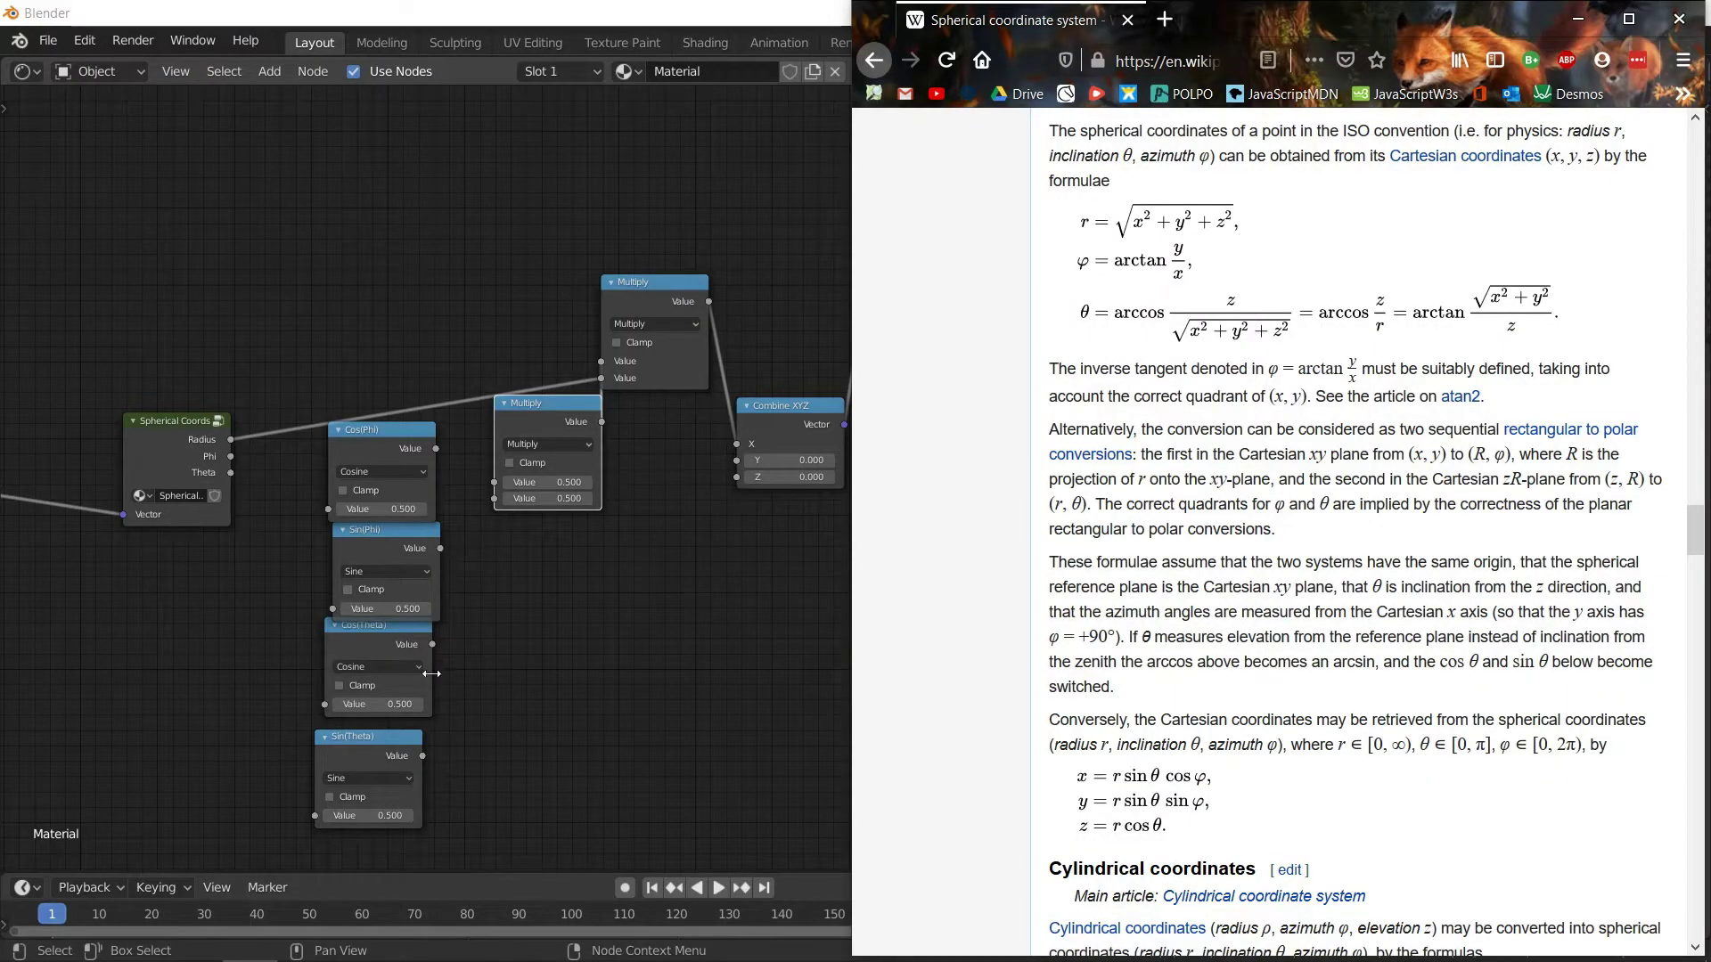
{"action": "left_click_drag", "start_coordinate": [420, 757], "coordinate": [494, 497]}
{"action": "left_click_drag", "start_coordinate": [435, 448], "coordinate": [494, 481]}
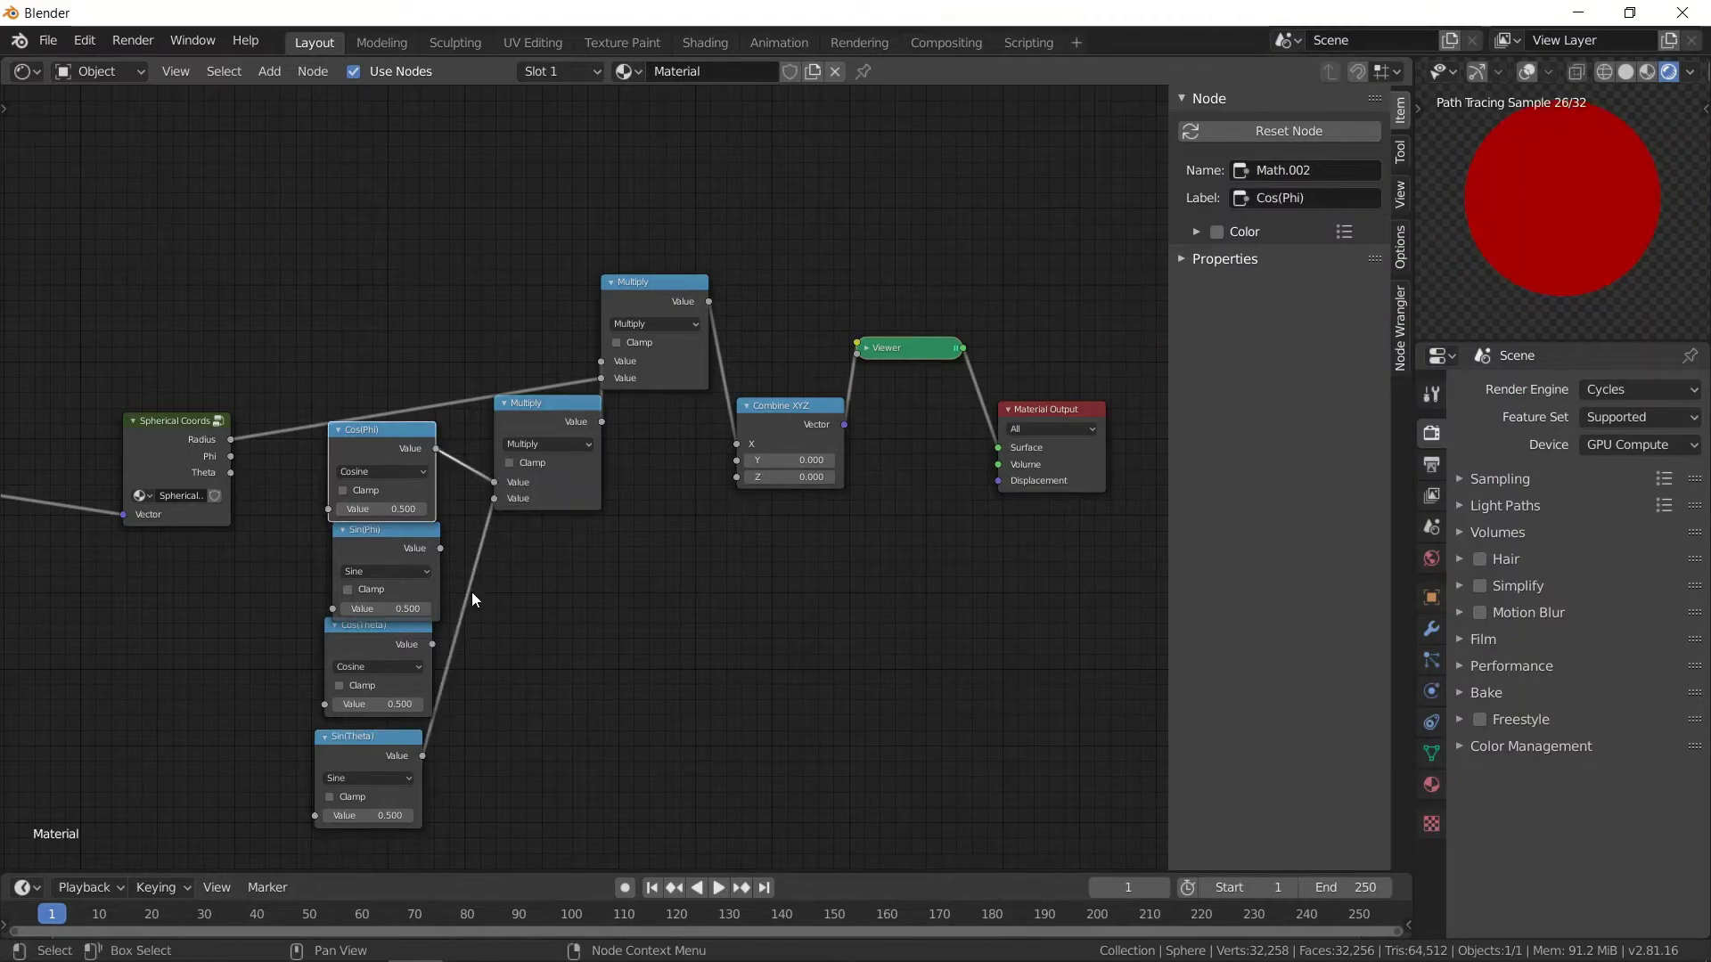
- Duplicate both Multiply nodes for the Y input of Combine XYZ and feed Sin(Theta) and Sin(Phi) into the first copy
{"action": "left_click", "coordinate": [549, 410]}
{"action": "left_click", "coordinate": [645, 292], "text": "shift"}
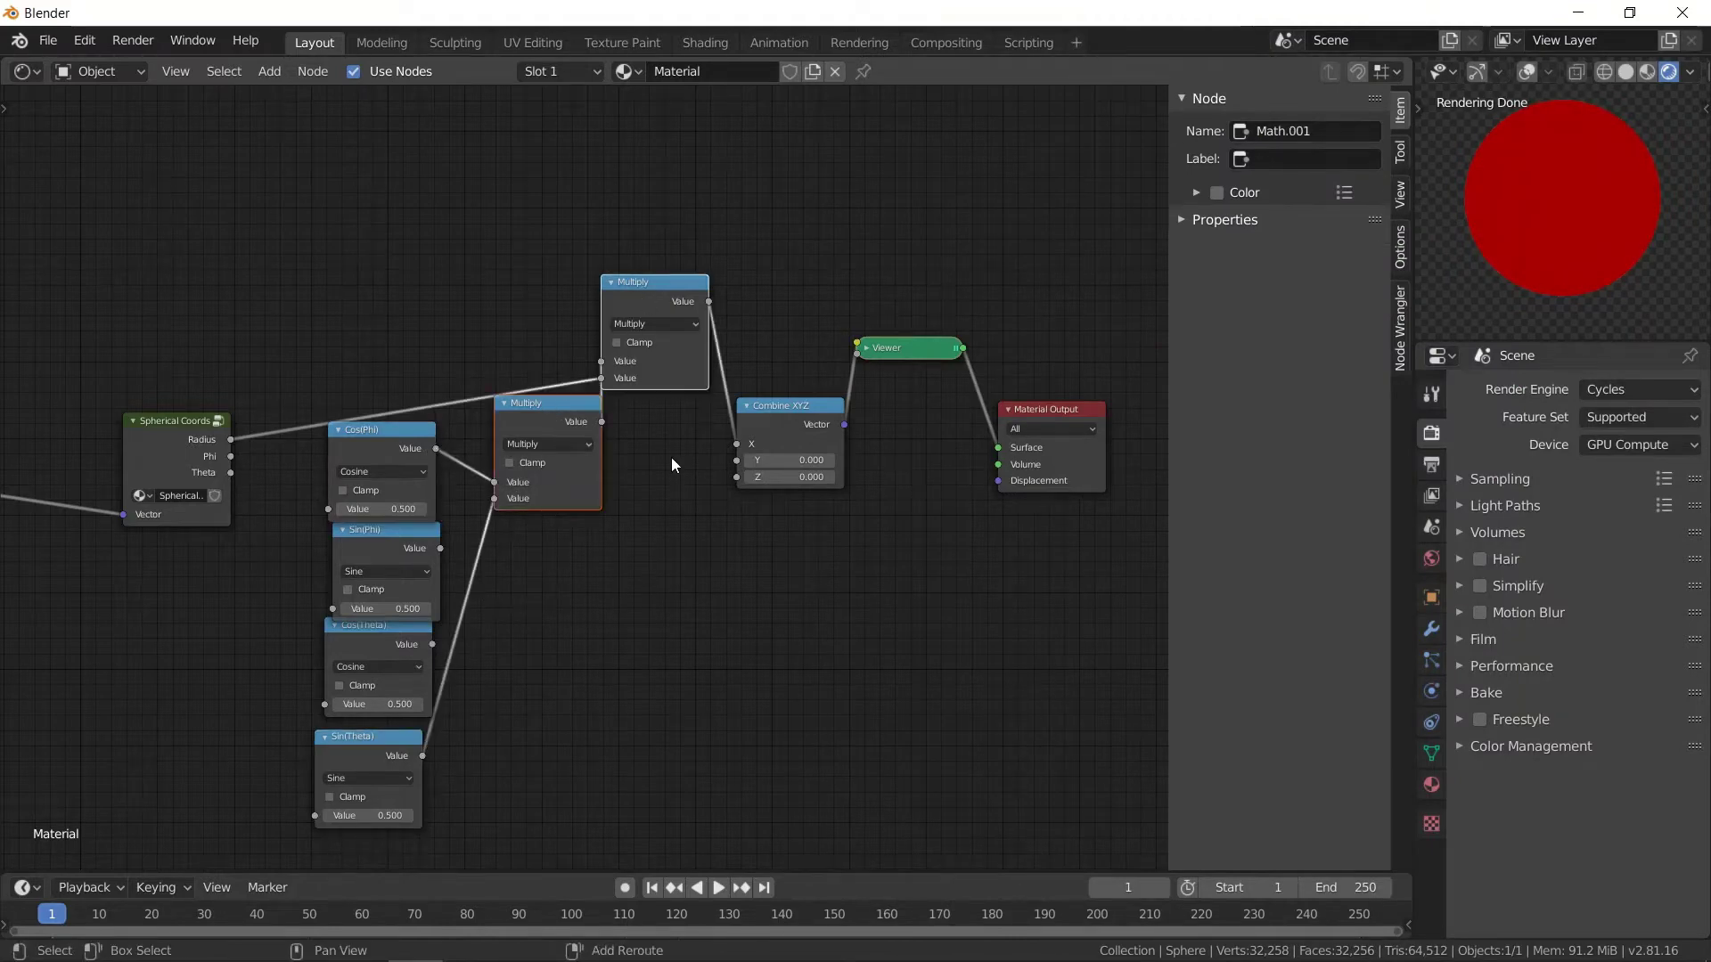
{"action": "left_click", "coordinate": [676, 627]}
{"action": "mouse_move", "coordinate": [713, 471]}
{"action": "left_mouse_down"}
{"action": "mouse_move", "coordinate": [737, 460]}
{"action": "mouse_move", "coordinate": [687, 473]}
{"action": "left_mouse_up"}
{"action": "left_click", "coordinate": [599, 598]}
{"action": "left_click_drag", "start_coordinate": [597, 597], "coordinate": [580, 562]}
{"action": "left_click_drag", "start_coordinate": [423, 756], "coordinate": [511, 656]}
{"action": "left_click_drag", "start_coordinate": [441, 548], "coordinate": [507, 638]}
- Duplicate a Multiply node below the others, feed it Radius and Cos(Theta), and connect it to the Z input of Combine XYZ
{"action": "left_click", "coordinate": [672, 478]}
{"action": "key", "text": "shift+d"}
{"action": "left_click", "coordinate": [692, 646]}
{"action": "left_click_drag", "start_coordinate": [807, 412], "coordinate": [867, 417]}
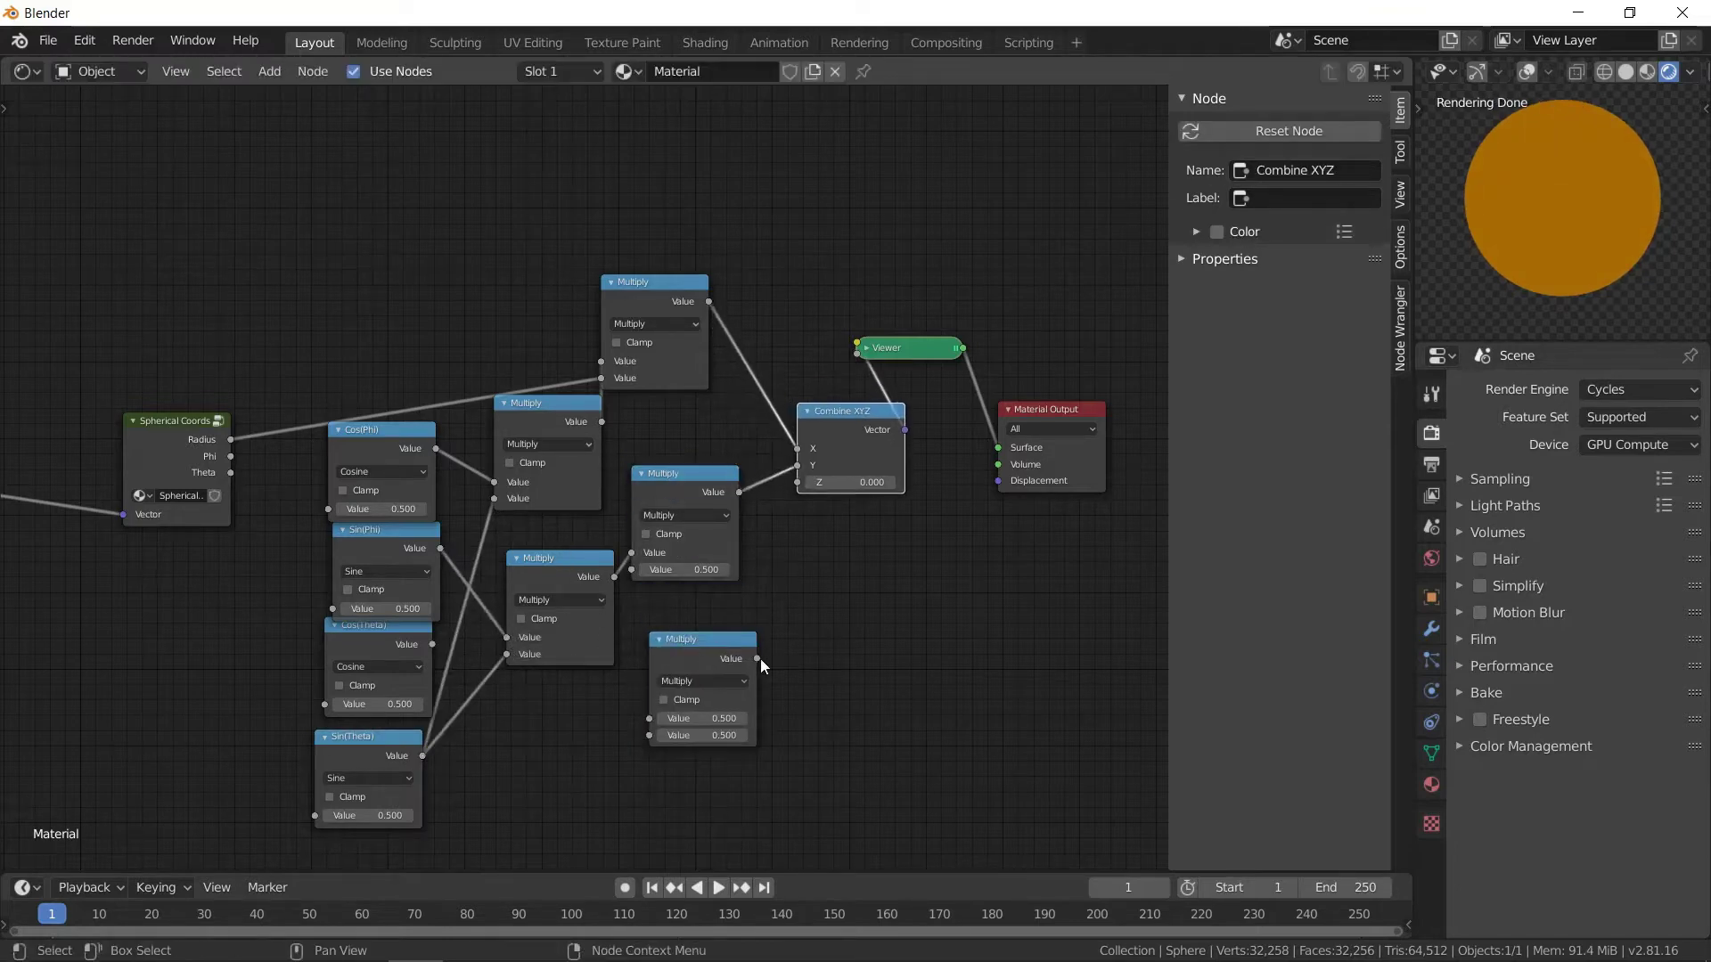
{"action": "left_click_drag", "start_coordinate": [757, 659], "coordinate": [798, 483]}
{"action": "left_click_drag", "start_coordinate": [647, 718], "coordinate": [230, 439]}
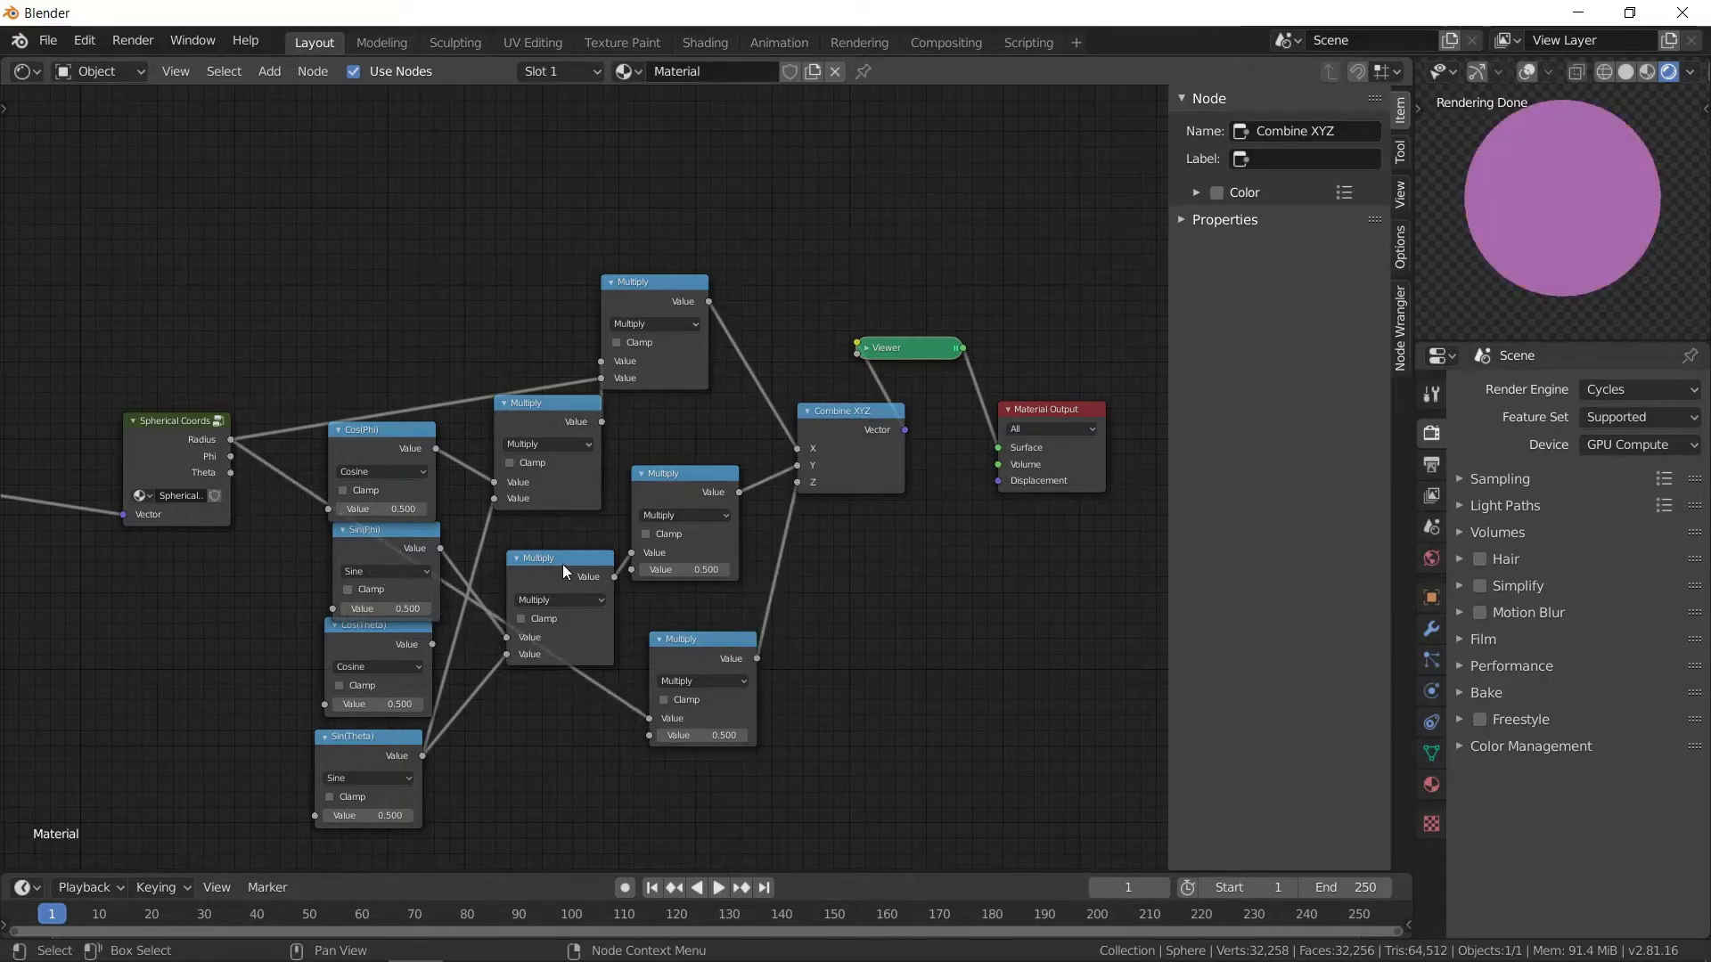
{"action": "left_click_drag", "start_coordinate": [564, 565], "coordinate": [548, 586]}
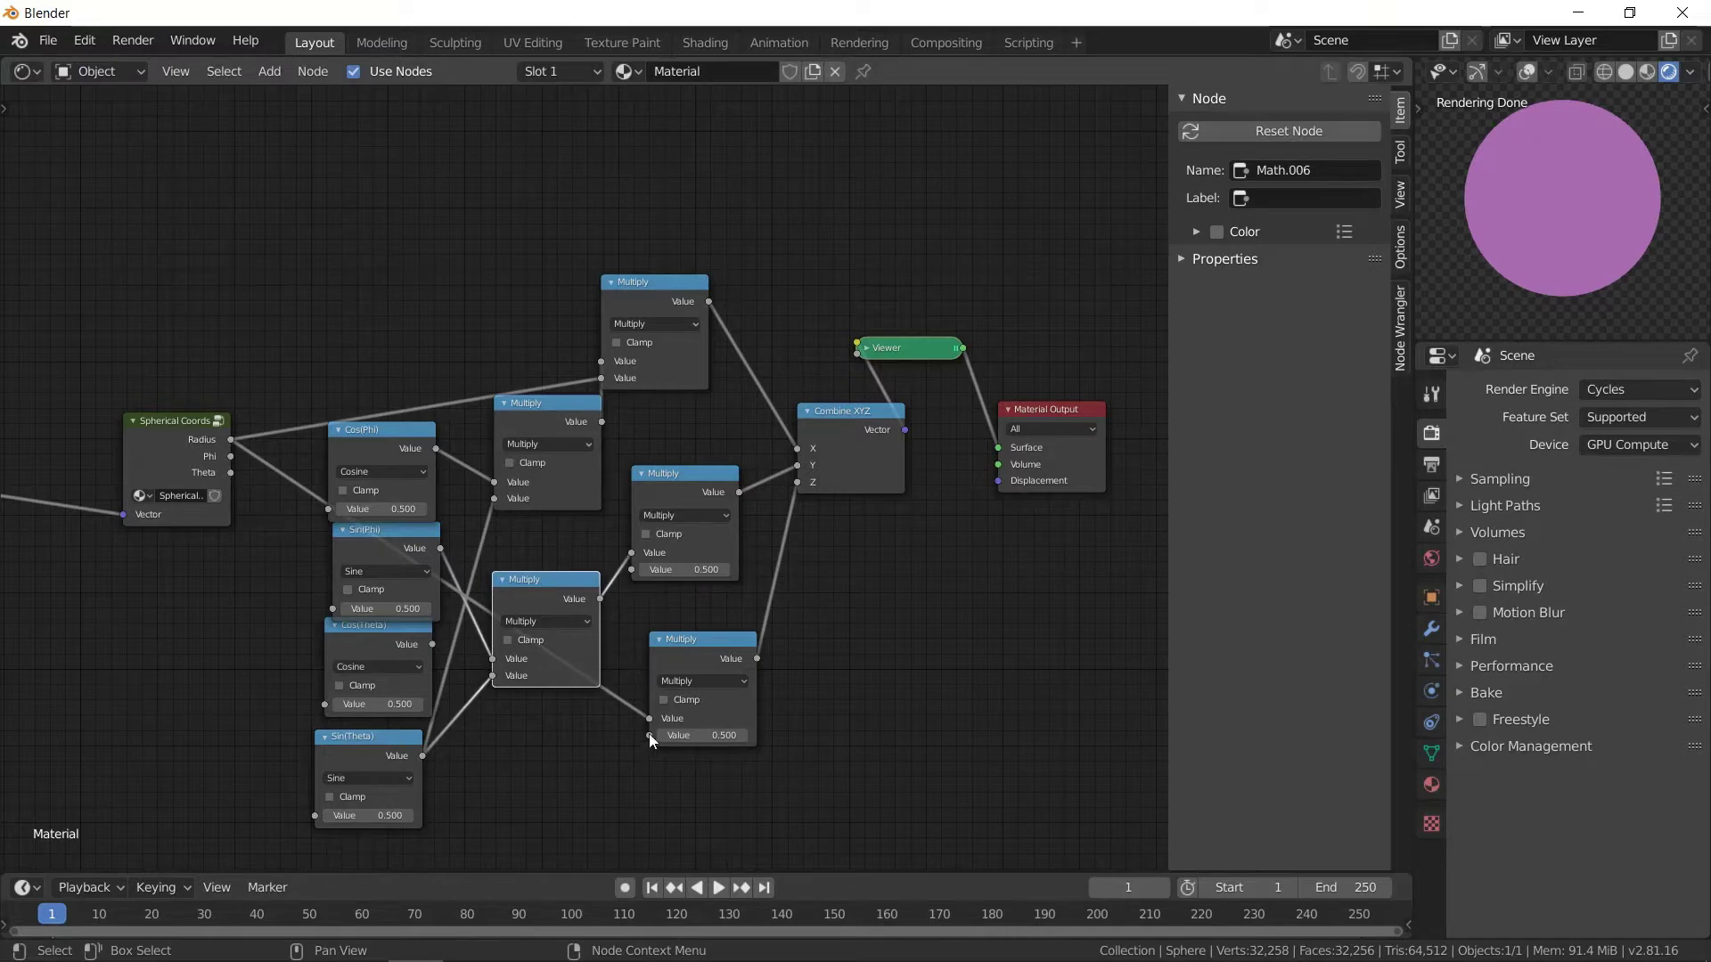
{"action": "left_click_drag", "start_coordinate": [649, 734], "coordinate": [428, 645]}
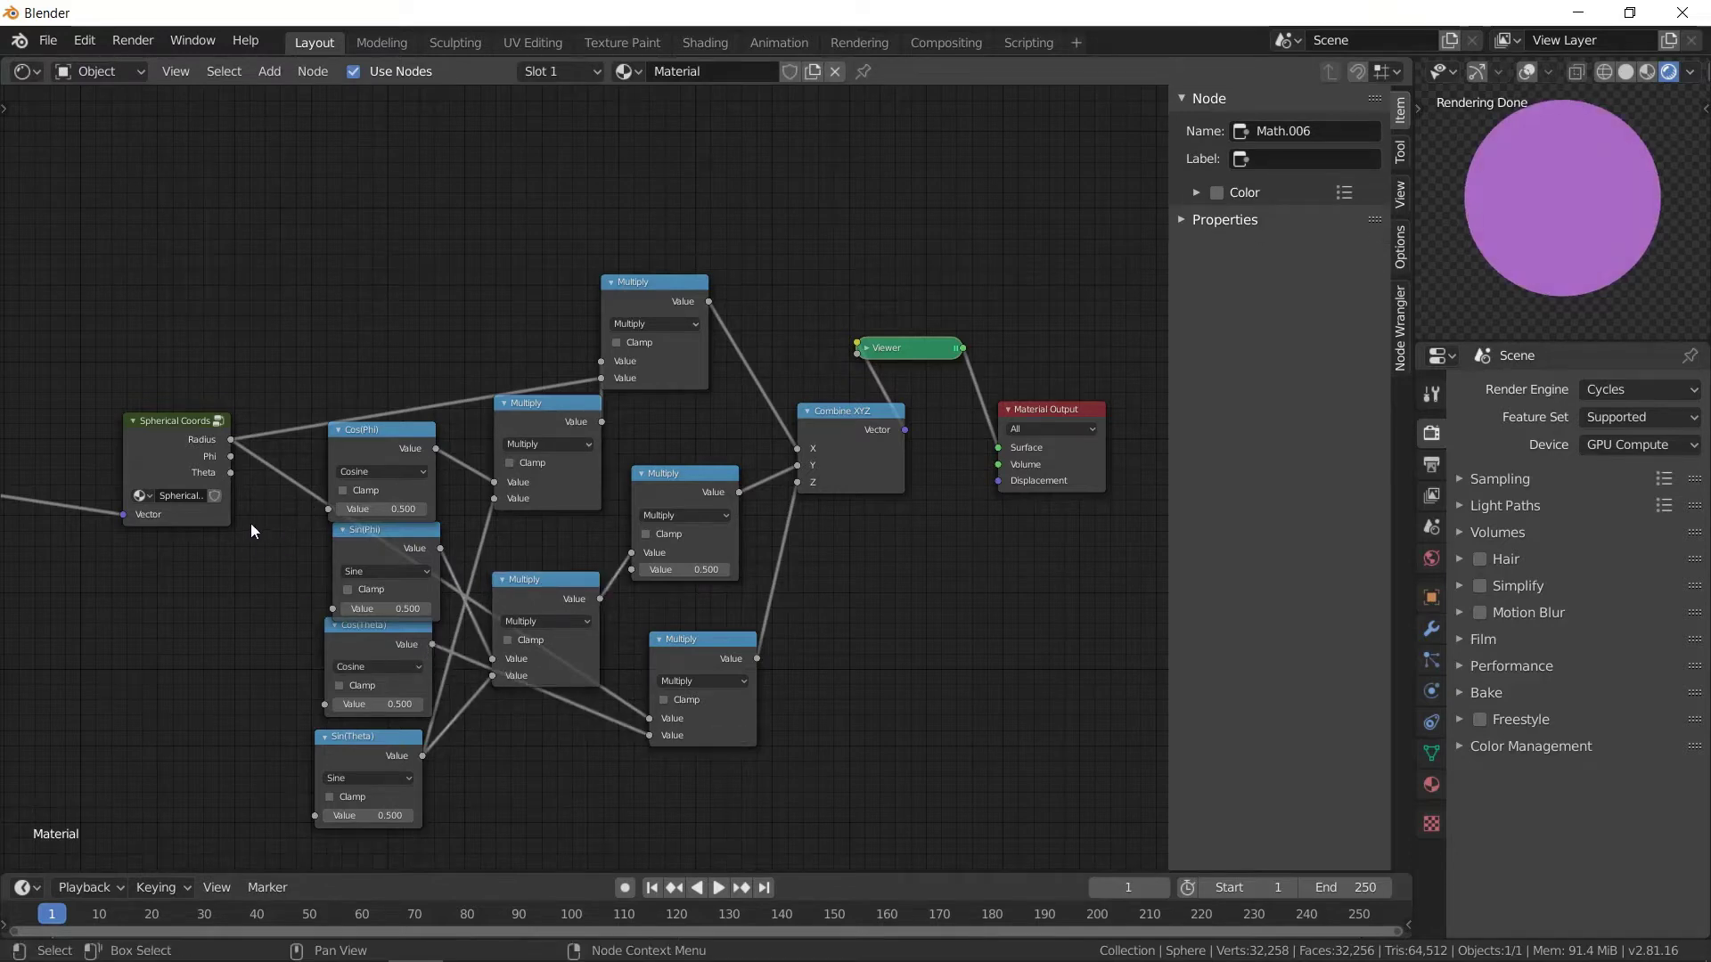
- Connect Radius to the Y branch's final Multiply node and gather the Radius links through a reroute above the nodes
{"action": "left_click_drag", "start_coordinate": [200, 456], "coordinate": [74, 454]}
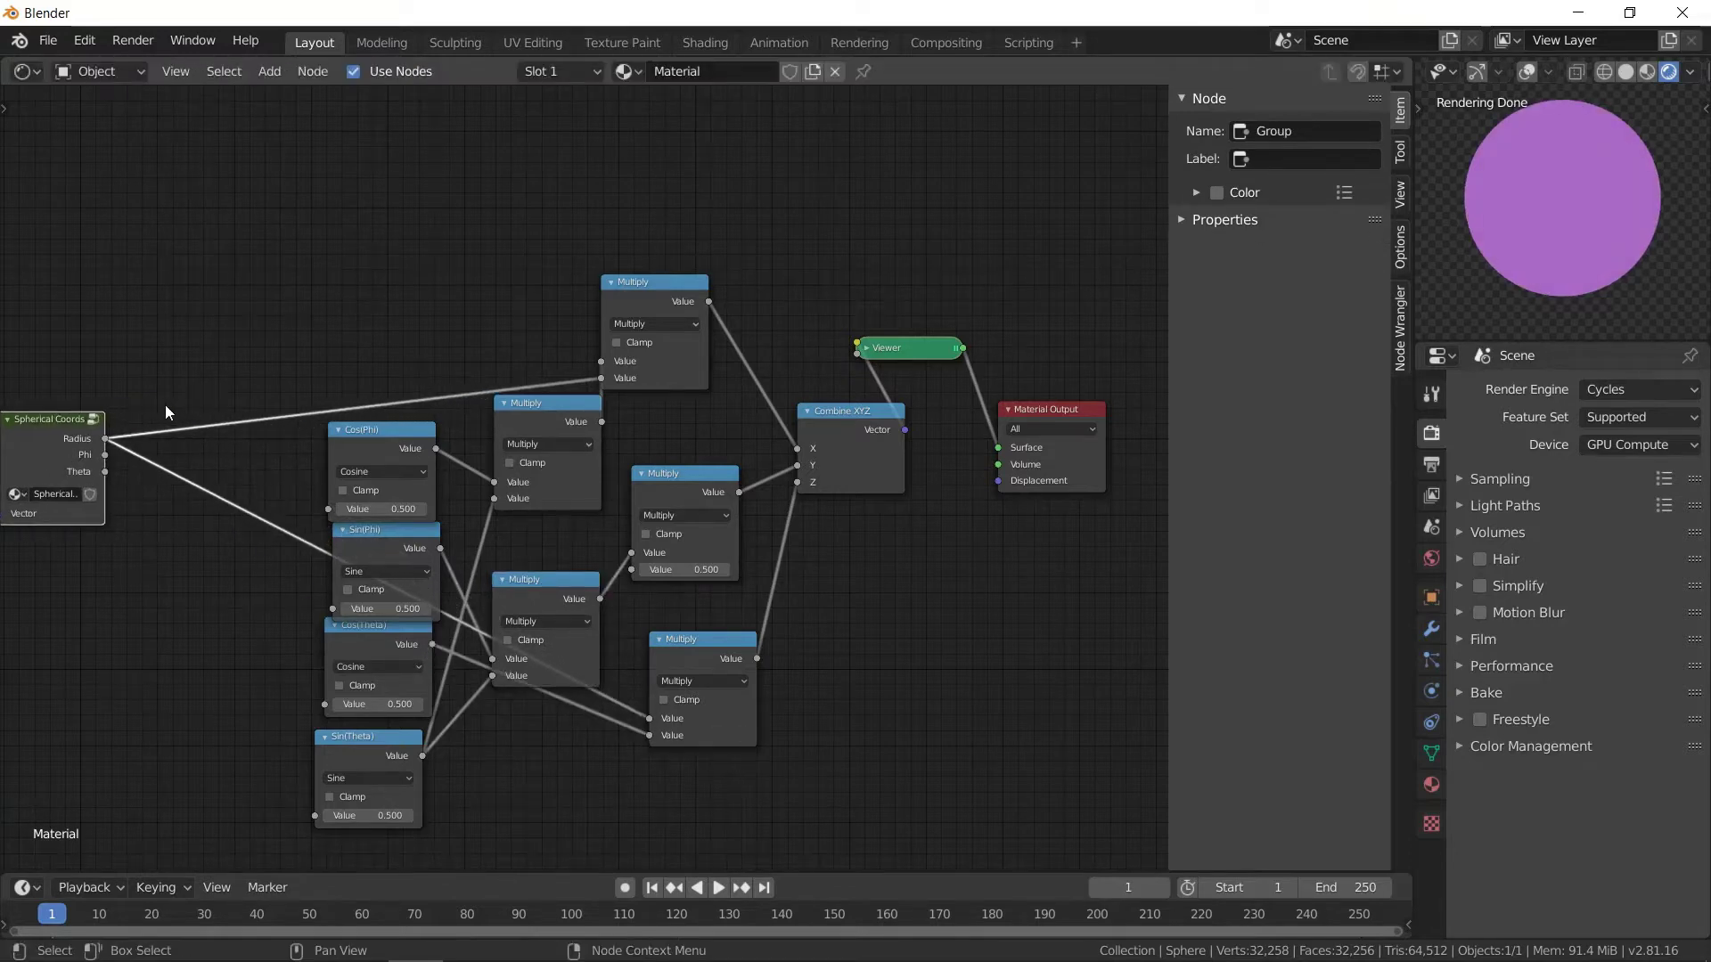
{"action": "left_click_drag", "start_coordinate": [631, 572], "coordinate": [105, 438]}
{"action": "right_click_drag", "start_coordinate": [203, 500], "coordinate": [204, 502], "text": "shift"}
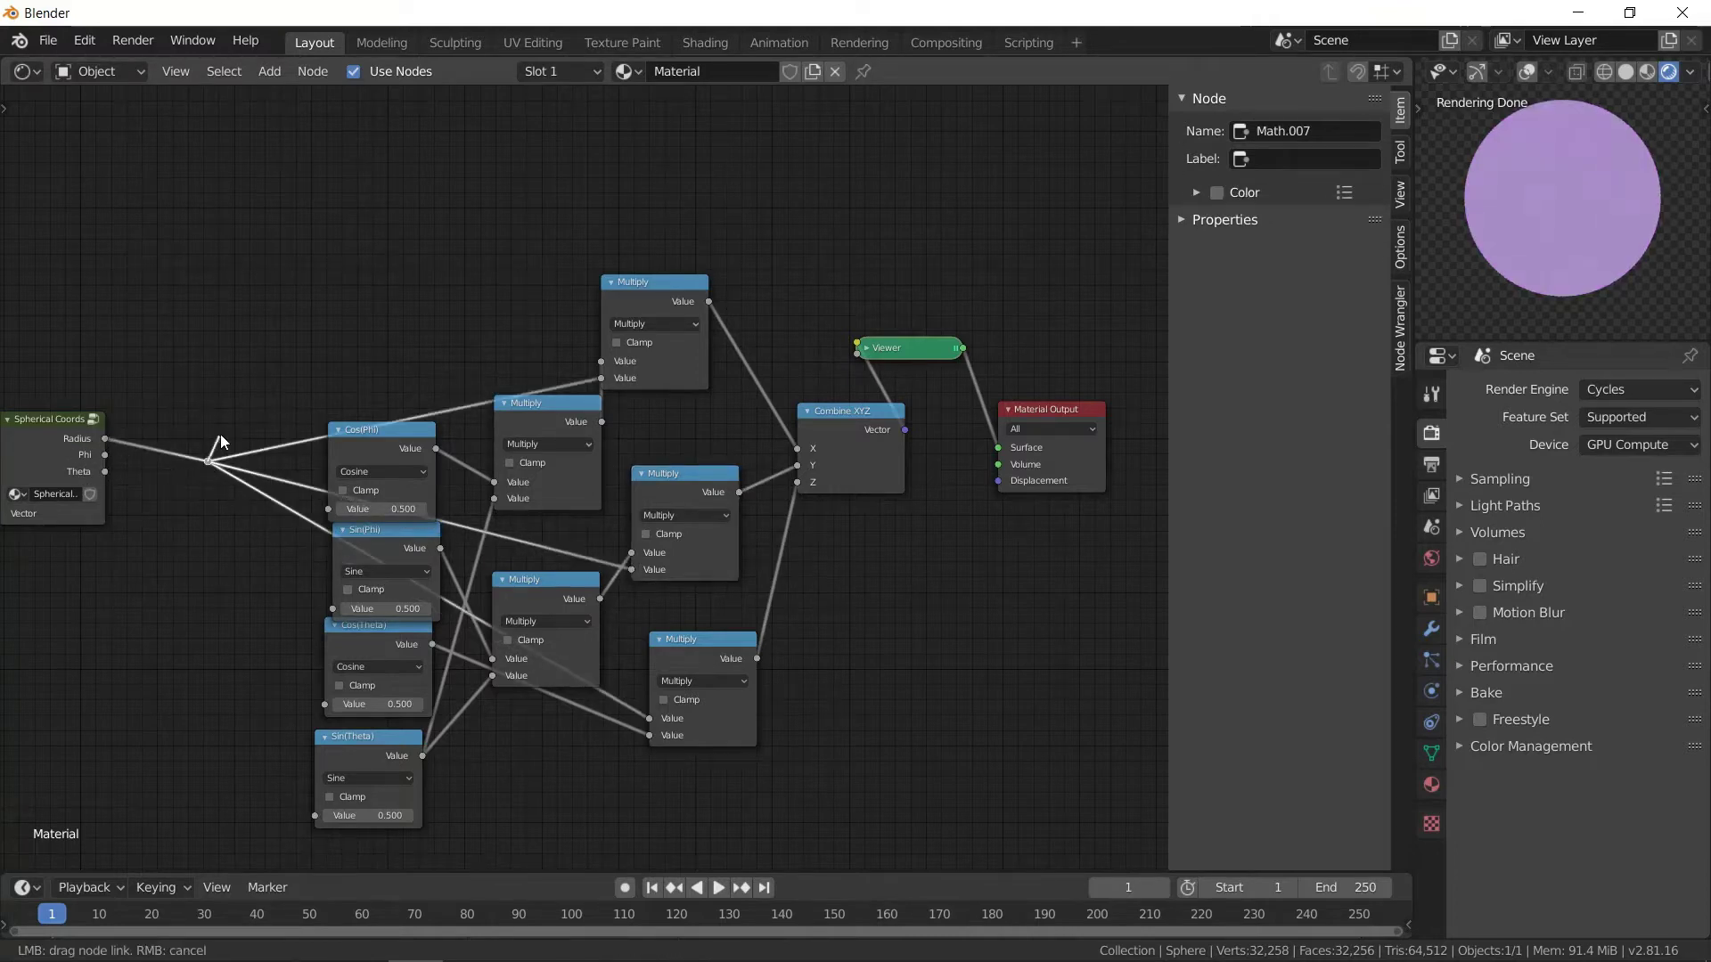
{"action": "left_click_drag", "start_coordinate": [207, 457], "coordinate": [704, 289]}
- Tidy the positions of the Multiply and trigonometric nodes and combine the conversion nodes into a node group
{"action": "left_click_drag", "start_coordinate": [685, 497], "coordinate": [706, 462]}
{"action": "left_click_drag", "start_coordinate": [703, 686], "coordinate": [712, 631]}
{"action": "left_click_drag", "start_coordinate": [553, 413], "coordinate": [548, 388]}
{"action": "left_click_drag", "start_coordinate": [377, 437], "coordinate": [375, 408]}
{"action": "left_click_drag", "start_coordinate": [377, 541], "coordinate": [371, 517]}
{"action": "key", "text": "ctrl+g"}
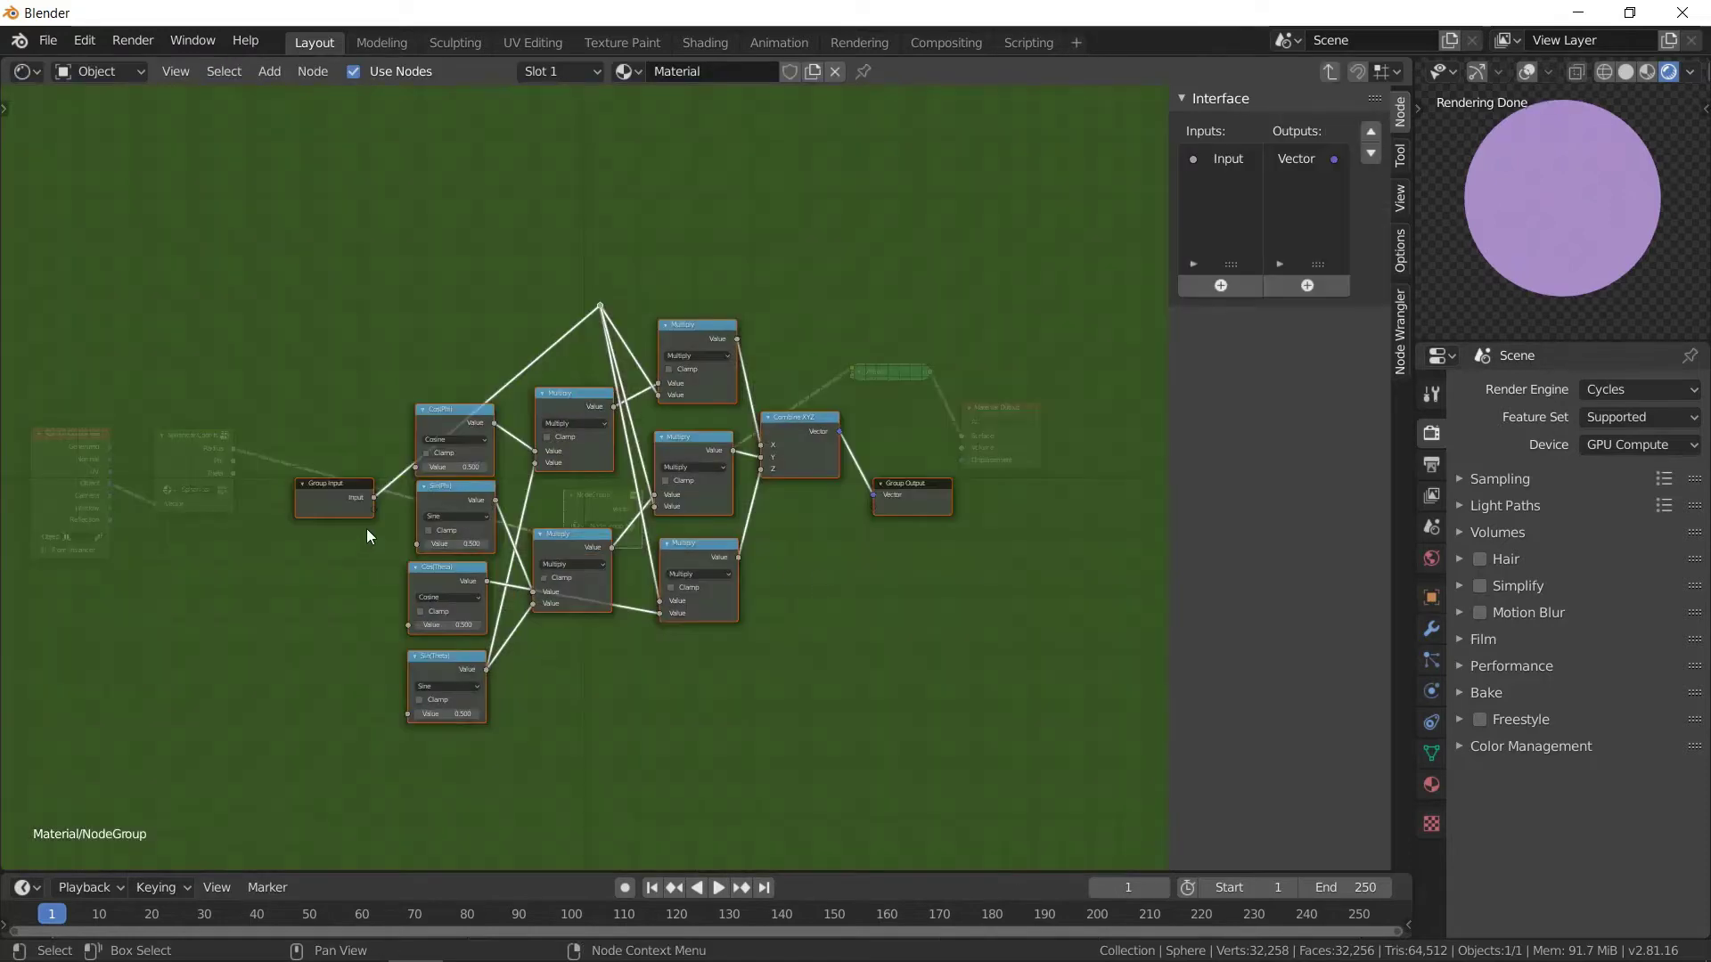
- Expose one new group input shared by Cos(Phi) and Sin(Phi), and another shared by Cos(Theta) and Sin(Theta)
{"action": "scroll", "coordinate": [367, 528], "scroll_direction": "up", "scroll_amount": 6}
{"action": "left_click_drag", "start_coordinate": [314, 461], "coordinate": [248, 528]}
{"action": "left_click_drag", "start_coordinate": [317, 585], "coordinate": [248, 529]}
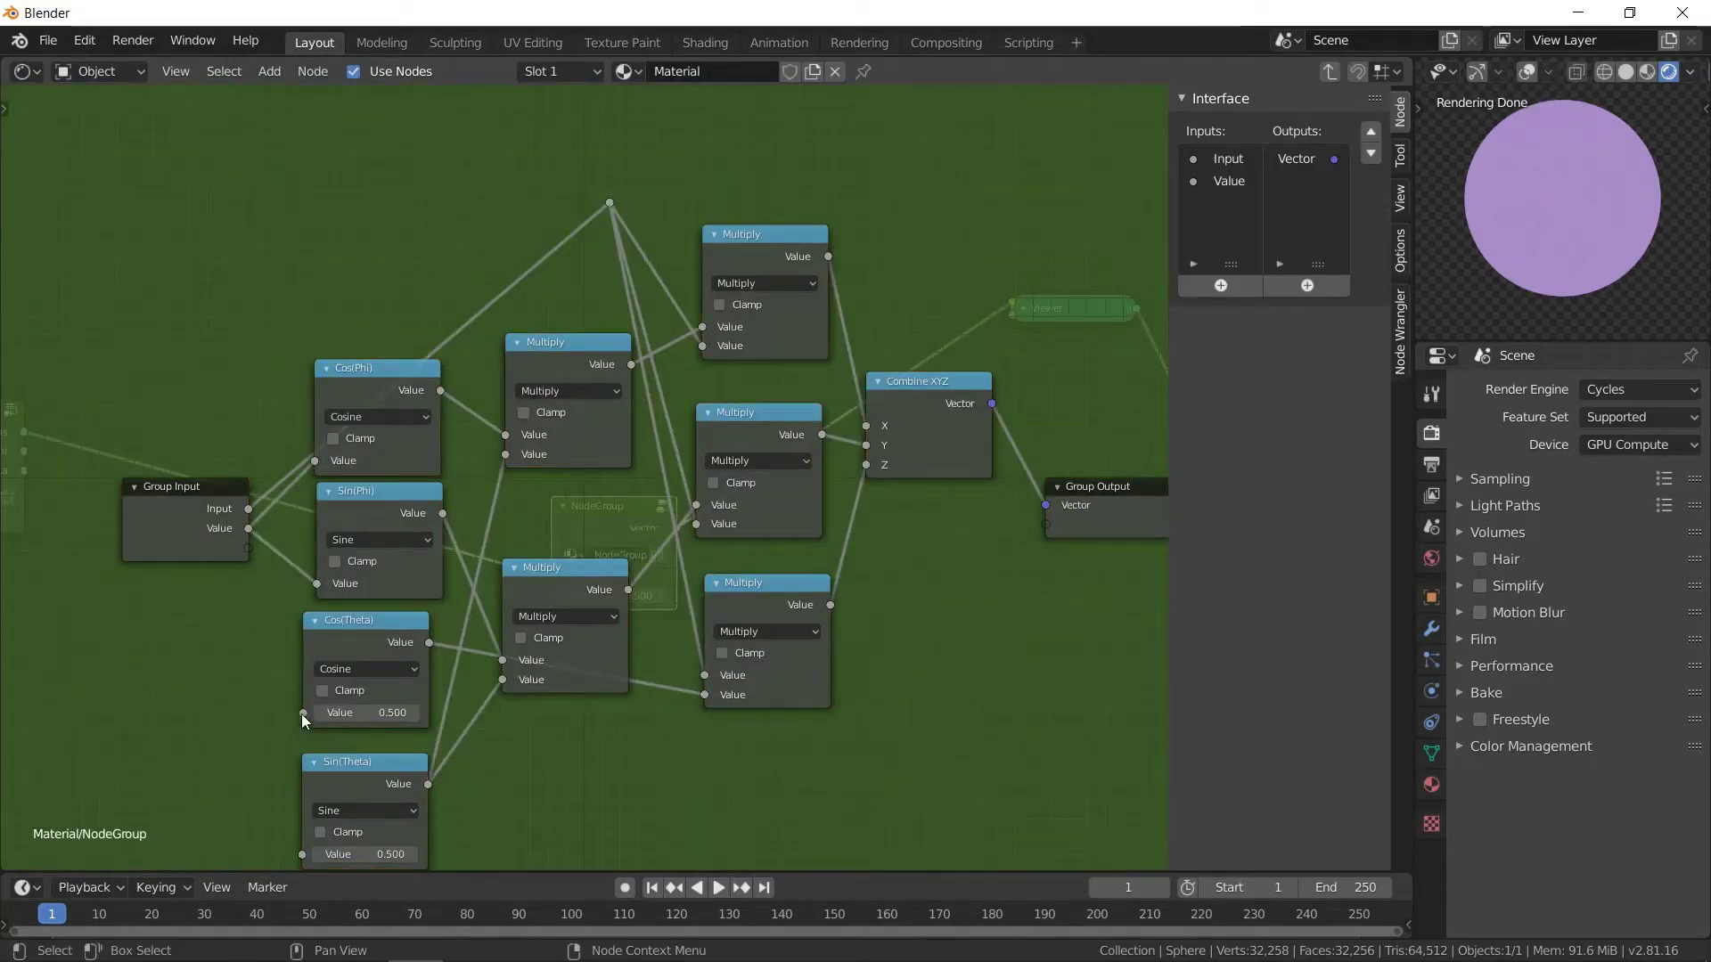
{"action": "left_click_drag", "start_coordinate": [303, 713], "coordinate": [248, 547]}
{"action": "middle_click_drag", "start_coordinate": [245, 747], "coordinate": [252, 639]}
{"action": "left_click_drag", "start_coordinate": [308, 746], "coordinate": [255, 440]}
- Rename the three group inputs Radius, Phi and Theta, and leave the group
{"action": "left_click", "coordinate": [228, 420]}
{"action": "double_click", "coordinate": [1228, 157]}
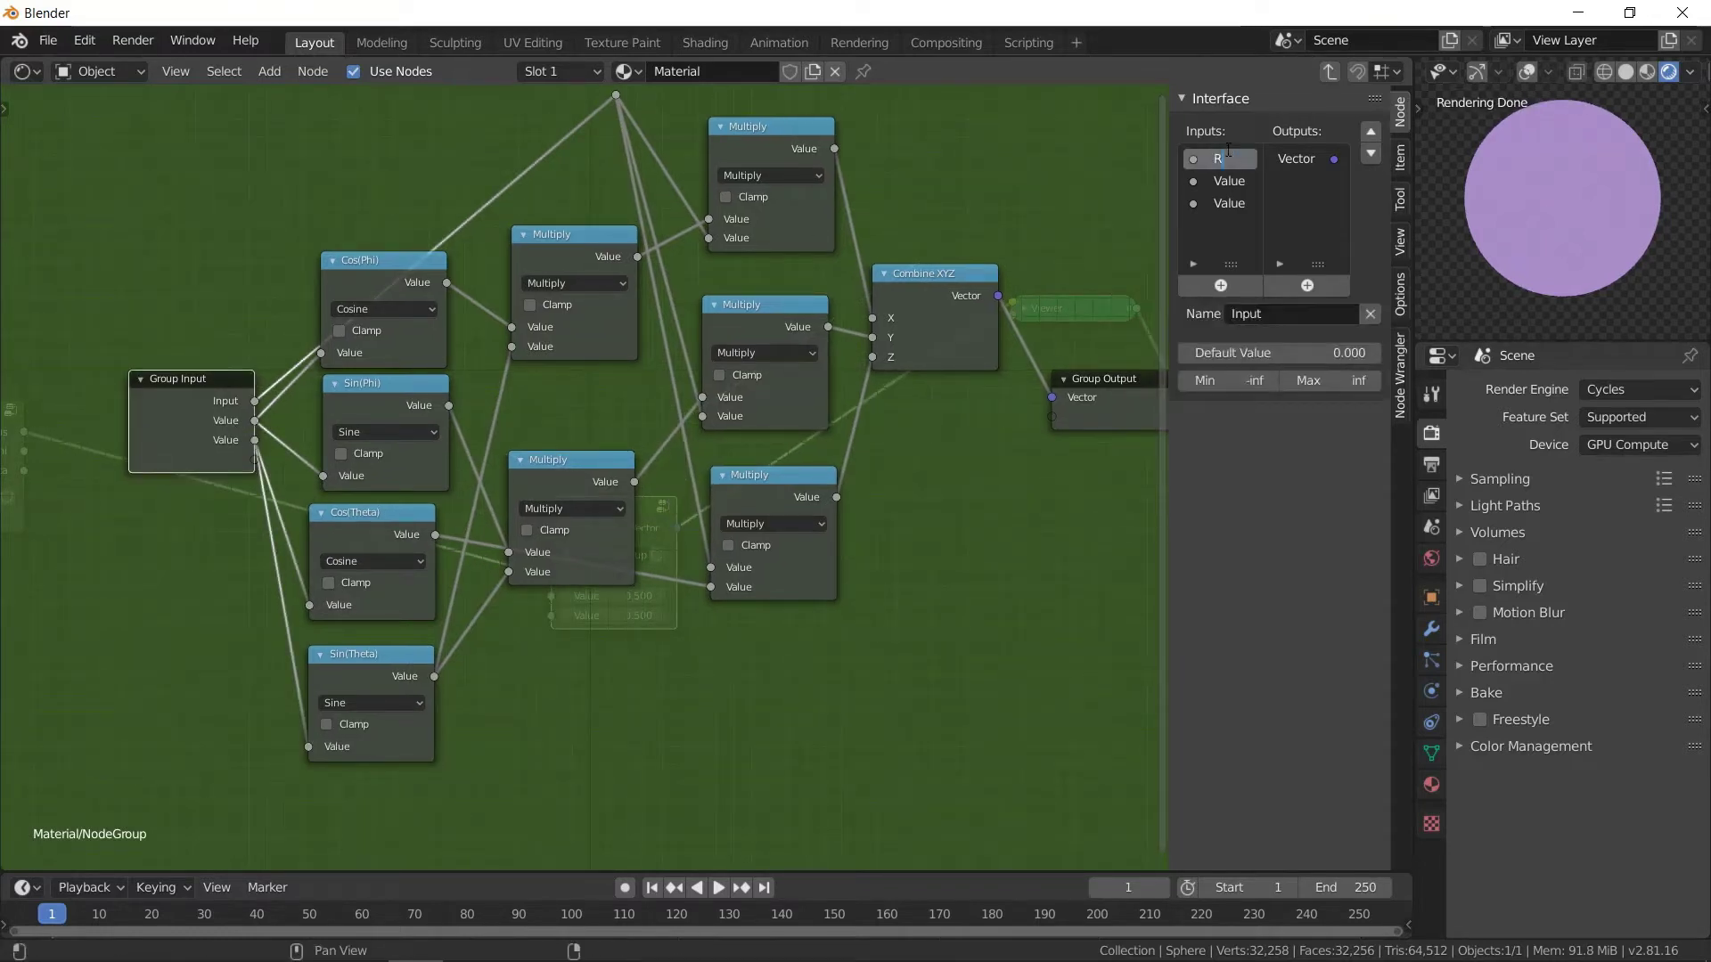
{"action": "type", "text": "Radius"}
{"action": "key", "text": "Return"}
{"action": "double_click", "coordinate": [1230, 181]}
{"action": "key", "text": "Return"}
{"action": "double_click", "coordinate": [1232, 203]}
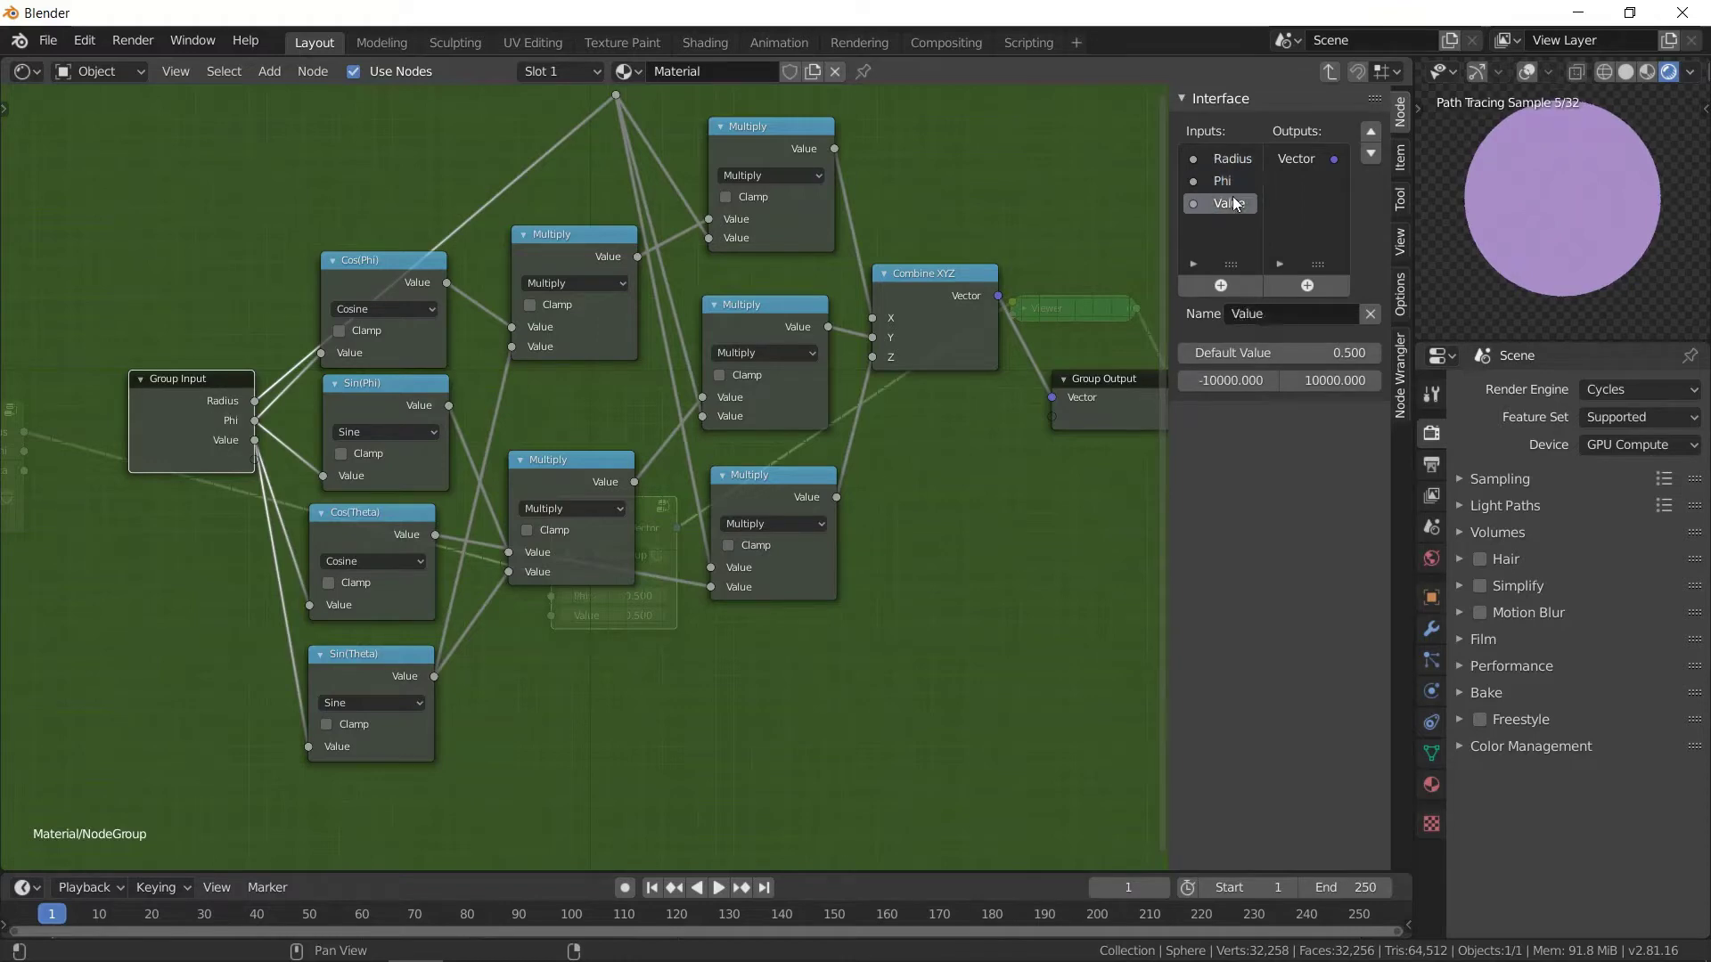
{"action": "type", "text": "Theta"}
{"action": "key", "text": "Return"}
{"action": "key", "text": "Tab"}
- Link the Radius, Phi and Theta outputs of Spherical Coords to the new group's matching inputs and reposition both group nodes
{"action": "left_click_drag", "start_coordinate": [609, 527], "coordinate": [490, 360]}
{"action": "scroll", "coordinate": [481, 365], "scroll_direction": "down", "scroll_amount": 3}
{"action": "right_click_drag", "start_coordinate": [89, 453], "coordinate": [520, 424], "text": "alt"}
{"action": "scroll", "coordinate": [478, 339], "scroll_direction": "up", "scroll_amount": 1}
{"action": "left_click_drag", "start_coordinate": [478, 339], "coordinate": [593, 331]}
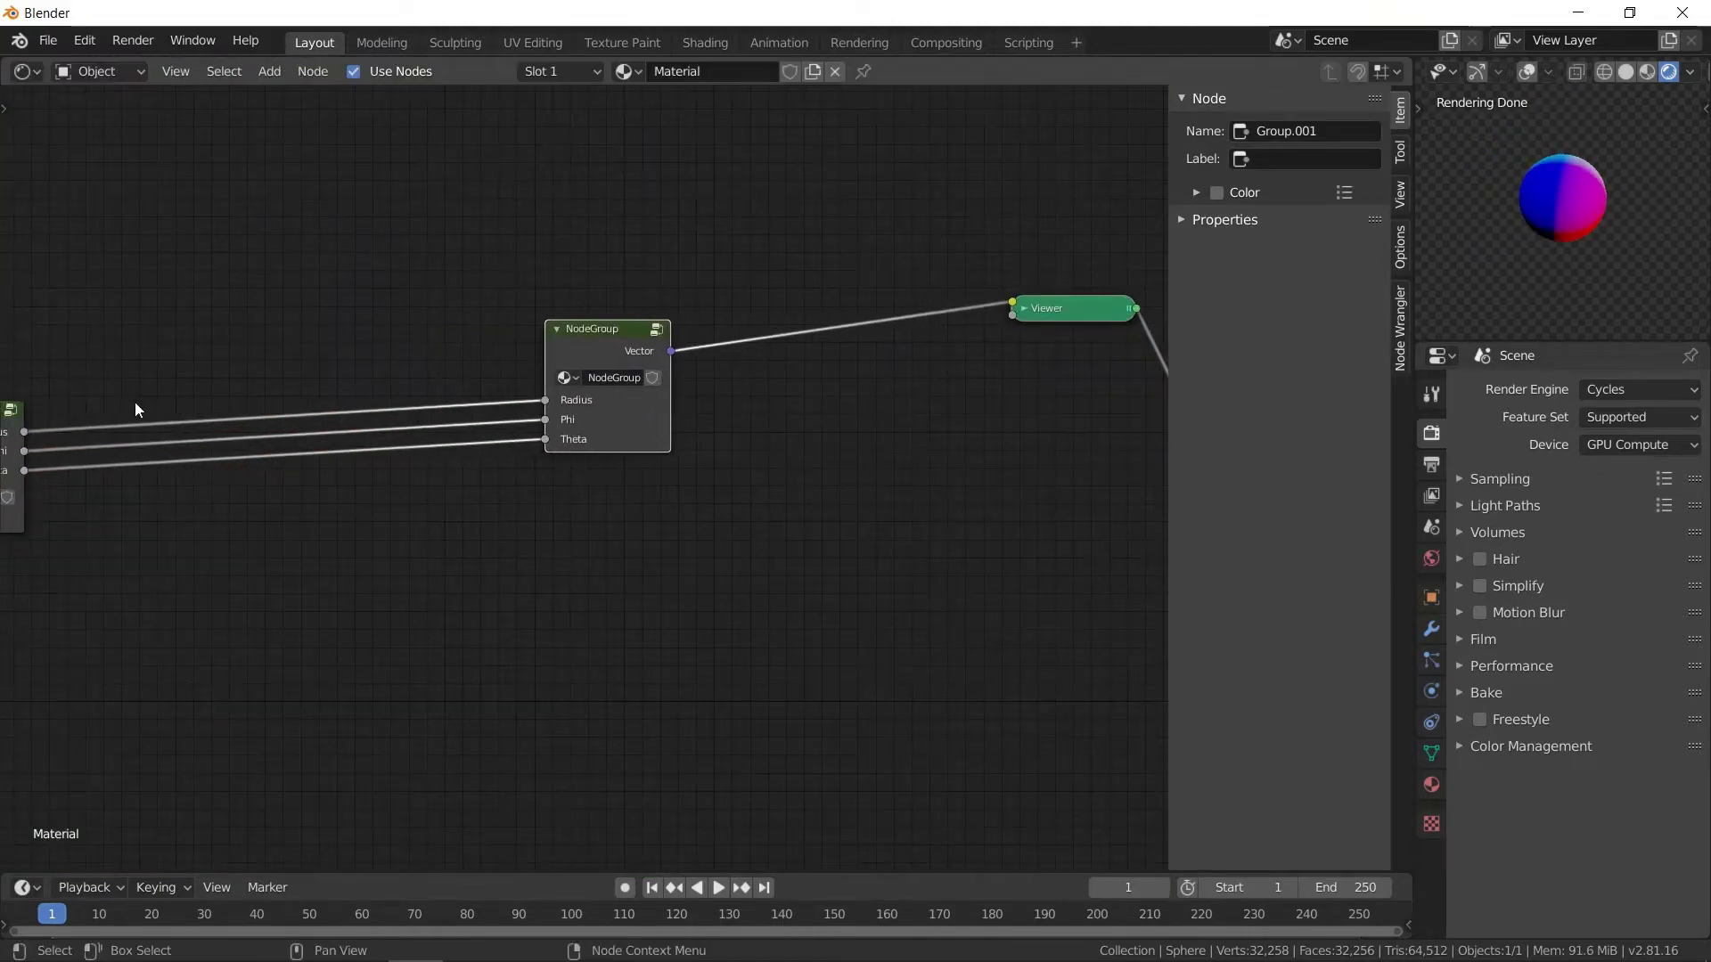
{"action": "scroll", "coordinate": [53, 421], "scroll_direction": "down", "scroll_amount": 3}
{"action": "left_click_drag", "start_coordinate": [74, 429], "coordinate": [301, 378]}
{"action": "scroll", "coordinate": [294, 388], "scroll_direction": "down", "scroll_amount": 5}
- Preview the Texture Coordinate output and the new node group's output on the sphere to compare them
{"action": "left_click", "coordinate": [145, 468]}
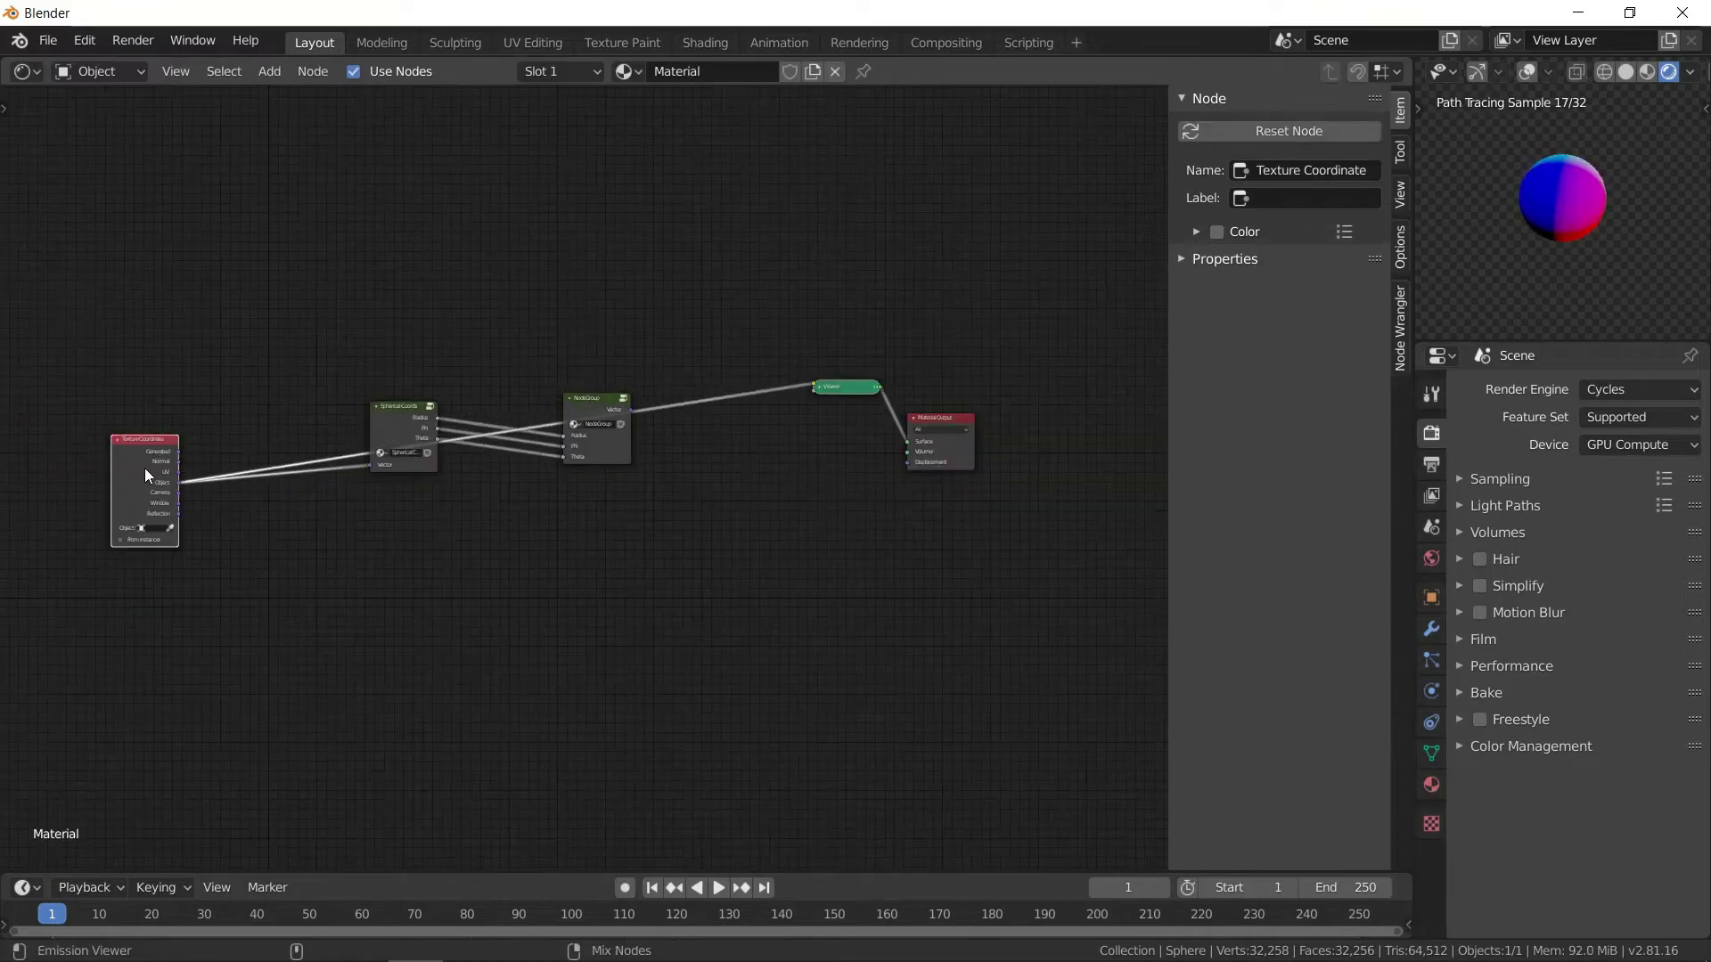
{"action": "left_click", "coordinate": [592, 402]}
{"action": "scroll", "coordinate": [441, 420], "scroll_direction": "up", "scroll_amount": 3}
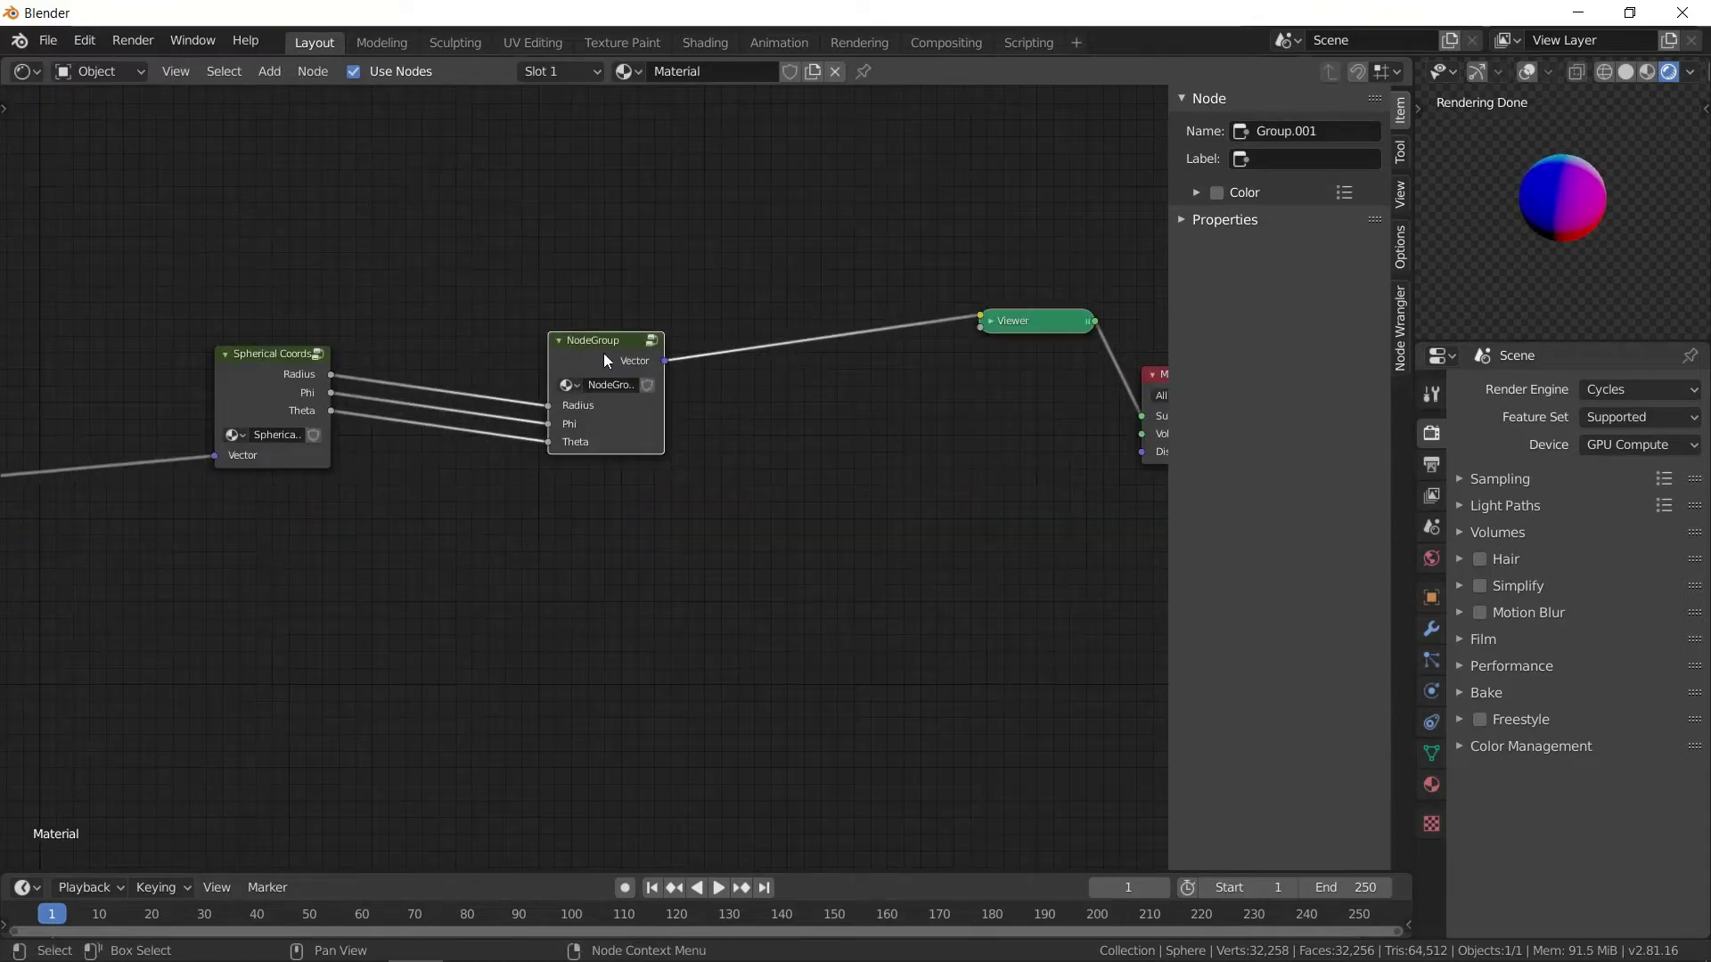
{"action": "scroll", "coordinate": [603, 355], "scroll_direction": "down", "scroll_amount": 3}
- Rename the NodeGroup data-block Cartesian Coords in the Modeling workspace and return to the Layout workspace
{"action": "left_click", "coordinate": [383, 42]}
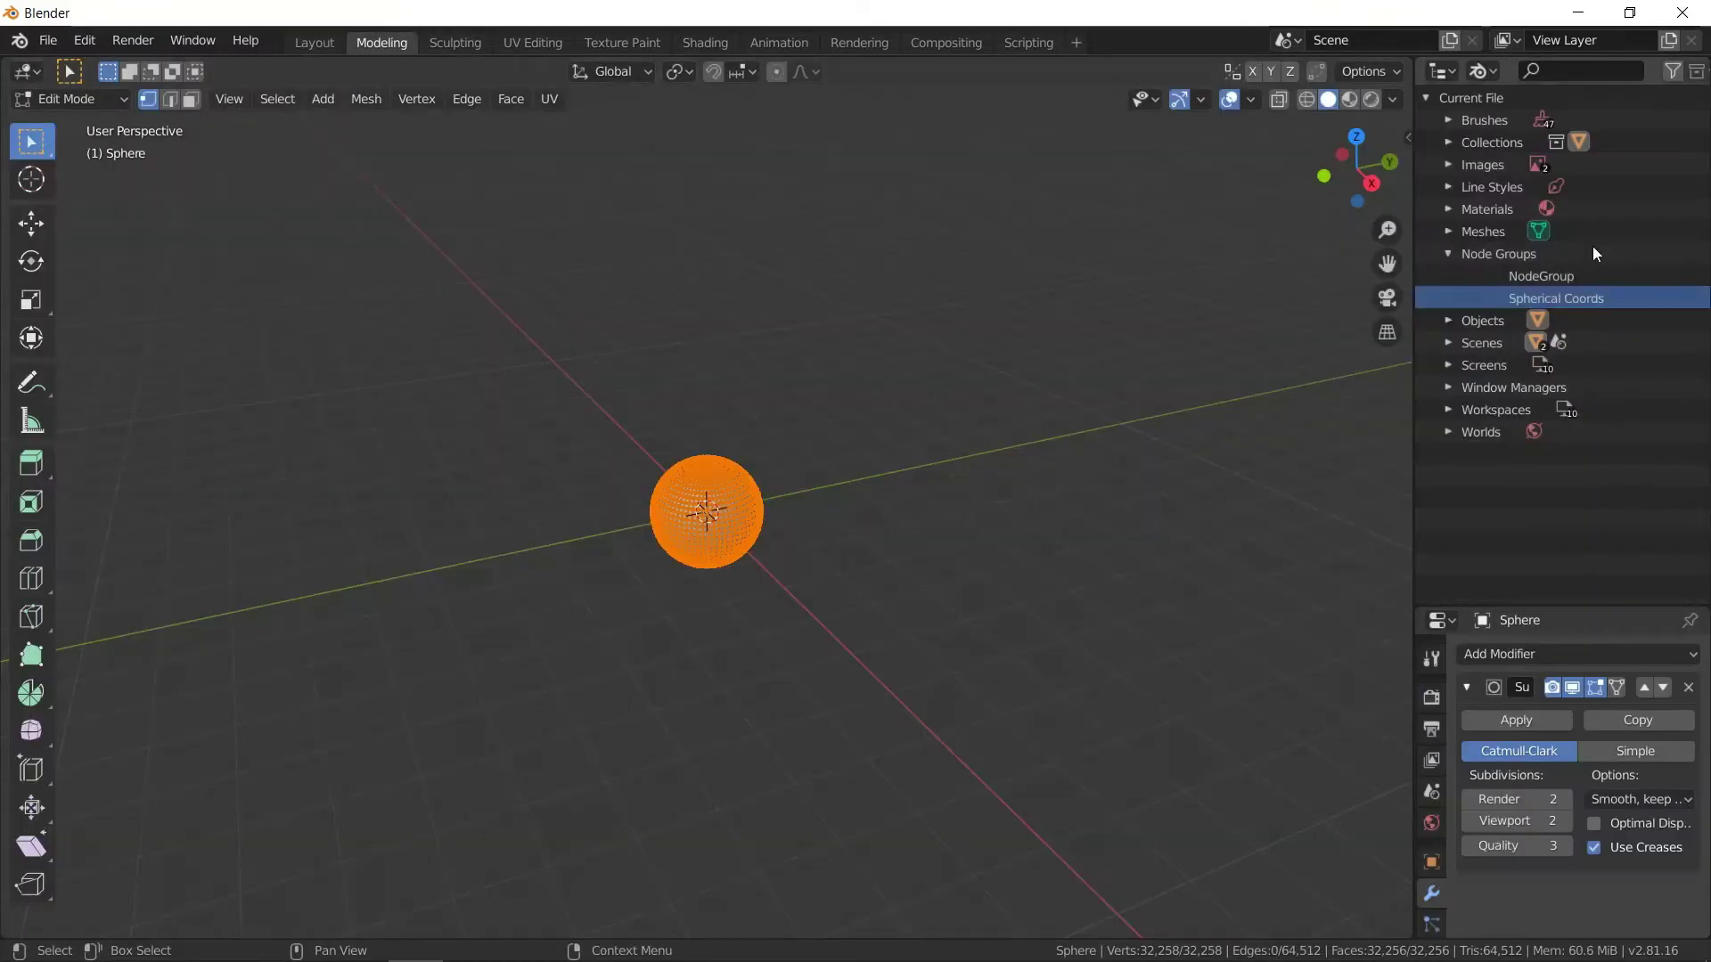
{"action": "double_click", "coordinate": [1552, 277]}
{"action": "type", "text": "Cartesian Coords"}
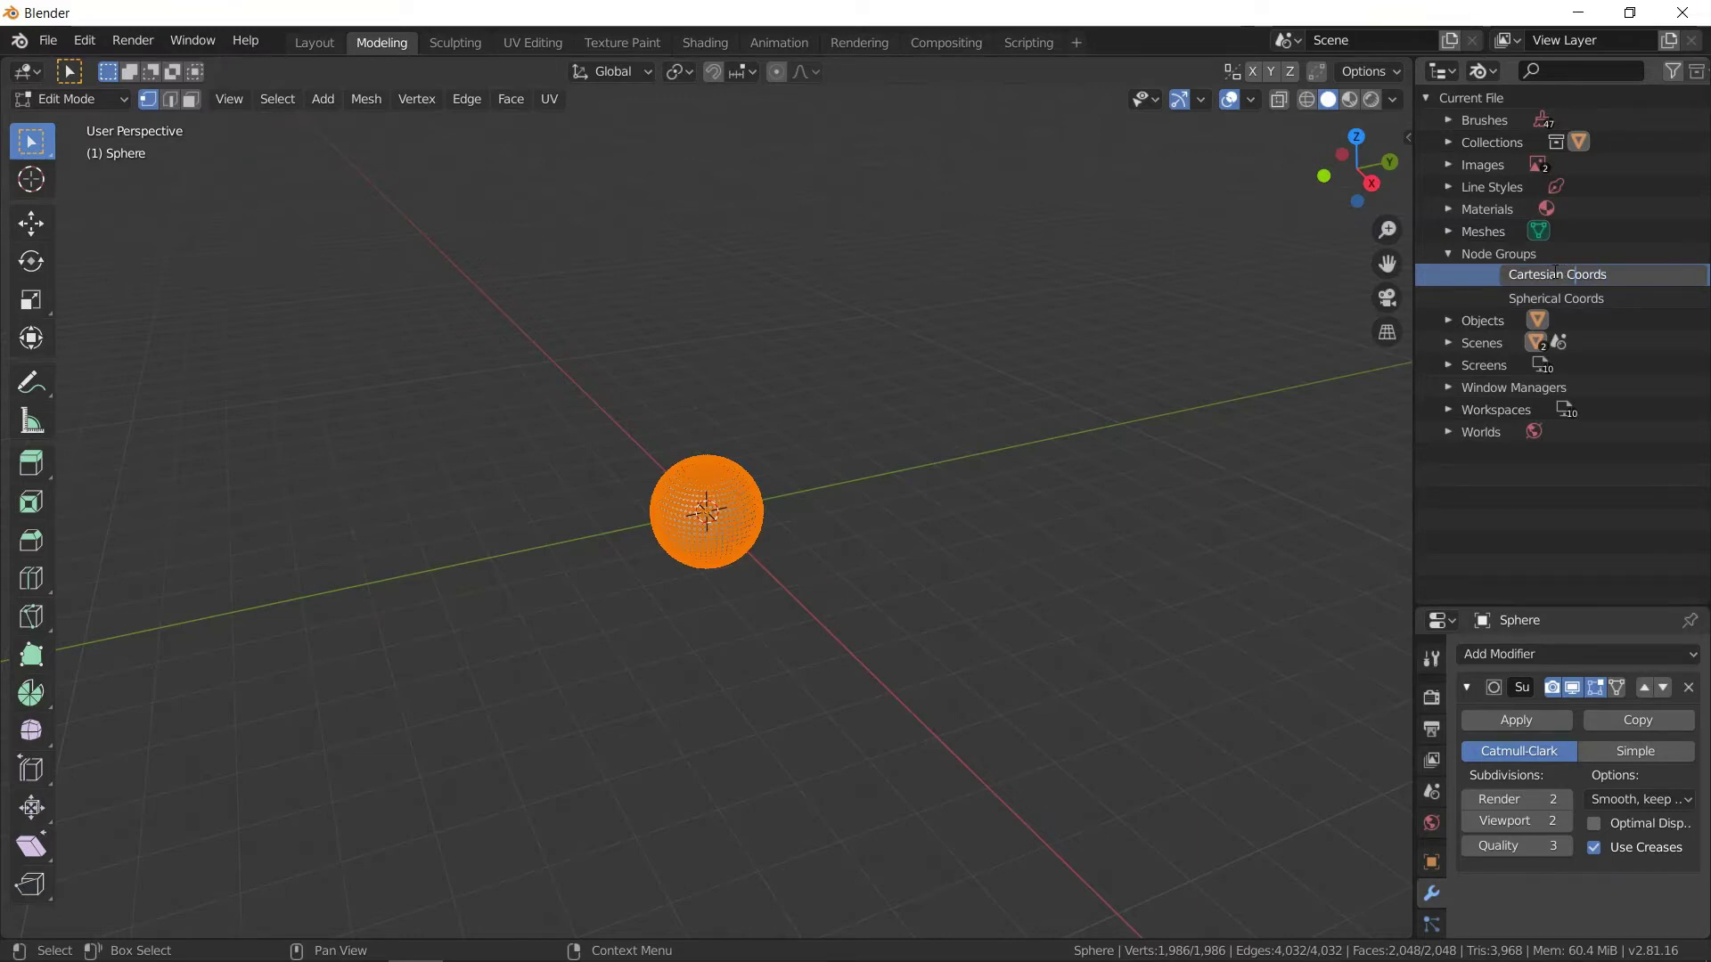
{"action": "left_click", "coordinate": [319, 43]}
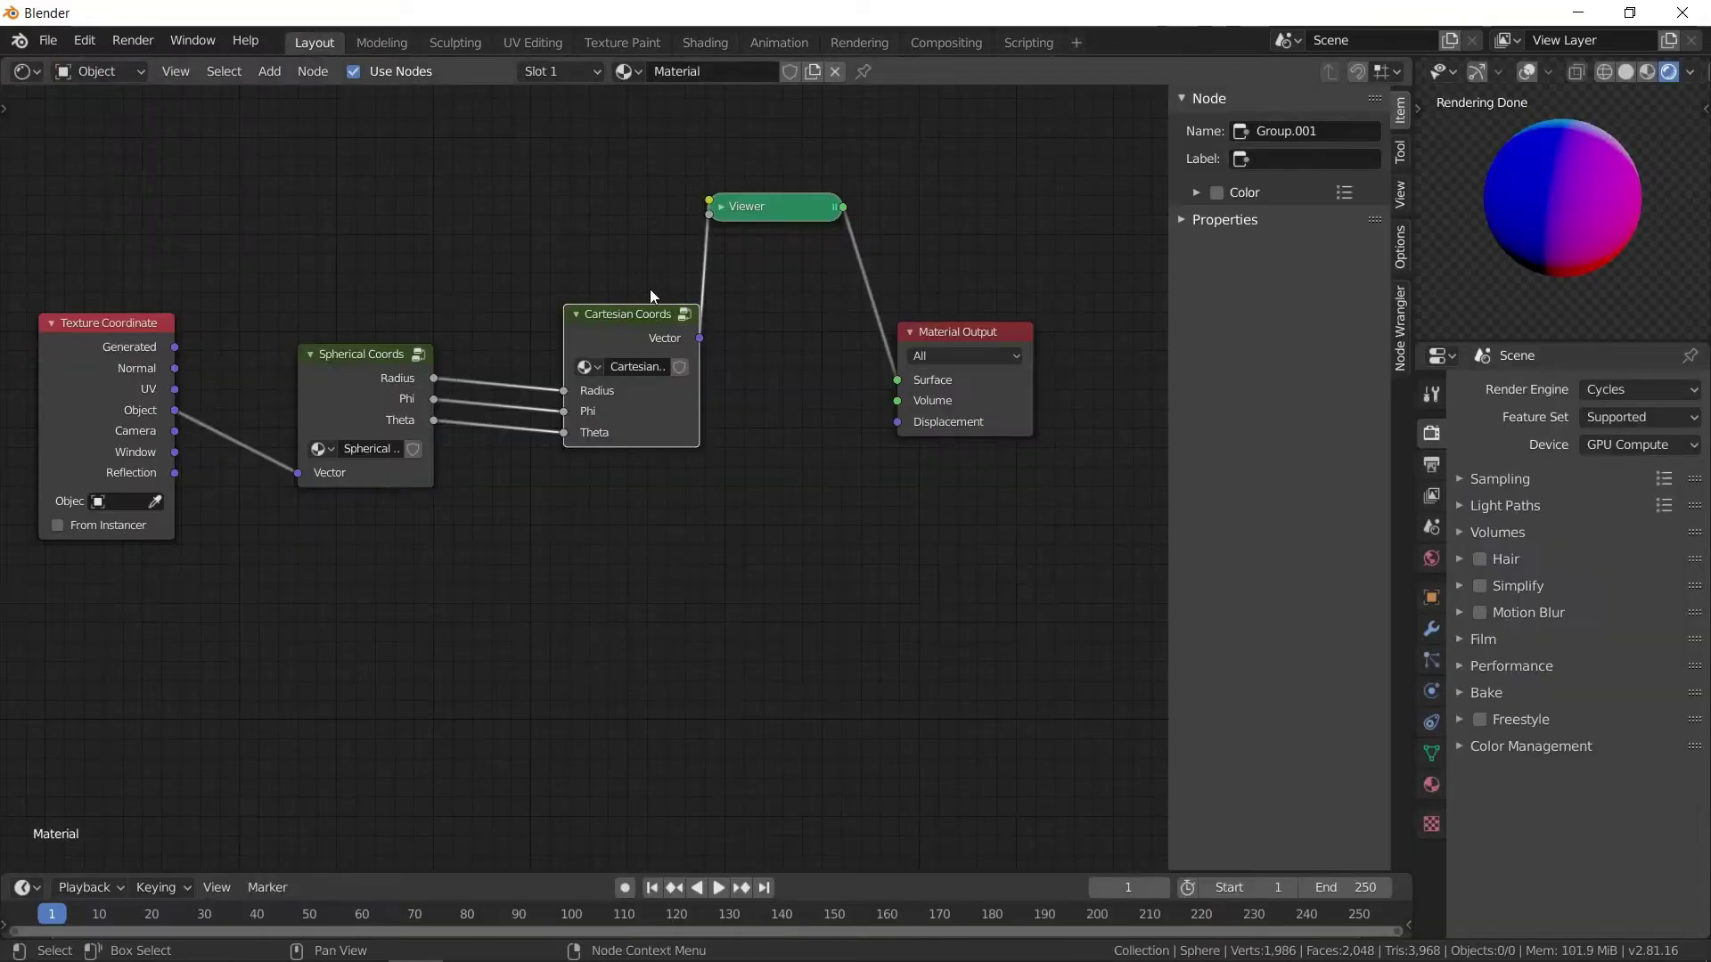
- Connect the Vector output of Cartesian Coords to the Material Output's Displacement and delete the Viewer node
{"action": "left_click_drag", "start_coordinate": [647, 314], "coordinate": [664, 324]}
{"action": "left_click_drag", "start_coordinate": [953, 333], "coordinate": [1032, 310]}
{"action": "left_click", "coordinate": [672, 335]}
{"action": "left_click_drag", "start_coordinate": [717, 349], "coordinate": [984, 403]}
{"action": "left_click", "coordinate": [795, 217]}
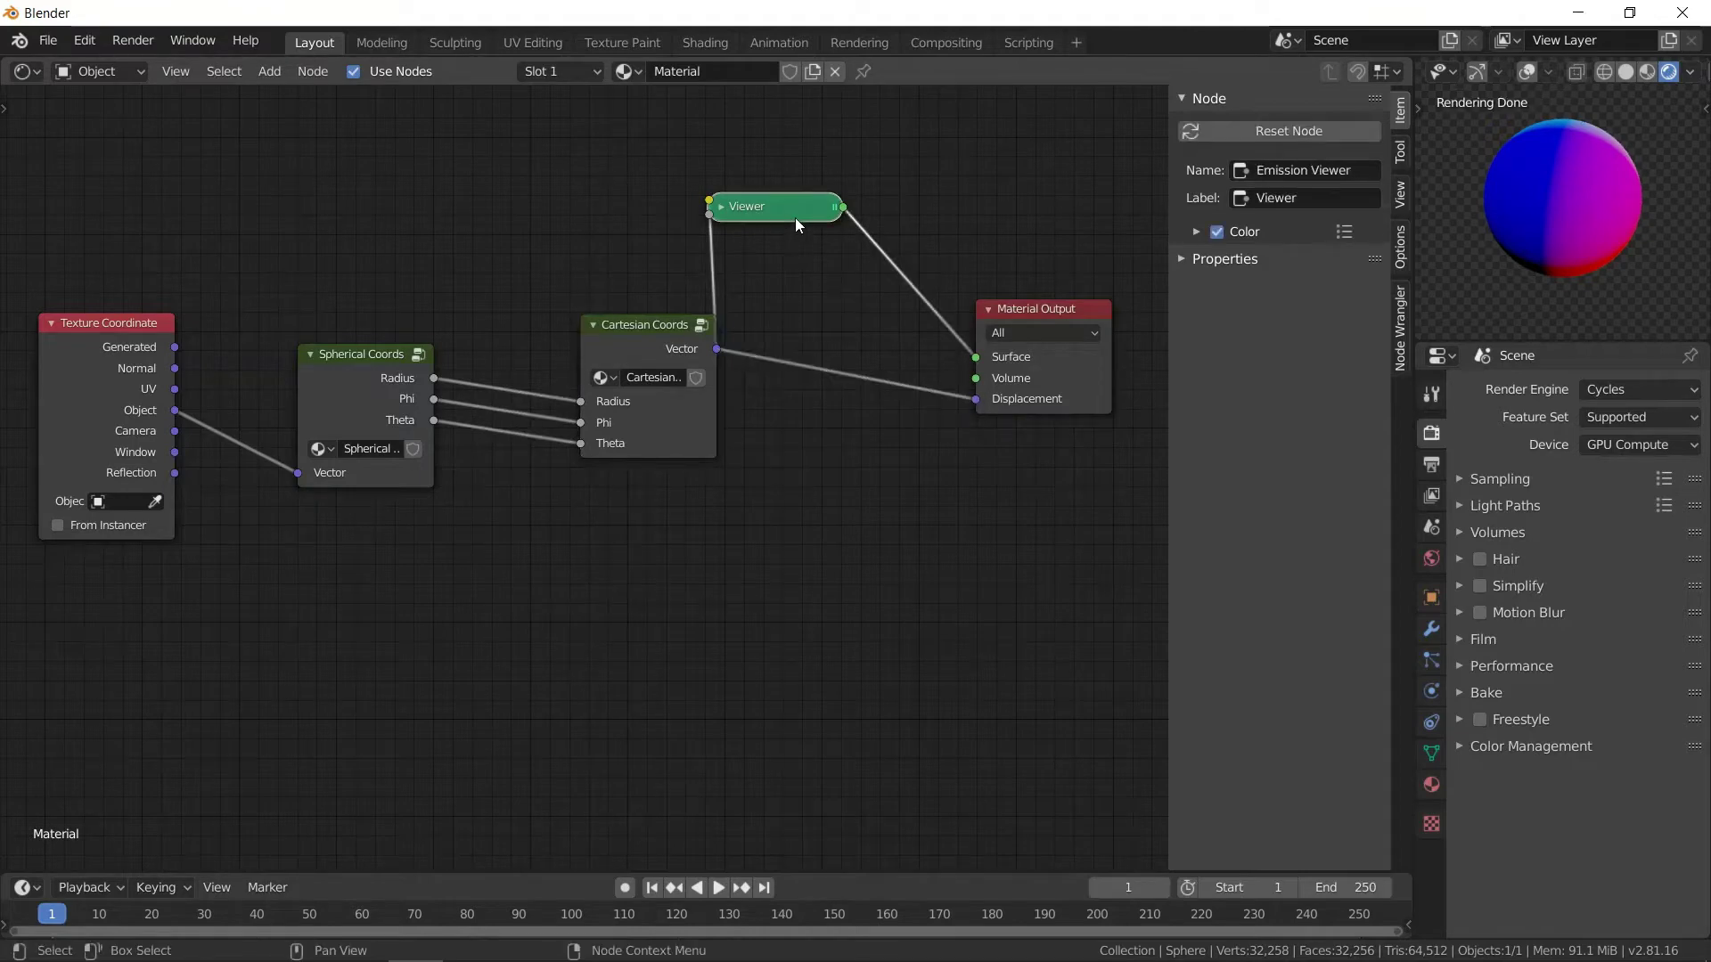
{"action": "key", "text": "x"}
{"action": "left_click", "coordinate": [1034, 306]}
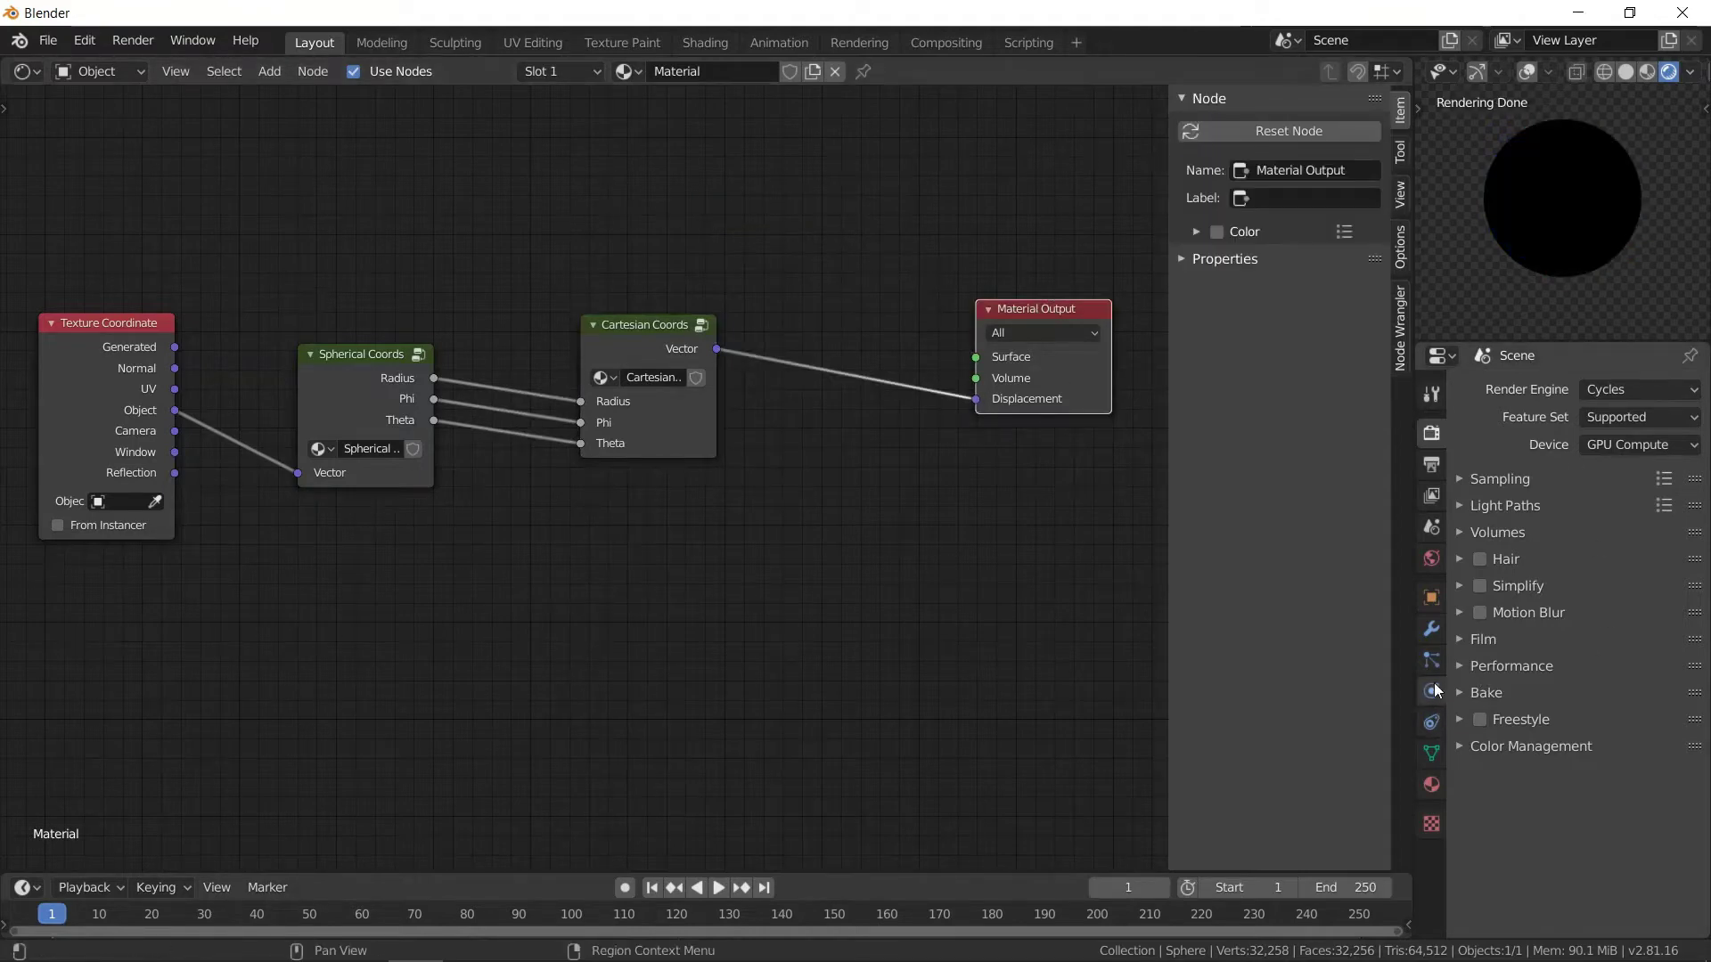
- Set the material's surface displacement method to Displacement and Bump
{"action": "left_click", "coordinate": [1431, 784]}
{"action": "left_click", "coordinate": [1518, 777]}
{"action": "scroll", "coordinate": [1645, 818], "scroll_direction": "down", "scroll_amount": 4}
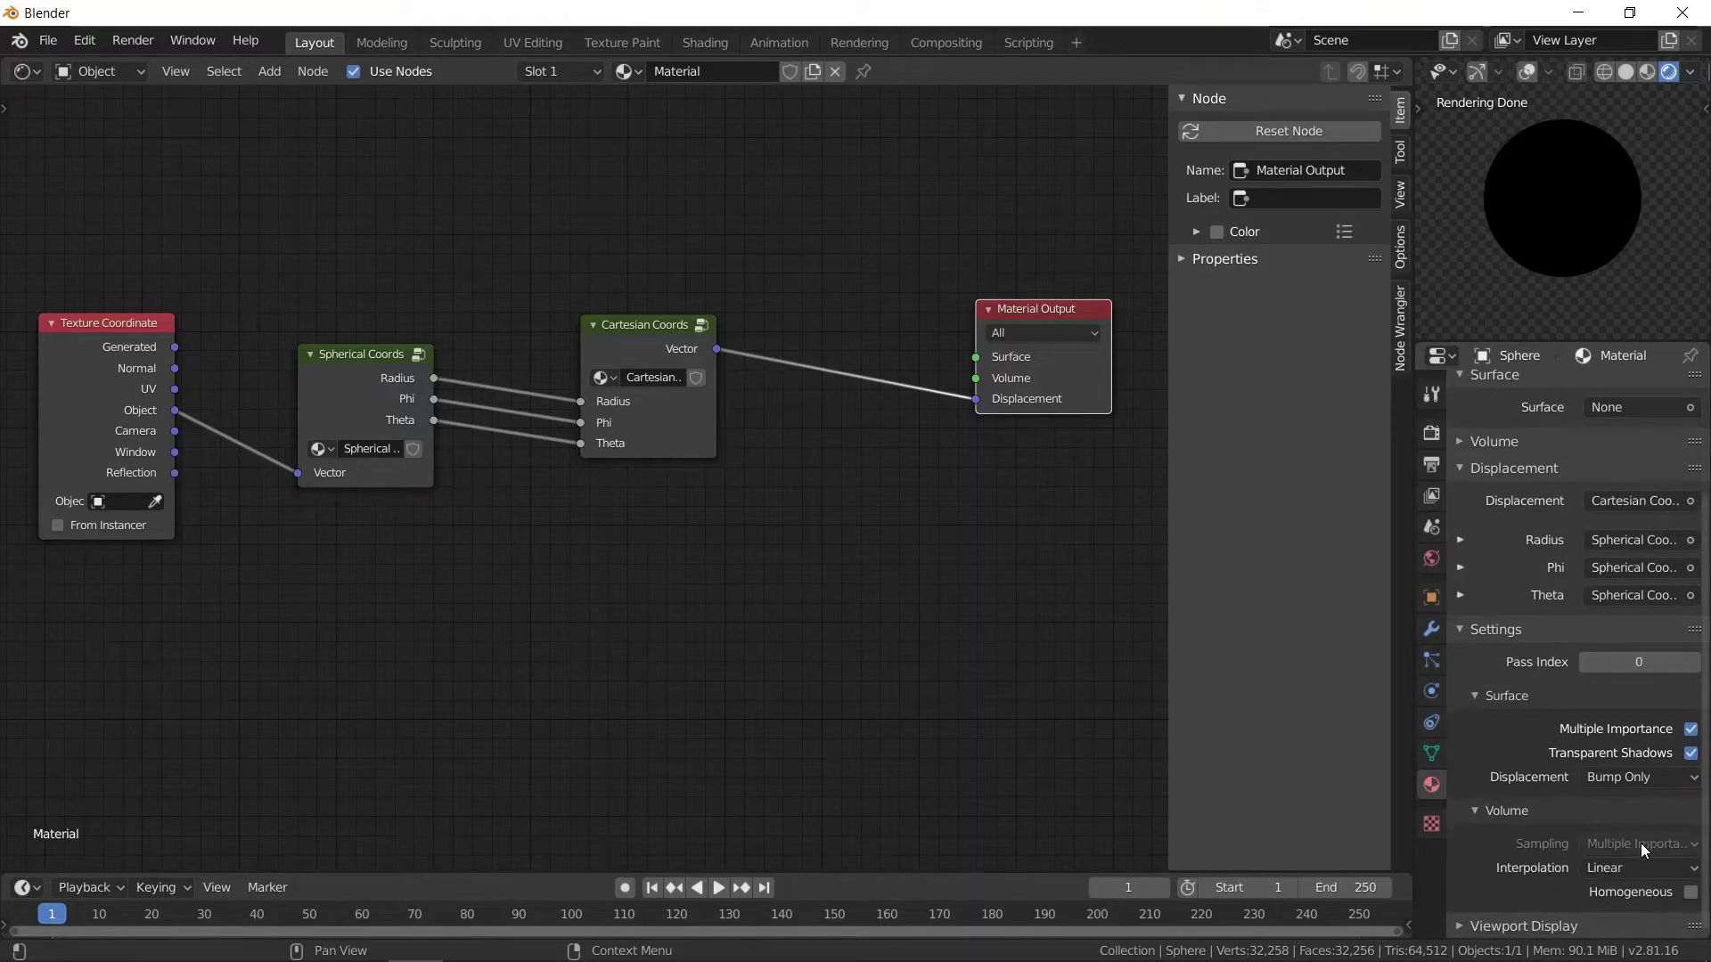
{"action": "left_click", "coordinate": [1633, 777]}
{"action": "left_click", "coordinate": [1611, 854]}
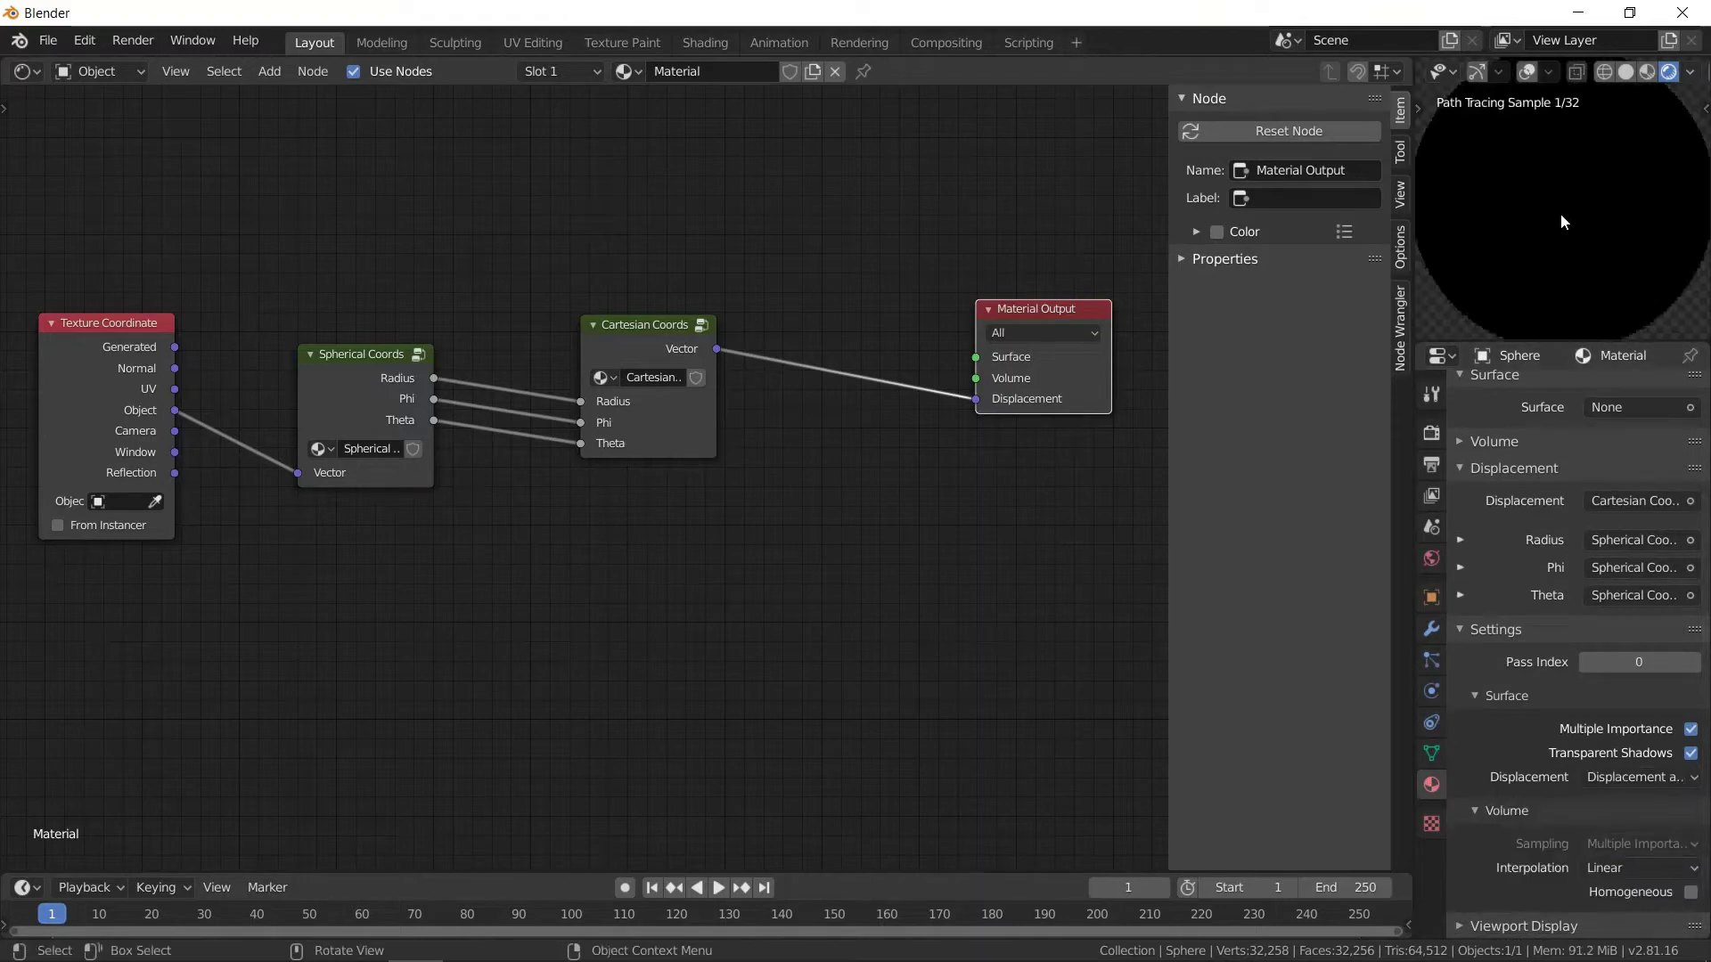
{"action": "scroll", "coordinate": [1522, 393], "scroll_direction": "up", "scroll_amount": 4}
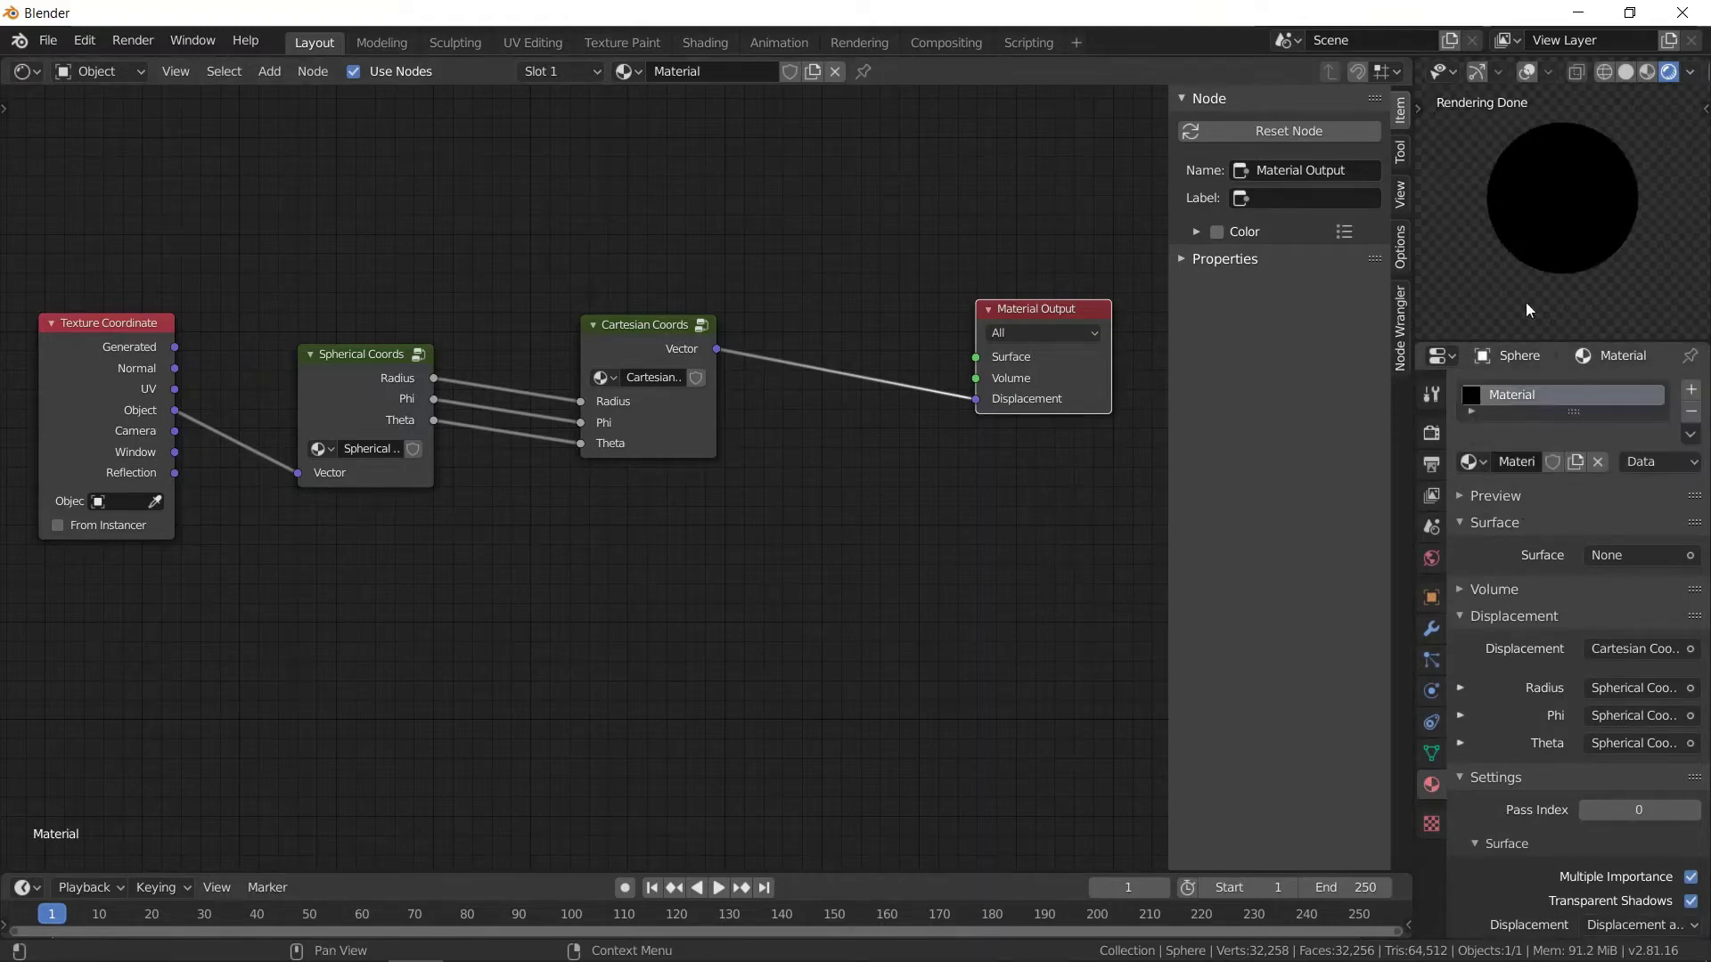
{"action": "key", "text": "s"}
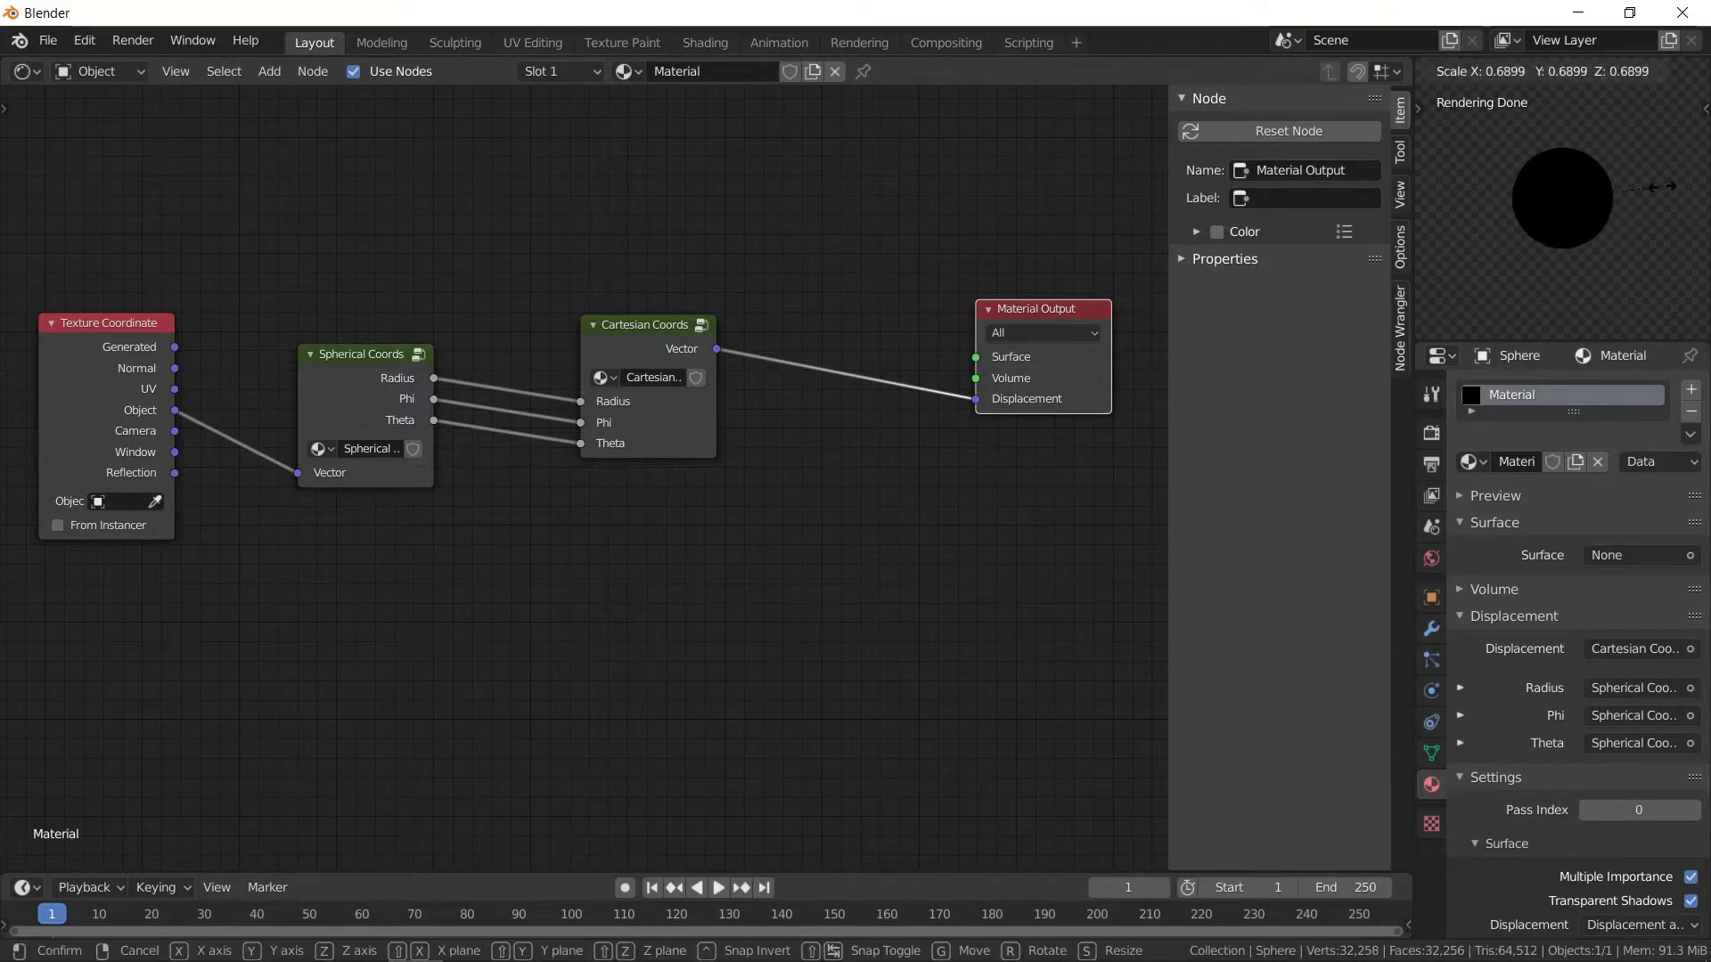
{"action": "right_click", "coordinate": [1662, 187]}
- Move Material Output and Cartesian Coords farther away from Spherical Coords to make room between the groups
{"action": "scroll", "coordinate": [557, 441], "scroll_direction": "up", "scroll_amount": 3}
{"action": "scroll", "coordinate": [540, 456], "scroll_direction": "down", "scroll_amount": 2}
{"action": "scroll", "coordinate": [622, 298], "scroll_direction": "down", "scroll_amount": 3}
{"action": "left_click_drag", "start_coordinate": [1013, 324], "coordinate": [1105, 304]}
{"action": "left_click_drag", "start_coordinate": [644, 338], "coordinate": [742, 336]}
- Add a Math node set to Sine, feed it Phi from Spherical Coords, and connect it to the Radius input of Cartesian Coords
{"action": "key", "text": "shift+a"}
{"action": "mouse_move", "coordinate": [535, 262]}
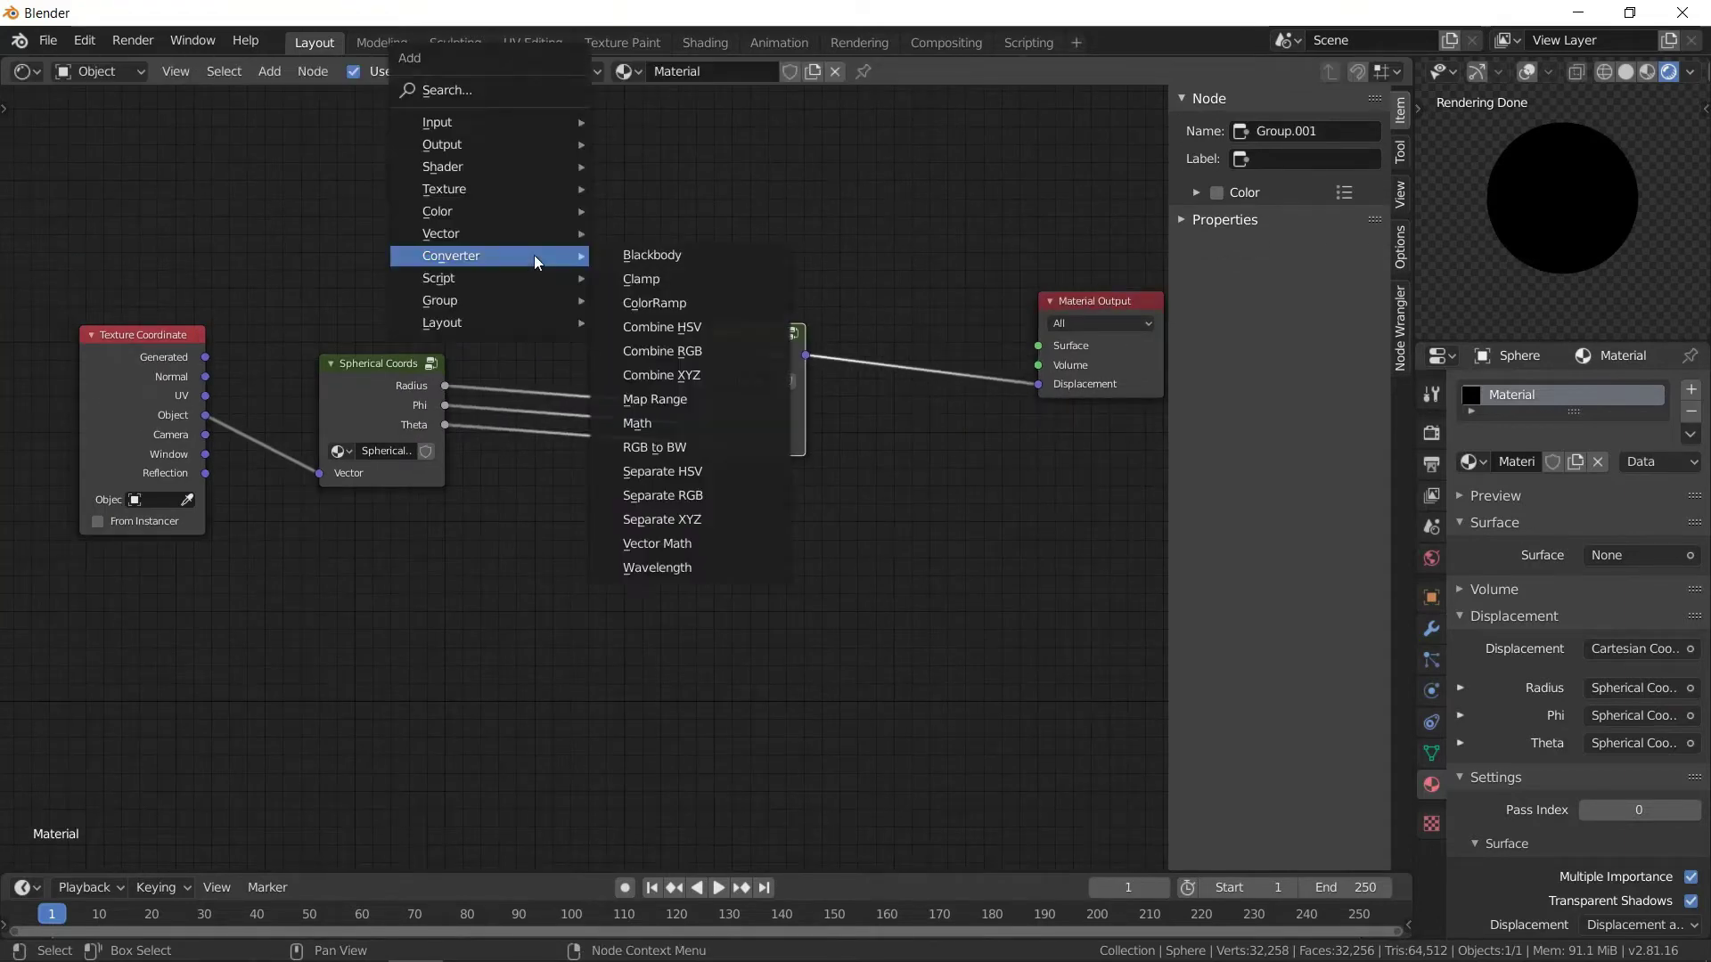
{"action": "left_click", "coordinate": [629, 425]}
{"action": "left_click", "coordinate": [508, 174]}
{"action": "left_click", "coordinate": [560, 210]}
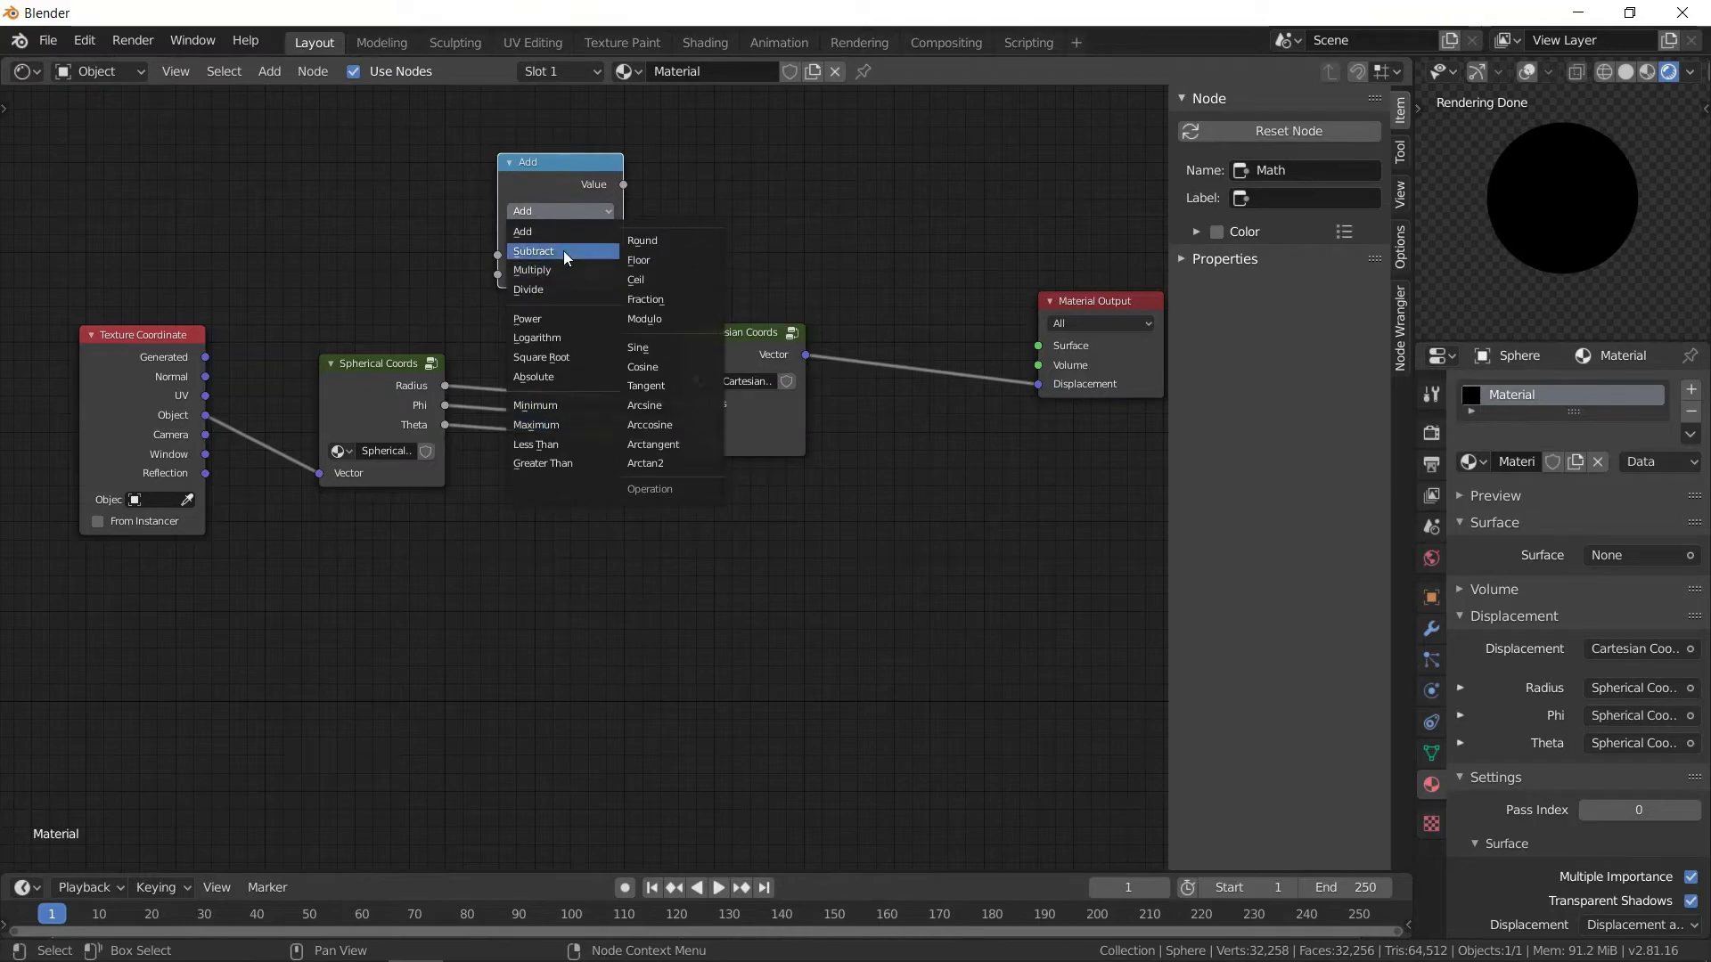
{"action": "left_click", "coordinate": [659, 348]}
{"action": "left_click_drag", "start_coordinate": [558, 174], "coordinate": [575, 234]}
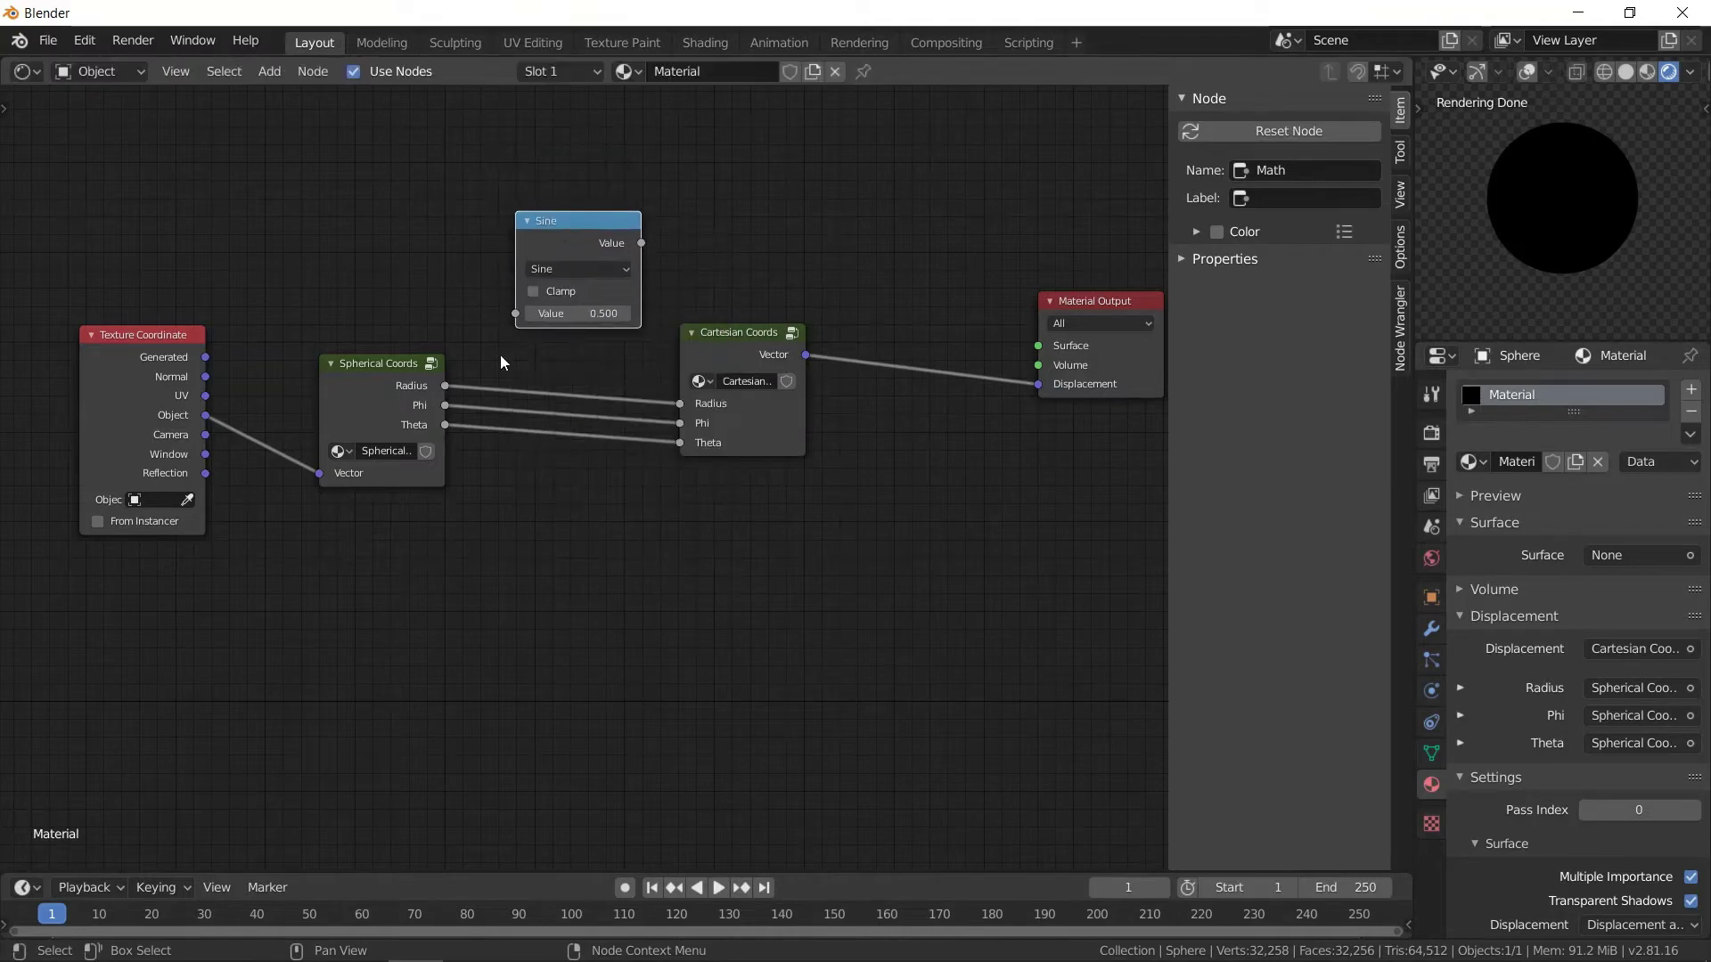
{"action": "left_click_drag", "start_coordinate": [445, 405], "coordinate": [515, 318]}
{"action": "left_click_drag", "start_coordinate": [579, 223], "coordinate": [681, 403]}
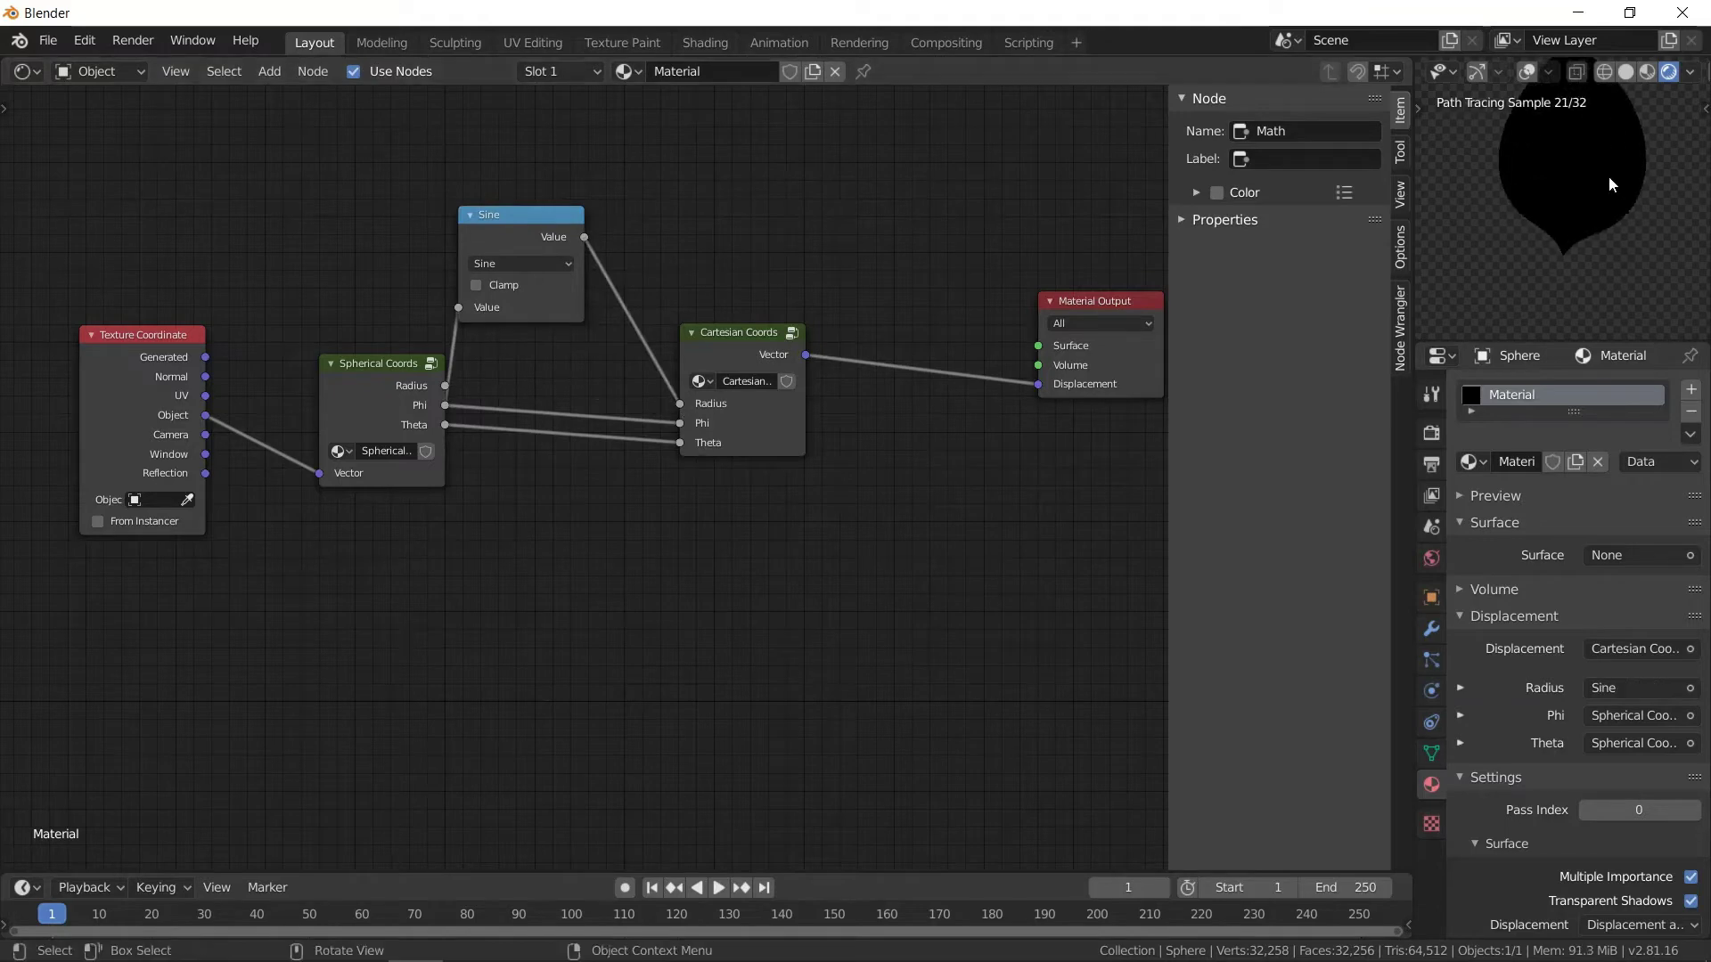
- Insert a copy of the Sine node between Phi of Spherical Coords and the original Sine, and set the copy to Multiply
{"action": "left_click_drag", "start_coordinate": [510, 231], "coordinate": [593, 239]}
{"action": "key", "text": "shift+a"}
{"action": "mouse_move", "coordinate": [411, 240]}
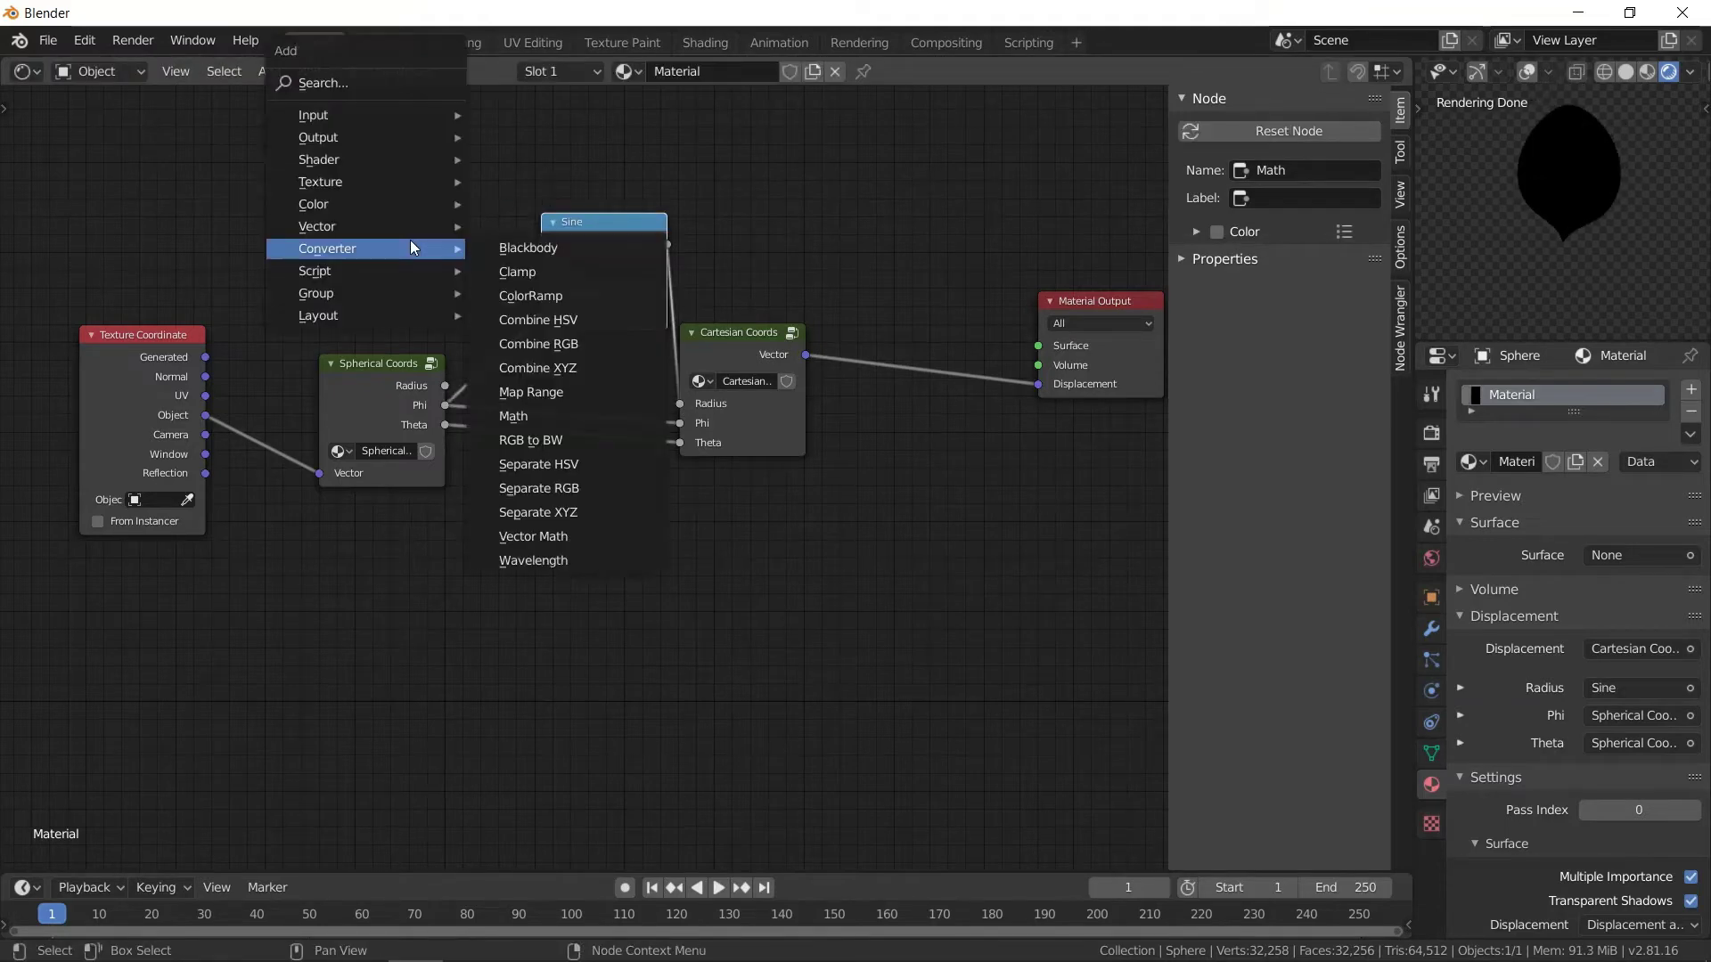
{"action": "key", "text": "Escape"}
{"action": "key", "text": "Escape"}
{"action": "key", "text": "shift+d"}
{"action": "left_click", "coordinate": [591, 255]}
{"action": "left_click", "coordinate": [584, 308]}
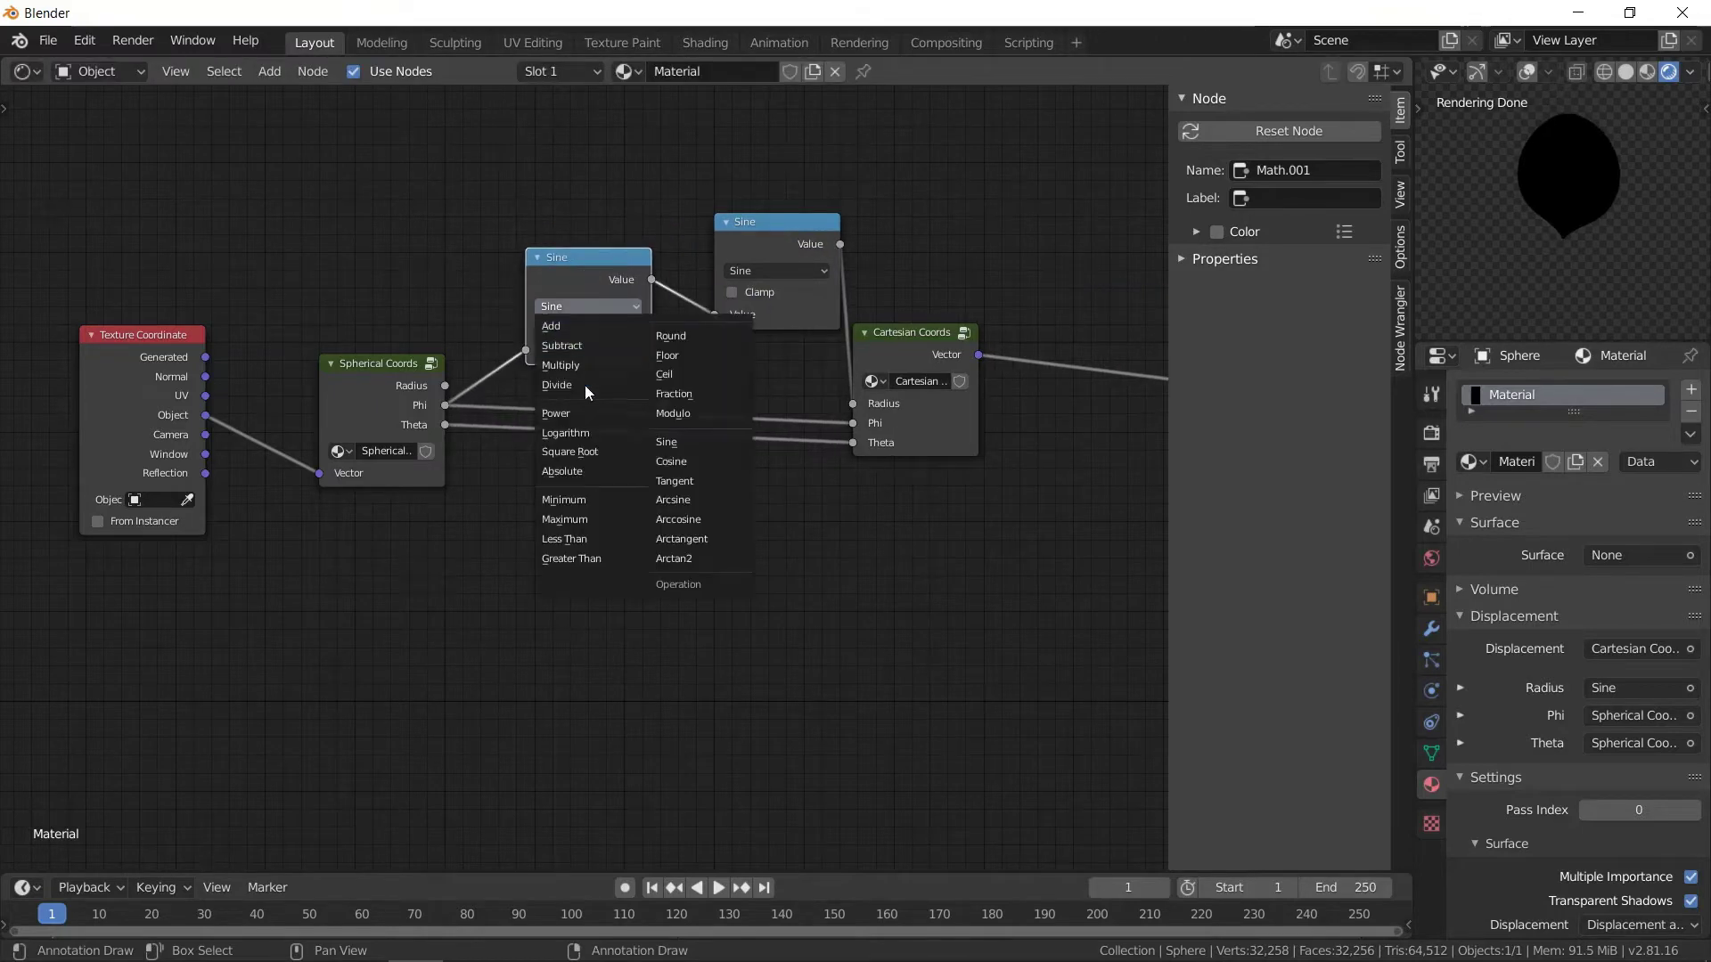
{"action": "left_click", "coordinate": [591, 364]}
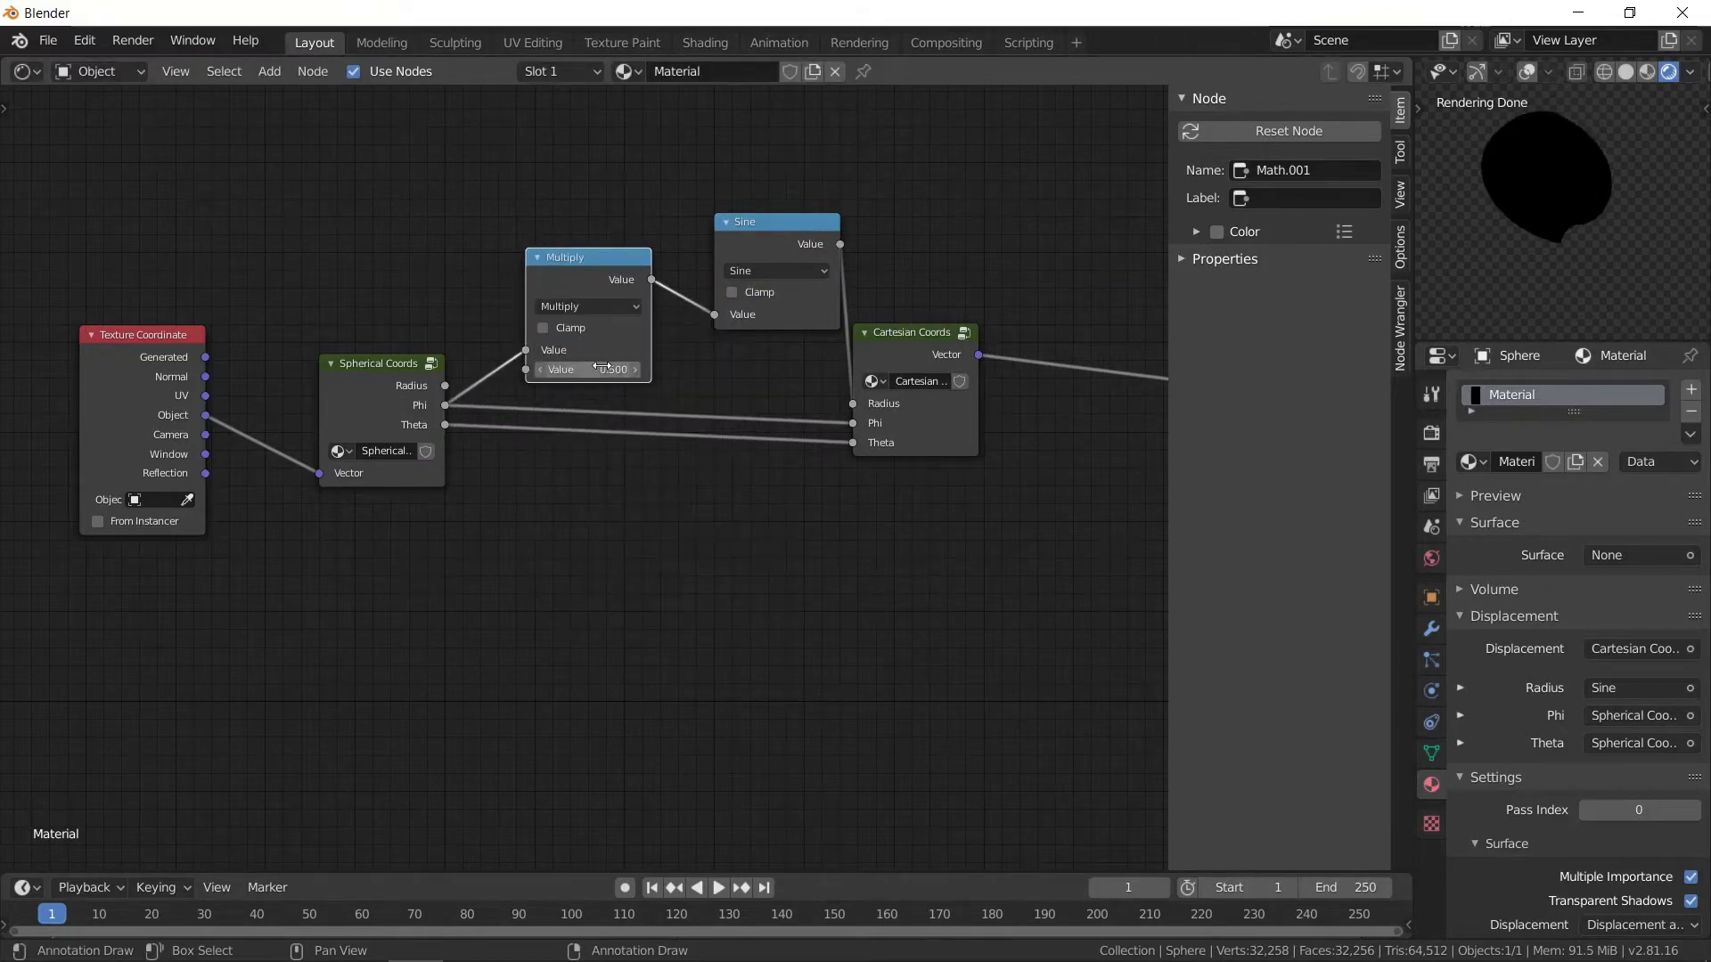
- Preview the Cartesian Coords output through a Viewer node and set the Multiply node's second value to 5.1
{"action": "left_click_drag", "start_coordinate": [591, 368], "coordinate": [599, 367]}
{"action": "left_click", "coordinate": [916, 340], "text": "ctrl+shift"}
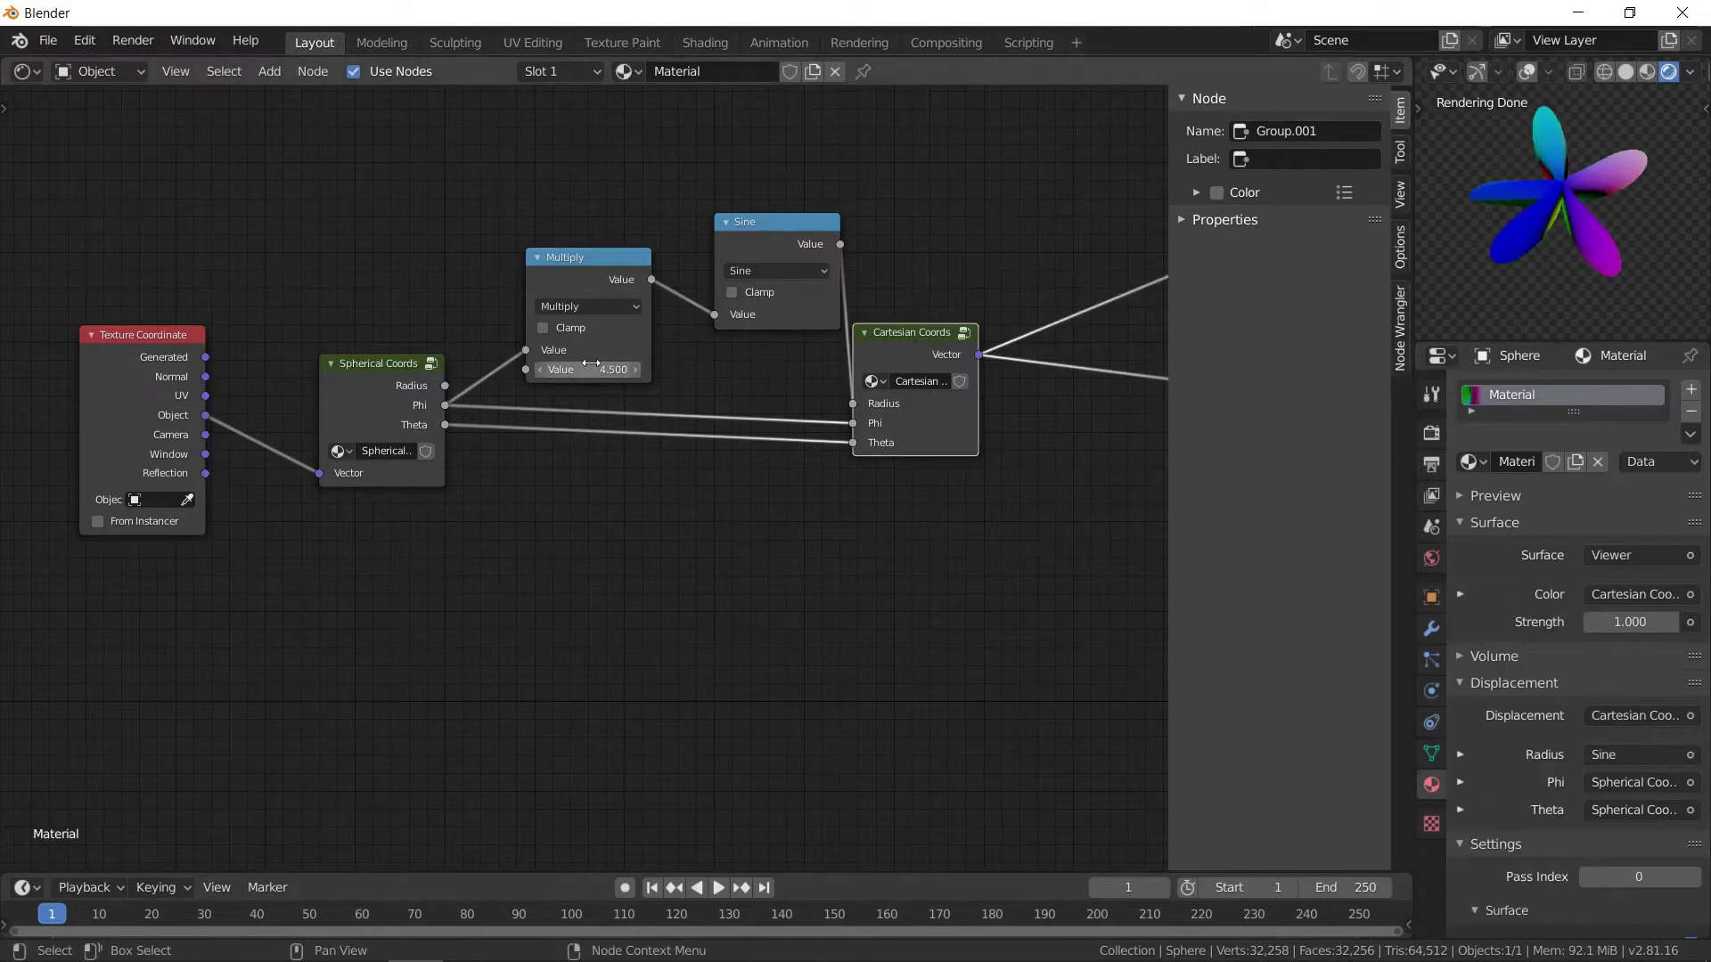
{"action": "mouse_move", "coordinate": [588, 369]}
{"action": "left_mouse_down"}
{"action": "mouse_move", "coordinate": [624, 369]}
{"action": "mouse_move", "coordinate": [571, 369]}
{"action": "left_mouse_up"}
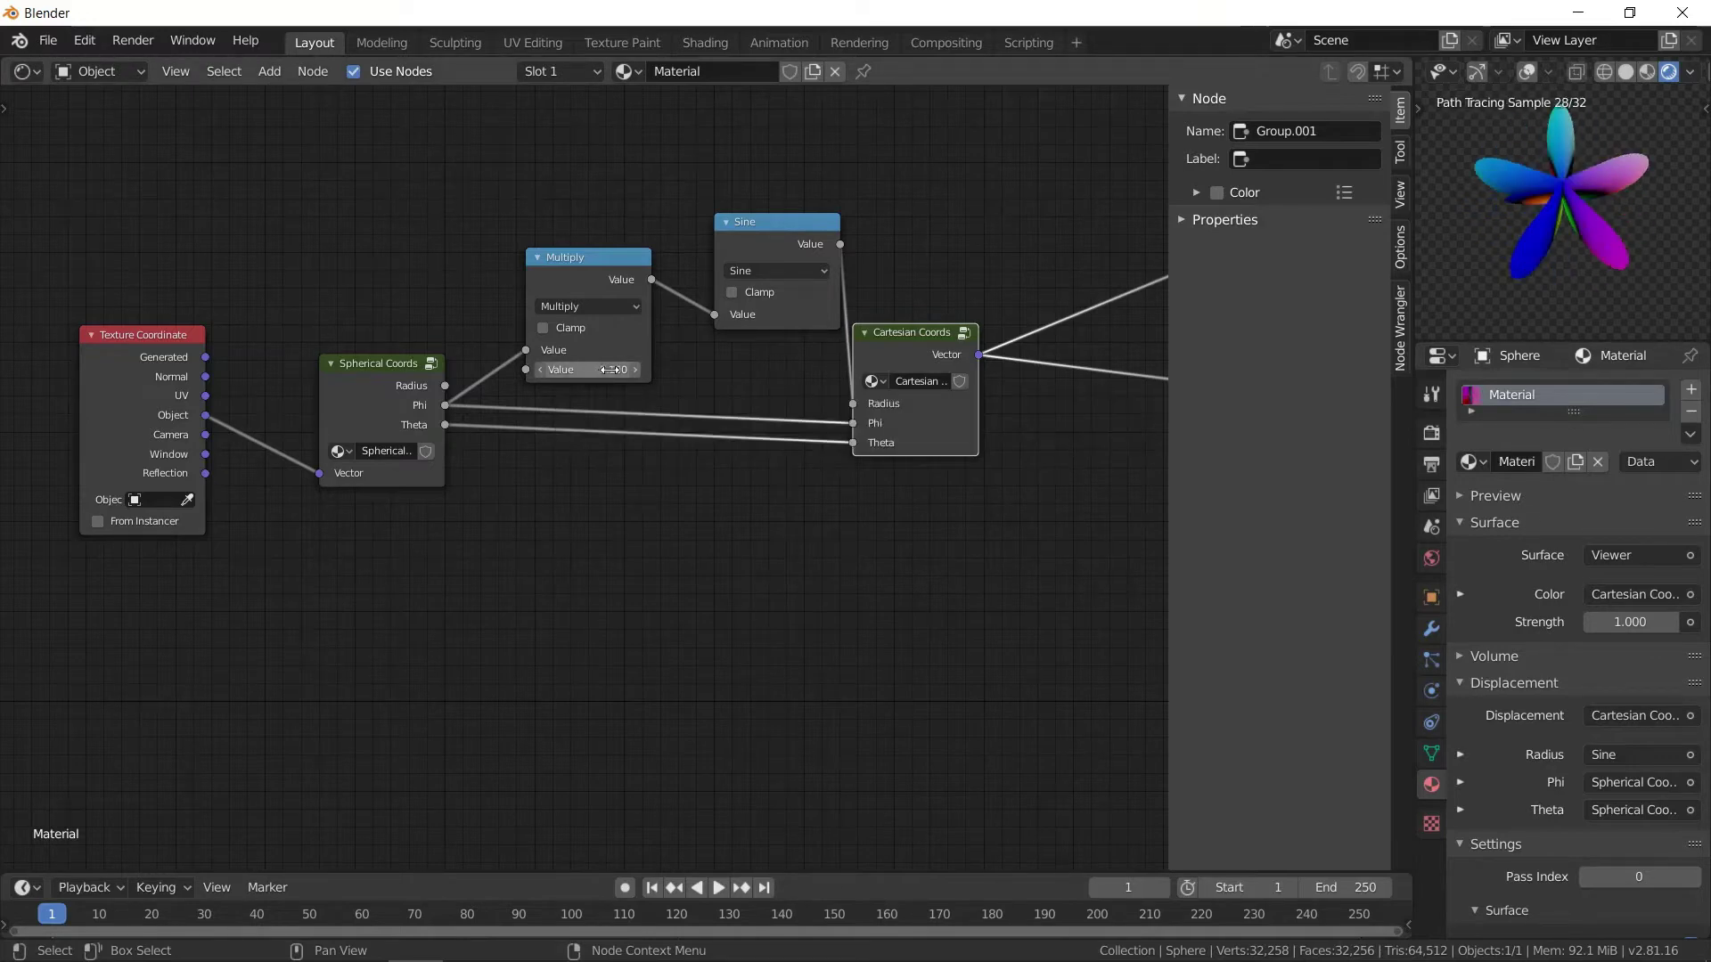
- Set the sphere's subdivision modifier to 0 levels for both viewport and render
{"action": "left_click", "coordinate": [1431, 628]}
{"action": "left_click", "coordinate": [1469, 556]}
{"action": "left_click", "coordinate": [1468, 556]}
{"action": "left_click", "coordinate": [1469, 535]}
{"action": "left_click", "coordinate": [1468, 534]}
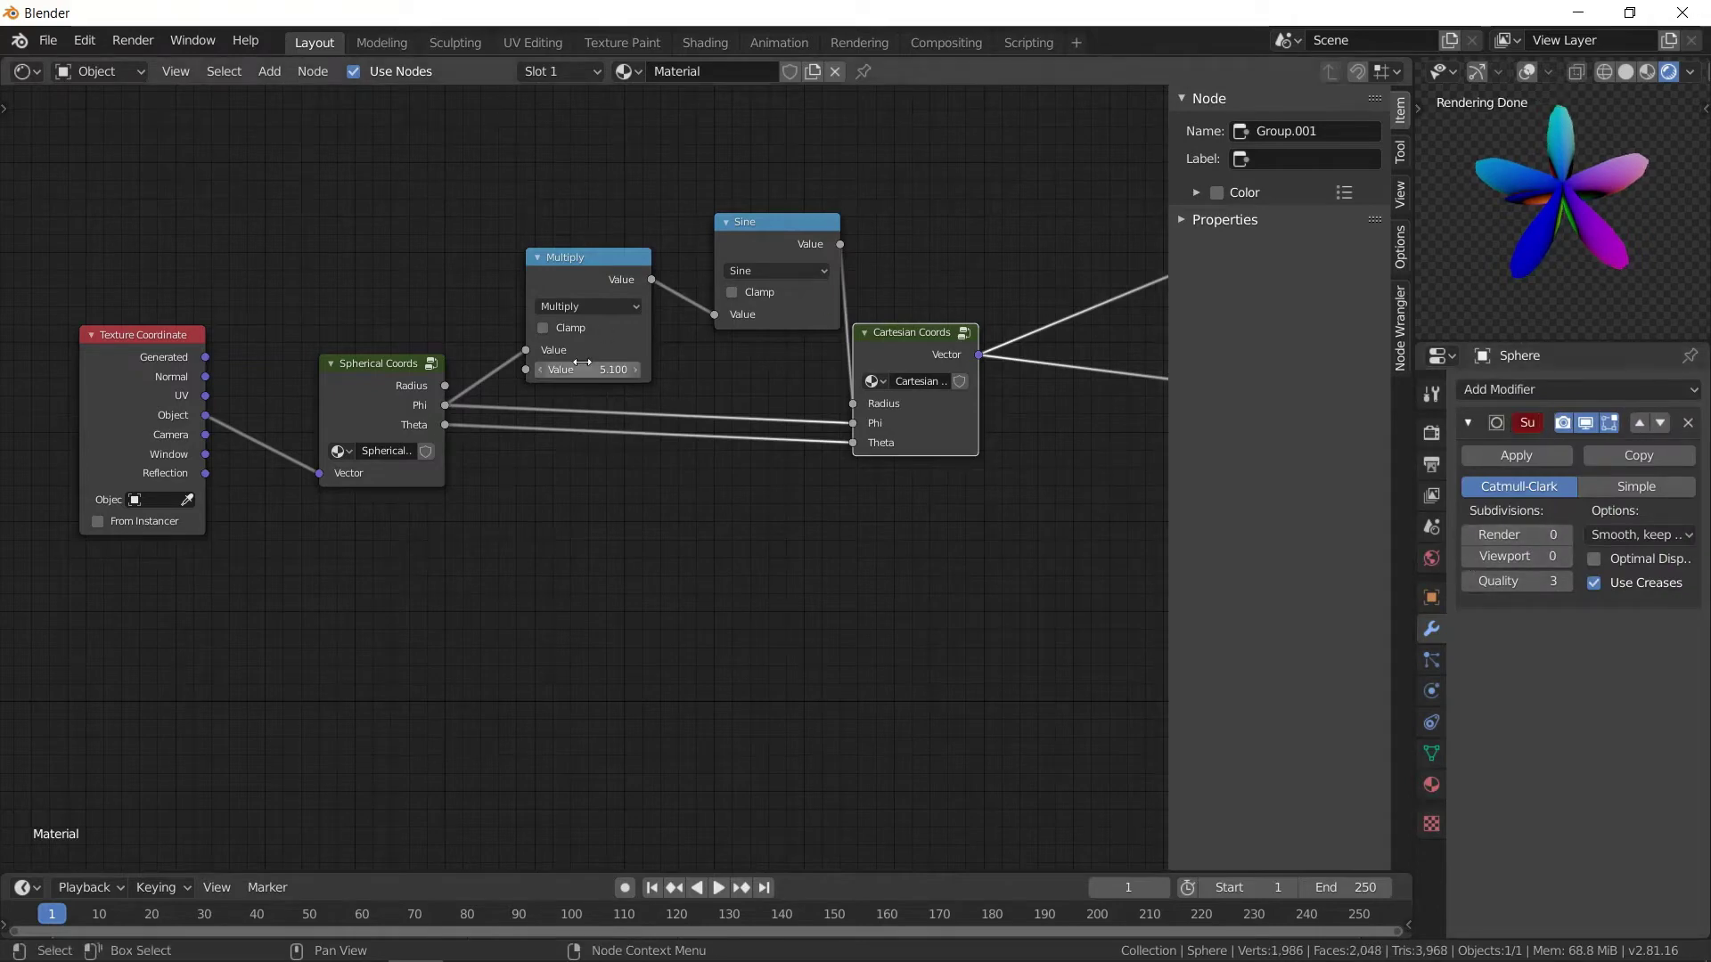
- Set the Multiply node's second value to 5 and move Cartesian Coords slightly farther from the Sine node
{"action": "mouse_move", "coordinate": [588, 369]}
{"action": "left_mouse_down"}
{"action": "mouse_move", "coordinate": [636, 369]}
{"action": "mouse_move", "coordinate": [597, 369]}
{"action": "left_mouse_up"}
{"action": "middle_click_drag", "start_coordinate": [710, 369], "coordinate": [589, 306]}
{"action": "left_click_drag", "start_coordinate": [791, 269], "coordinate": [842, 264]}
- Duplicate the Multiply and Sine pair below the originals, feed Theta into the copied Multiply, and make room before Cartesian Coords
{"action": "left_click", "coordinate": [485, 210]}
{"action": "left_click", "coordinate": [628, 181], "text": "shift"}
{"action": "key", "text": "shift+d"}
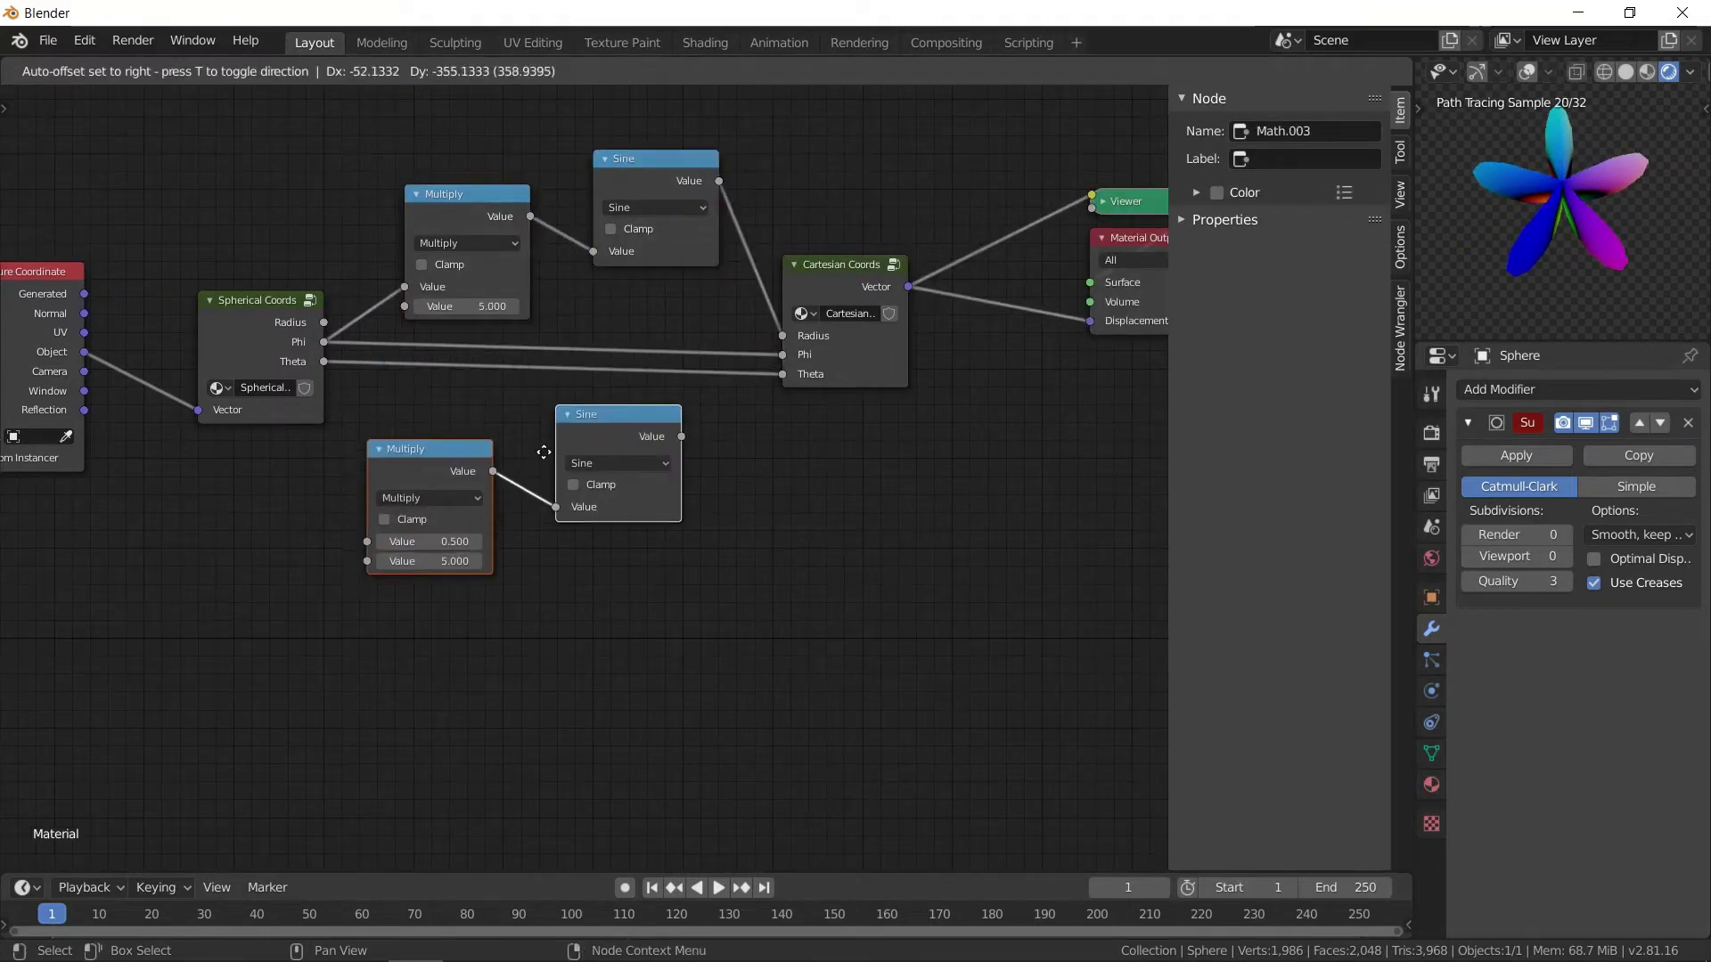
{"action": "left_click", "coordinate": [545, 445]}
{"action": "left_click_drag", "start_coordinate": [421, 540], "coordinate": [324, 361]}
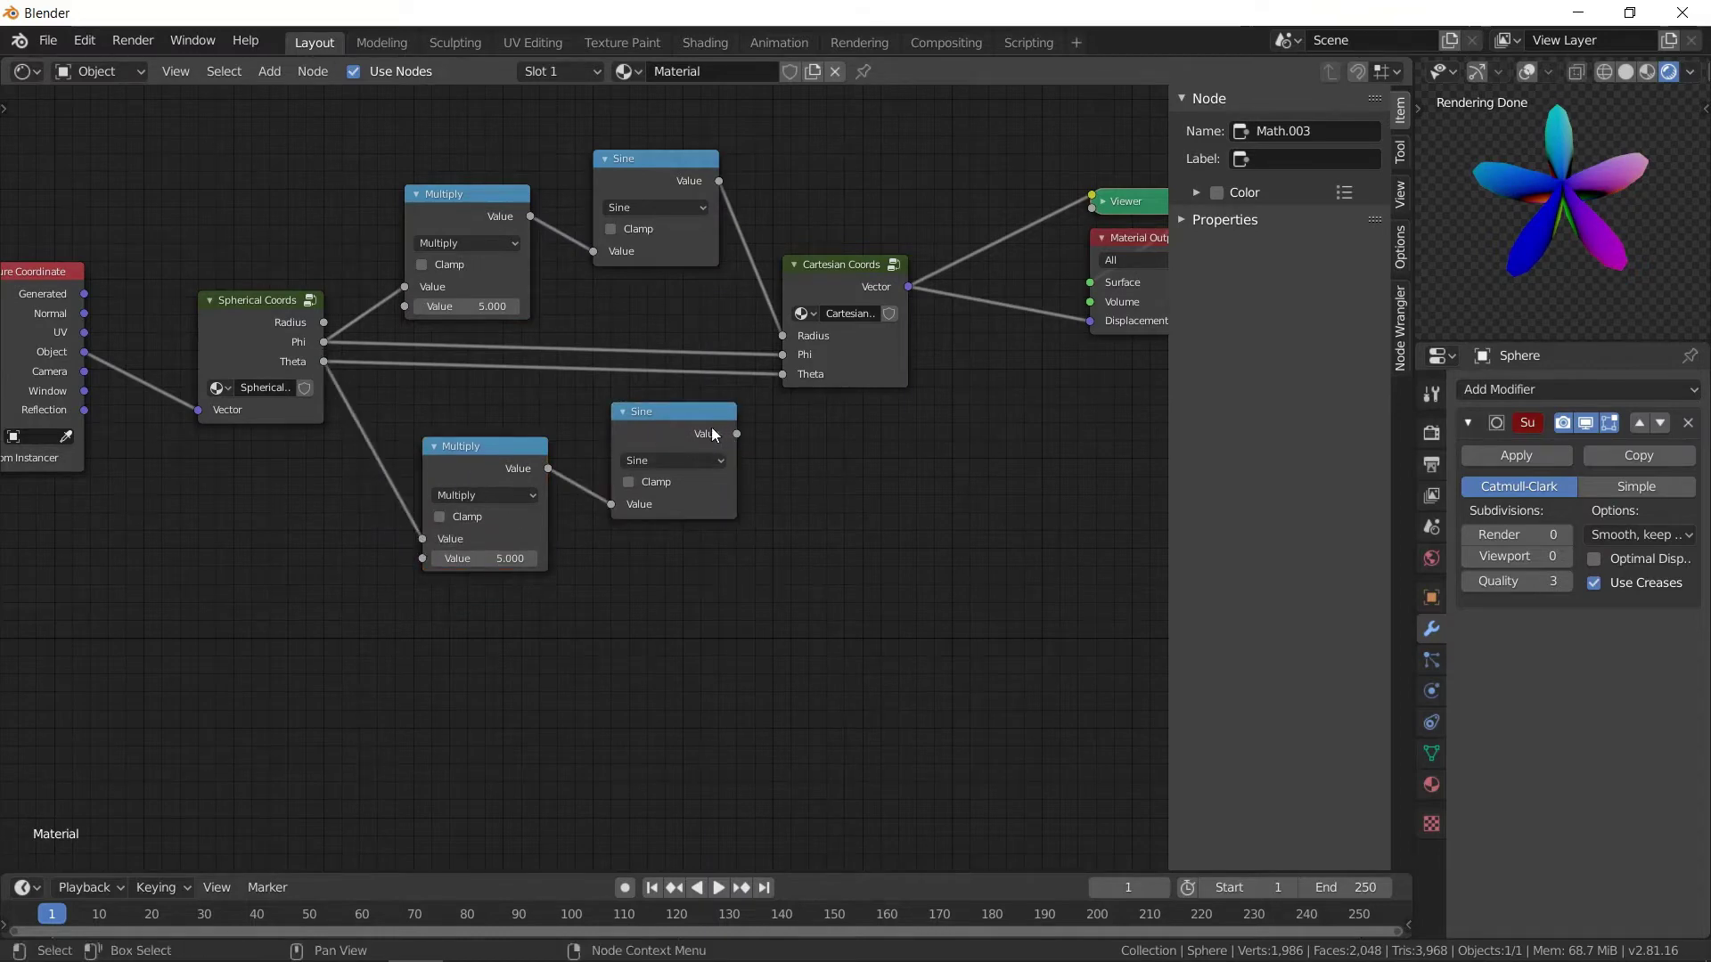
{"action": "left_click_drag", "start_coordinate": [704, 431], "coordinate": [686, 439]}
{"action": "left_click_drag", "start_coordinate": [503, 452], "coordinate": [477, 457]}
{"action": "left_click_drag", "start_coordinate": [611, 446], "coordinate": [591, 454]}
{"action": "left_click_drag", "start_coordinate": [824, 283], "coordinate": [859, 281]}
- Duplicate a Sine node as an Add node that sums both Sine outputs, and connect it to the Radius input of Cartesian Coords
{"action": "left_click", "coordinate": [661, 178]}
{"action": "key", "text": "shift+d"}
{"action": "left_click", "coordinate": [779, 462]}
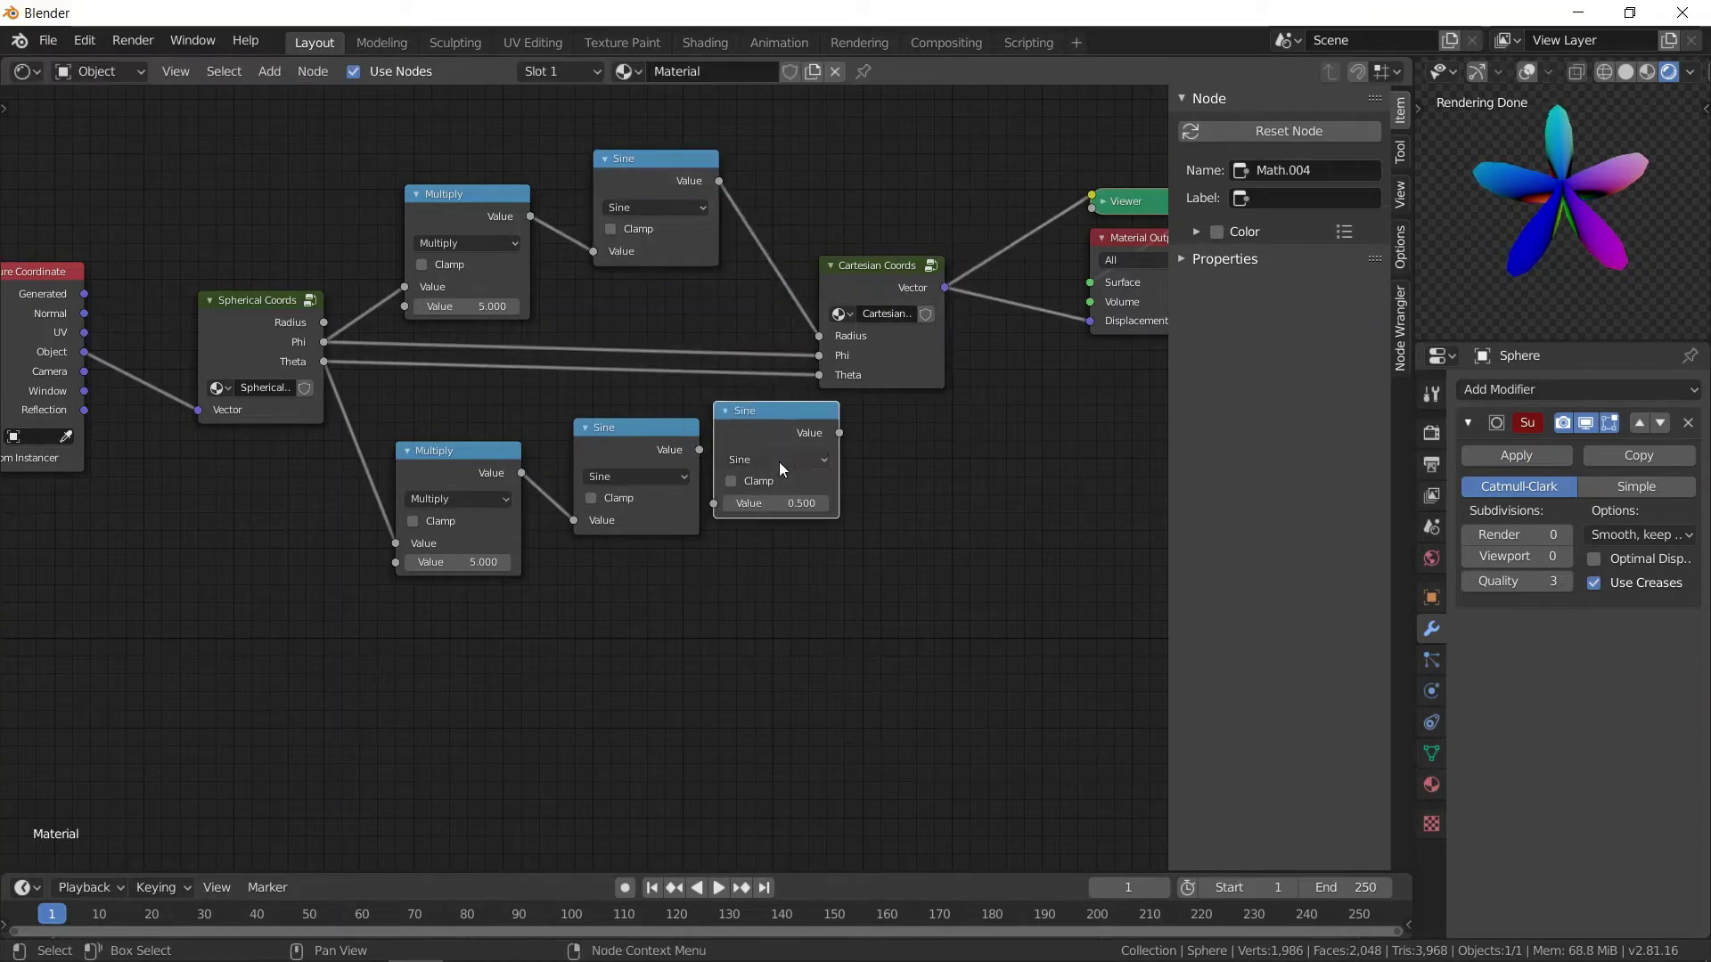
{"action": "left_click", "coordinate": [779, 460]}
{"action": "left_click", "coordinate": [786, 490]}
{"action": "left_click_drag", "start_coordinate": [839, 433], "coordinate": [818, 337]}
{"action": "left_click_drag", "start_coordinate": [788, 421], "coordinate": [835, 420]}
{"action": "left_click_drag", "start_coordinate": [700, 450], "coordinate": [729, 182]}
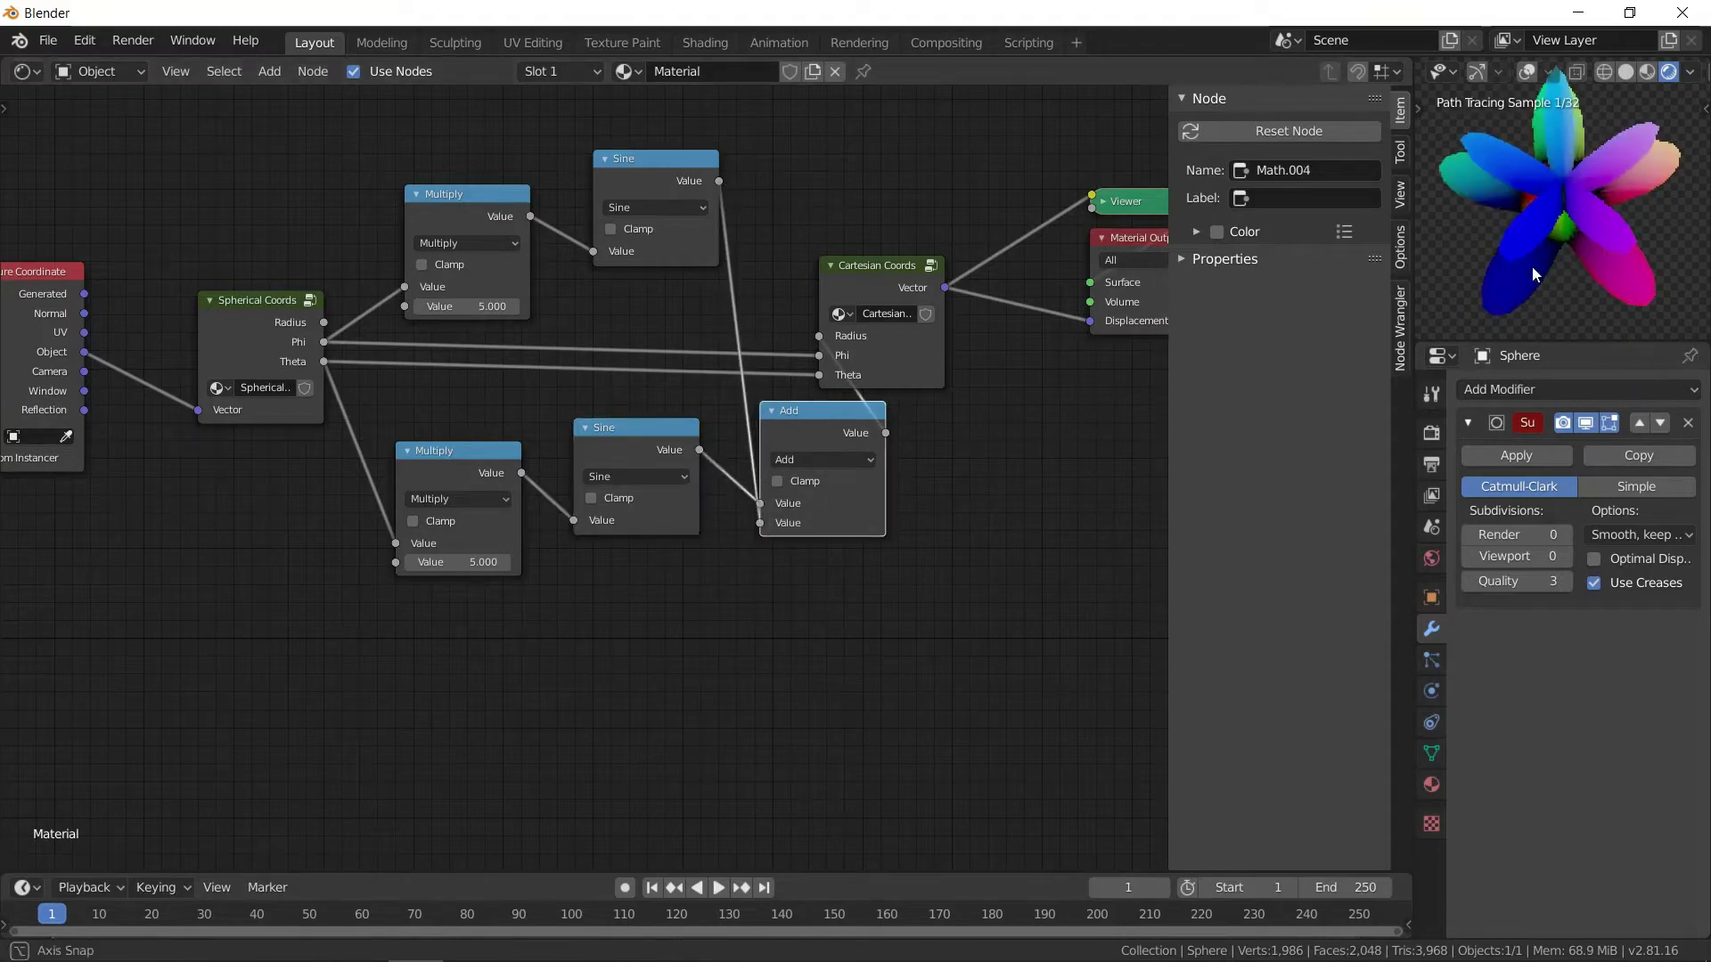
- Set the Theta branch's Multiply factor to 14.9 and the Phi branch's Multiply factor to 8.4
{"action": "middle_click_drag", "start_coordinate": [1531, 239], "coordinate": [1535, 141]}
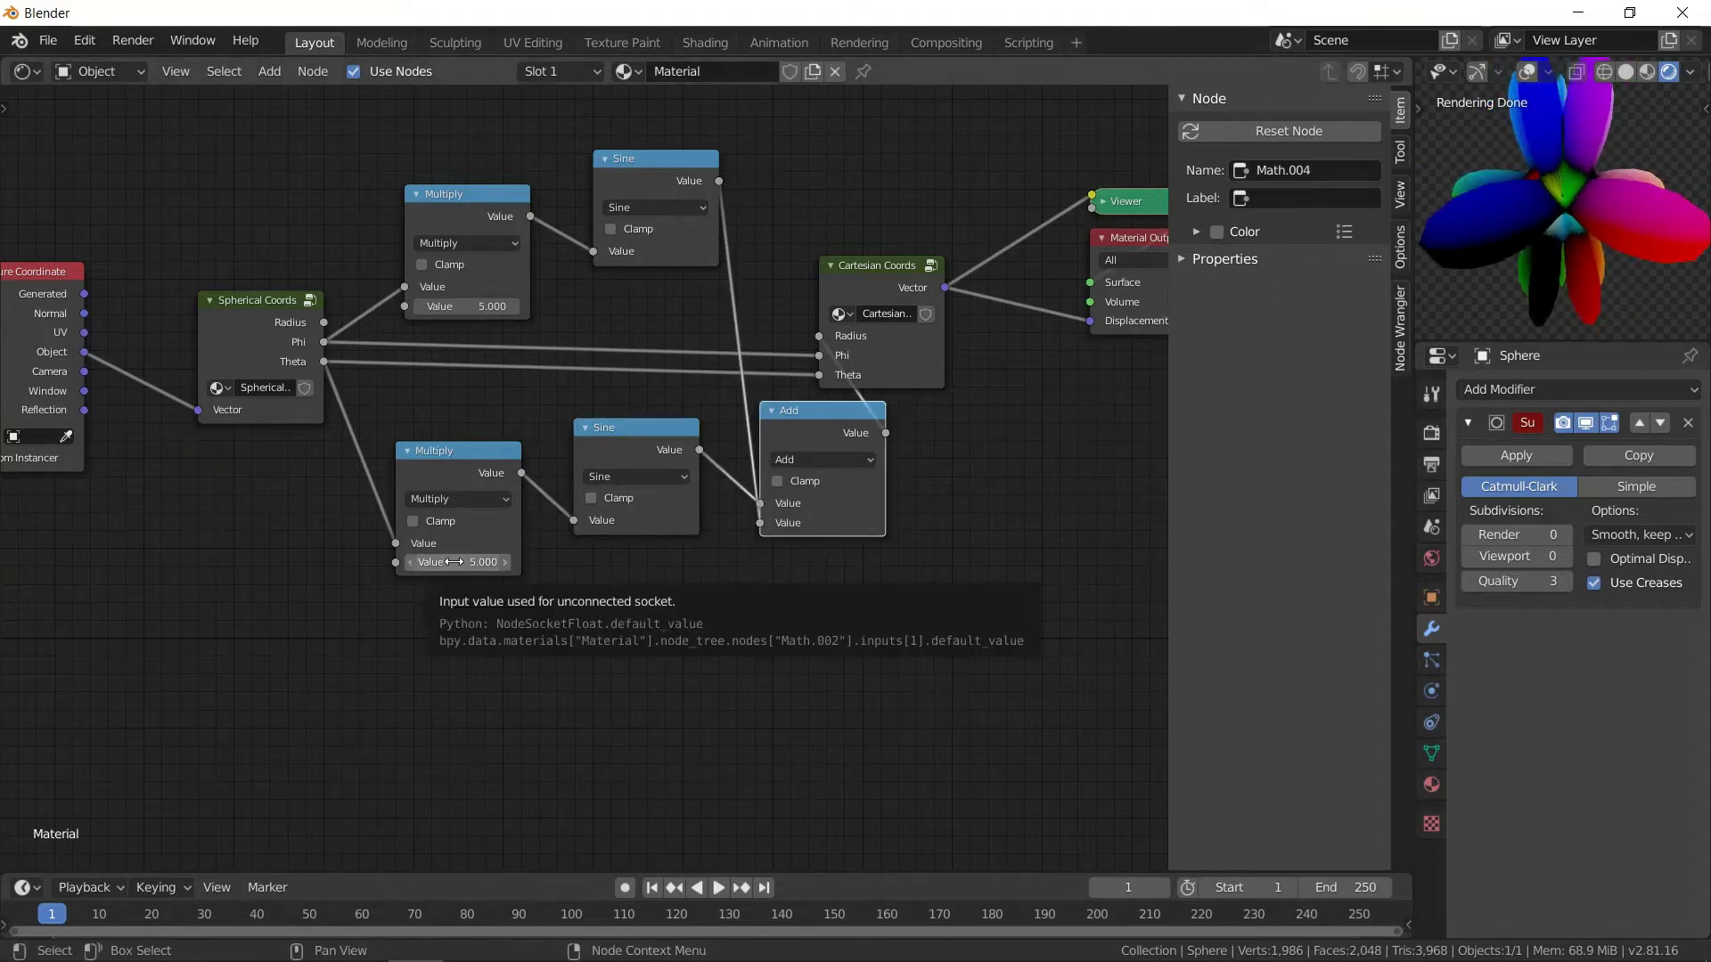
{"action": "left_click_drag", "start_coordinate": [454, 562], "coordinate": [521, 562]}
{"action": "left_click_drag", "start_coordinate": [462, 305], "coordinate": [485, 305]}
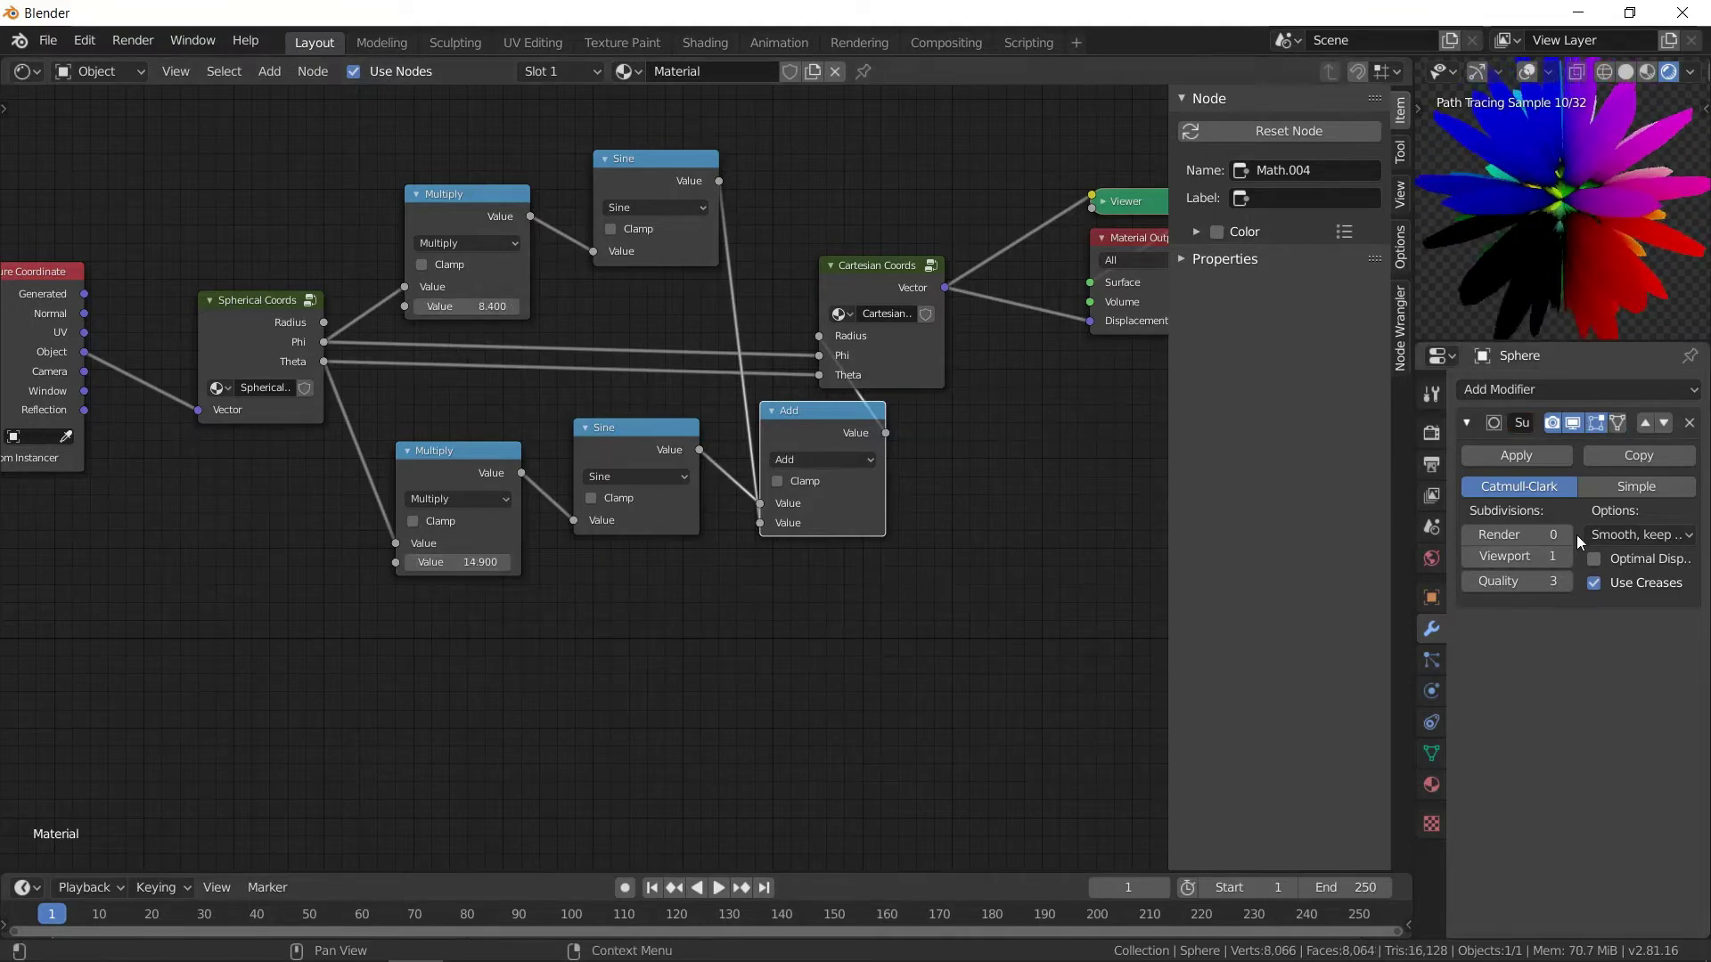
- Raise the subdivision modifier to 2 levels for both viewport and render, and check the displaced shape
{"action": "left_click", "coordinate": [1566, 556]}
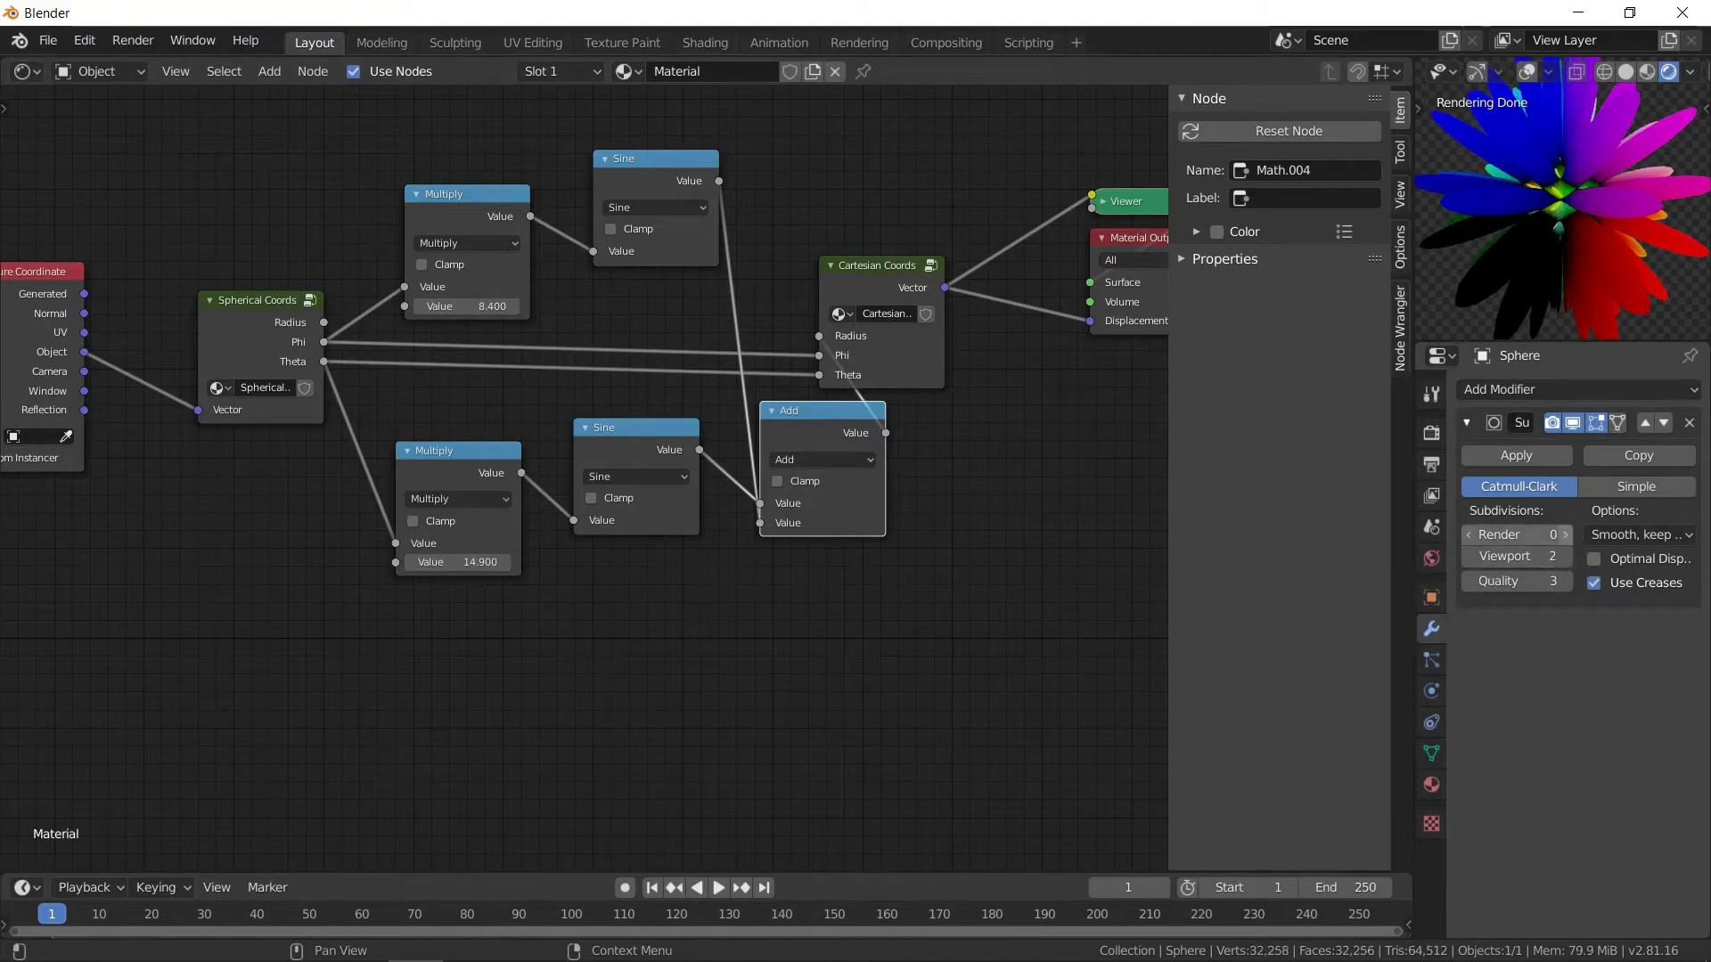
{"action": "left_click", "coordinate": [1566, 535]}
{"action": "left_click", "coordinate": [1566, 535]}
{"action": "scroll", "coordinate": [1568, 205], "scroll_direction": "down", "scroll_amount": 2}
{"action": "middle_click_drag", "start_coordinate": [1568, 205], "coordinate": [1592, 150]}
- Move the Add node beside the upper Sine node and spread the whole node tree out horizontally
{"action": "left_click_drag", "start_coordinate": [884, 282], "coordinate": [952, 248]}
{"action": "left_click_drag", "start_coordinate": [802, 411], "coordinate": [771, 142]}
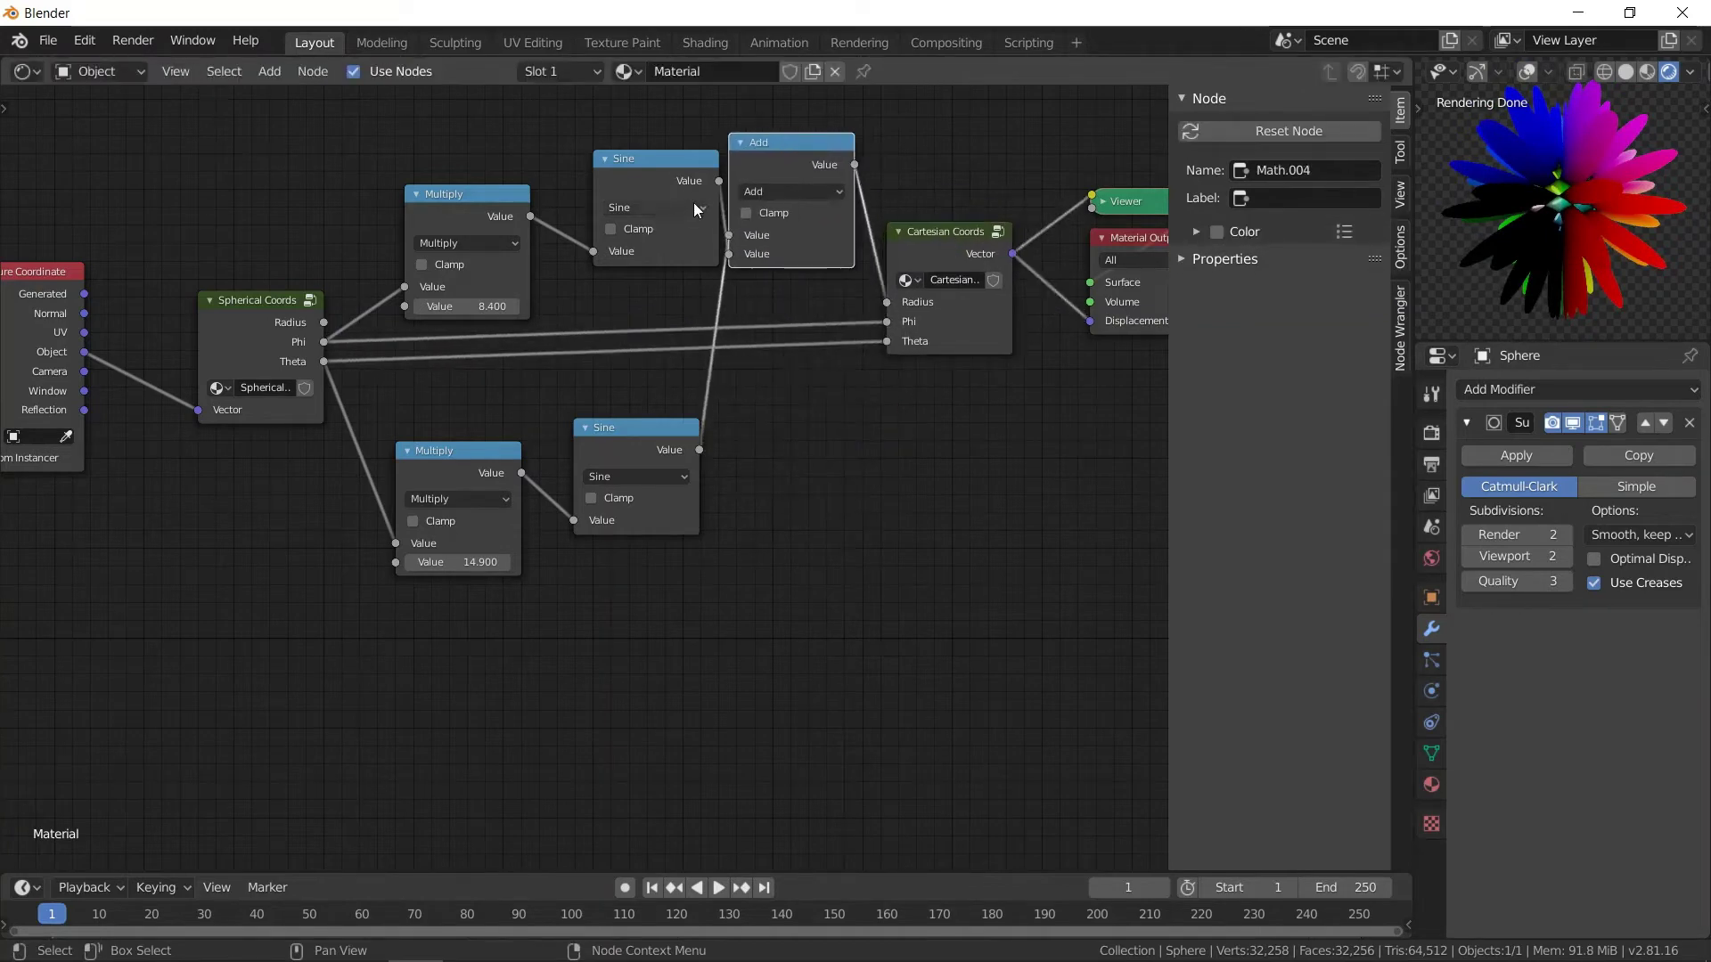
{"action": "scroll", "coordinate": [697, 210], "scroll_direction": "down", "scroll_amount": 3}
{"action": "key", "text": "b"}
{"action": "left_click_drag", "start_coordinate": [279, 245], "coordinate": [1002, 562]}
{"action": "key", "text": "s"}
{"action": "key", "text": "x"}
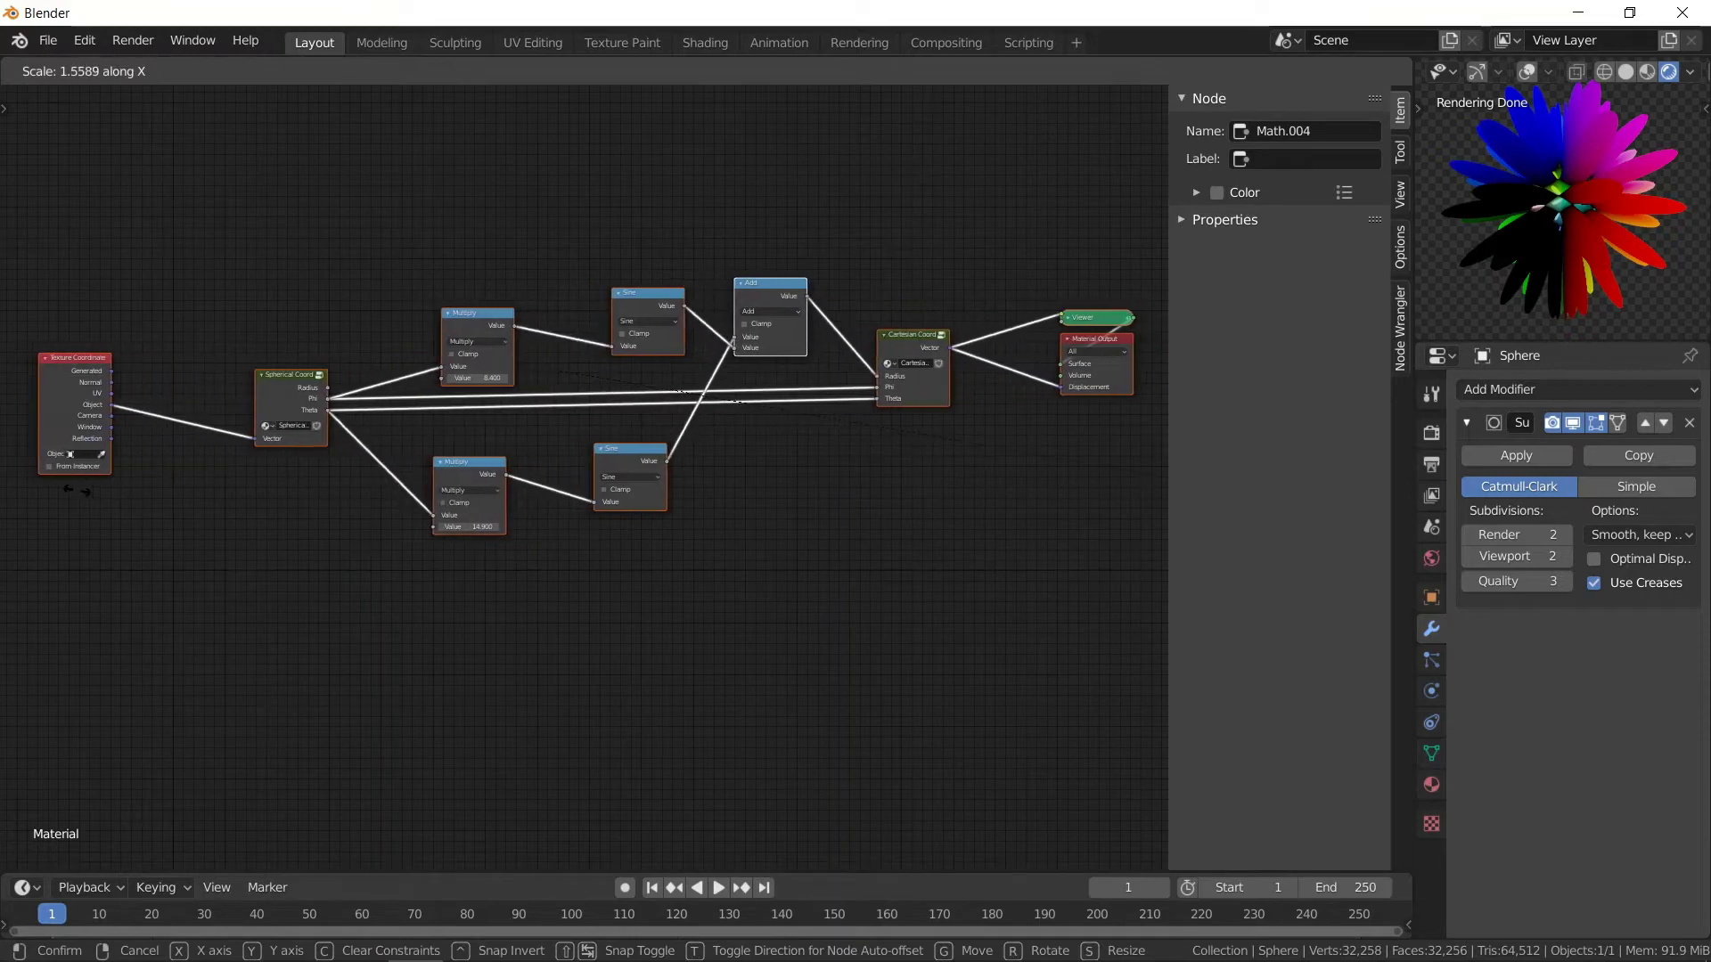
{"action": "left_click", "coordinate": [77, 491]}
- Scale the layout of the five Math nodes closer together along X, and shift the Add node slightly away from the upper Sine
{"action": "middle_click_drag", "start_coordinate": [451, 312], "coordinate": [451, 310]}
{"action": "left_click", "coordinate": [371, 264]}
{"action": "left_click_drag", "start_coordinate": [364, 249], "coordinate": [794, 557]}
{"action": "key", "text": "s"}
{"action": "key", "text": "x"}
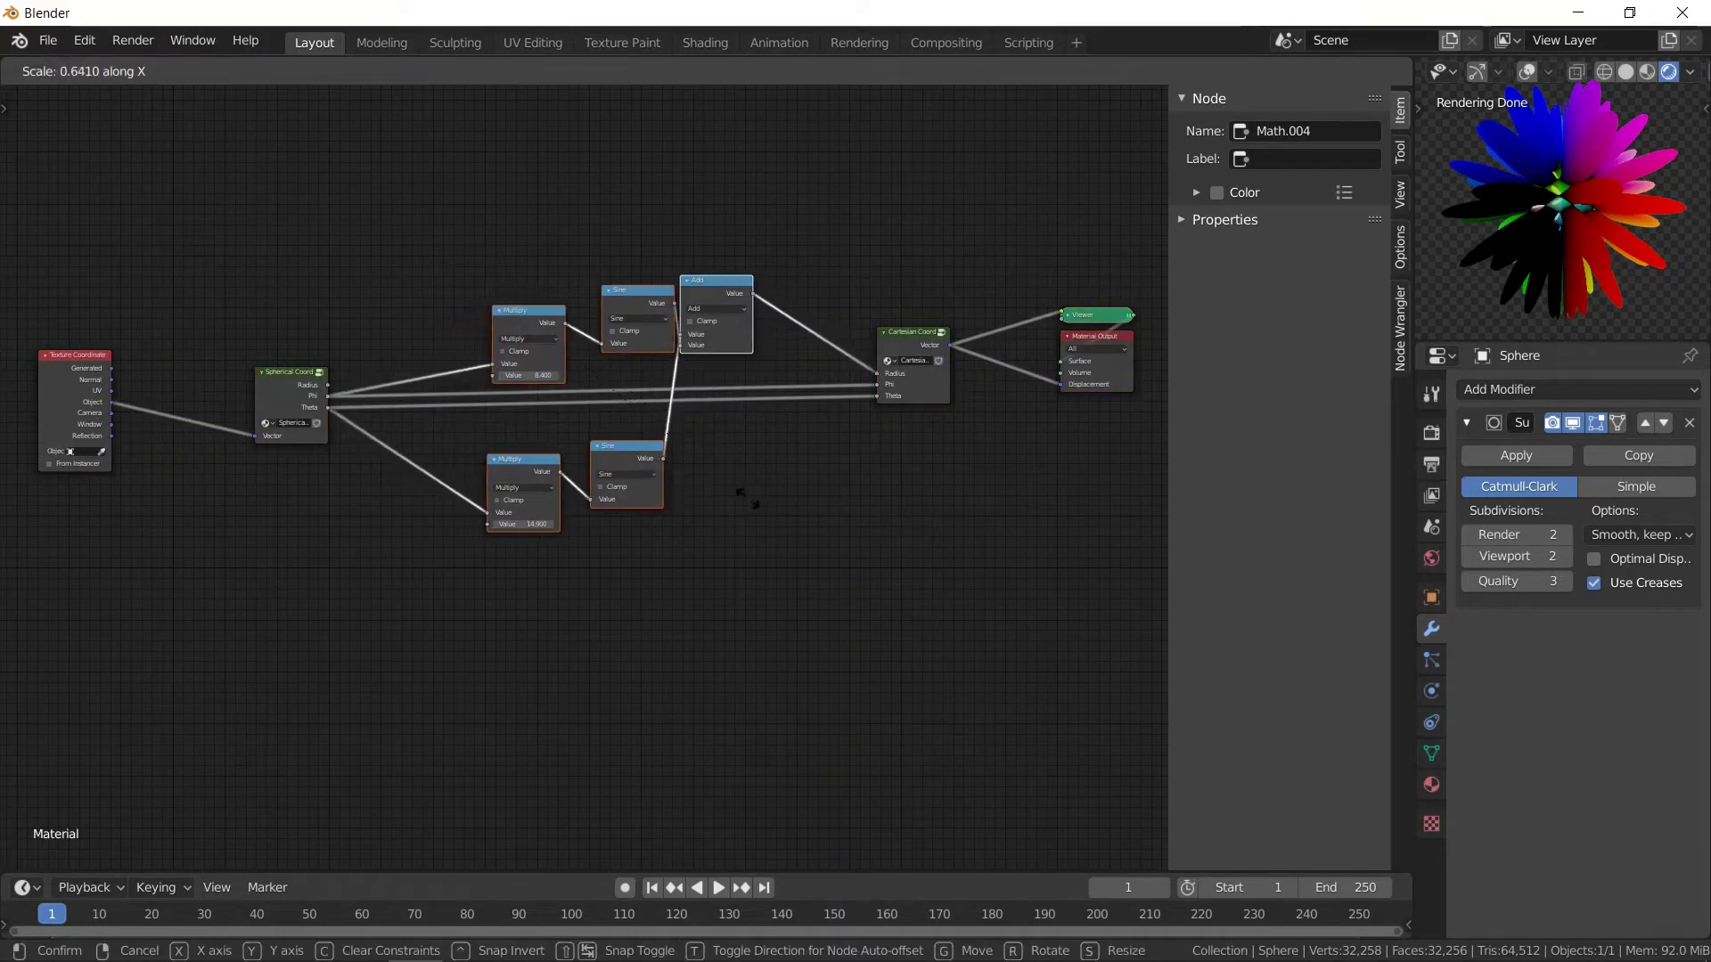
{"action": "left_click", "coordinate": [748, 499]}
{"action": "left_click_drag", "start_coordinate": [711, 282], "coordinate": [737, 286]}
- Insert a duplicated Multiply node between Add and Cartesian Coords, and feed Radius of Spherical Coords into its second value
{"action": "scroll", "coordinate": [814, 243], "scroll_direction": "up", "scroll_amount": 2}
{"action": "scroll", "coordinate": [835, 439], "scroll_direction": "up", "scroll_amount": 2}
{"action": "middle_click_drag", "start_coordinate": [835, 439], "coordinate": [633, 588]}
{"action": "left_click", "coordinate": [239, 428]}
{"action": "key", "text": "shift+d"}
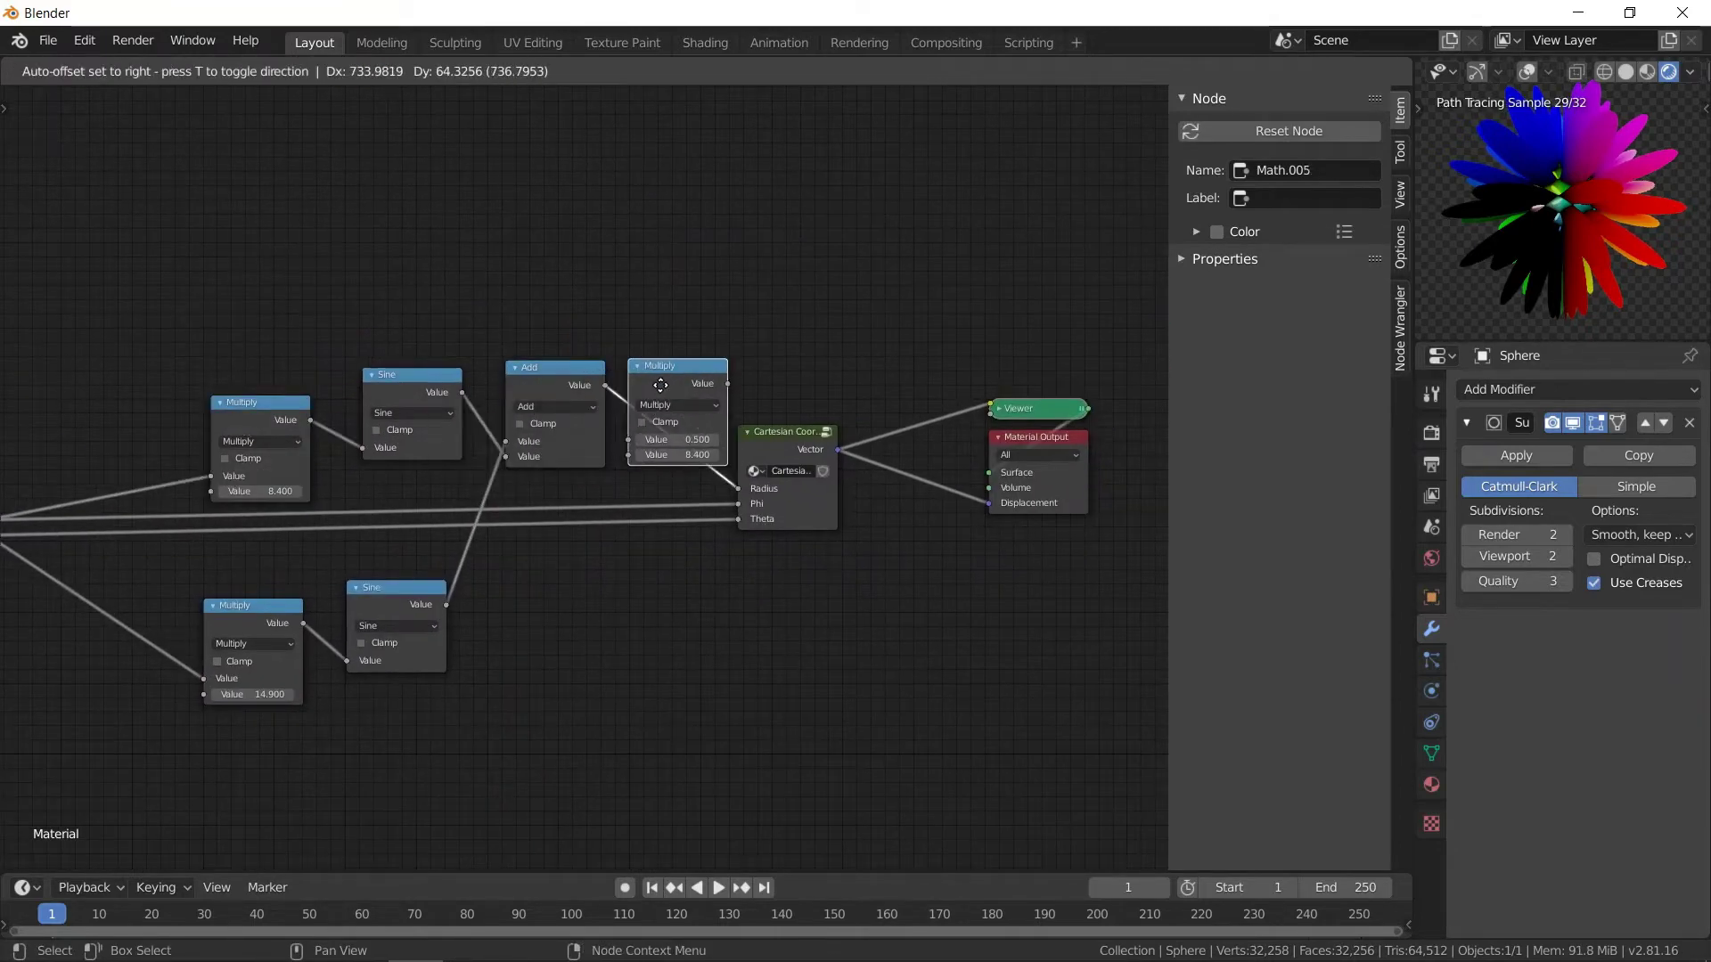
{"action": "left_click", "coordinate": [694, 385]}
{"action": "scroll", "coordinate": [692, 442], "scroll_direction": "down", "scroll_amount": 2}
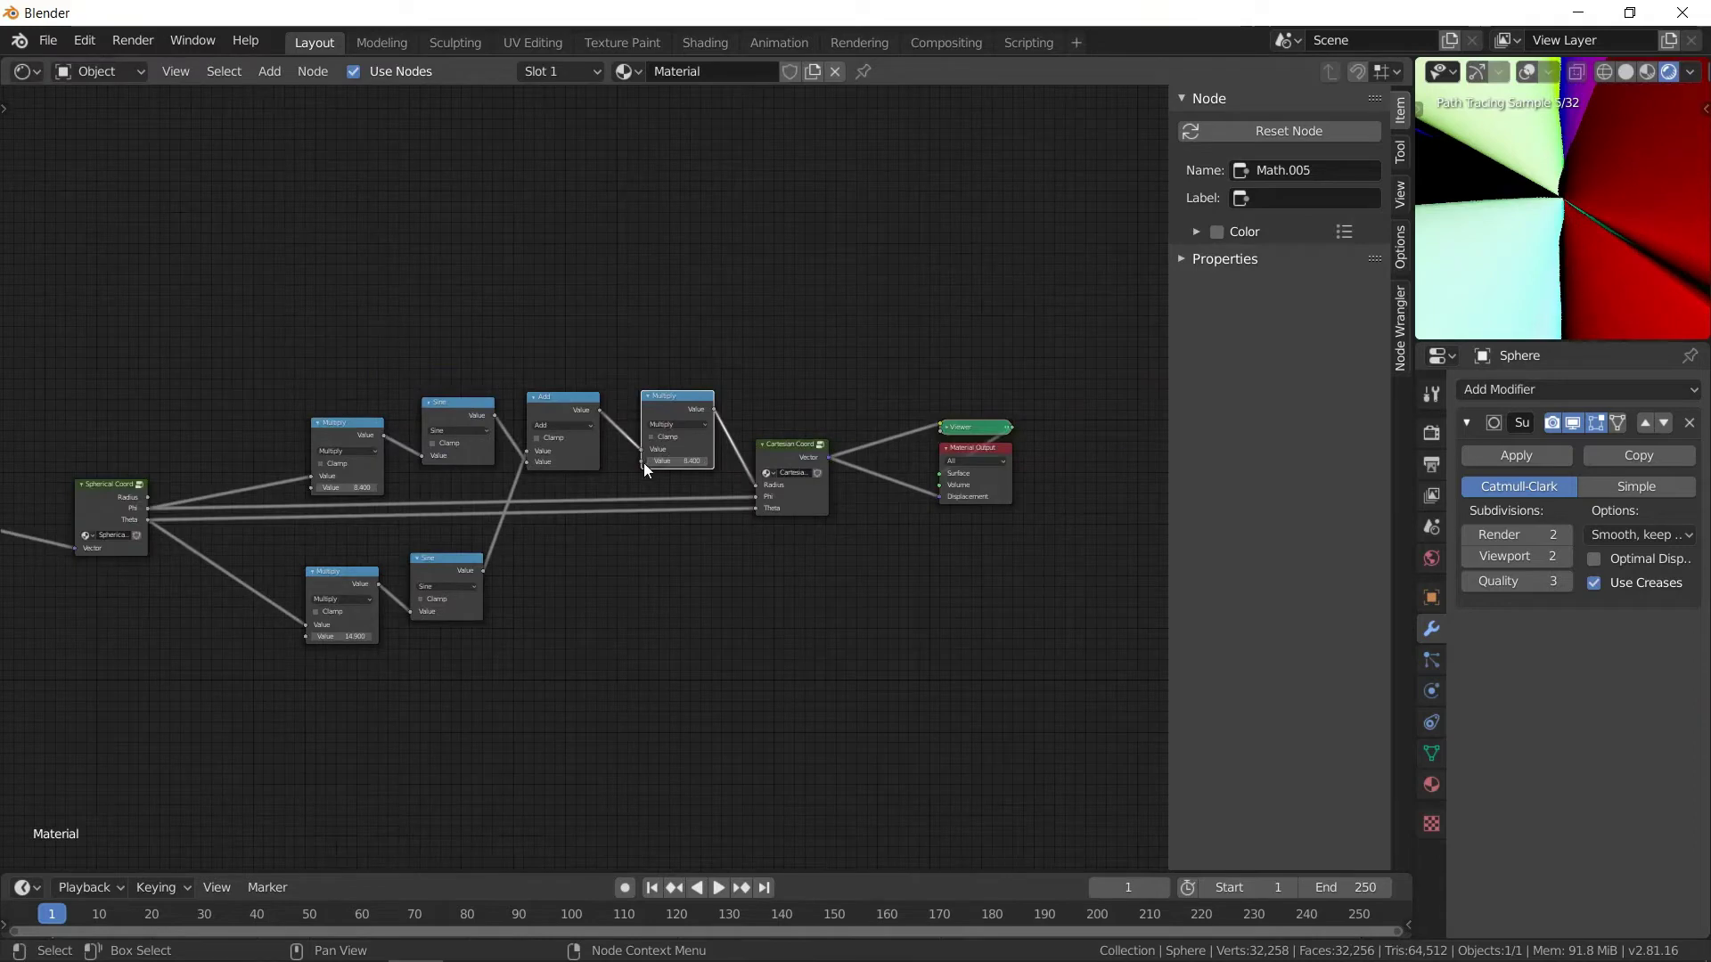
{"action": "left_click_drag", "start_coordinate": [642, 462], "coordinate": [148, 497]}
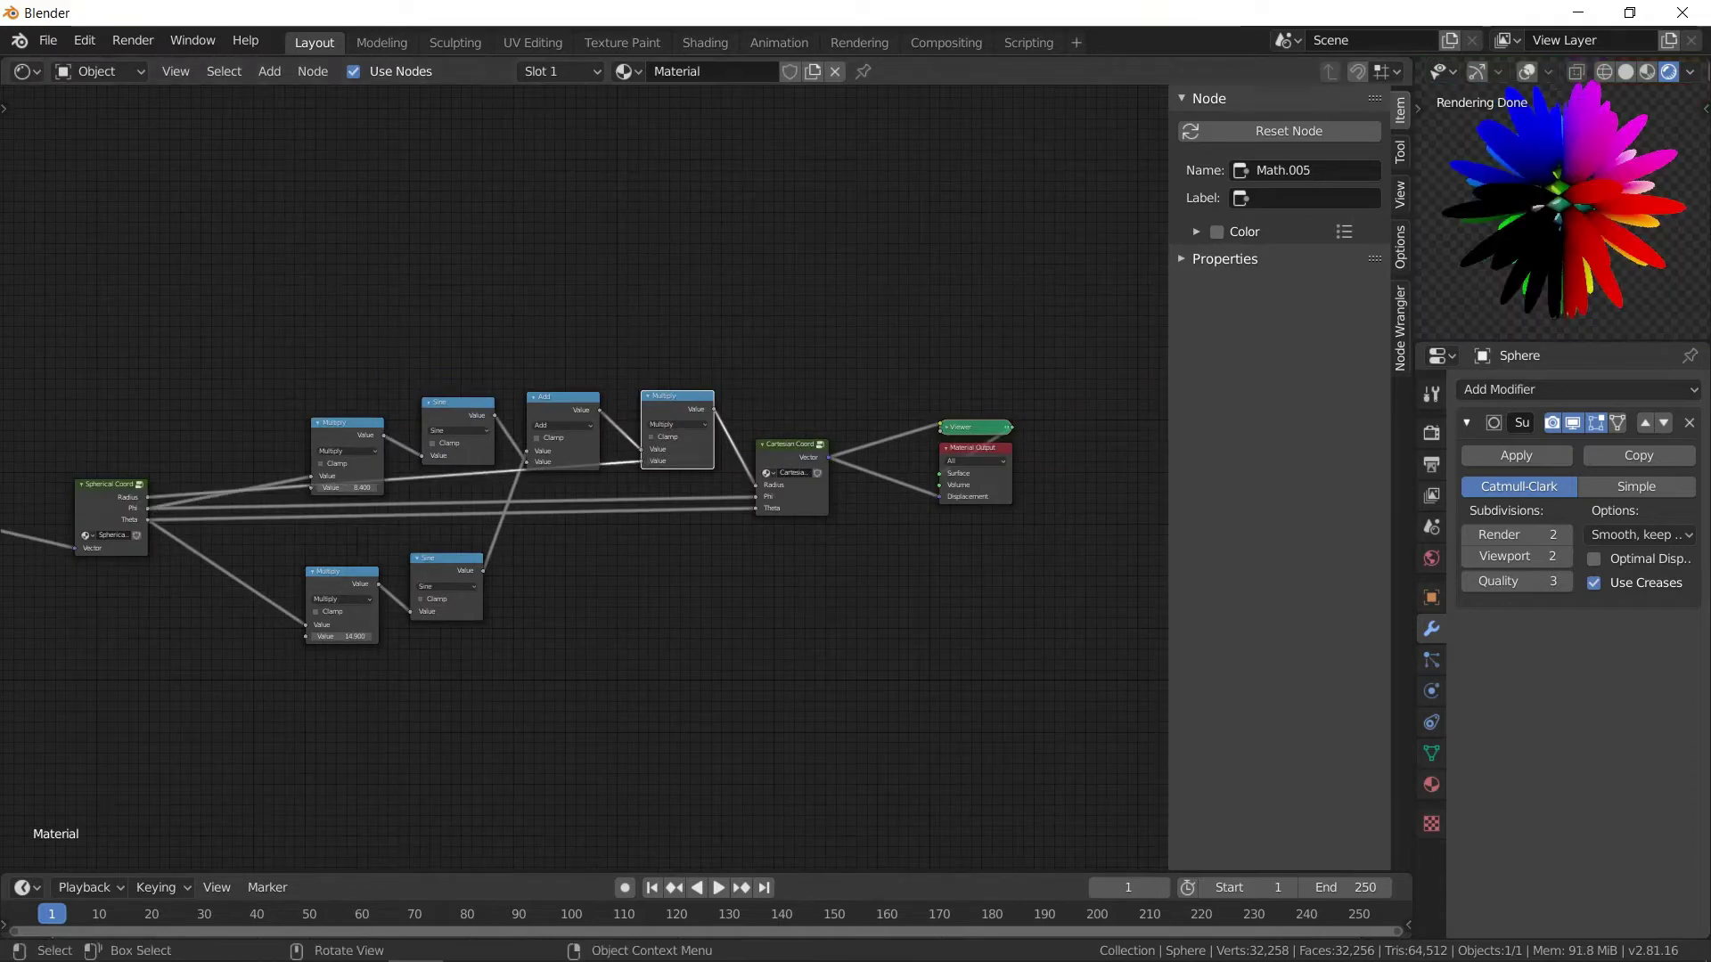
- Inspect the center of the shape and insert a Math node set to Absolute between the Add node and the last Multiply
{"action": "scroll", "coordinate": [1574, 211], "scroll_direction": "down", "scroll_amount": 1}
{"action": "scroll", "coordinate": [1575, 211], "scroll_direction": "up", "scroll_amount": 7}
{"action": "mouse_move", "coordinate": [1575, 212]}
{"action": "middle_mouse_down", "text": "shift"}
{"action": "mouse_move", "coordinate": [1551, 243]}
{"action": "mouse_move", "coordinate": [1631, 210]}
{"action": "mouse_move", "coordinate": [1624, 230]}
{"action": "mouse_move", "coordinate": [1584, 229]}
{"action": "middle_mouse_up", "text": "shift"}
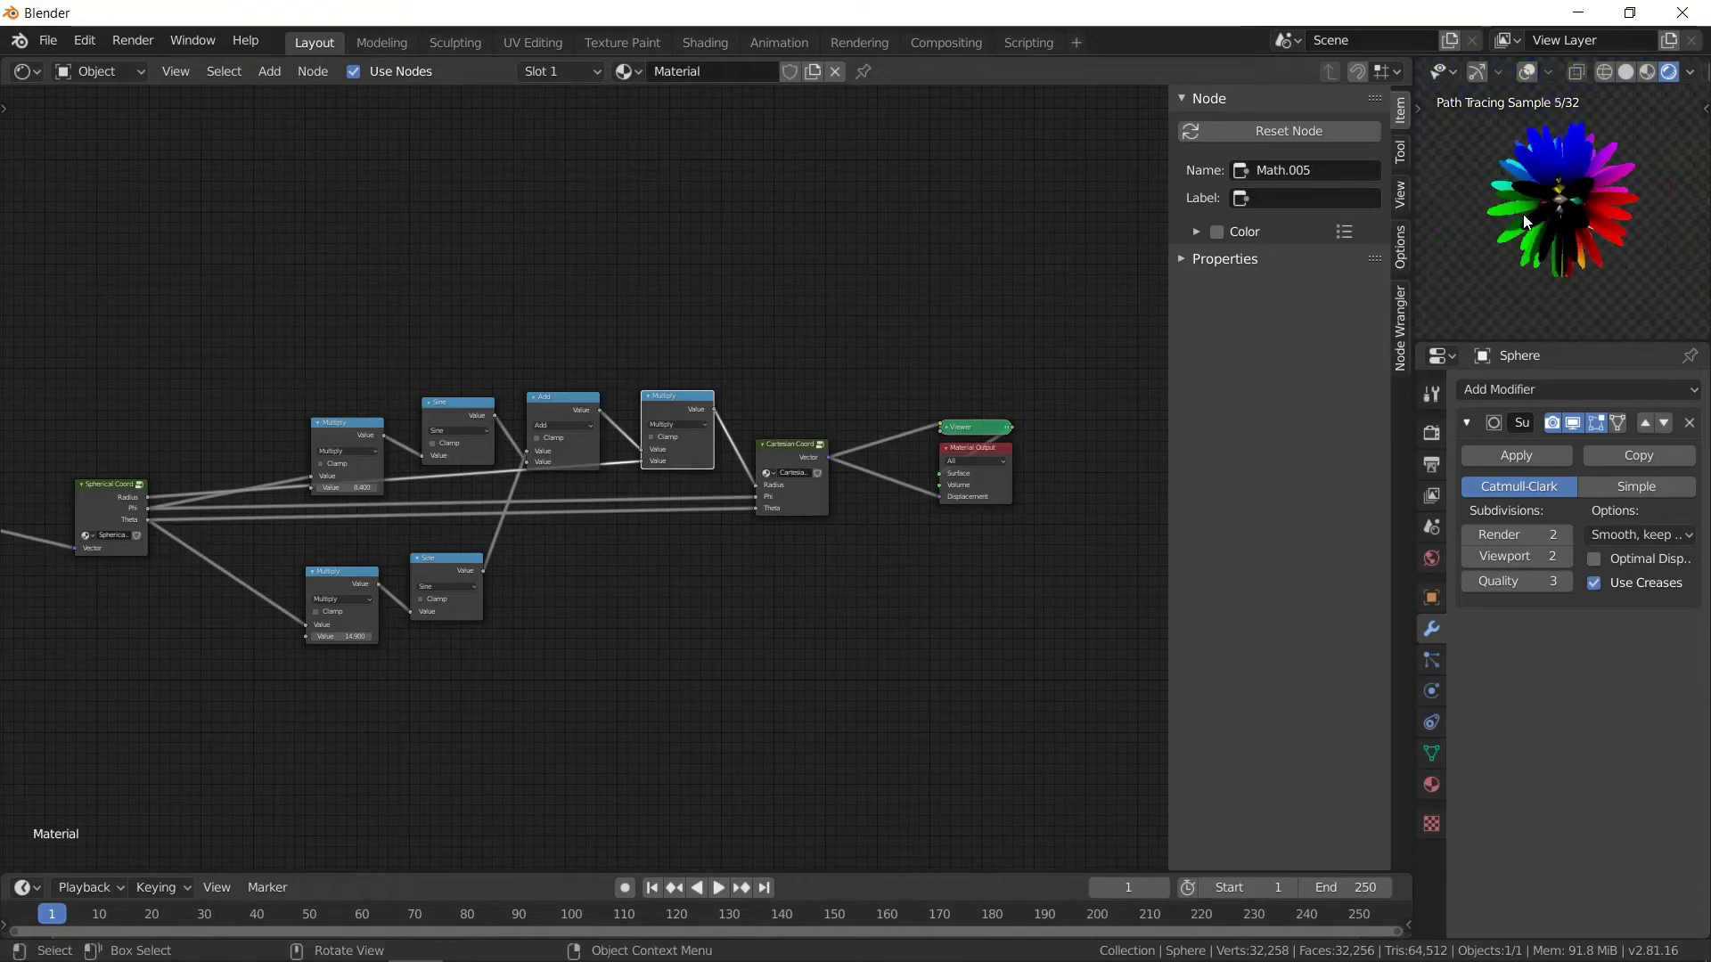
{"action": "scroll", "coordinate": [1526, 221], "scroll_direction": "up", "scroll_amount": 3}
{"action": "scroll", "coordinate": [740, 353], "scroll_direction": "up", "scroll_amount": 2}
{"action": "left_click_drag", "start_coordinate": [725, 369], "coordinate": [769, 369]}
{"action": "key", "text": "shift+a"}
{"action": "mouse_move", "coordinate": [662, 268]}
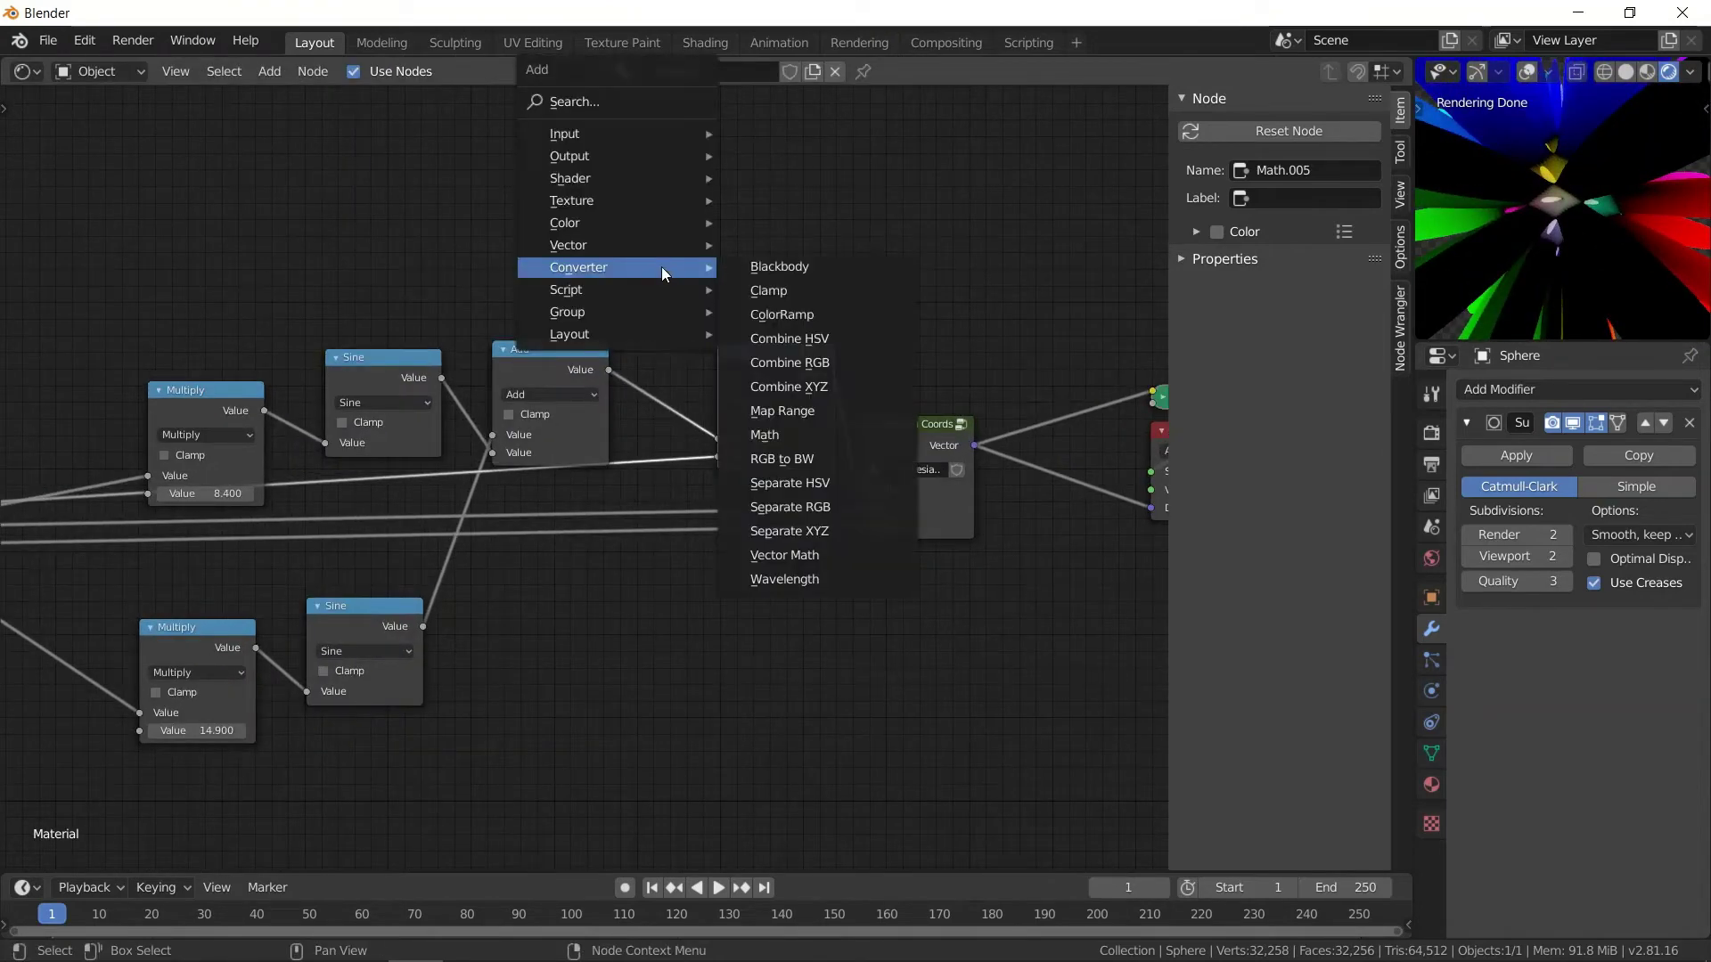
{"action": "left_click", "coordinate": [789, 431]}
{"action": "left_click", "coordinate": [676, 351]}
{"action": "left_click", "coordinate": [691, 352]}
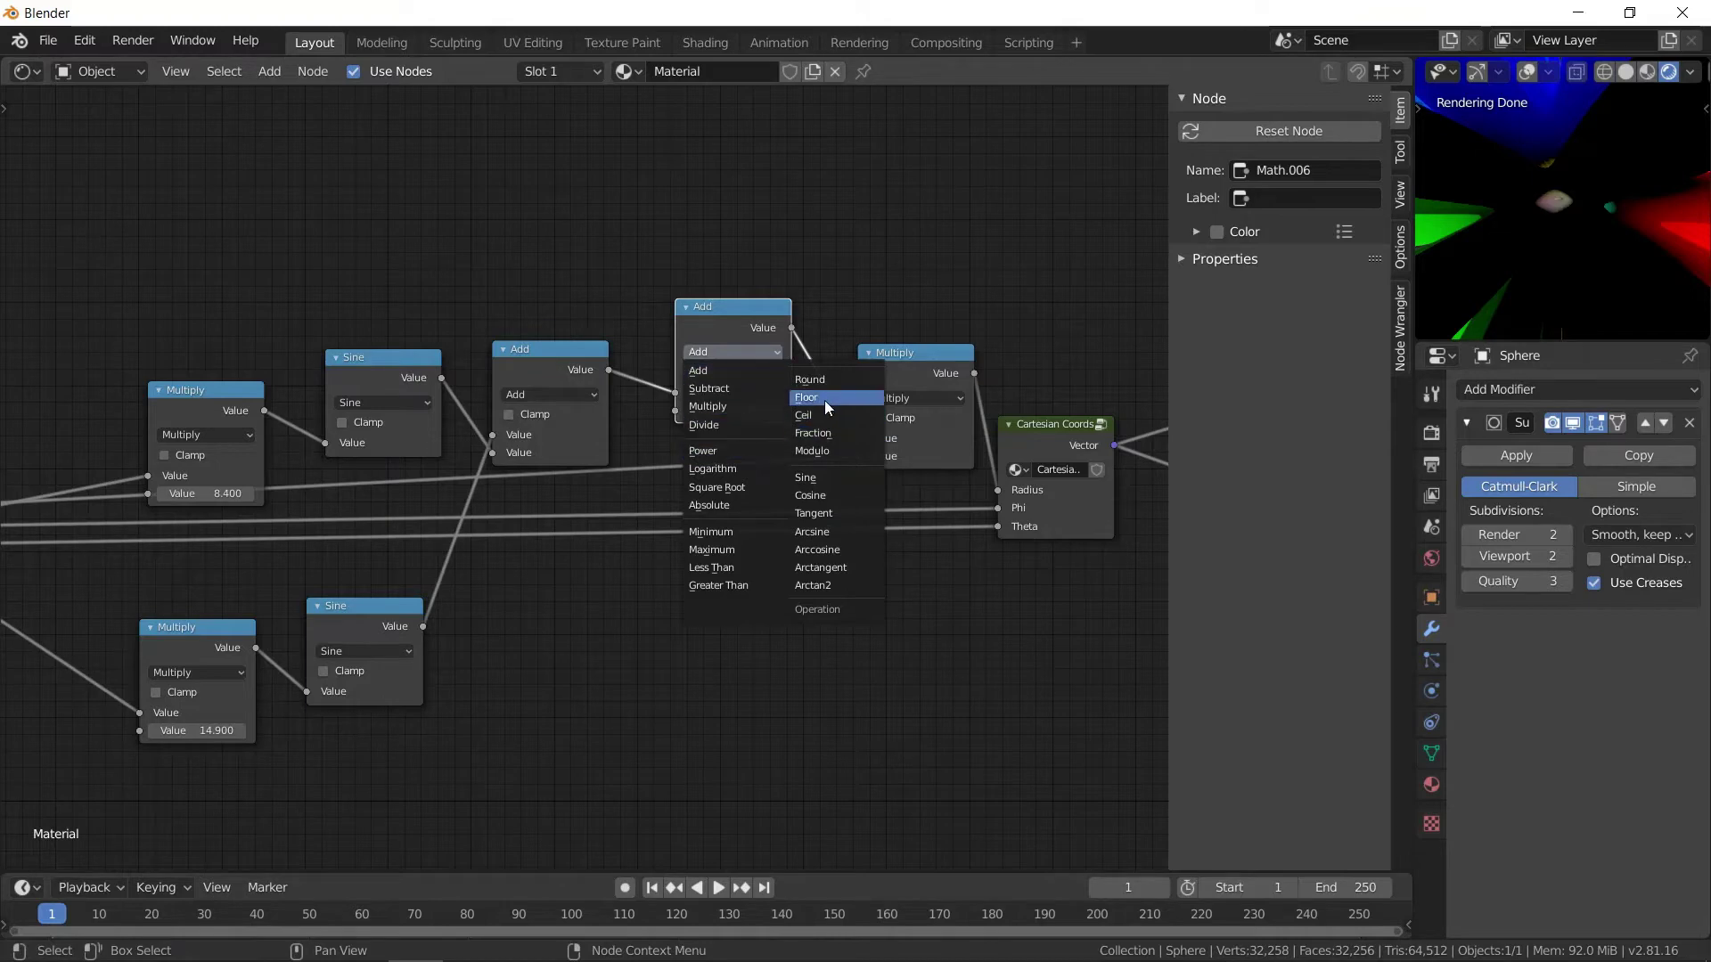
{"action": "left_click", "coordinate": [788, 505]}
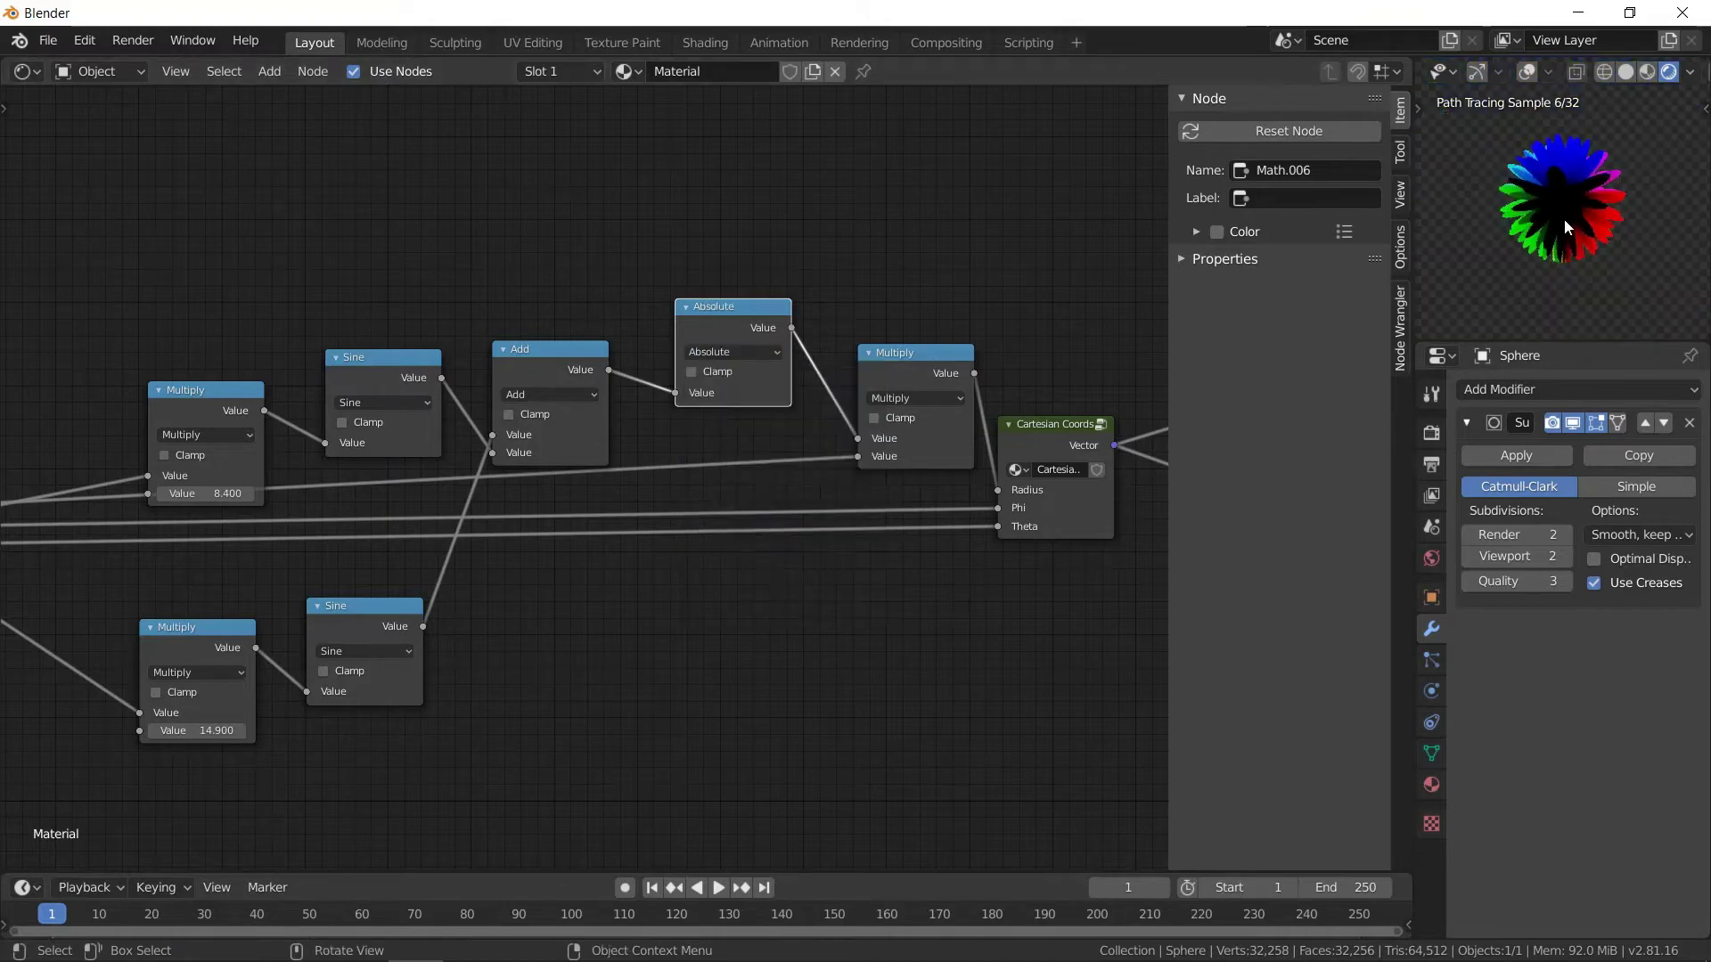
- Orbit around the displaced shape, and move Cartesian Coords slightly farther from the last Multiply node
{"action": "mouse_move", "coordinate": [1509, 226]}
{"action": "middle_mouse_down"}
{"action": "mouse_move", "coordinate": [1639, 206]}
{"action": "mouse_move", "coordinate": [1519, 171]}
{"action": "mouse_move", "coordinate": [1468, 243]}
{"action": "mouse_move", "coordinate": [1543, 294]}
{"action": "mouse_move", "coordinate": [1435, 291]}
{"action": "mouse_move", "coordinate": [1568, 288]}
{"action": "middle_mouse_up"}
{"action": "middle_click_drag", "start_coordinate": [1014, 310], "coordinate": [720, 324]}
{"action": "scroll", "coordinate": [783, 307], "scroll_direction": "up", "scroll_amount": 2}
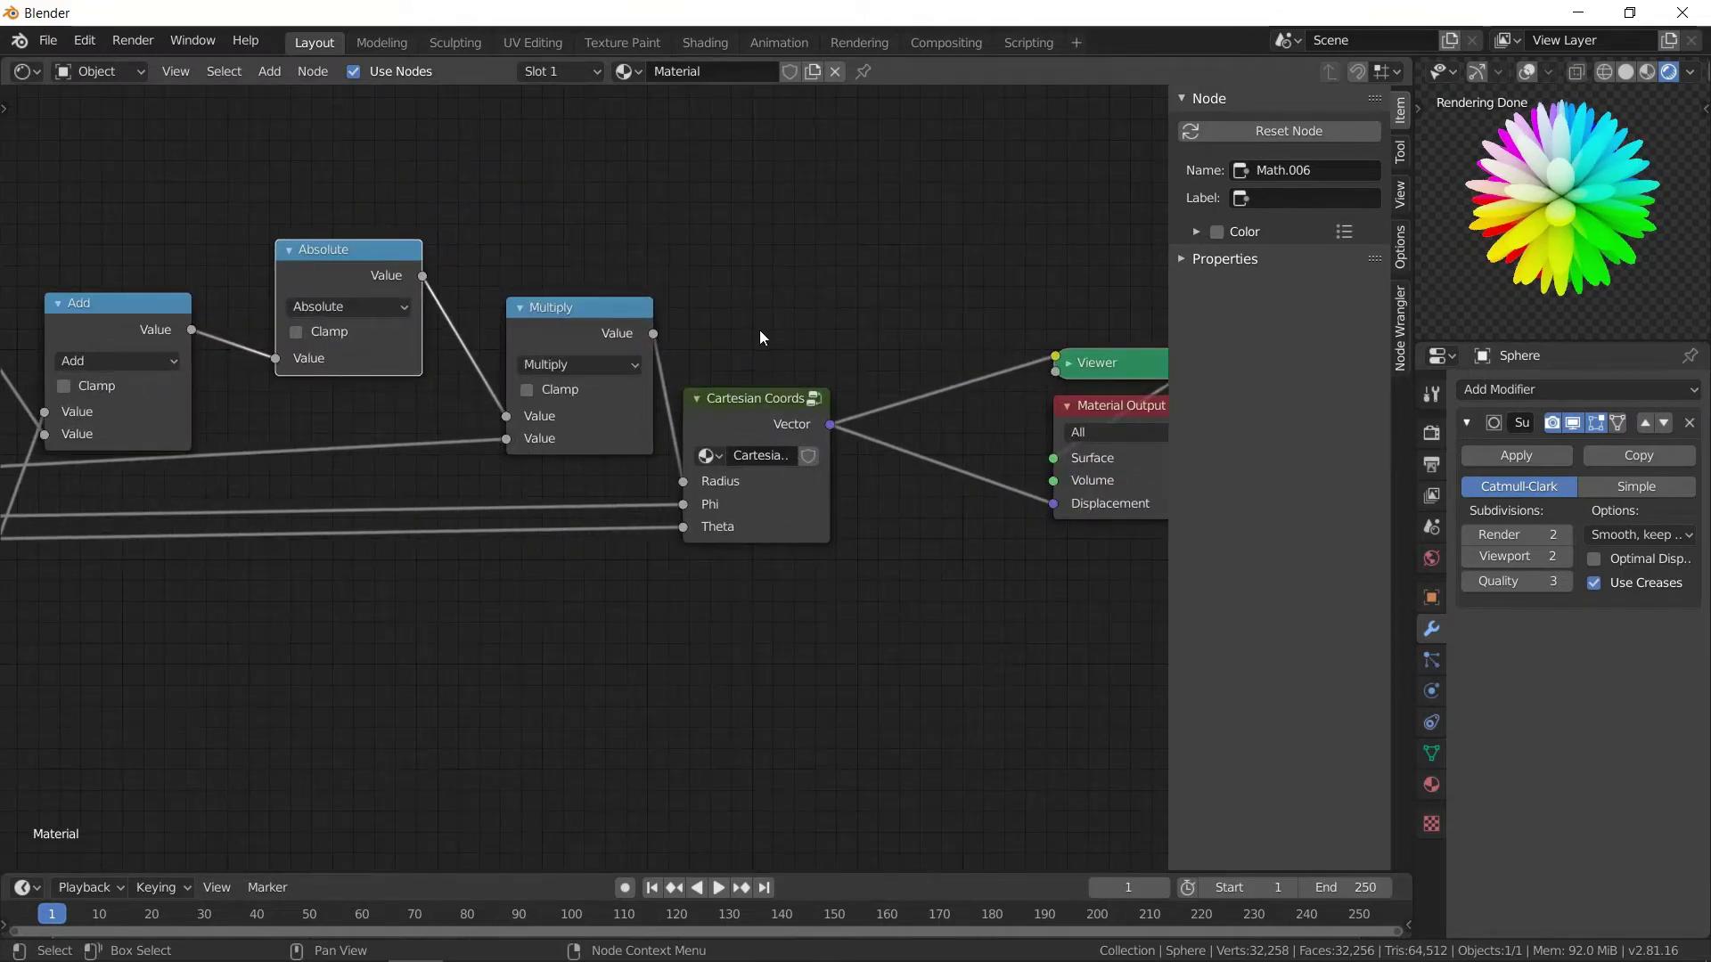
{"action": "scroll", "coordinate": [760, 336], "scroll_direction": "down", "scroll_amount": 1}
{"action": "middle_click_drag", "start_coordinate": [351, 599], "coordinate": [684, 558]}
{"action": "scroll", "coordinate": [685, 551], "scroll_direction": "down", "scroll_amount": 5}
{"action": "left_click_drag", "start_coordinate": [916, 400], "coordinate": [954, 398]}
{"action": "scroll", "coordinate": [728, 554], "scroll_direction": "down", "scroll_amount": 2}
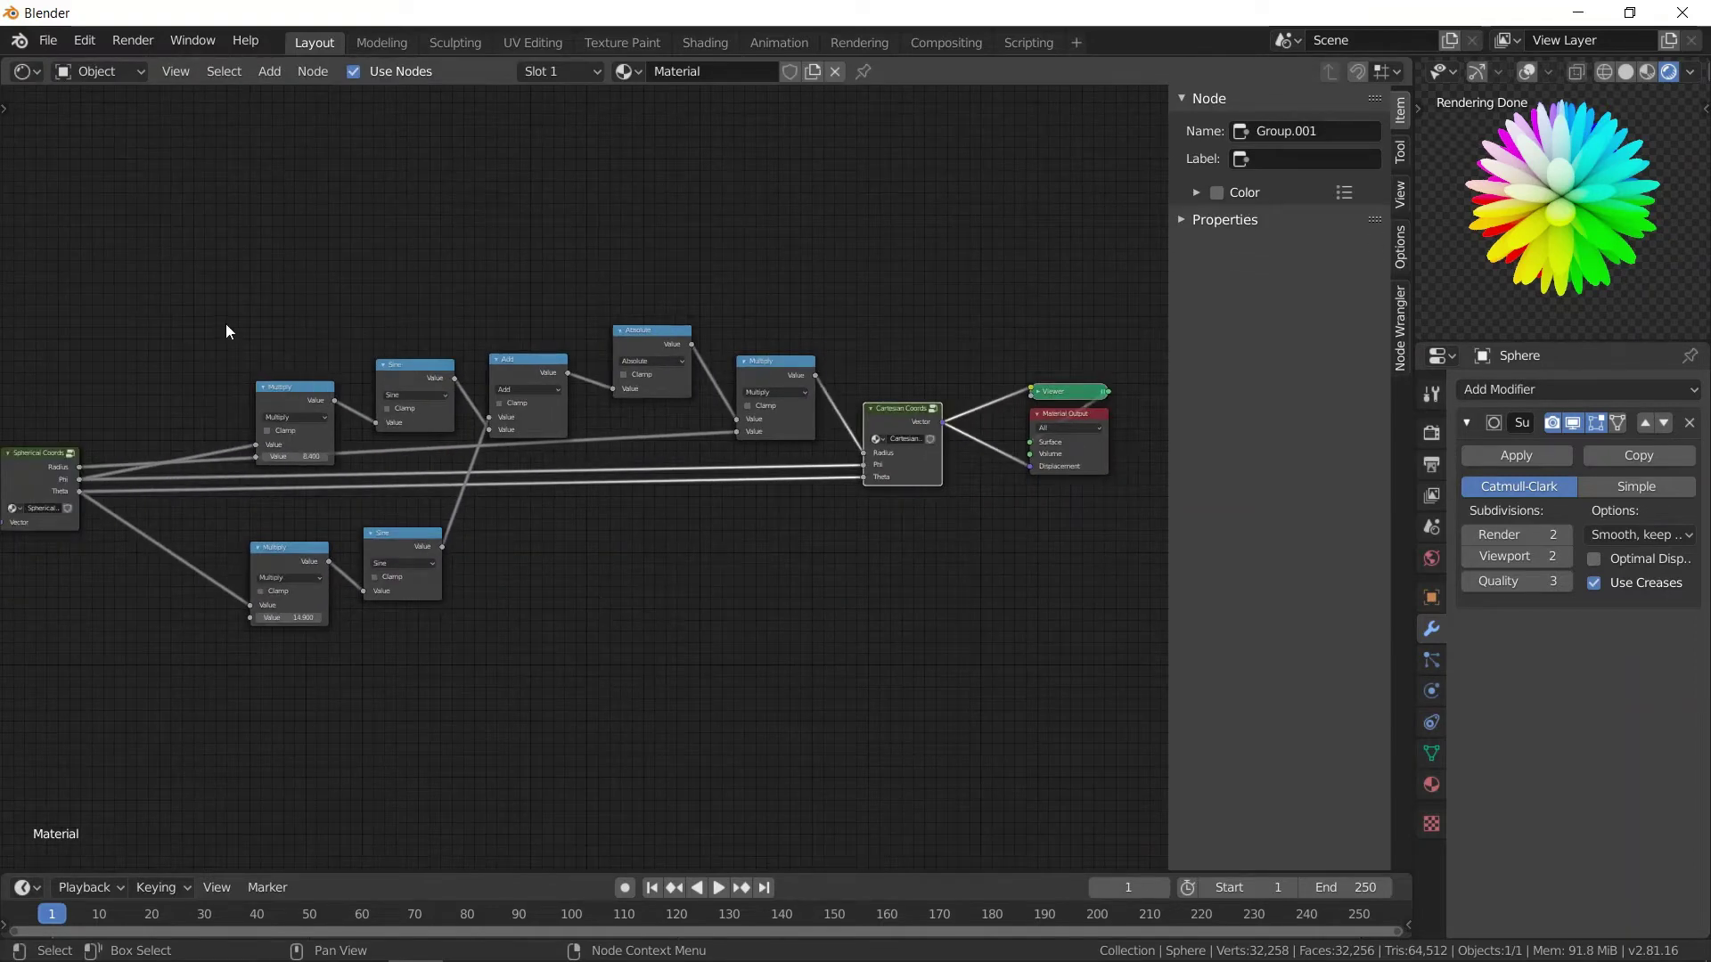
- Group only the Math nodes between Spherical Coords and Cartesian Coords into a new node group, leaving Cartesian Coords outside
{"action": "key", "text": "b"}
{"action": "left_click_drag", "start_coordinate": [210, 306], "coordinate": [827, 721]}
{"action": "key", "text": "ctrl+g"}
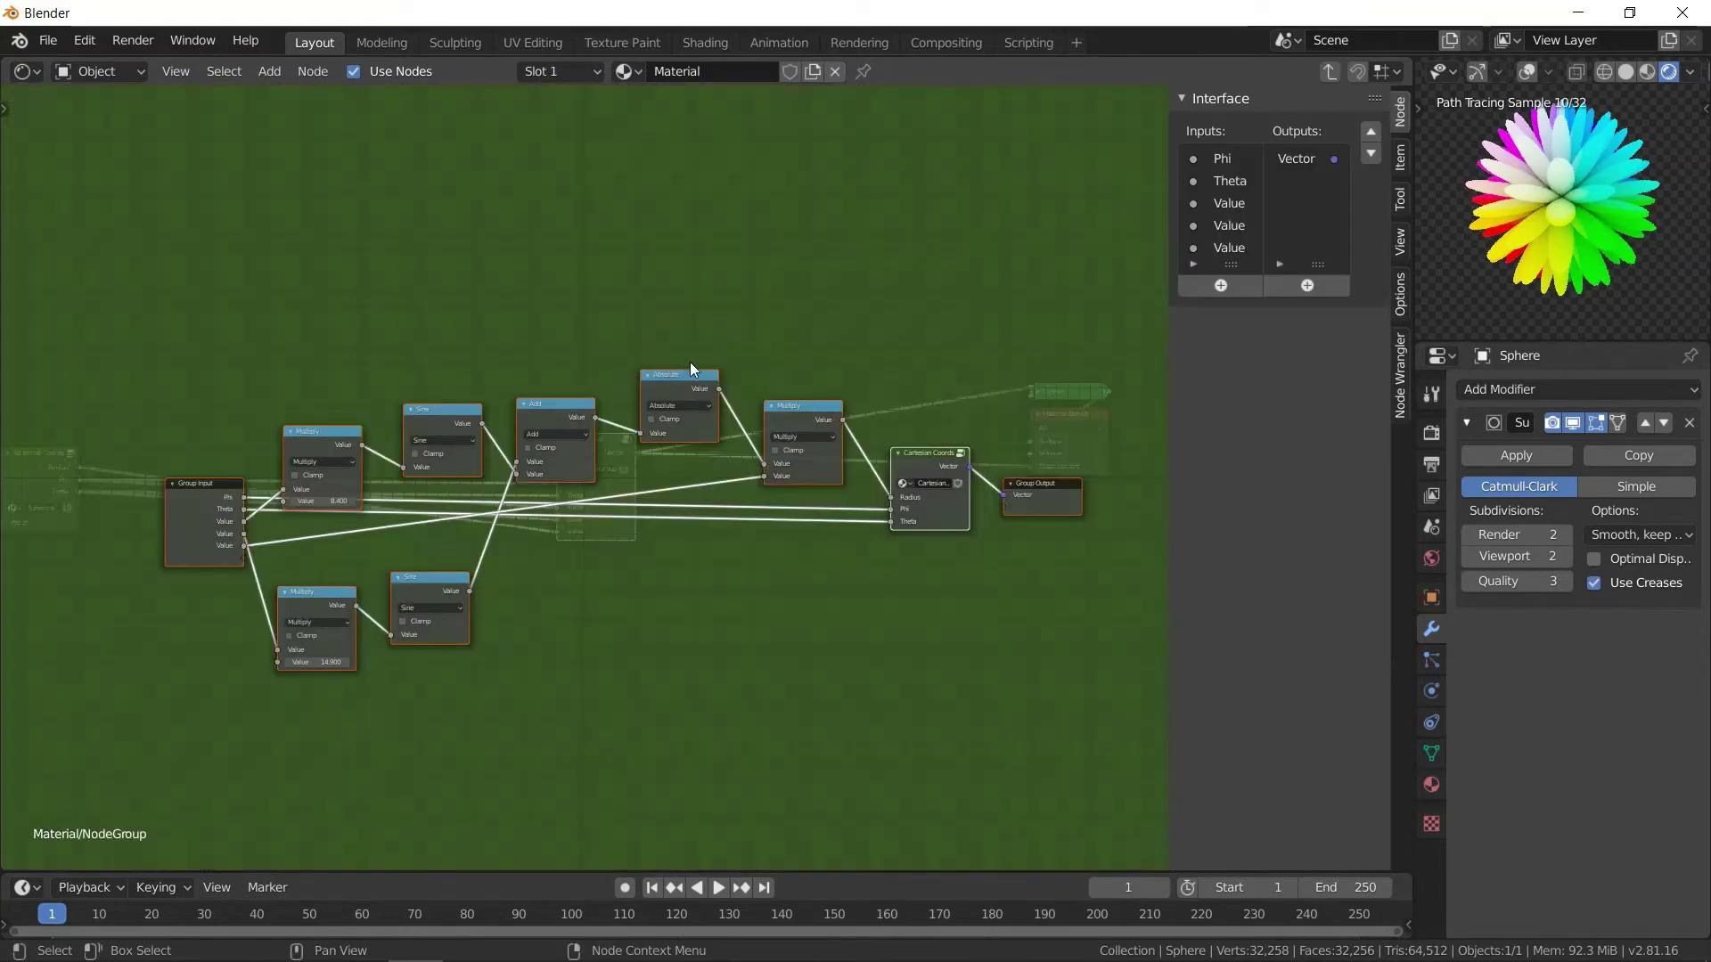
{"action": "key", "text": "ctrl+z"}
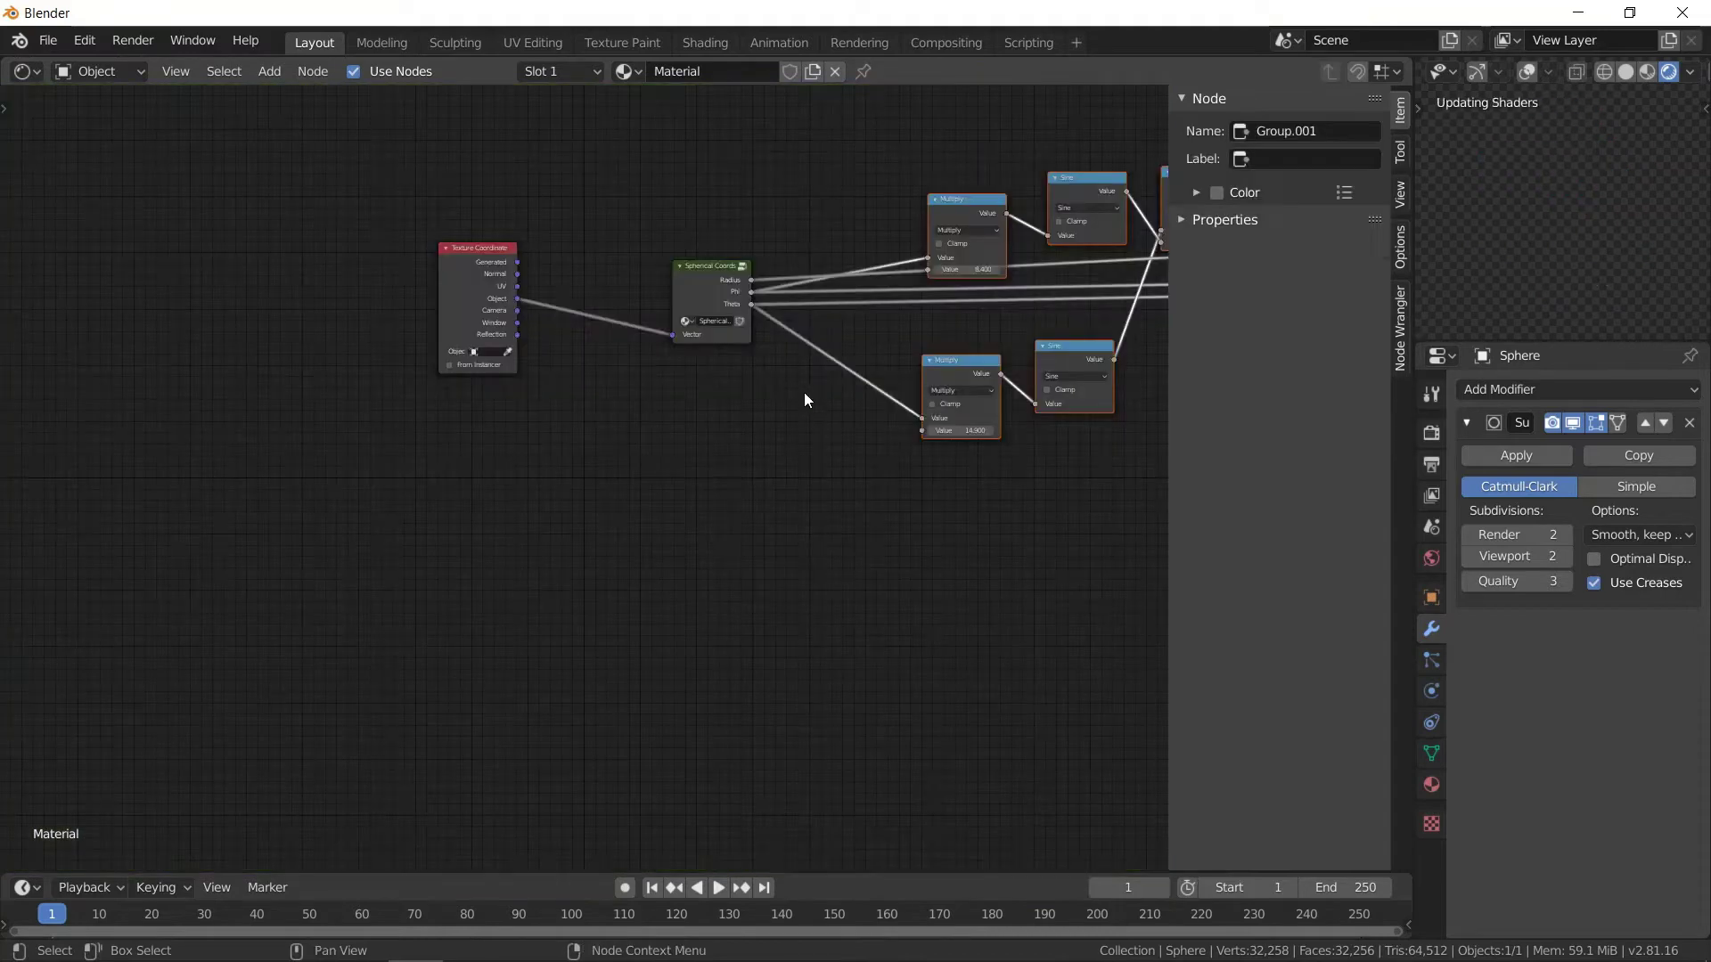
{"action": "scroll", "coordinate": [809, 395], "scroll_direction": "down", "scroll_amount": 6}
{"action": "middle_click_drag", "start_coordinate": [773, 486], "coordinate": [426, 532]}
{"action": "key", "text": "c"}
{"action": "middle_click", "coordinate": [853, 421]}
{"action": "key", "text": "Escape"}
{"action": "key", "text": "Tab"}
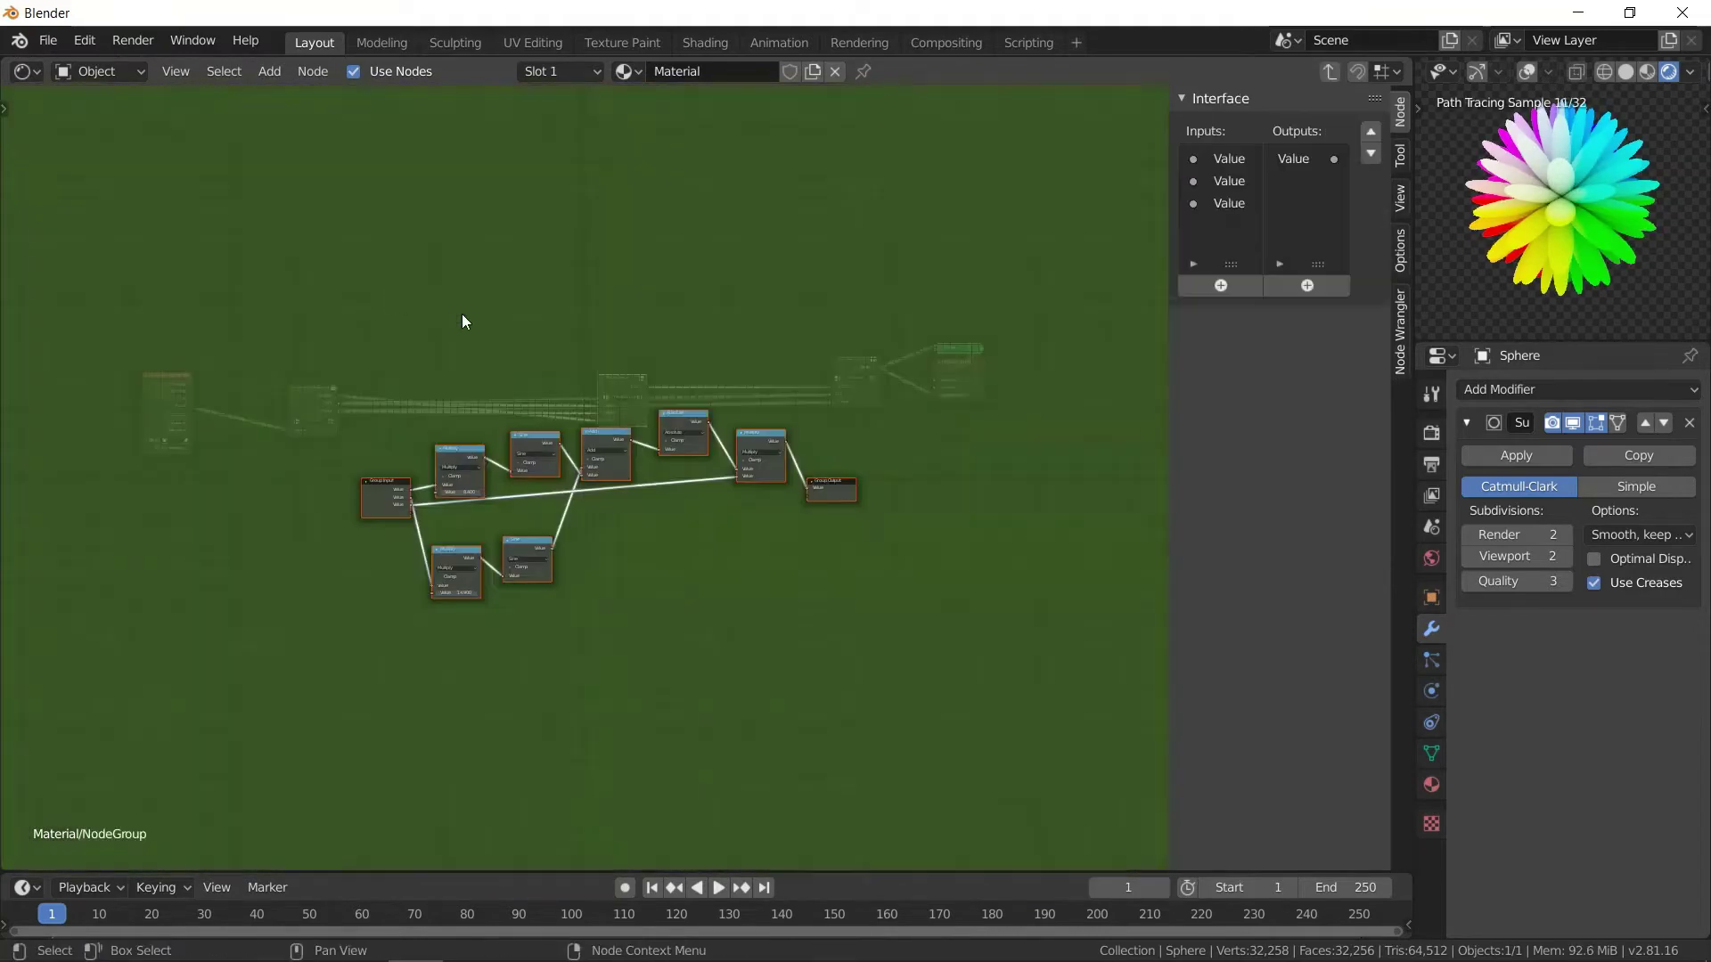
- Rename the new group's output as Radius
{"action": "scroll", "coordinate": [528, 501], "scroll_direction": "up", "scroll_amount": 4}
{"action": "middle_click_drag", "start_coordinate": [706, 589], "coordinate": [535, 545]}
{"action": "left_click", "coordinate": [1310, 159]}
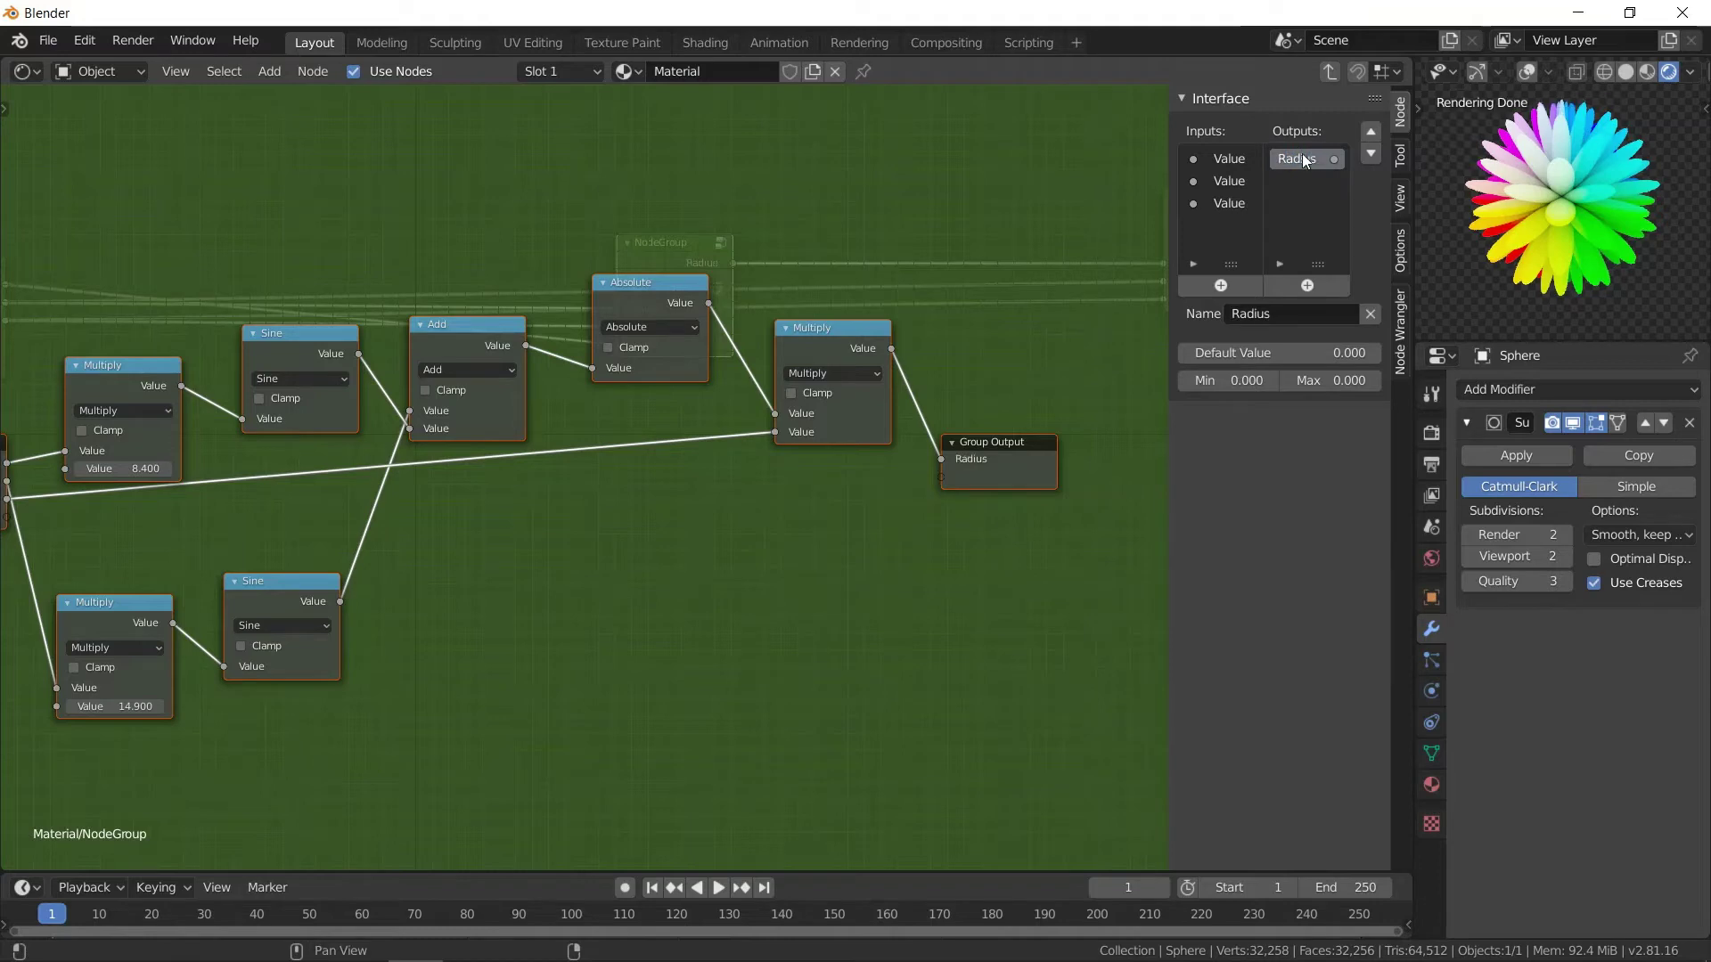
- Rename the group's third input as Radius, the first as Phi and the second as Theta
{"action": "middle_click_drag", "start_coordinate": [692, 449], "coordinate": [773, 511]}
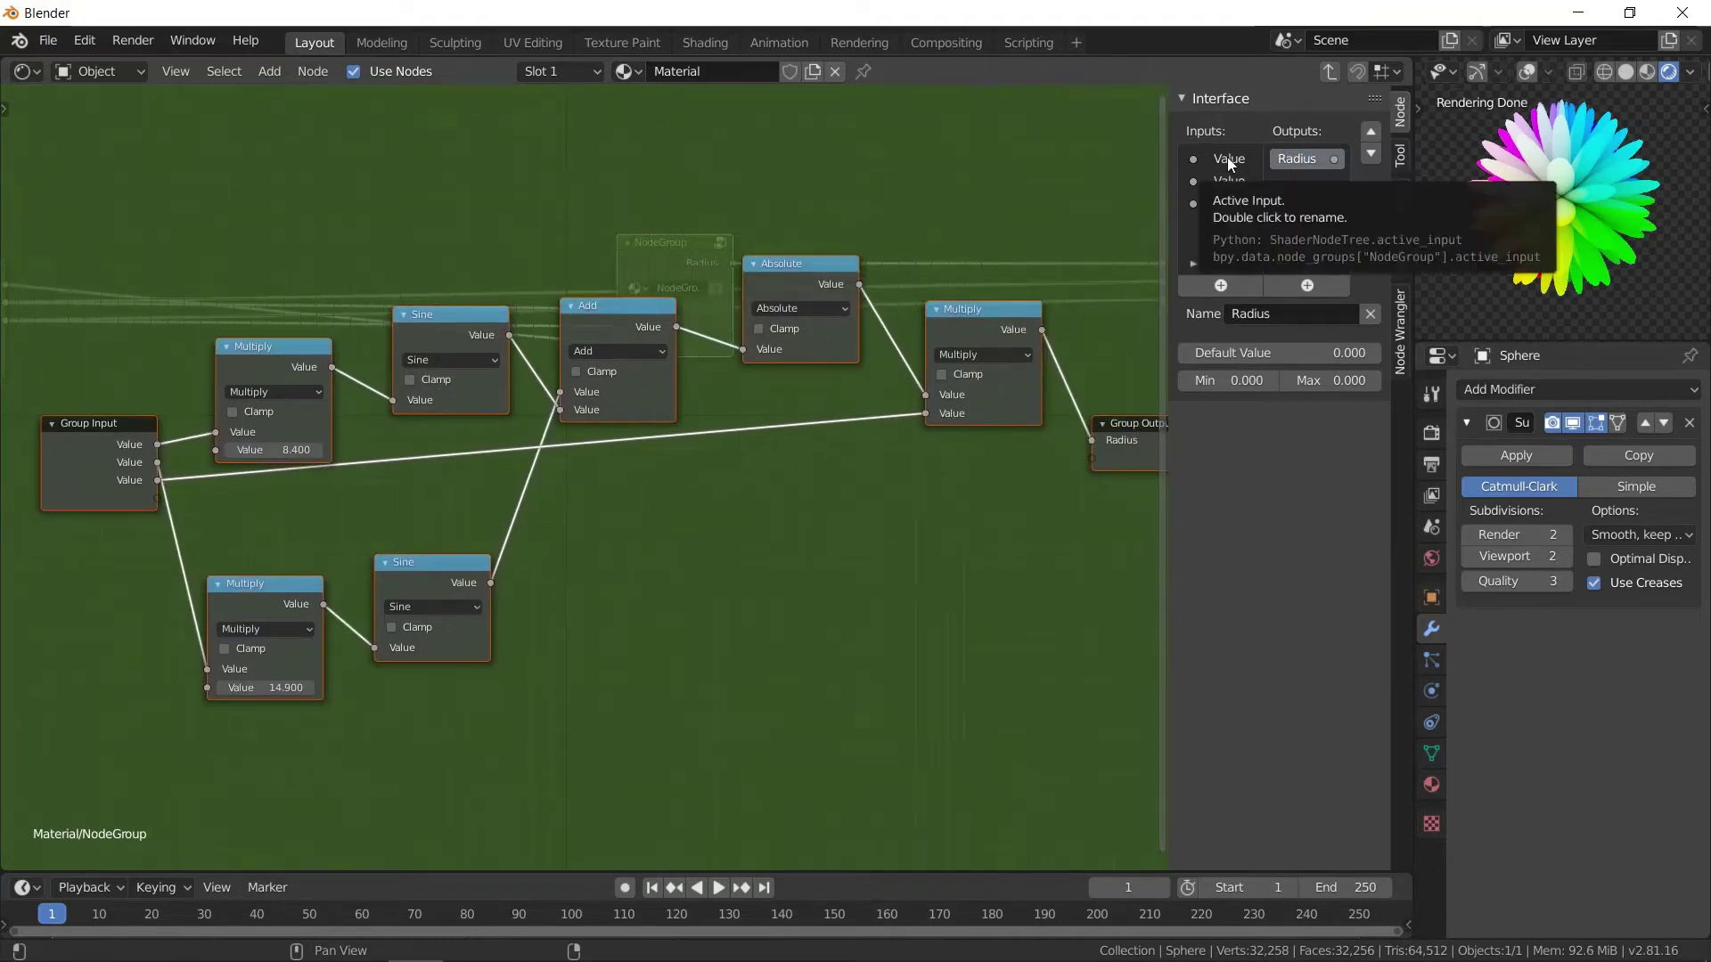
{"action": "left_click", "coordinate": [1224, 204]}
{"action": "double_click", "coordinate": [1224, 205]}
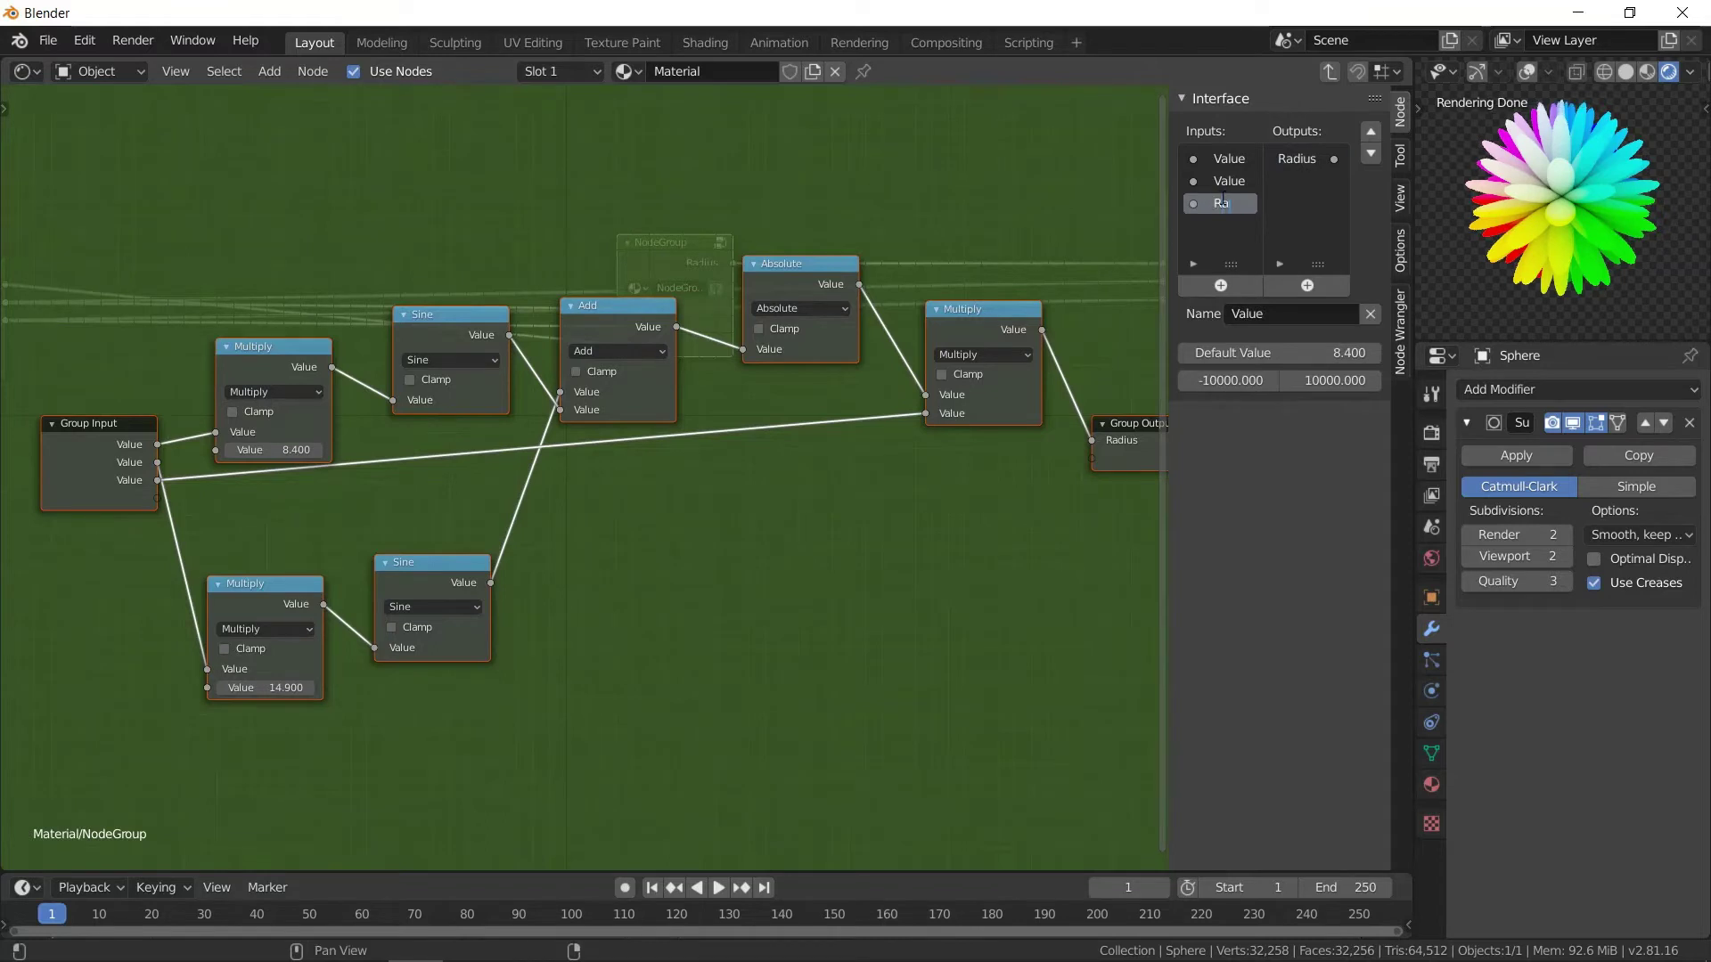
{"action": "left_click", "coordinate": [1242, 153]}
{"action": "double_click", "coordinate": [1235, 163]}
{"action": "type", "text": "Phi"}
{"action": "key", "text": "Return"}
{"action": "double_click", "coordinate": [1228, 181]}
{"action": "type", "text": "Theta"}
{"action": "key", "text": "Return"}
- Move the Radius input to the top of the group's input list
{"action": "left_click", "coordinate": [1232, 203]}
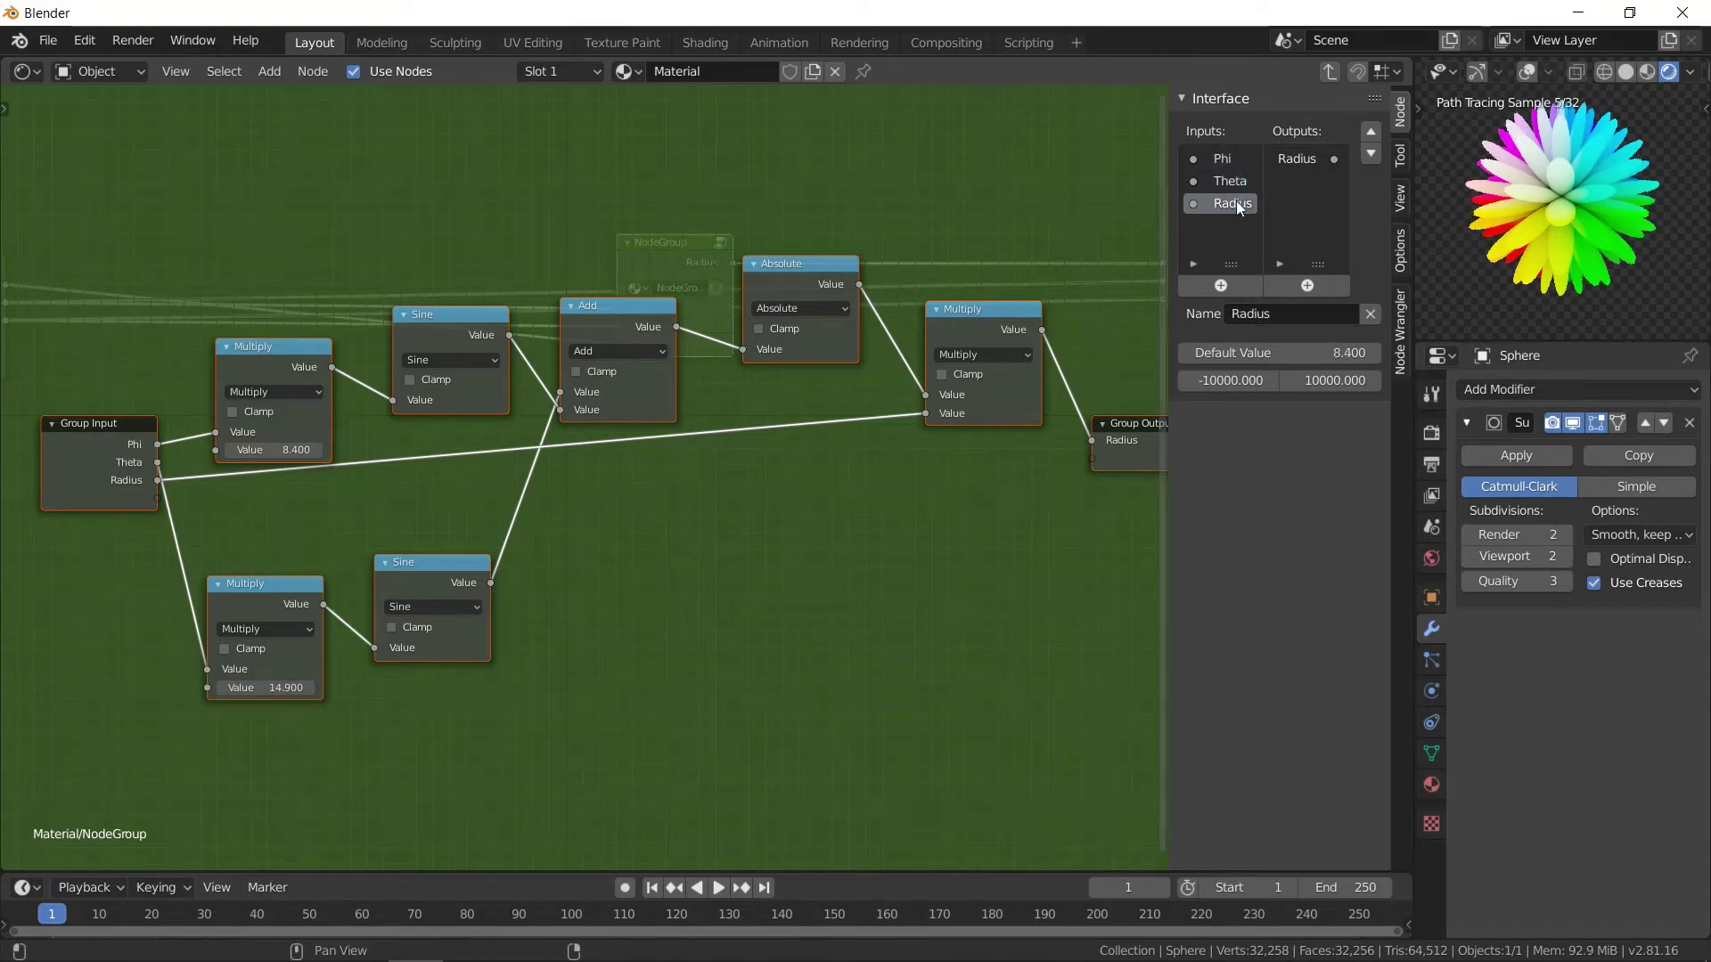
{"action": "left_click", "coordinate": [1370, 131]}
{"action": "left_click", "coordinate": [1371, 131]}
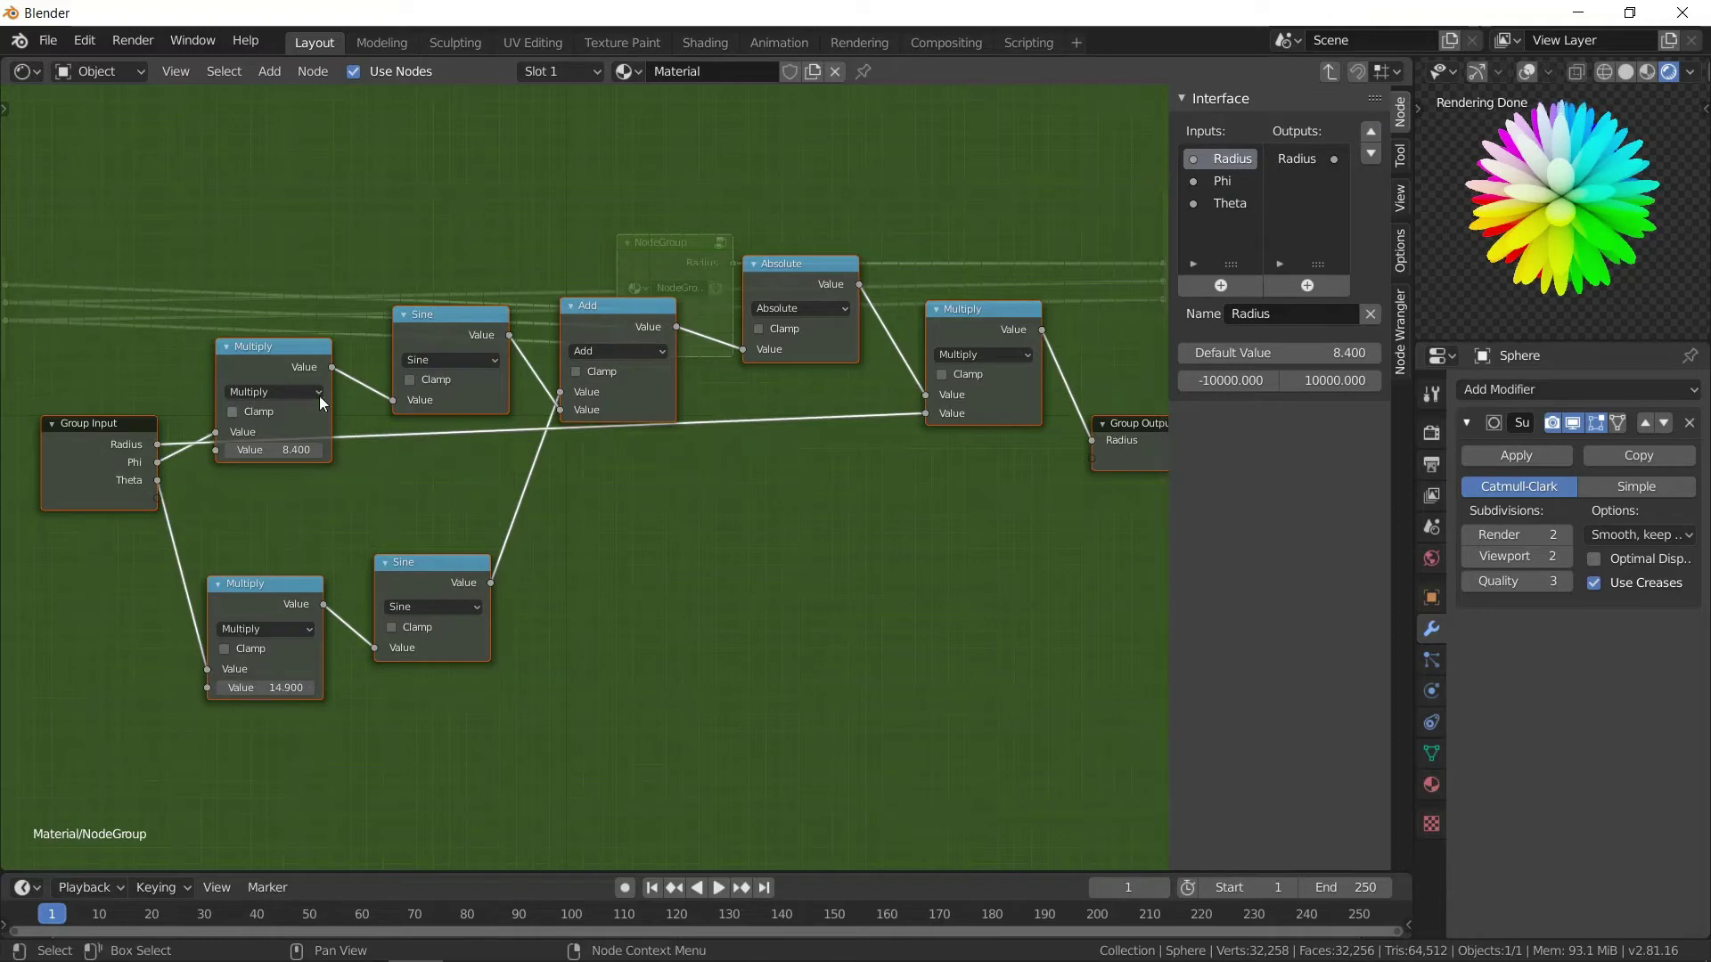
- Expose the factors of the Phi and Theta Multiply nodes as two additional inputs of the group
{"action": "left_click_drag", "start_coordinate": [287, 355], "coordinate": [310, 361]}
{"action": "left_click_drag", "start_coordinate": [237, 455], "coordinate": [180, 520]}
{"action": "left_click_drag", "start_coordinate": [228, 694], "coordinate": [178, 521]}
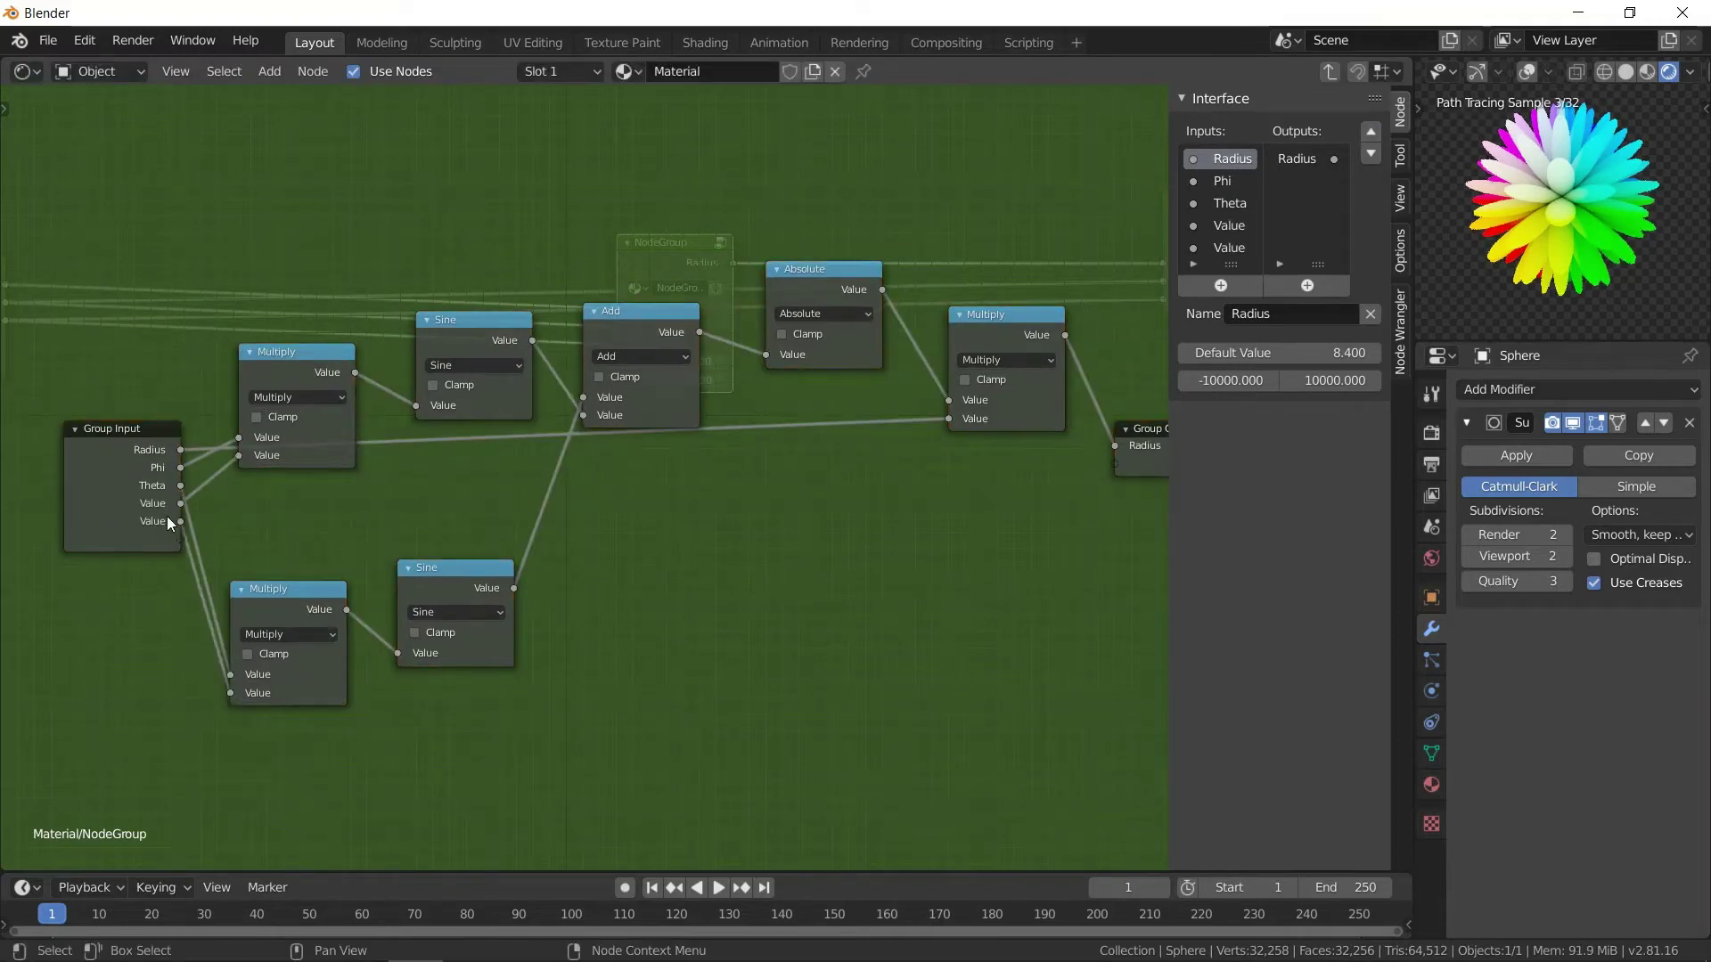
- Rename the group's fourth input as X-factor and its fifth as Y-factor, and exit the group
{"action": "double_click", "coordinate": [1220, 227]}
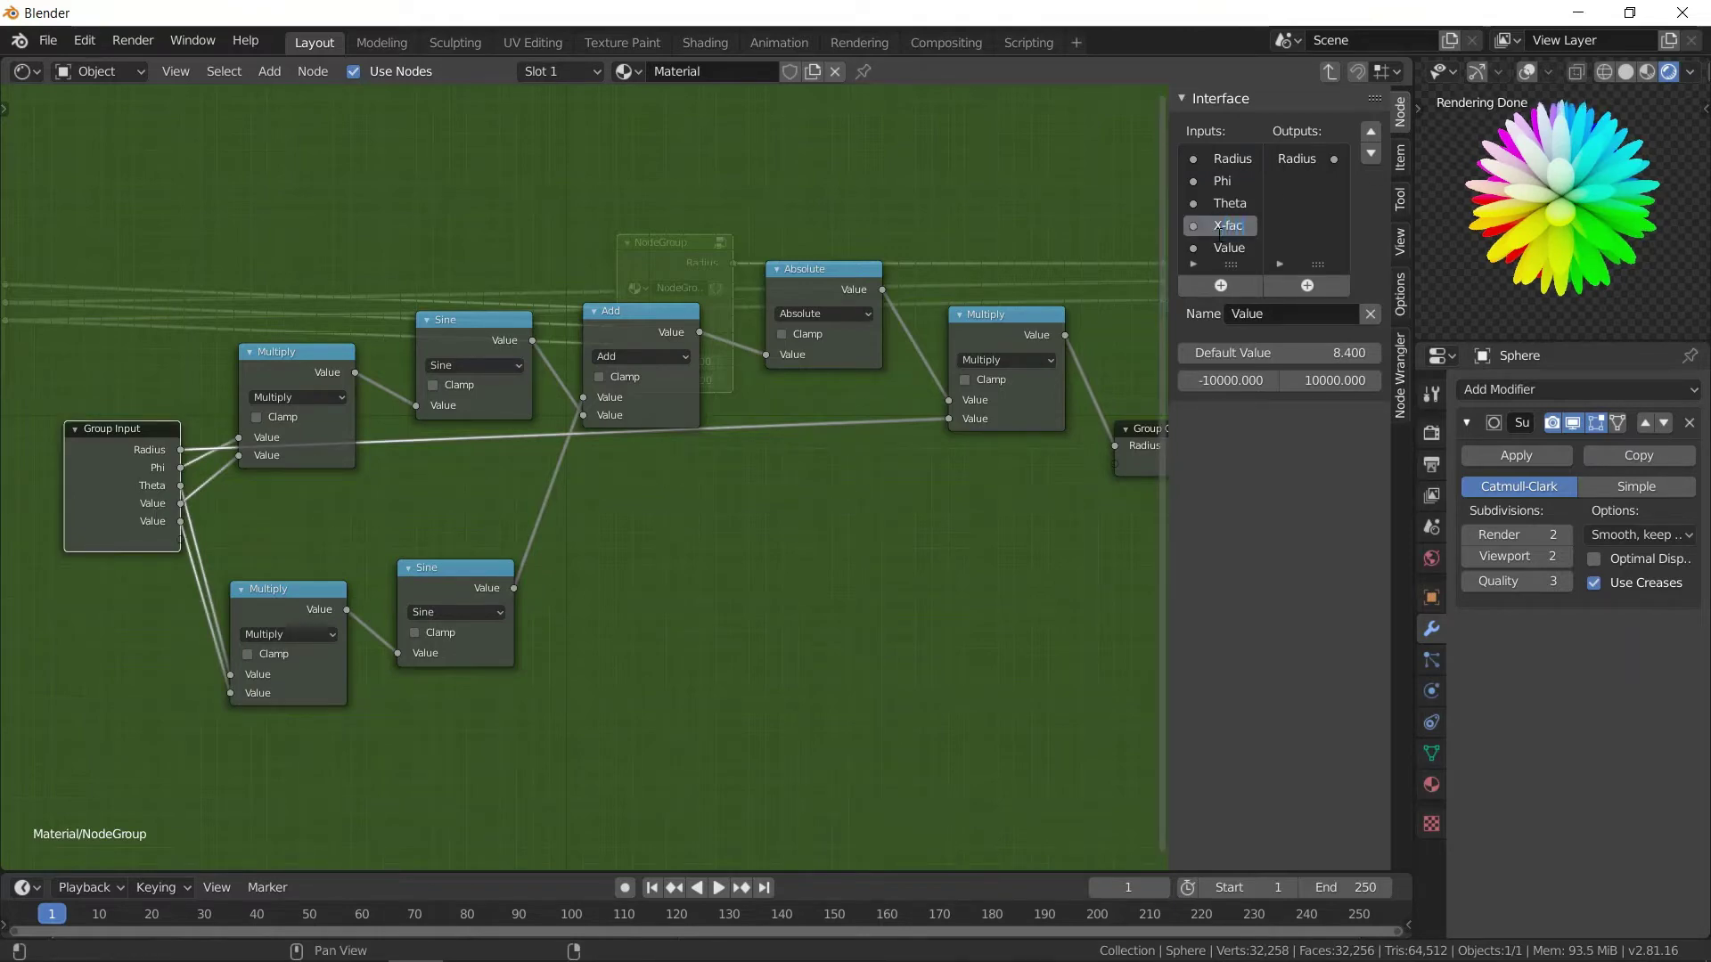
{"action": "double_click", "coordinate": [1231, 247]}
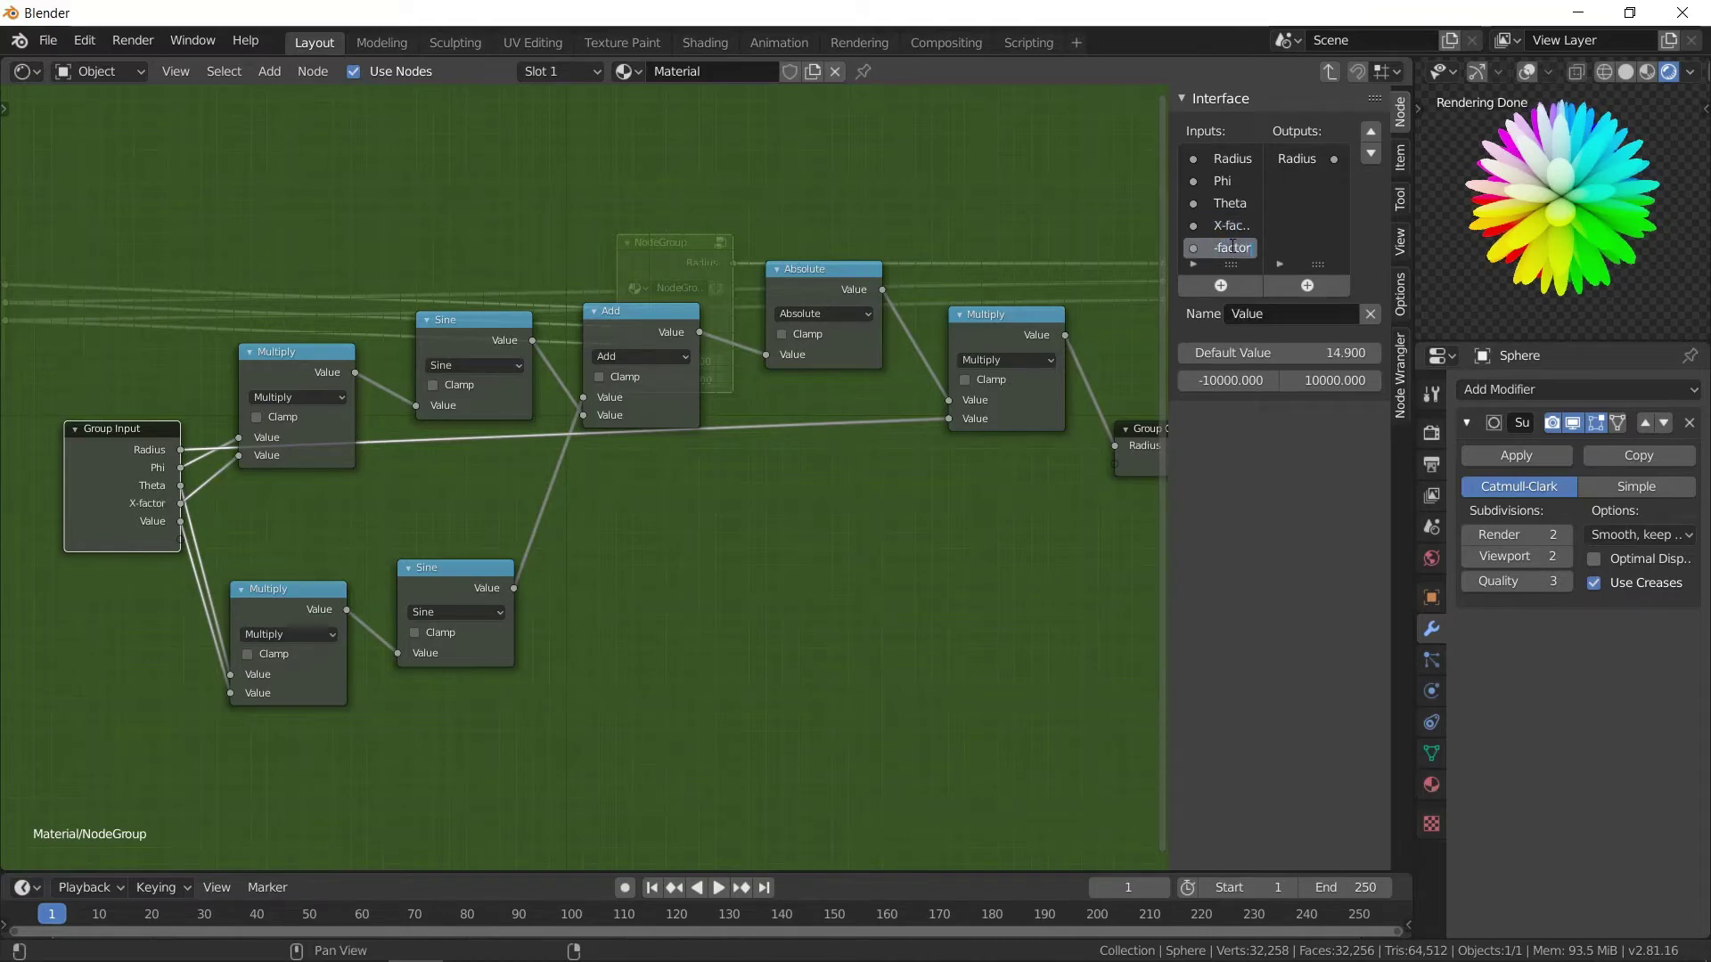
{"action": "key", "text": "Return"}
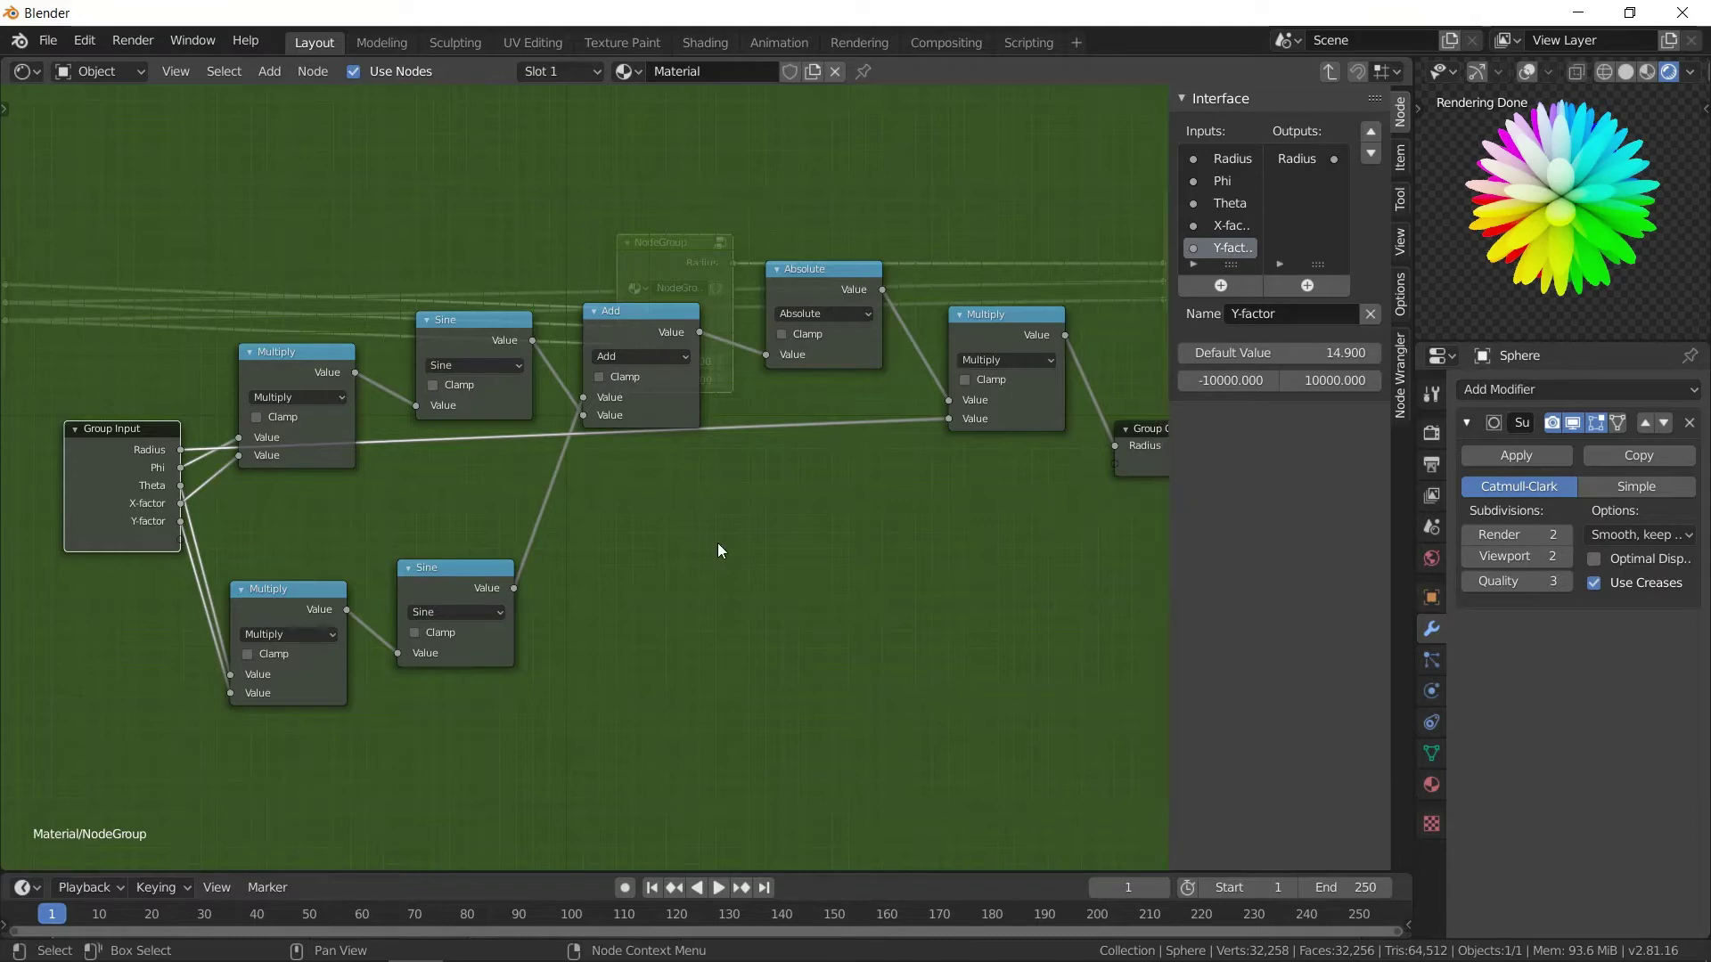
{"action": "key", "text": "Tab"}
- Move the group node up clear of the passing links and set both its X-factor and Y-factor to 1
{"action": "left_click_drag", "start_coordinate": [675, 249], "coordinate": [567, 125]}
{"action": "left_click_drag", "start_coordinate": [567, 236], "coordinate": [581, 236]}
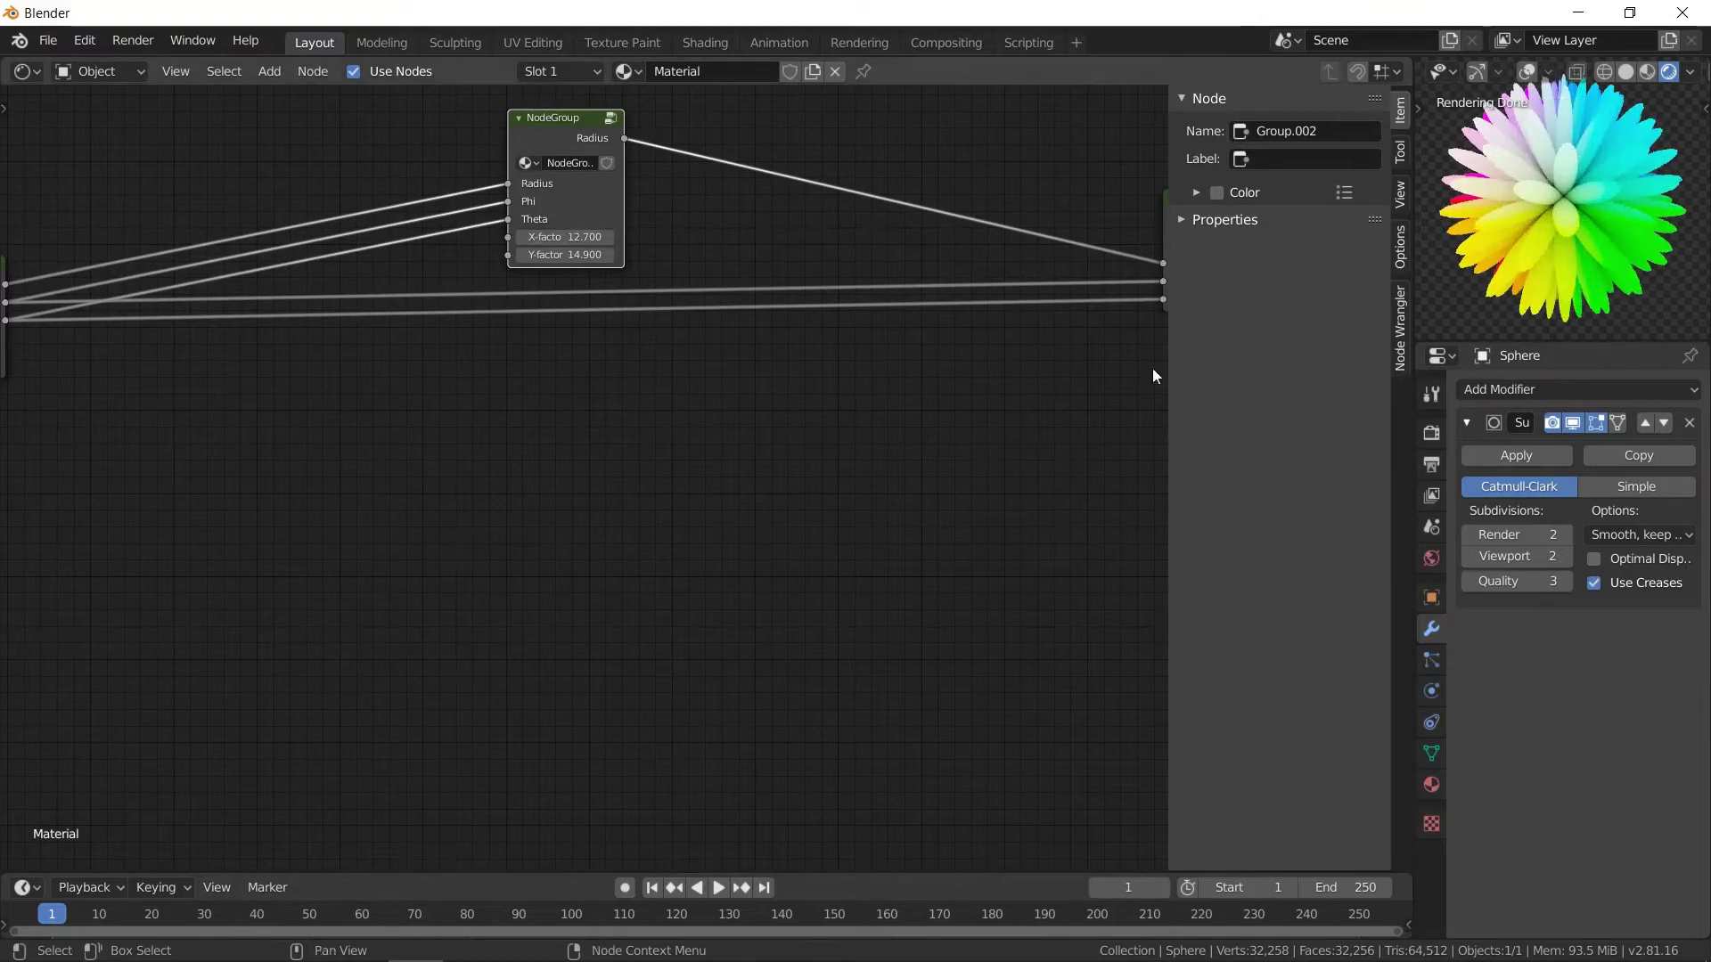
{"action": "type", "text": "12.7"}
{"action": "key", "text": "Return"}
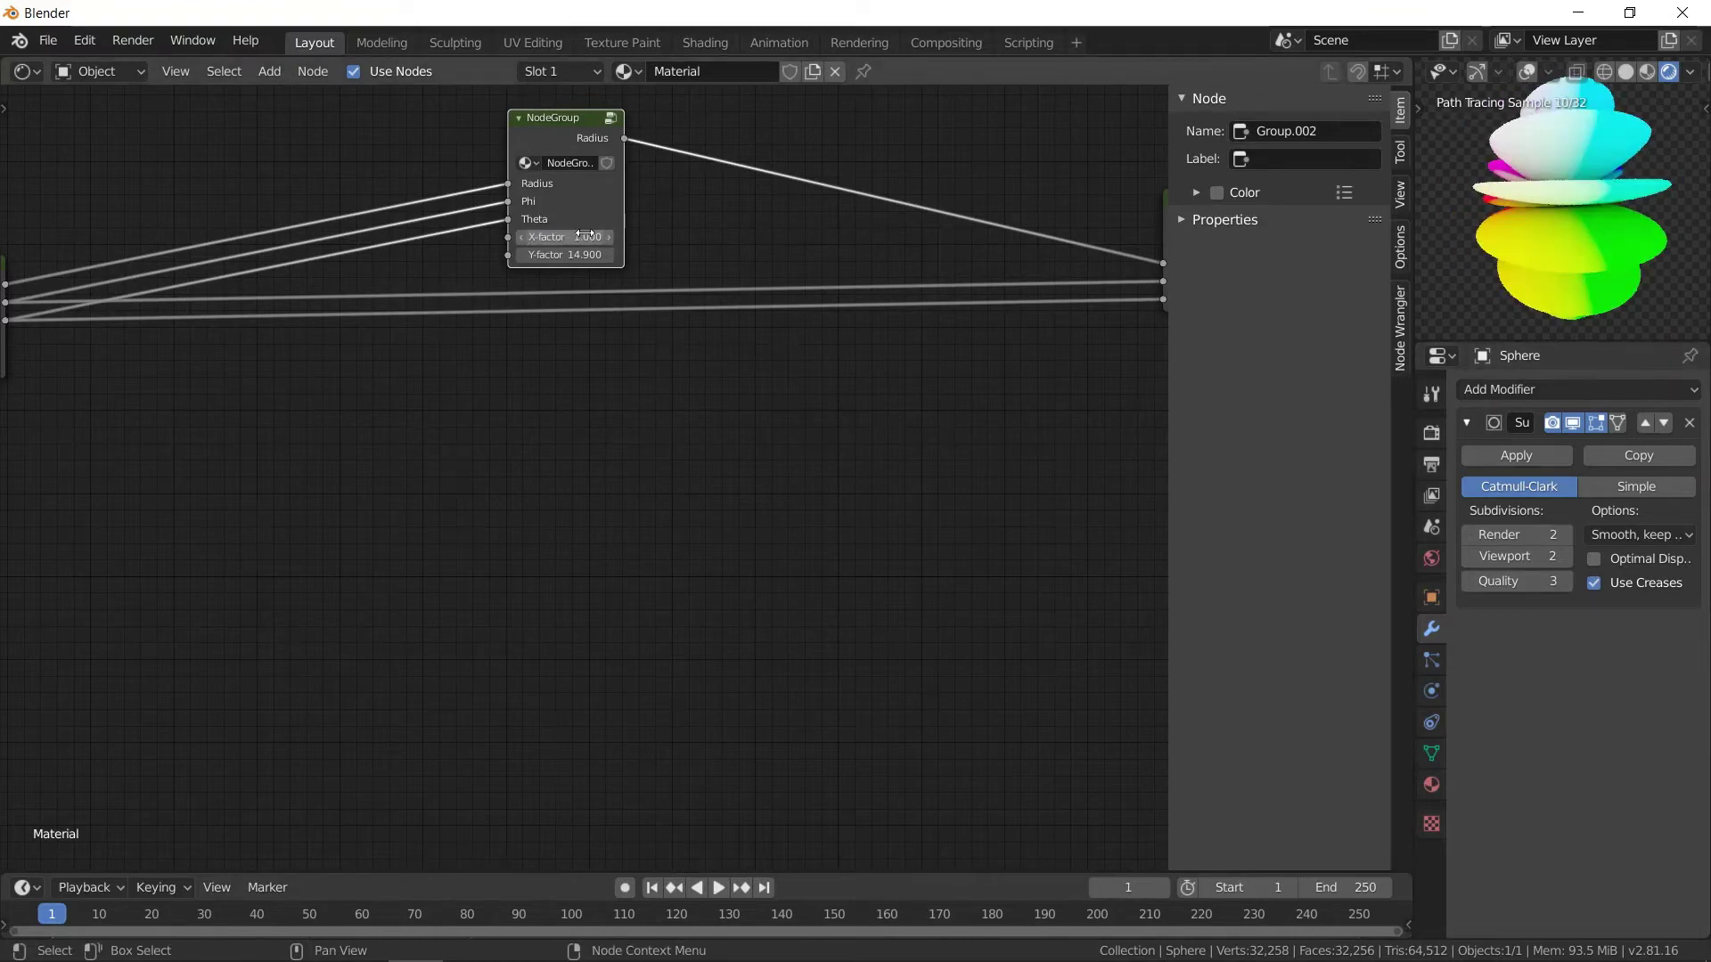
{"action": "left_click", "coordinate": [568, 254]}
{"action": "type", "text": "14.9"}
{"action": "key", "text": "Return"}
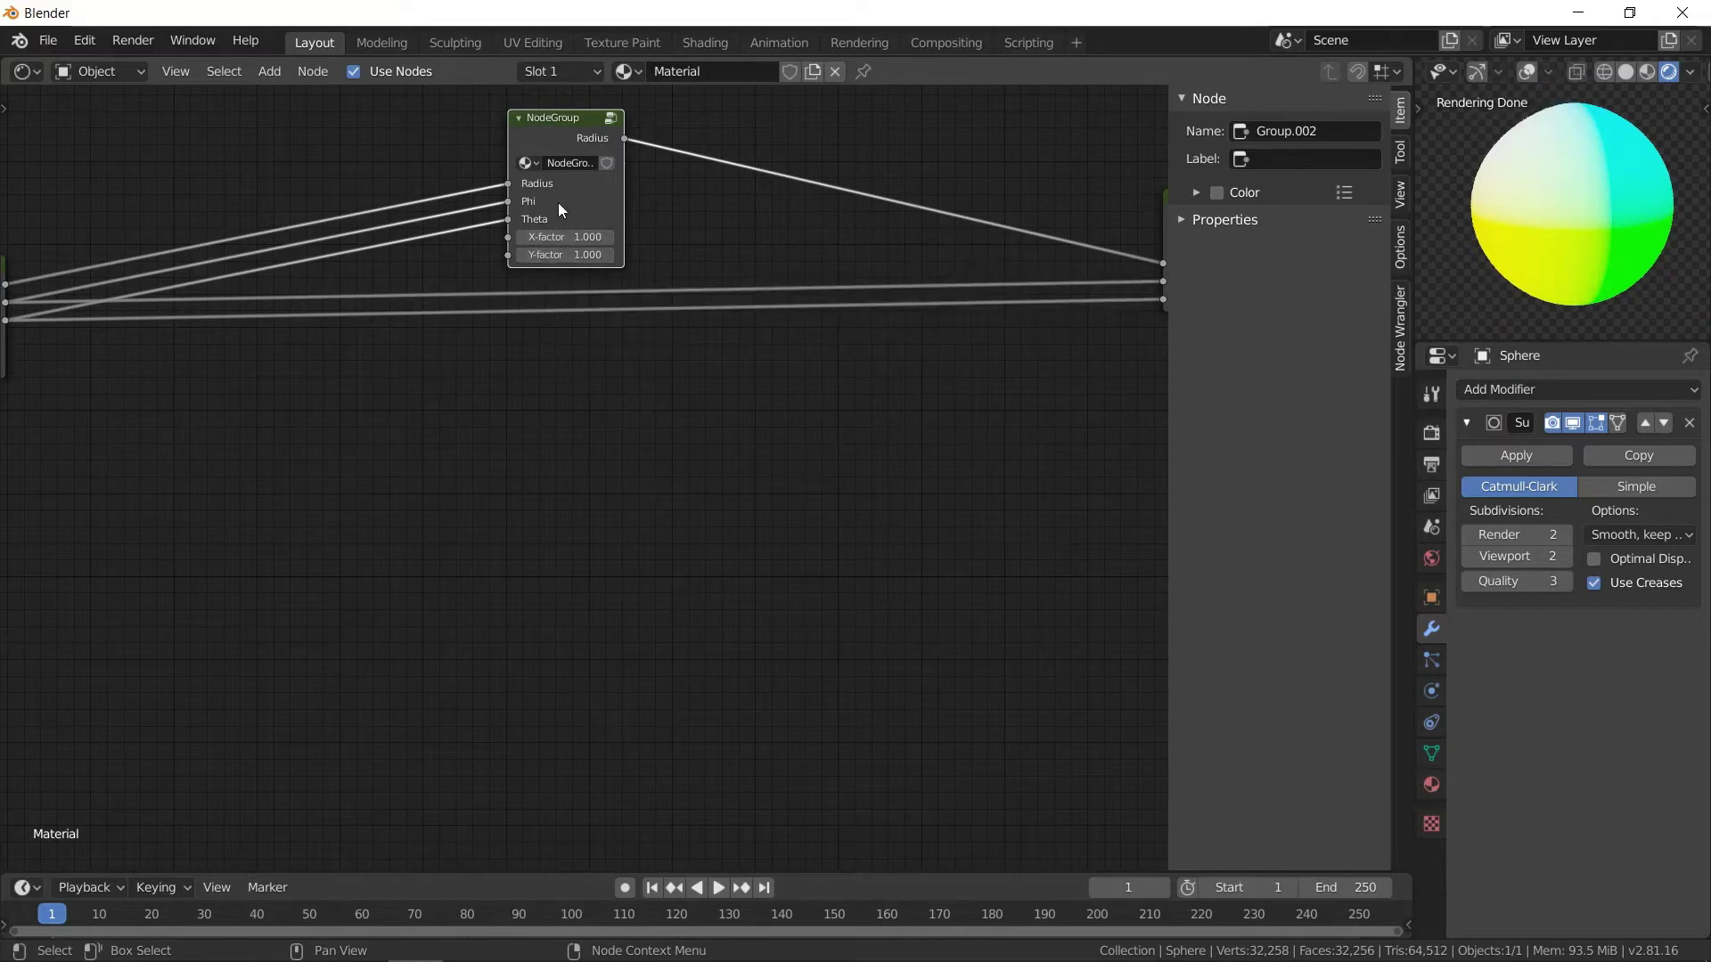
- Reopen the group and rename its Y-factor input as Z-factor
{"action": "key", "text": "Tab"}
{"action": "double_click", "coordinate": [1230, 246]}
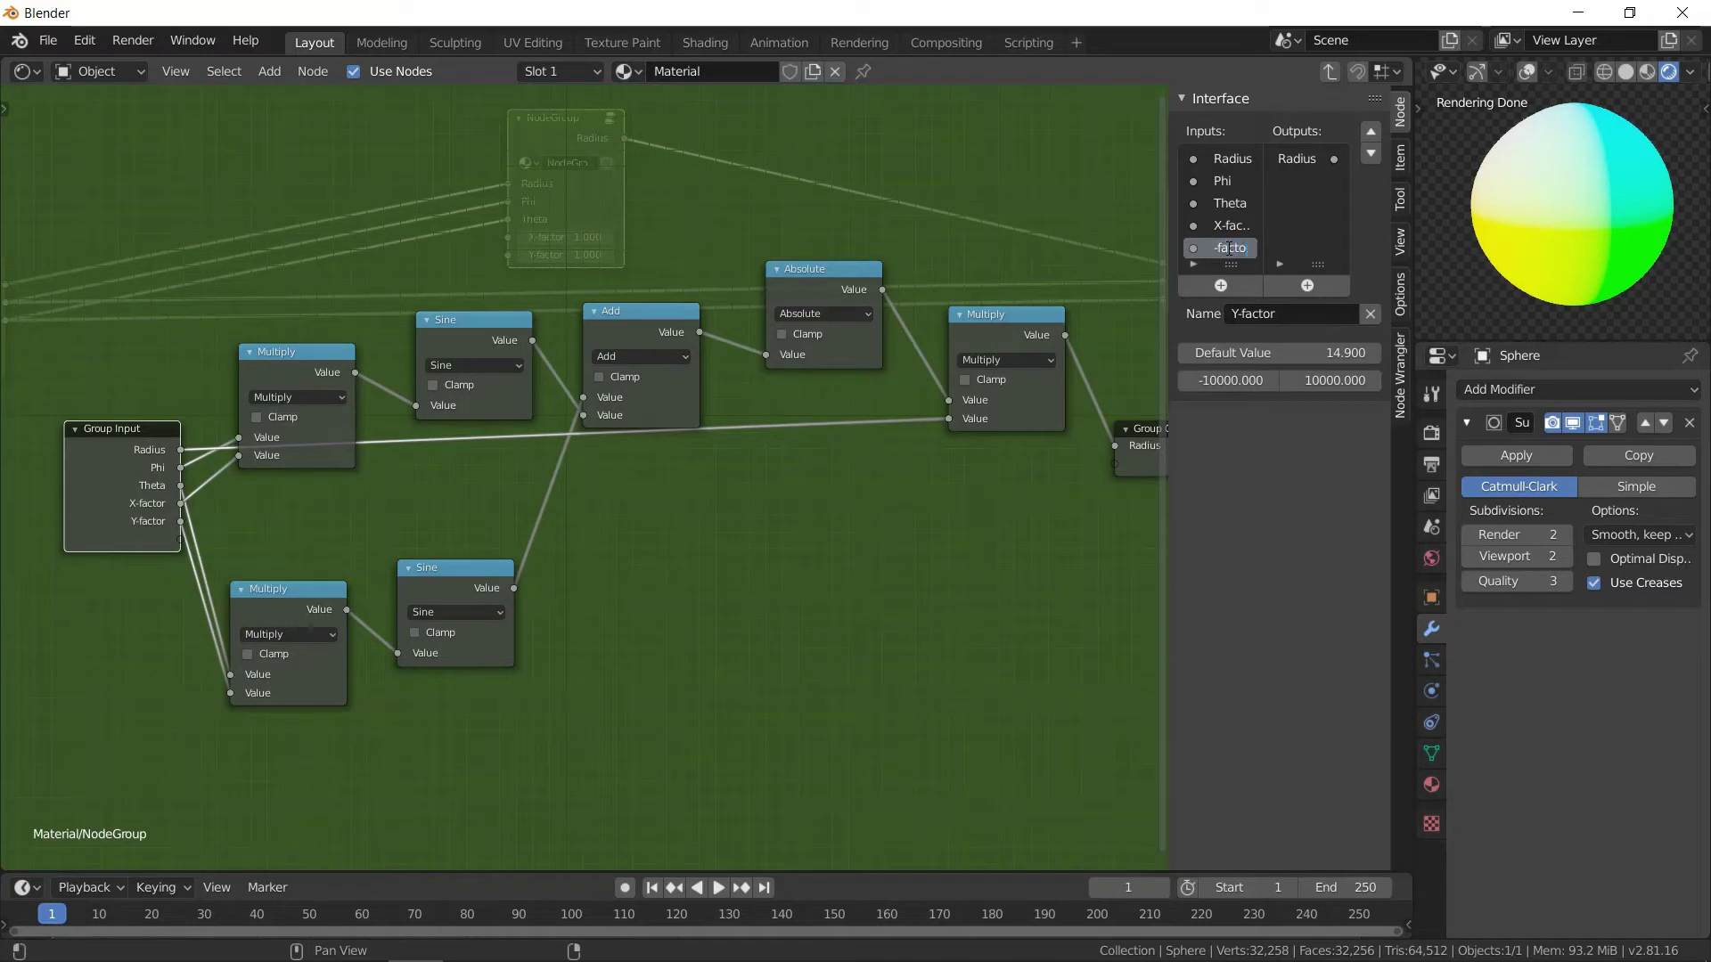
{"action": "type", "text": "Z"}
{"action": "key", "text": "Return"}
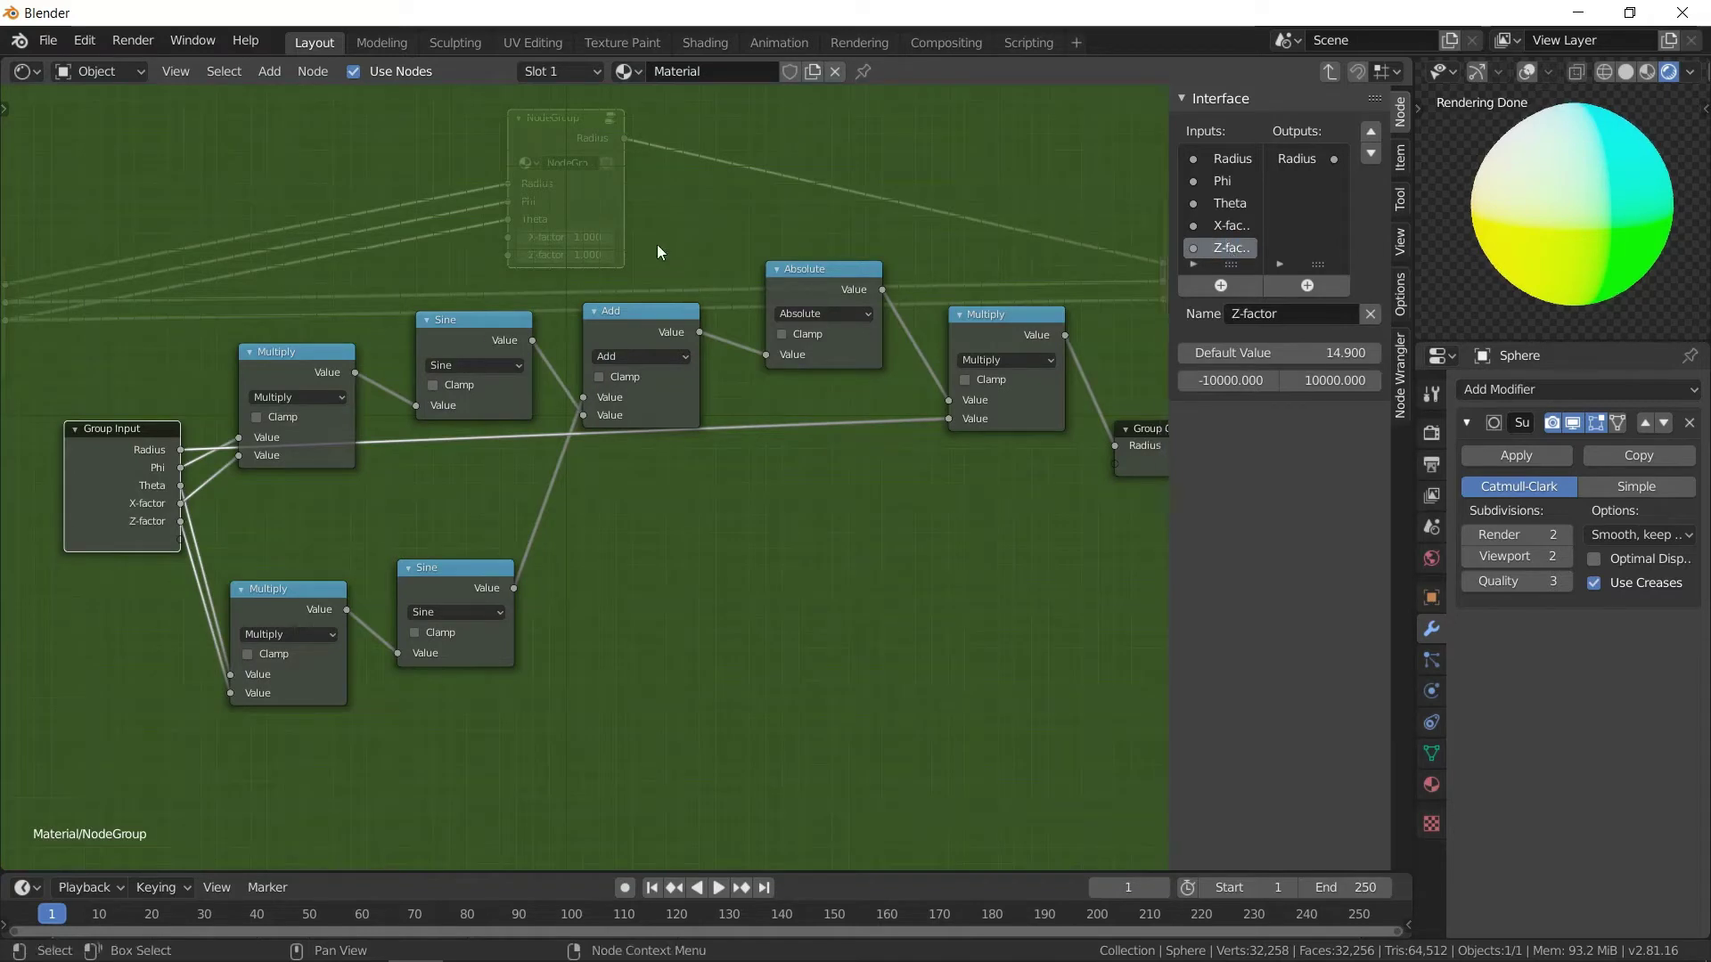
- Rename the group's X-factor input as XY-factor and return to the material's main node tree
{"action": "left_click", "coordinate": [1232, 228]}
{"action": "double_click", "coordinate": [1232, 228]}
{"action": "key", "text": "Home"}
{"action": "key", "text": "Delete"}
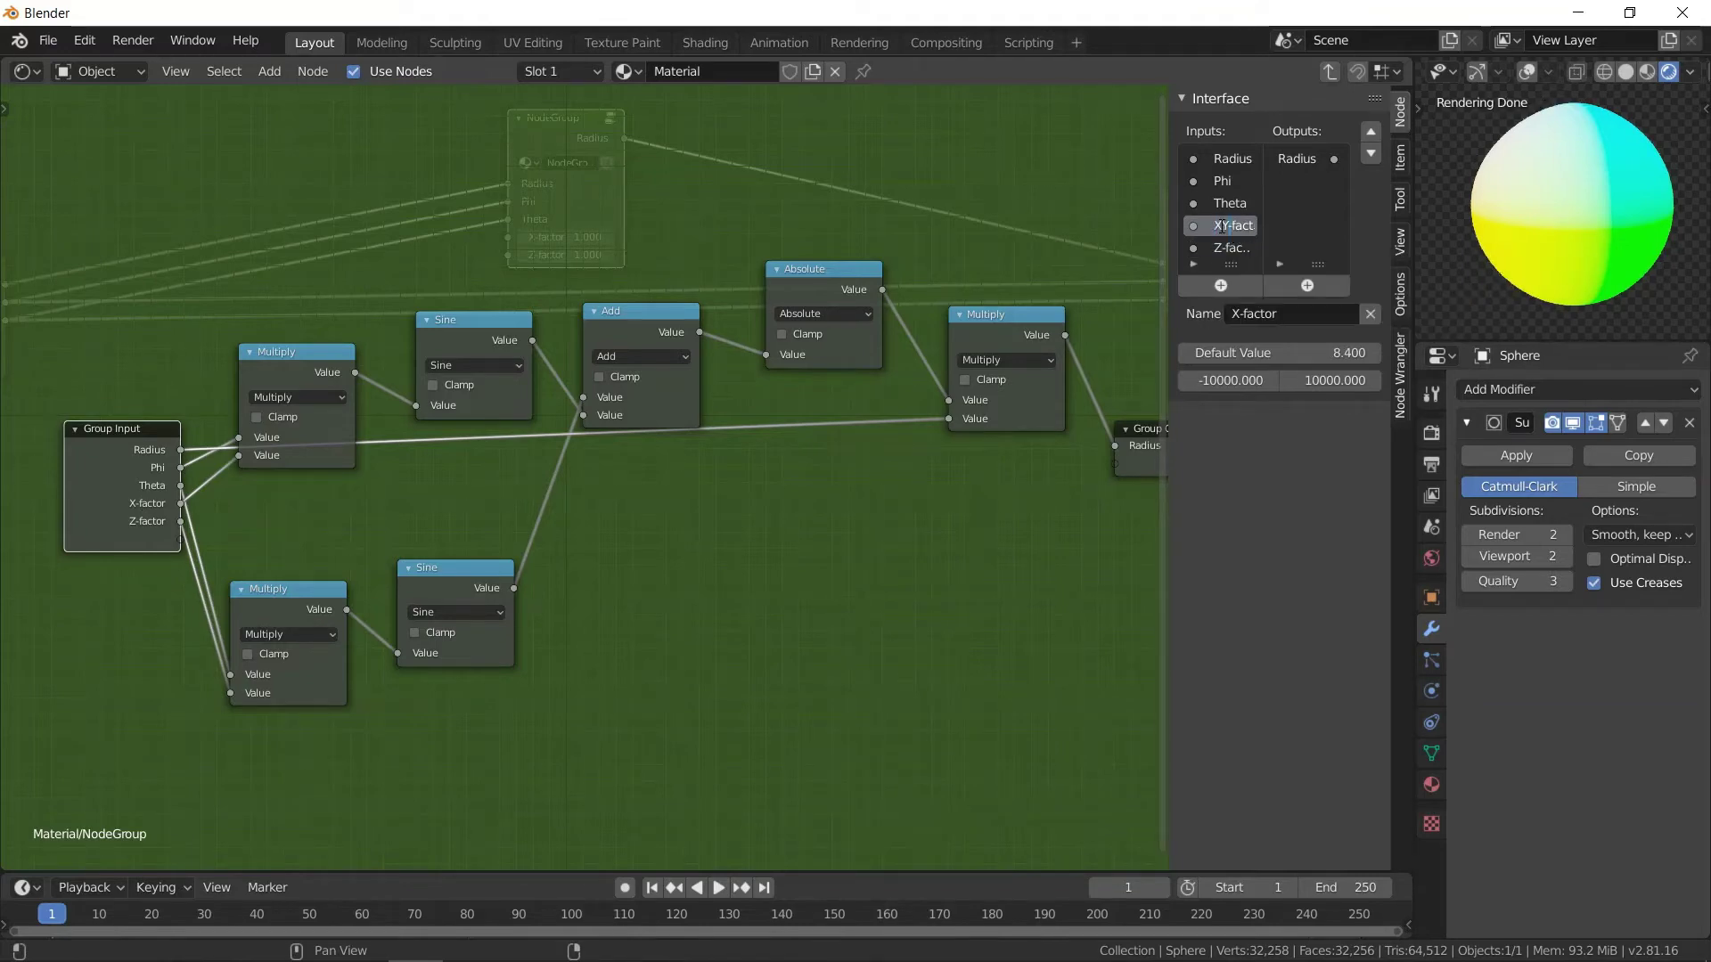
{"action": "type", "text": "XY"}
{"action": "key", "text": "Return"}
{"action": "key", "text": "Tab"}
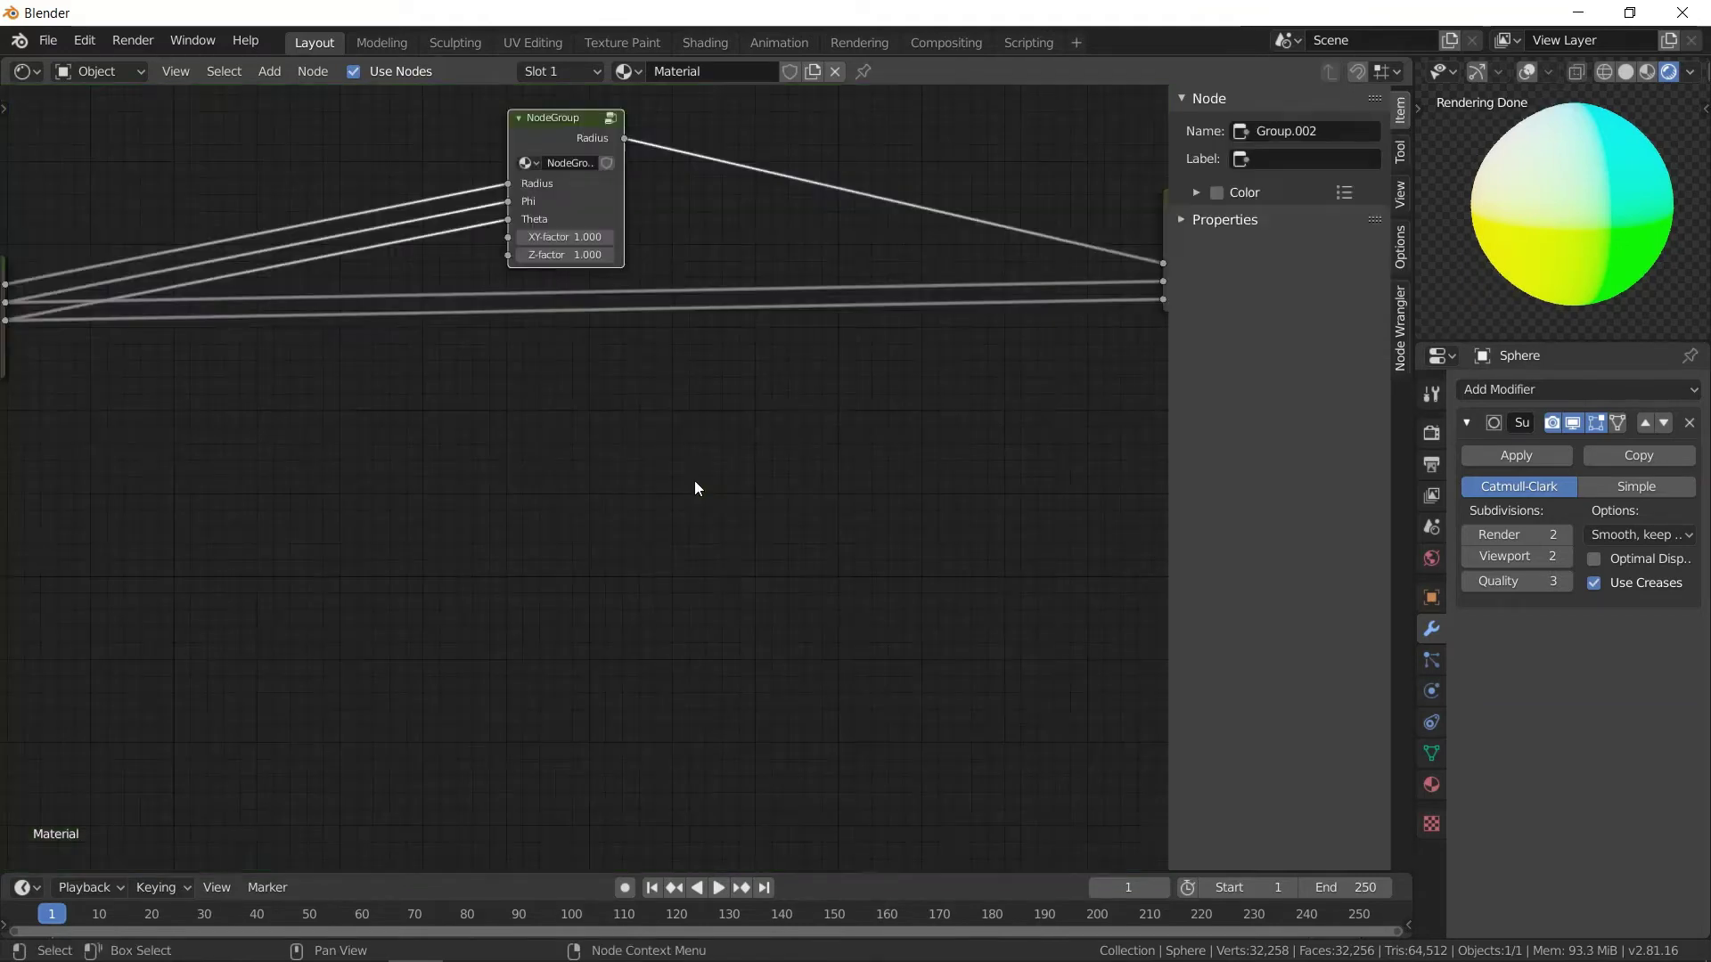
- In the Modeling workspace, rename the node group holding the radius math as FlowerPower, and return to the Layout workspace
{"action": "left_click", "coordinate": [366, 40]}
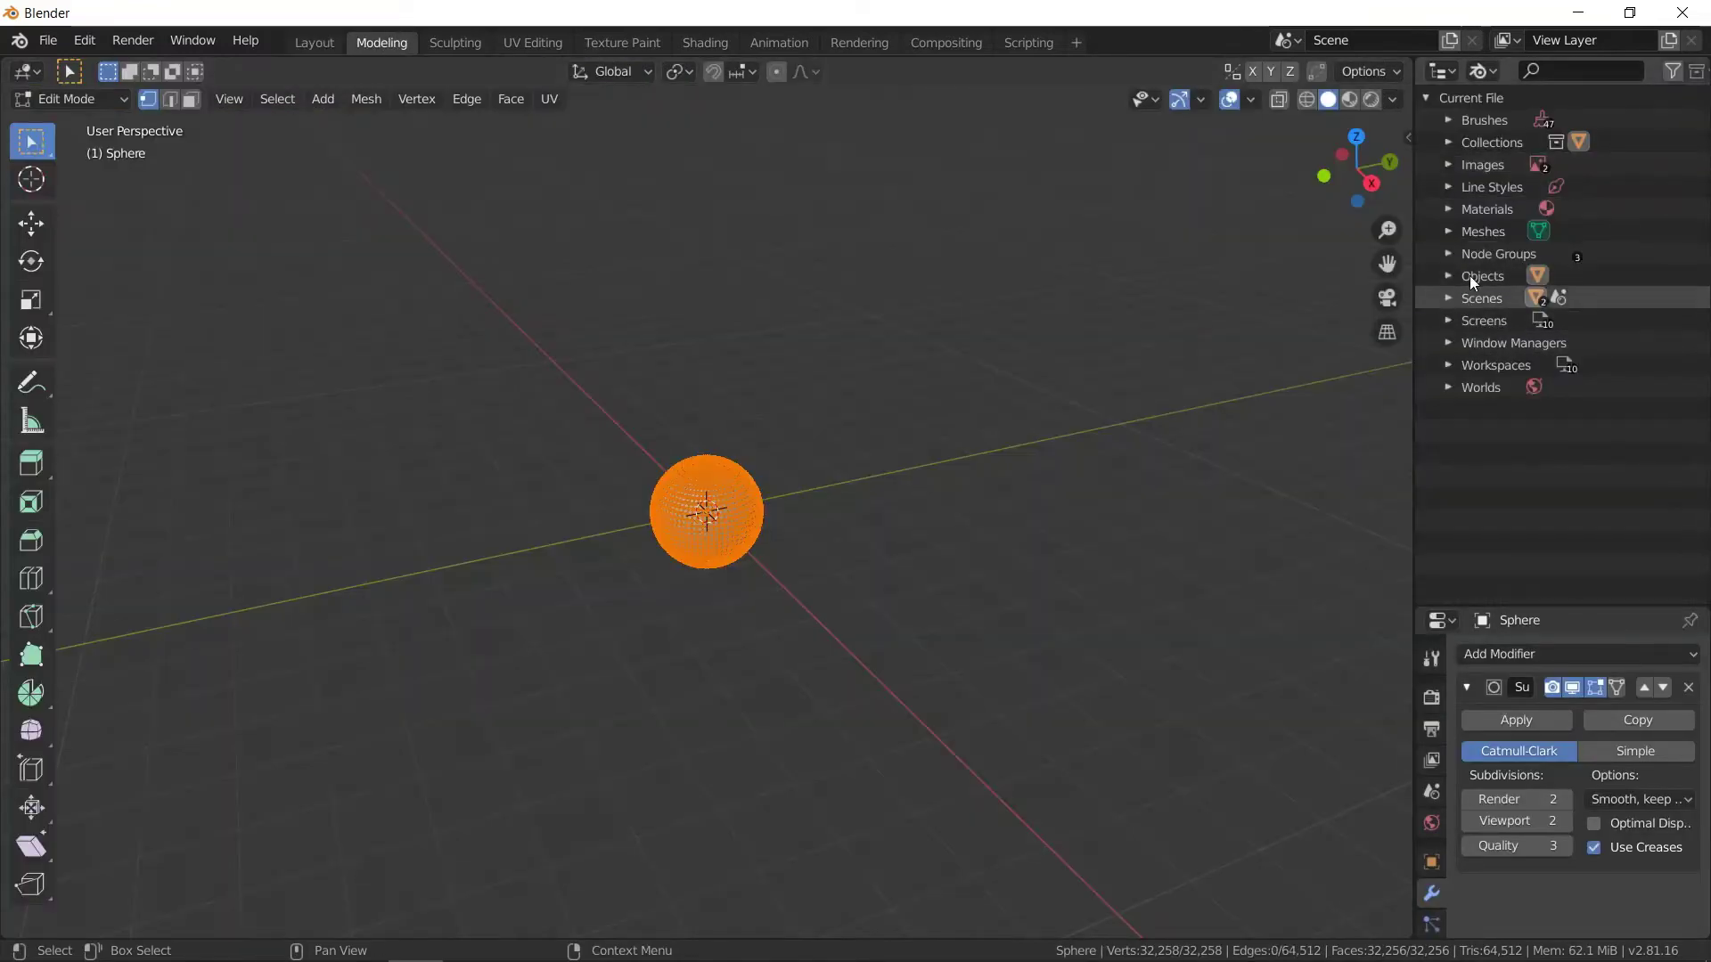
{"action": "left_click", "coordinate": [1465, 260]}
{"action": "left_click", "coordinate": [1448, 254]}
{"action": "double_click", "coordinate": [1572, 297]}
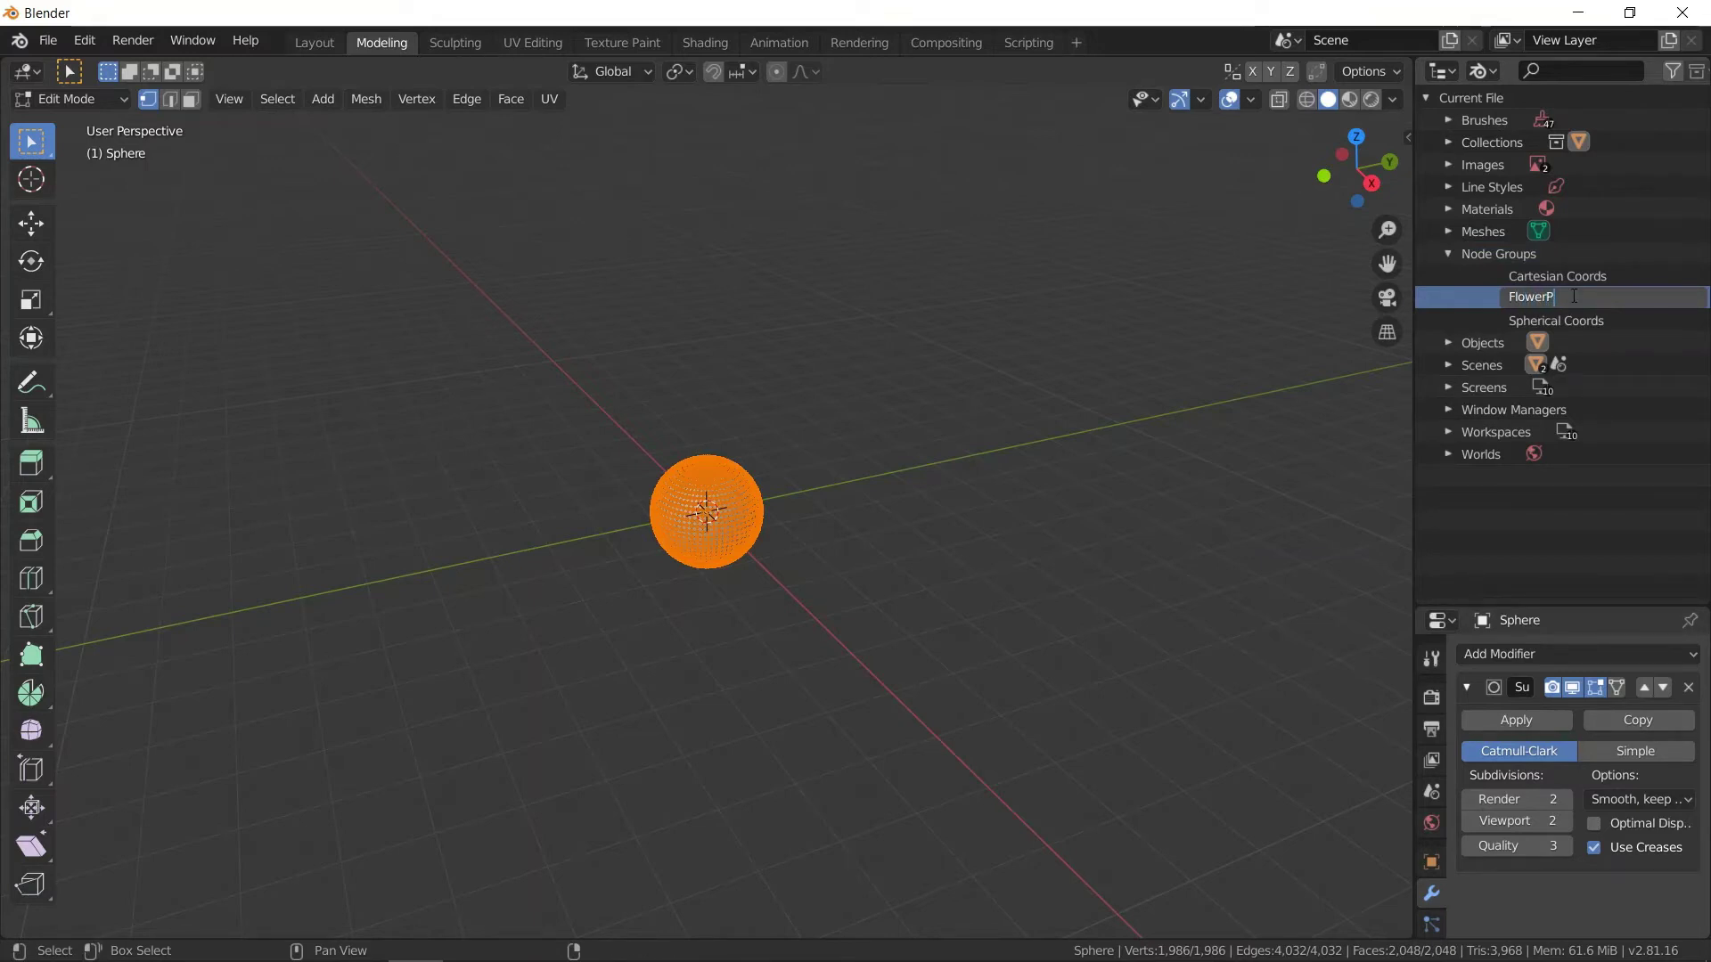
{"action": "key", "text": "Return"}
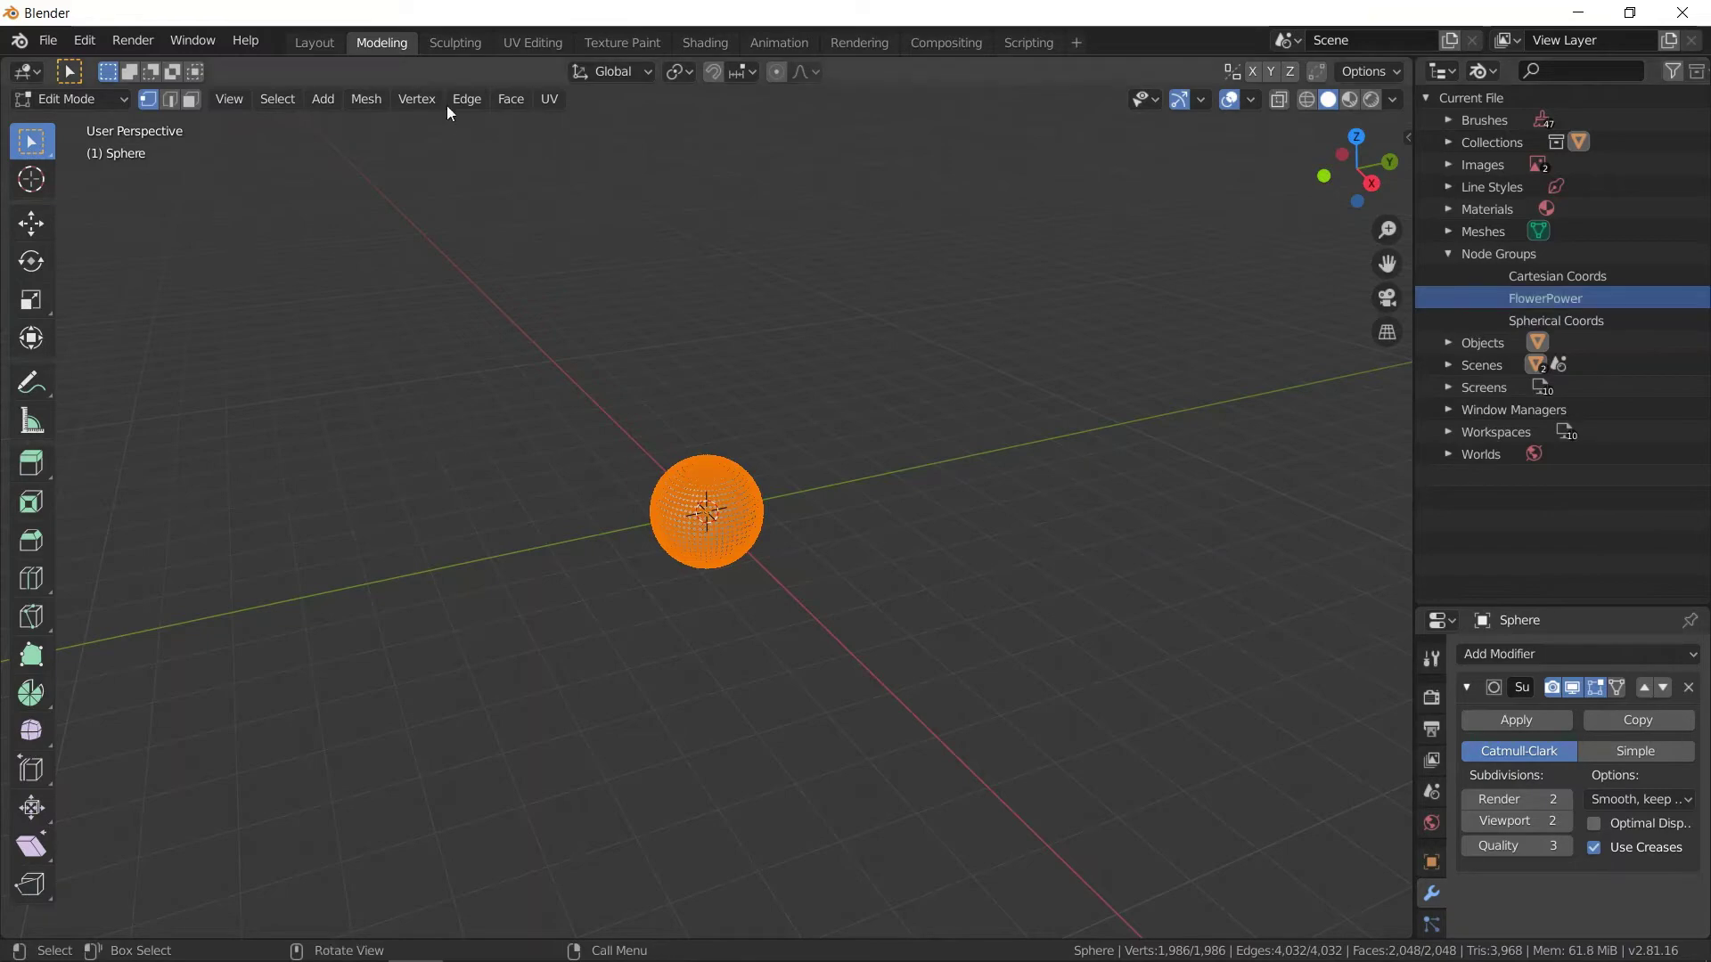
{"action": "left_click", "coordinate": [314, 43]}
- Scale the layout of all material nodes along X to about 0.43 to bring them closer together
{"action": "scroll", "coordinate": [615, 356], "scroll_direction": "down", "scroll_amount": 5}
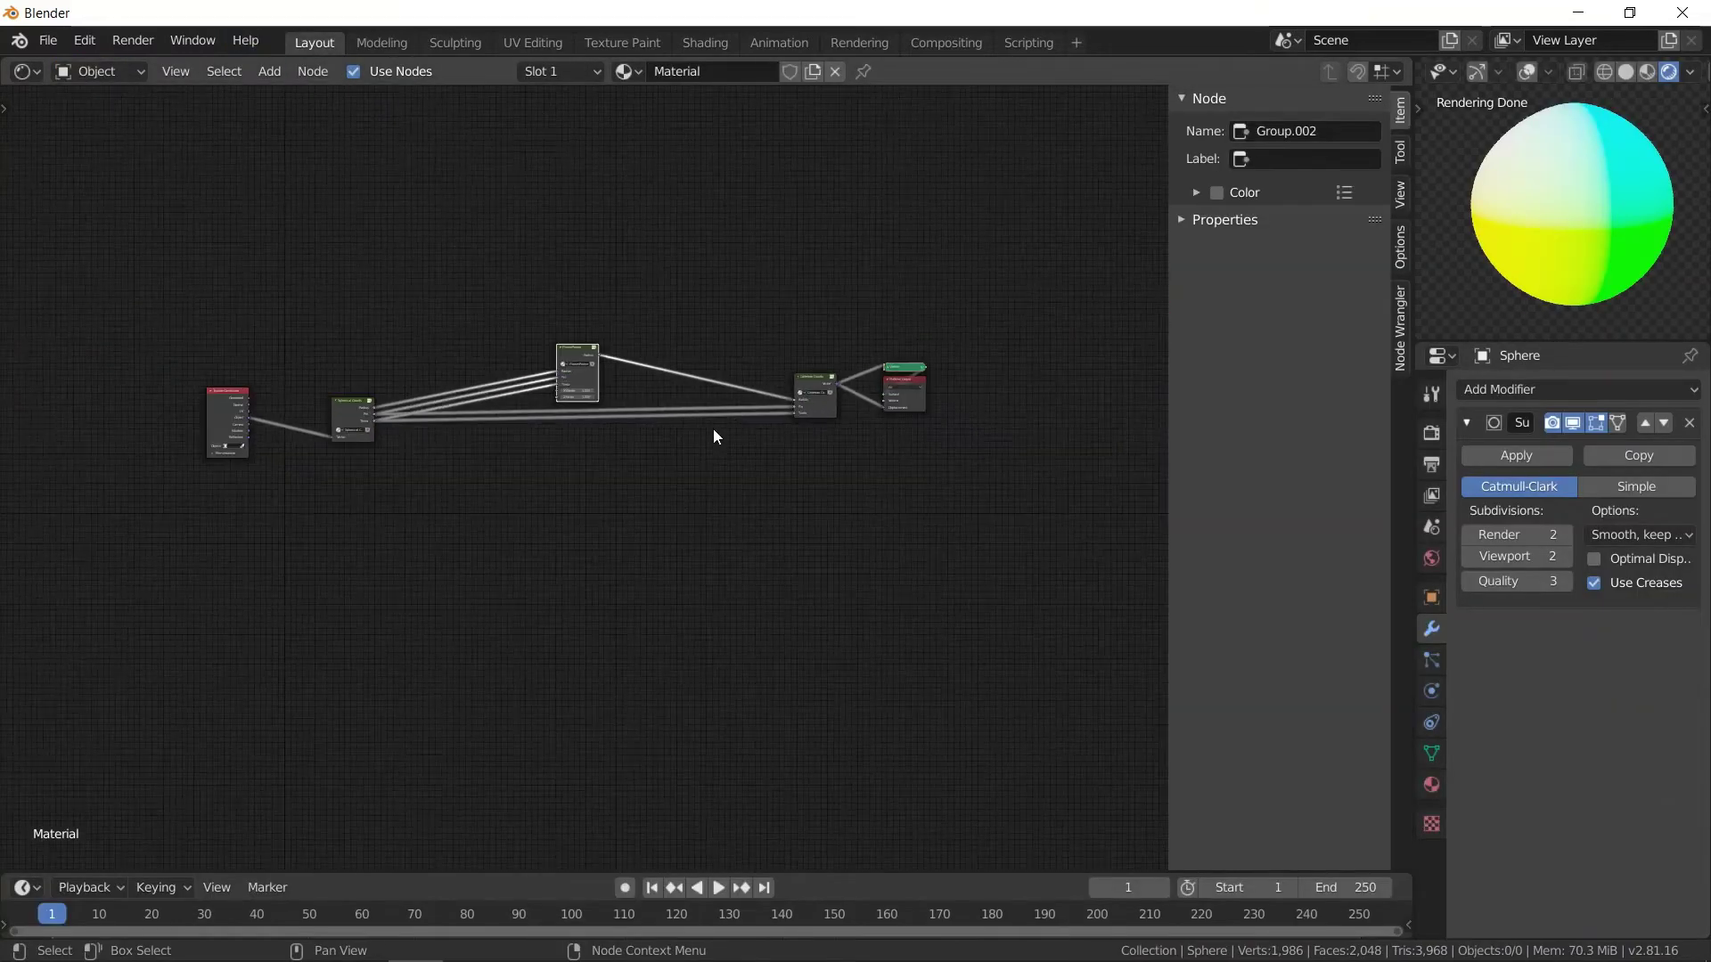
{"action": "key", "text": "s"}
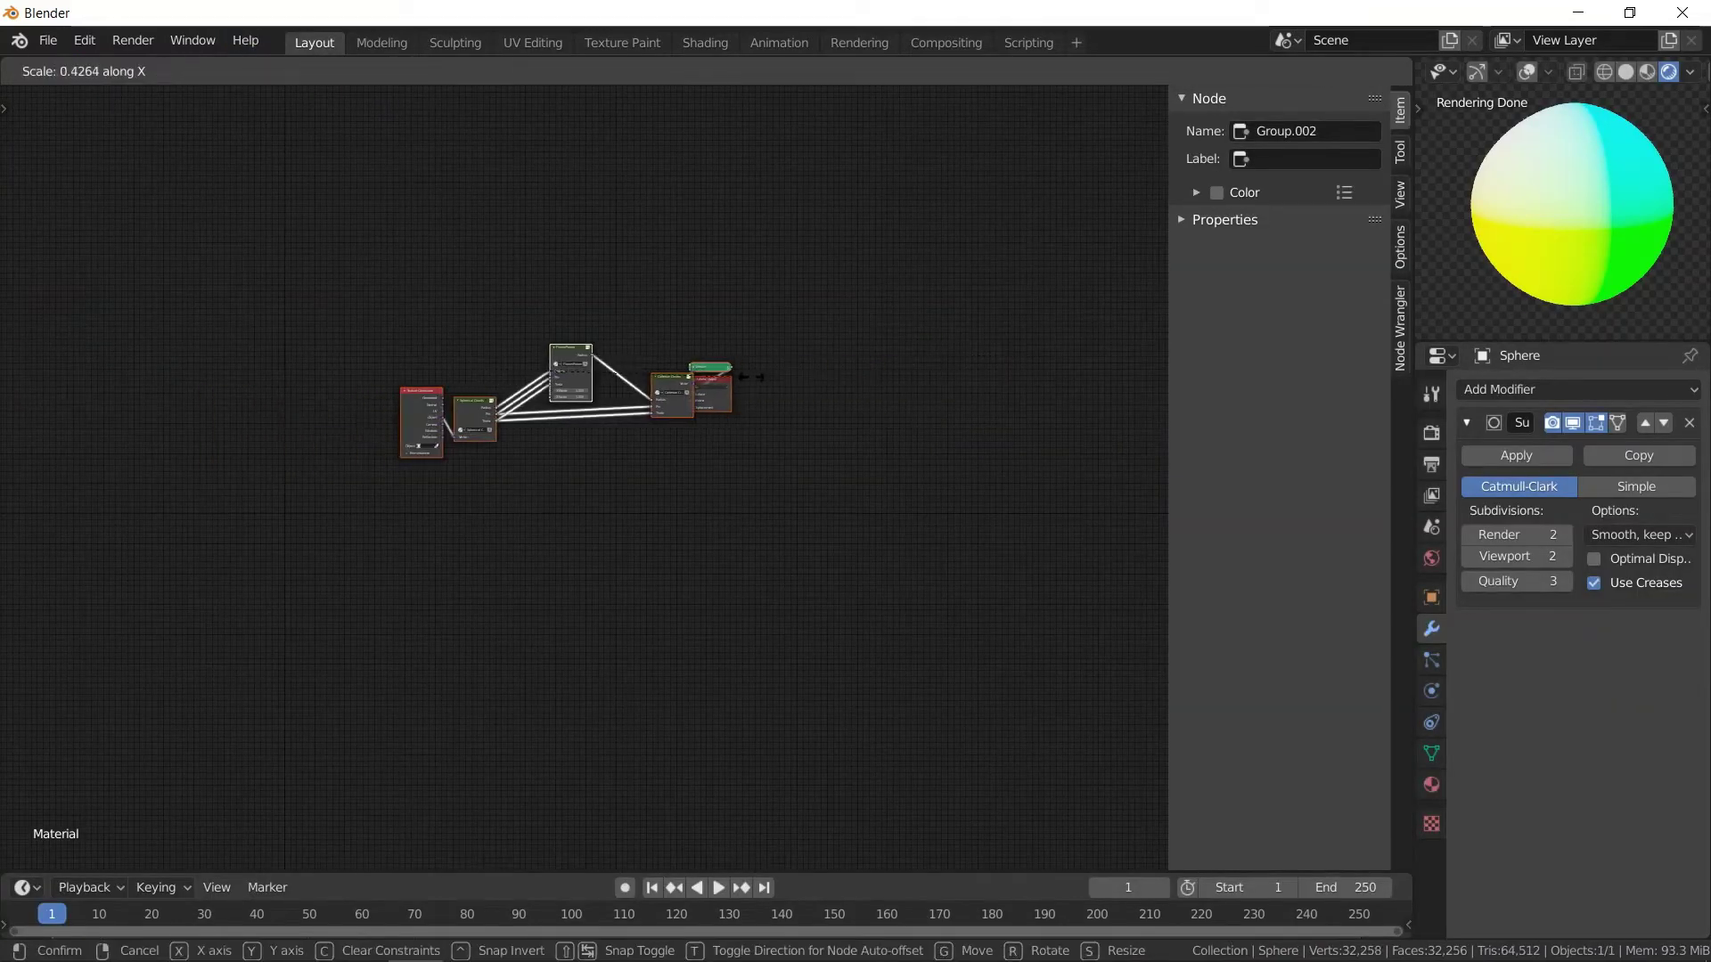
{"action": "left_click", "coordinate": [760, 373]}
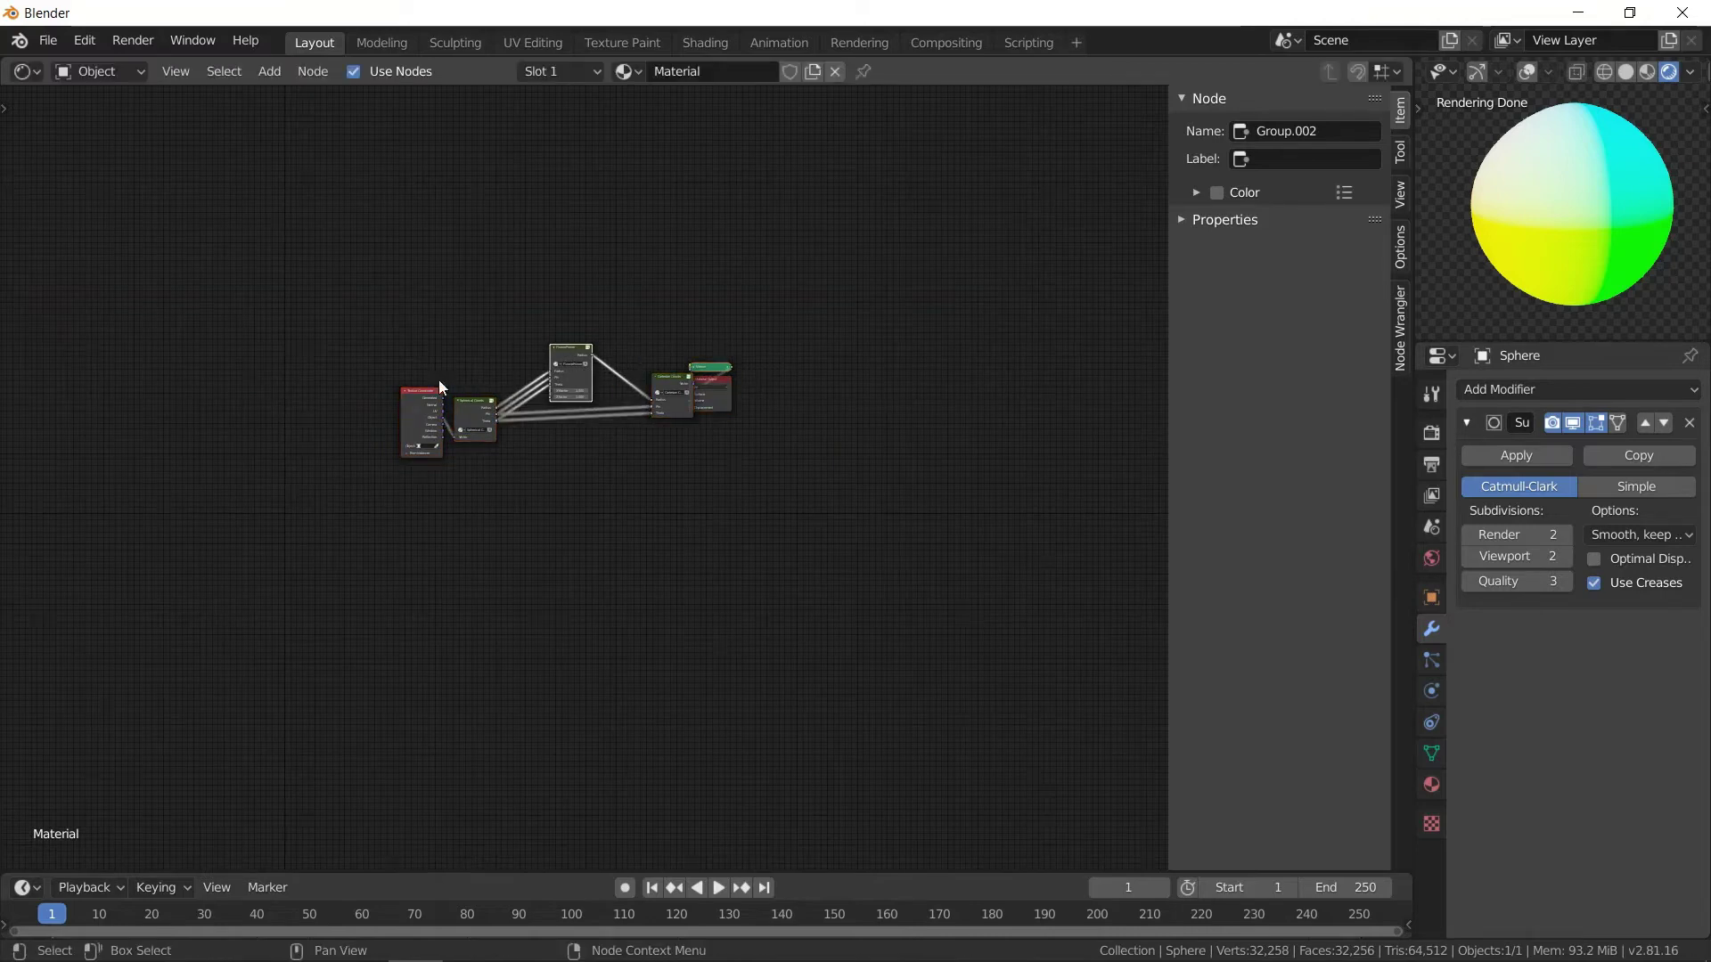
- Reposition the Texture Coordinate and Spherical Coords nodes together, and adjust the FlowerPower node's place above the links
{"action": "key", "text": "b"}
{"action": "left_click_drag", "start_coordinate": [388, 376], "coordinate": [489, 478]}
{"action": "key", "text": "g"}
{"action": "left_click", "coordinate": [535, 471]}
{"action": "left_click", "coordinate": [611, 349]}
{"action": "key", "text": "g"}
{"action": "left_click", "coordinate": [593, 340]}
{"action": "scroll", "coordinate": [724, 308], "scroll_direction": "up", "scroll_amount": 7}
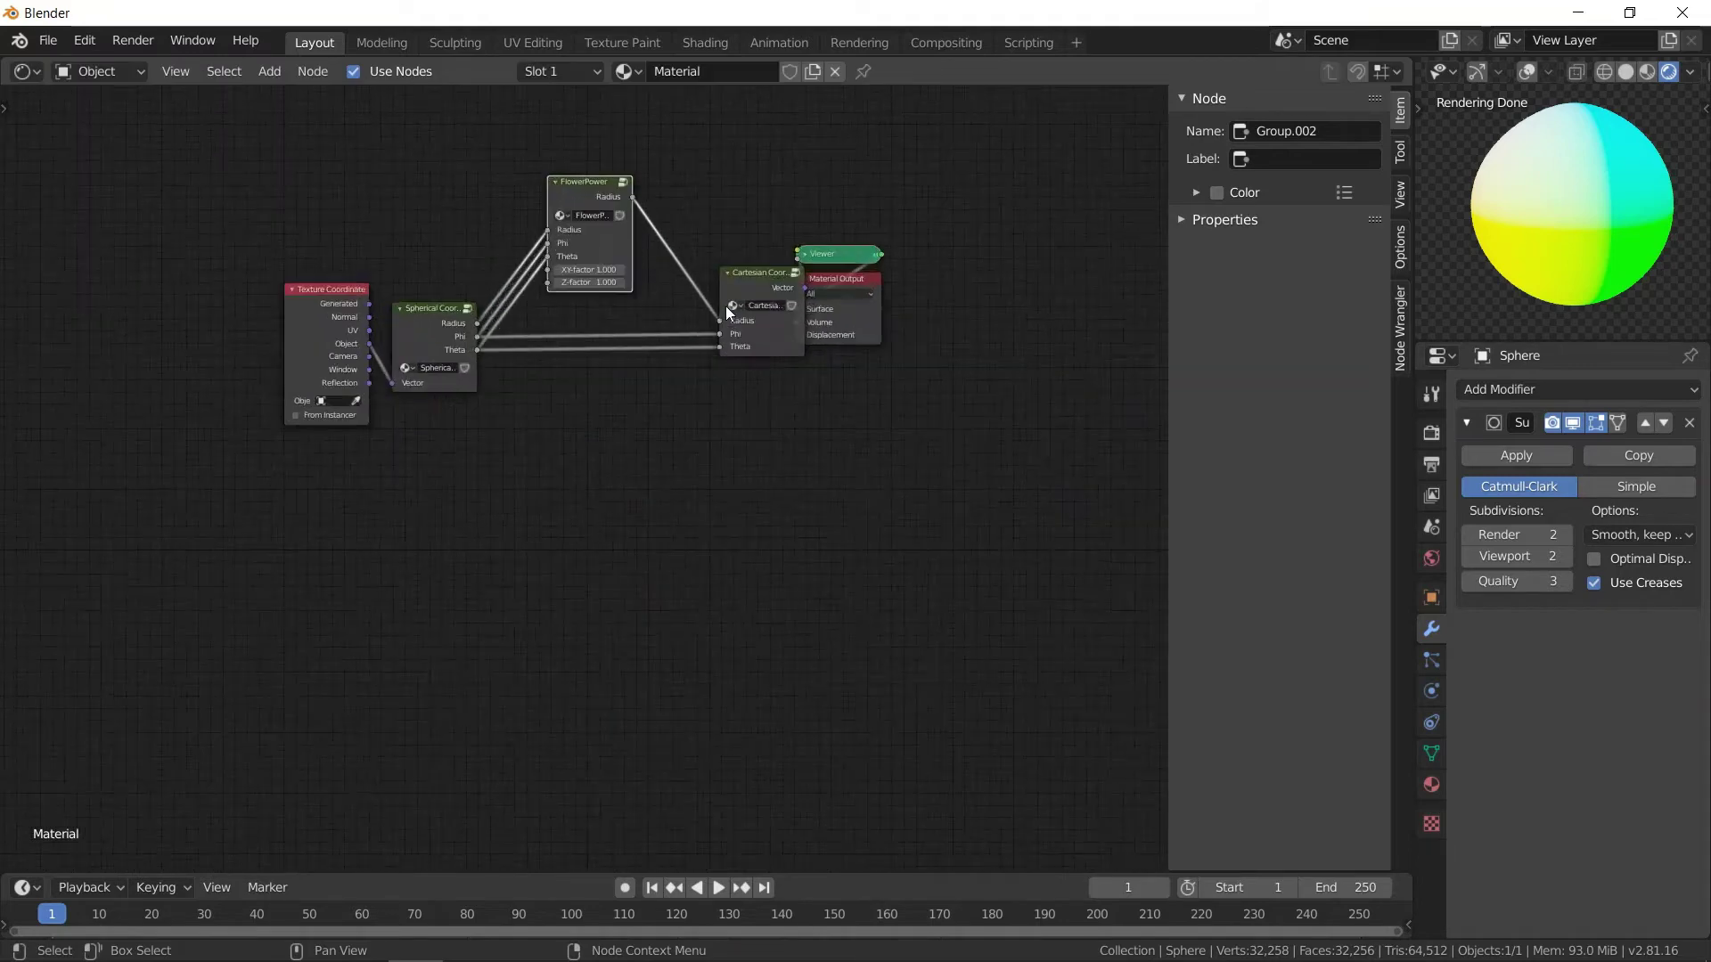
- Spread the Cartesian Coords, Viewer and Material Output nodes apart along X so they no longer overlap
{"action": "middle_click_drag", "start_coordinate": [726, 312], "coordinate": [615, 497]}
{"action": "left_click", "coordinate": [851, 392]}
{"action": "left_click_drag", "start_coordinate": [704, 362], "coordinate": [870, 487]}
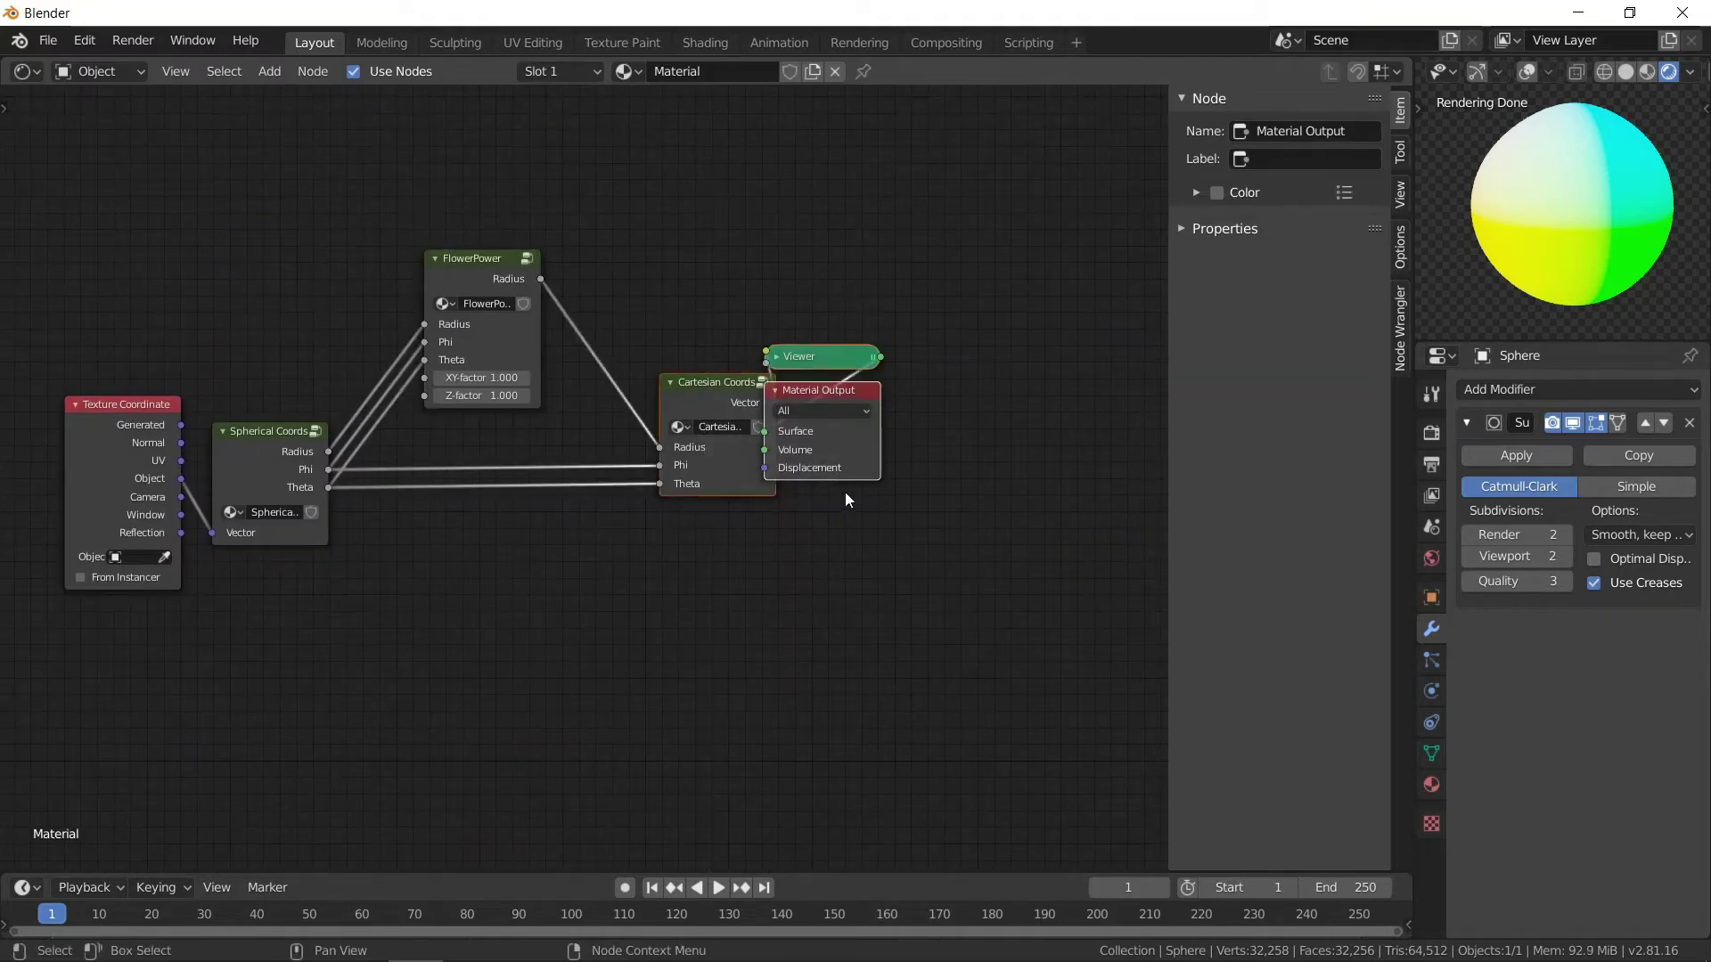
{"action": "key", "text": "s"}
{"action": "key", "text": "x"}
{"action": "left_click", "coordinate": [1072, 450]}
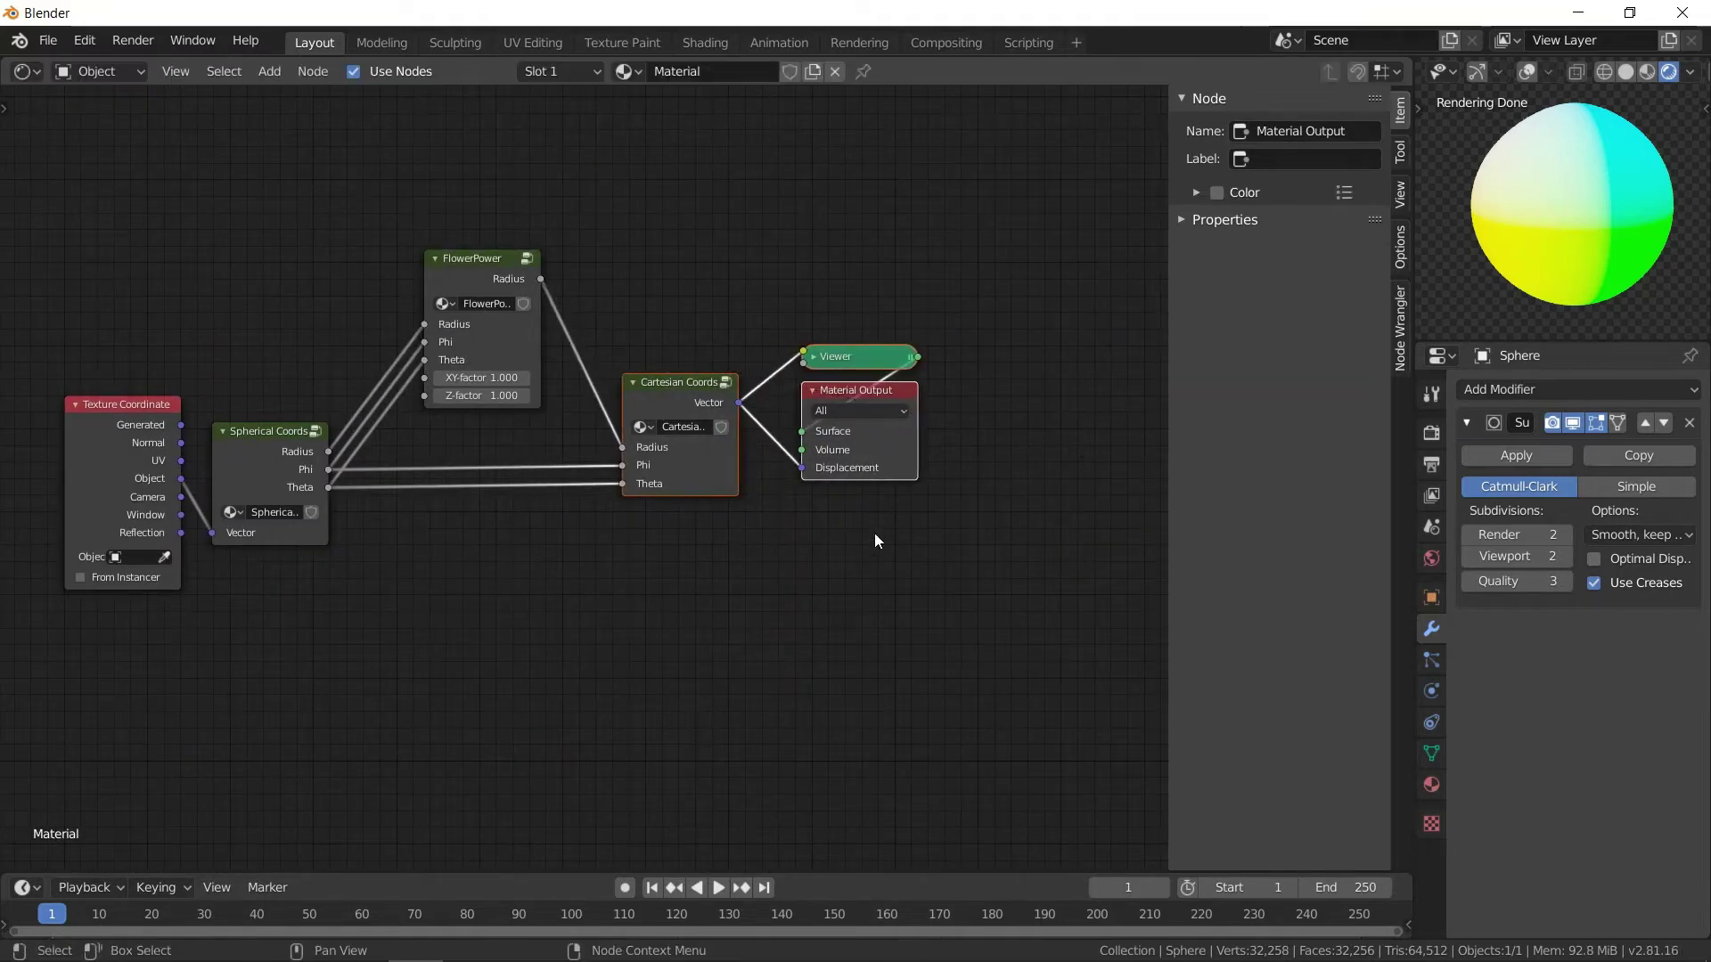
- Set both the XY-factor and the Z-factor of the FlowerPower node to 0
{"action": "mouse_move", "coordinate": [1563, 219]}
{"action": "middle_mouse_down"}
{"action": "mouse_move", "coordinate": [1563, 264]}
{"action": "mouse_move", "coordinate": [1540, 238]}
{"action": "mouse_move", "coordinate": [1470, 240]}
{"action": "mouse_move", "coordinate": [1626, 244]}
{"action": "mouse_move", "coordinate": [1574, 237]}
{"action": "mouse_move", "coordinate": [1608, 200]}
{"action": "middle_mouse_up"}
{"action": "scroll", "coordinate": [578, 469], "scroll_direction": "up", "scroll_amount": 2}
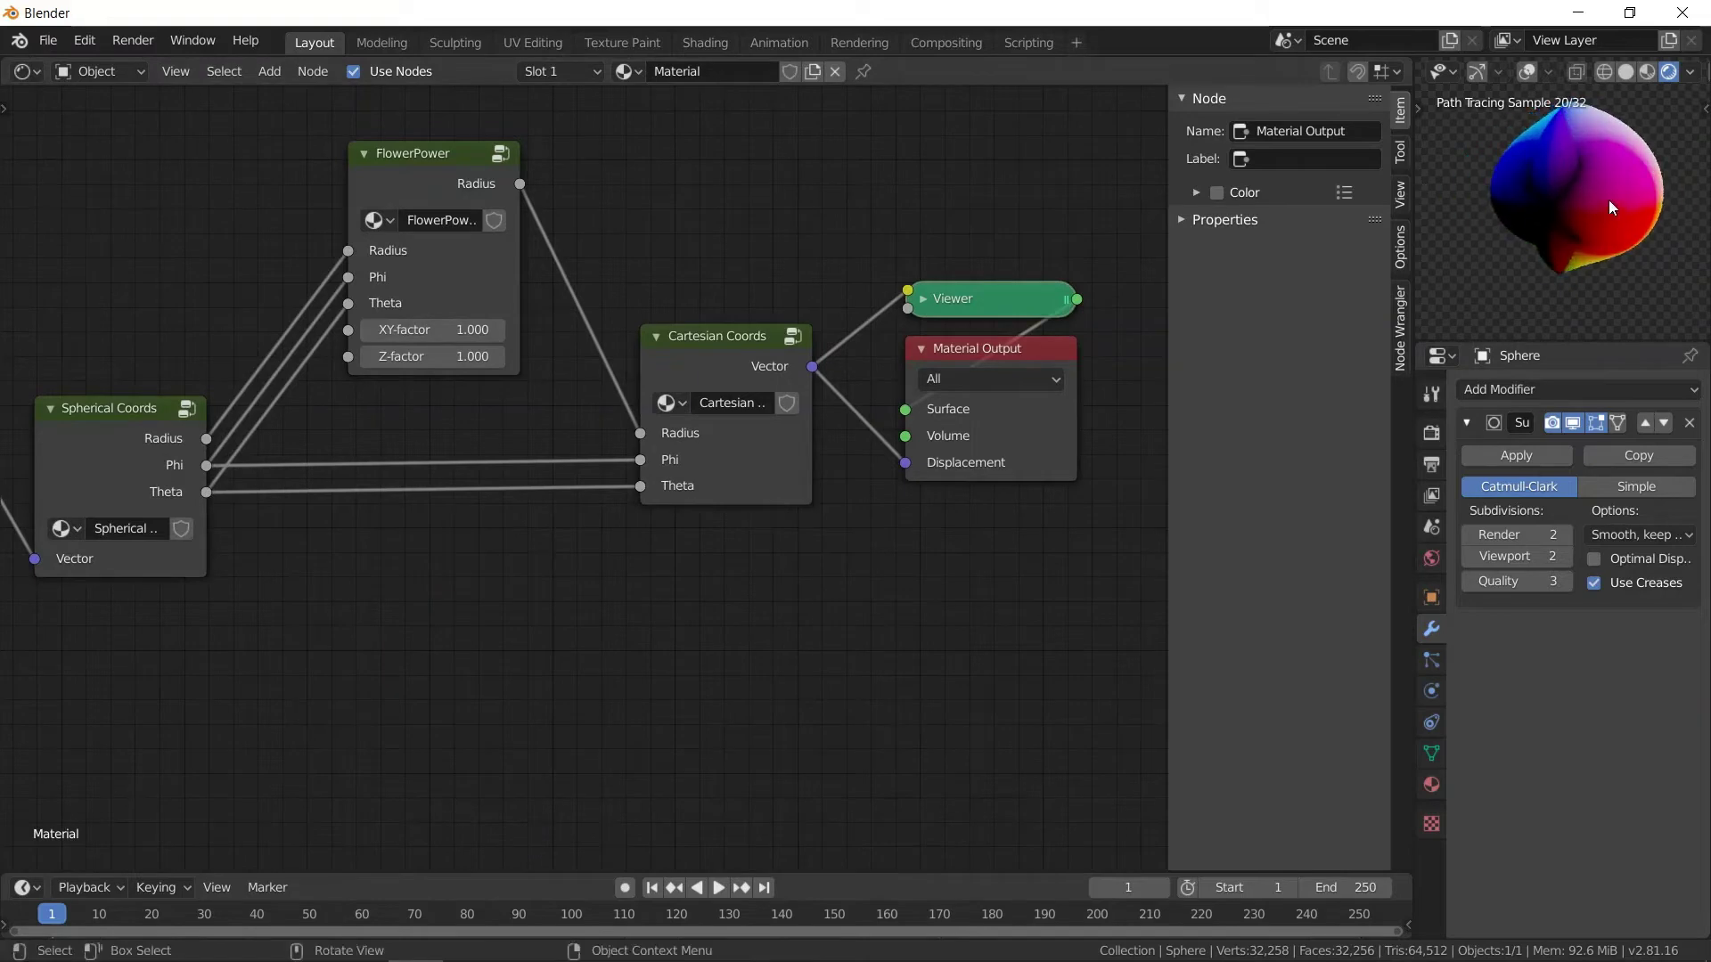
{"action": "left_click", "coordinate": [444, 335]}
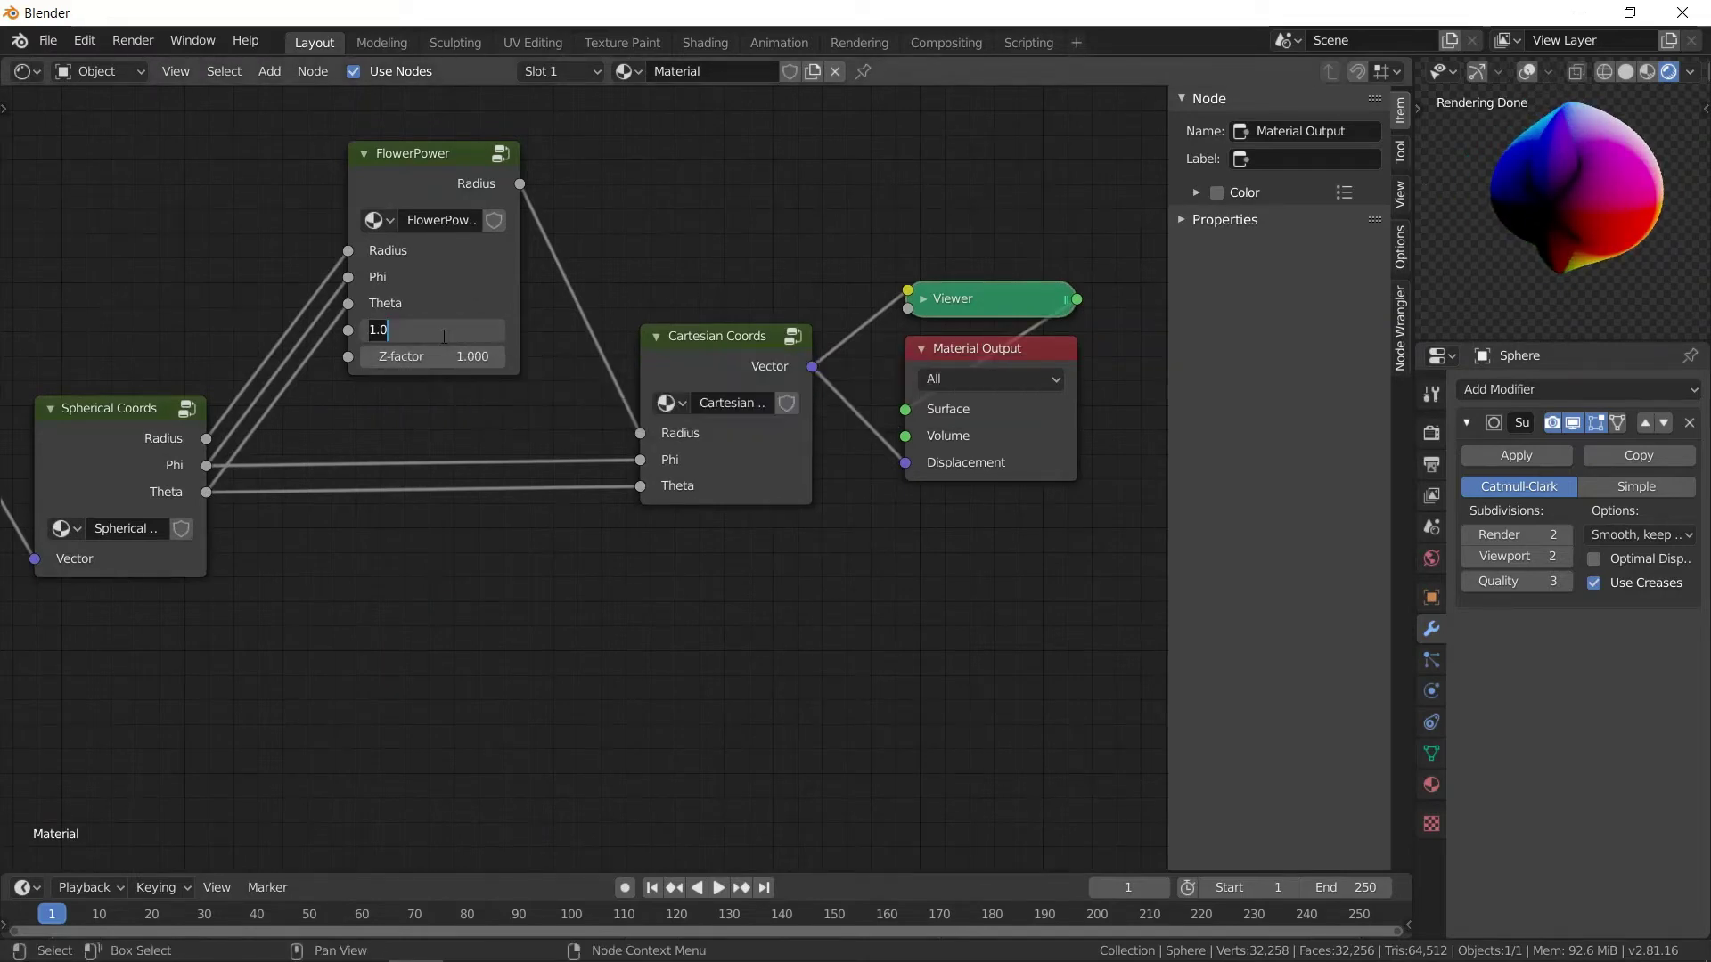
{"action": "key", "text": "Return"}
{"action": "left_click", "coordinate": [440, 354]}
{"action": "type", "text": "0"}
{"action": "key", "text": "Return"}
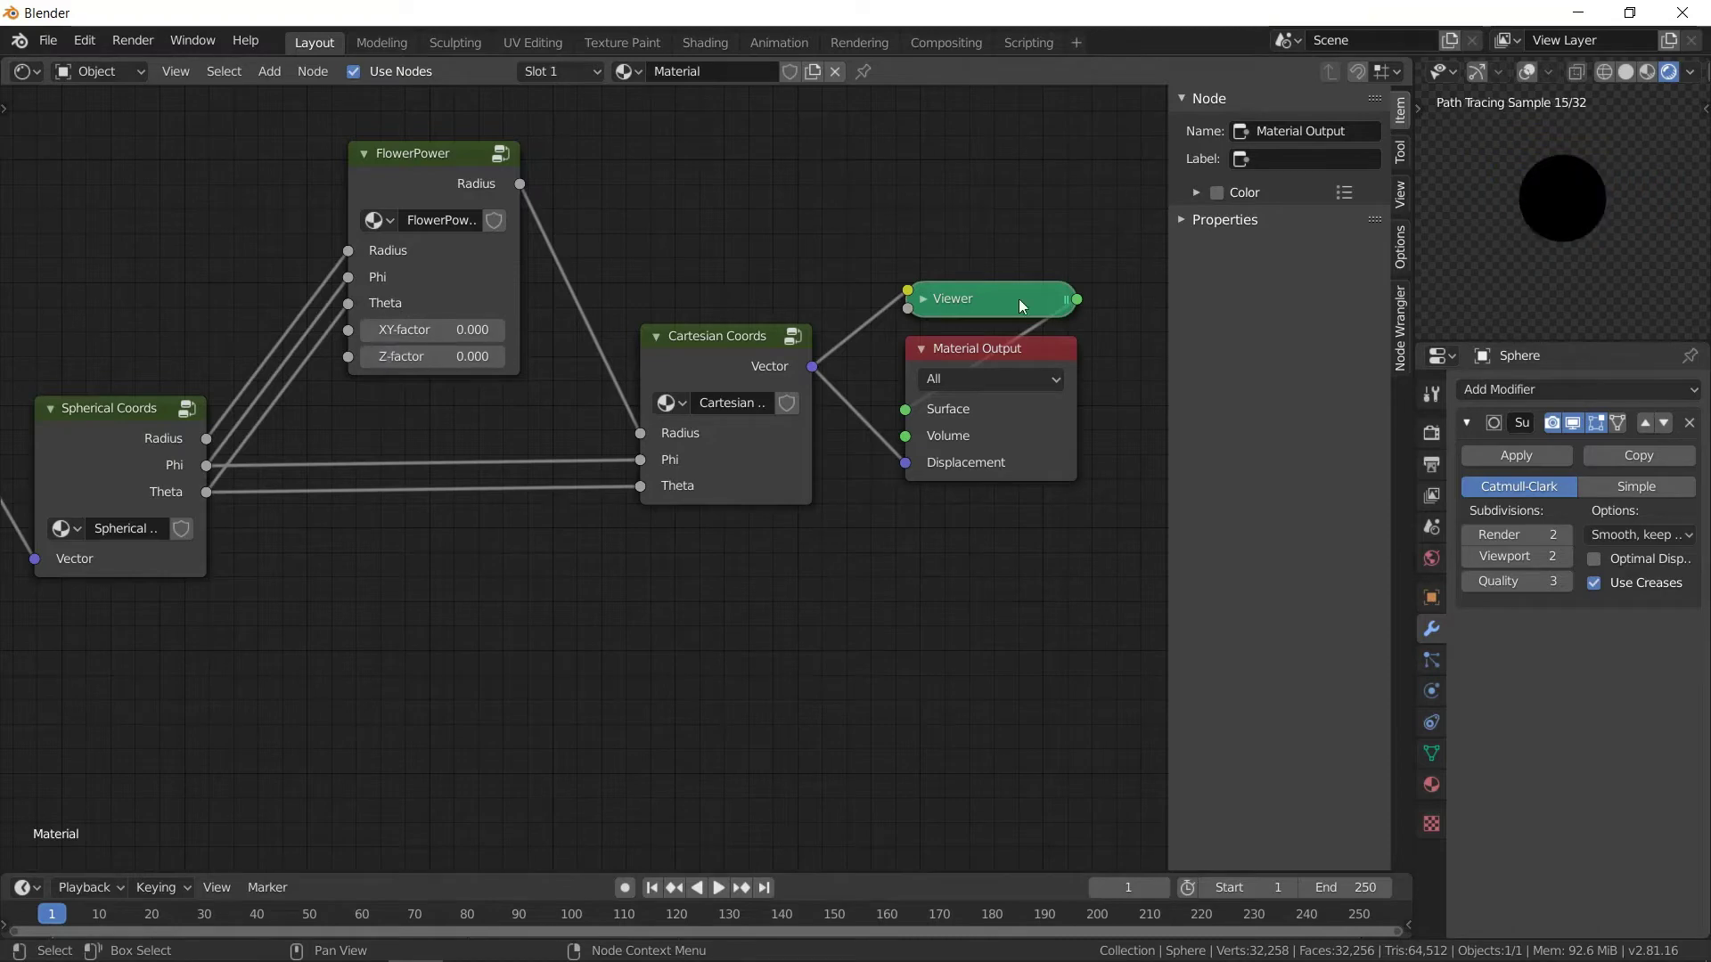
- Raise the FlowerPower node's XY-factor to 0.5 and inspect the rendered shape from another angle
{"action": "scroll", "coordinate": [1558, 182], "scroll_direction": "up", "scroll_amount": 3}
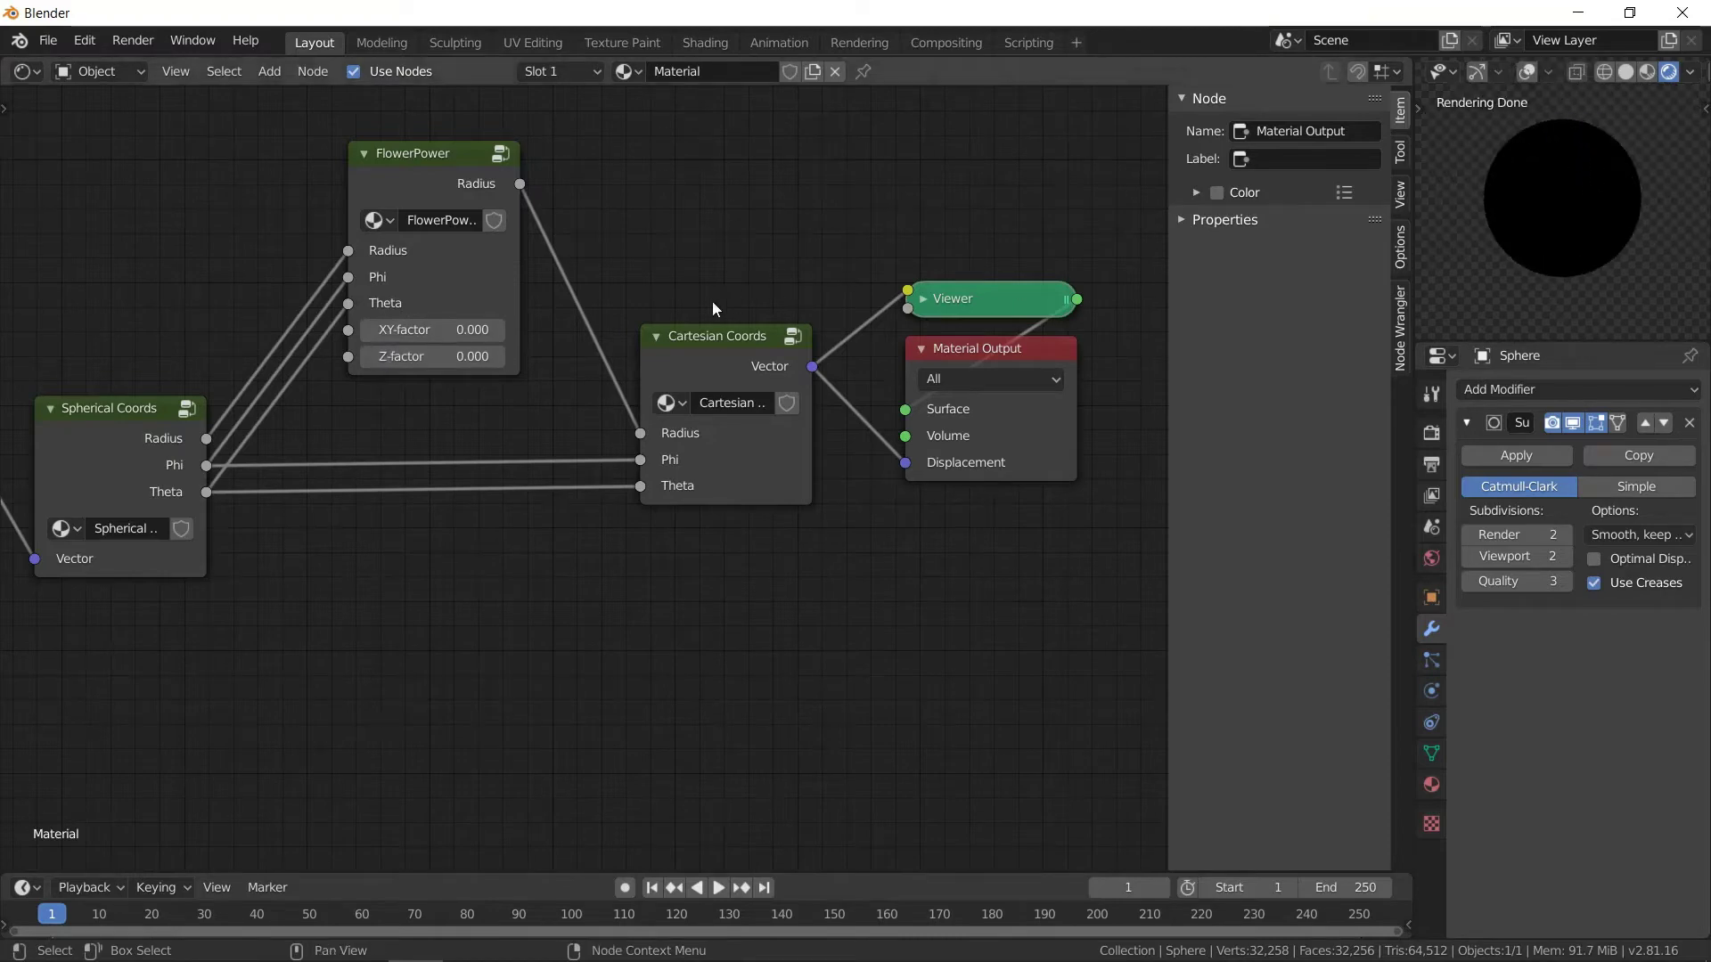
{"action": "left_click", "coordinate": [496, 331]}
{"action": "left_click", "coordinate": [496, 331]}
{"action": "left_click", "coordinate": [496, 331]}
{"action": "left_click", "coordinate": [496, 331]}
{"action": "left_click", "coordinate": [496, 332]}
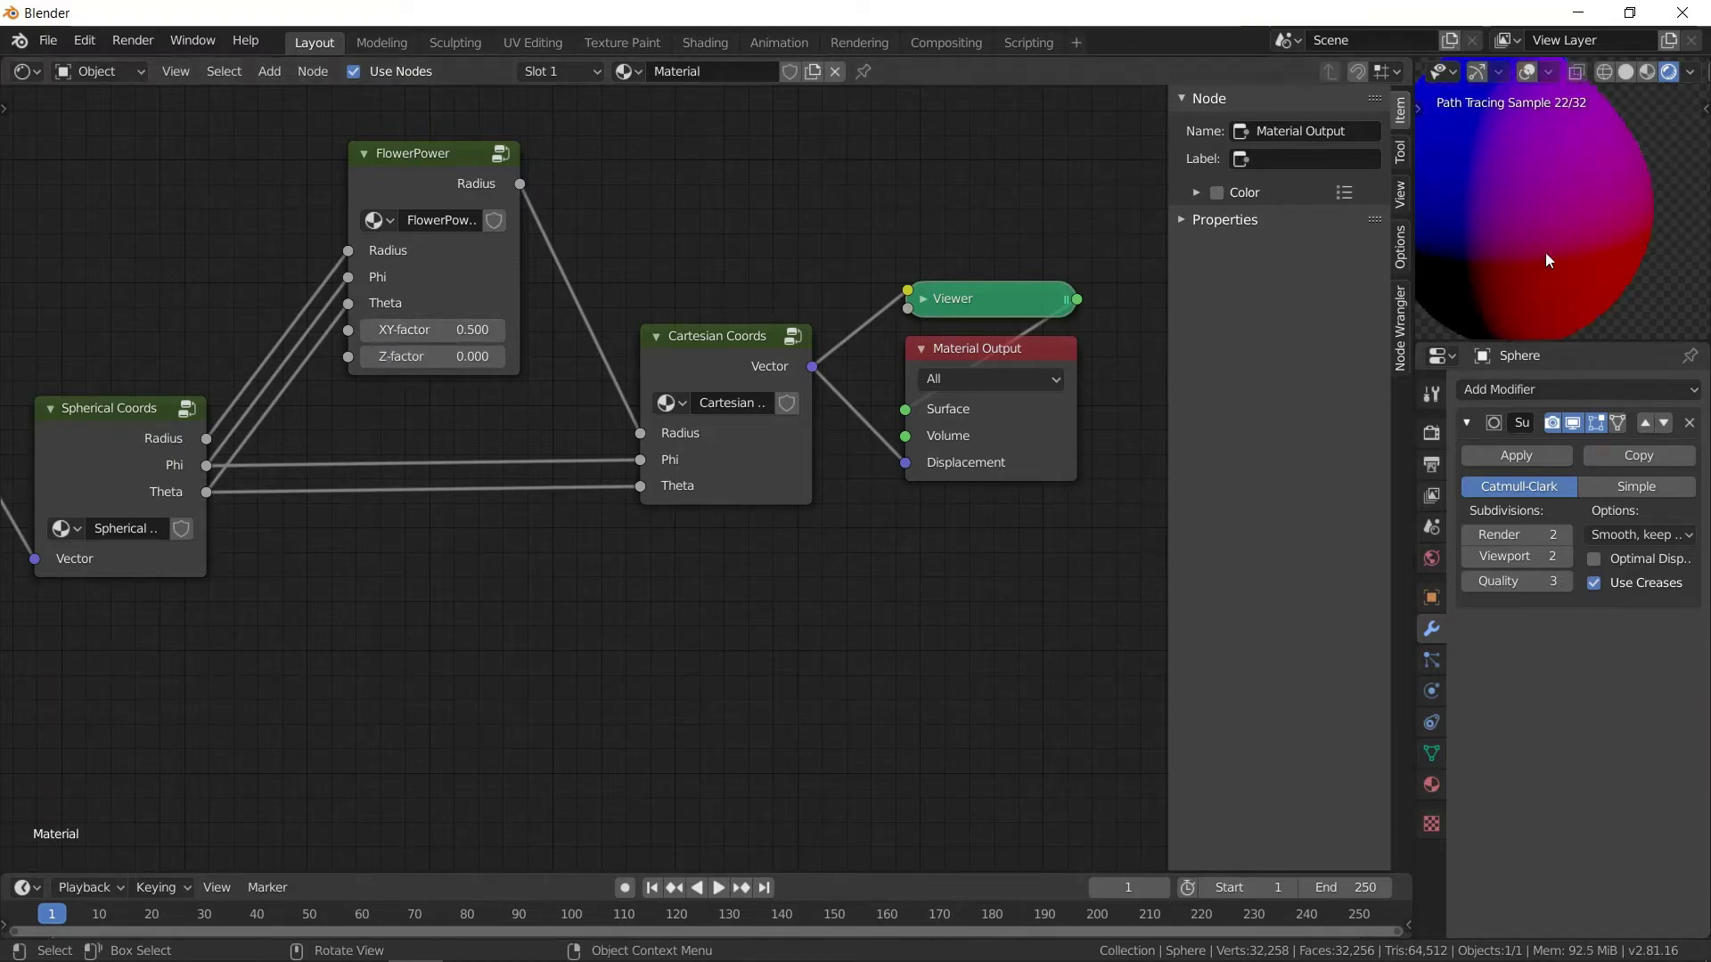
{"action": "middle_click_drag", "start_coordinate": [1572, 239], "coordinate": [1675, 223]}
- Set the FlowerPower node's XY-factor and Z-factor back to 1
{"action": "left_click", "coordinate": [422, 331]}
{"action": "type", "text": "1"}
{"action": "key", "text": "Return"}
{"action": "left_click", "coordinate": [454, 355]}
{"action": "type", "text": "1"}
{"action": "key", "text": "Return"}
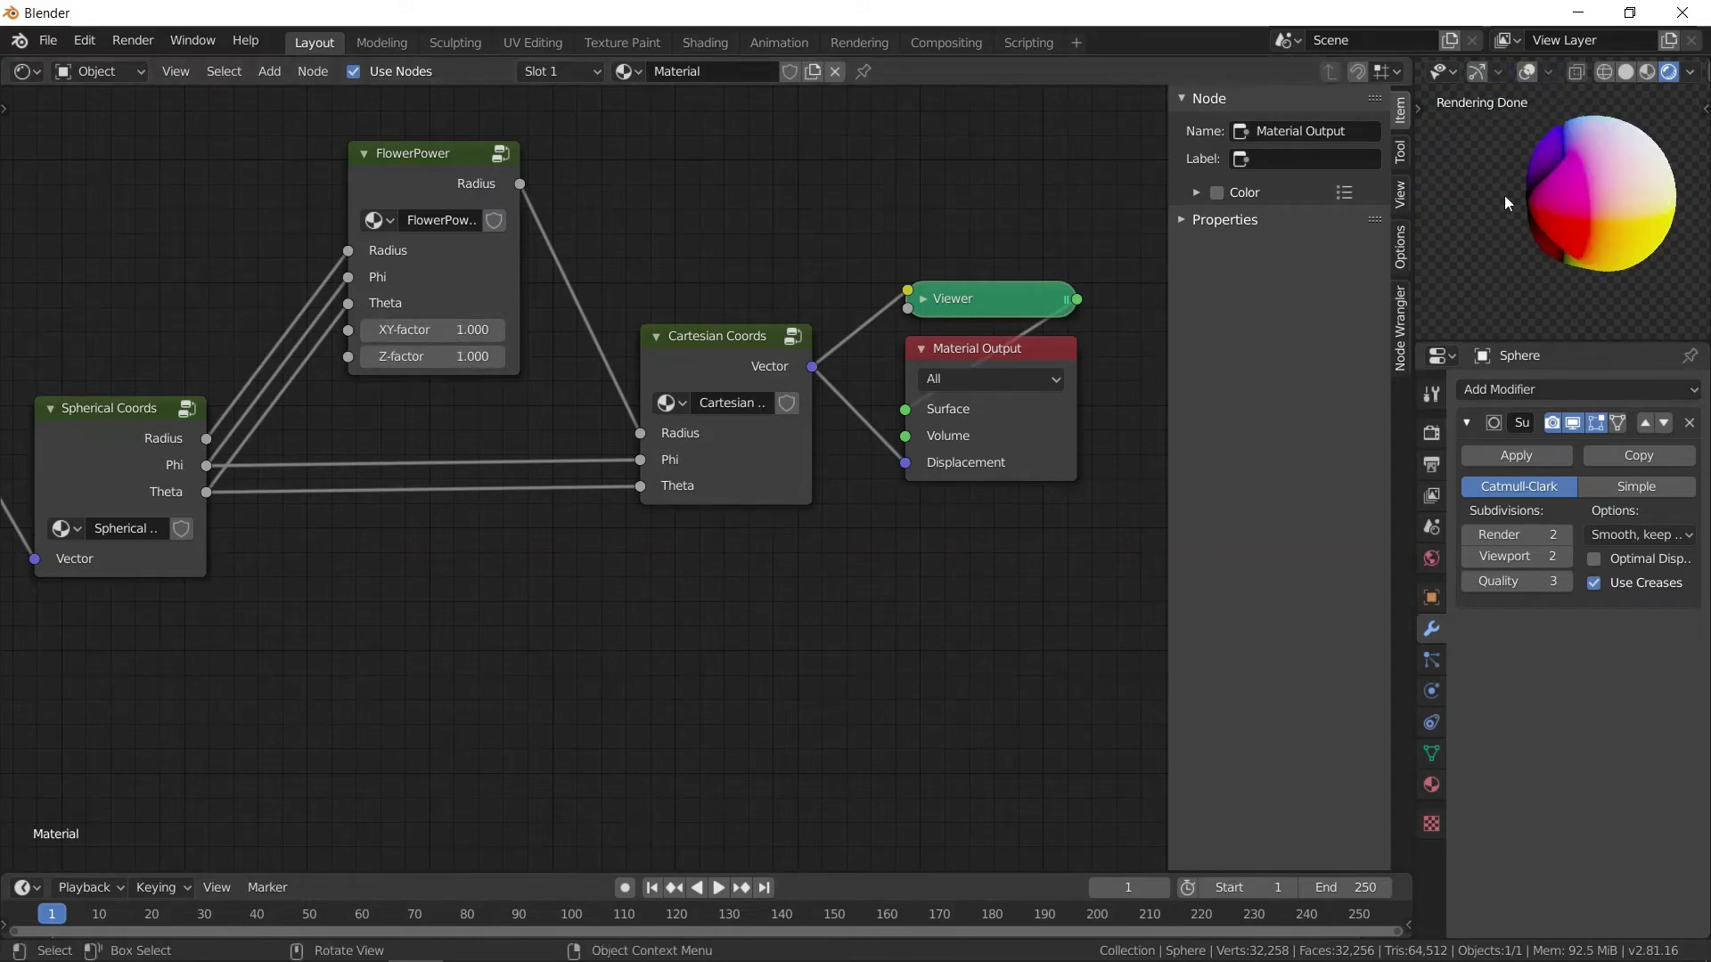
- Set the FlowerPower node's Z-factor and XY-factor to 2 and view the resulting shape from another side
{"action": "left_click", "coordinate": [472, 361]}
{"action": "type", "text": "2"}
{"action": "key", "text": "Return"}
{"action": "left_click", "coordinate": [476, 332]}
{"action": "type", "text": "2"}
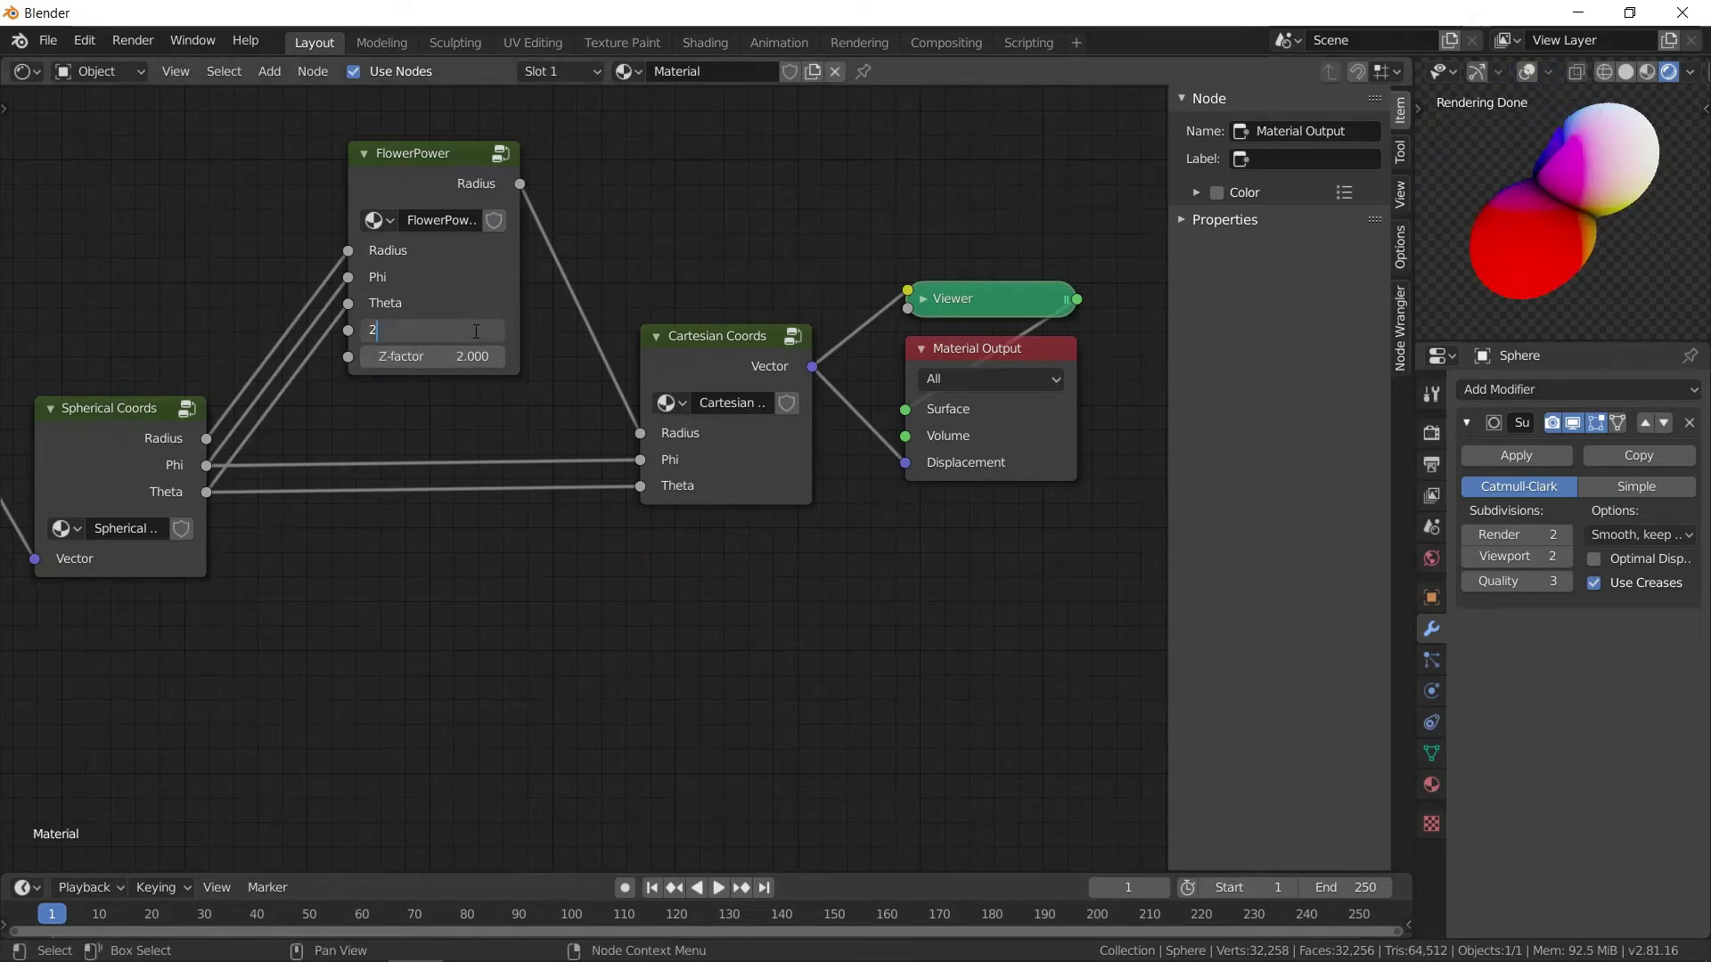
{"action": "key", "text": "Return"}
{"action": "middle_click_drag", "start_coordinate": [1488, 190], "coordinate": [1670, 243]}
- Inside the FlowerPower group, move the lower Multiply and Sine nodes closer beneath the upper row, and exit the group
{"action": "left_click", "coordinate": [430, 274]}
{"action": "key", "text": "Tab"}
{"action": "scroll", "coordinate": [631, 483], "scroll_direction": "down", "scroll_amount": 2}
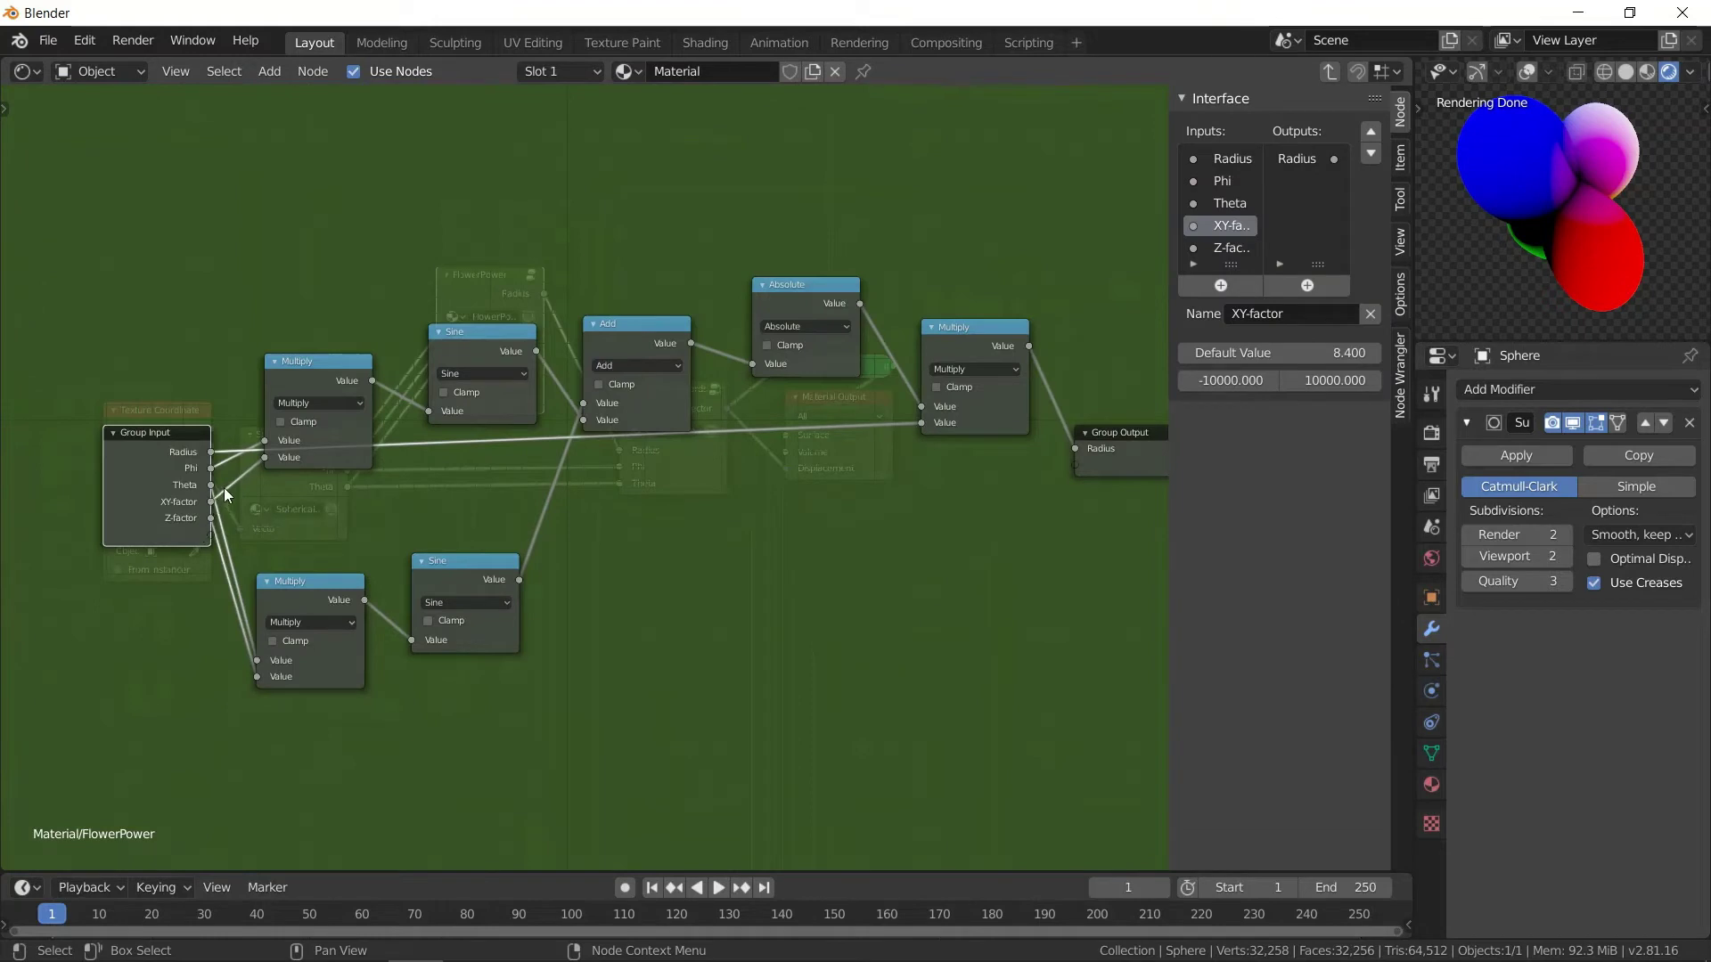
{"action": "scroll", "coordinate": [351, 501], "scroll_direction": "up", "scroll_amount": 2}
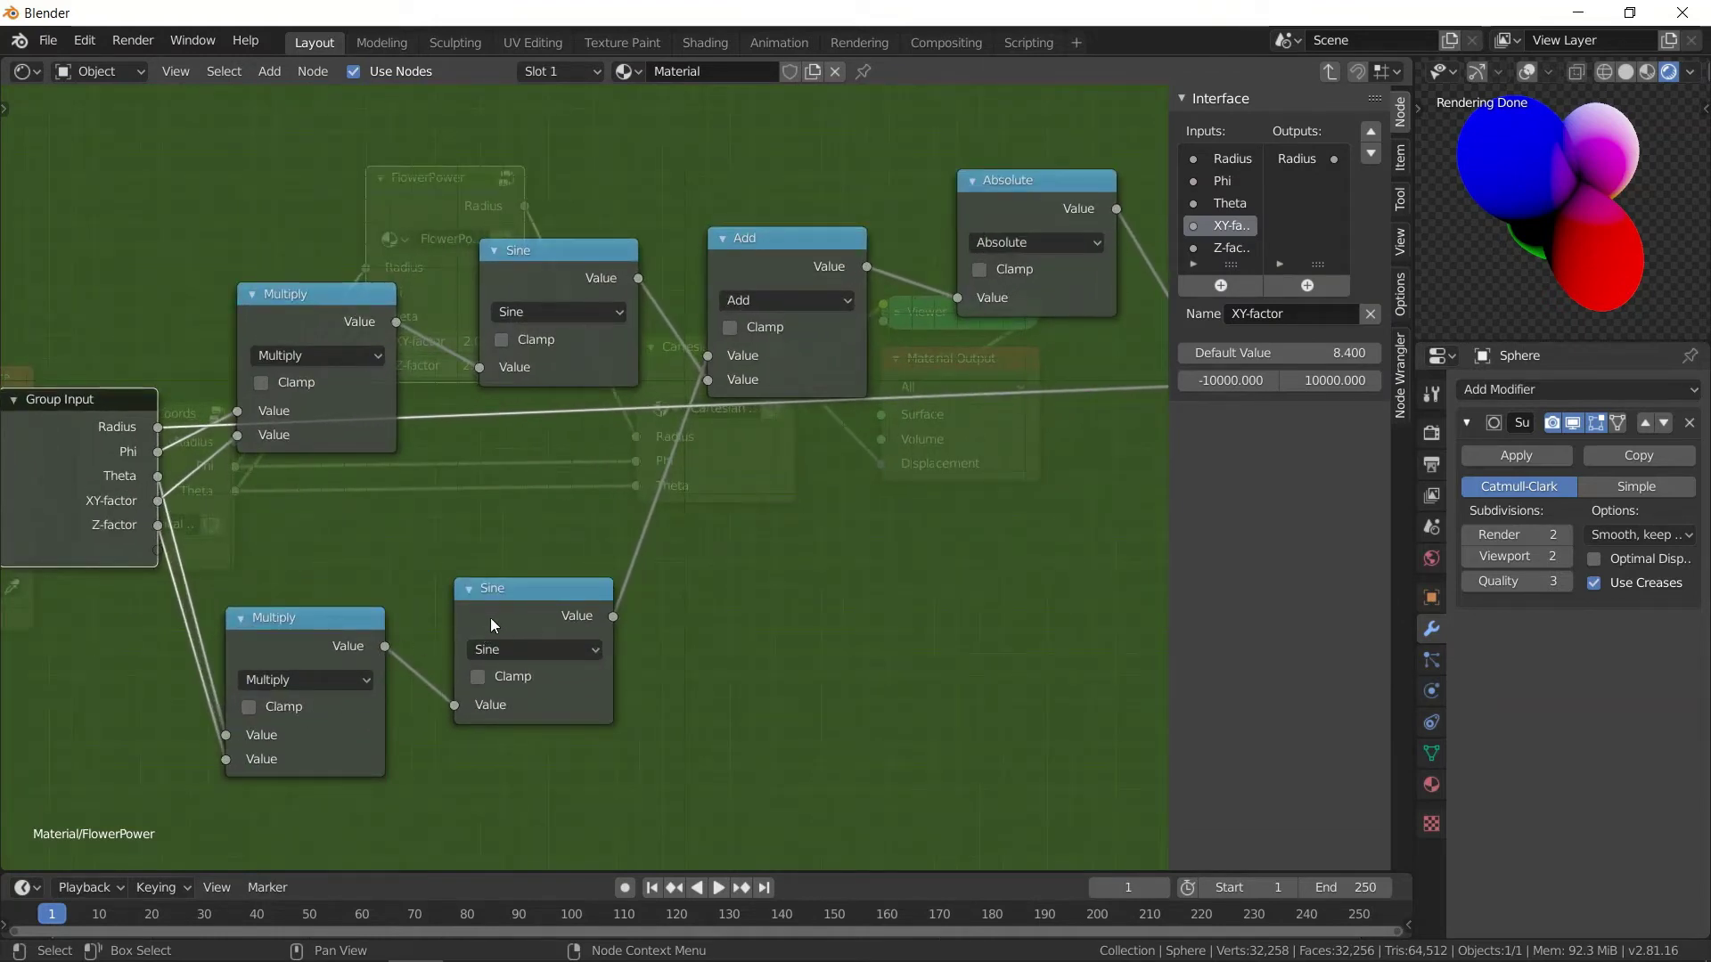
{"action": "left_click_drag", "start_coordinate": [495, 621], "coordinate": [559, 581]}
{"action": "left_click_drag", "start_coordinate": [285, 644], "coordinate": [371, 555]}
{"action": "left_click_drag", "start_coordinate": [602, 571], "coordinate": [602, 538]}
{"action": "middle_click_drag", "start_coordinate": [968, 450], "coordinate": [618, 440]}
{"action": "key", "text": "Tab"}
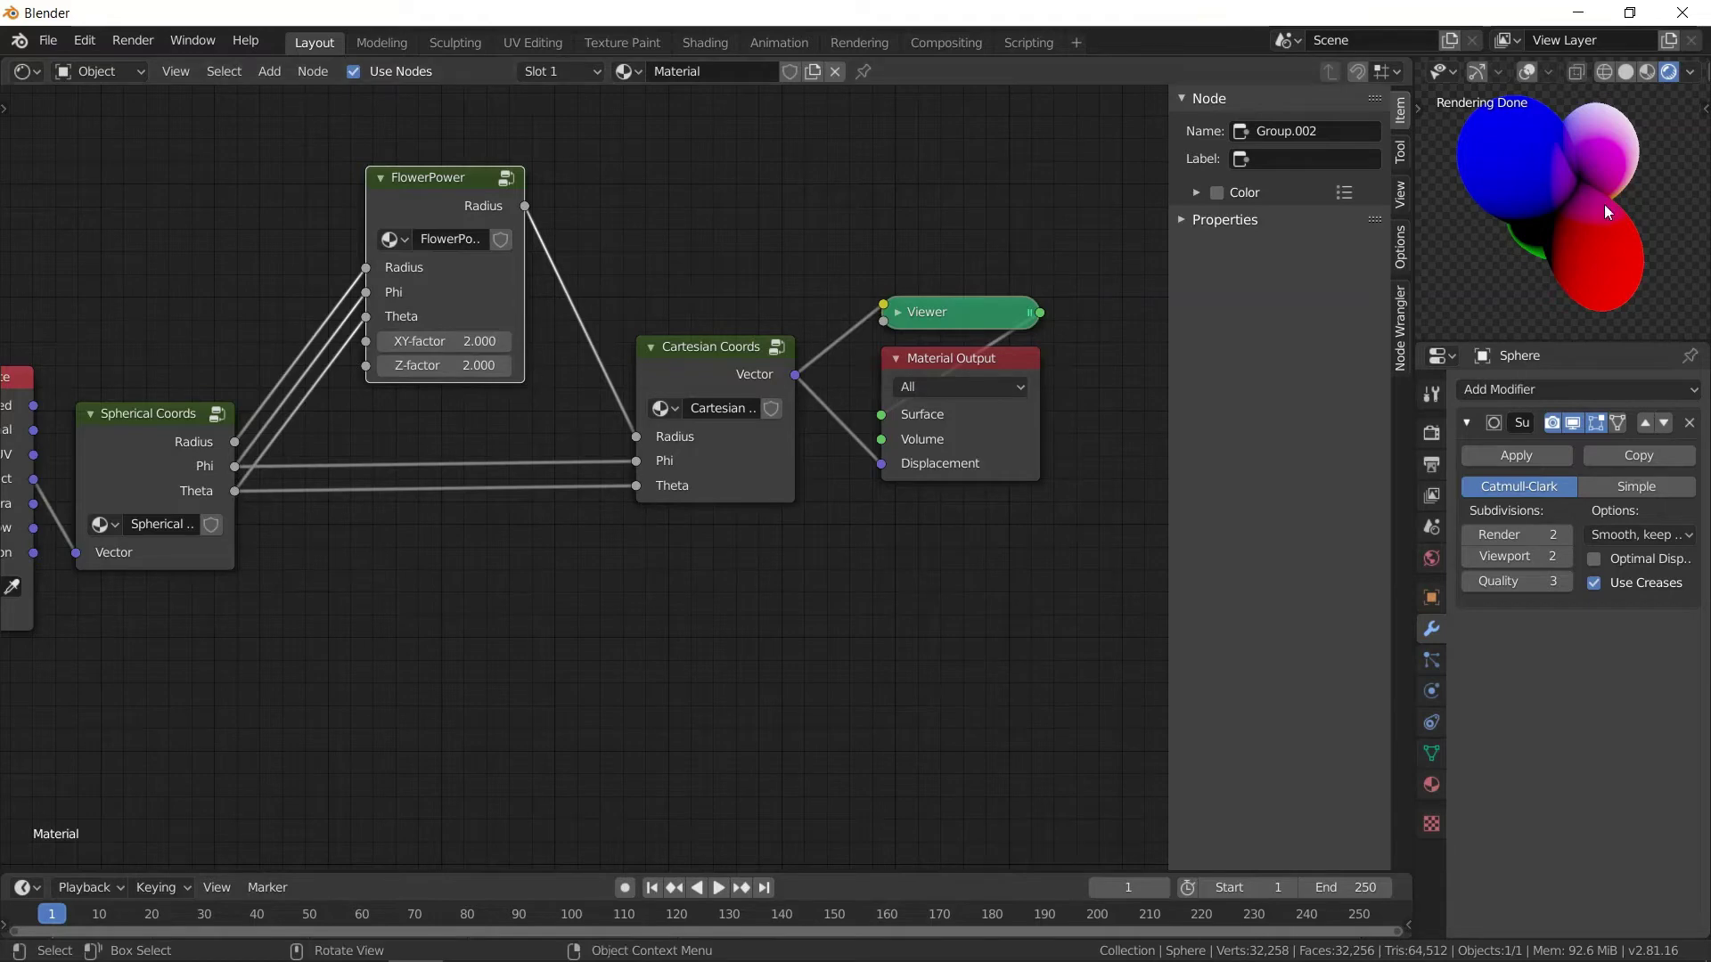
- Reopen the FlowerPower group, shift the Group Output and Add nodes slightly upward, and leave the group
{"action": "scroll", "coordinate": [1612, 214], "scroll_direction": "down", "scroll_amount": 2}
{"action": "key", "text": "Tab"}
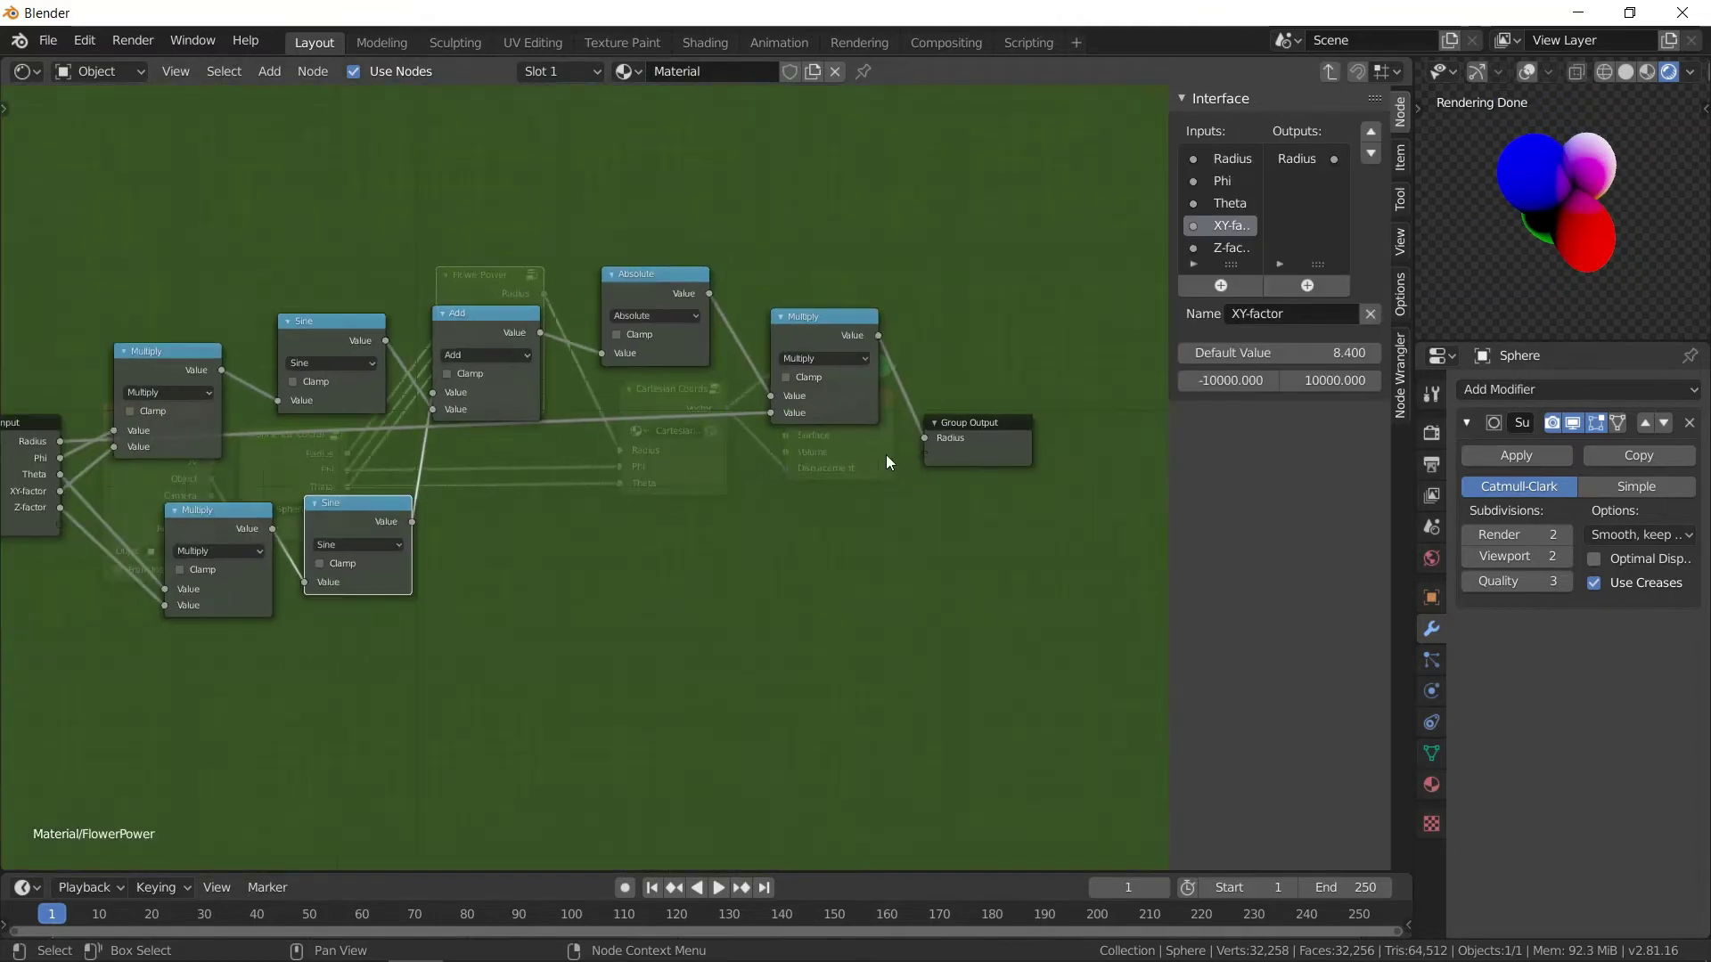
{"action": "scroll", "coordinate": [885, 461], "scroll_direction": "up", "scroll_amount": 1}
{"action": "left_click_drag", "start_coordinate": [1017, 442], "coordinate": [1025, 416]}
{"action": "middle_click_drag", "start_coordinate": [662, 496], "coordinate": [880, 518]}
{"action": "left_click_drag", "start_coordinate": [697, 337], "coordinate": [702, 304]}
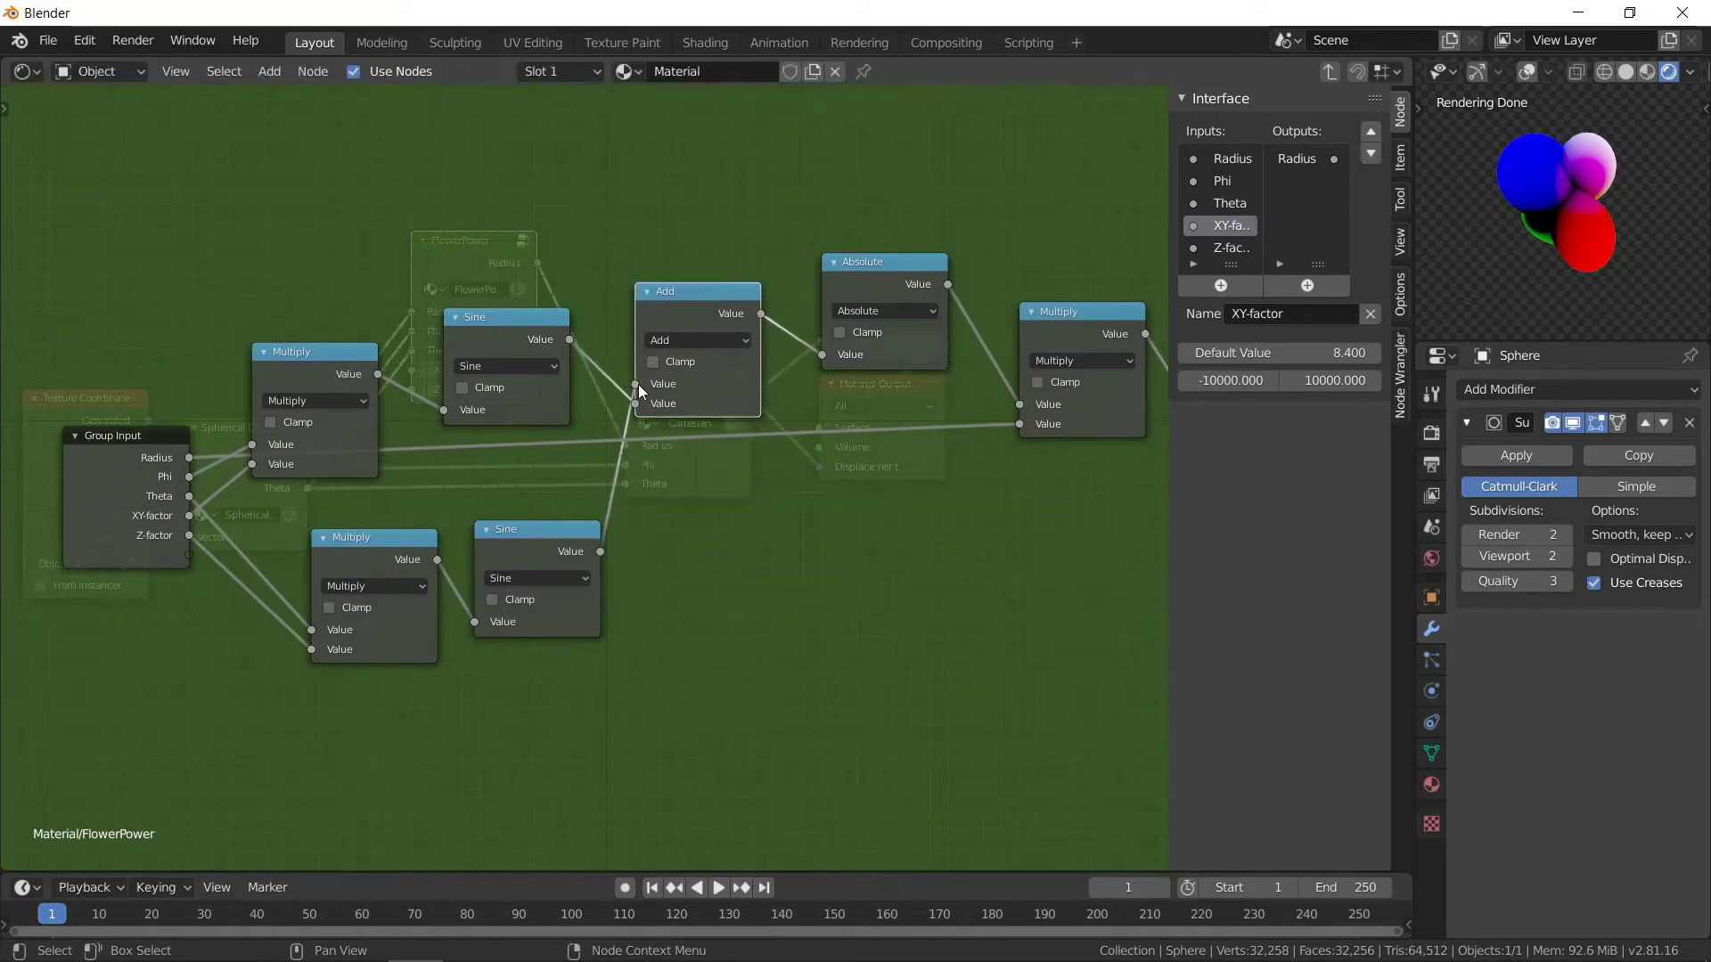
{"action": "mouse_move", "coordinate": [638, 384]}
{"action": "left_mouse_down"}
{"action": "mouse_move", "coordinate": [638, 404]}
{"action": "mouse_move", "coordinate": [636, 384]}
{"action": "left_mouse_up"}
{"action": "middle_click_drag", "start_coordinate": [441, 476], "coordinate": [527, 473]}
{"action": "scroll", "coordinate": [435, 481], "scroll_direction": "up", "scroll_amount": 3}
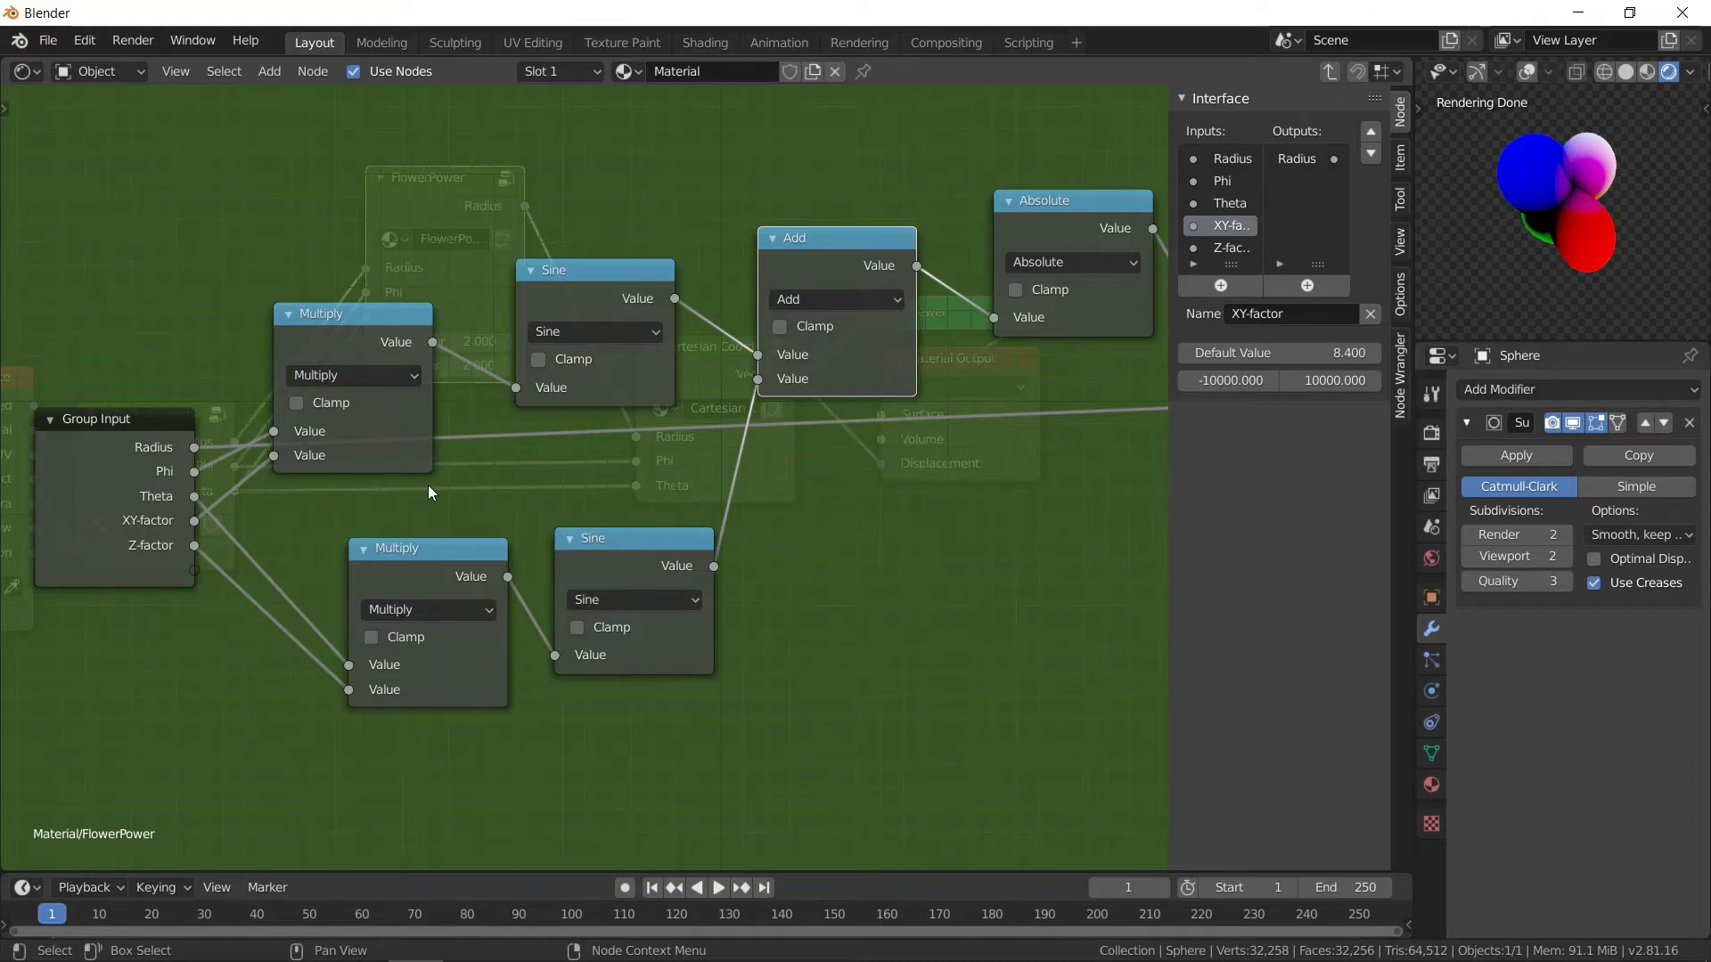
{"action": "key", "text": "Tab"}
- Set the FlowerPower node's XY-factor and Z-factor together to 1 and view the rendered shape along an axis
{"action": "left_click", "coordinate": [467, 338]}
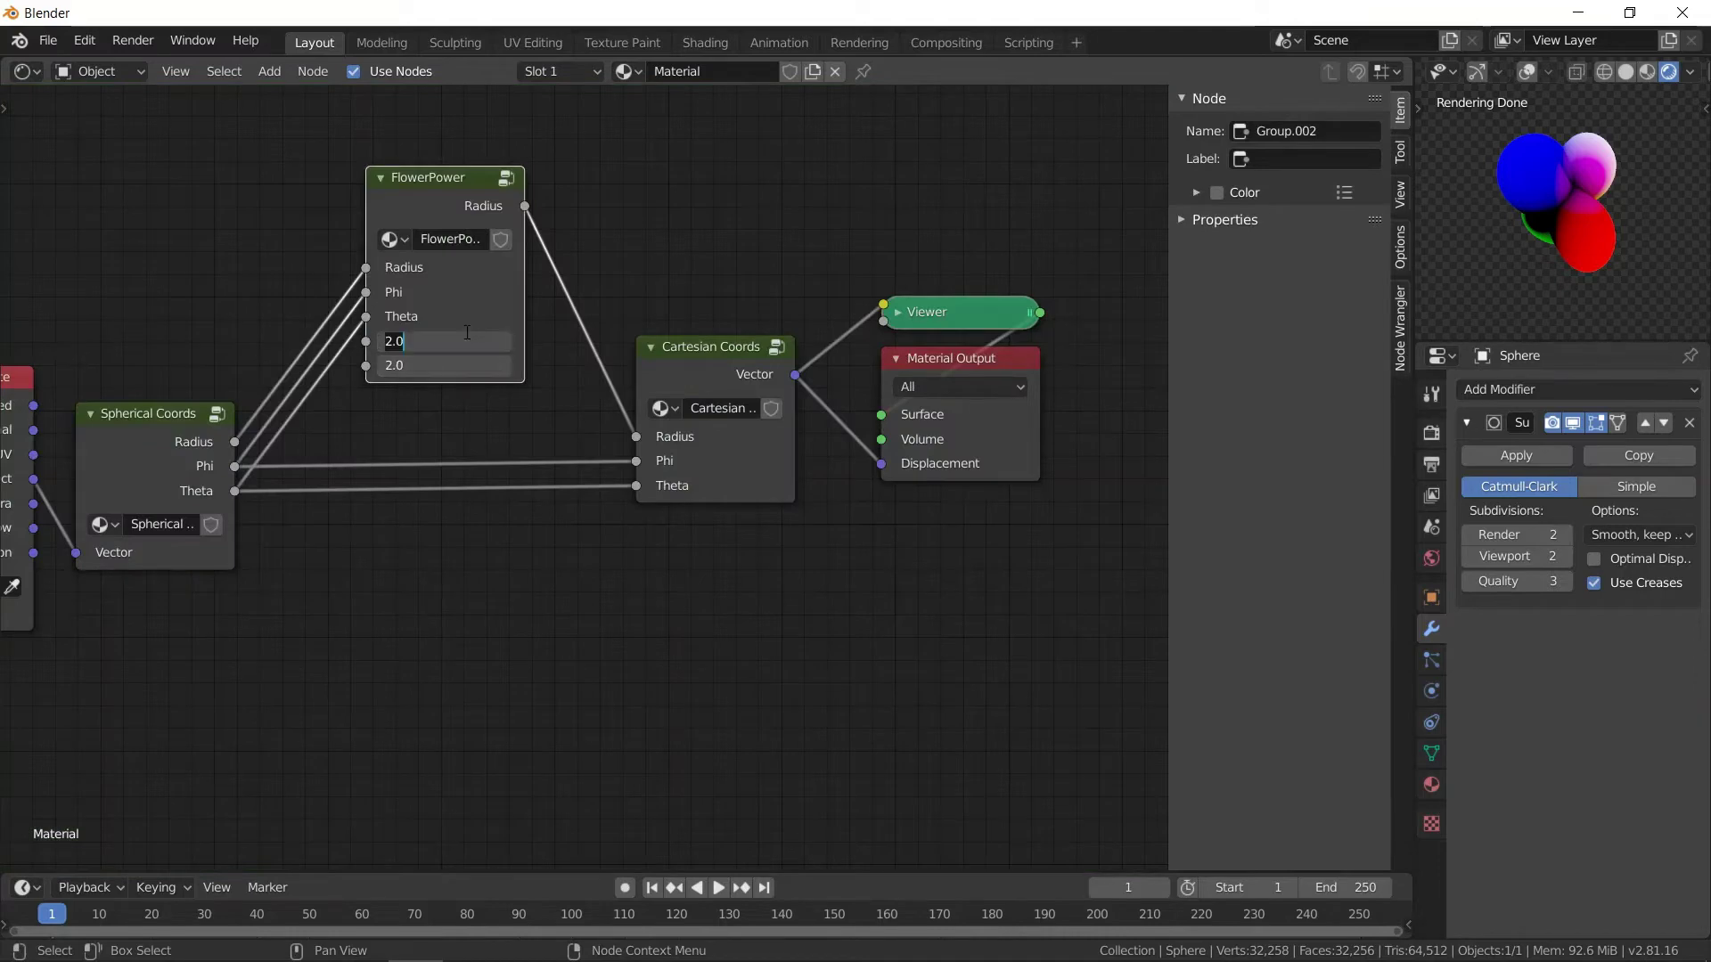
{"action": "type", "text": "1"}
{"action": "key", "text": "Return"}
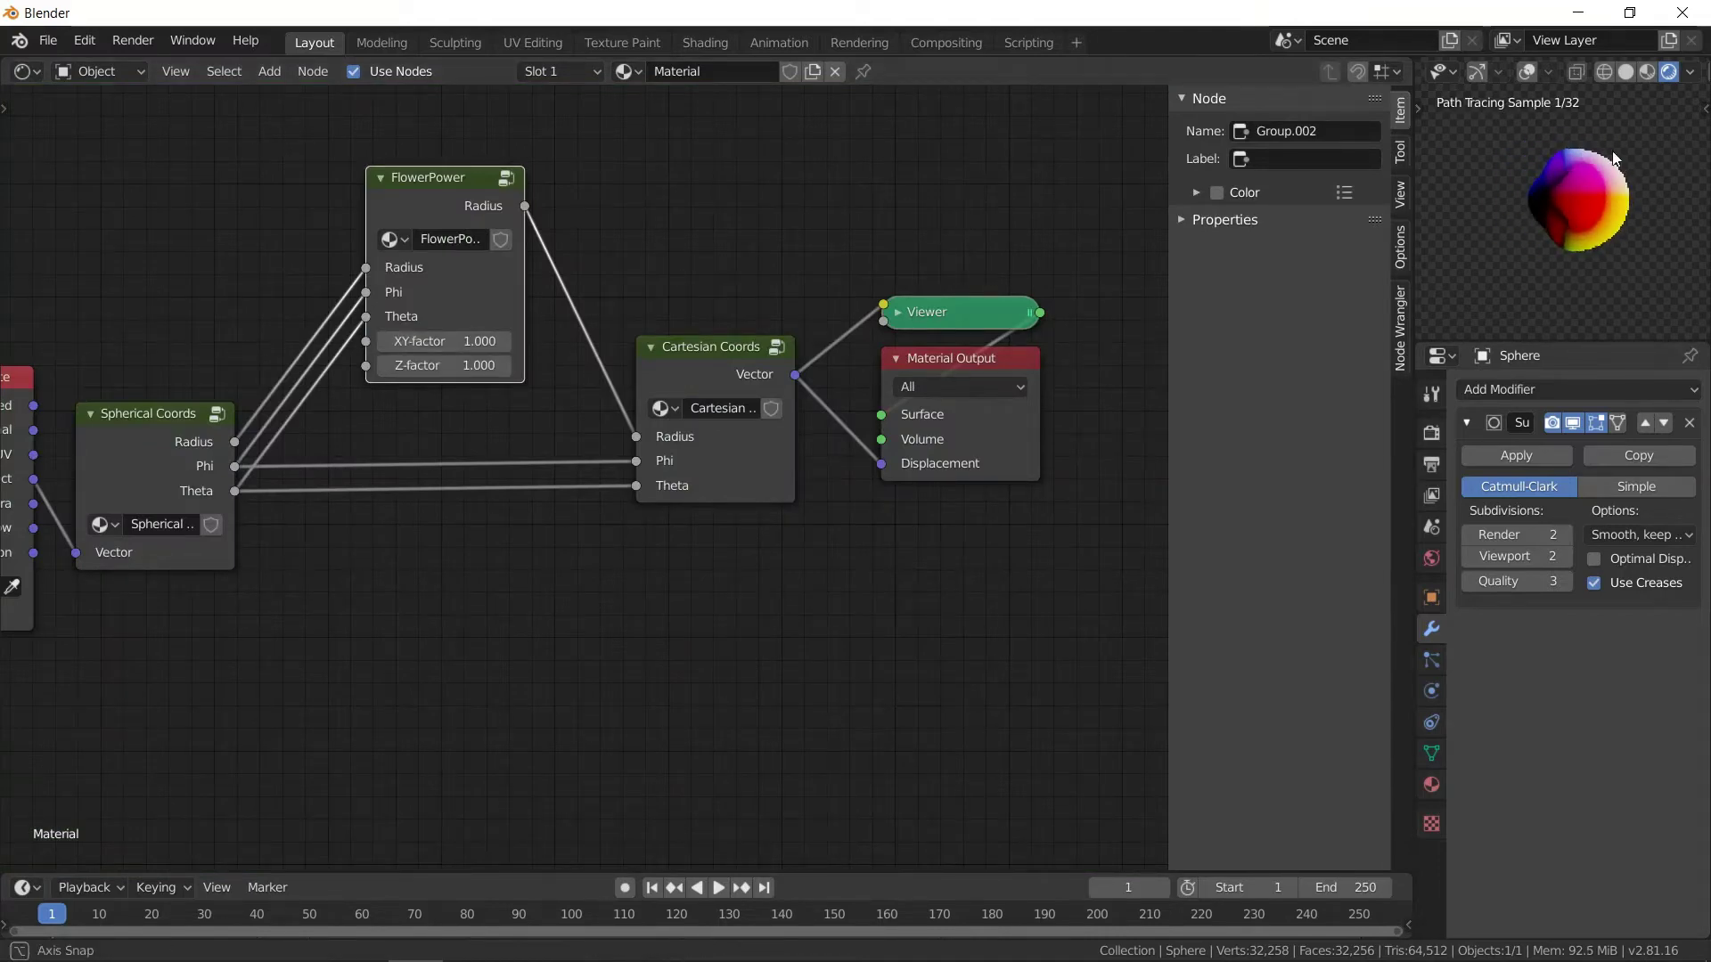
{"action": "scroll", "coordinate": [532, 420], "scroll_direction": "down", "scroll_amount": 1}
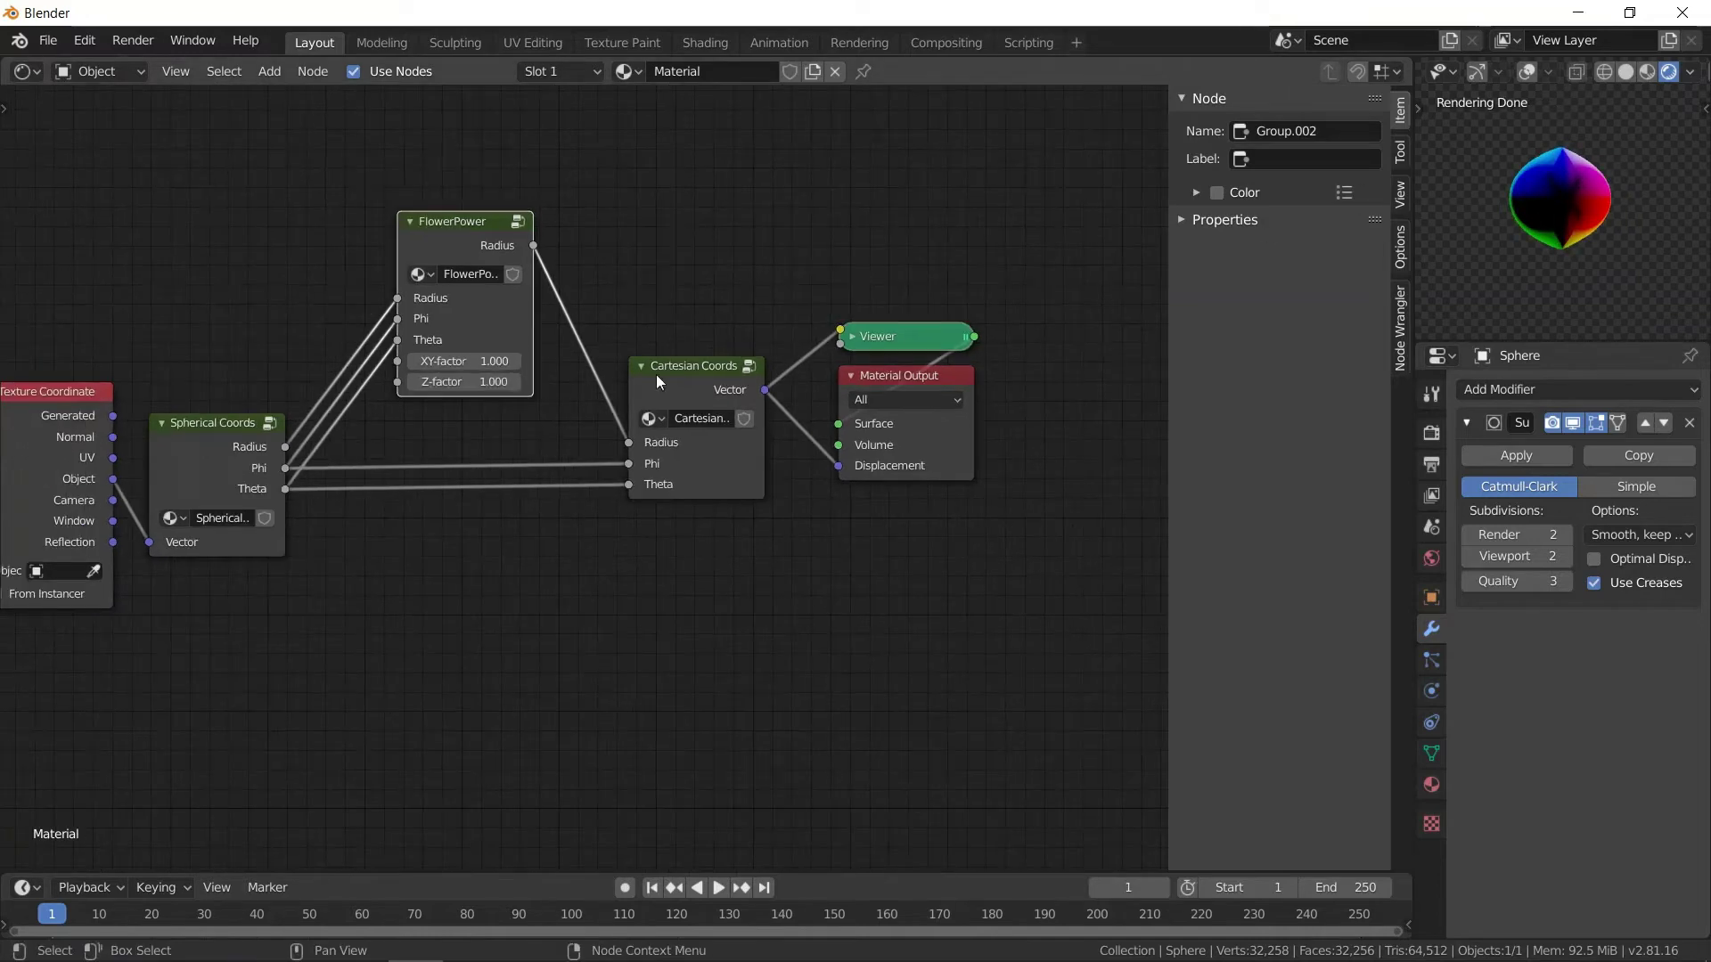
- Move the Material Output node farther from Cartesian Coords, delete the Viewer, and preview the FlowerPower group's Radius on the sphere
{"action": "left_click_drag", "start_coordinate": [896, 386], "coordinate": [980, 380]}
{"action": "left_click", "coordinate": [909, 340]}
{"action": "key", "text": "x"}
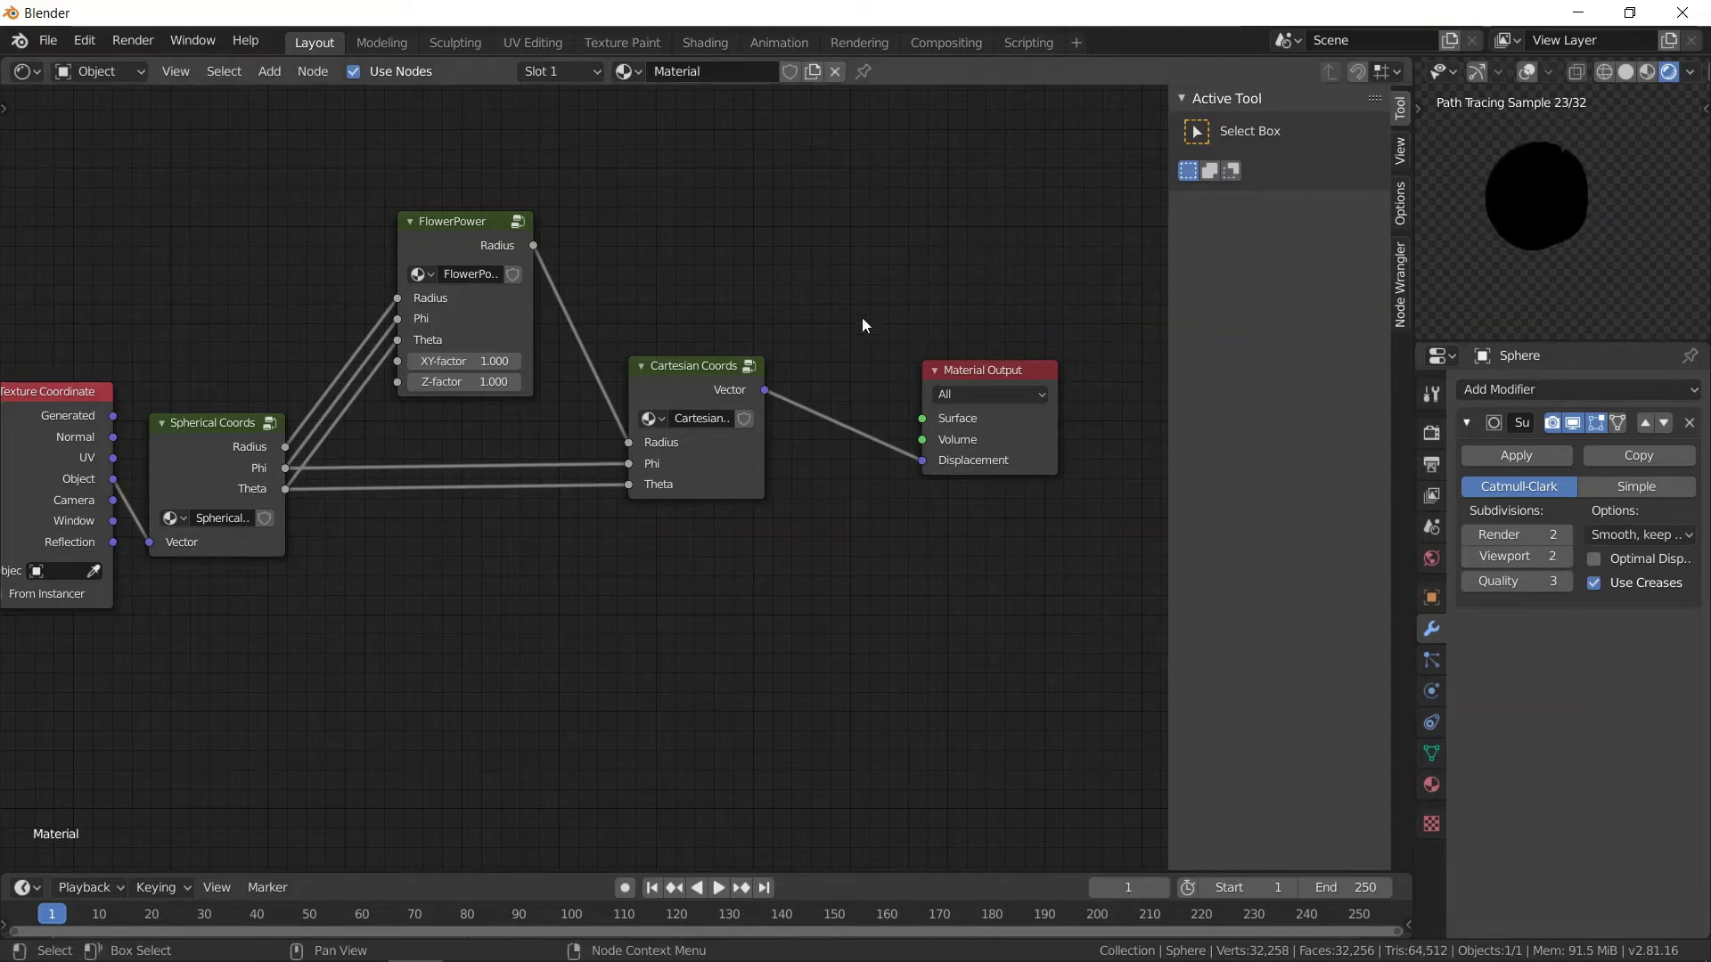
{"action": "left_click", "coordinate": [461, 225], "text": "ctrl+shift"}
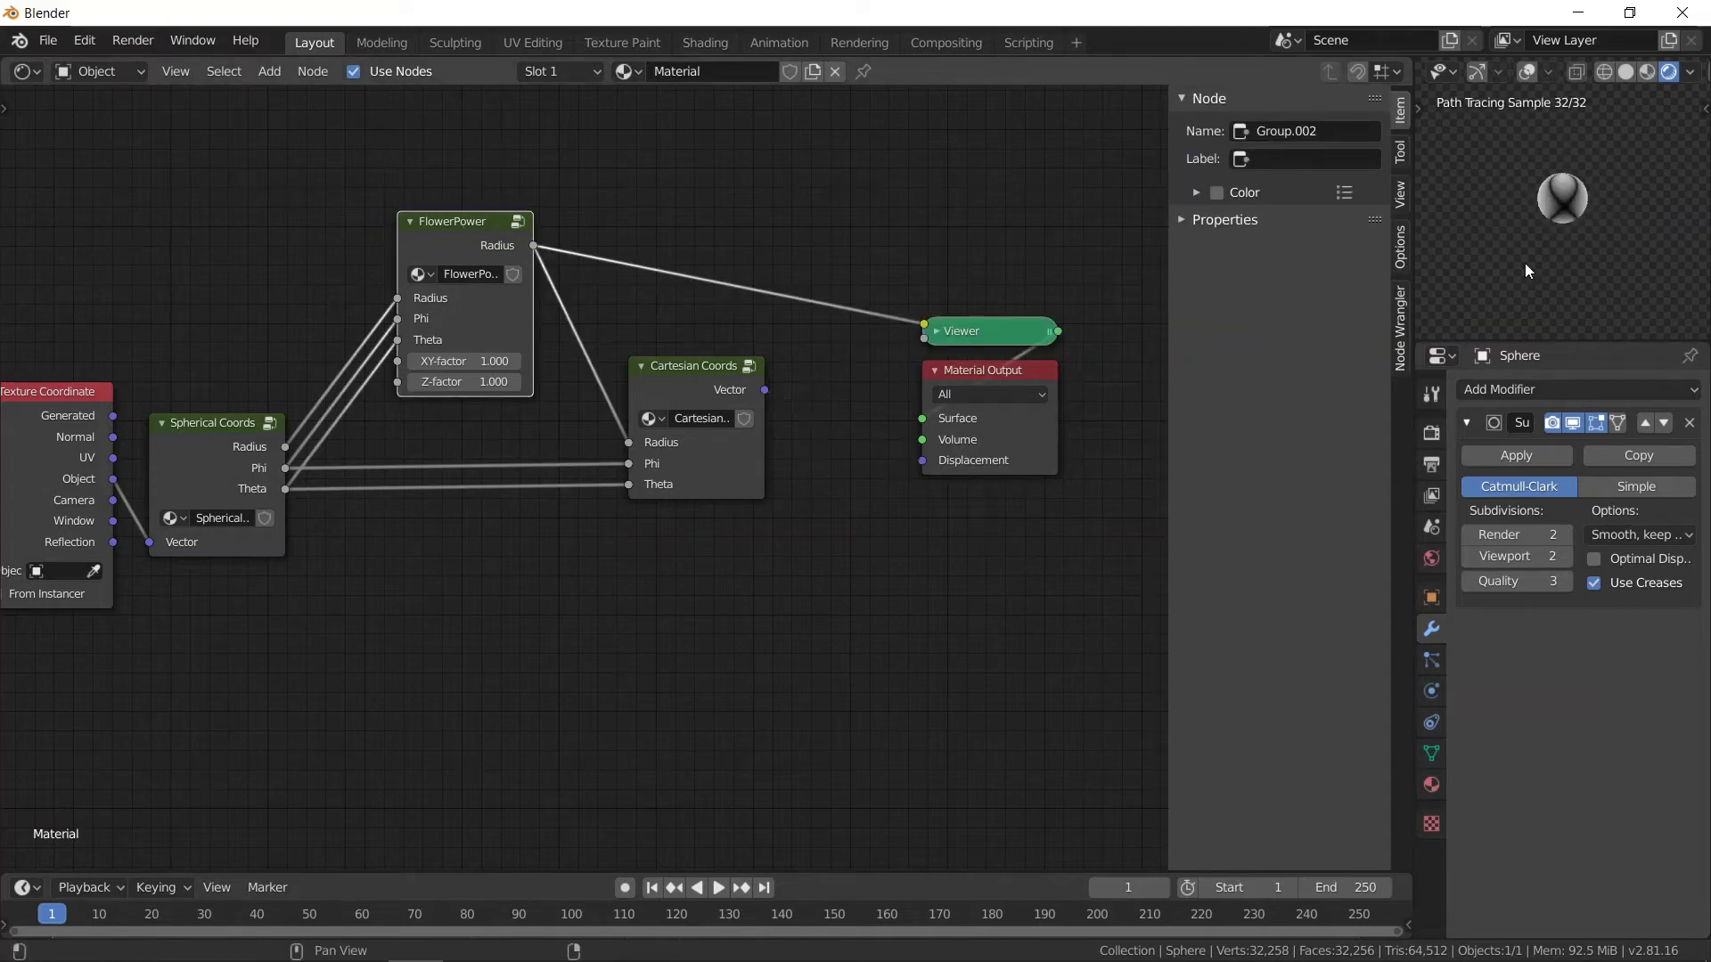
{"action": "mouse_move", "coordinate": [1618, 230]}
{"action": "middle_mouse_down"}
{"action": "mouse_move", "coordinate": [1645, 193]}
{"action": "mouse_move", "coordinate": [1438, 187]}
{"action": "mouse_move", "coordinate": [1635, 183]}
{"action": "middle_mouse_up"}
- Set the FlowerPower node's Z-factor to 14 and its XY-factor to 20 to preview a dense petal pattern
{"action": "left_click_drag", "start_coordinate": [481, 361], "coordinate": [595, 381]}
{"action": "middle_click_drag", "start_coordinate": [1524, 167], "coordinate": [1609, 134]}
{"action": "scroll", "coordinate": [1606, 142], "scroll_direction": "up", "scroll_amount": 5}
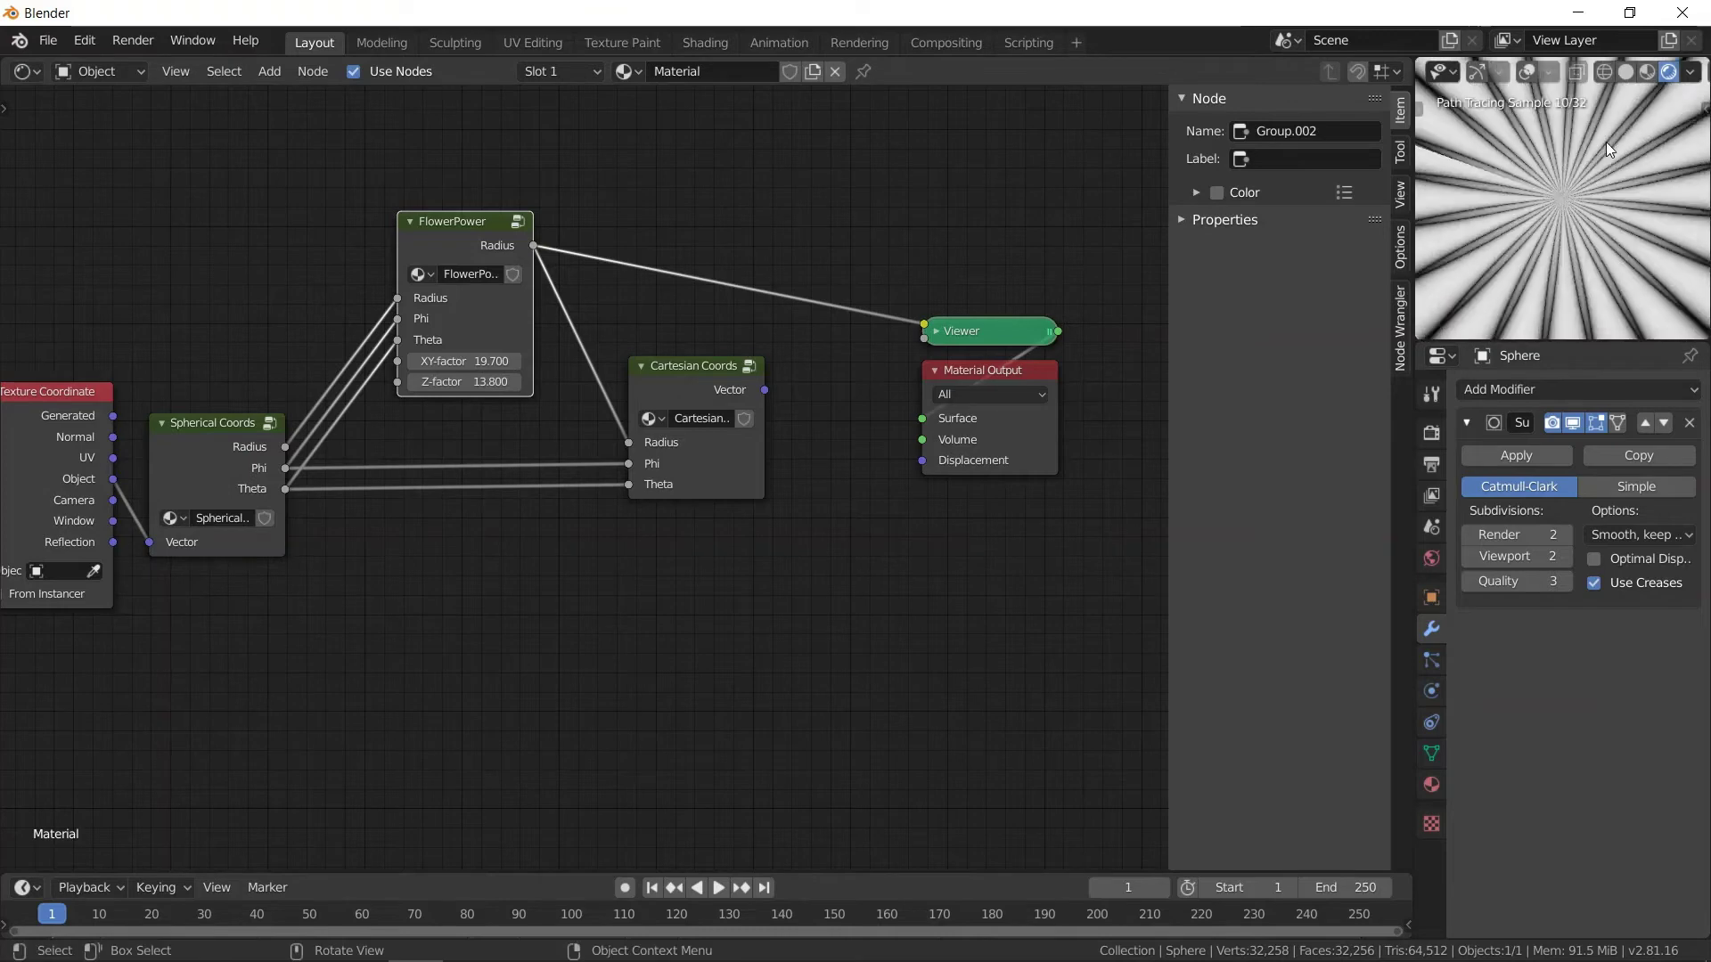
{"action": "scroll", "coordinate": [1606, 142], "scroll_direction": "down", "scroll_amount": 3}
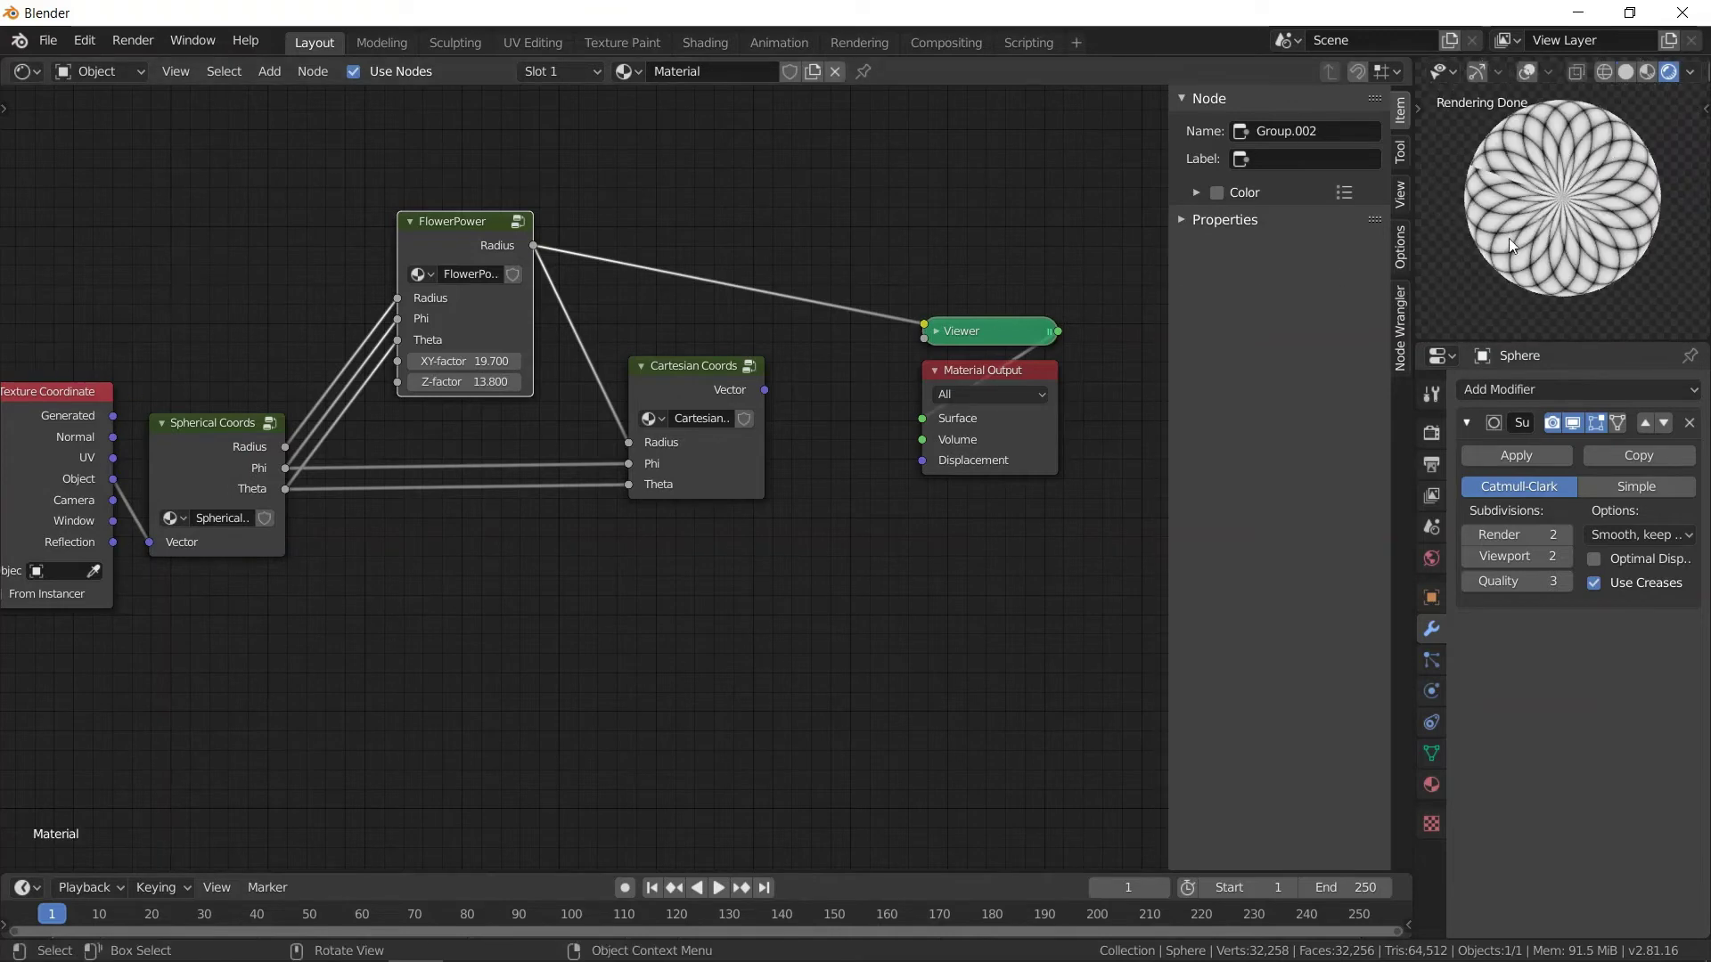
{"action": "middle_click_drag", "start_coordinate": [1559, 209], "coordinate": [1535, 222]}
{"action": "left_click_drag", "start_coordinate": [444, 383], "coordinate": [451, 384]}
{"action": "left_click", "coordinate": [465, 361]}
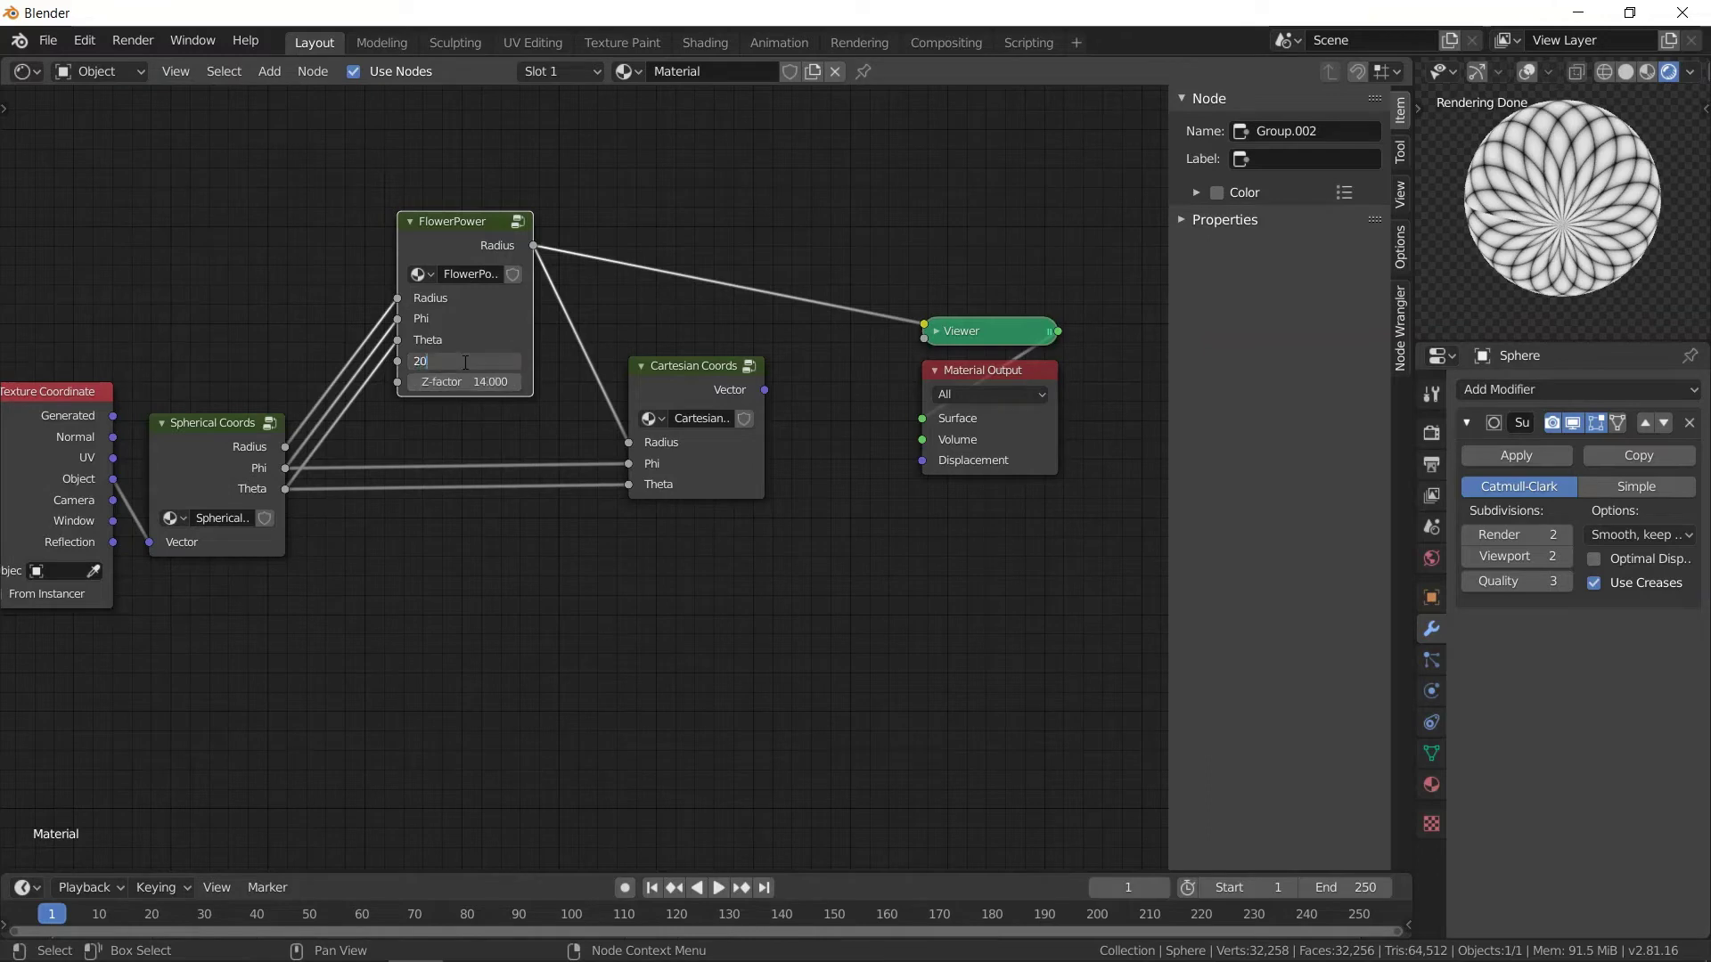
{"action": "type", "text": "20"}
{"action": "key", "text": "Return"}
{"action": "middle_click_drag", "start_coordinate": [1573, 233], "coordinate": [1591, 223]}
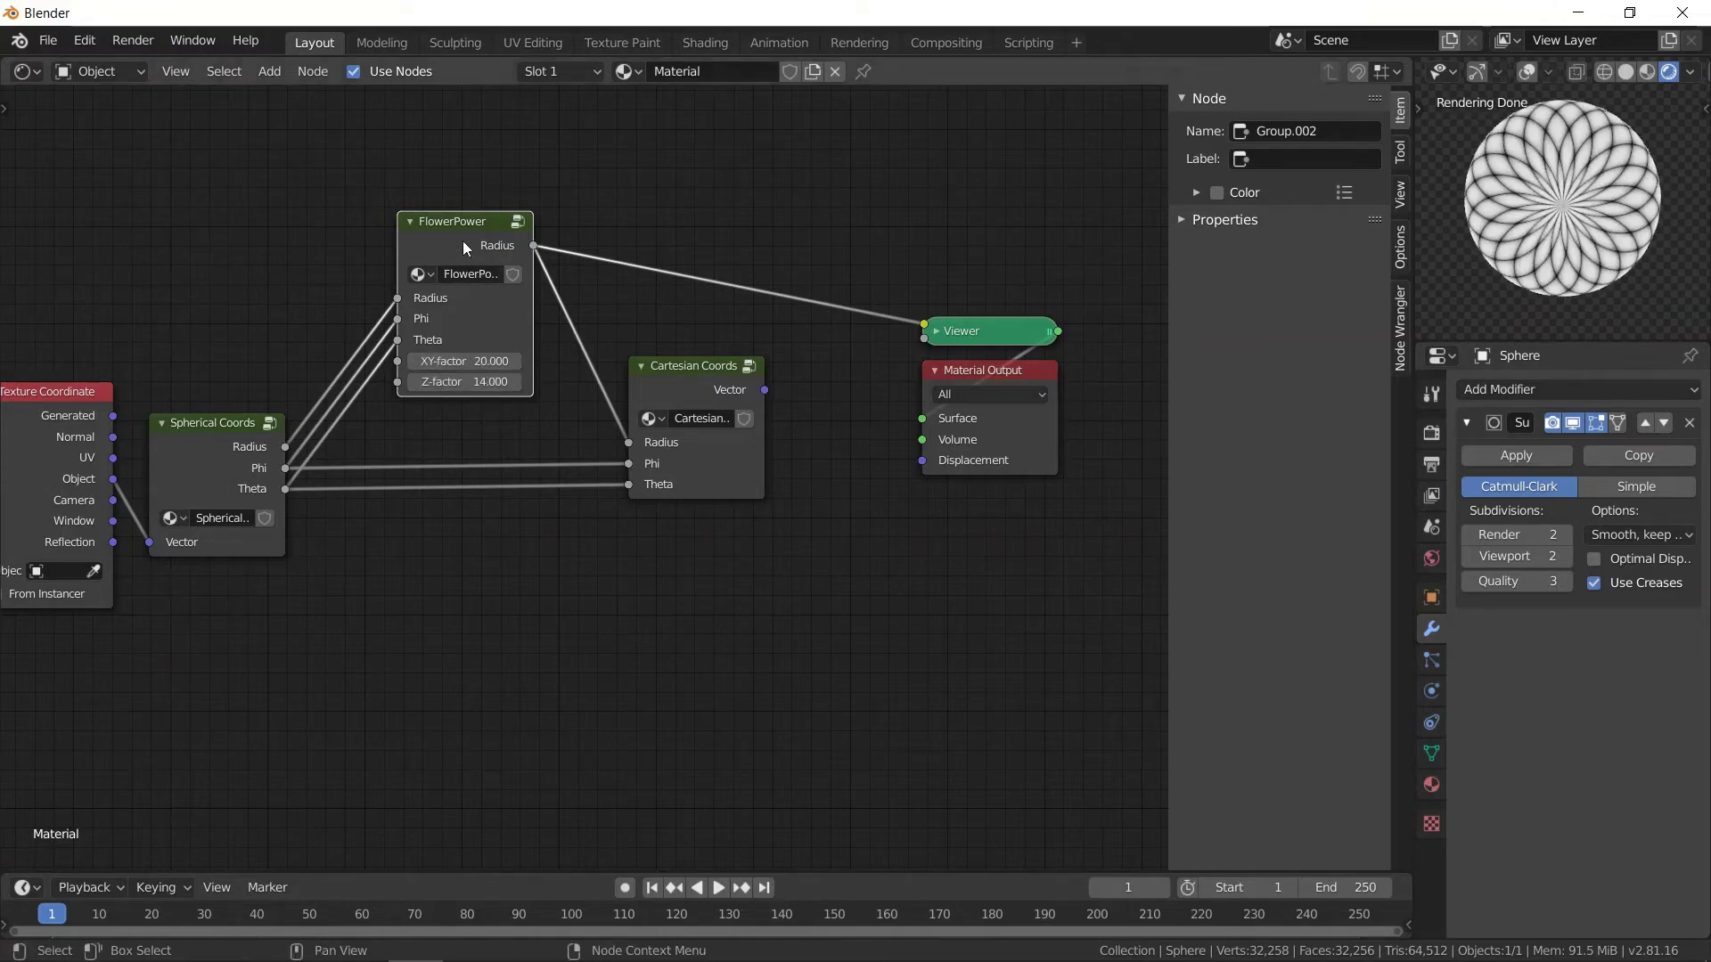
- Preview the Cartesian Coords node and connect its Vector output to the Material Output's Displacement
{"action": "left_click", "coordinate": [691, 374], "text": "ctrl+shift"}
{"action": "mouse_move", "coordinate": [1589, 147]}
{"action": "middle_mouse_down"}
{"action": "mouse_move", "coordinate": [1607, 89]}
{"action": "mouse_move", "coordinate": [1579, 125]}
{"action": "middle_mouse_up"}
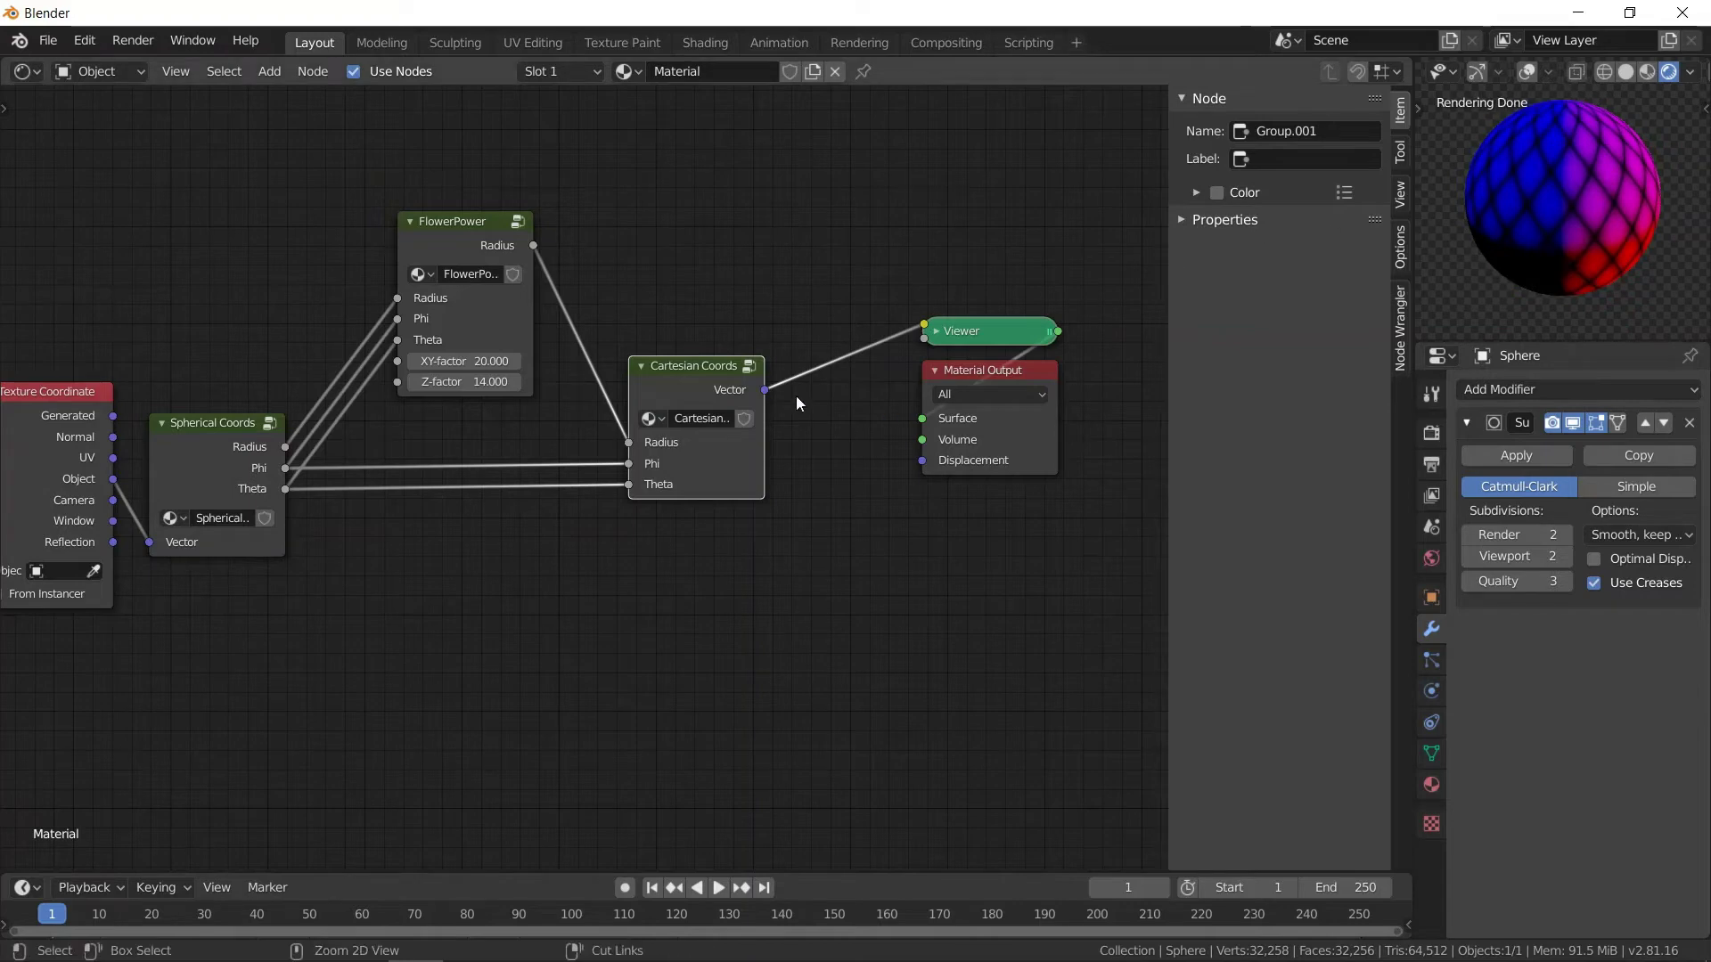
{"action": "left_click_drag", "start_coordinate": [718, 387], "coordinate": [749, 381]}
{"action": "mouse_move", "coordinate": [757, 388]}
{"action": "right_mouse_down", "text": "ctrl"}
{"action": "mouse_move", "coordinate": [959, 471]}
{"action": "mouse_move", "coordinate": [1024, 458]}
{"action": "right_mouse_up", "text": "ctrl"}
{"action": "scroll", "coordinate": [1577, 223], "scroll_direction": "down", "scroll_amount": 4}
{"action": "middle_click_drag", "start_coordinate": [1578, 223], "coordinate": [1653, 230]}
- Reset the FlowerPower node's XY-factor and Z-factor to 1 and inspect the displaced shape
{"action": "left_click", "coordinate": [499, 359]}
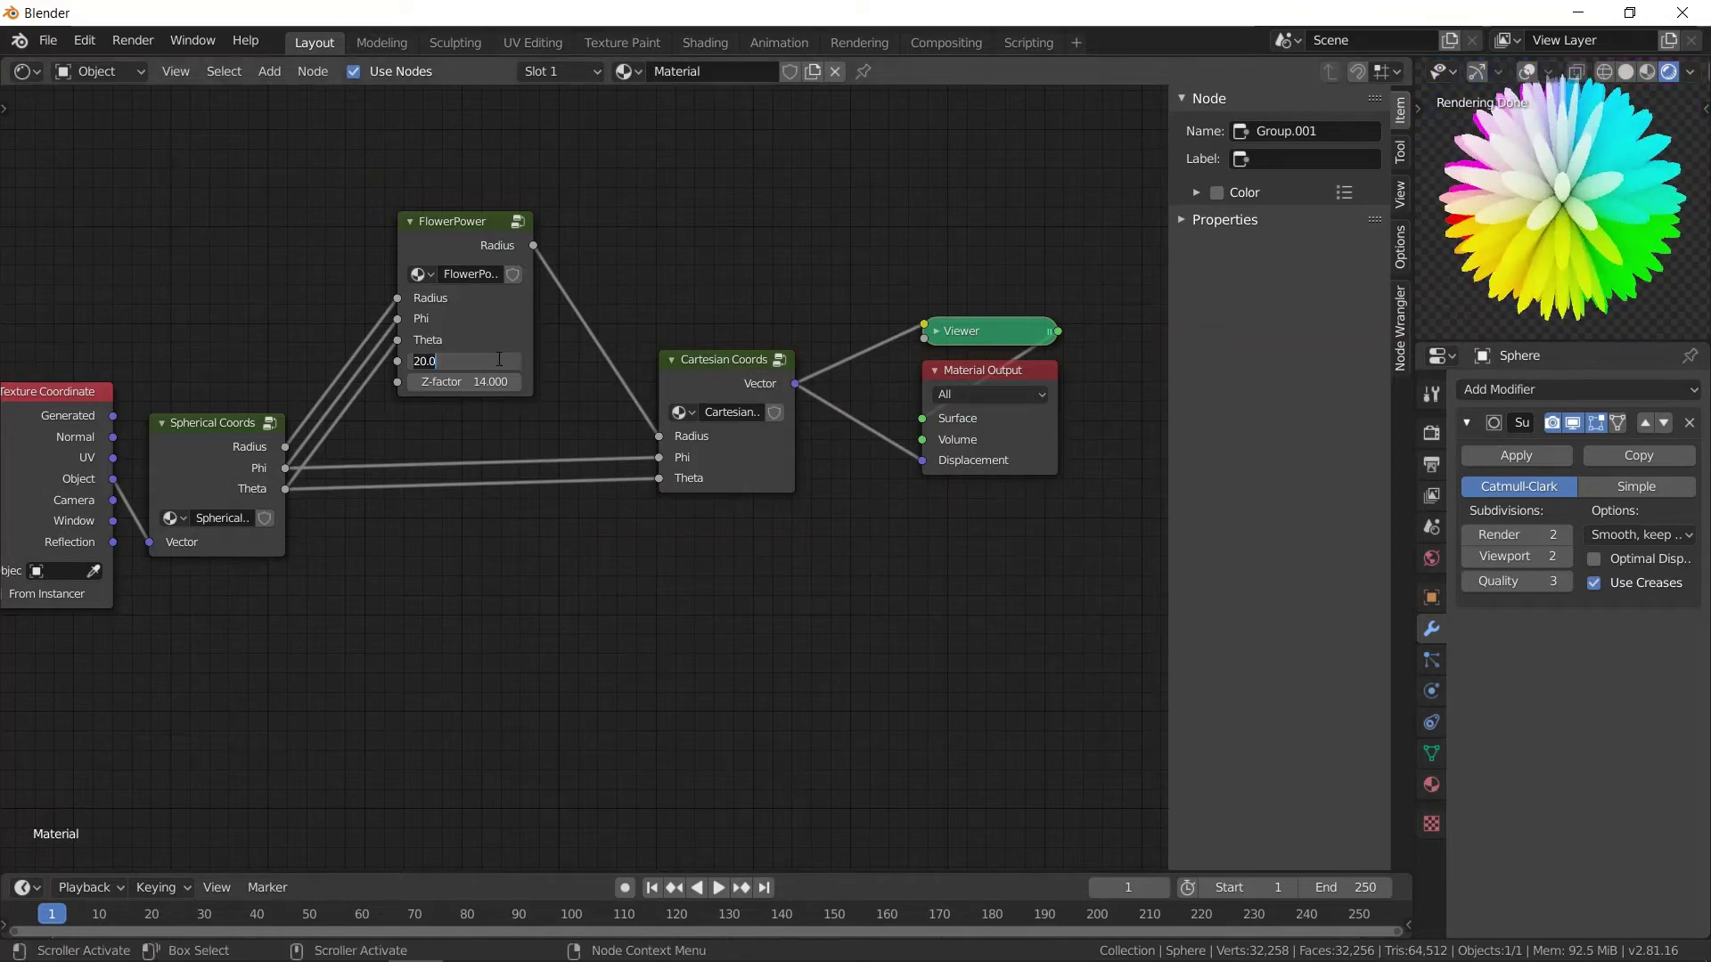
{"action": "type", "text": "1"}
{"action": "key", "text": "Return"}
{"action": "middle_click_drag", "start_coordinate": [1640, 205], "coordinate": [1663, 244]}
{"action": "left_click", "coordinate": [475, 383]}
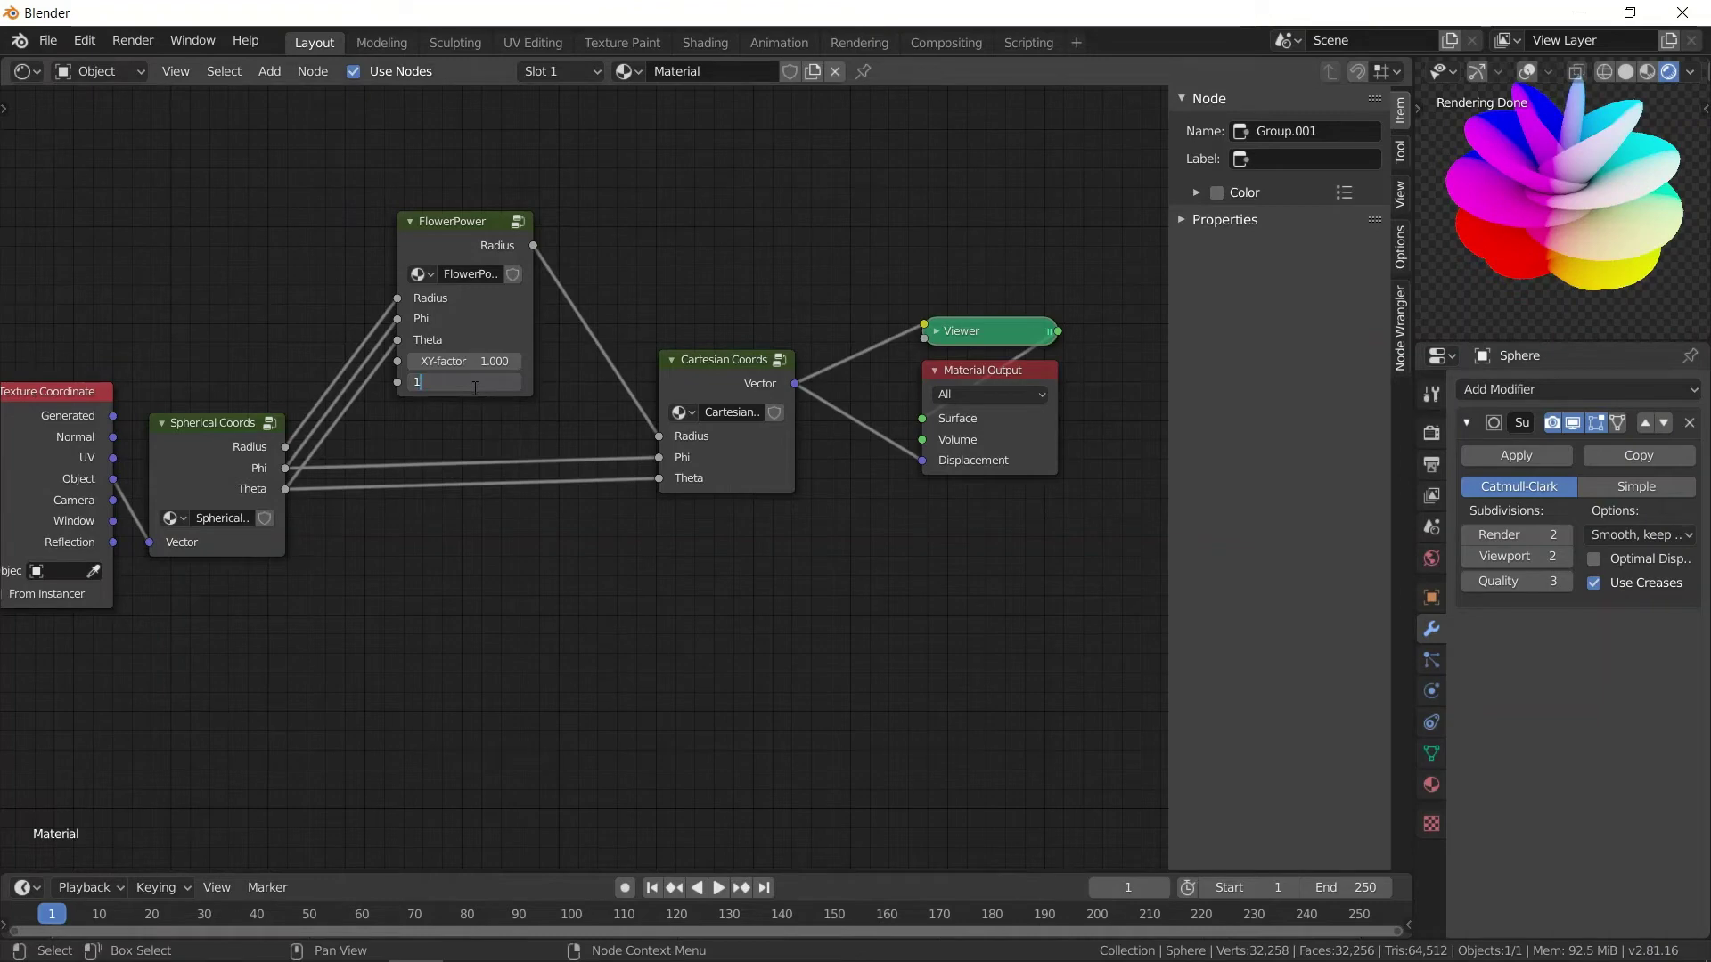
{"action": "type", "text": "1"}
{"action": "key", "text": "Return"}
{"action": "middle_click_drag", "start_coordinate": [1512, 248], "coordinate": [1594, 183]}
- Raise the FlowerPower node's XY-factor to 2 and on to 3, and inspect the petals from above
{"action": "left_click", "coordinate": [458, 240]}
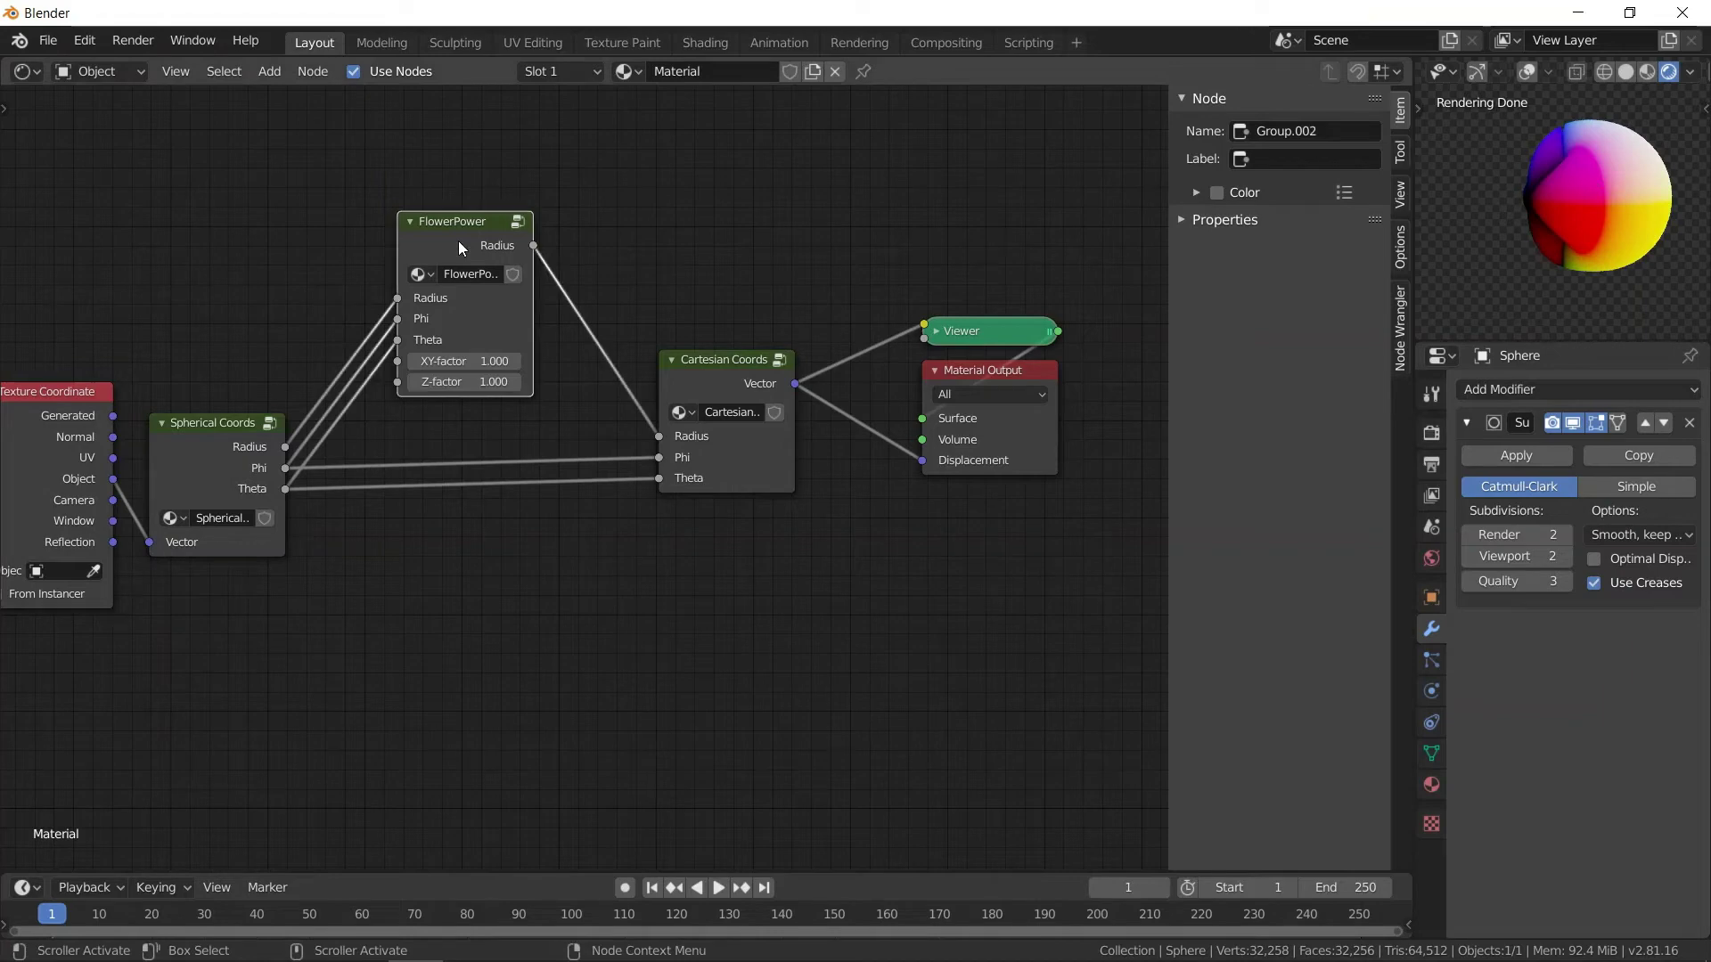
{"action": "left_click", "coordinate": [470, 361]}
{"action": "type", "text": "2"}
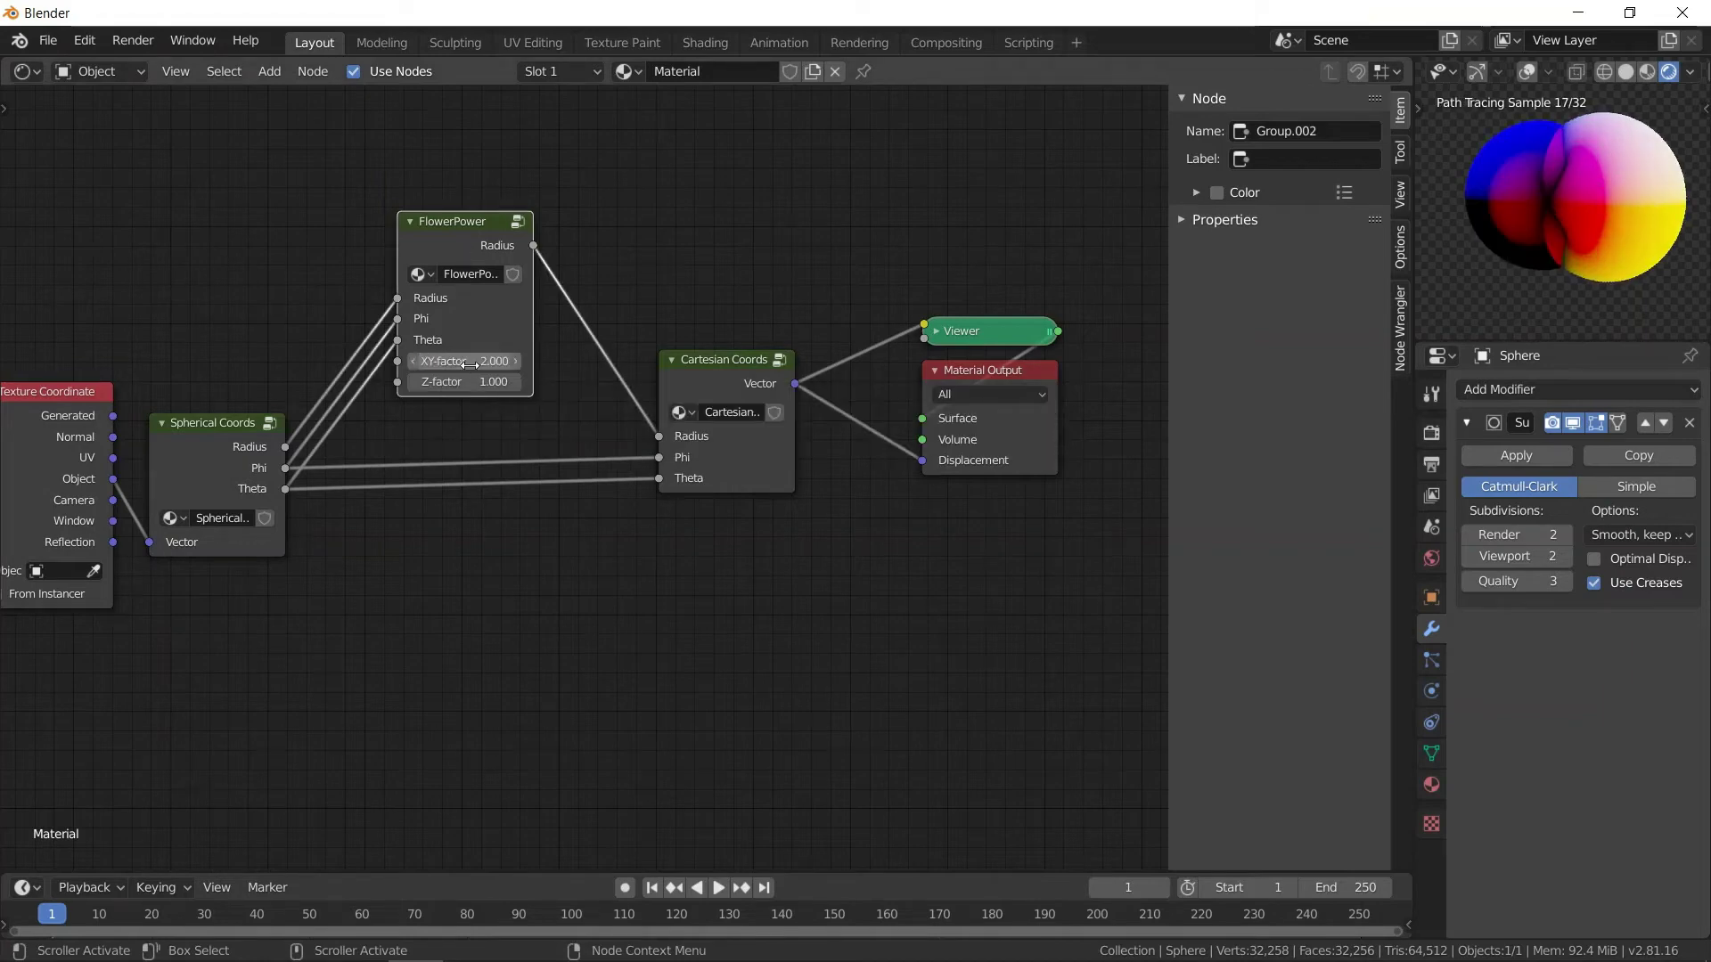
{"action": "type", "text": ".0"}
{"action": "key", "text": "Return"}
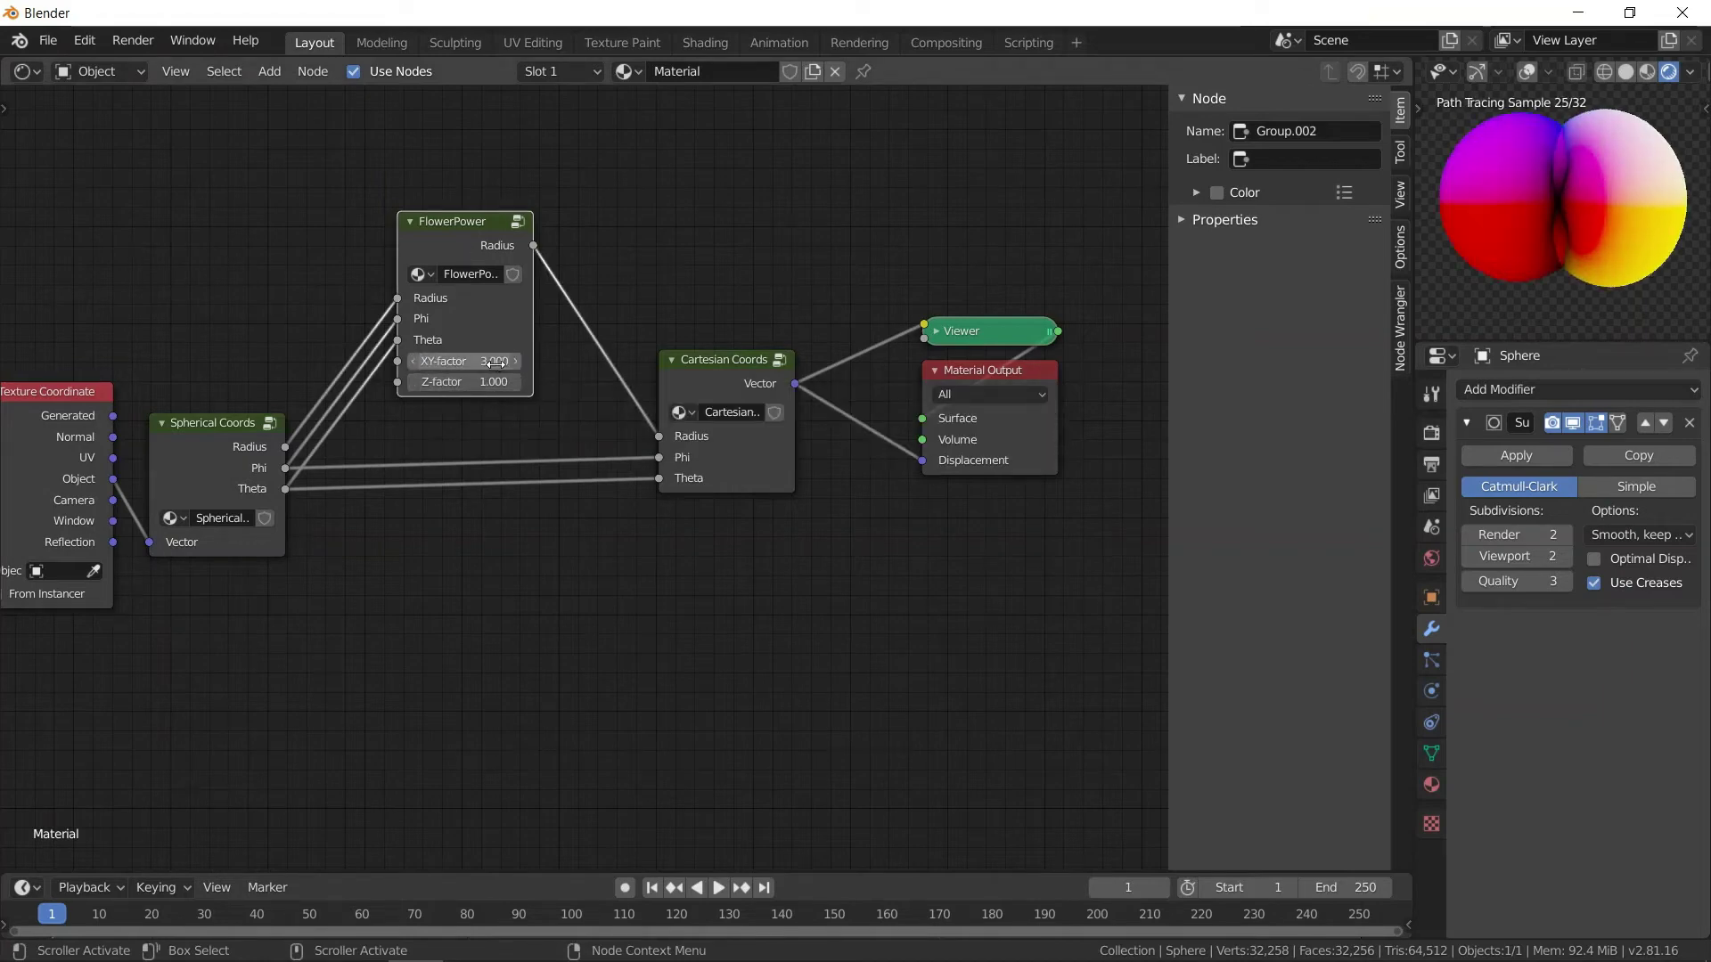
{"action": "middle_click_drag", "start_coordinate": [1584, 284], "coordinate": [1647, 96]}
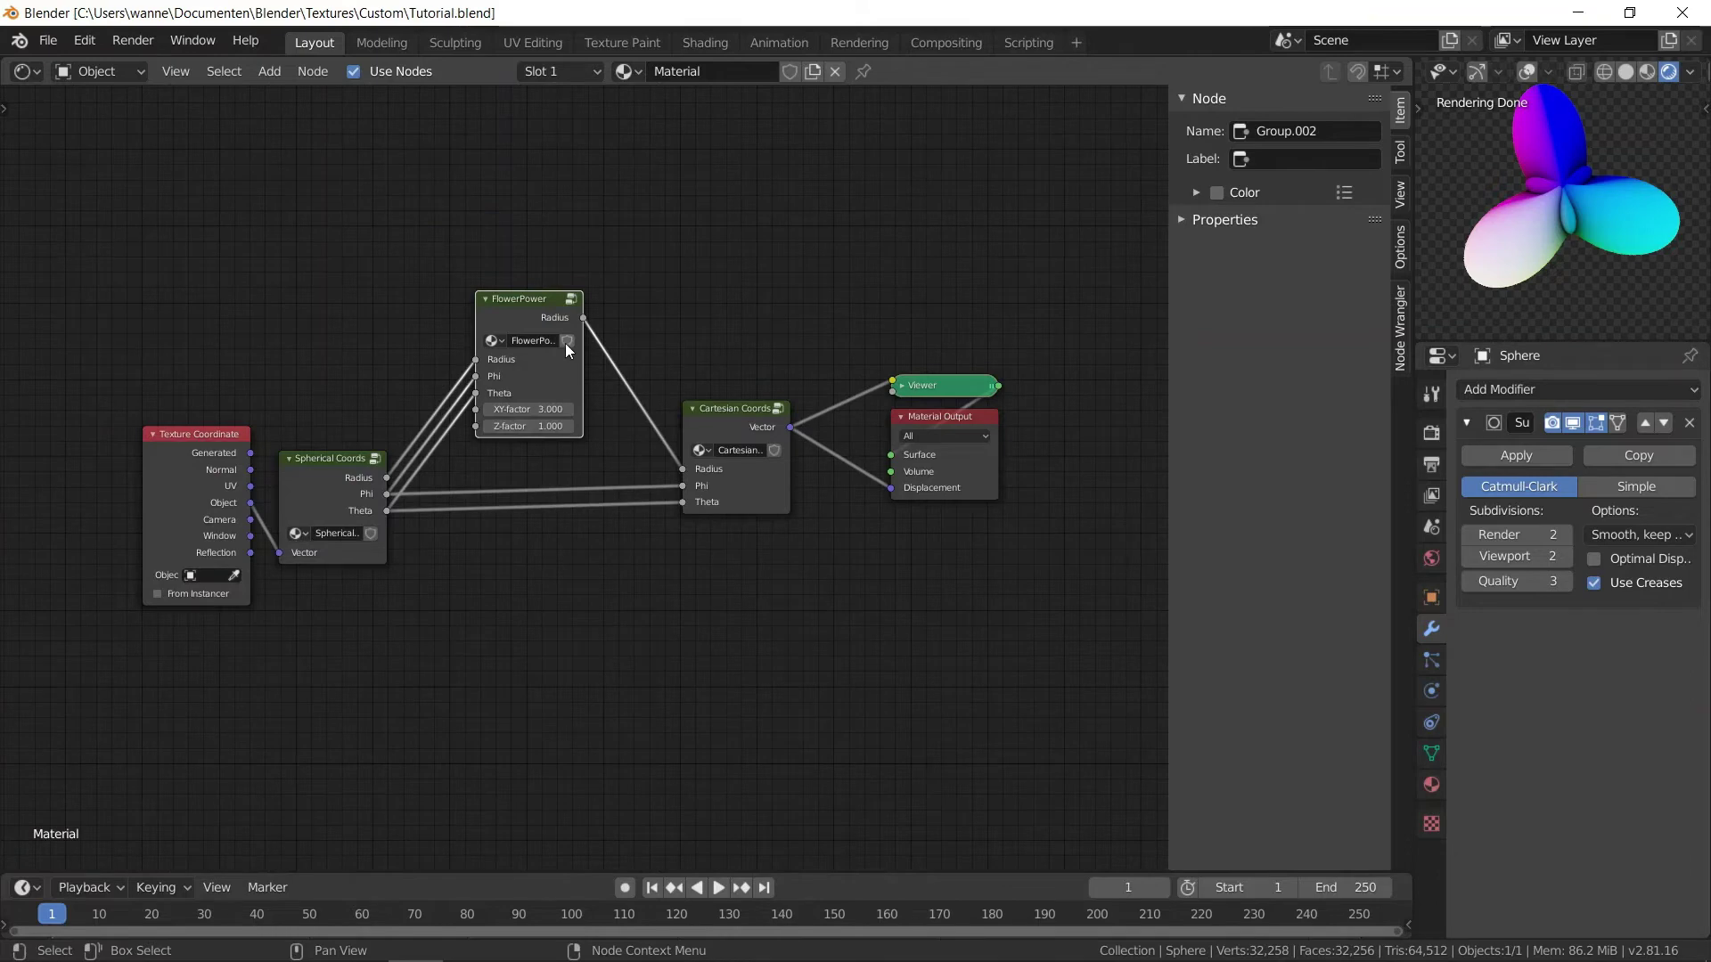
- Give the FlowerPower group a fake user, and delete its node and undo that deletion
{"action": "left_click", "coordinate": [567, 342]}
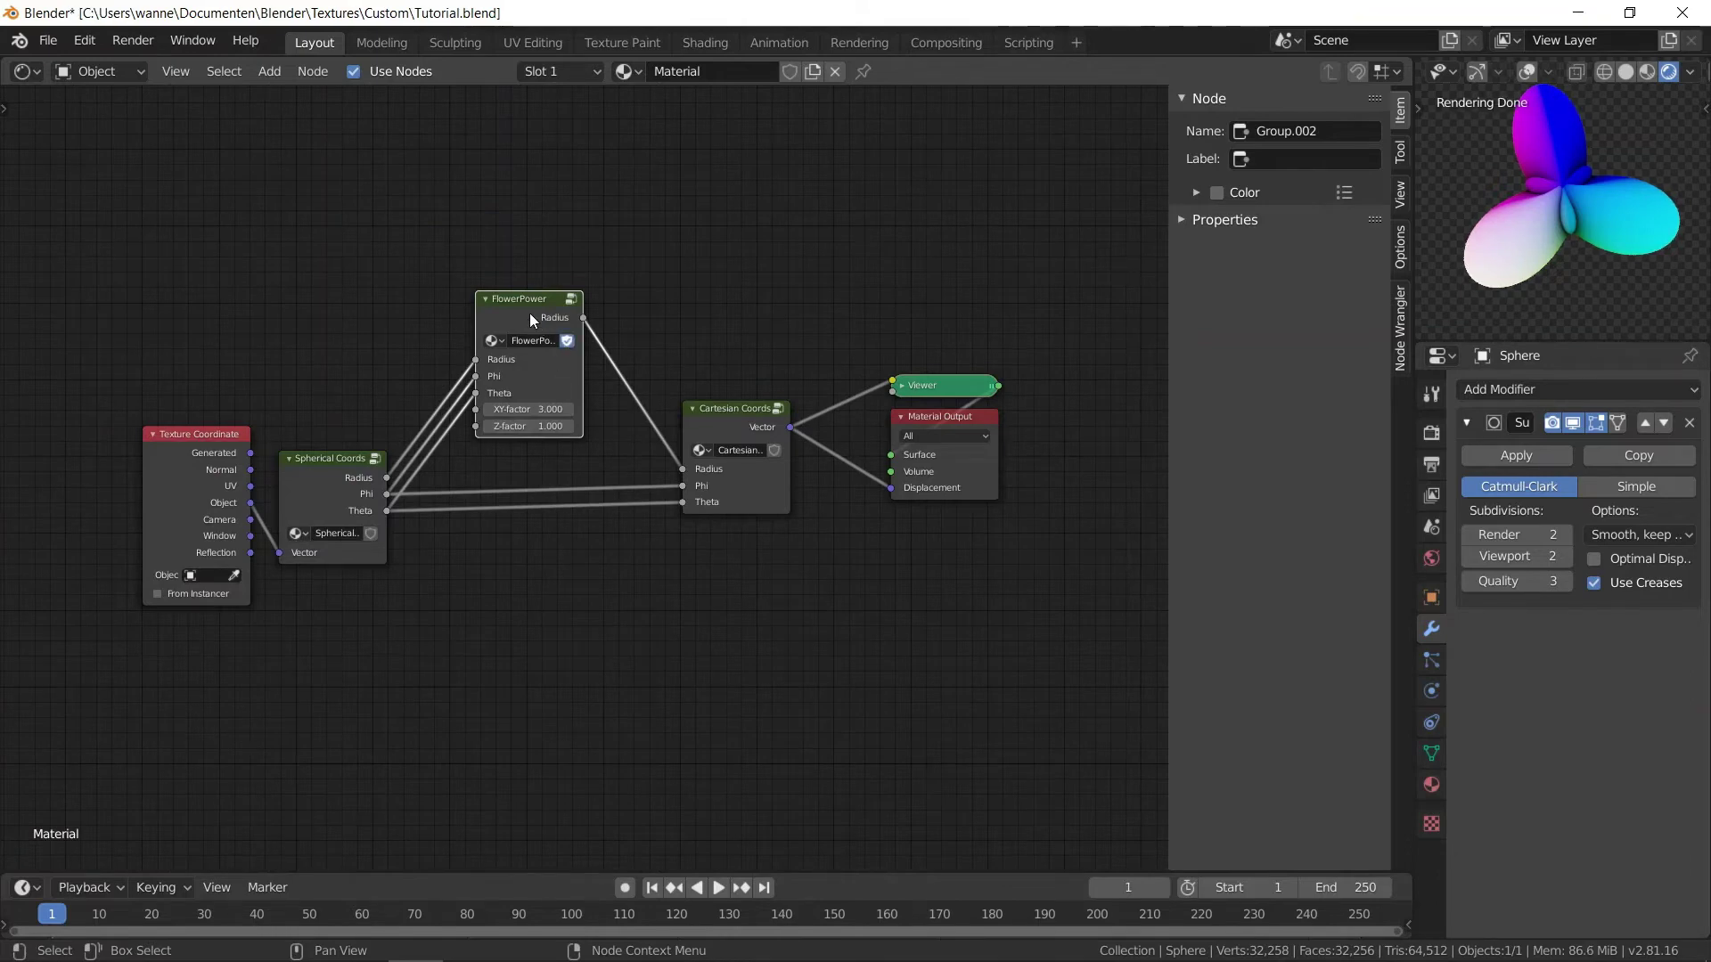
{"action": "key", "text": "x"}
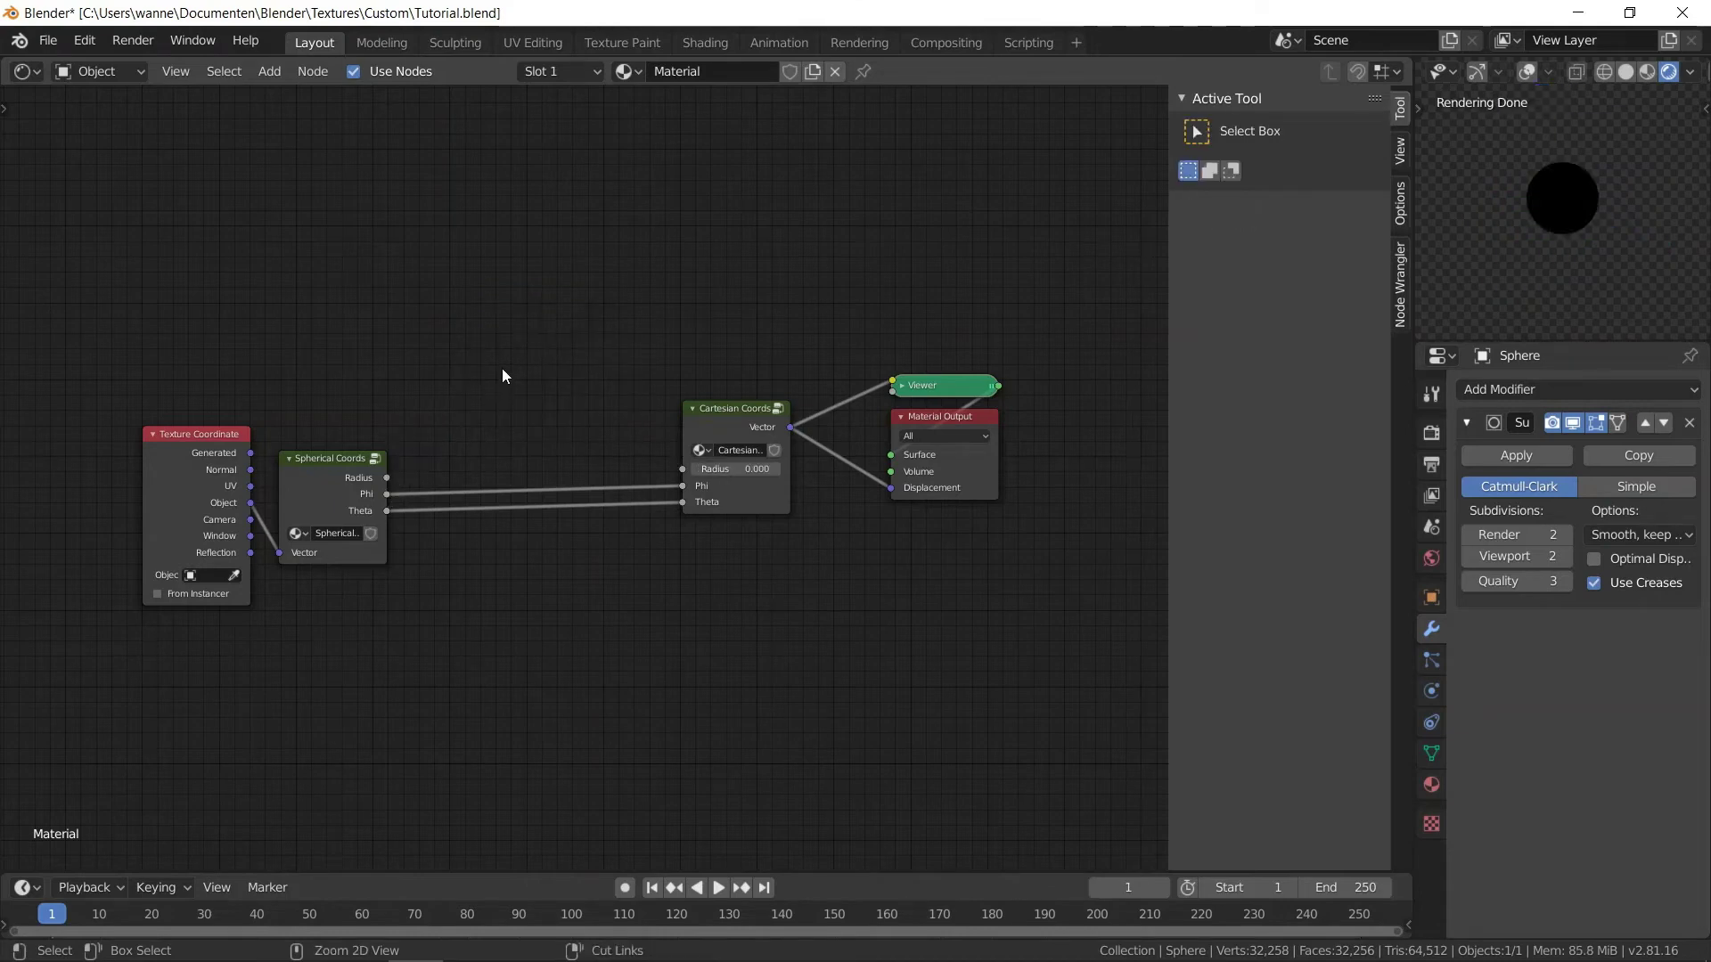
{"action": "key", "text": "ctrl+z"}
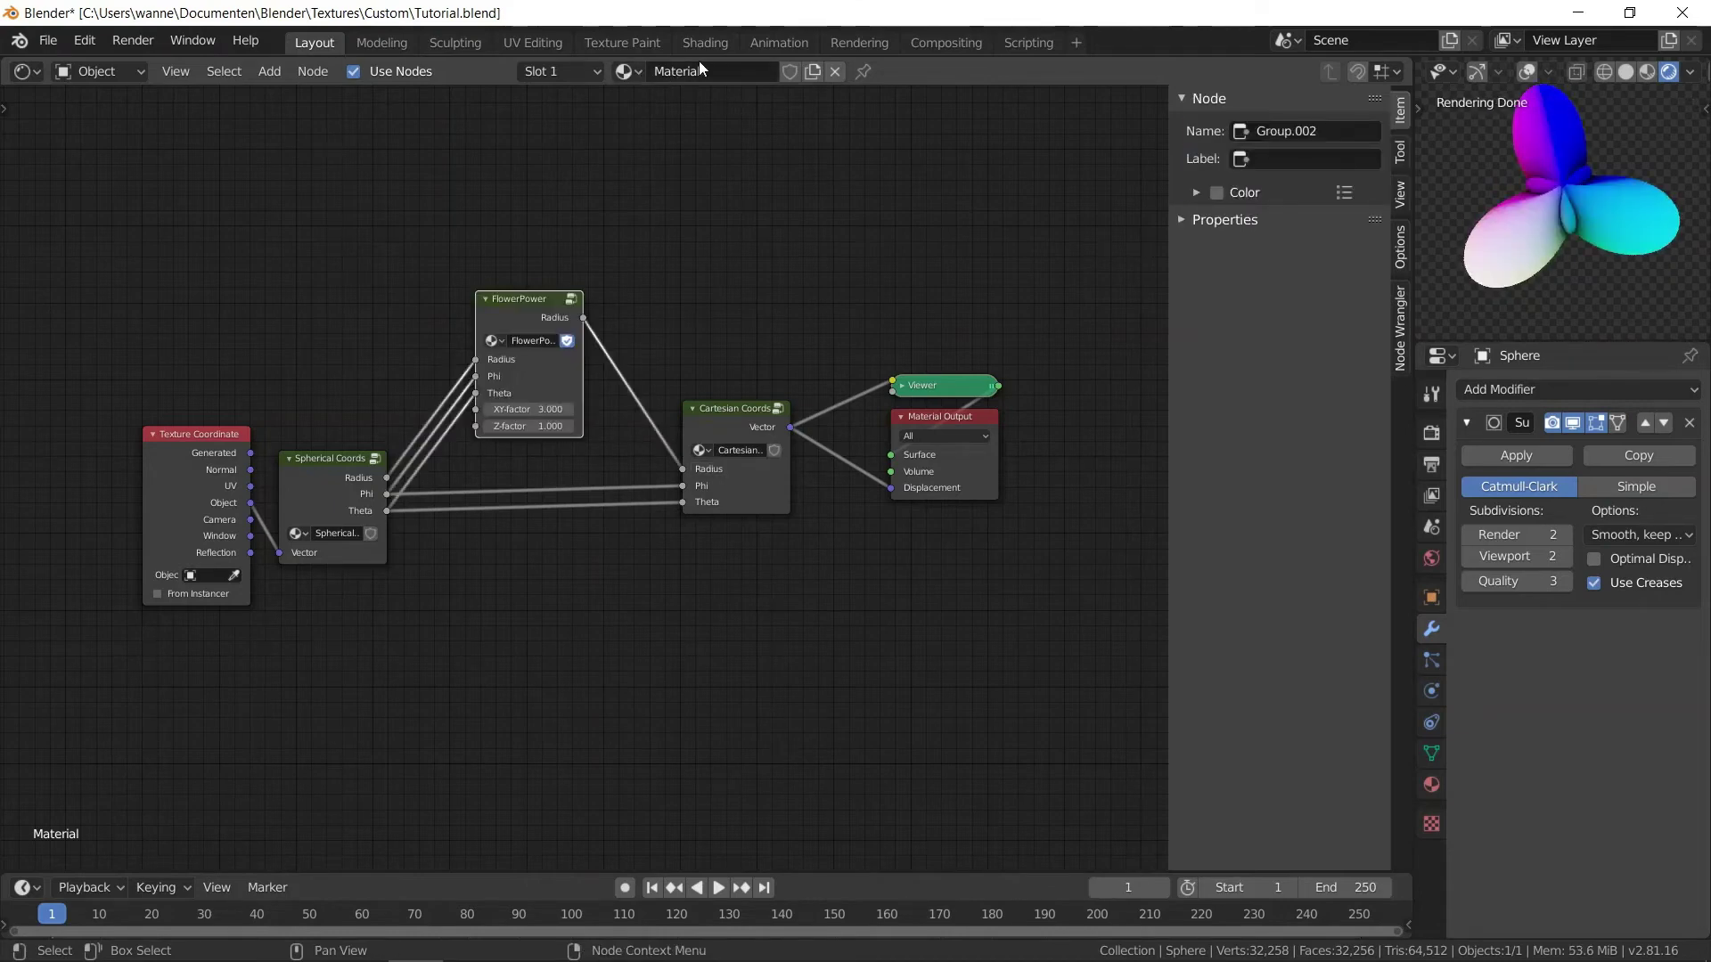
- Duplicate the sphere's material and put a further single-user copy of it in a new second material slot
{"action": "left_click", "coordinate": [813, 71]}
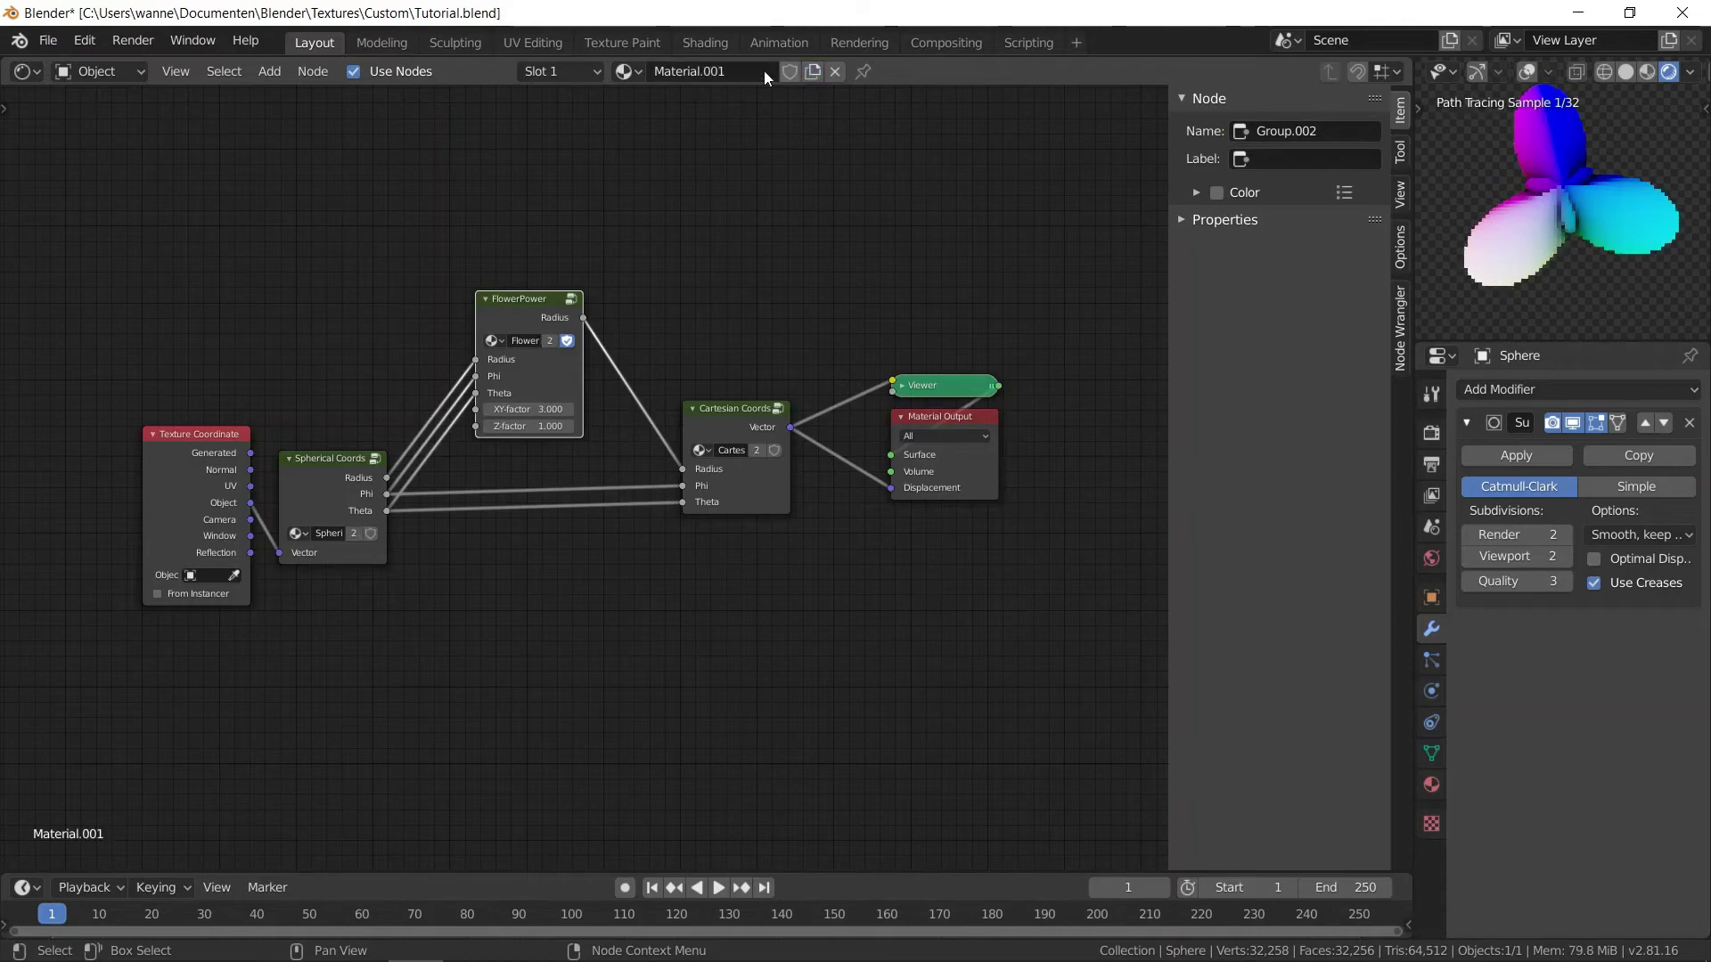
{"action": "left_click", "coordinate": [599, 75]}
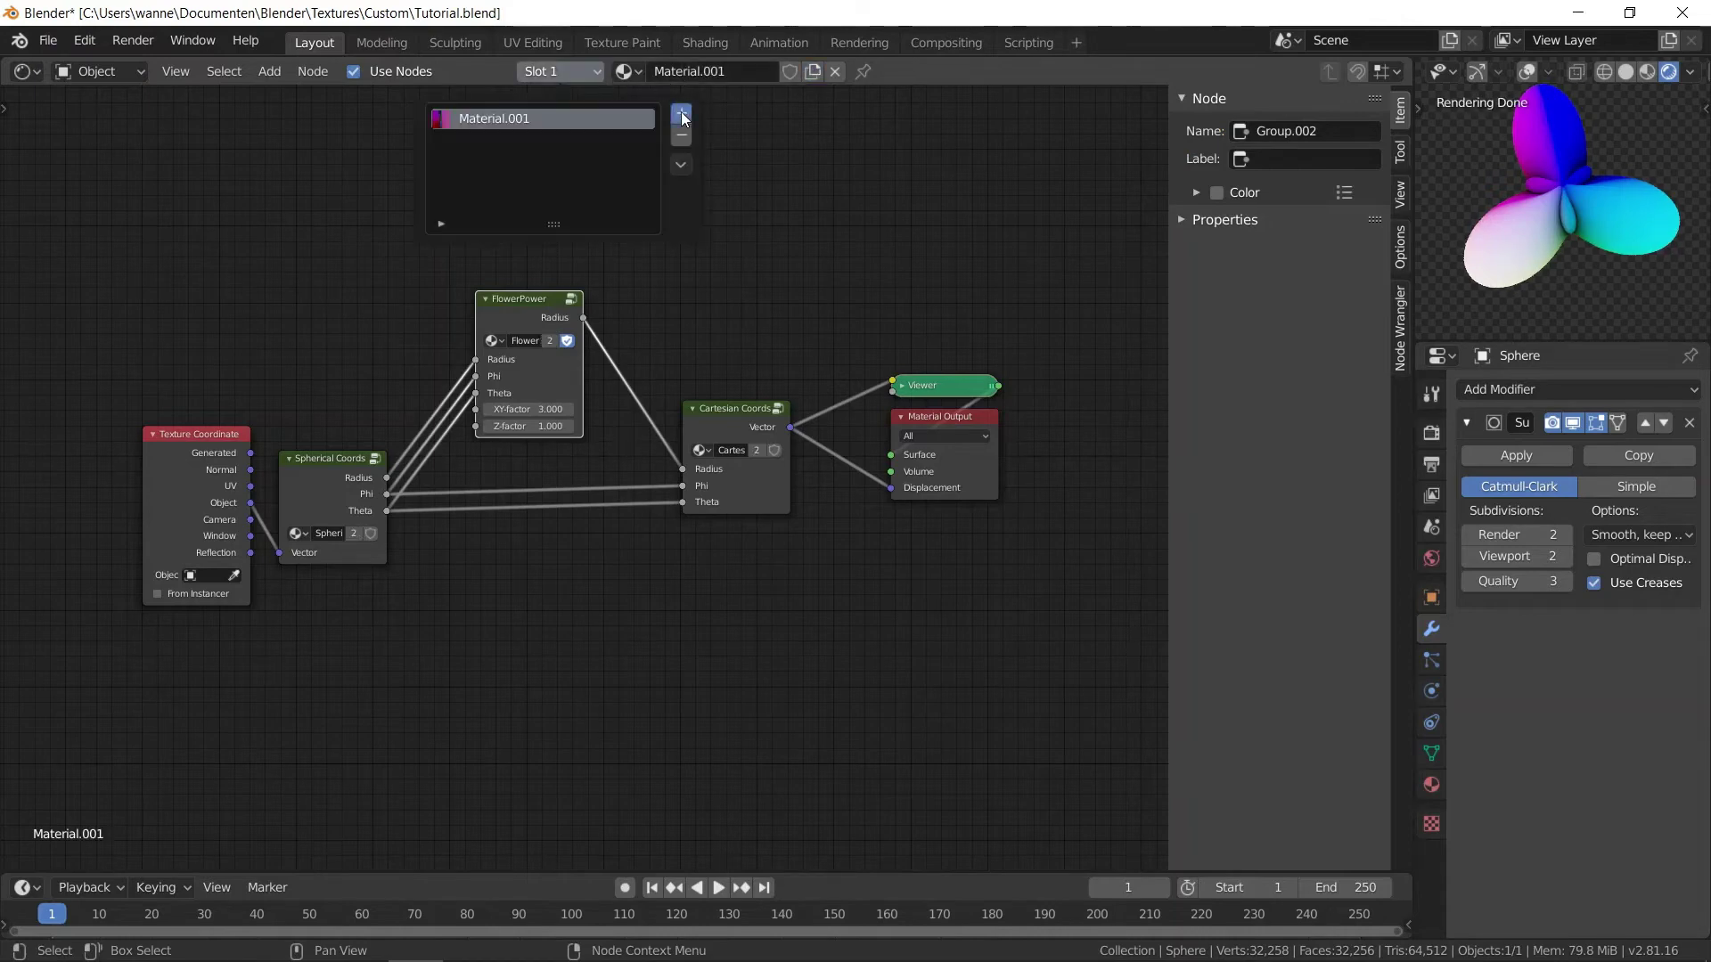
{"action": "left_click", "coordinate": [682, 113]}
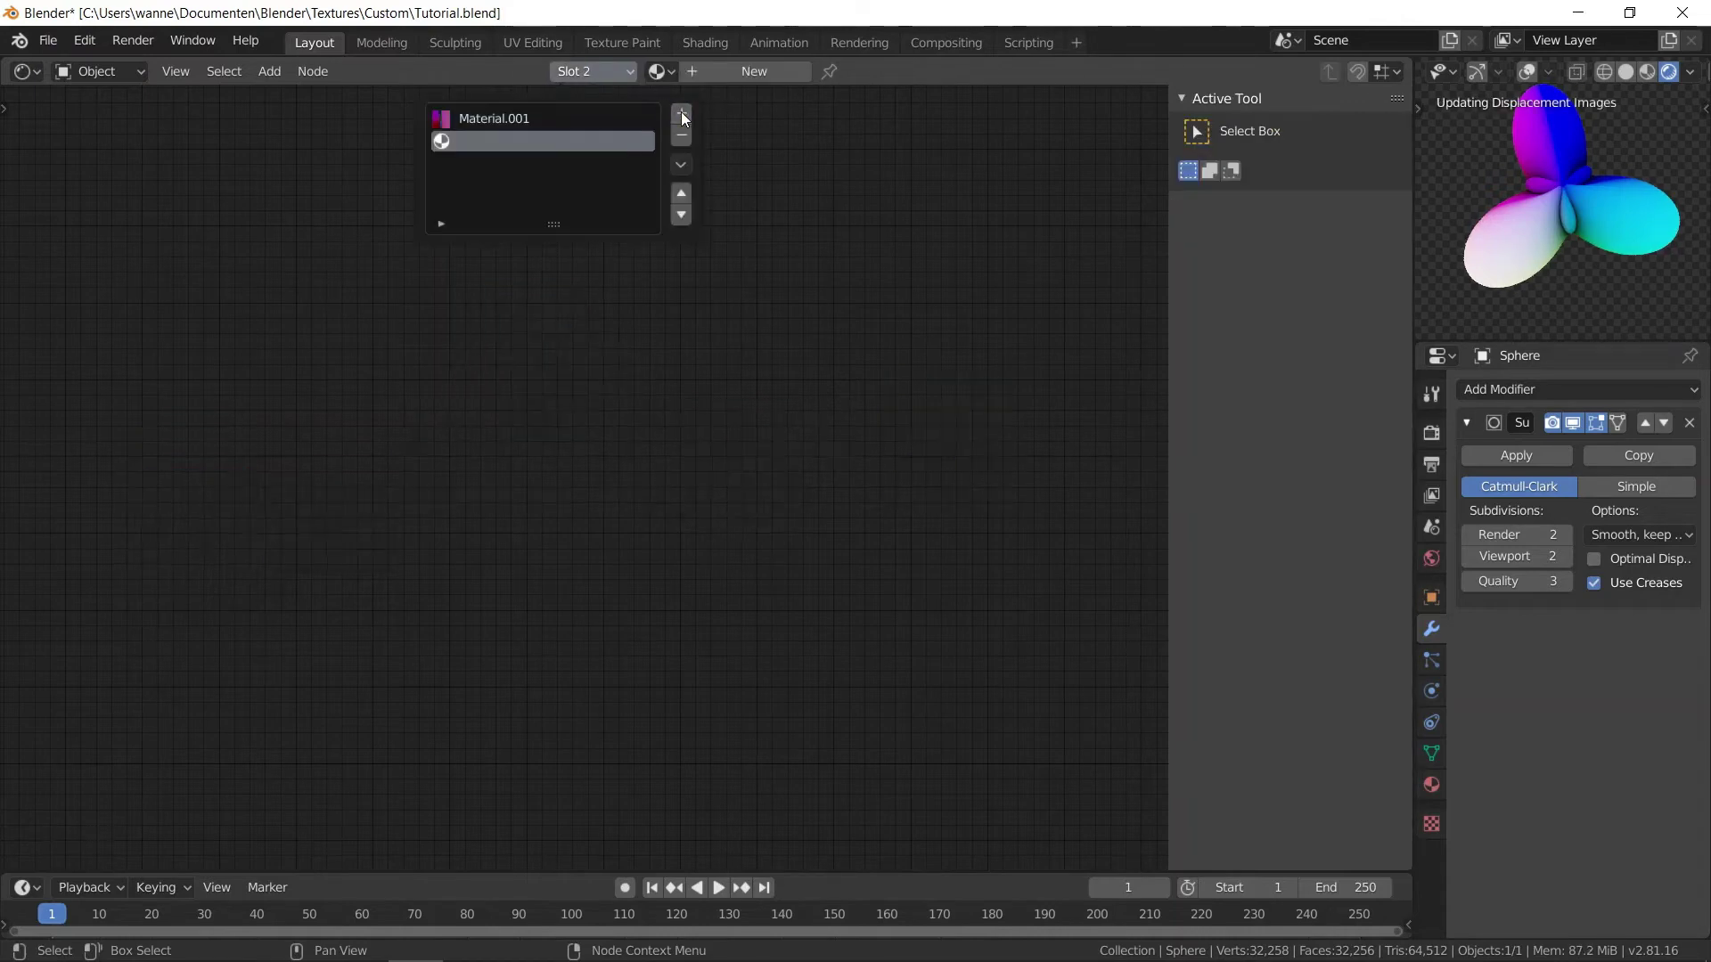
{"action": "left_click", "coordinate": [660, 72]}
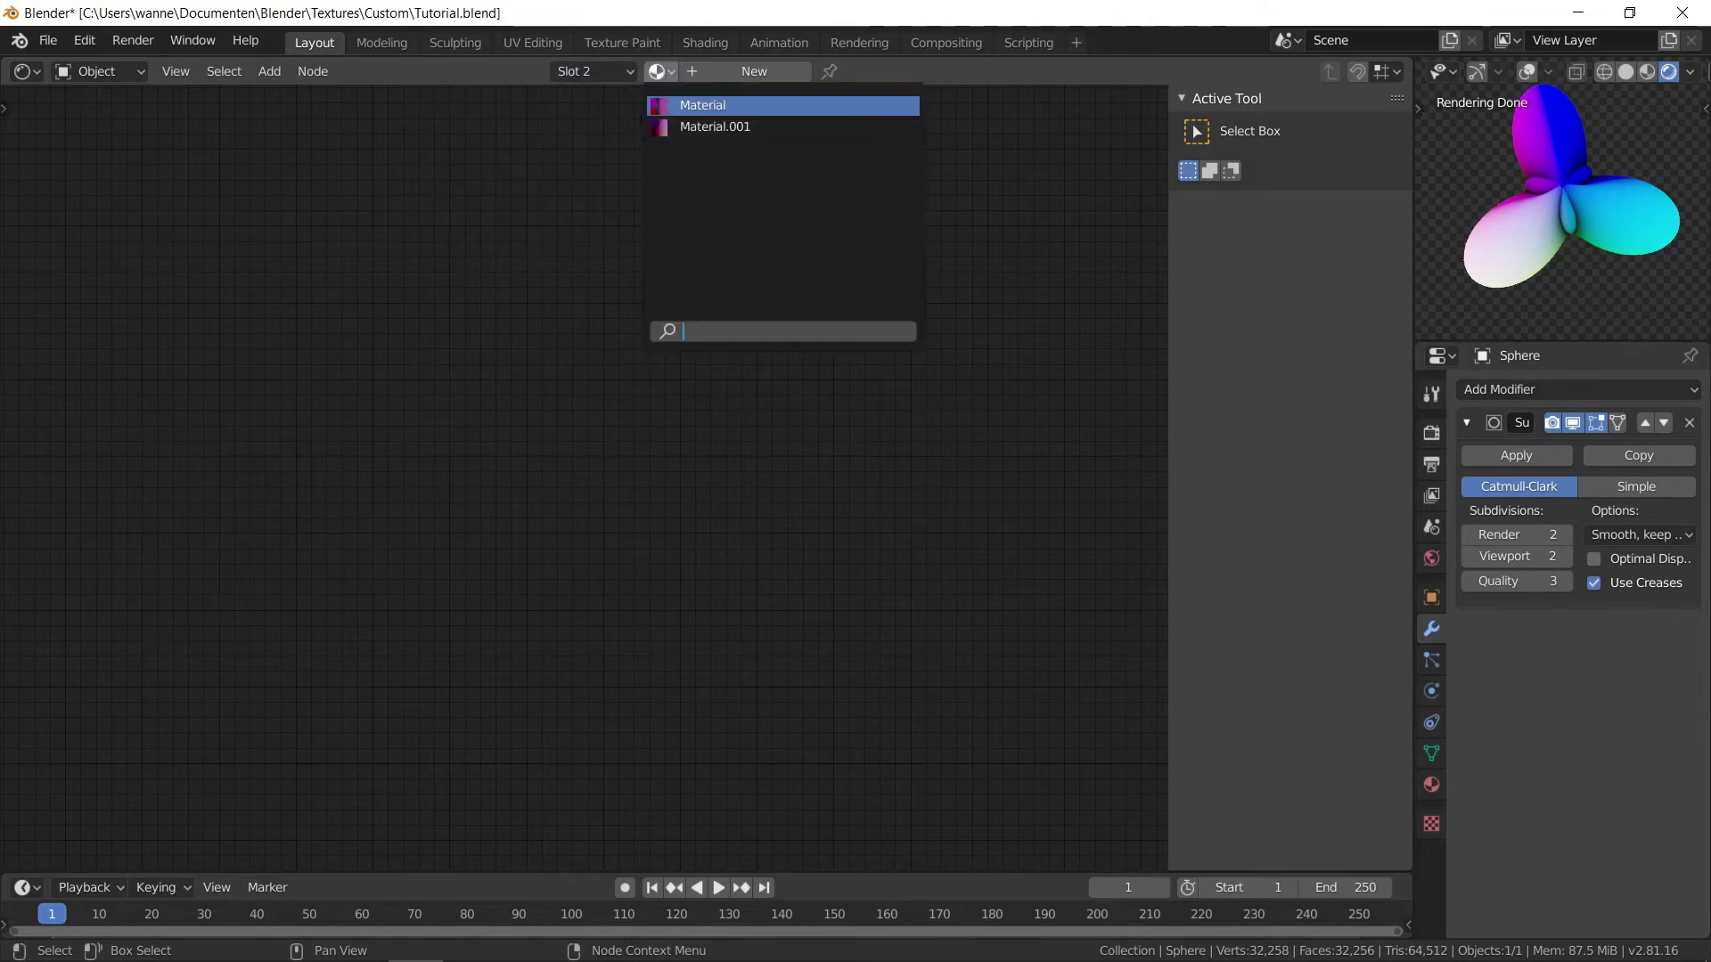
{"action": "left_click", "coordinate": [691, 129]}
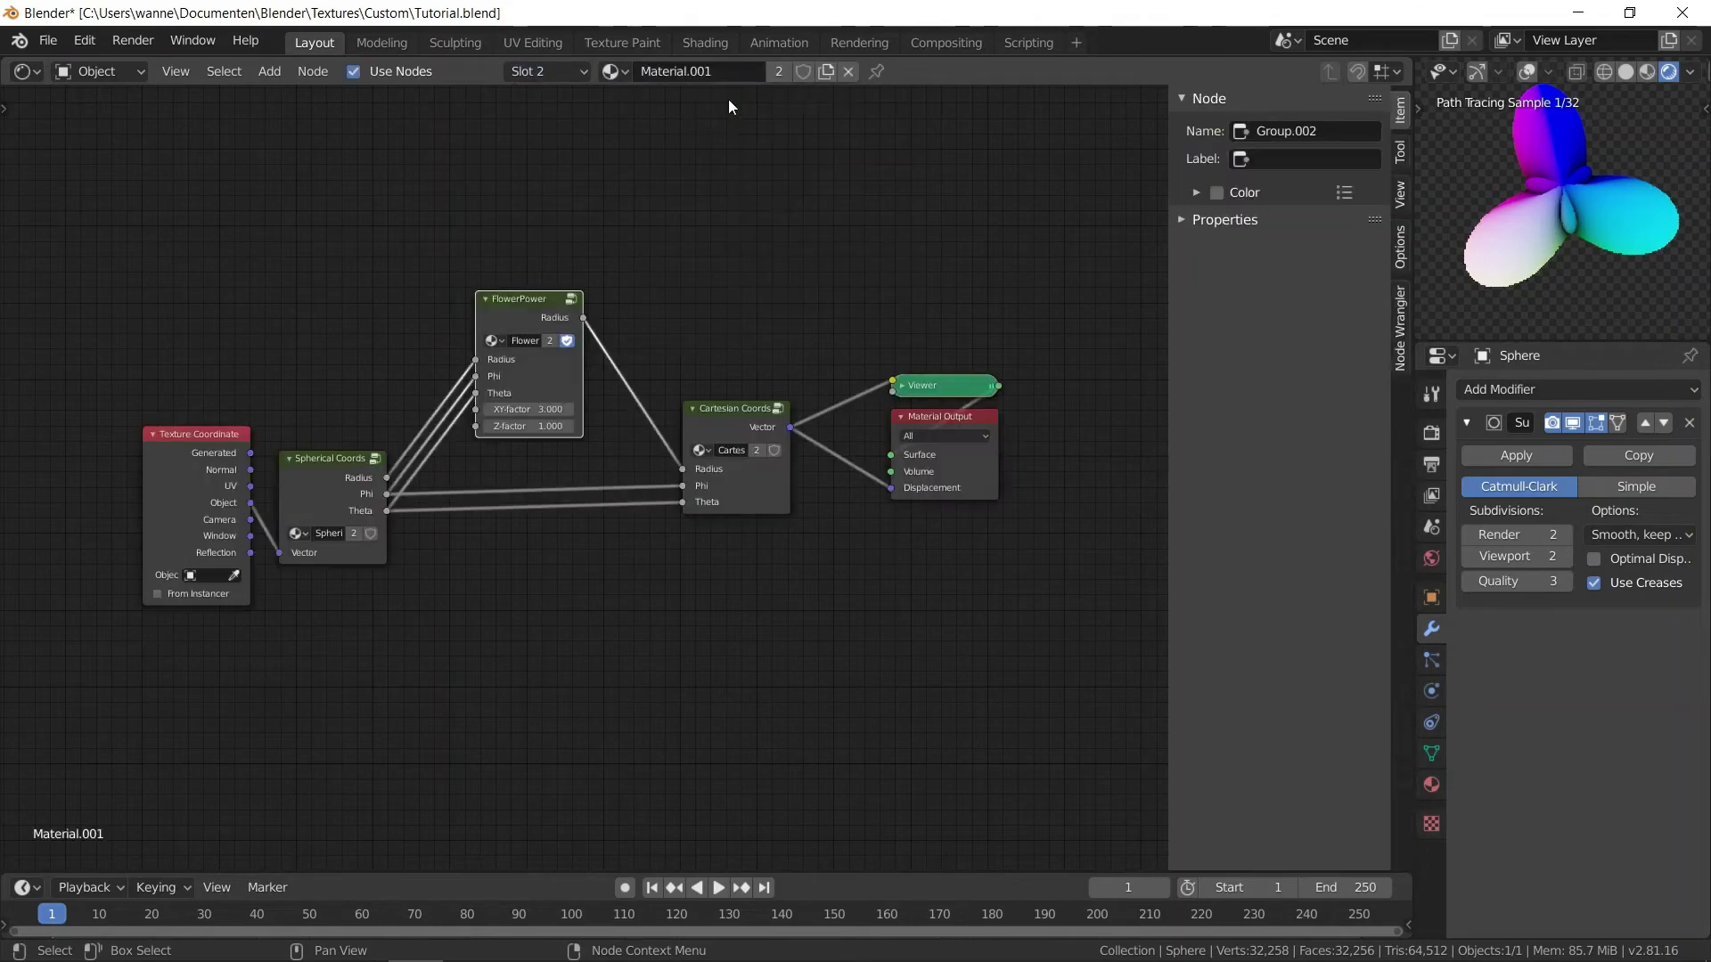
{"action": "left_click", "coordinate": [788, 71]}
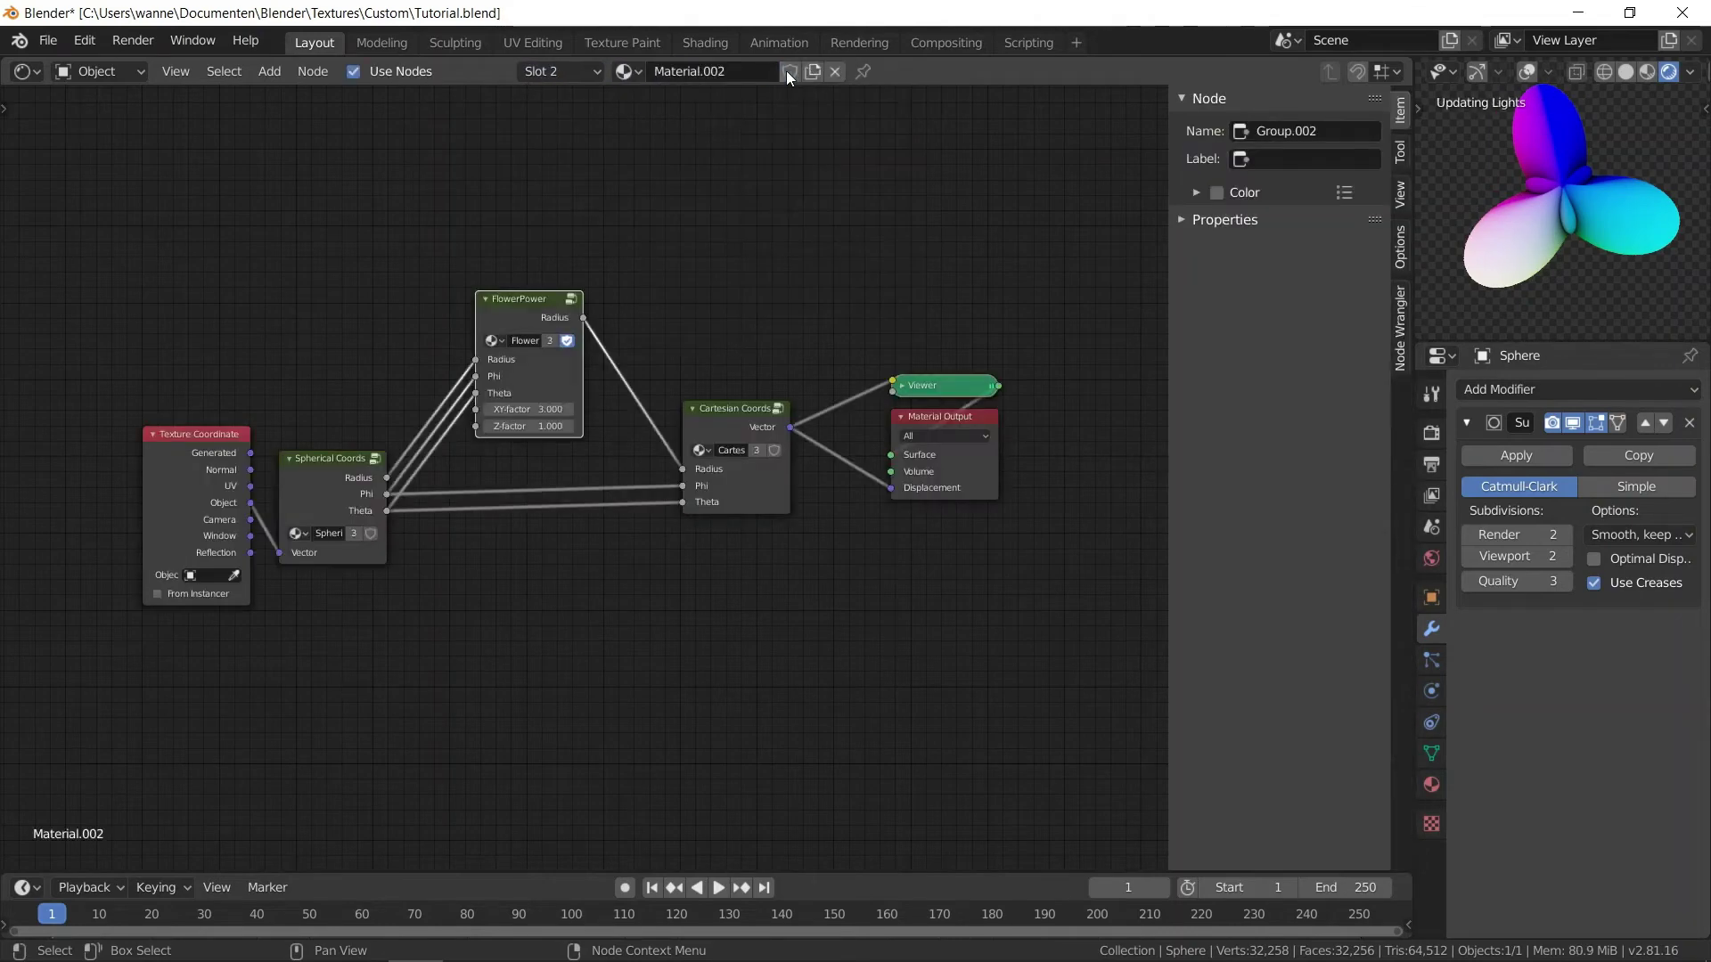
- Rename the second slot's material to SpecialLength
{"action": "double_click", "coordinate": [720, 71]}
{"action": "left_click_drag", "start_coordinate": [742, 73], "coordinate": [652, 73]}
{"action": "type", "text": "SpecialLength"}
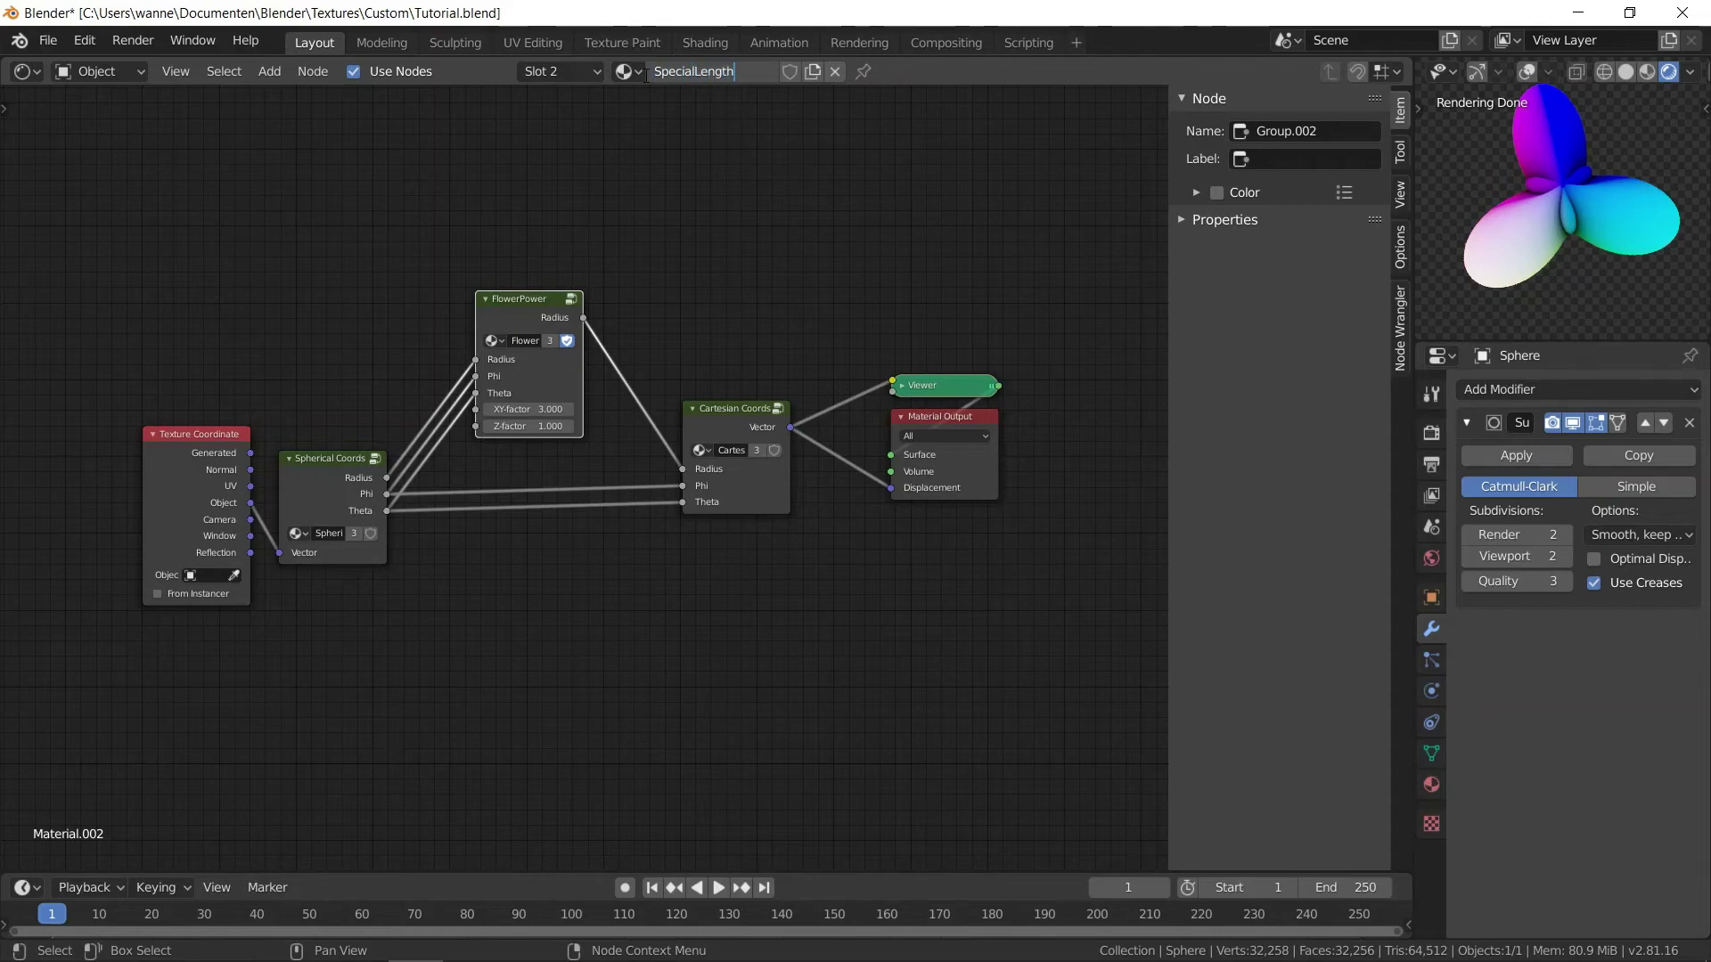
{"action": "key", "text": "Return"}
- Switch to the first material slot and rename its Material.001 to Flower
{"action": "left_click", "coordinate": [635, 71]}
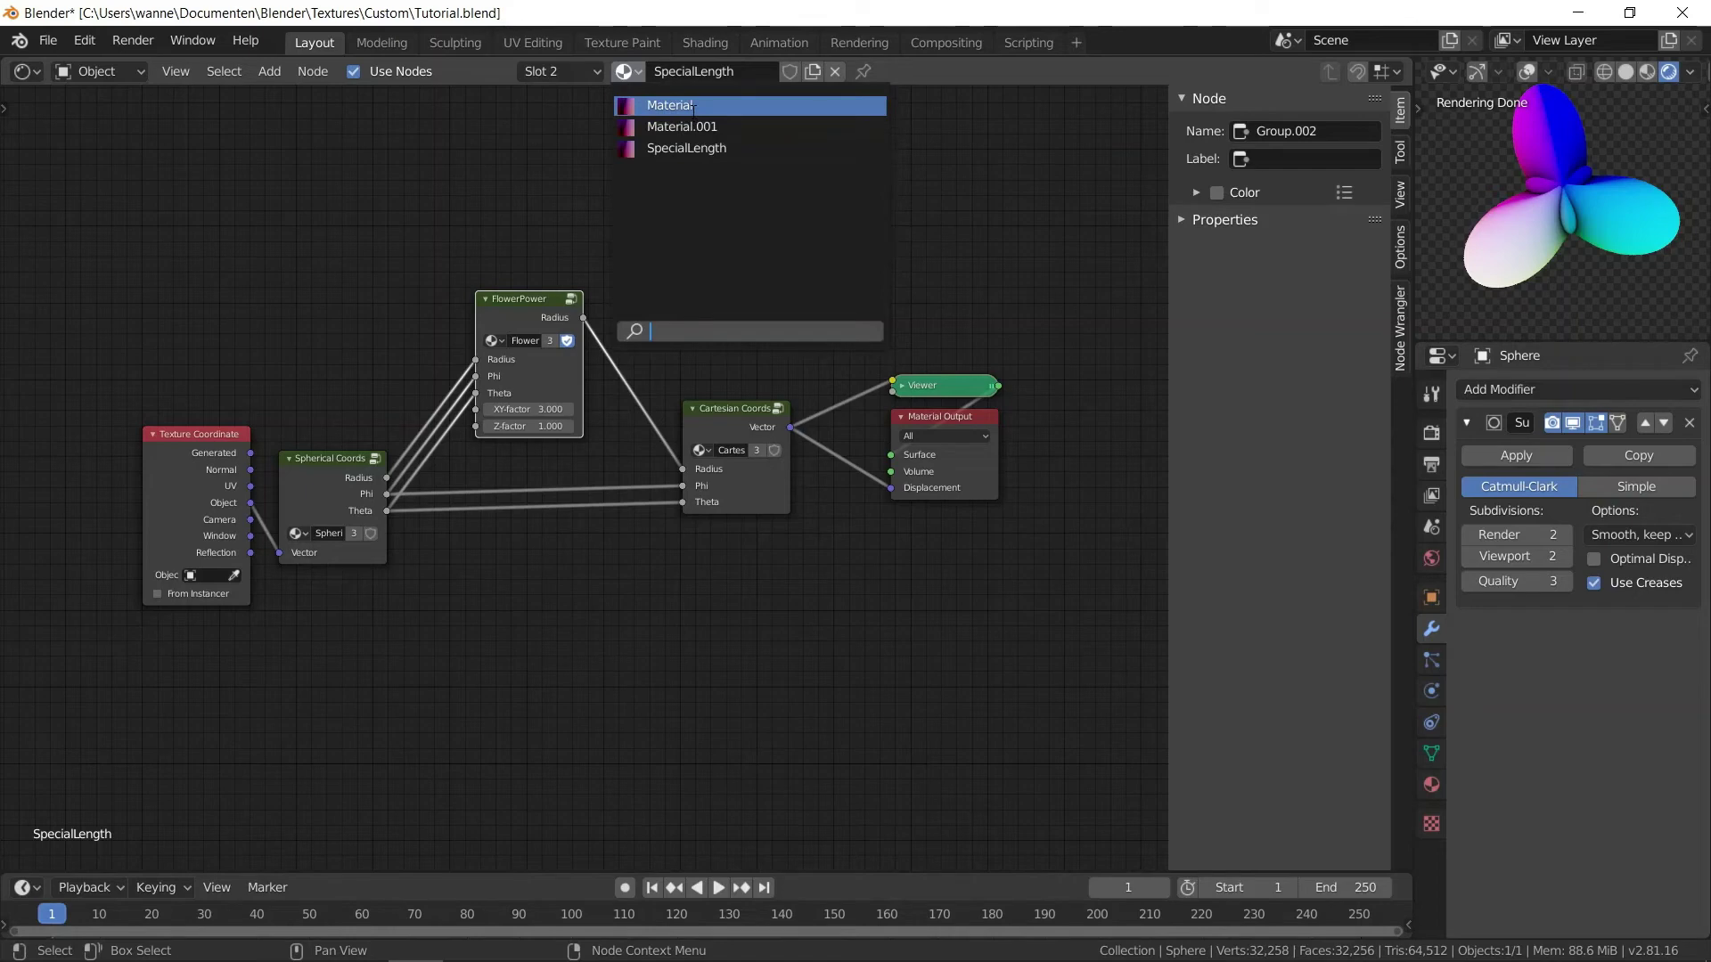
{"action": "left_click", "coordinate": [562, 71]}
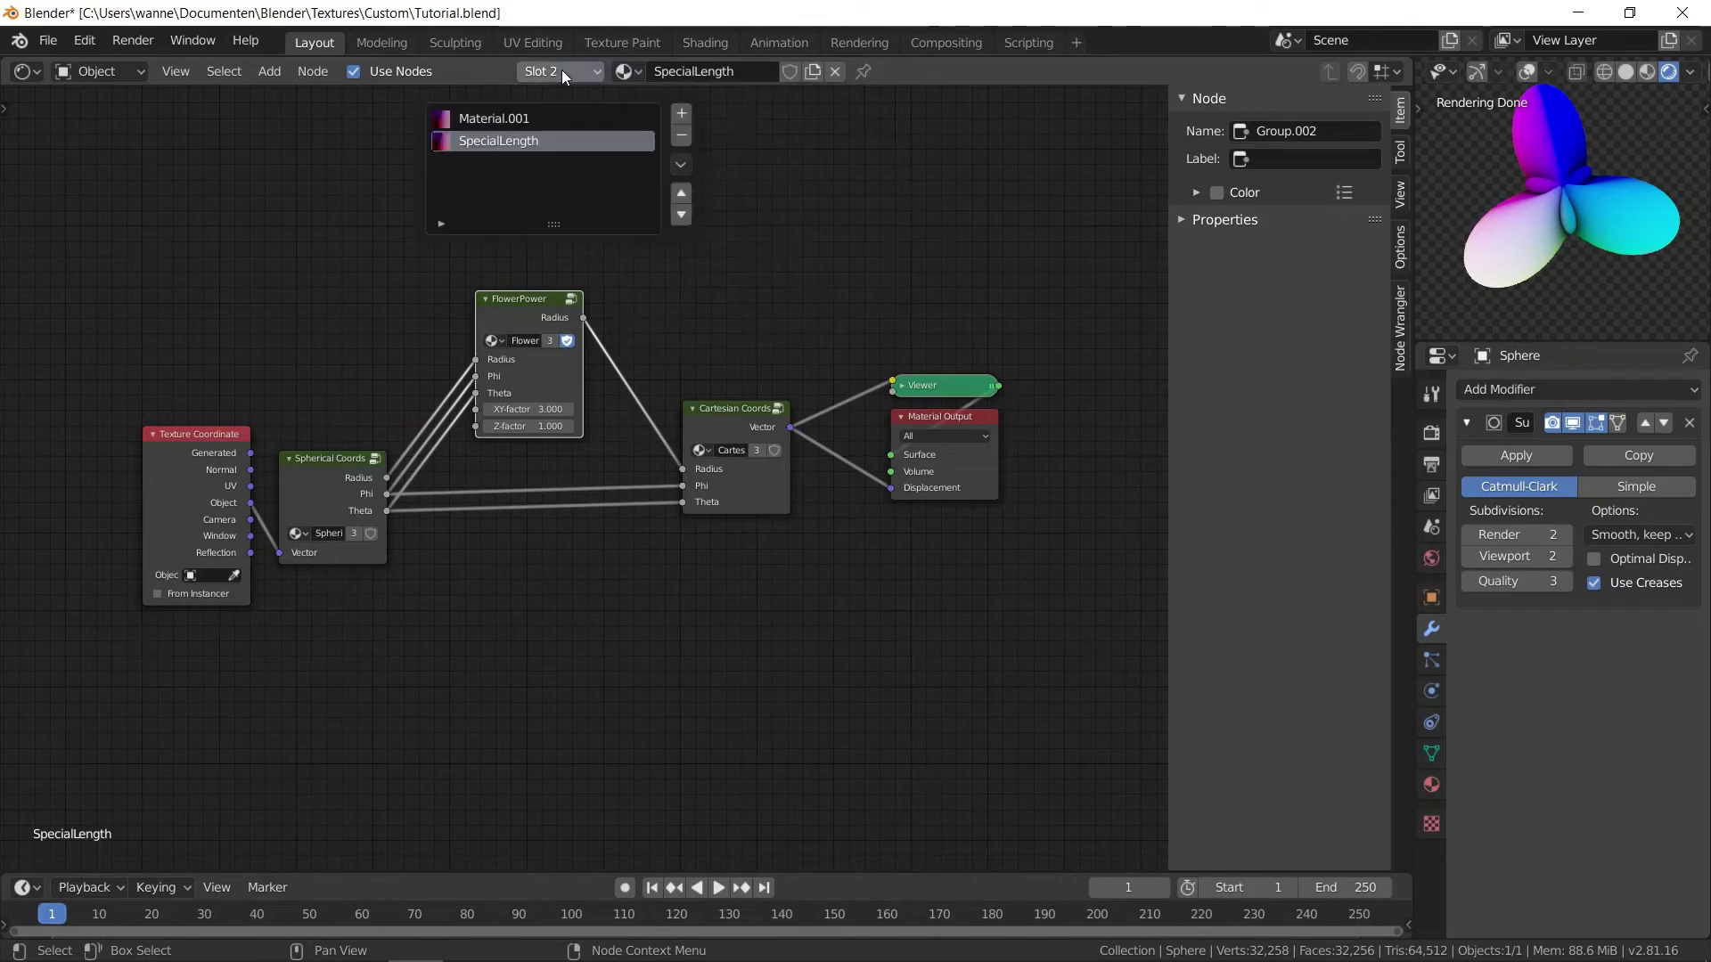
{"action": "left_click", "coordinate": [537, 123]}
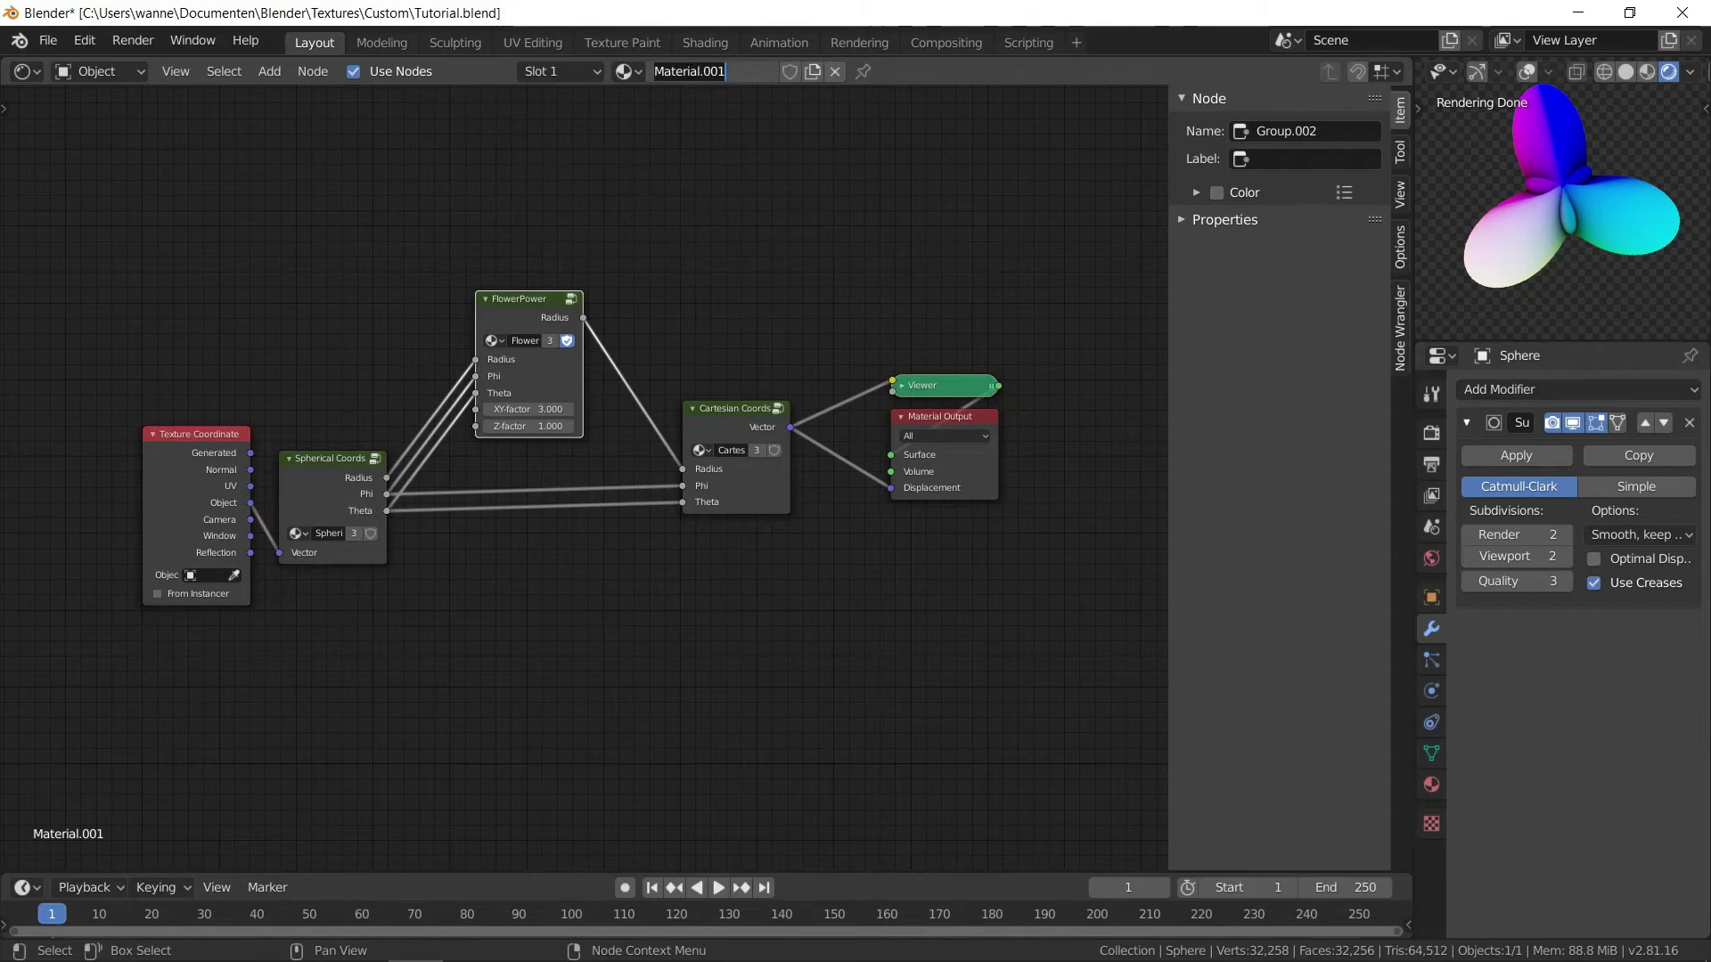
{"action": "type", "text": "Sp"}
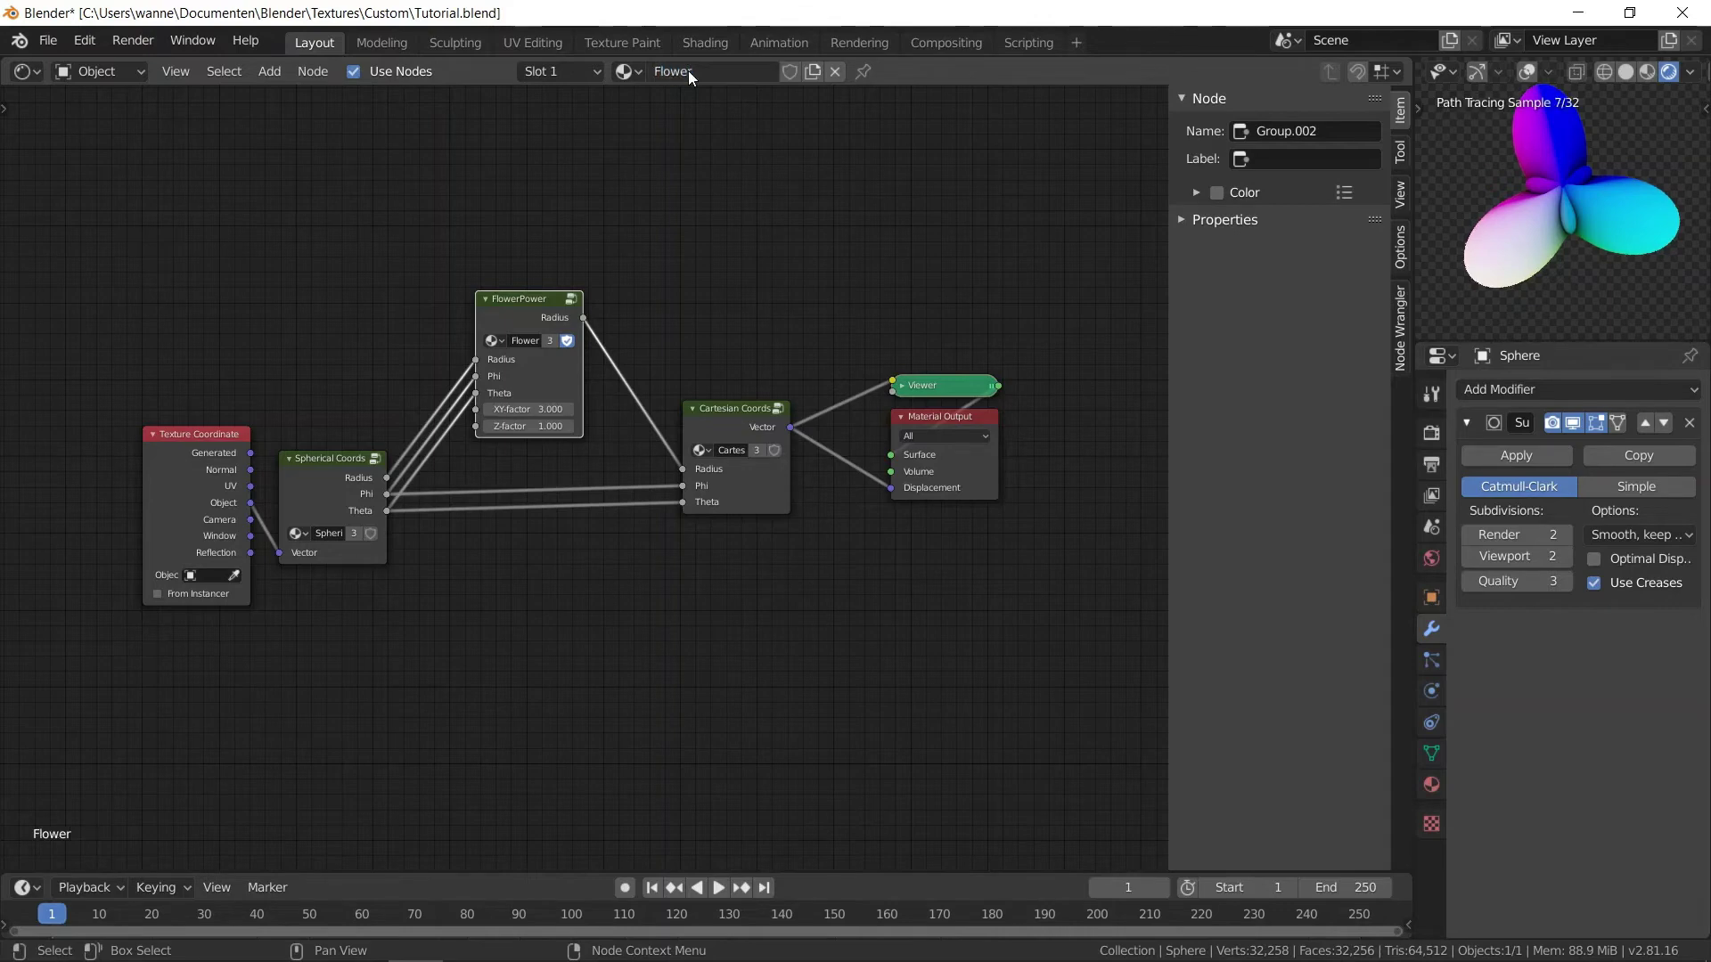
{"action": "key", "text": "Return"}
- Assign the SpecialLength material to the first slot and delete its FlowerPower node
{"action": "left_click", "coordinate": [623, 72]}
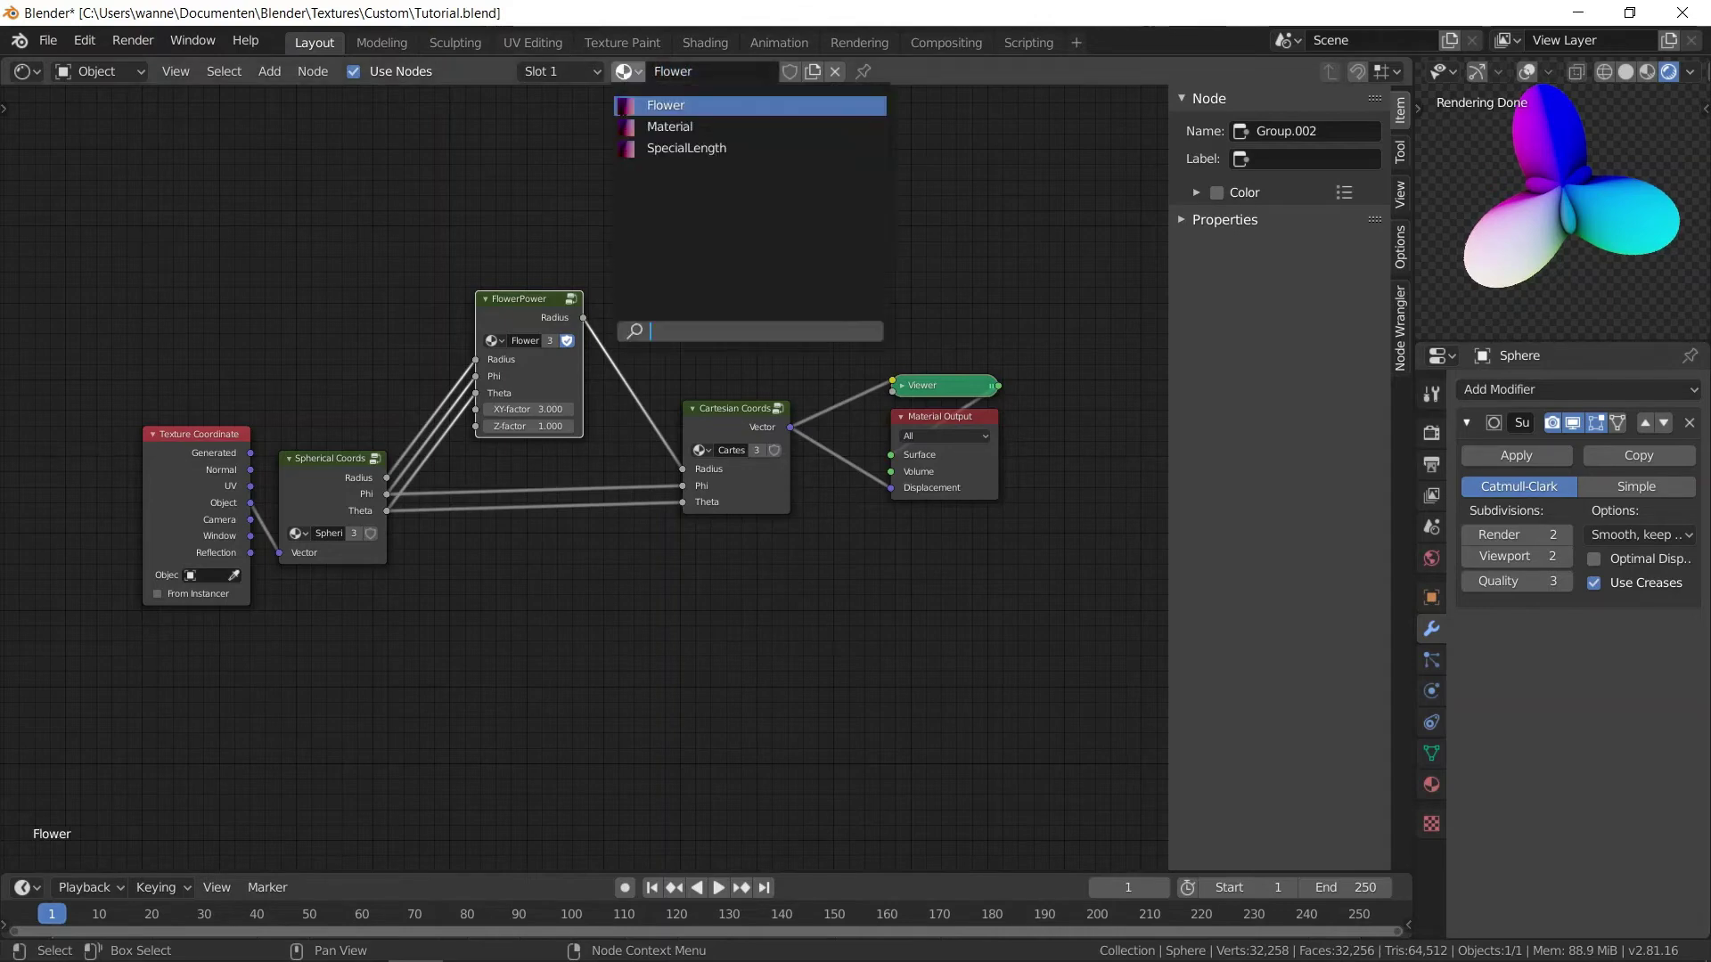
{"action": "left_click", "coordinate": [677, 149]}
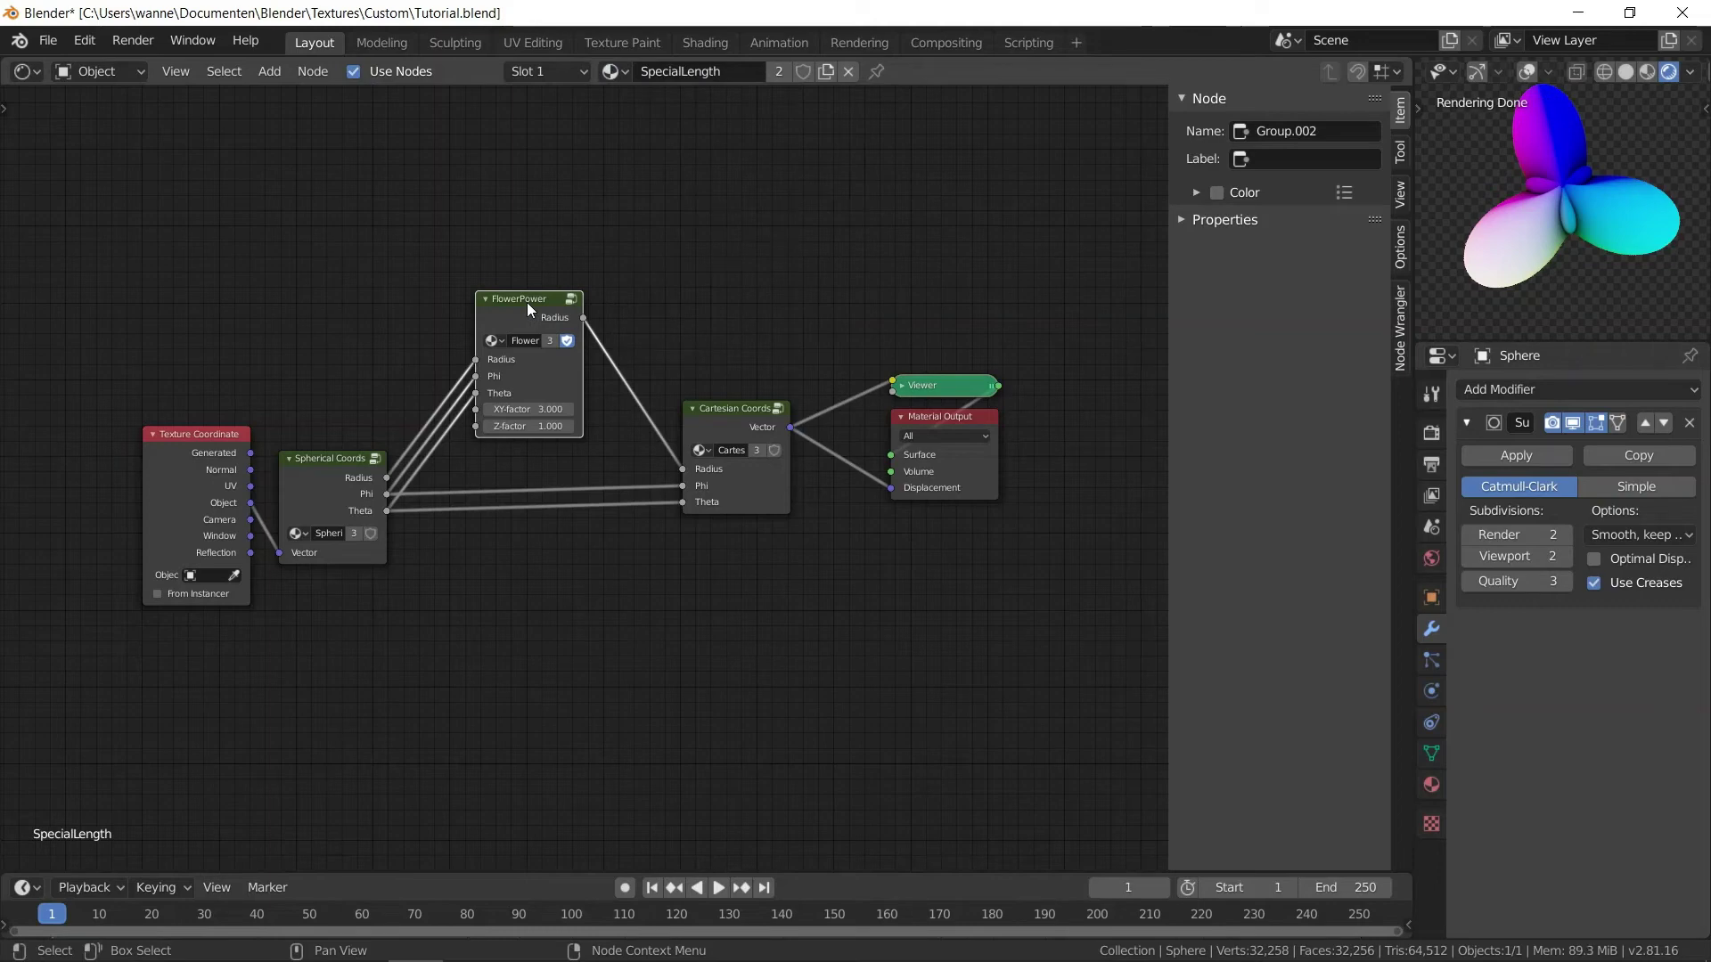
{"action": "key", "text": "x"}
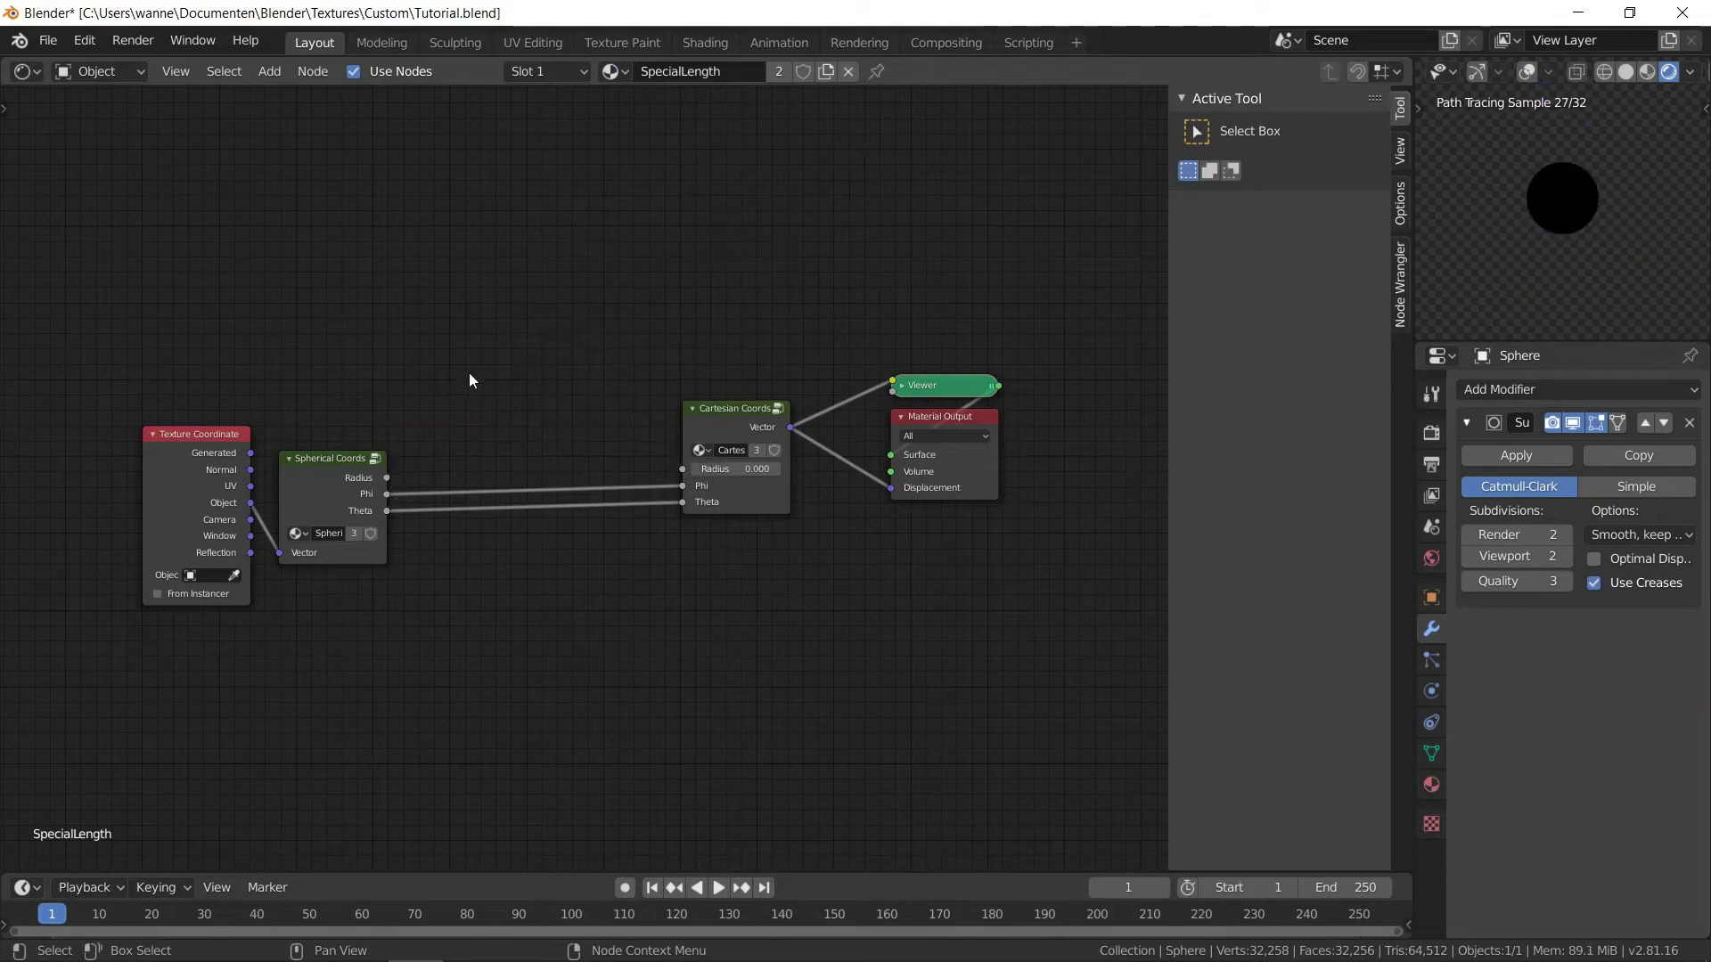
- Duplicate the Spherical Coords node, place the copy above the node chain, and make its group single-user
{"action": "scroll", "coordinate": [377, 458], "scroll_direction": "up", "scroll_amount": 2}
{"action": "scroll", "coordinate": [243, 515], "scroll_direction": "down", "scroll_amount": 1}
{"action": "left_click", "coordinate": [287, 467]}
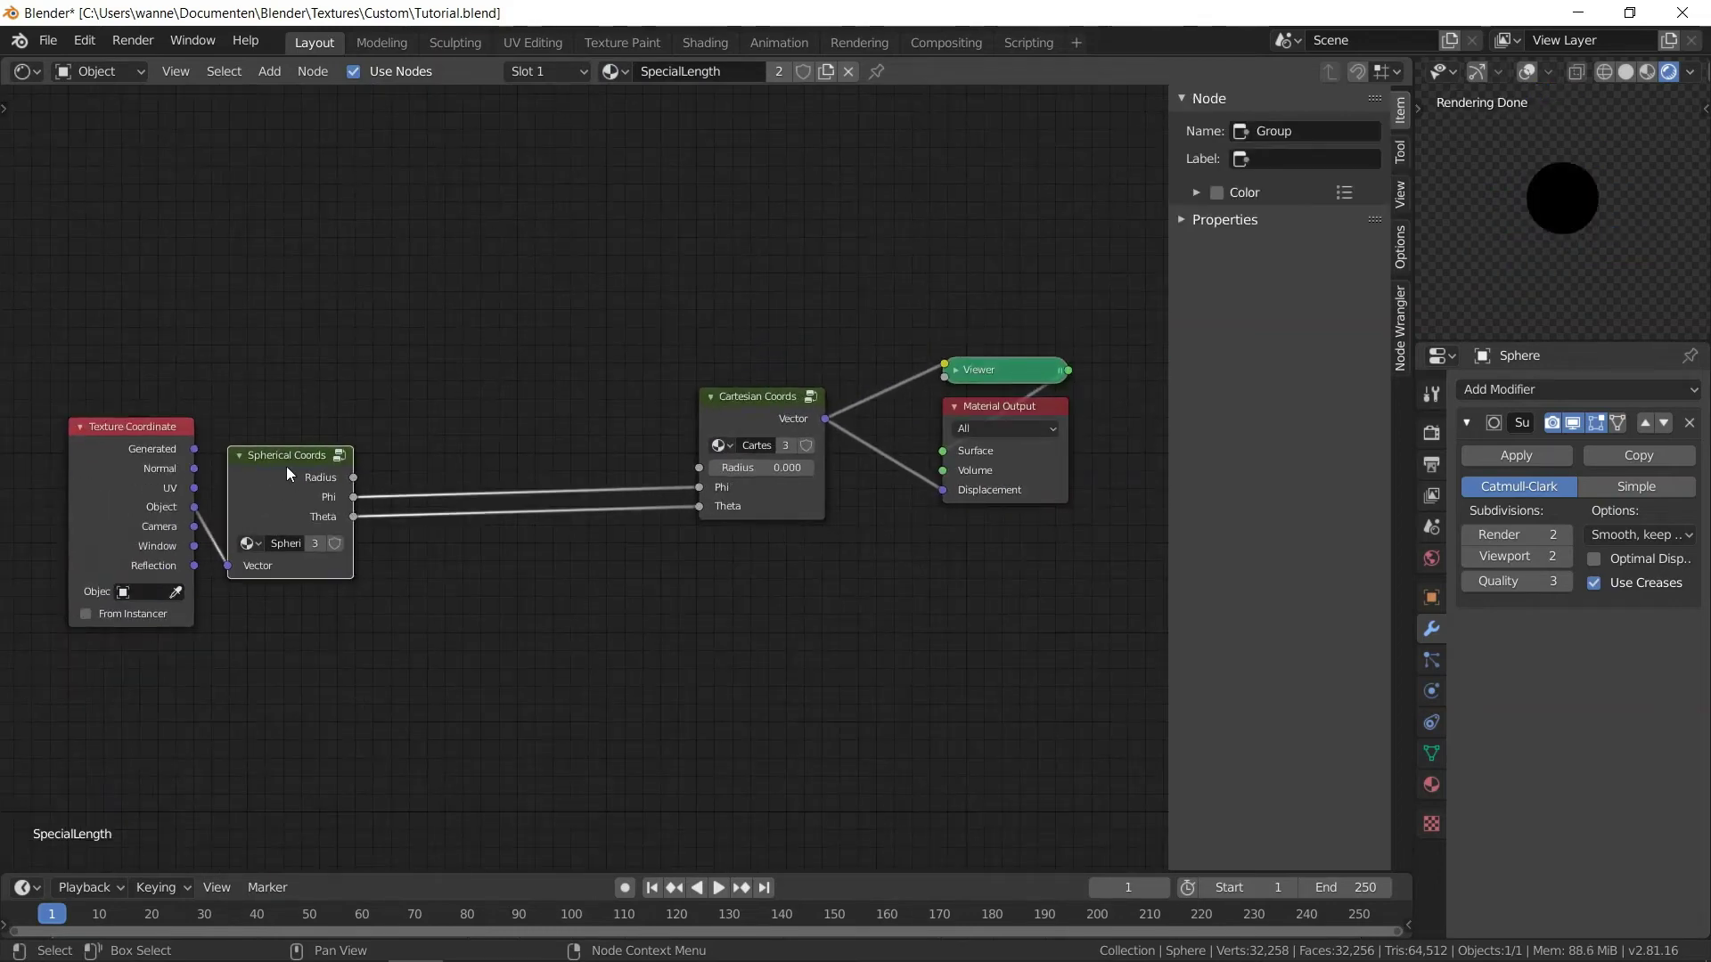
{"action": "key", "text": "shift+d"}
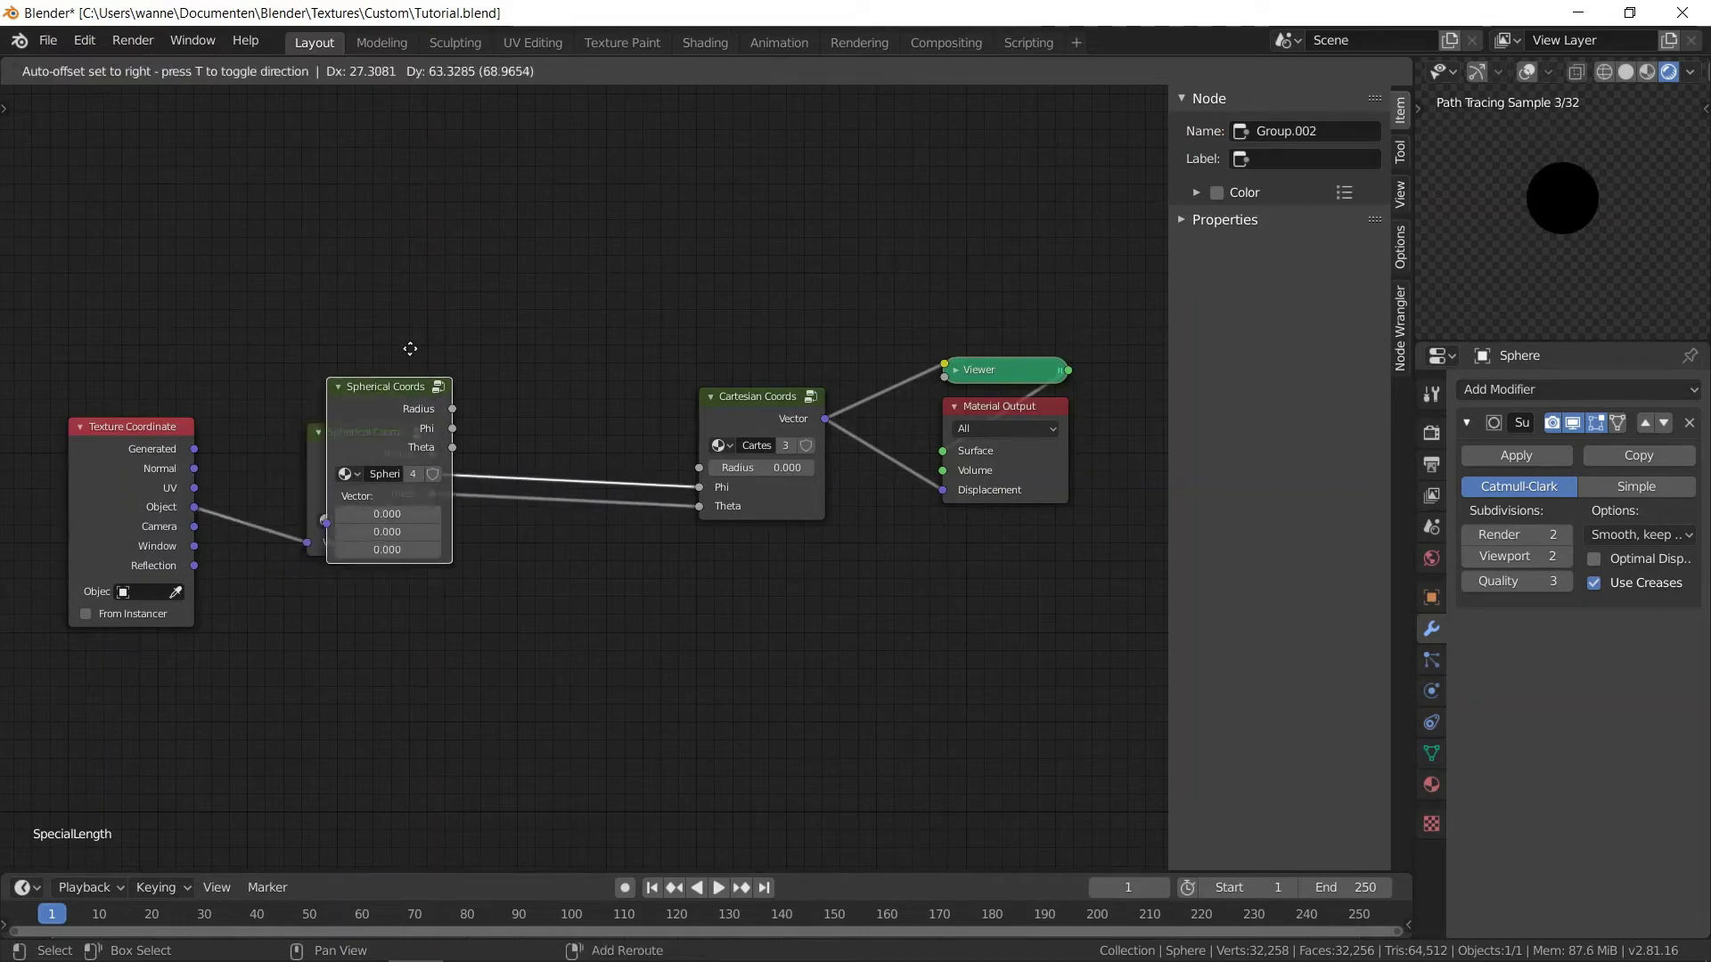
{"action": "left_click", "coordinate": [524, 123]}
{"action": "left_click", "coordinate": [537, 253]}
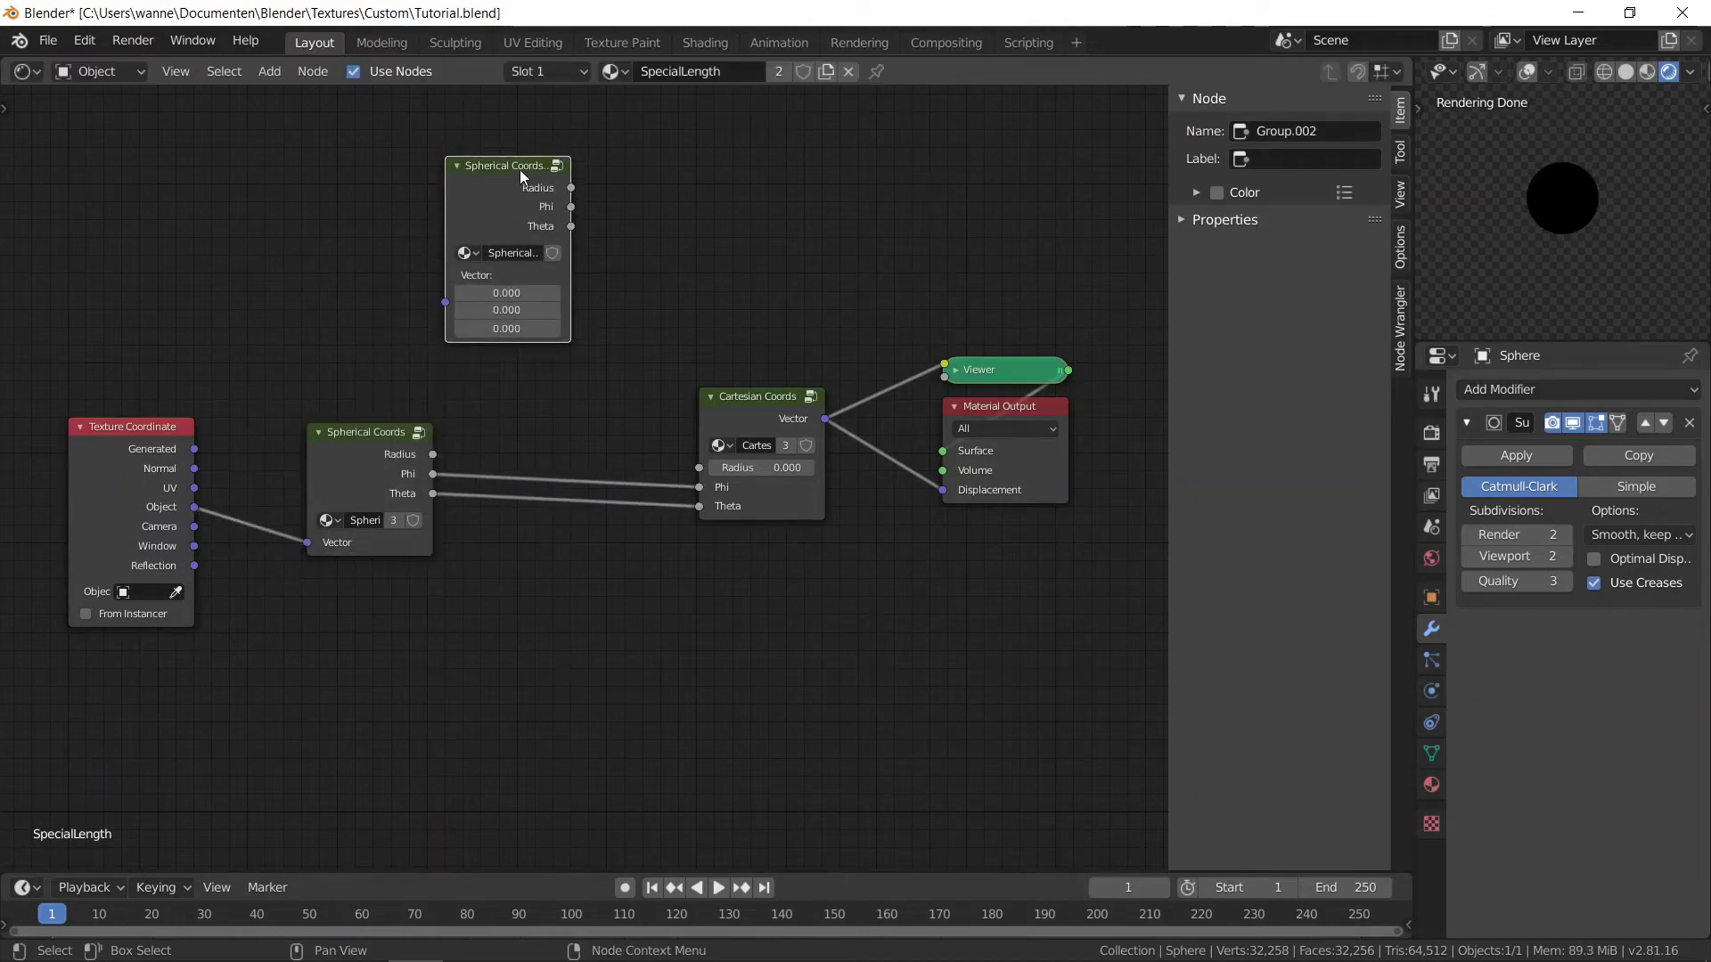
- Switch to the Modeling workspace and list the node groups stored in the current file
{"action": "left_click", "coordinate": [381, 43]}
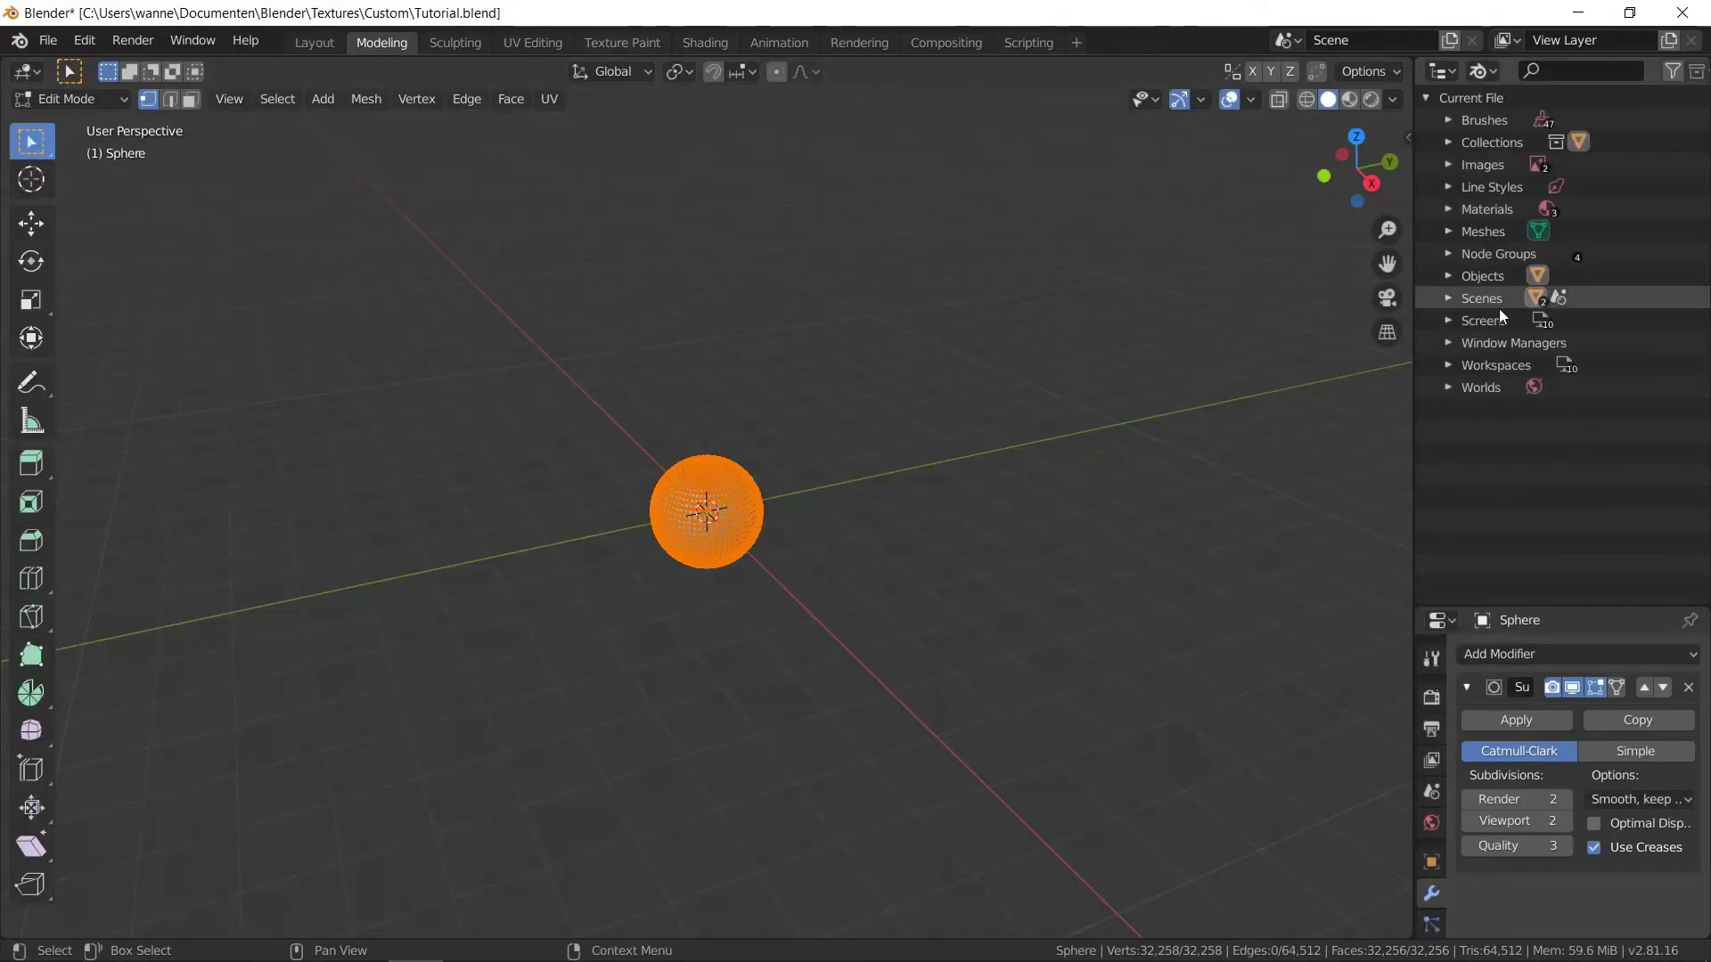
{"action": "left_click", "coordinate": [1449, 254]}
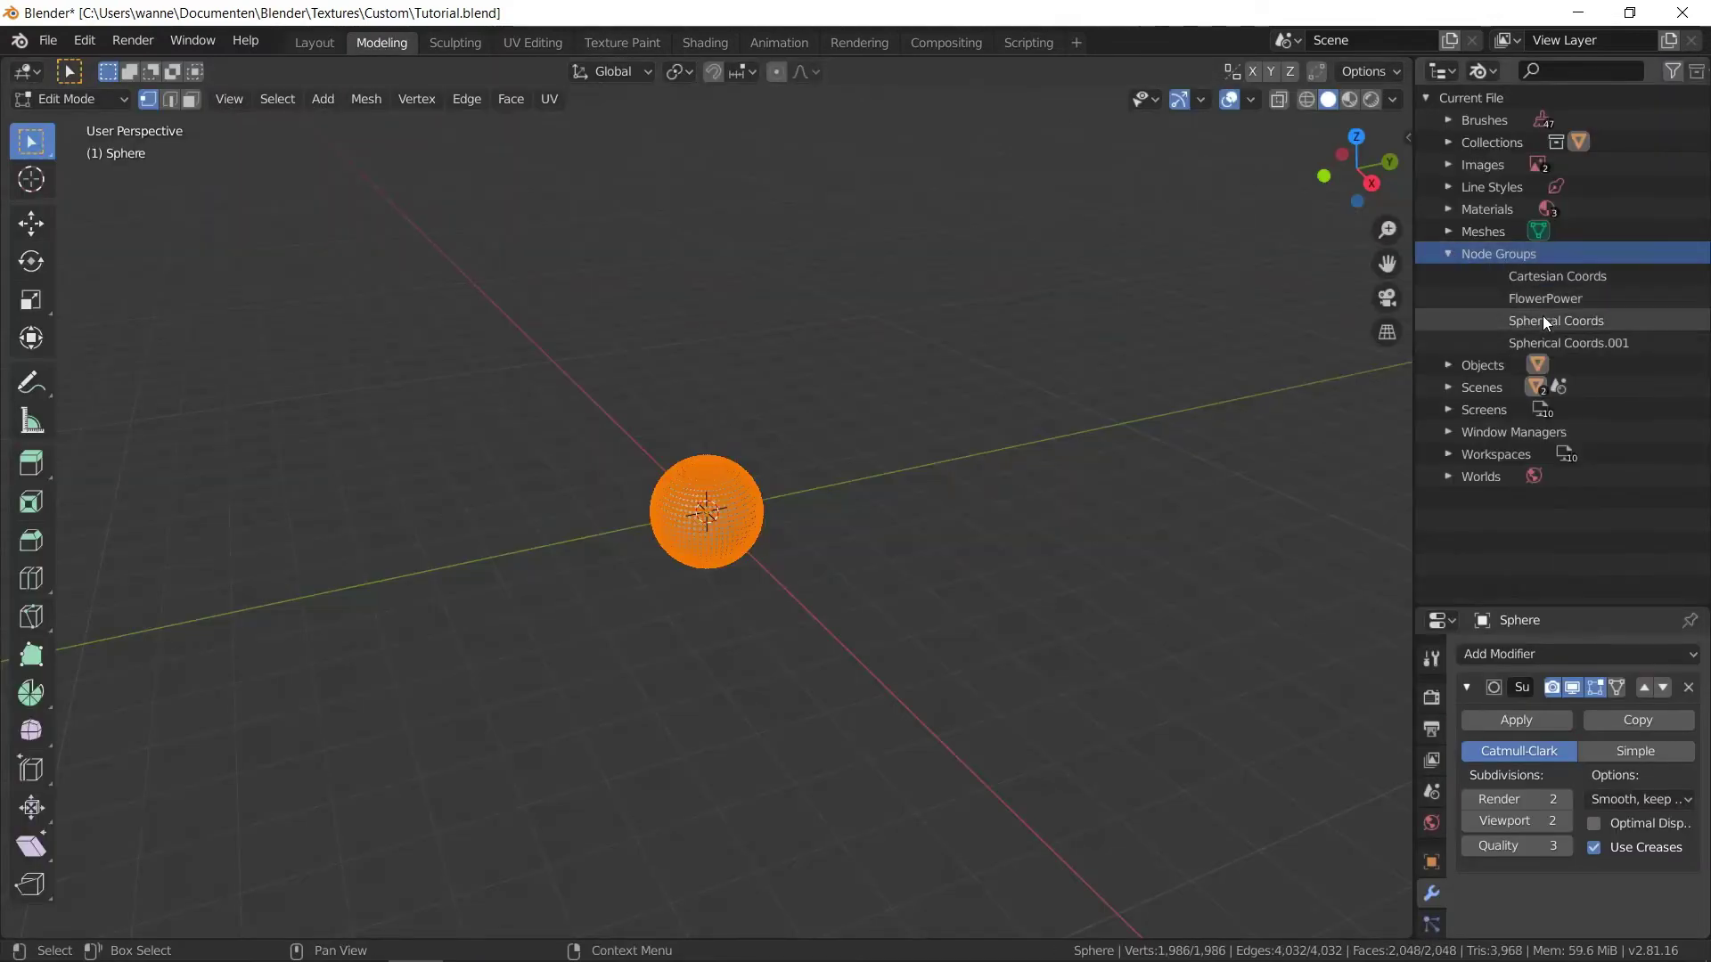
- Rename the duplicated node group Spherical Coords.001 to SpecialLength
{"action": "left_click", "coordinate": [1569, 343]}
{"action": "double_click", "coordinate": [1571, 344]}
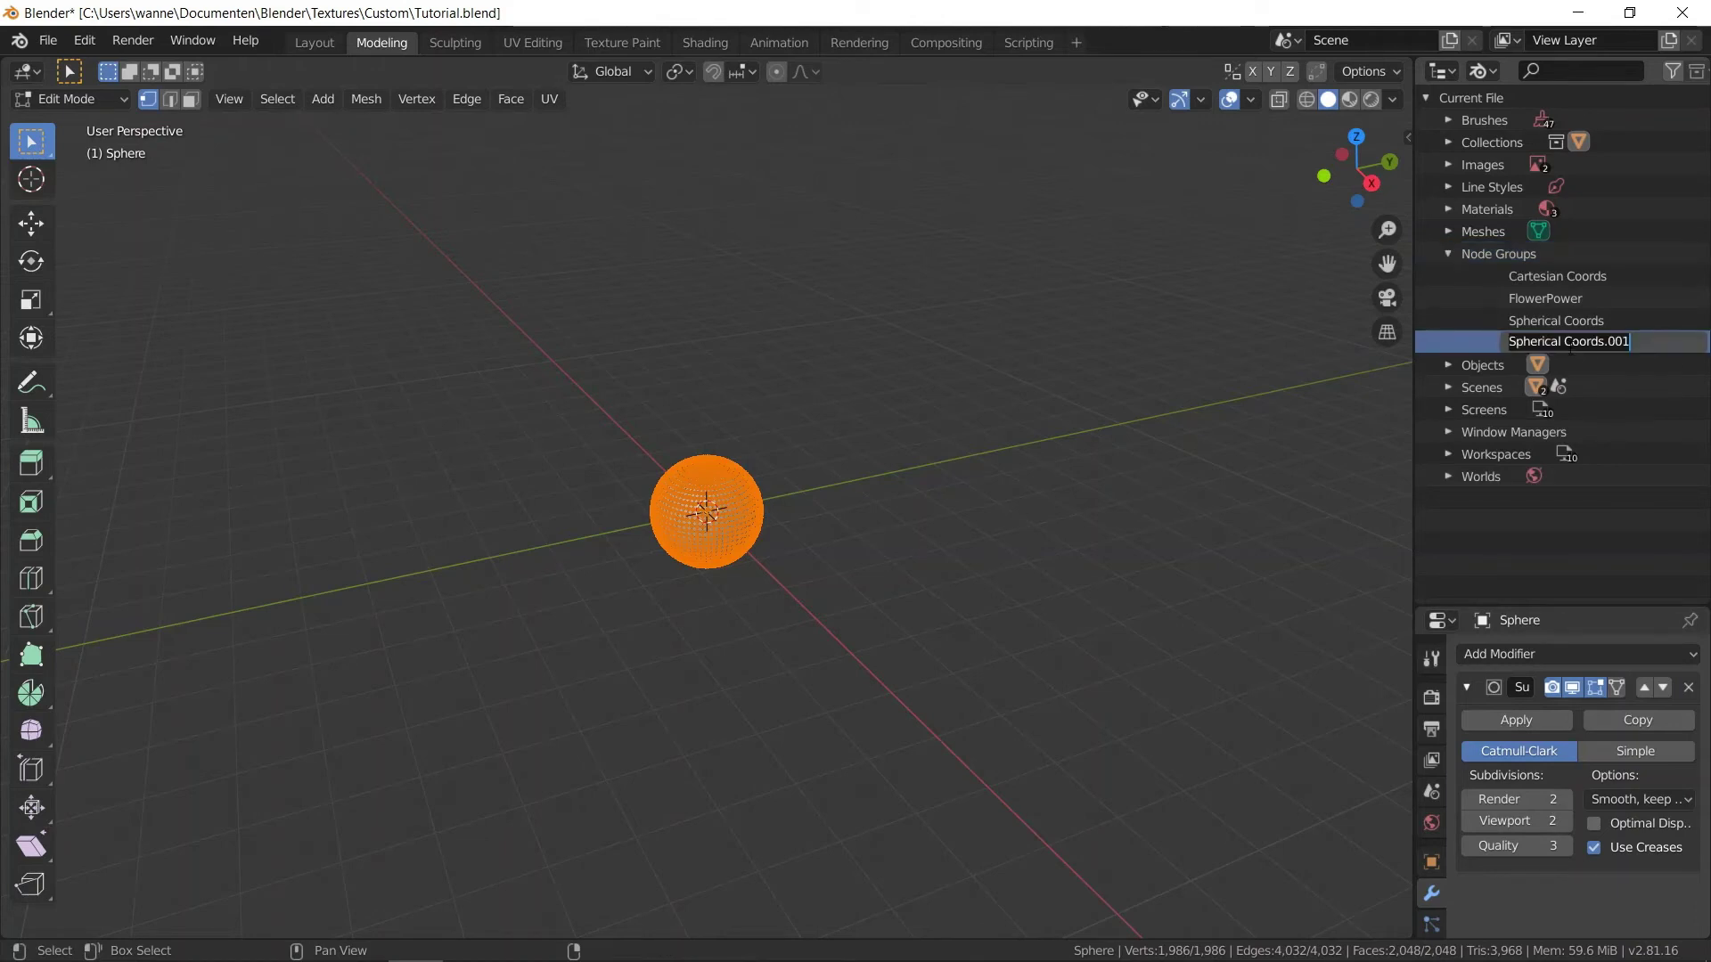
{"action": "type", "text": "SPe"}
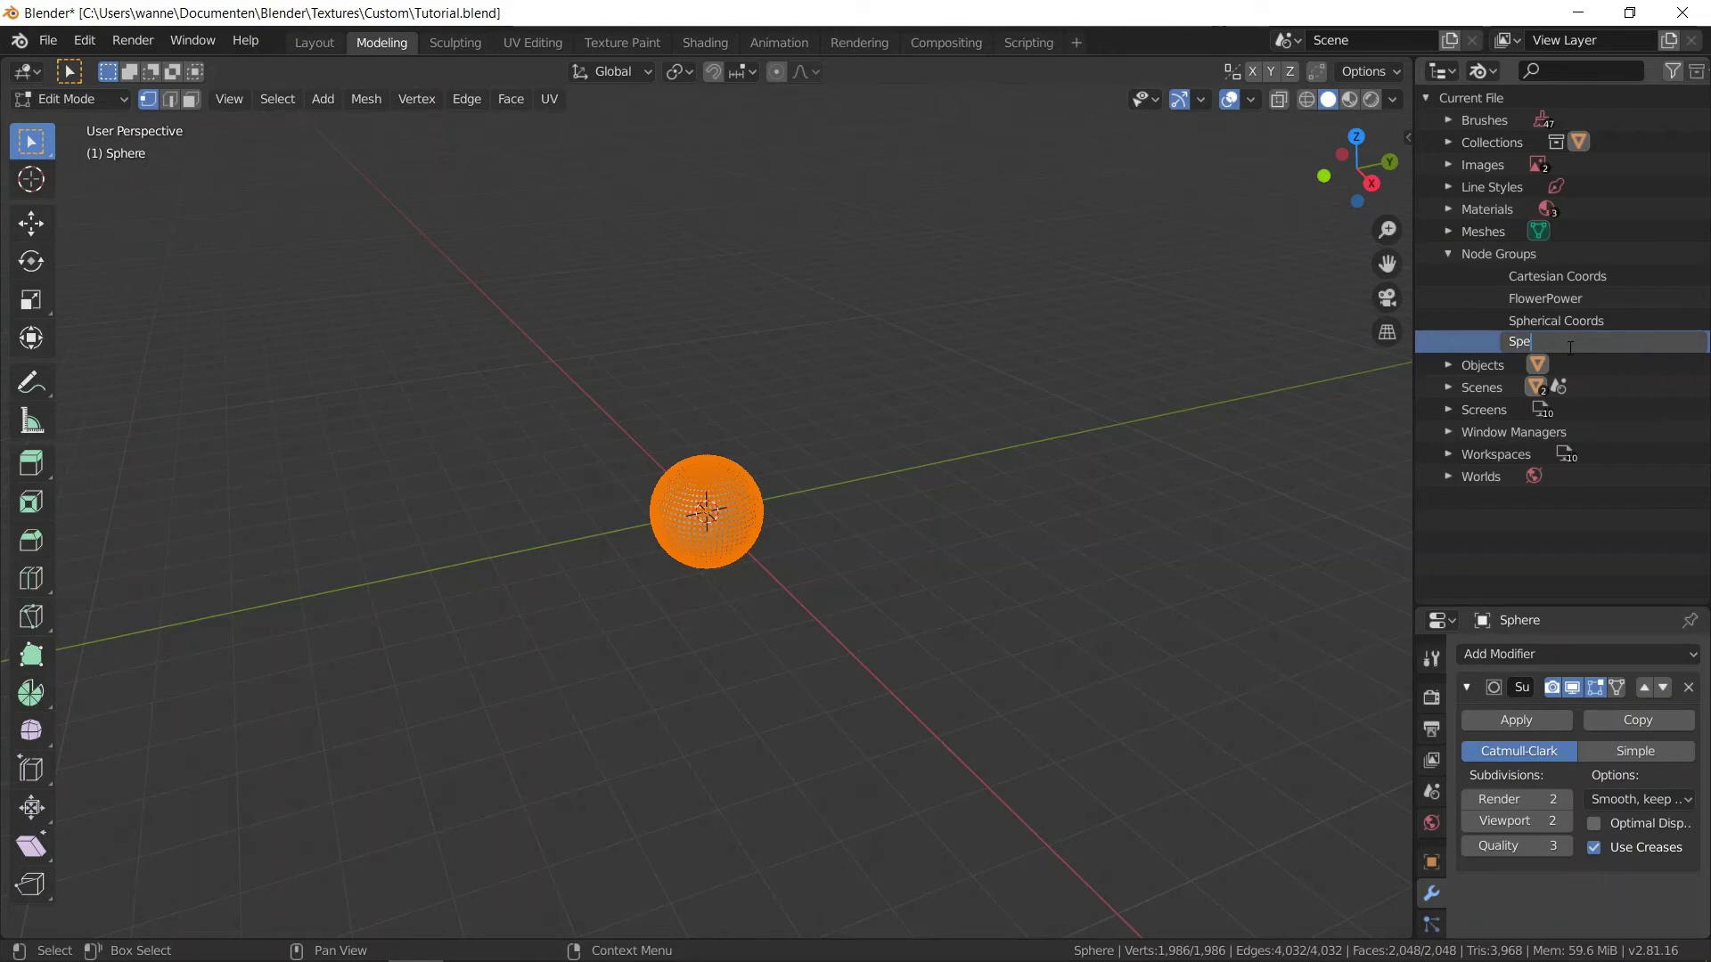
{"action": "type", "text": "cialLength"}
{"action": "key", "text": "Return"}
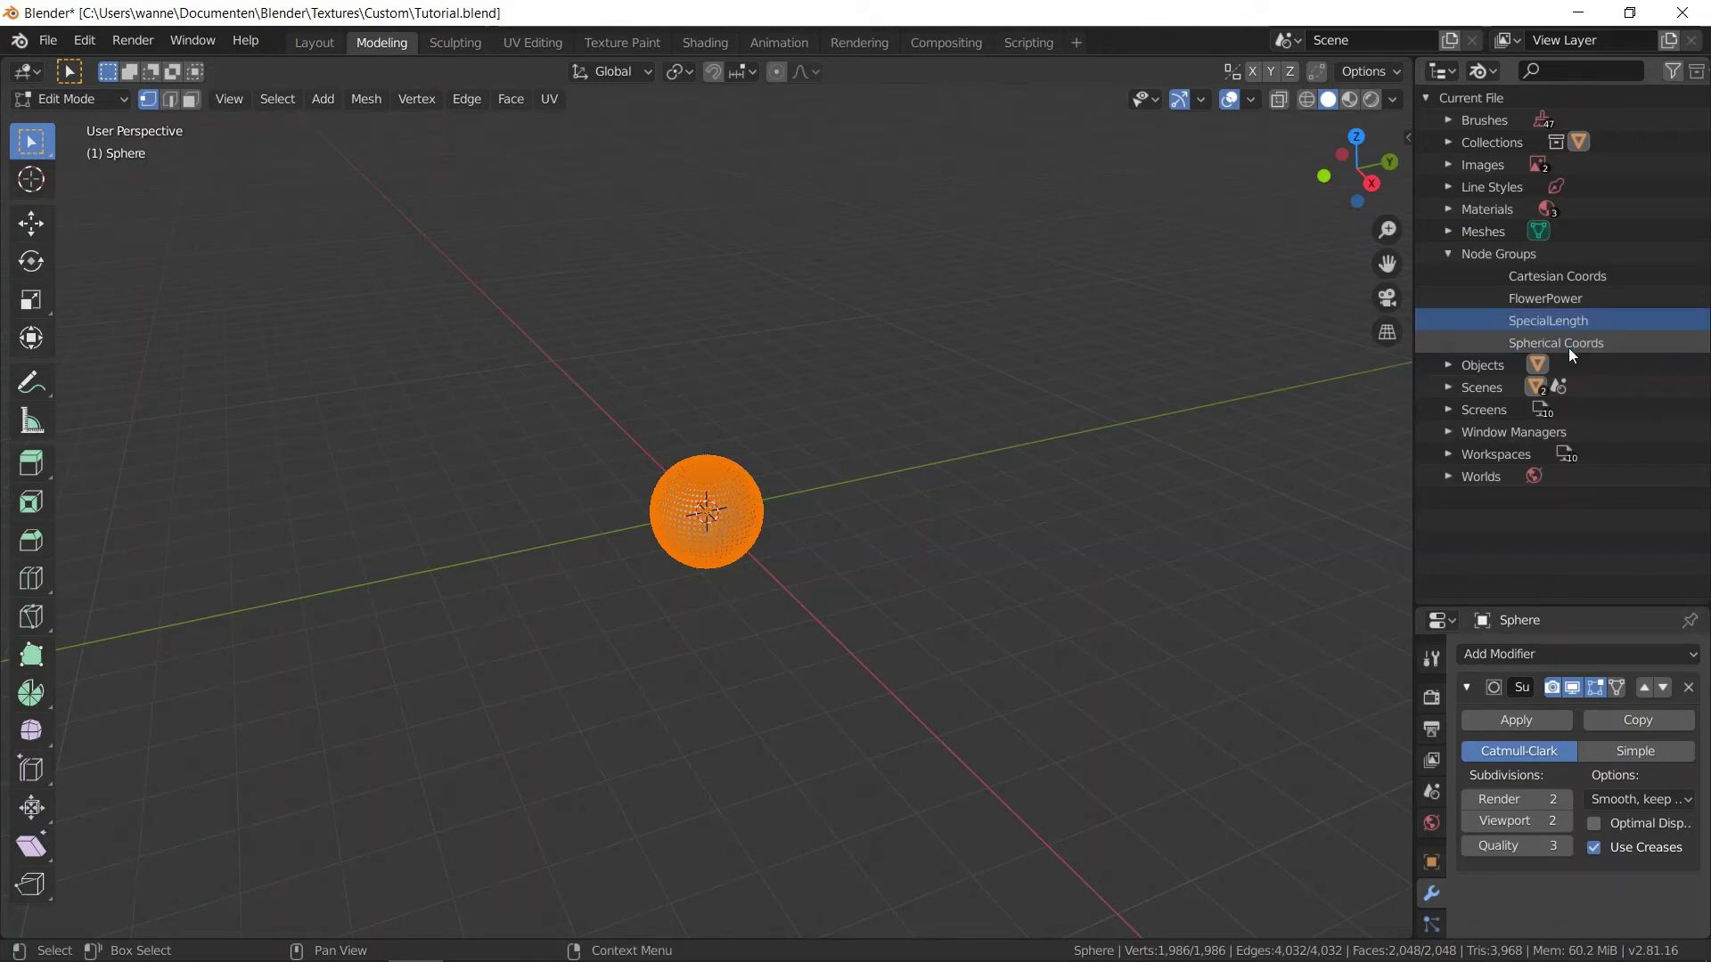
- Return to the Layout workspace and link the SpecialLength node's Radius output to the Radius input of Cartesian Coords
{"action": "left_click", "coordinate": [313, 42]}
{"action": "scroll", "coordinate": [584, 373], "scroll_direction": "up", "scroll_amount": 2}
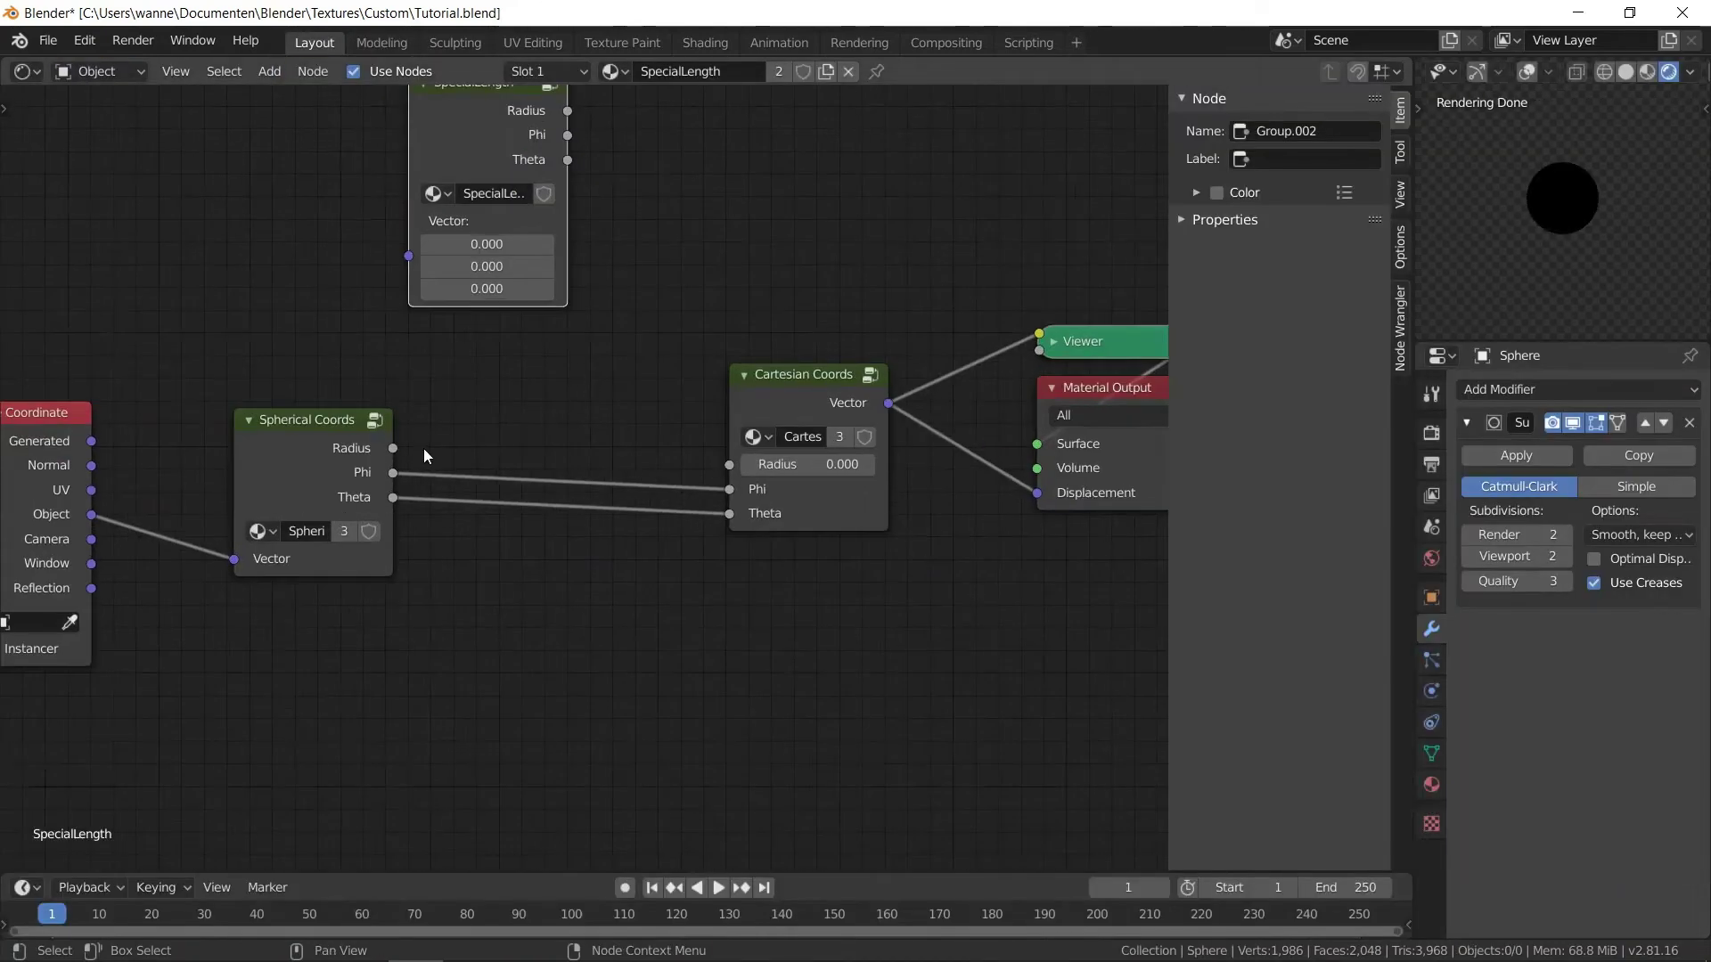
{"action": "scroll", "coordinate": [423, 424], "scroll_direction": "down", "scroll_amount": 2}
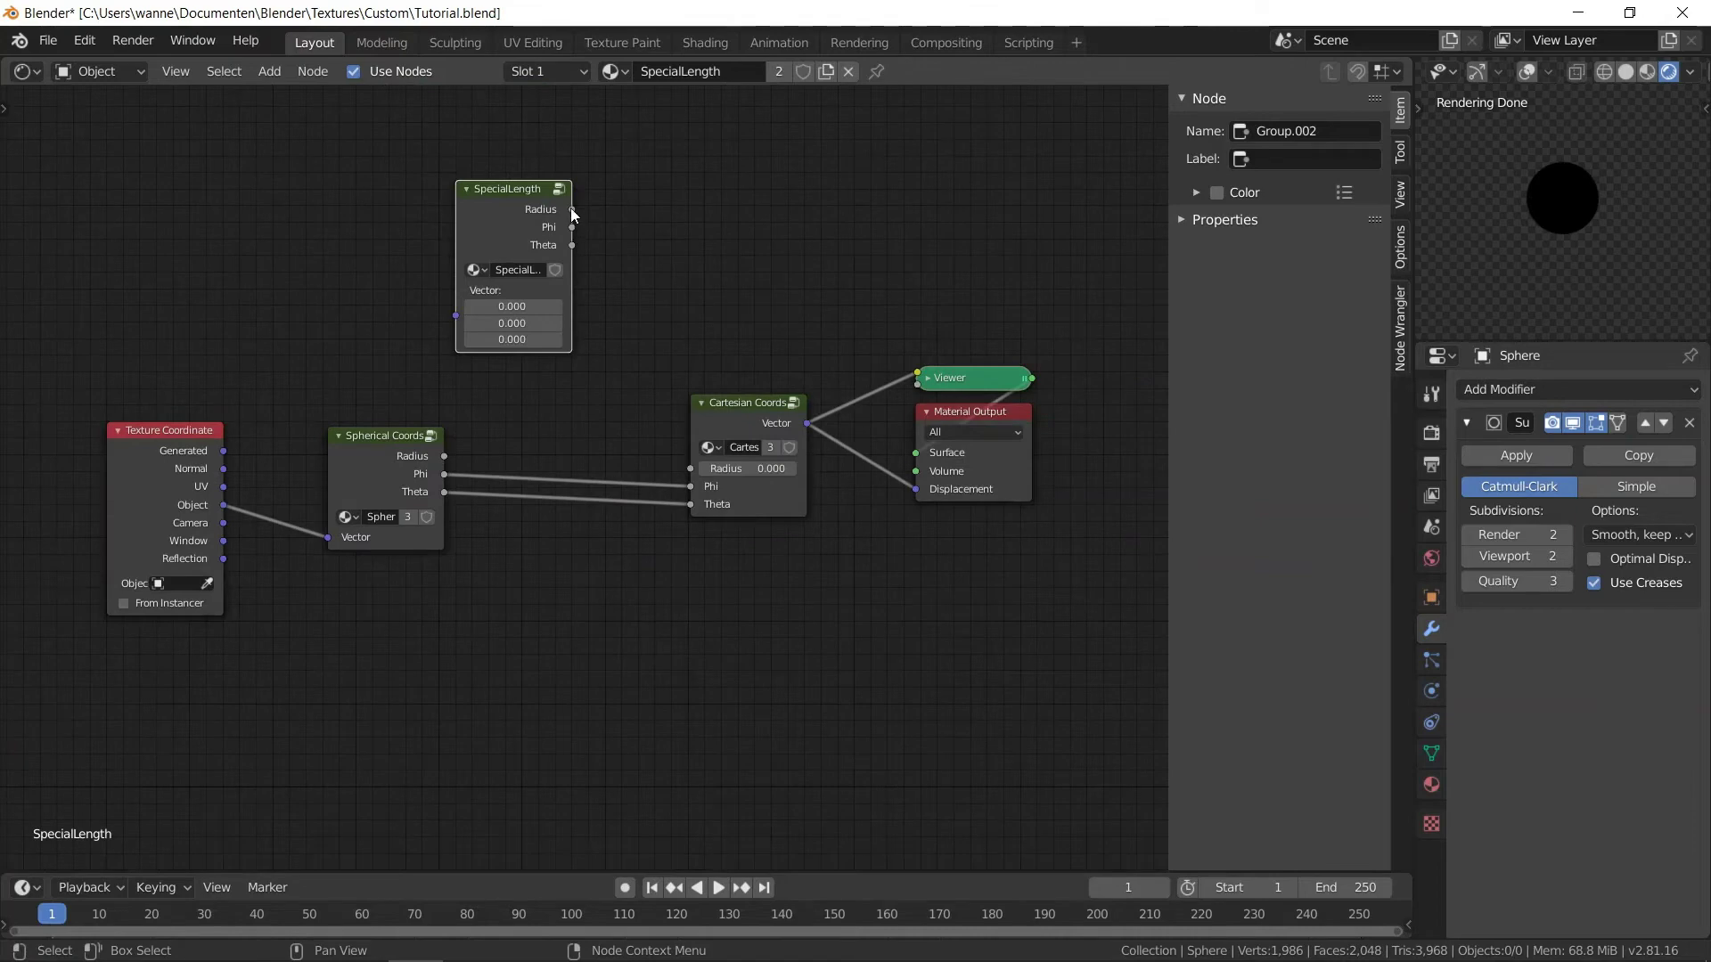
{"action": "left_click_drag", "start_coordinate": [571, 208], "coordinate": [692, 469]}
{"action": "scroll", "coordinate": [579, 374], "scroll_direction": "up", "scroll_amount": 2}
{"action": "left_click_drag", "start_coordinate": [490, 125], "coordinate": [505, 230]}
- Open the SpecialLength group for editing and add a new group input named Power
{"action": "key", "text": "Tab"}
{"action": "key", "text": "Tab"}
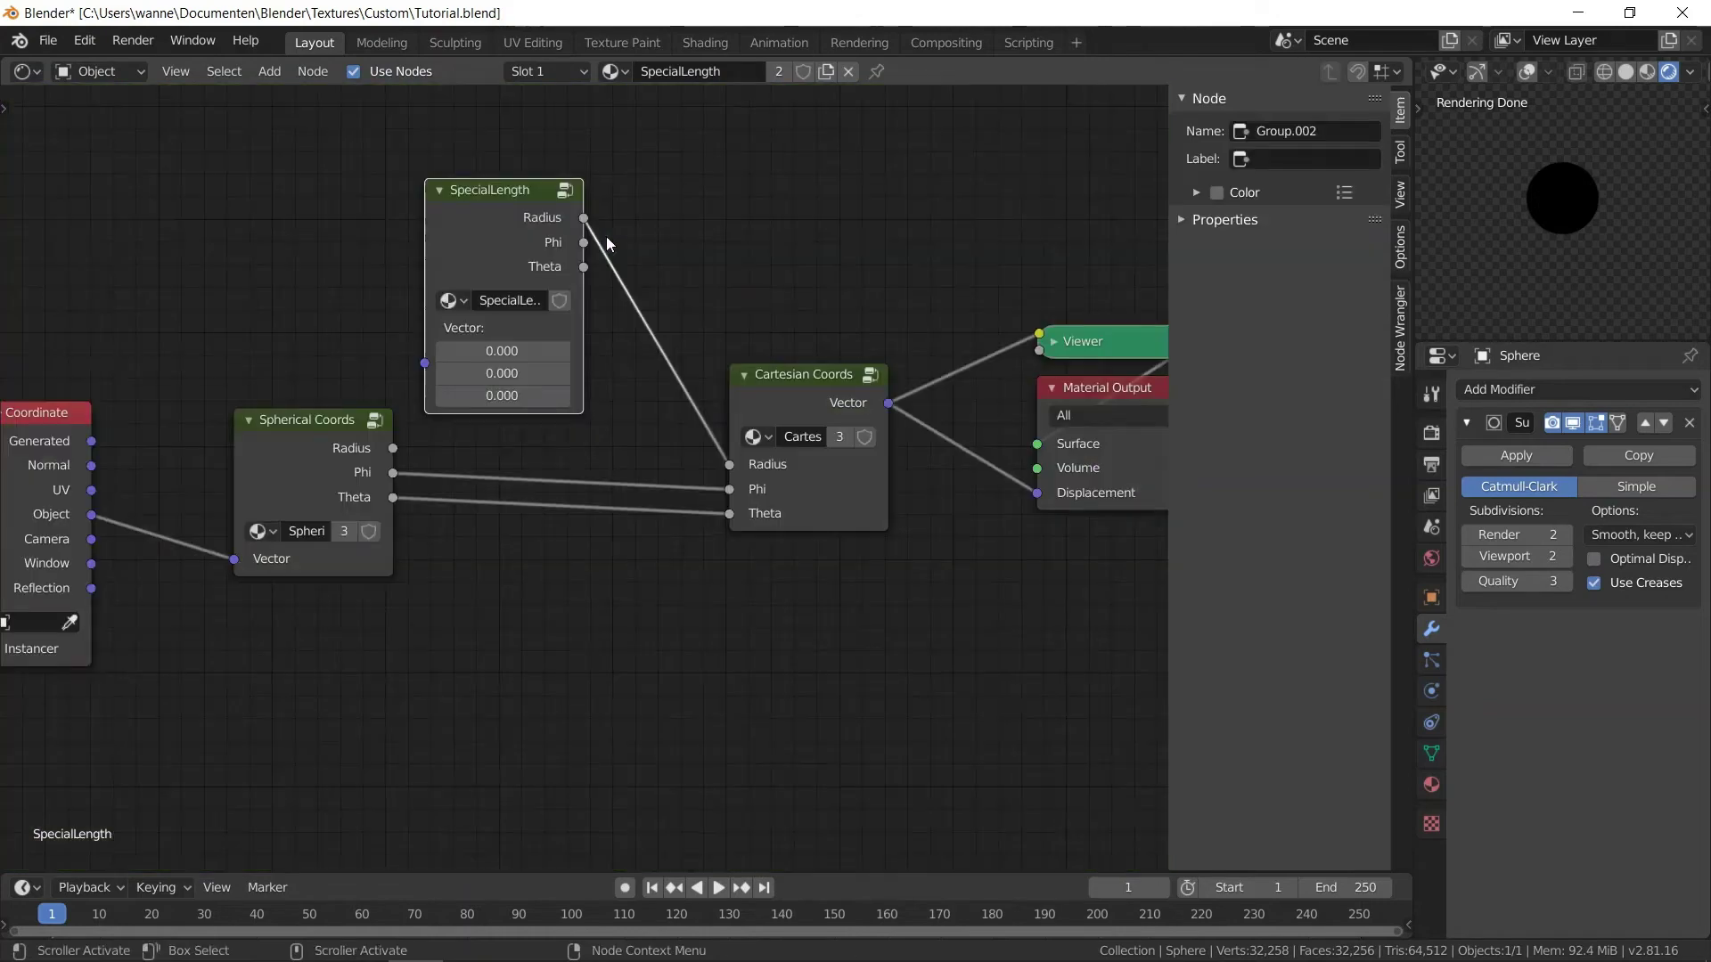
{"action": "key", "text": "Tab"}
{"action": "key", "text": "Tab"}
{"action": "key", "text": "Home"}
{"action": "key", "text": "Tab"}
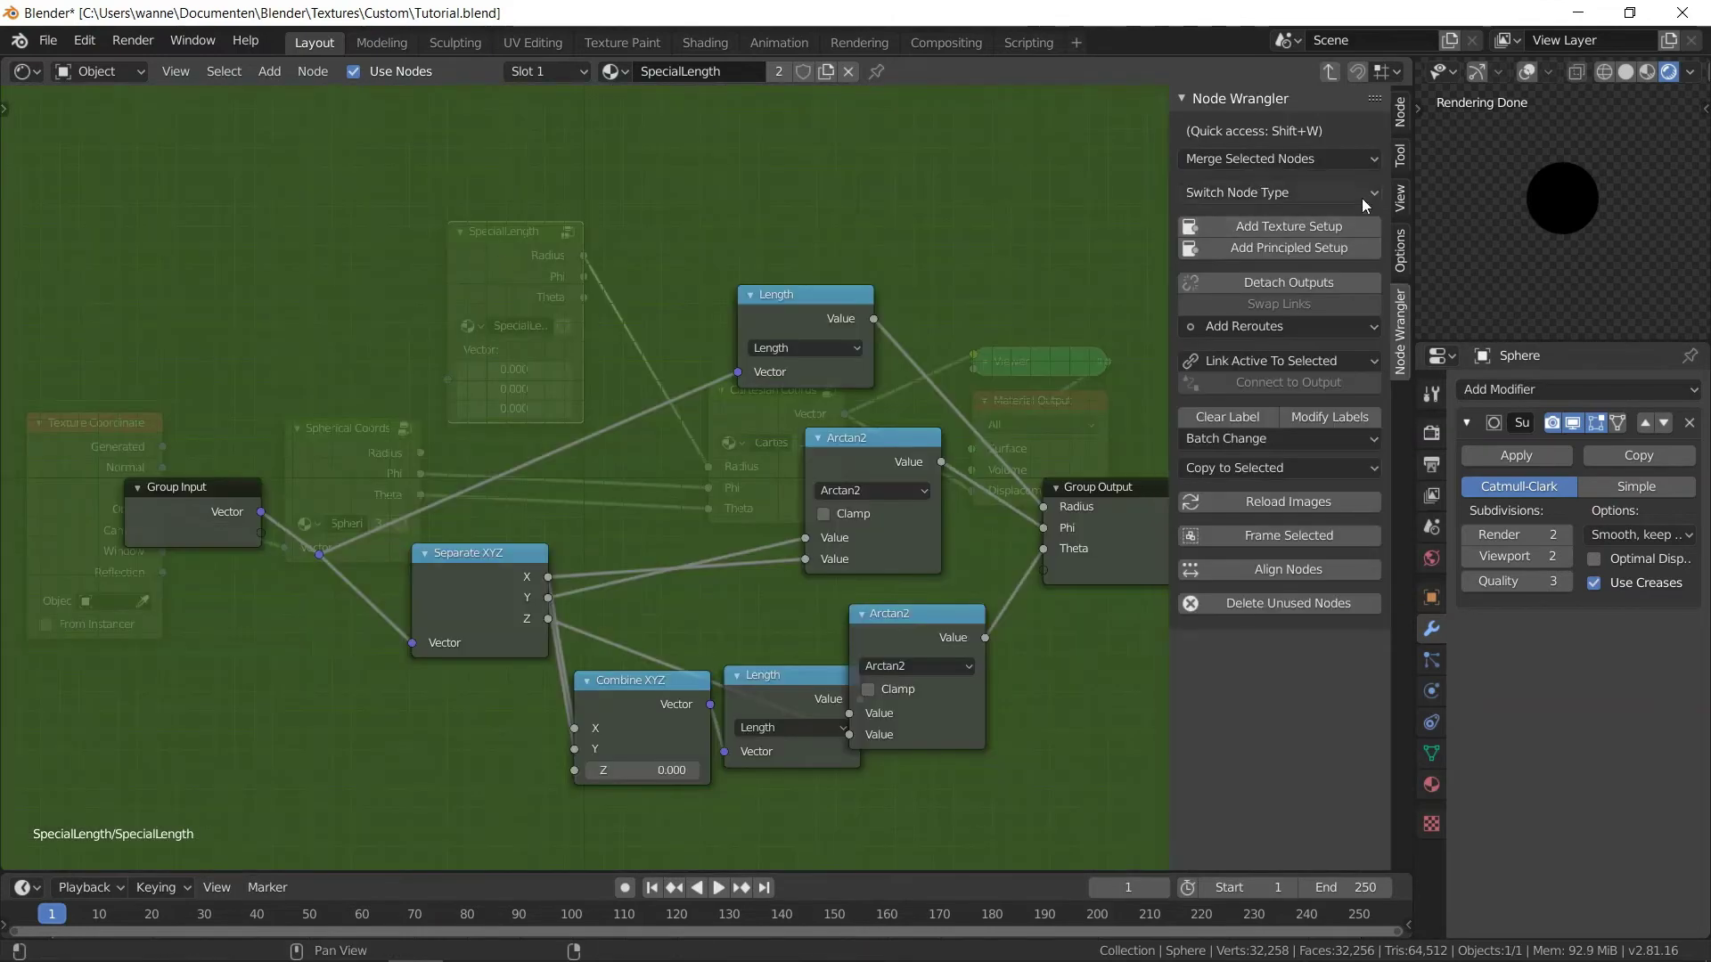
{"action": "left_click", "coordinate": [1400, 112]}
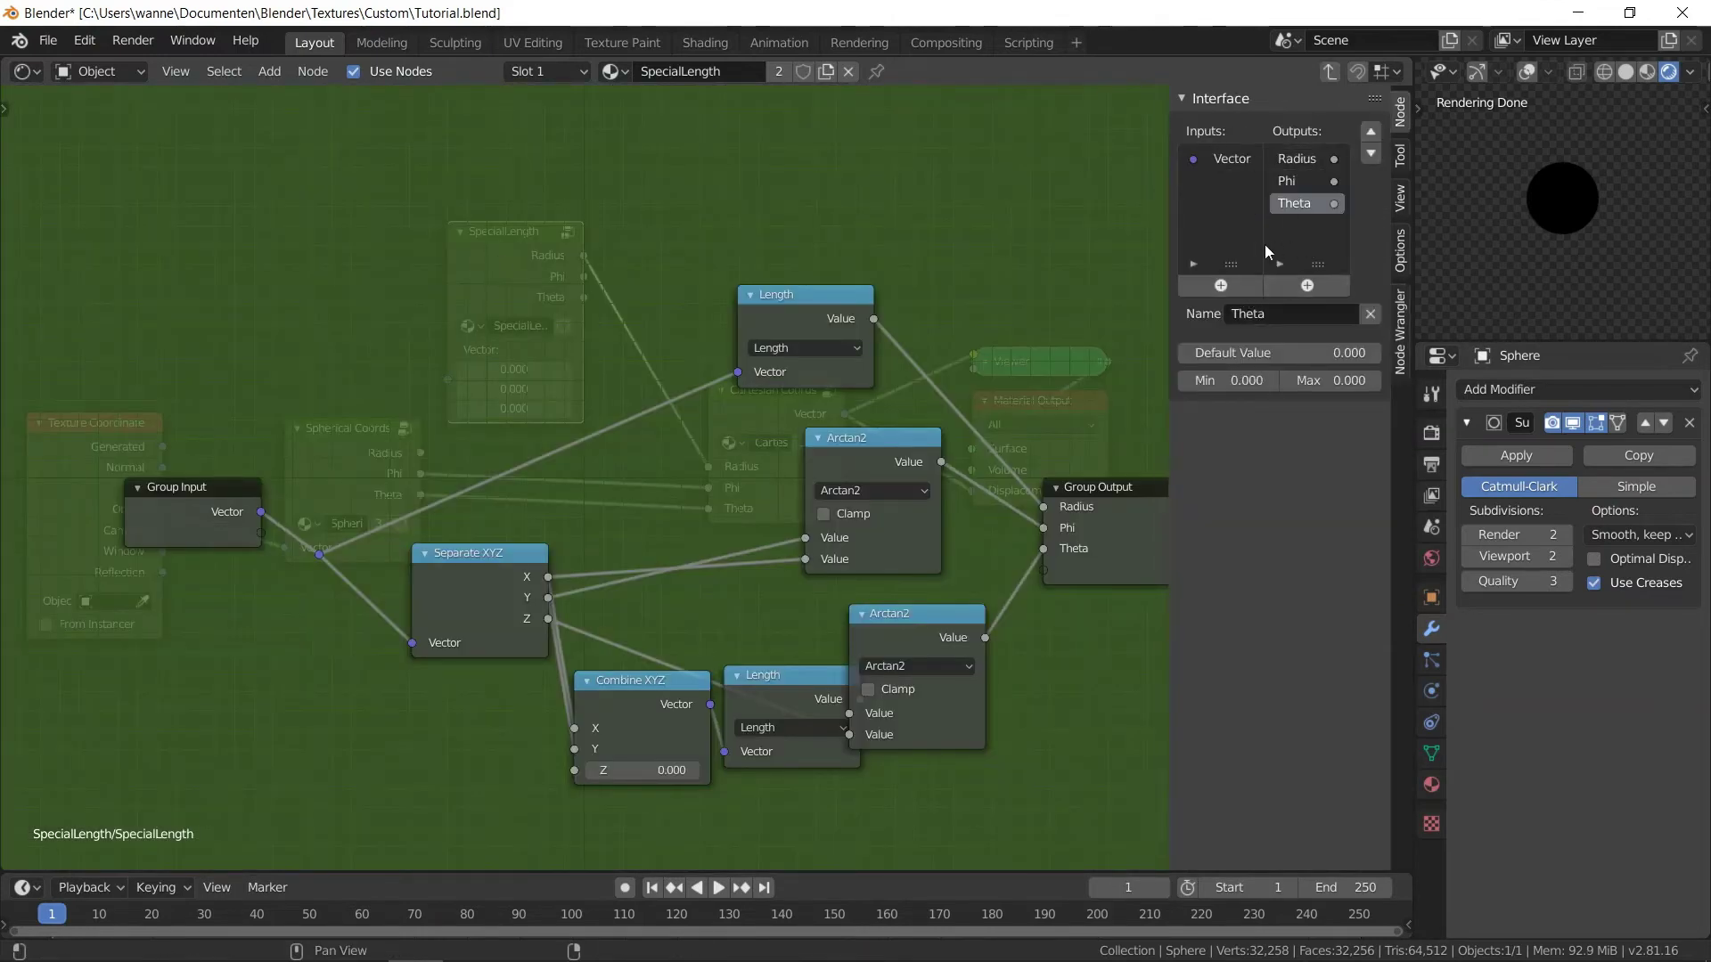
{"action": "left_click", "coordinate": [1205, 281]}
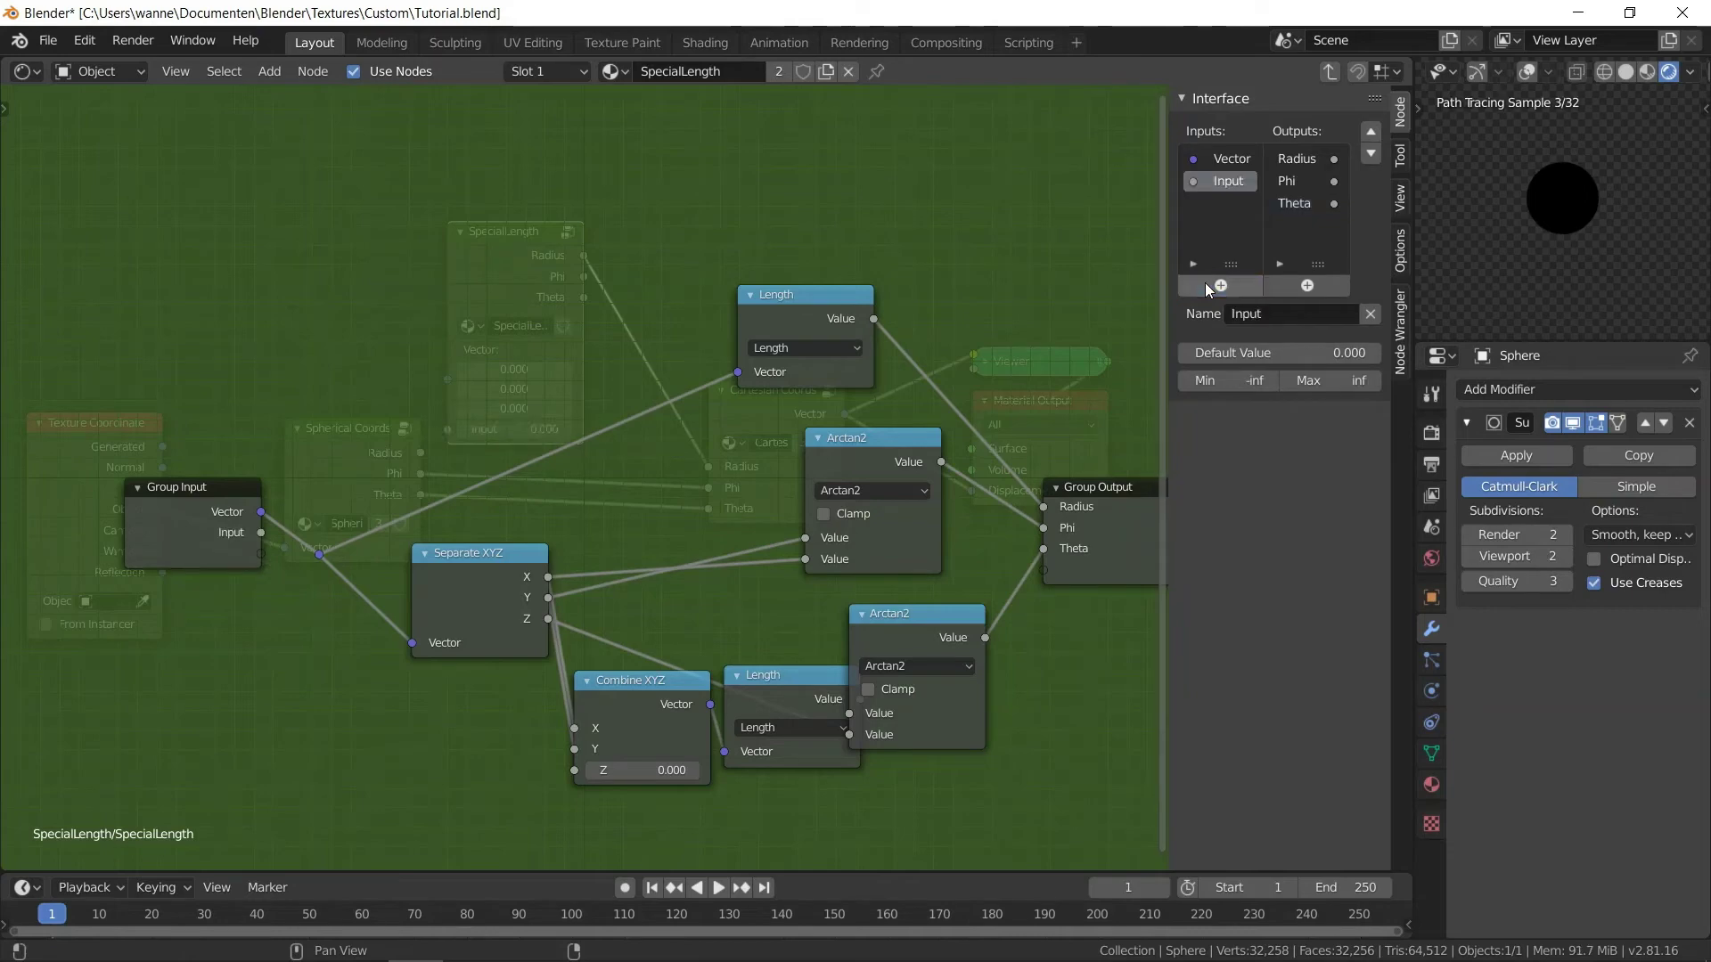
{"action": "double_click", "coordinate": [1228, 182]}
{"action": "type", "text": "Power"}
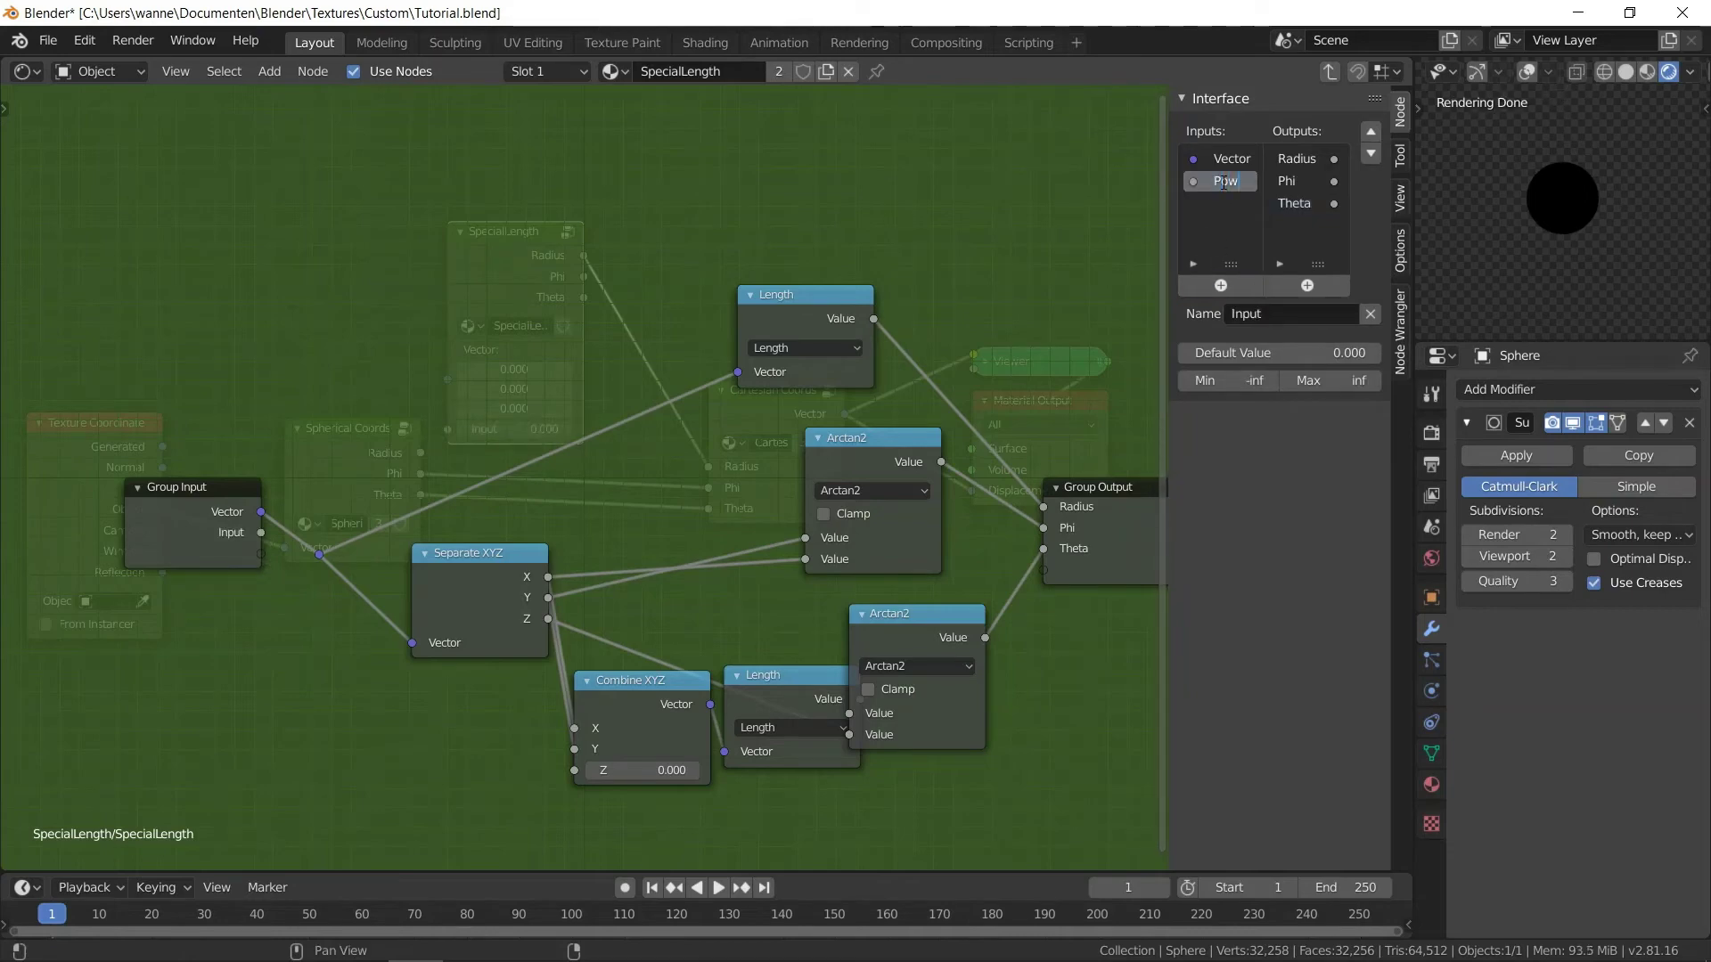
{"action": "key", "text": "Return"}
- Dissolve the upper Length node and the reroute after Group Input, and cut the leftover link into the Radius output
{"action": "left_click", "coordinate": [762, 315]}
{"action": "key", "text": "ctrl+x"}
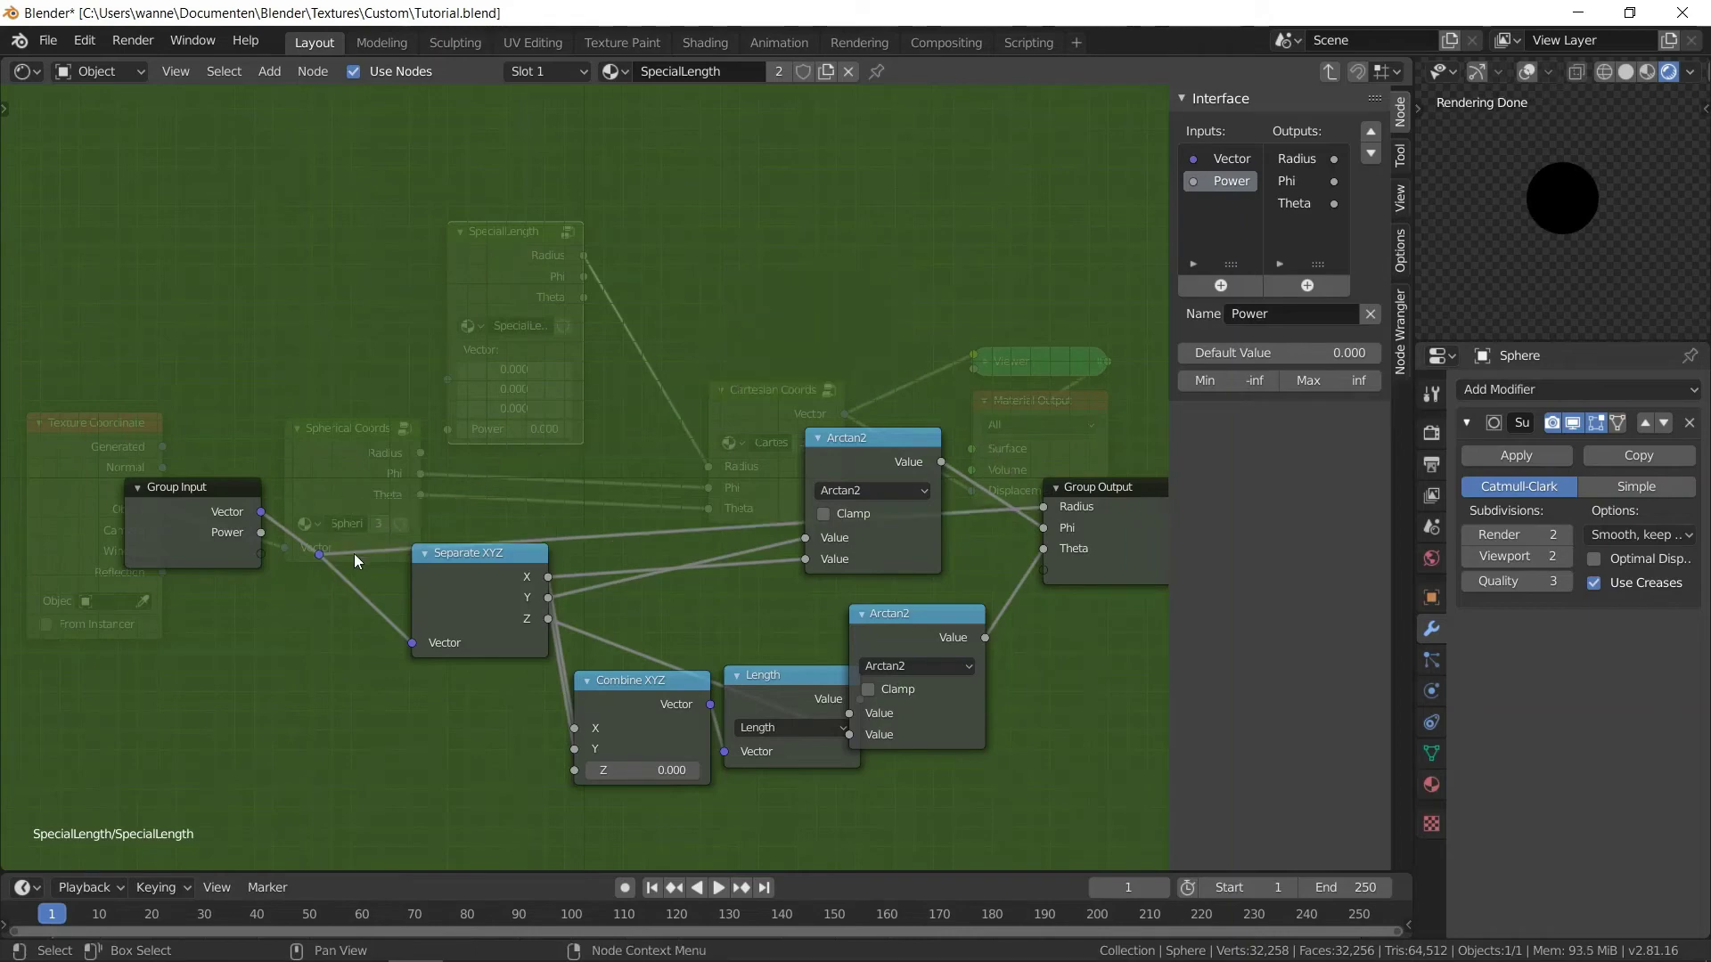
{"action": "right_click_drag", "start_coordinate": [366, 531], "coordinate": [374, 557], "text": "shift"}
{"action": "left_click_drag", "start_coordinate": [376, 562], "coordinate": [377, 565]}
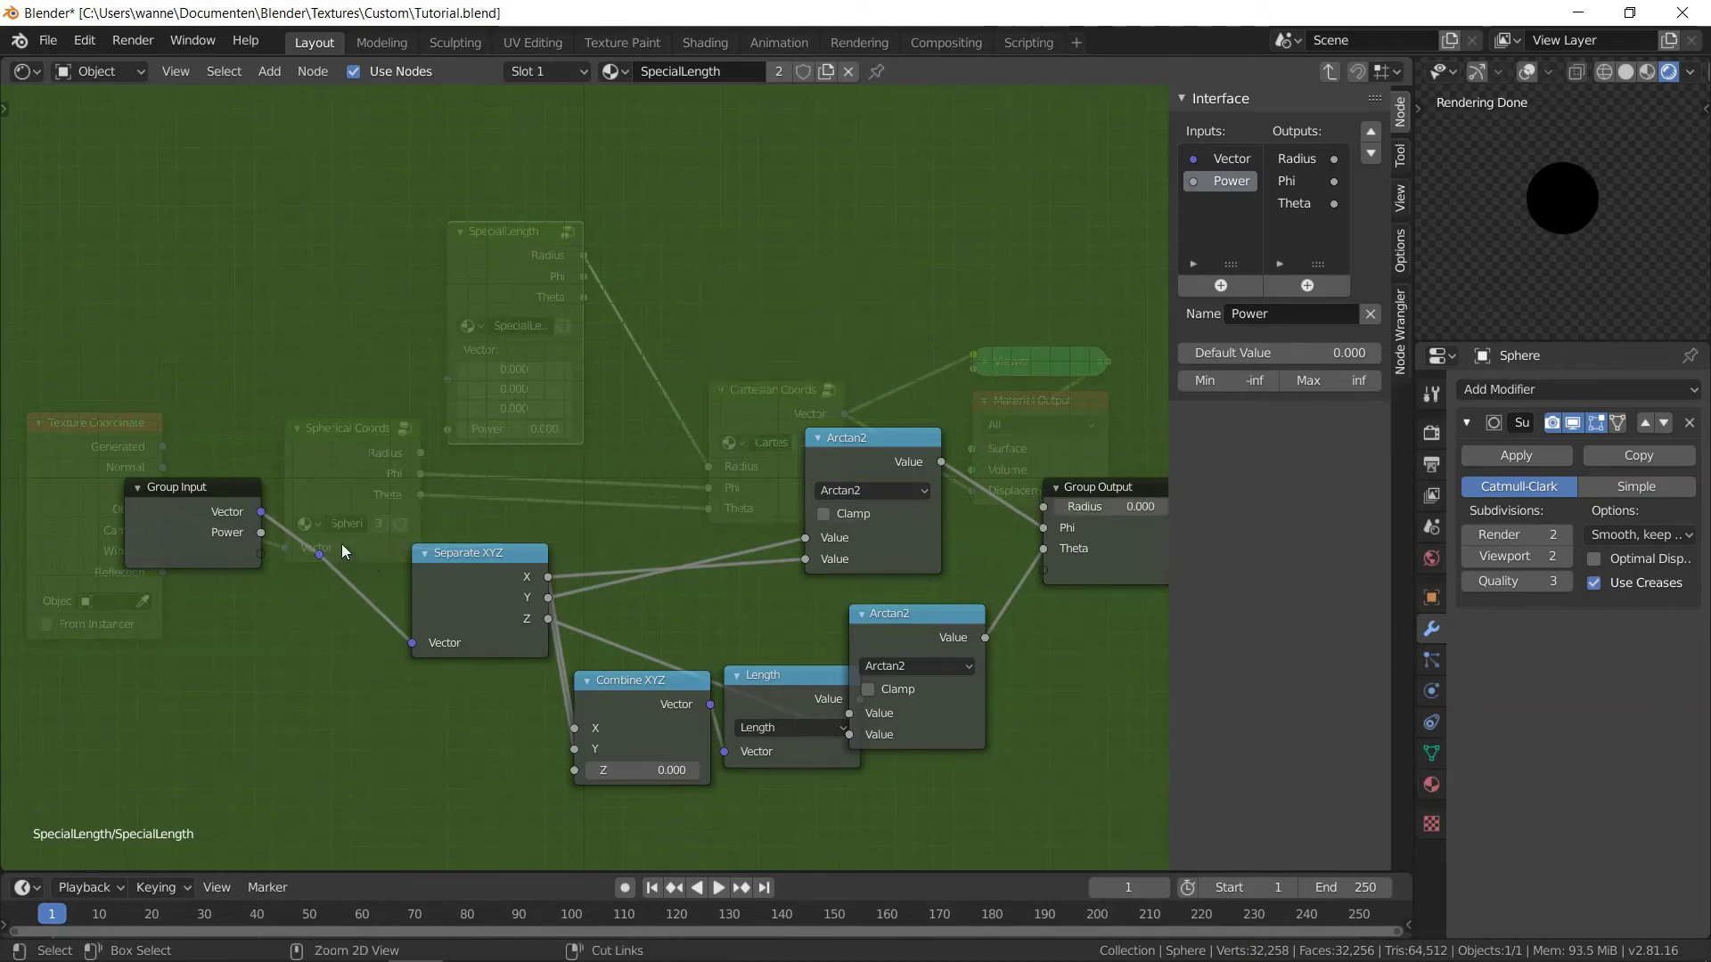
{"action": "left_click", "coordinate": [320, 555]}
{"action": "key", "text": "ctrl+x"}
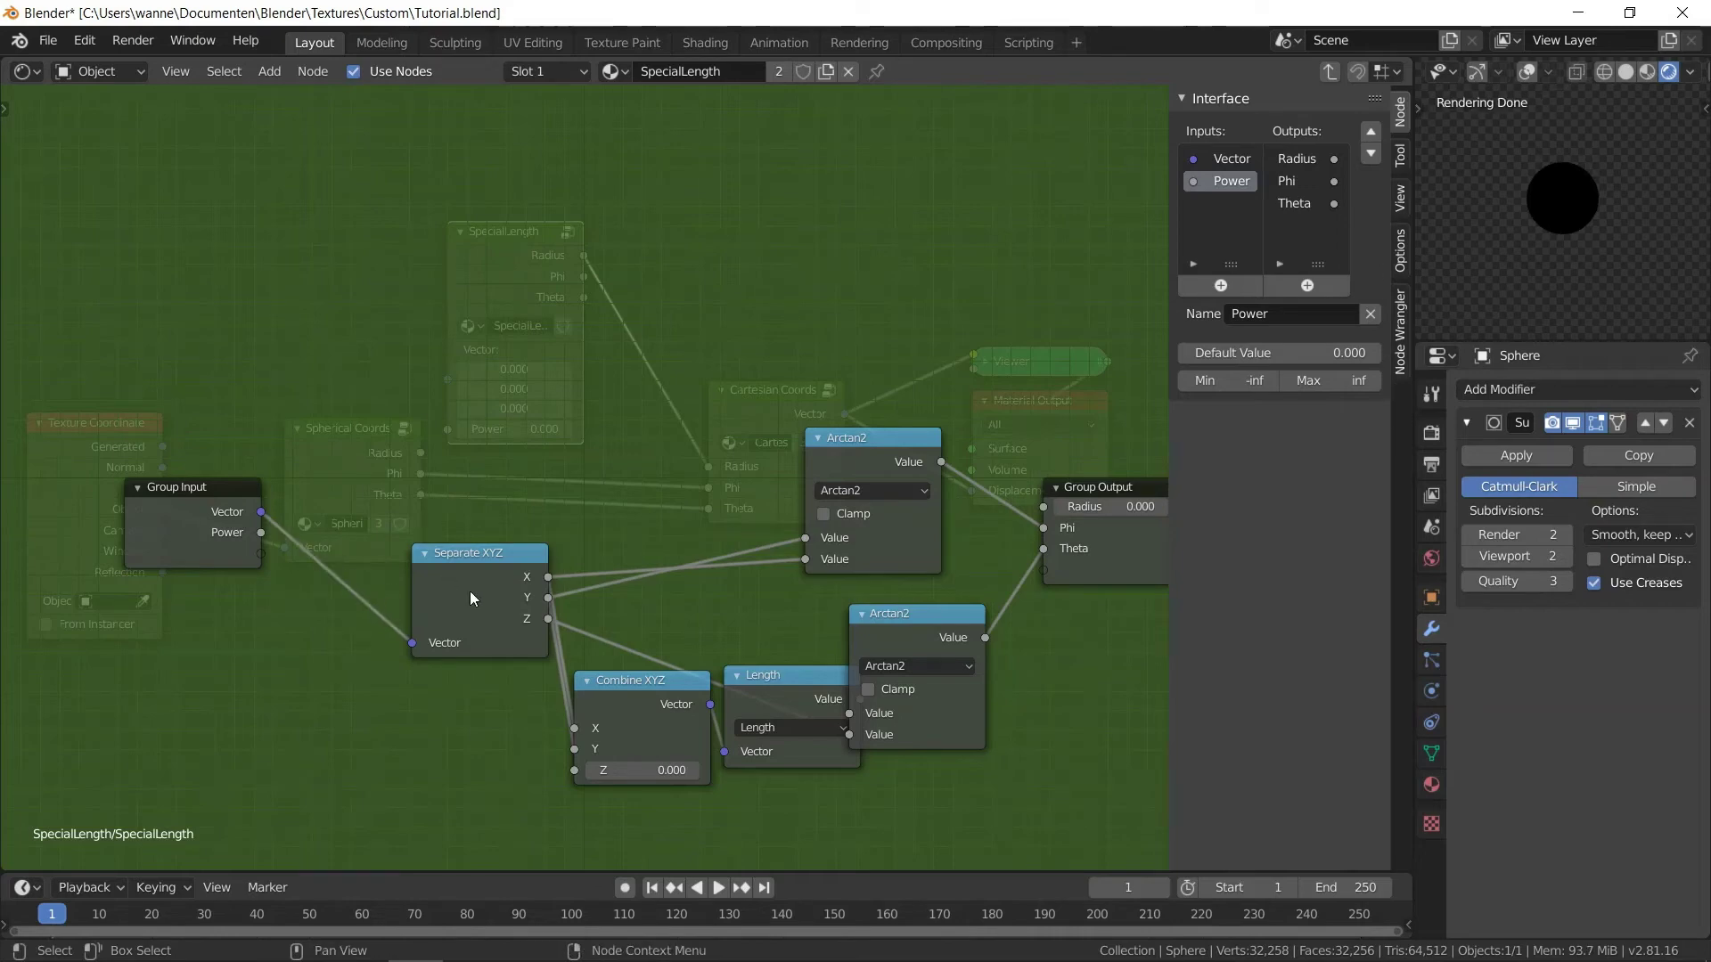
- Move Separate XYZ closer to Group Input, duplicate the upper Arctan2 node above the chain, and set the copy to Power
{"action": "left_click_drag", "start_coordinate": [473, 599], "coordinate": [309, 512]}
{"action": "left_click_drag", "start_coordinate": [927, 620], "coordinate": [948, 609]}
{"action": "left_click", "coordinate": [855, 430]}
{"action": "key", "text": "shift+d"}
{"action": "left_click", "coordinate": [561, 226]}
{"action": "left_click", "coordinate": [590, 257]}
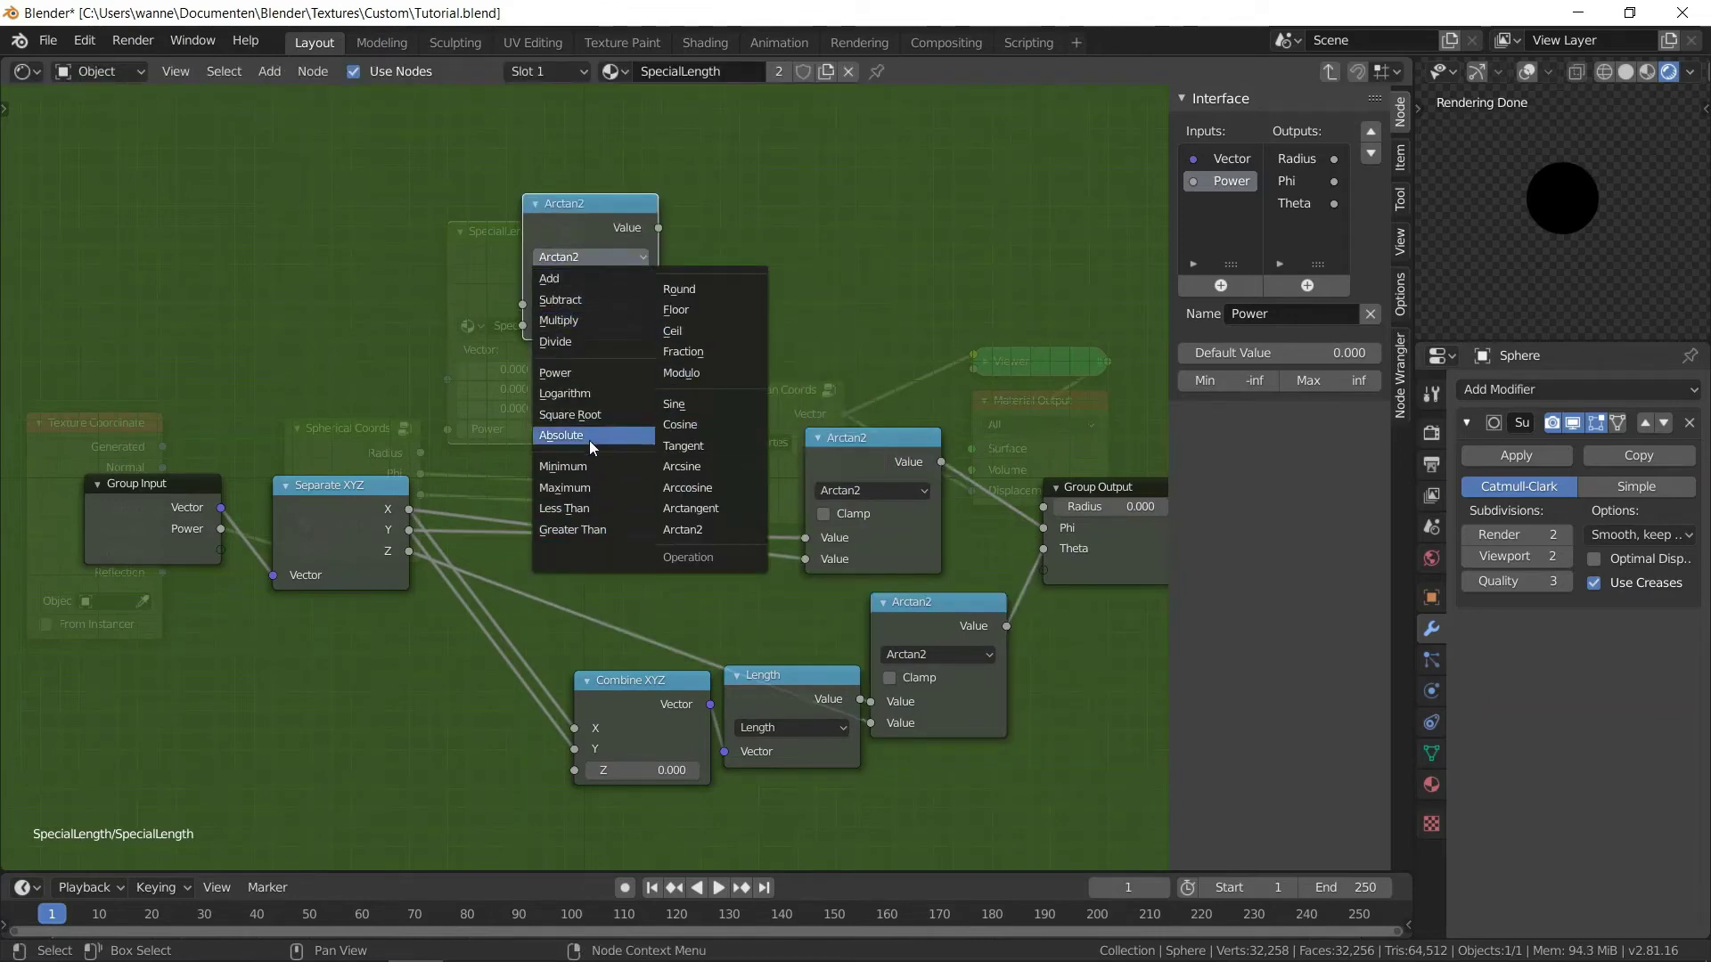
{"action": "left_click", "coordinate": [579, 377]}
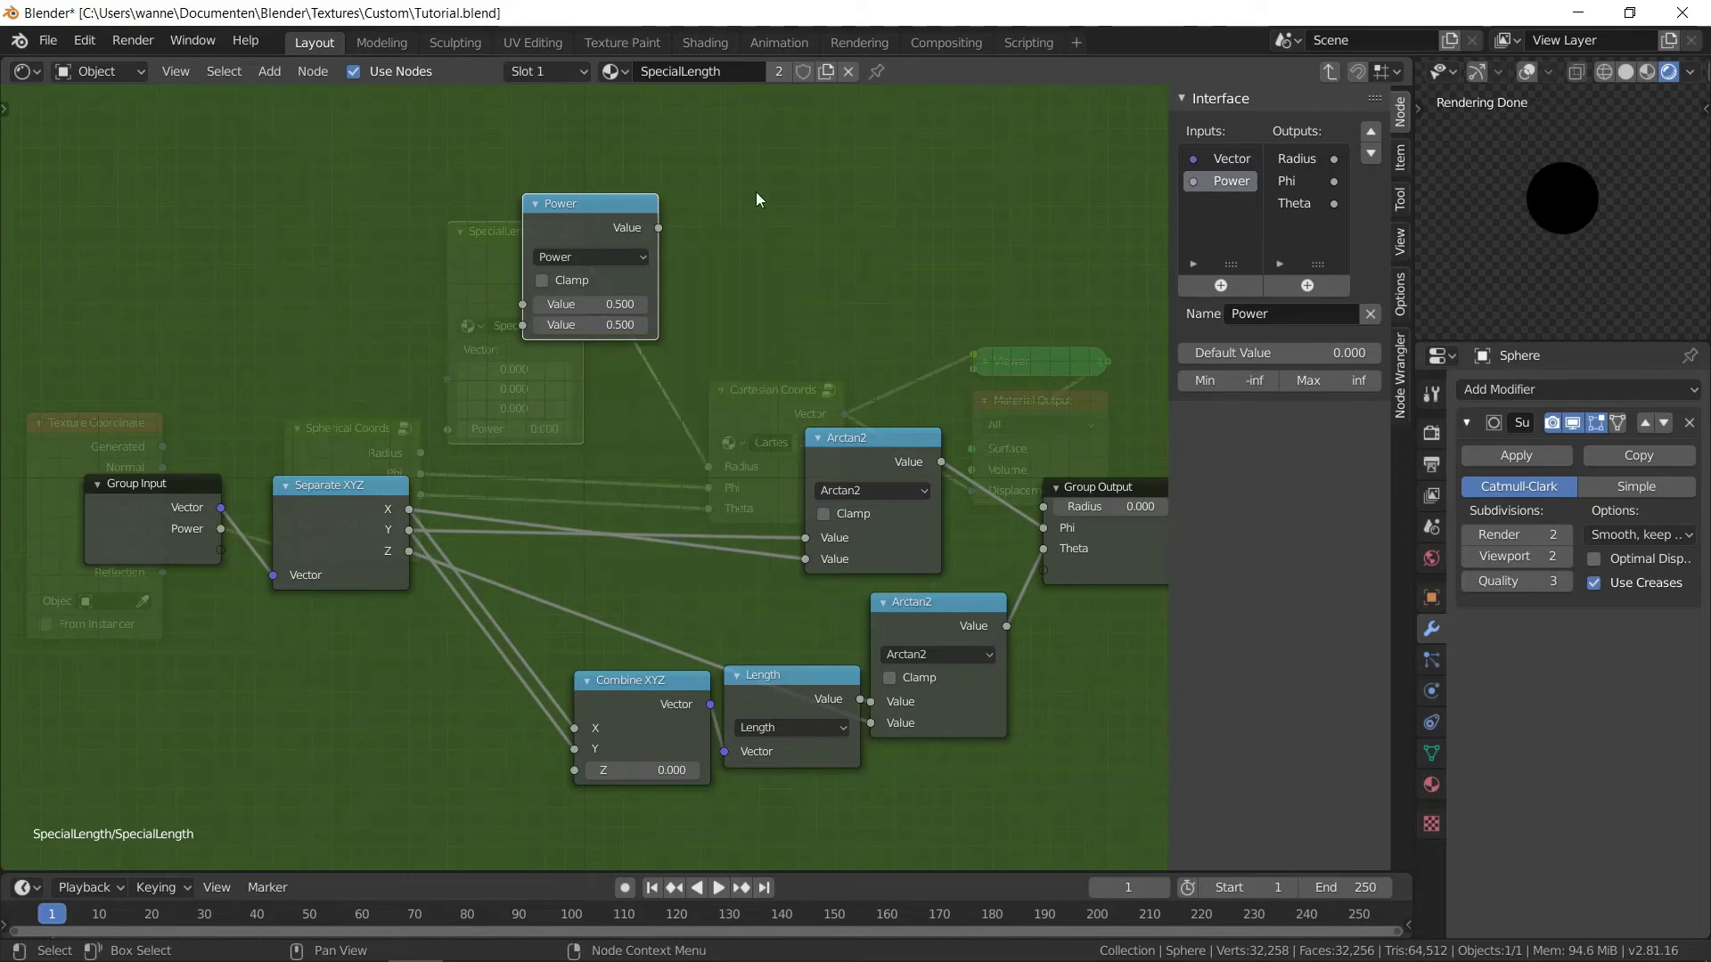
- Duplicate the Power node twice to form a row of three above the existing nodes
{"action": "middle_click_drag", "start_coordinate": [577, 213], "coordinate": [390, 331]}
{"action": "left_click_drag", "start_coordinate": [412, 349], "coordinate": [383, 301]}
{"action": "key", "text": "shift+d"}
{"action": "left_click", "coordinate": [545, 296]}
{"action": "key", "text": "shift+d"}
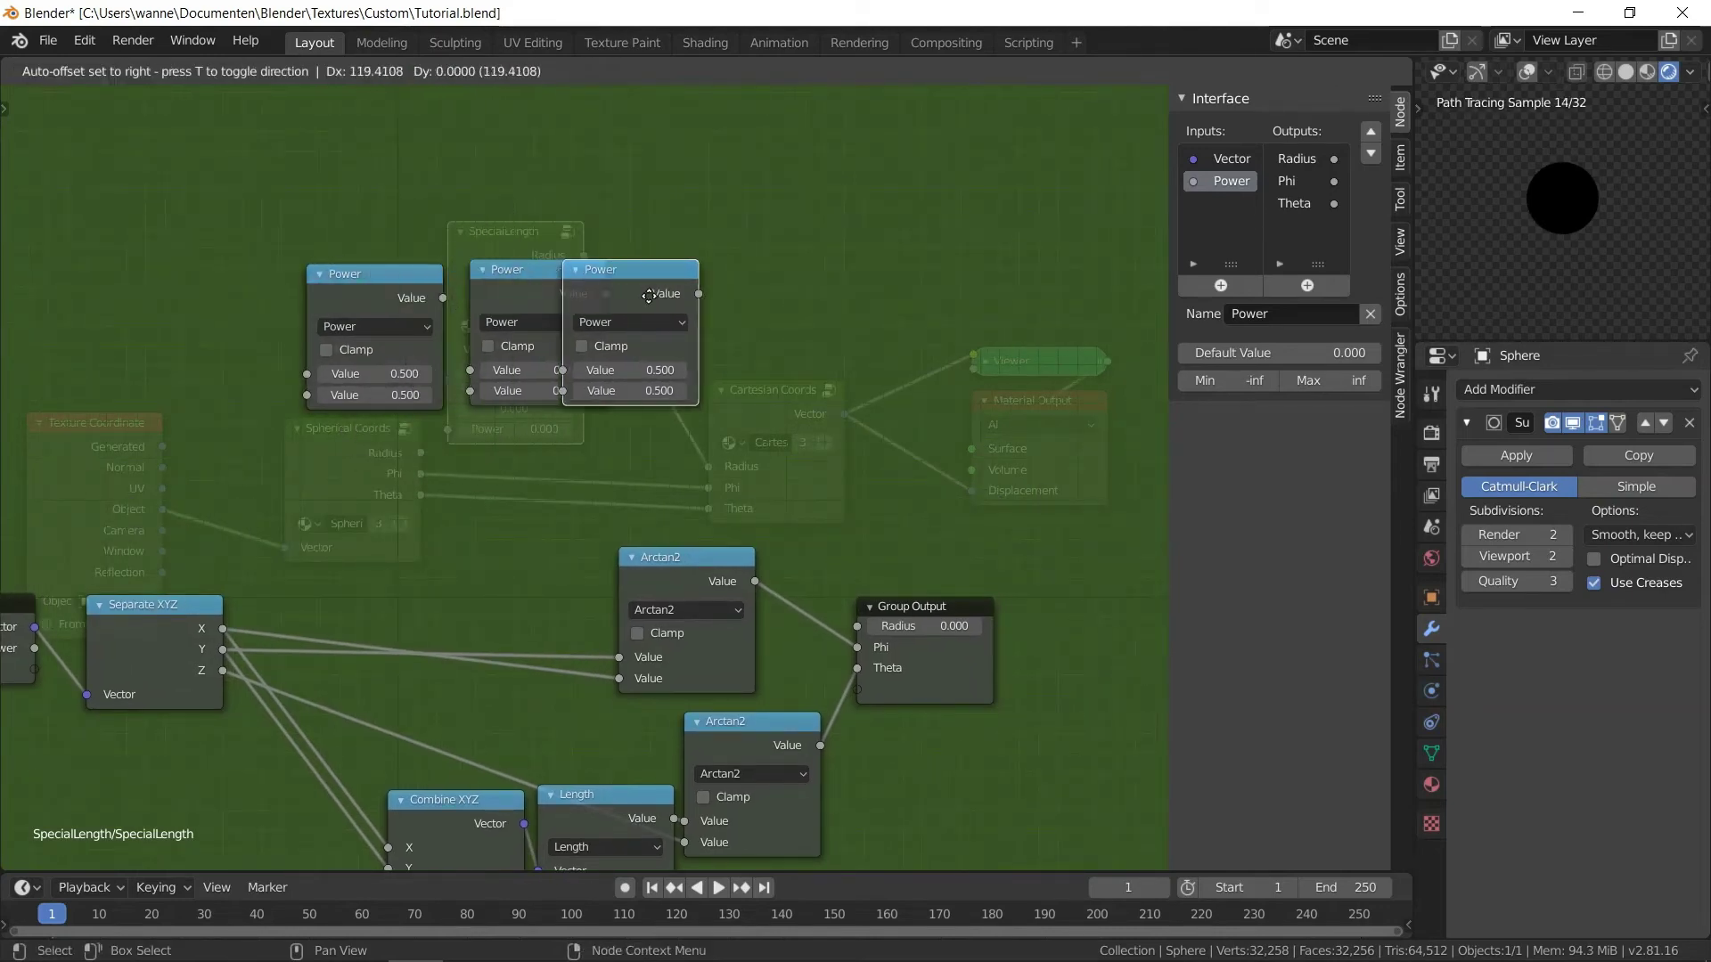
{"action": "left_click", "coordinate": [736, 294]}
- Place a copy of the first Power node above it and set its operation to Absolute
{"action": "left_click", "coordinate": [387, 297]}
{"action": "key", "text": "shift+d"}
{"action": "left_click", "coordinate": [414, 104]}
{"action": "scroll", "coordinate": [414, 103], "scroll_direction": "down", "scroll_amount": 1}
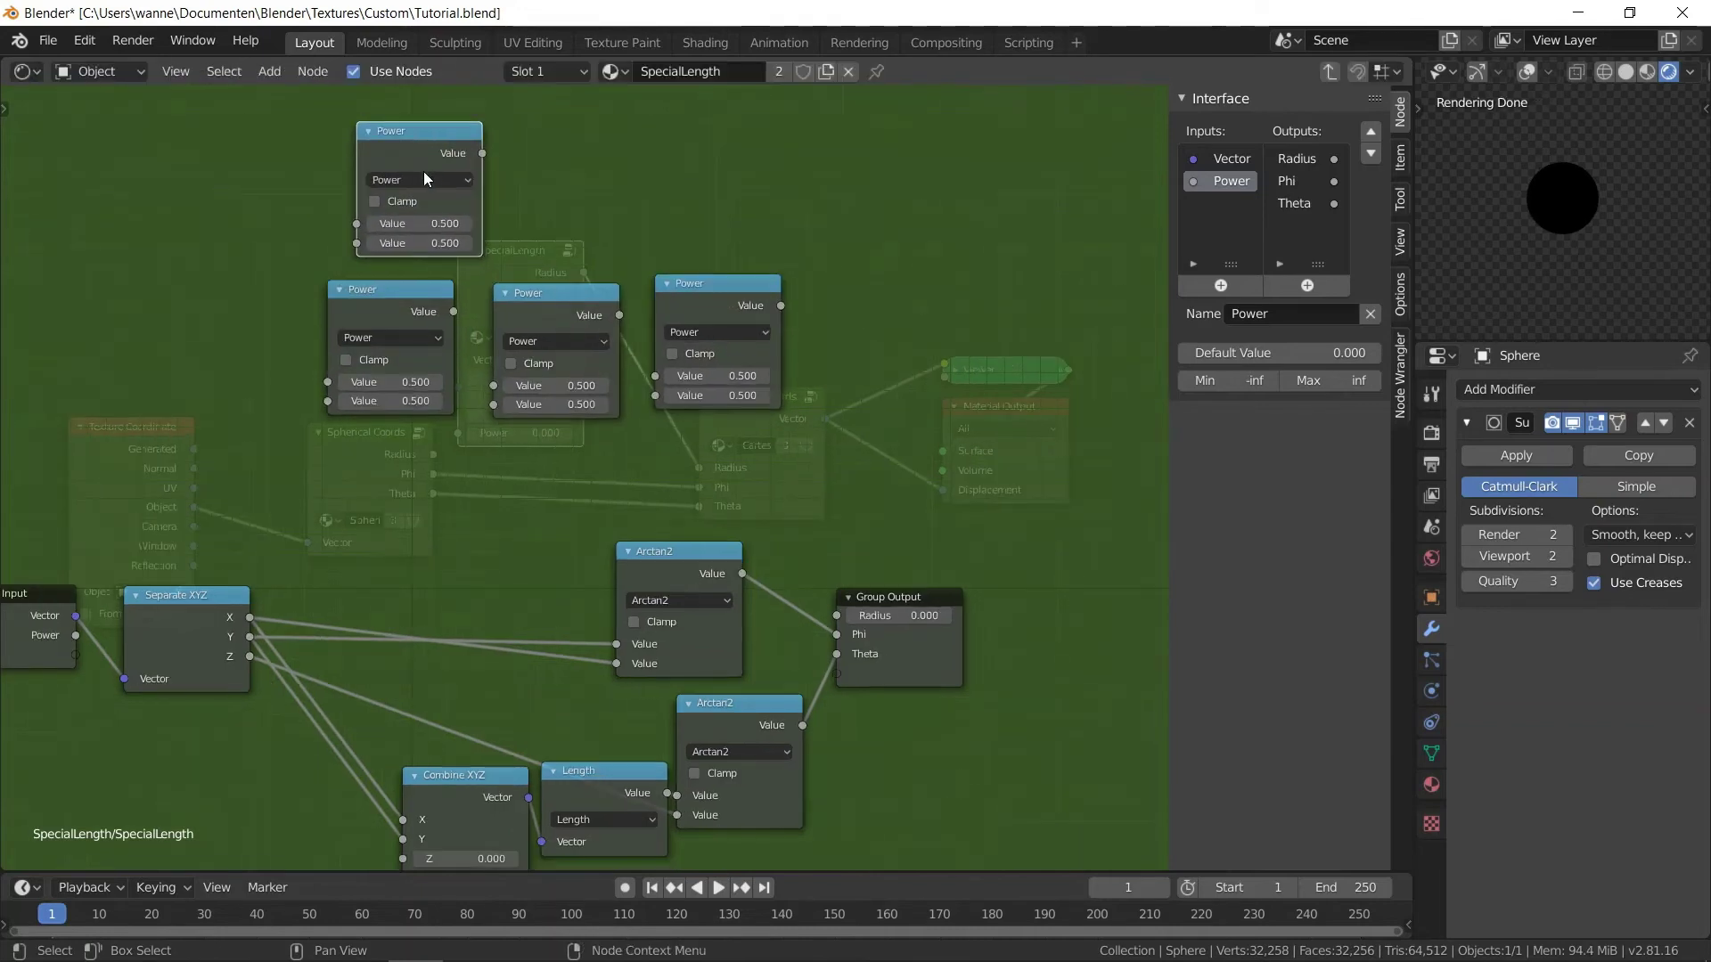
{"action": "left_click", "coordinate": [423, 173]}
{"action": "left_click", "coordinate": [413, 346]}
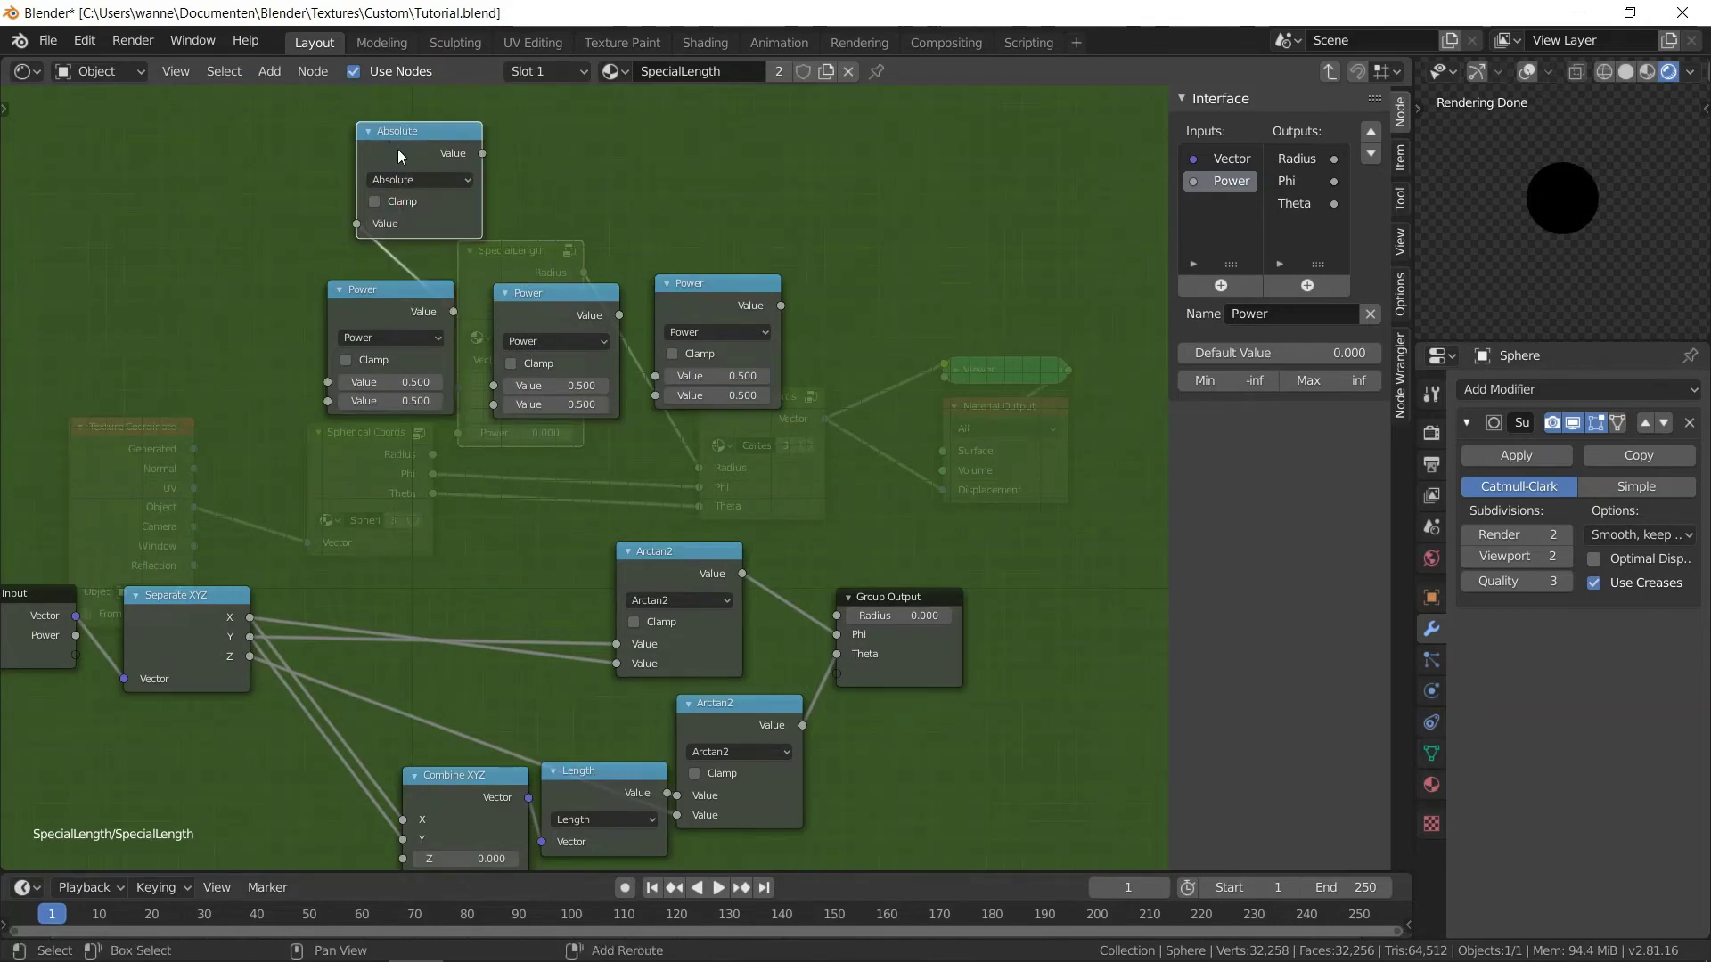
- Duplicate the Absolute node twice and feed the second and third Power nodes into the copies
{"action": "key", "text": "shift+d"}
{"action": "left_click", "coordinate": [559, 140]}
{"action": "key", "text": "shift+d"}
{"action": "left_click", "coordinate": [750, 155]}
{"action": "right_click_drag", "start_coordinate": [579, 294], "coordinate": [577, 181], "text": "alt"}
{"action": "right_click_drag", "start_coordinate": [697, 286], "coordinate": [759, 178], "text": "alt"}
- Link the X, Y and Z outputs of Separate XYZ to the first value of the three Power nodes, one each
{"action": "middle_click_drag", "start_coordinate": [850, 328], "coordinate": [900, 406]}
{"action": "right_click_drag", "start_coordinate": [296, 713], "coordinate": [406, 472], "text": "alt"}
{"action": "right_click_drag", "start_coordinate": [308, 704], "coordinate": [572, 483], "text": "alt"}
{"action": "right_click_drag", "start_coordinate": [303, 728], "coordinate": [640, 431], "text": "alt"}
{"action": "left_click", "coordinate": [547, 453]}
{"action": "left_click", "coordinate": [499, 463]}
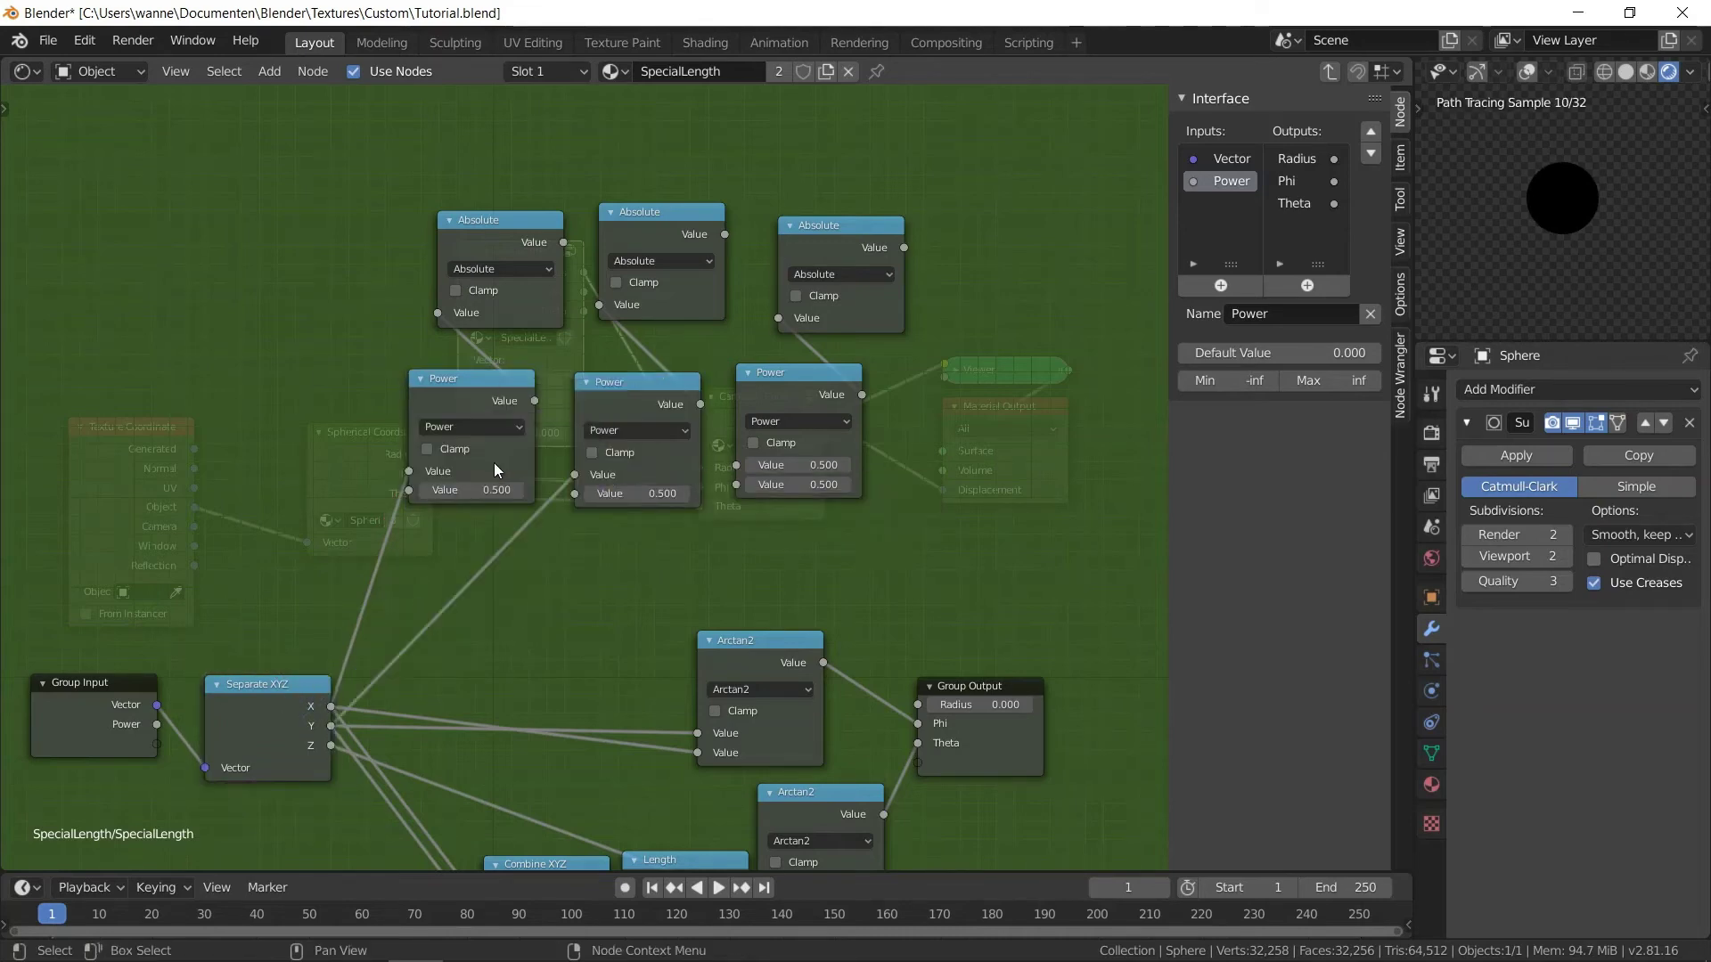
{"action": "right_click", "coordinate": [303, 731]}
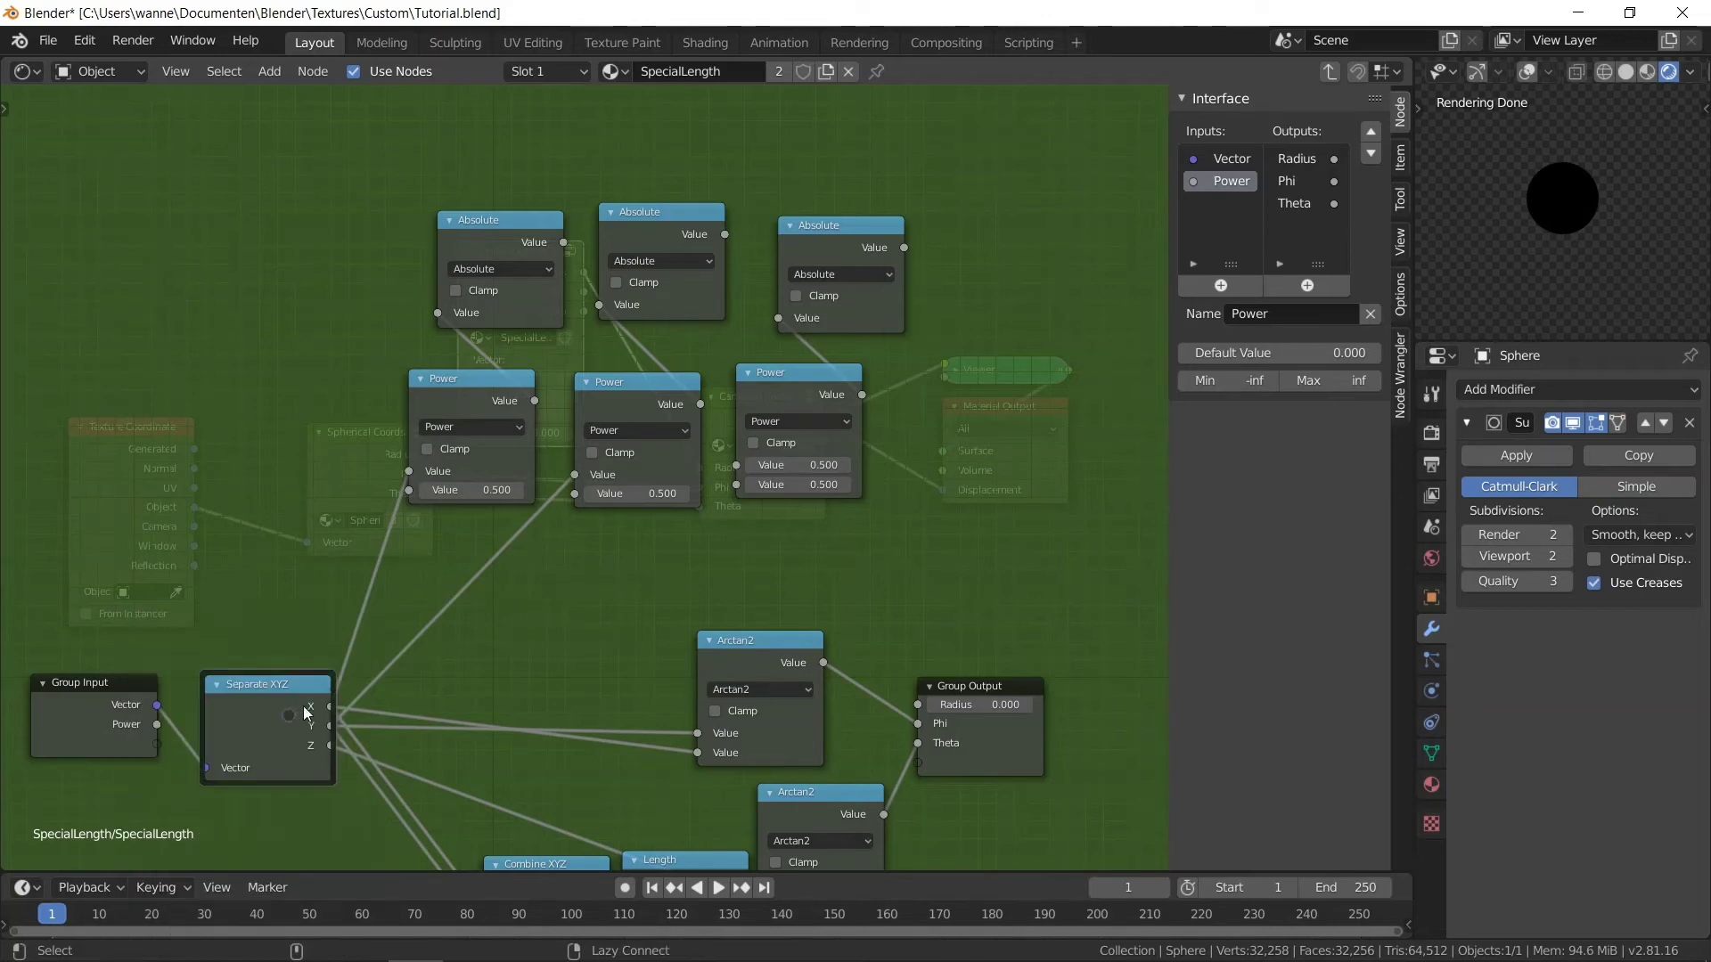
{"action": "right_click_drag", "start_coordinate": [285, 724], "coordinate": [798, 410], "text": "alt"}
{"action": "left_click", "coordinate": [715, 432]}
{"action": "left_click", "coordinate": [710, 439]}
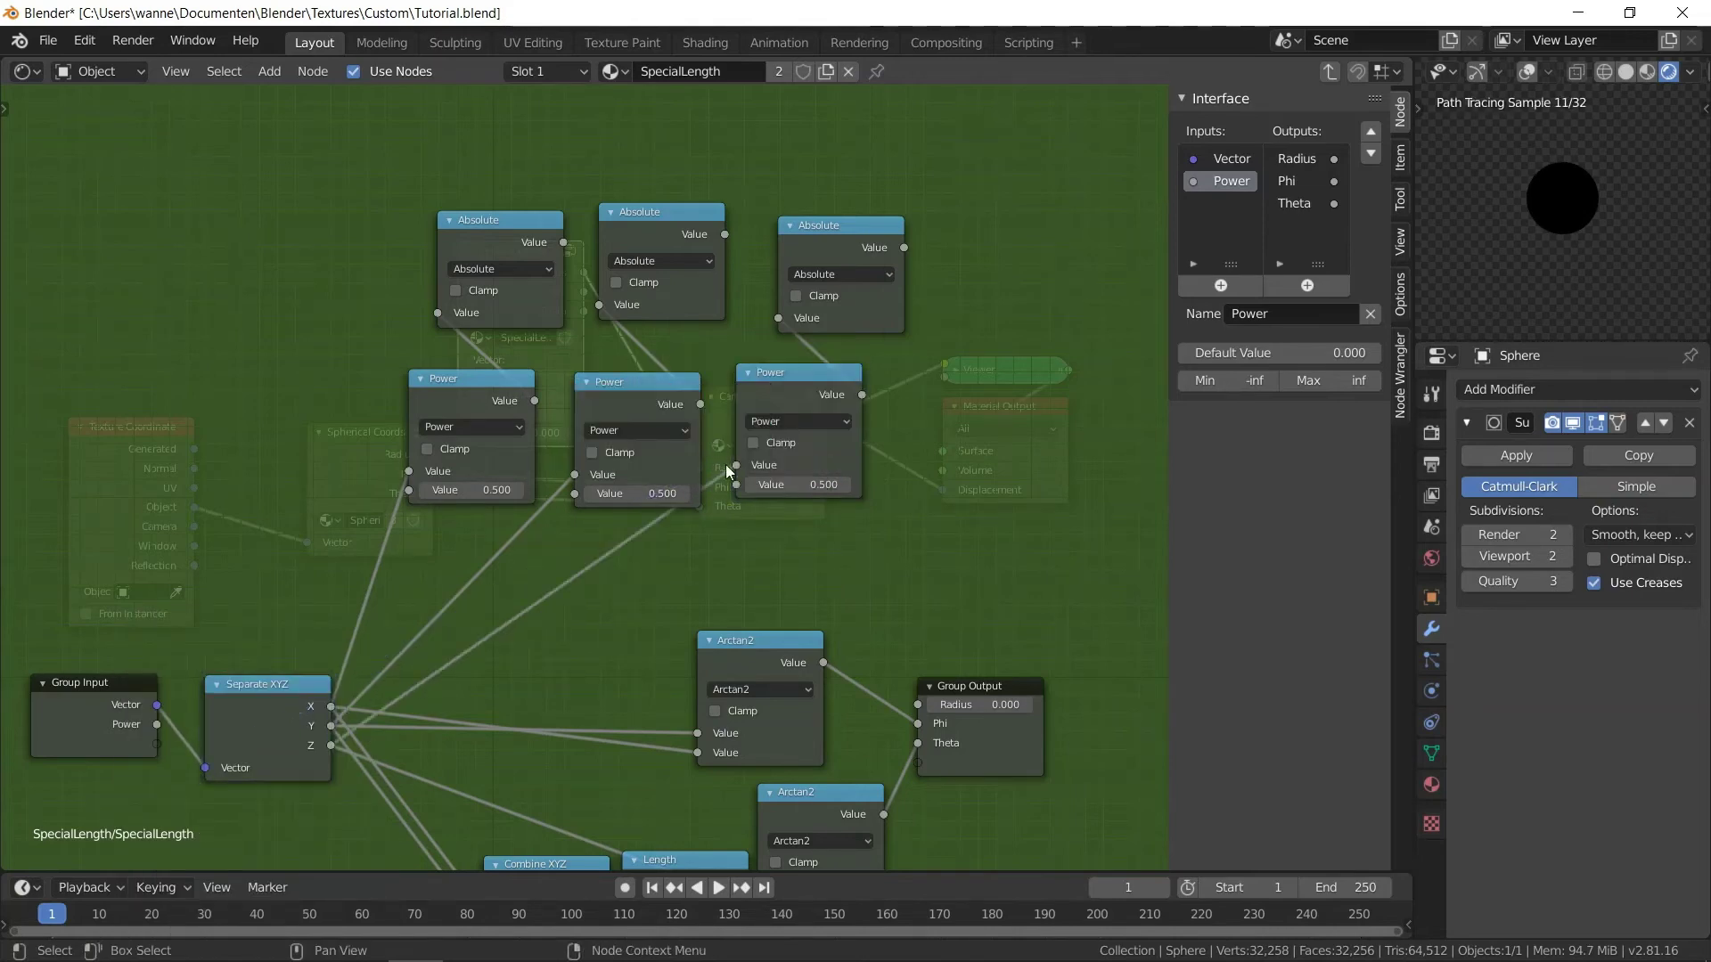
- Route the group's Power input through a reroute into the second value of all three Power nodes
{"action": "left_click_drag", "start_coordinate": [157, 725], "coordinate": [403, 486]}
{"action": "right_click_drag", "start_coordinate": [300, 616], "coordinate": [300, 615], "text": "shift"}
{"action": "right_click", "coordinate": [278, 599]}
{"action": "left_click_drag", "start_coordinate": [286, 599], "coordinate": [578, 494]}
{"action": "right_click_drag", "start_coordinate": [297, 592], "coordinate": [831, 437], "text": "alt"}
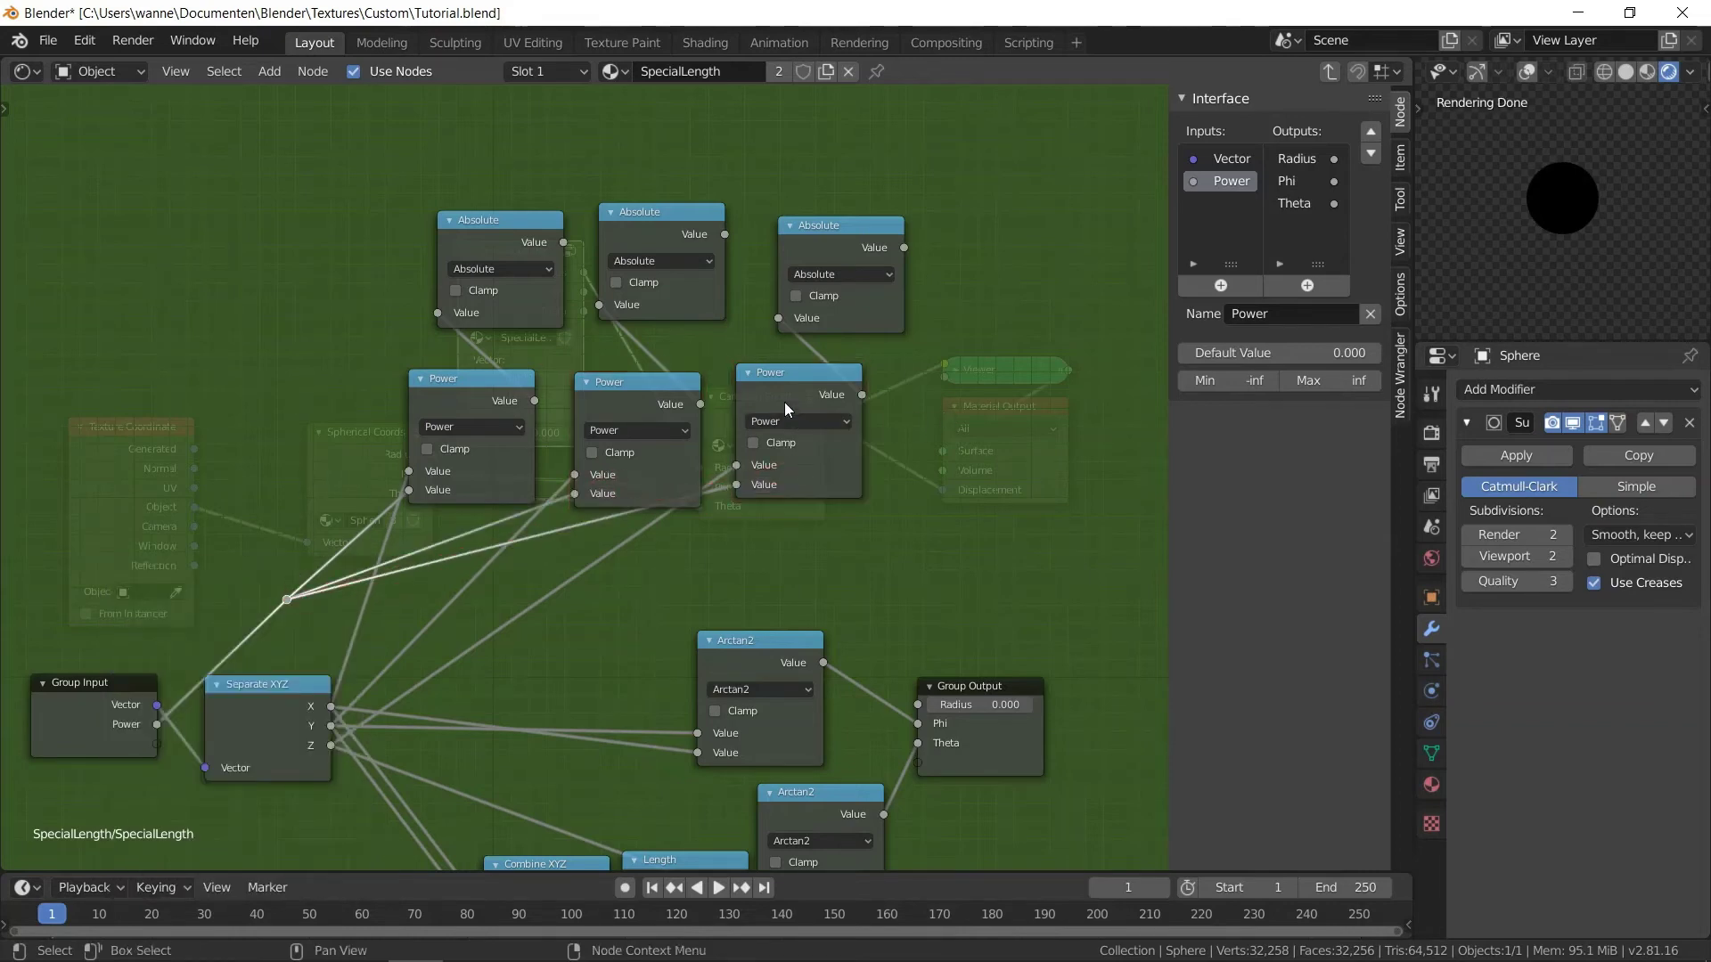
- Duplicate a Power node beside the row as a Divide node with first value 1, dividing by the rerouted Power input
{"action": "key", "text": "shift+d"}
{"action": "left_click", "coordinate": [979, 386]}
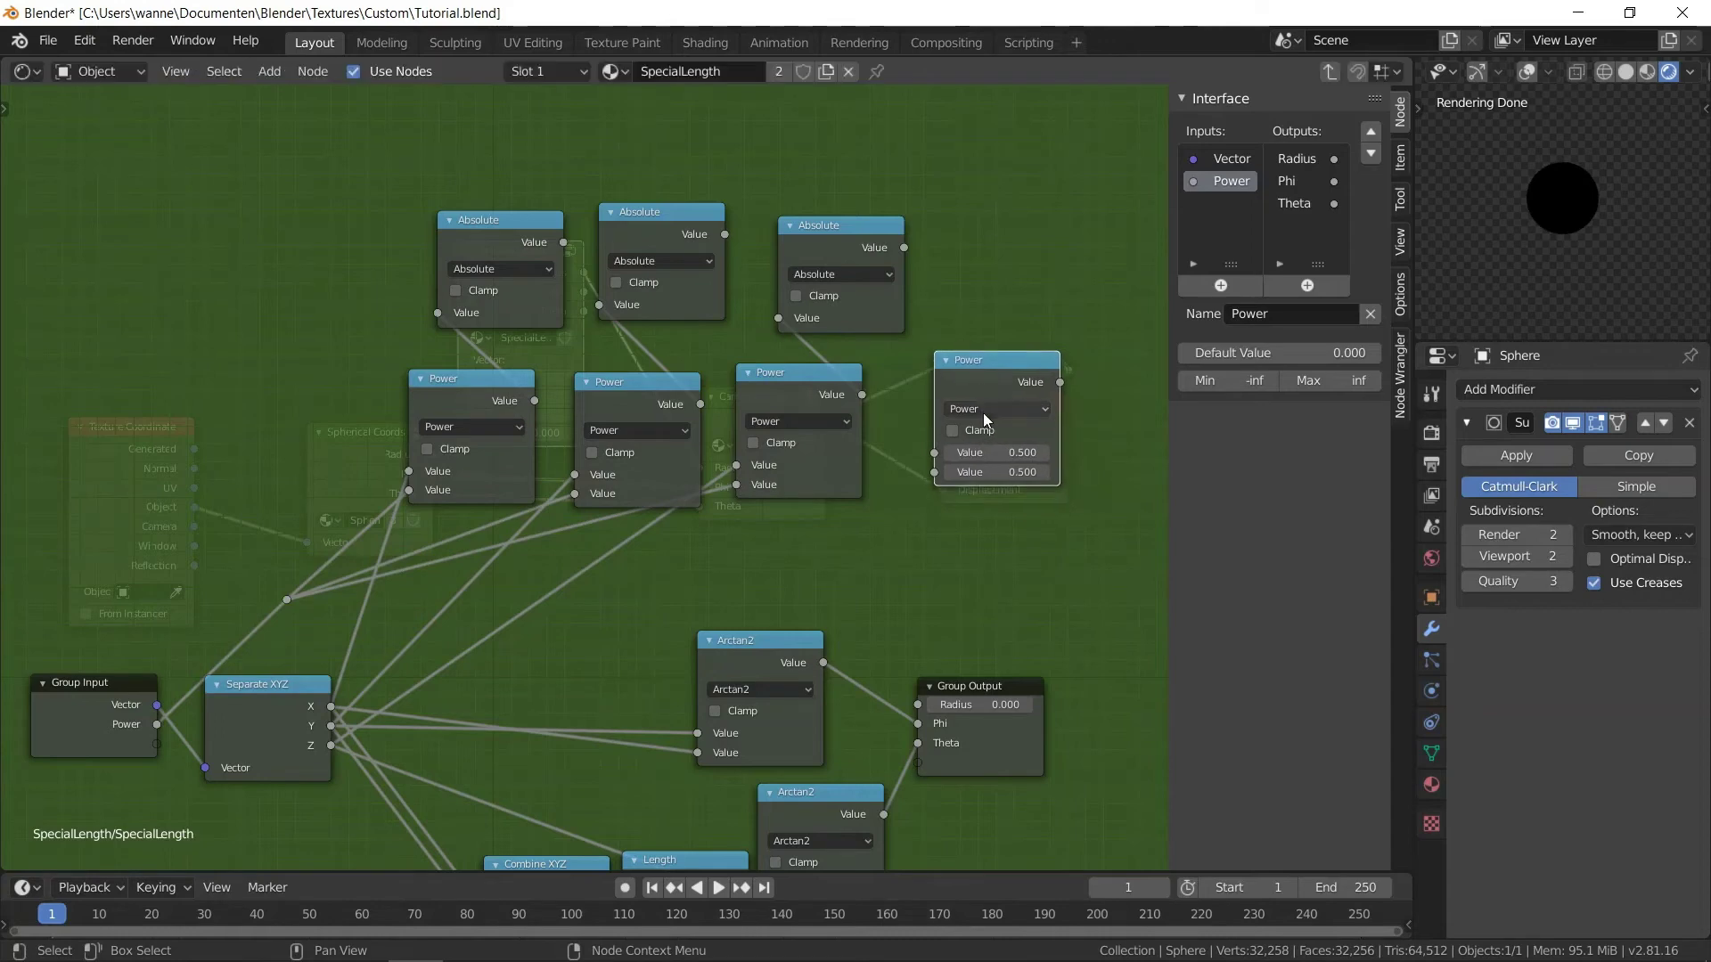
{"action": "left_click", "coordinate": [987, 411]}
{"action": "left_click", "coordinate": [971, 463]}
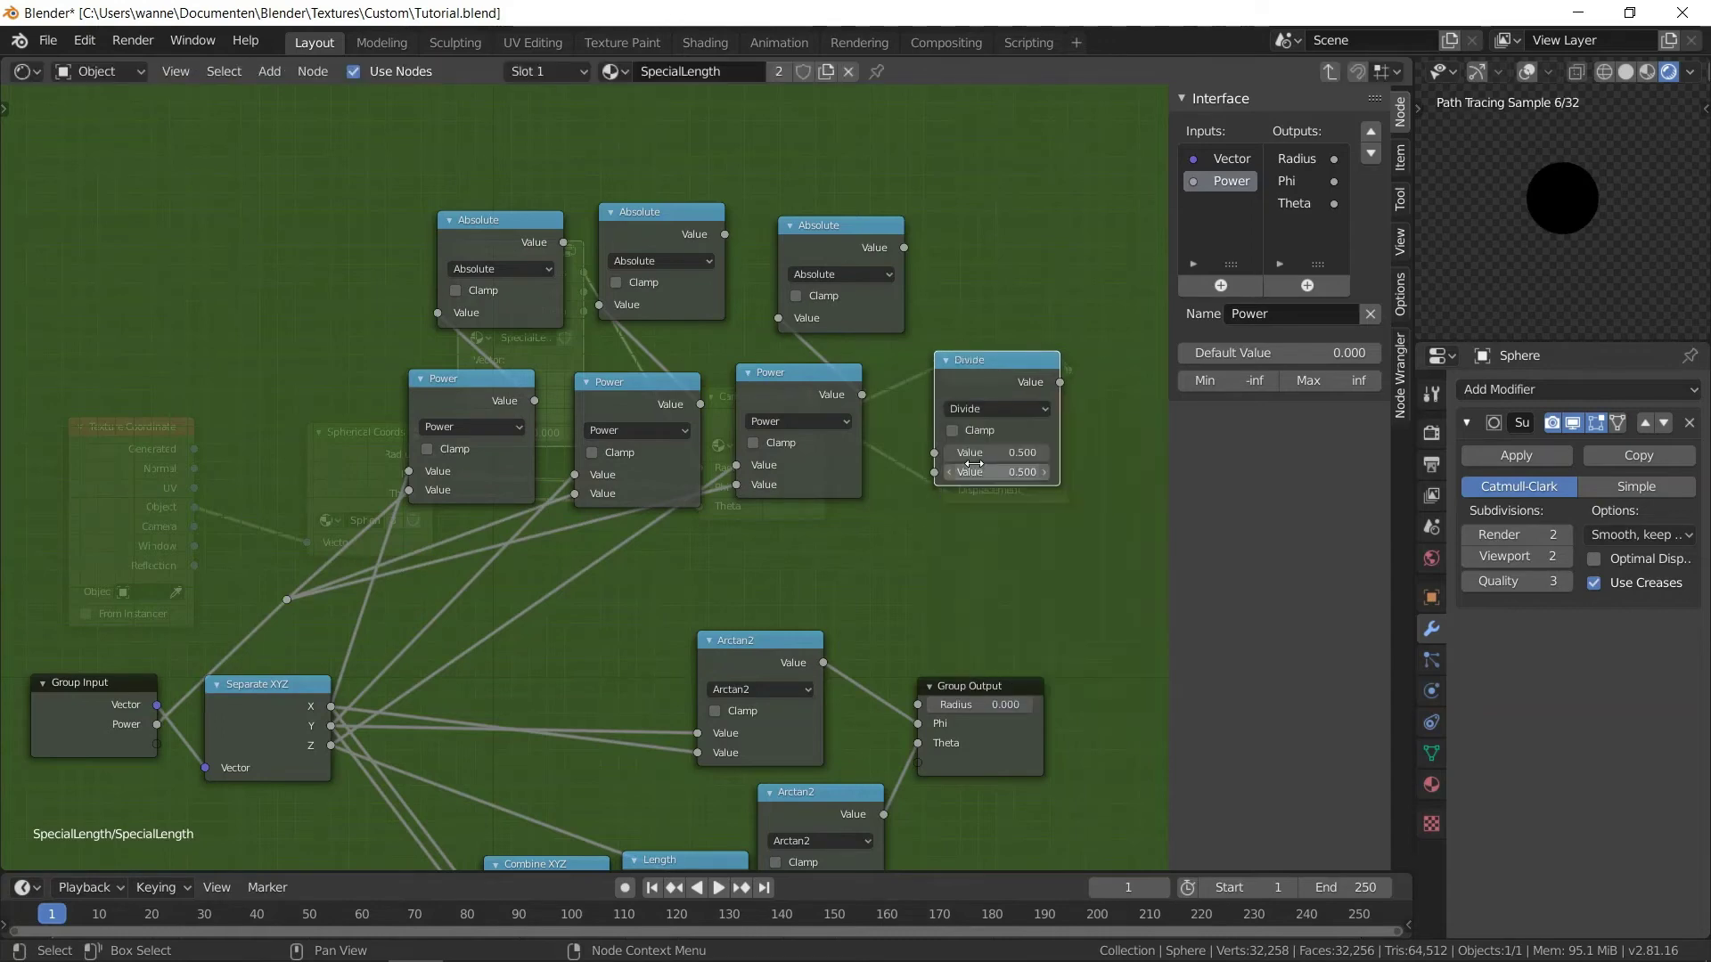
{"action": "double_click", "coordinate": [979, 455]}
{"action": "type", "text": "1"}
{"action": "key", "text": "Return"}
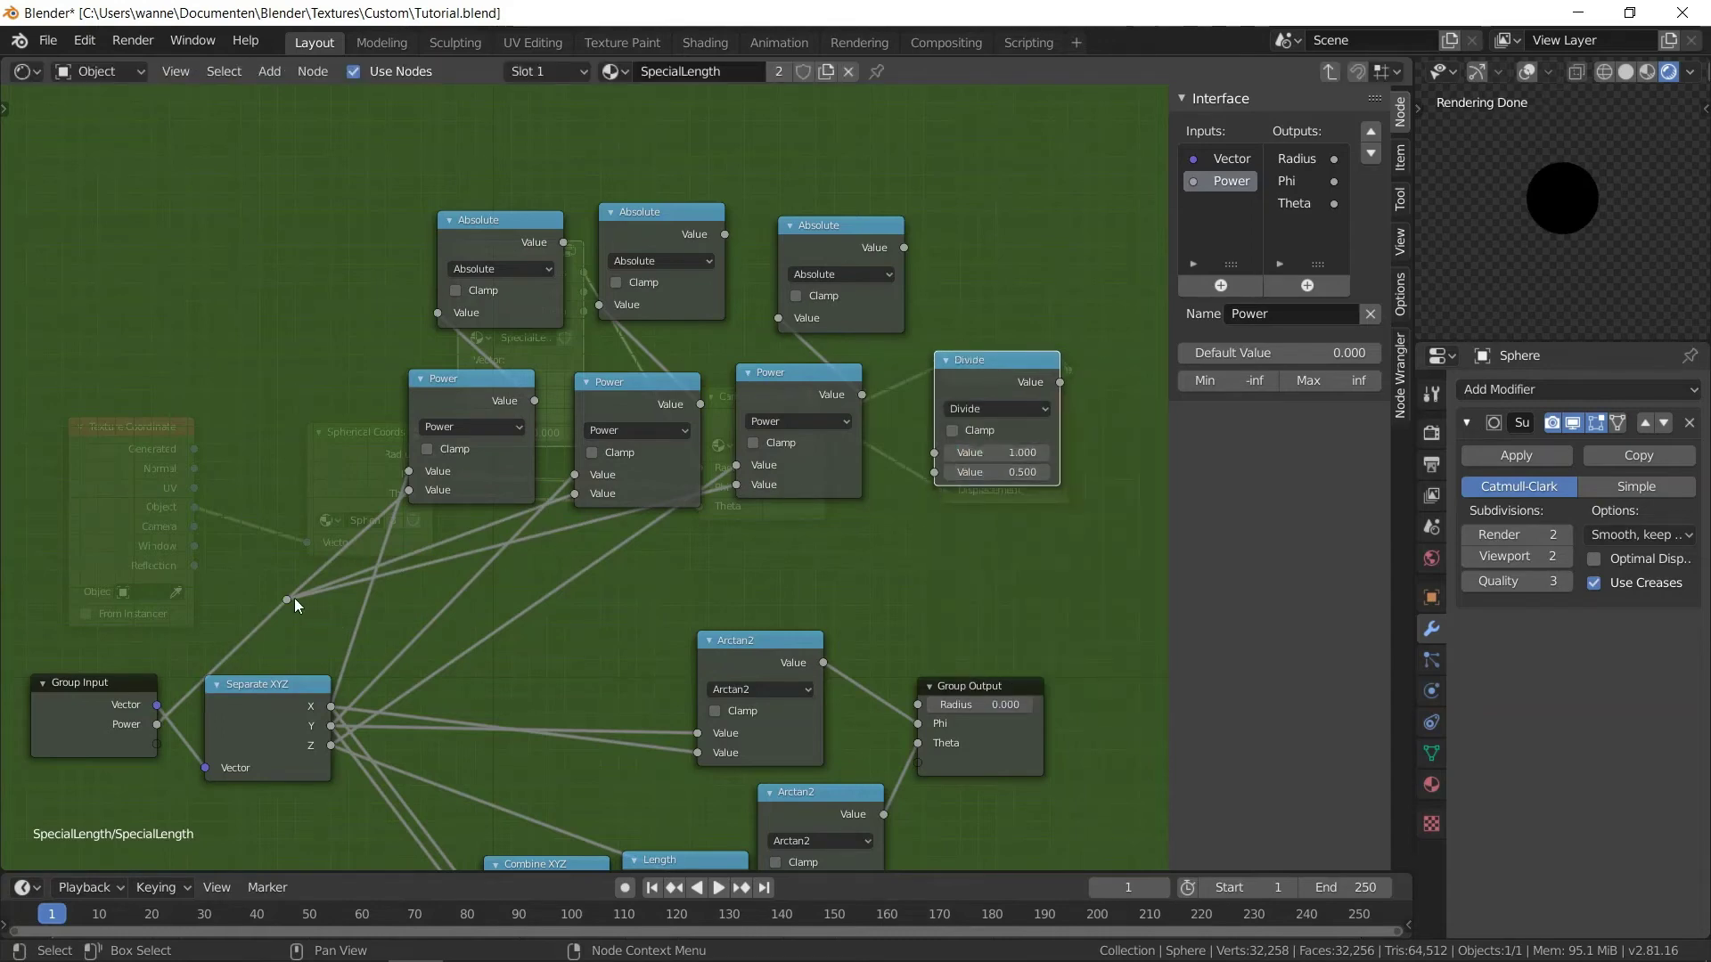
{"action": "left_click_drag", "start_coordinate": [287, 599], "coordinate": [935, 473]}
- Duplicate the Divide node, set the copy to Power, and link the Divide output to its second value
{"action": "middle_click_drag", "start_coordinate": [1042, 432], "coordinate": [633, 537]}
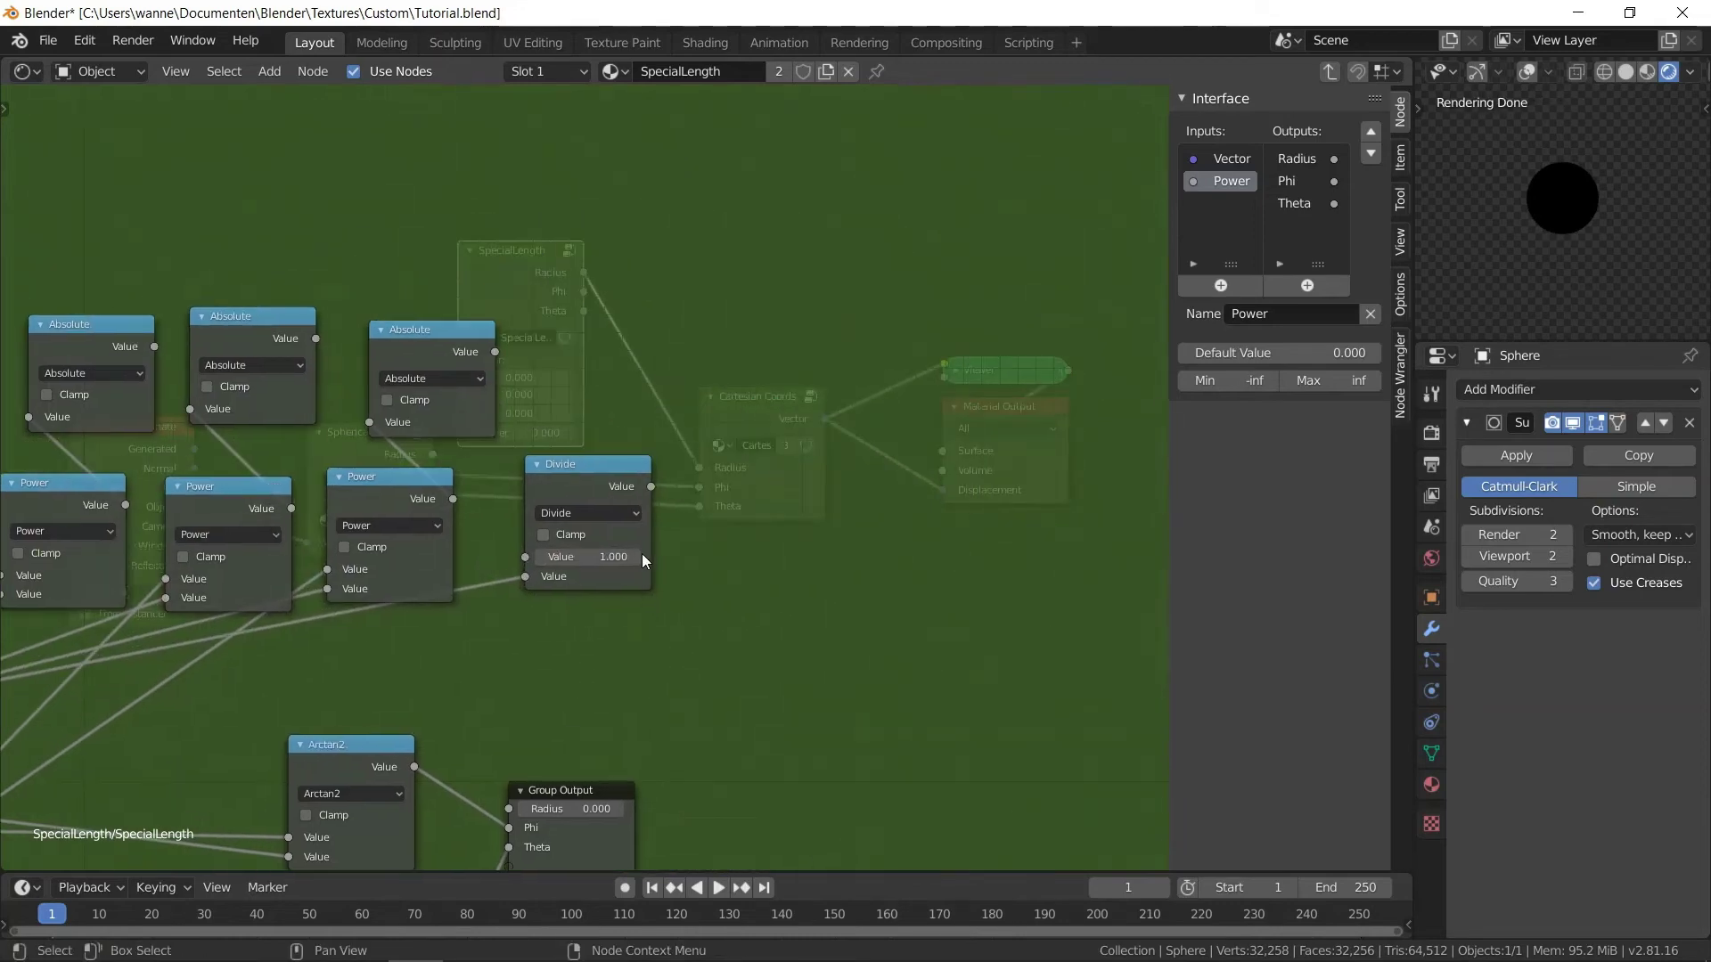
{"action": "key", "text": "shift+d"}
{"action": "left_click", "coordinate": [759, 463]}
{"action": "left_click", "coordinate": [757, 493]}
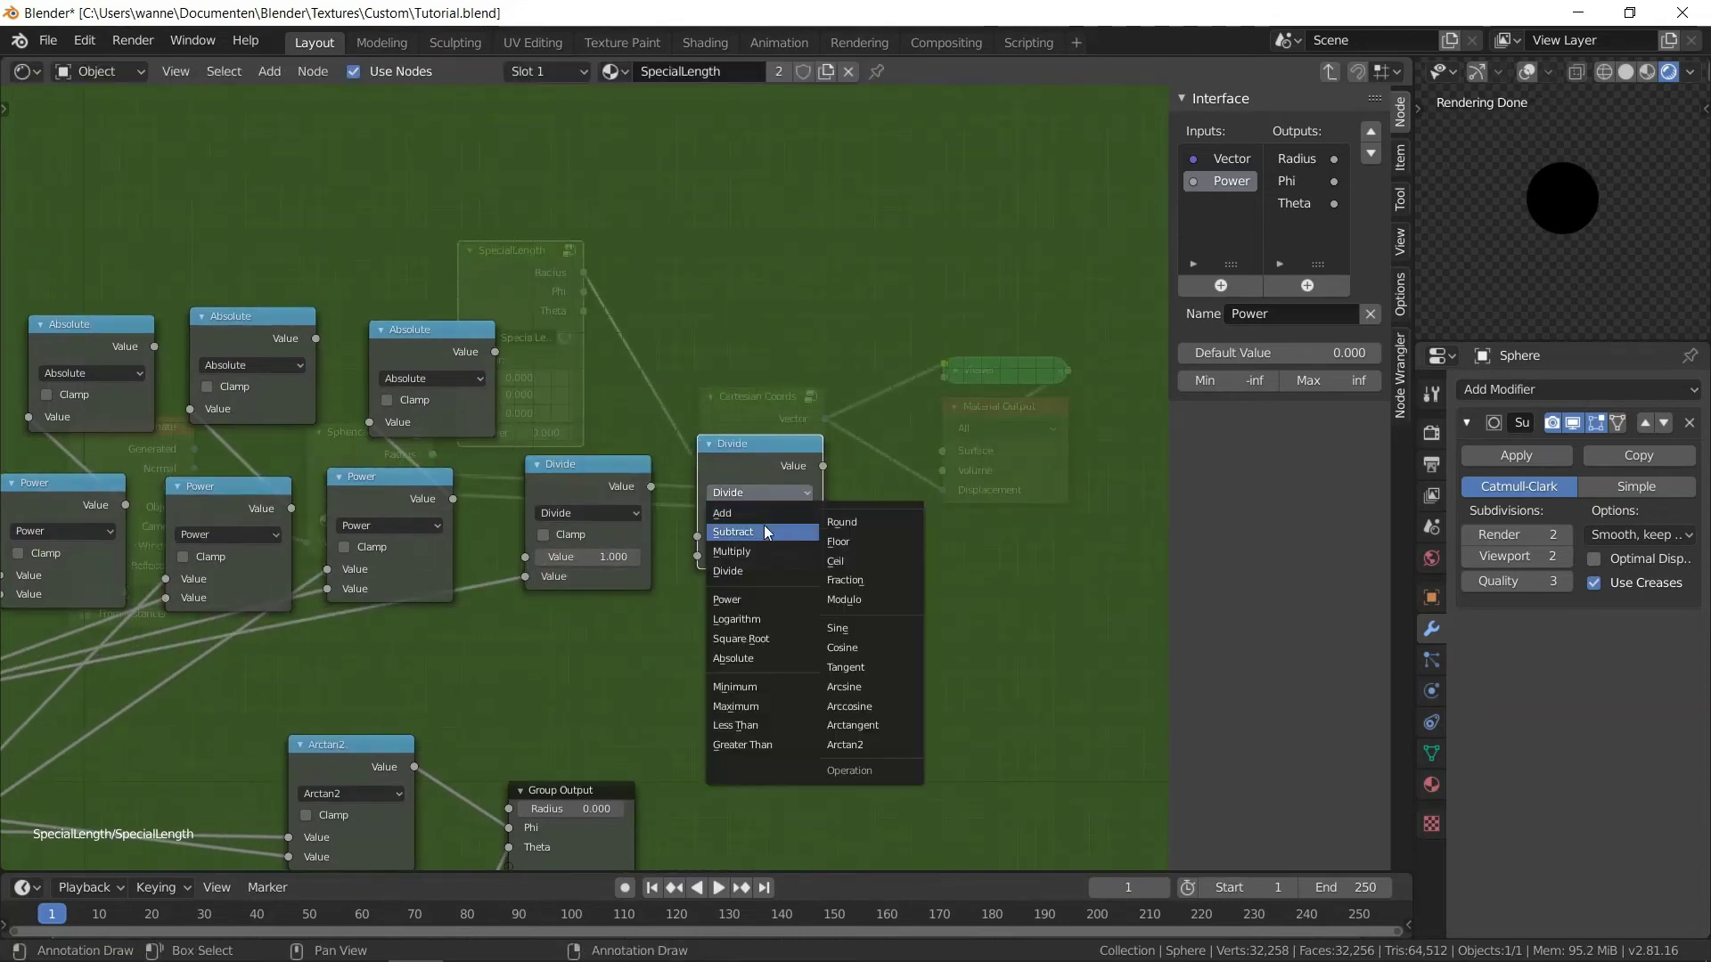
{"action": "left_click", "coordinate": [753, 595]}
{"action": "left_click_drag", "start_coordinate": [762, 448], "coordinate": [796, 447]}
{"action": "right_click_drag", "start_coordinate": [654, 489], "coordinate": [675, 496], "text": "alt"}
{"action": "left_click_drag", "start_coordinate": [675, 495], "coordinate": [732, 556]}
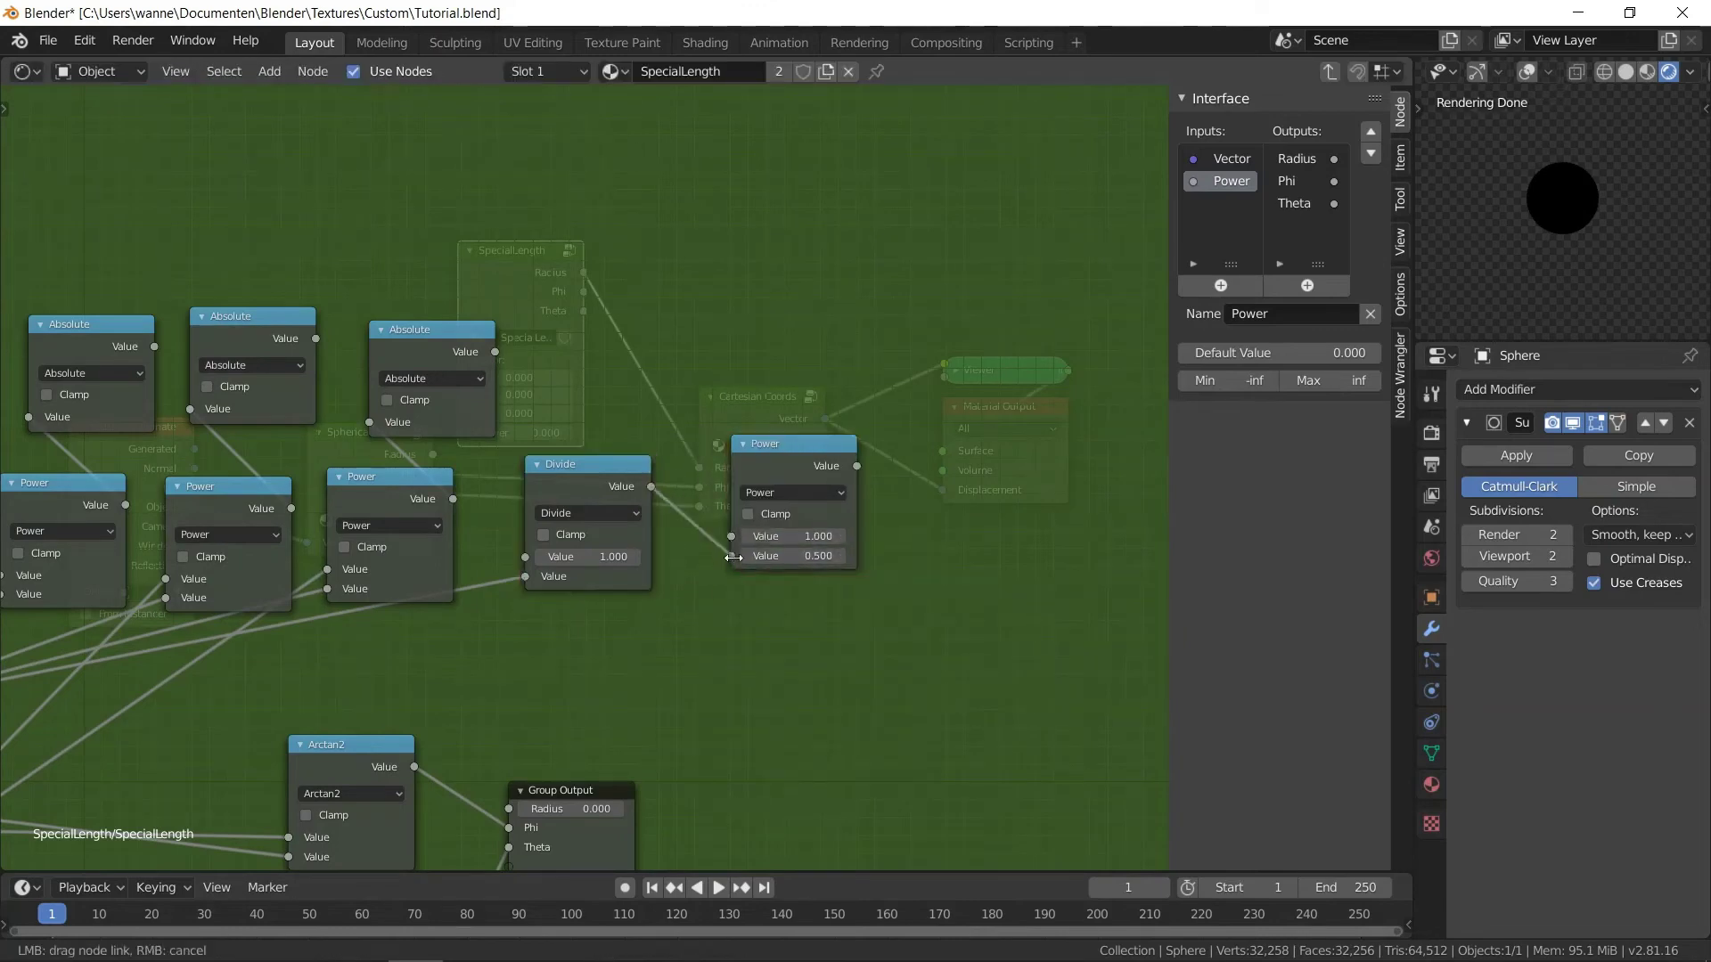
{"action": "left_click_drag", "start_coordinate": [760, 448], "coordinate": [746, 296]}
{"action": "middle_click_drag", "start_coordinate": [376, 259], "coordinate": [585, 390]}
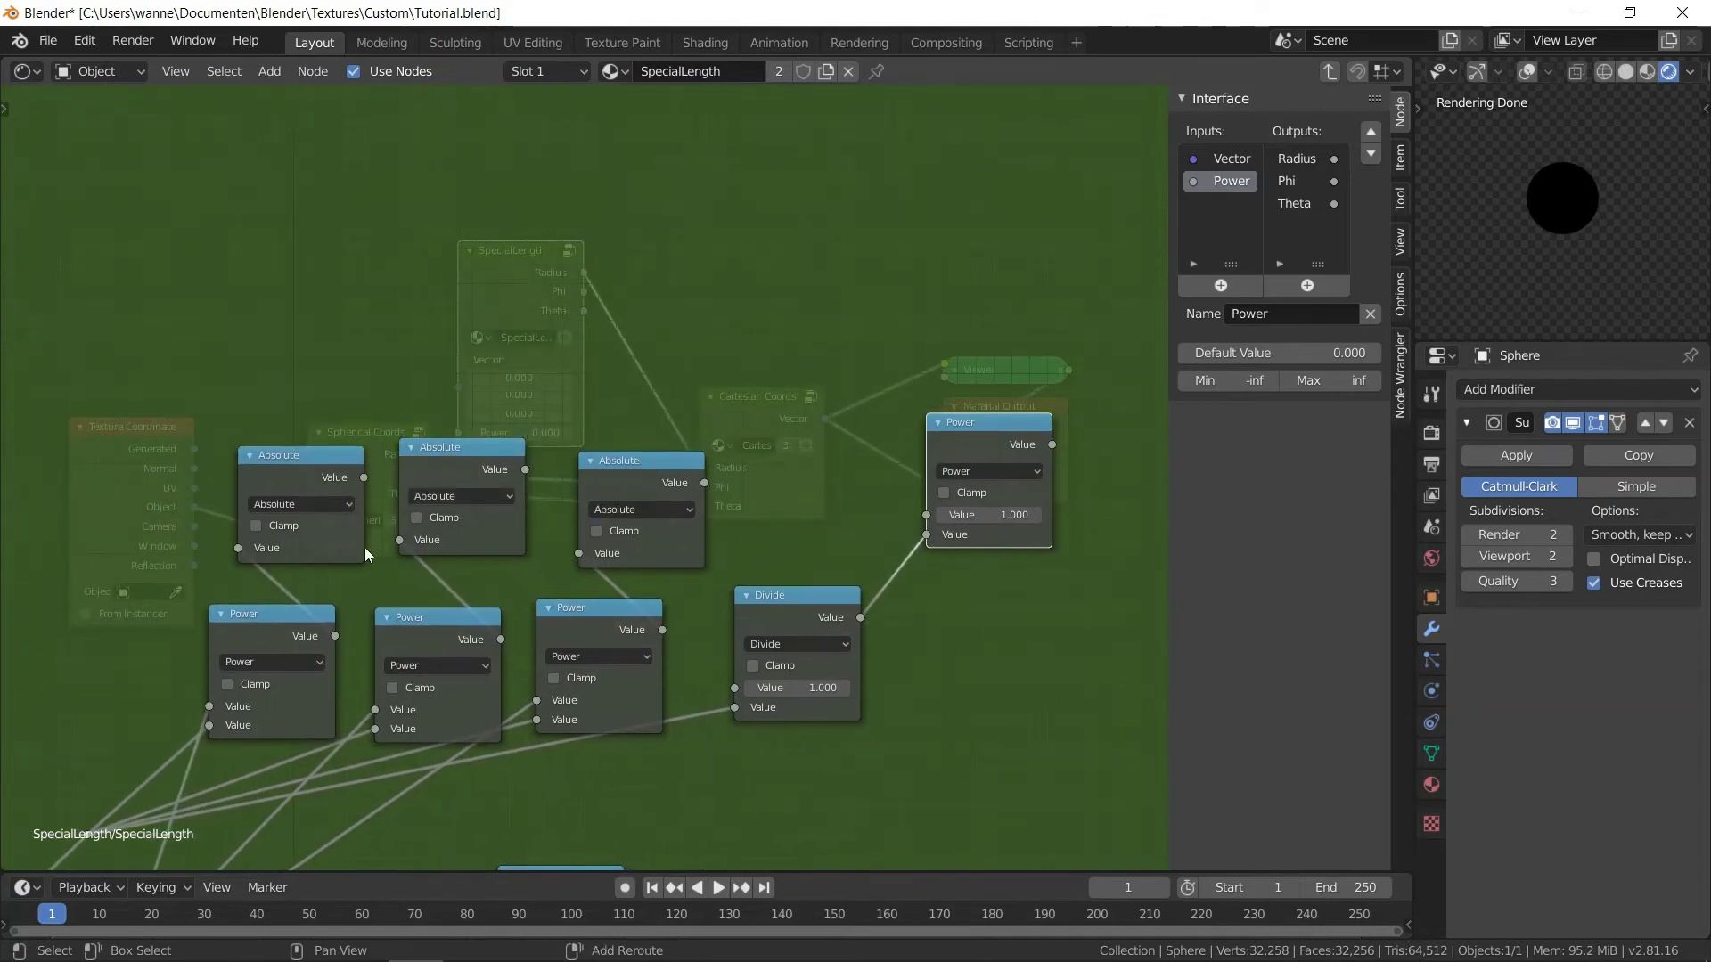
{"action": "right_click_drag", "start_coordinate": [332, 478], "coordinate": [441, 461], "text": "alt"}
{"action": "right_click_drag", "start_coordinate": [411, 361], "coordinate": [397, 351], "text": "alt+shift"}
{"action": "left_click", "coordinate": [344, 399]}
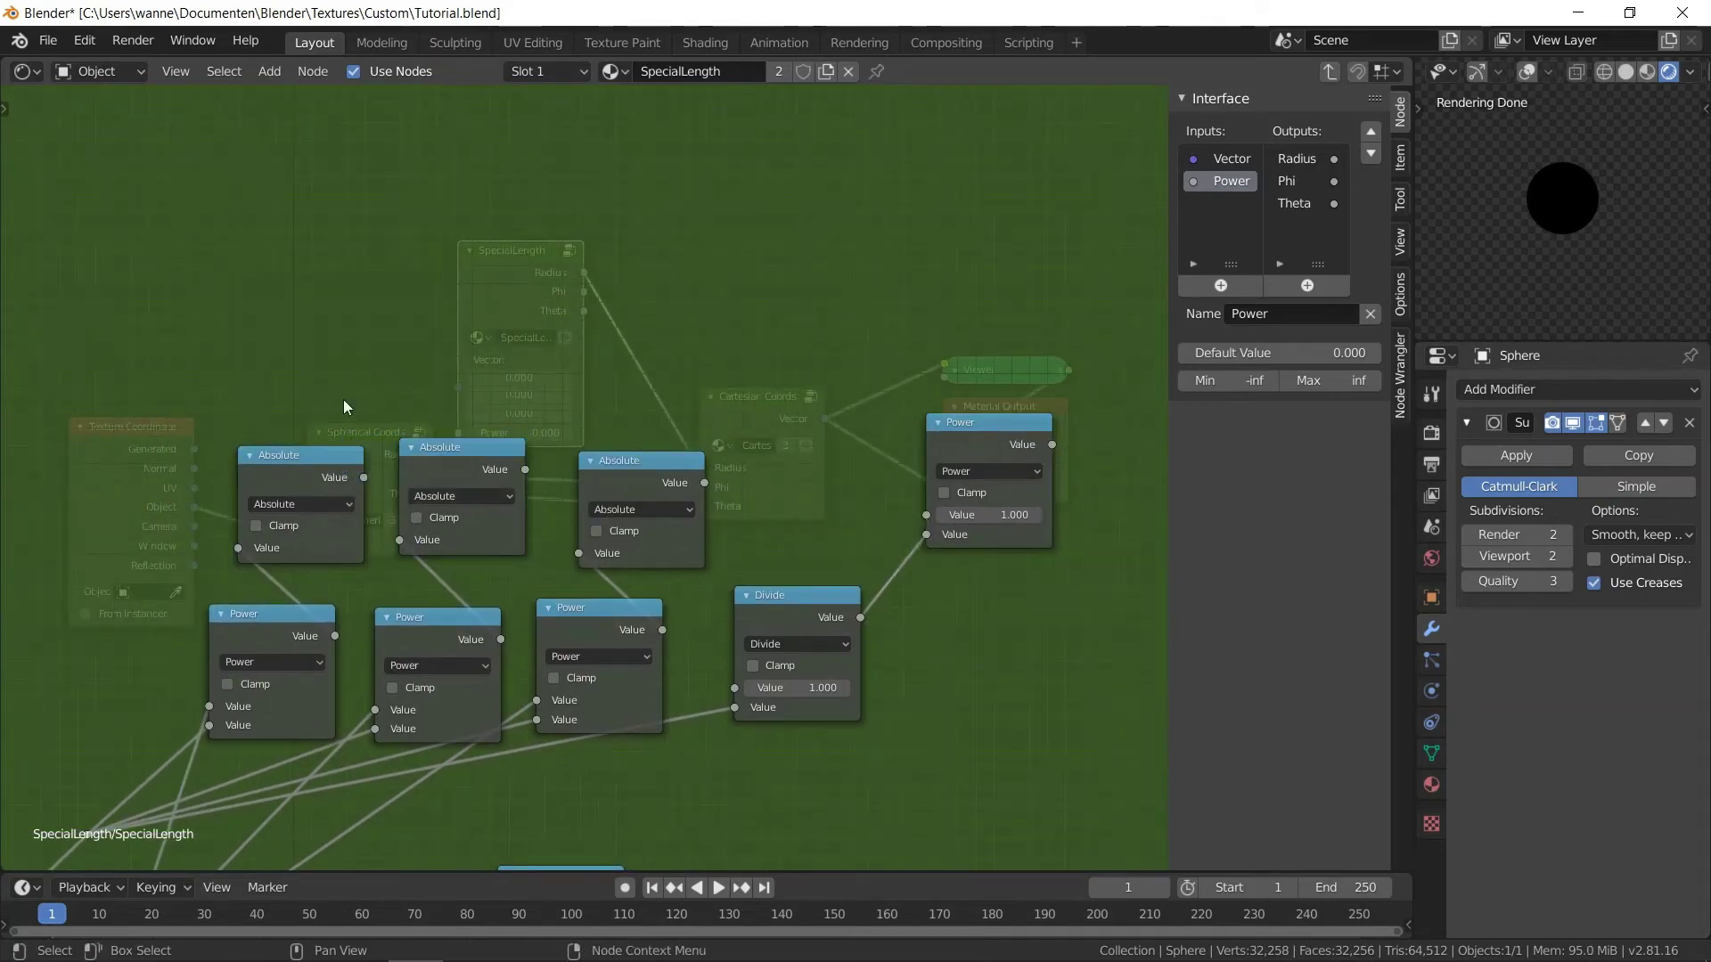
{"action": "left_click", "coordinate": [326, 467]}
{"action": "left_click", "coordinate": [440, 464]}
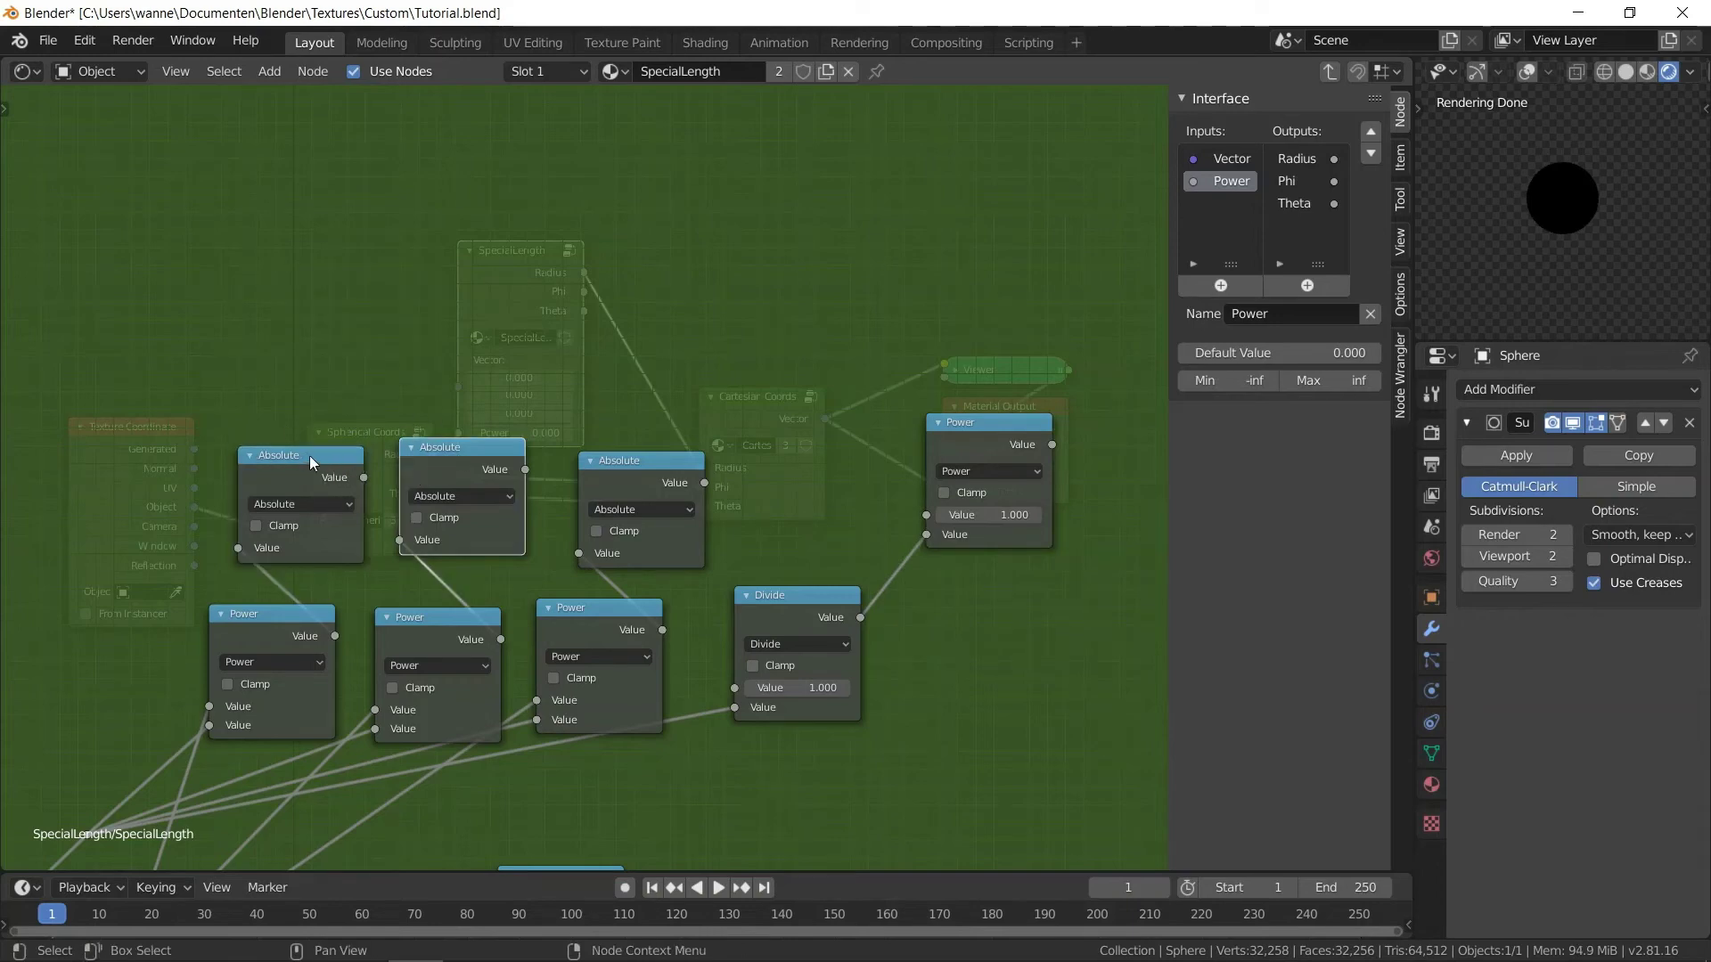
- Insert a Math node set to Add above the Absolute nodes and feed it the first two Absolute outputs
{"action": "key", "text": "shift+a"}
{"action": "mouse_move", "coordinate": [428, 324]}
{"action": "left_click", "coordinate": [534, 489]}
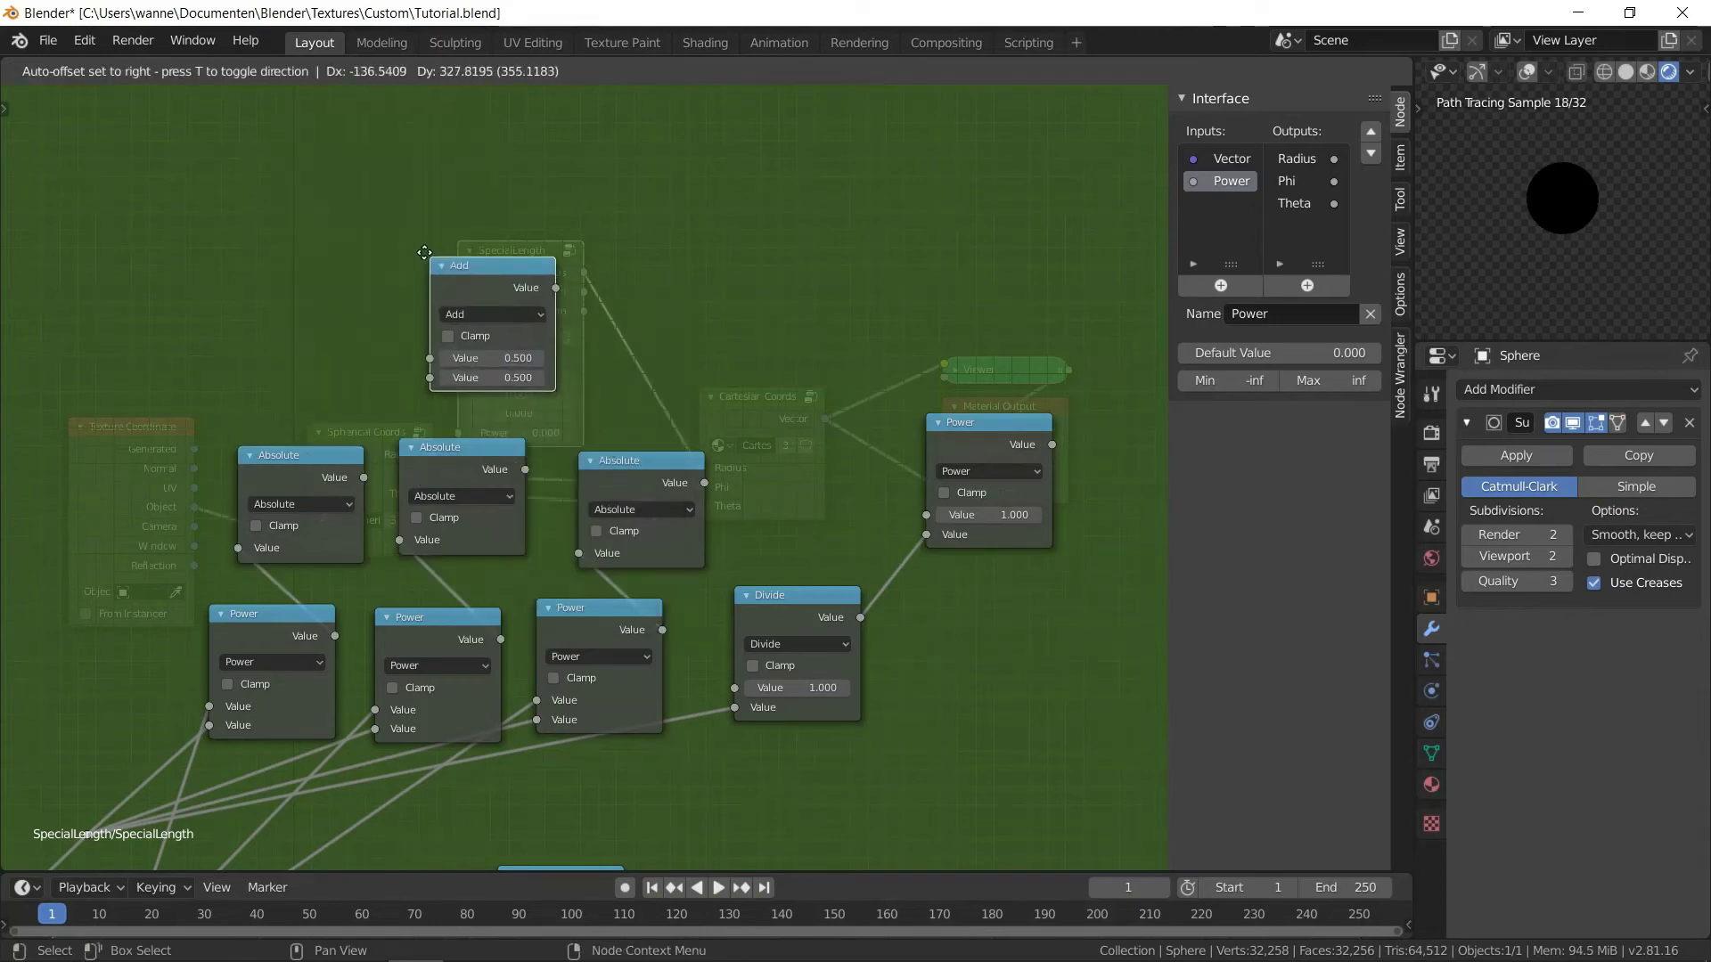
{"action": "left_click", "coordinate": [424, 253]}
{"action": "right_click_drag", "start_coordinate": [343, 463], "coordinate": [472, 316], "text": "alt"}
{"action": "right_click_drag", "start_coordinate": [436, 499], "coordinate": [708, 285], "text": "alt"}
- Duplicate the Add node to include the third Absolute output, and feed the sum into the final Power node's first value
{"action": "key", "text": "shift+d"}
{"action": "left_click", "coordinate": [763, 275]}
{"action": "right_click_drag", "start_coordinate": [622, 462], "coordinate": [989, 486], "text": "alt"}
{"action": "scroll", "coordinate": [1073, 586], "scroll_direction": "down", "scroll_amount": 1}
{"action": "middle_click_drag", "start_coordinate": [1075, 588], "coordinate": [1024, 414]}
{"action": "scroll", "coordinate": [880, 481], "scroll_direction": "down", "scroll_amount": 2}
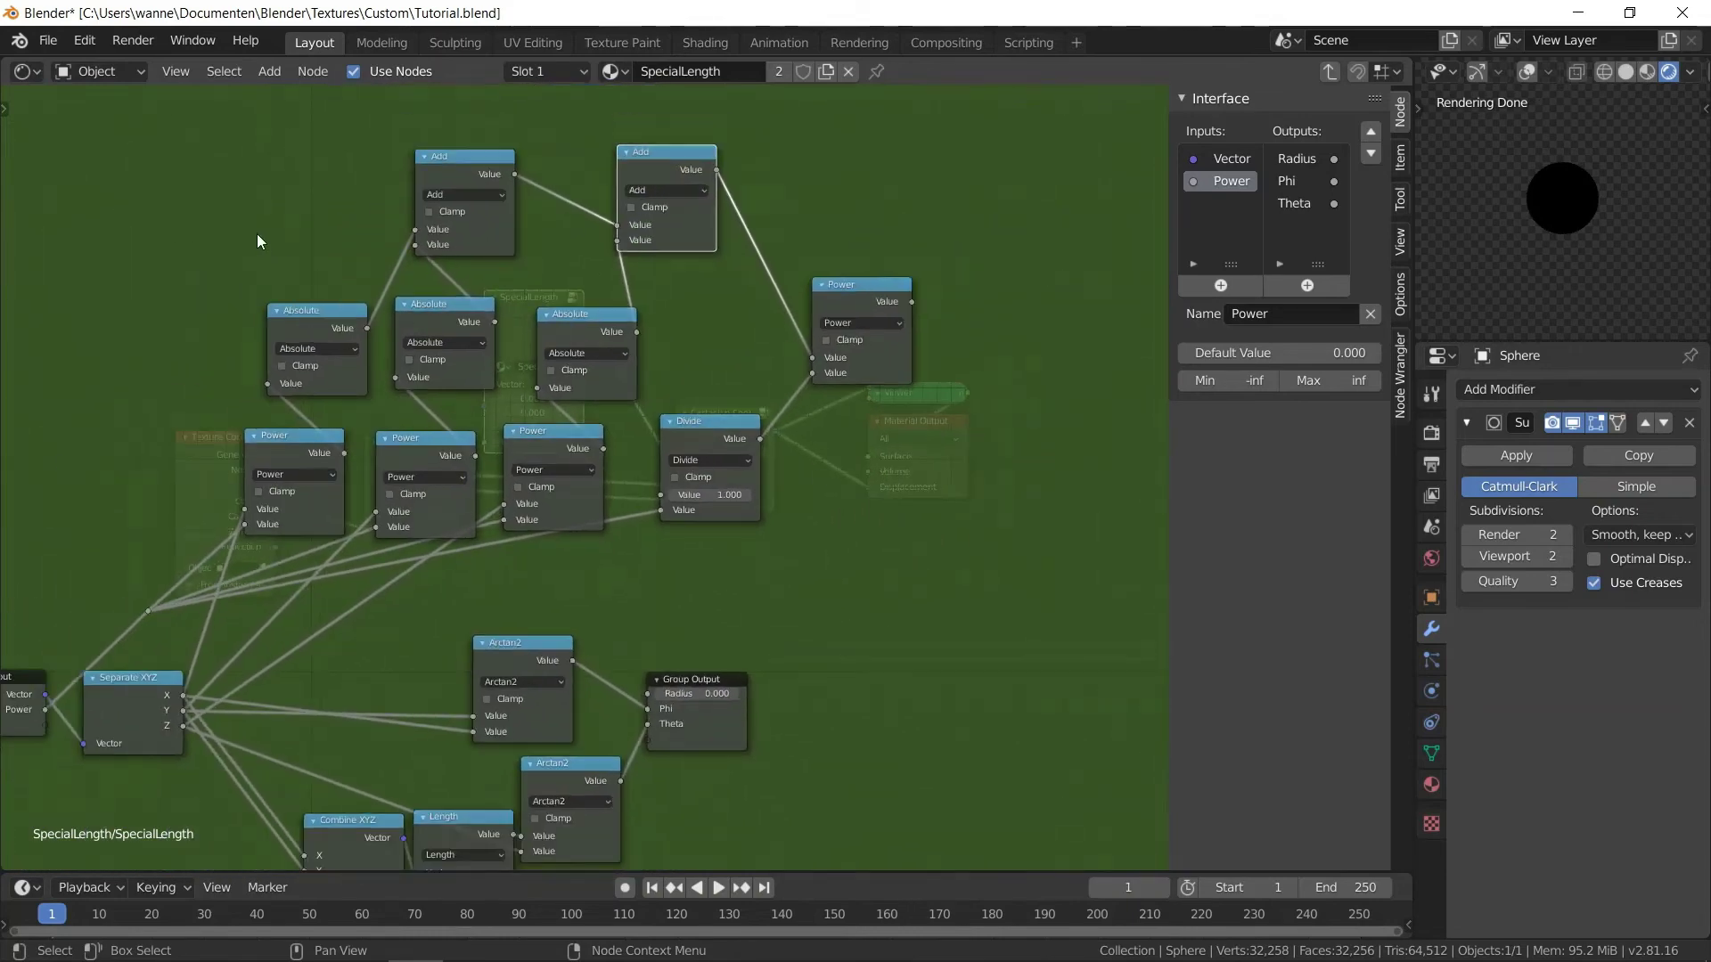
- Group the Power, Absolute, Add and Divide nodes with their reroute into a nested node group
{"action": "key", "text": "b"}
{"action": "mouse_move", "coordinate": [190, 151]}
{"action": "left_mouse_down"}
{"action": "mouse_move", "coordinate": [963, 579]}
{"action": "mouse_move", "coordinate": [975, 565]}
{"action": "left_mouse_up"}
{"action": "key", "text": "c"}
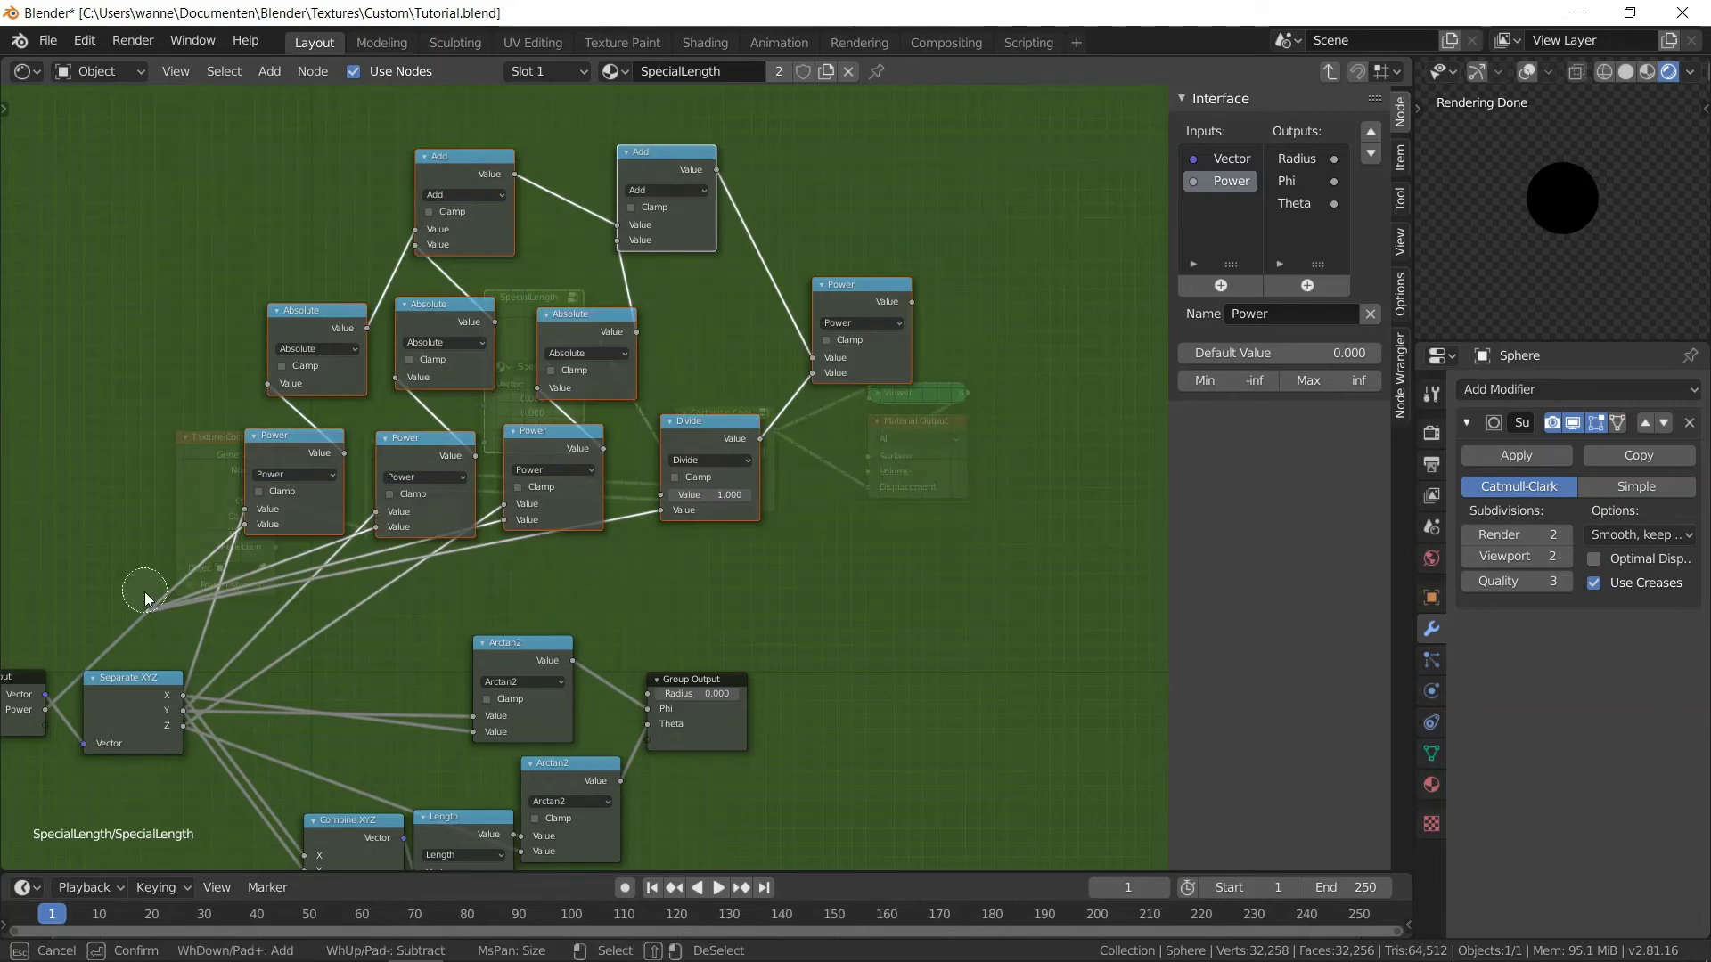
{"action": "left_click", "coordinate": [148, 602]}
{"action": "key", "text": "Escape"}
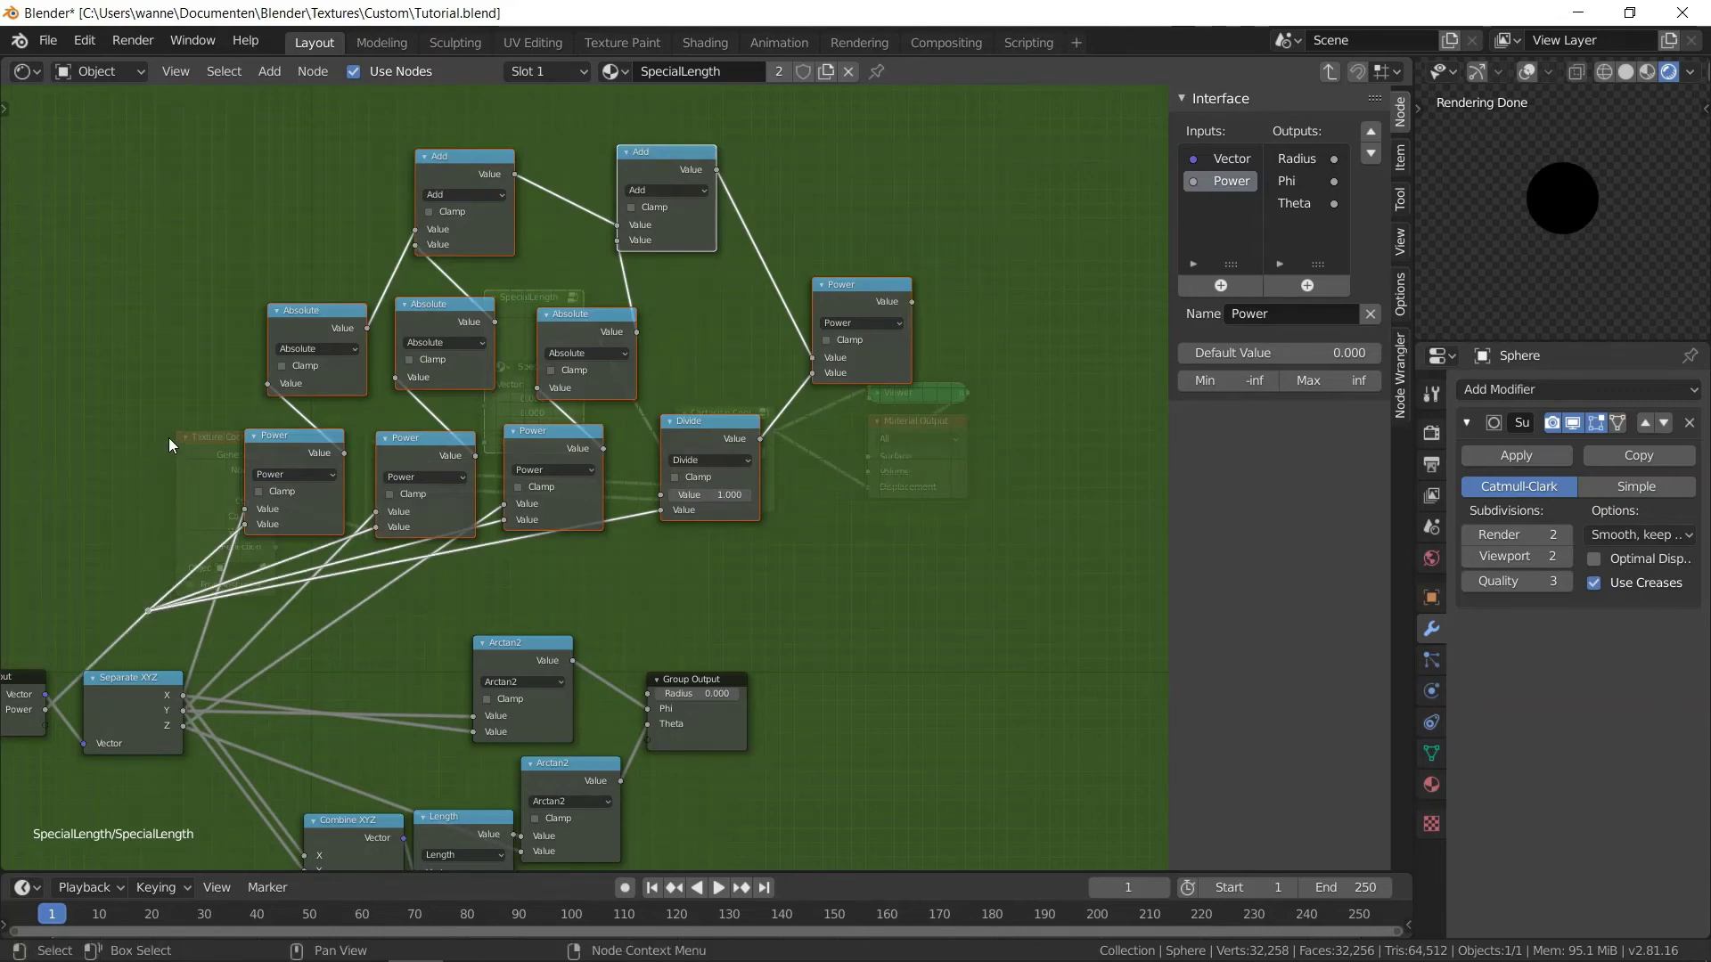
{"action": "key", "text": "ctrl+g"}
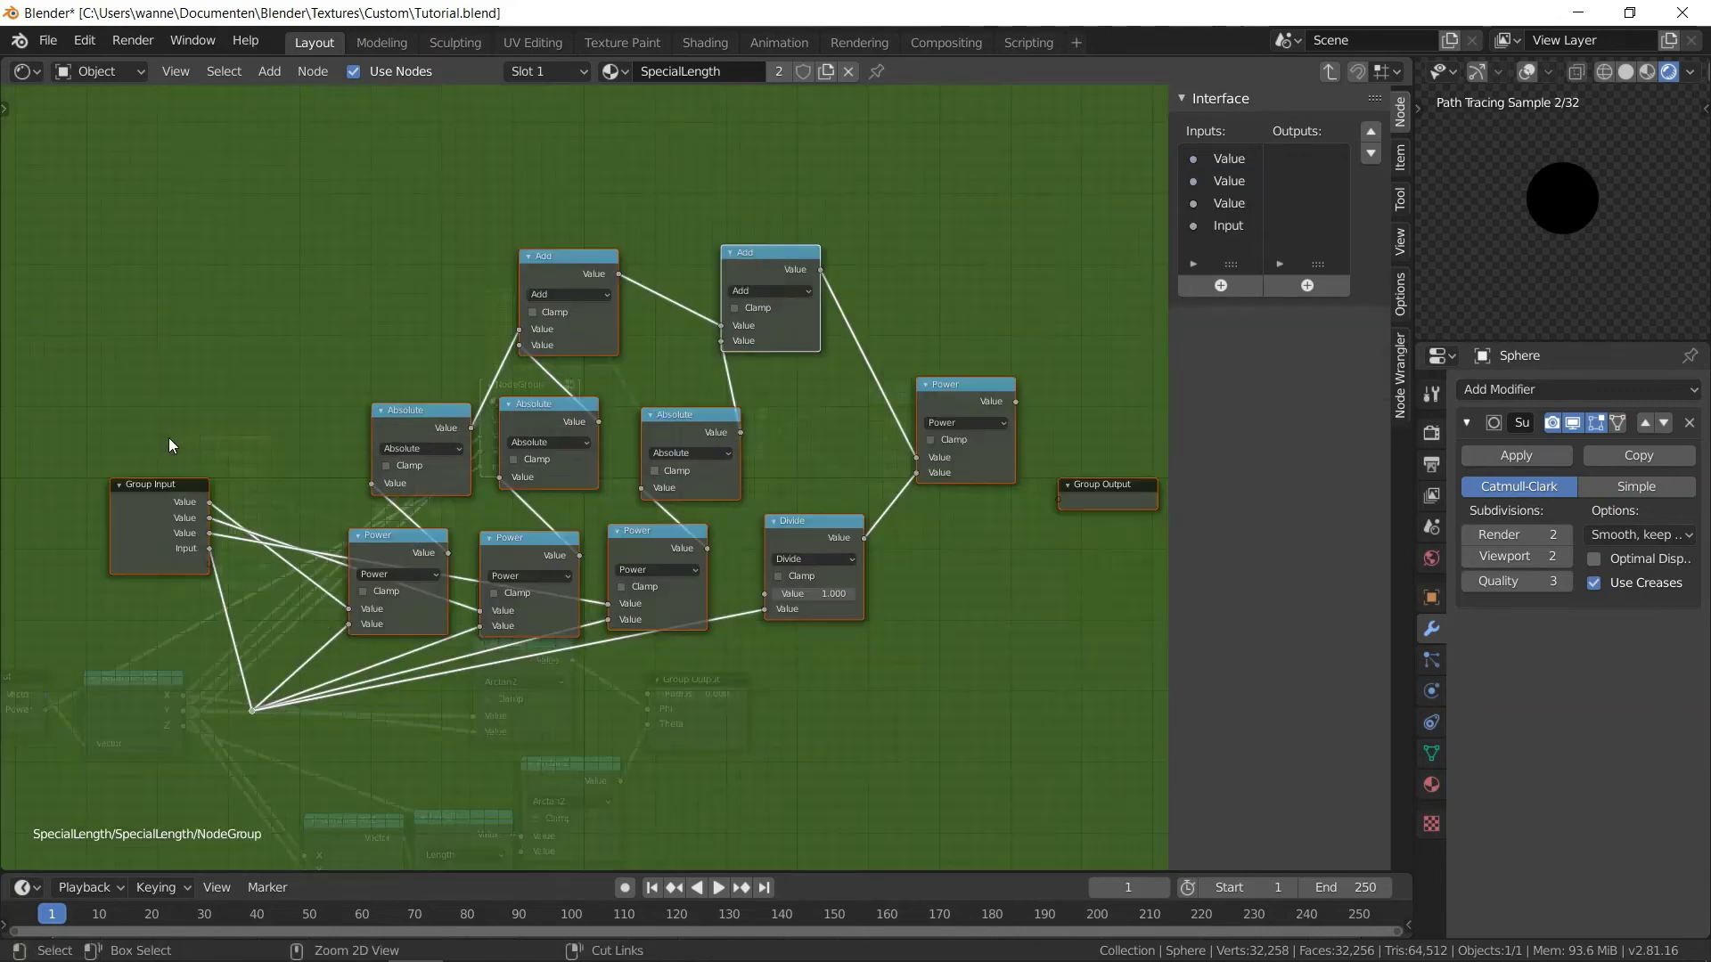
- Rename the nested group's four inputs to X, Y, Z and Power
{"action": "double_click", "coordinate": [1219, 160]}
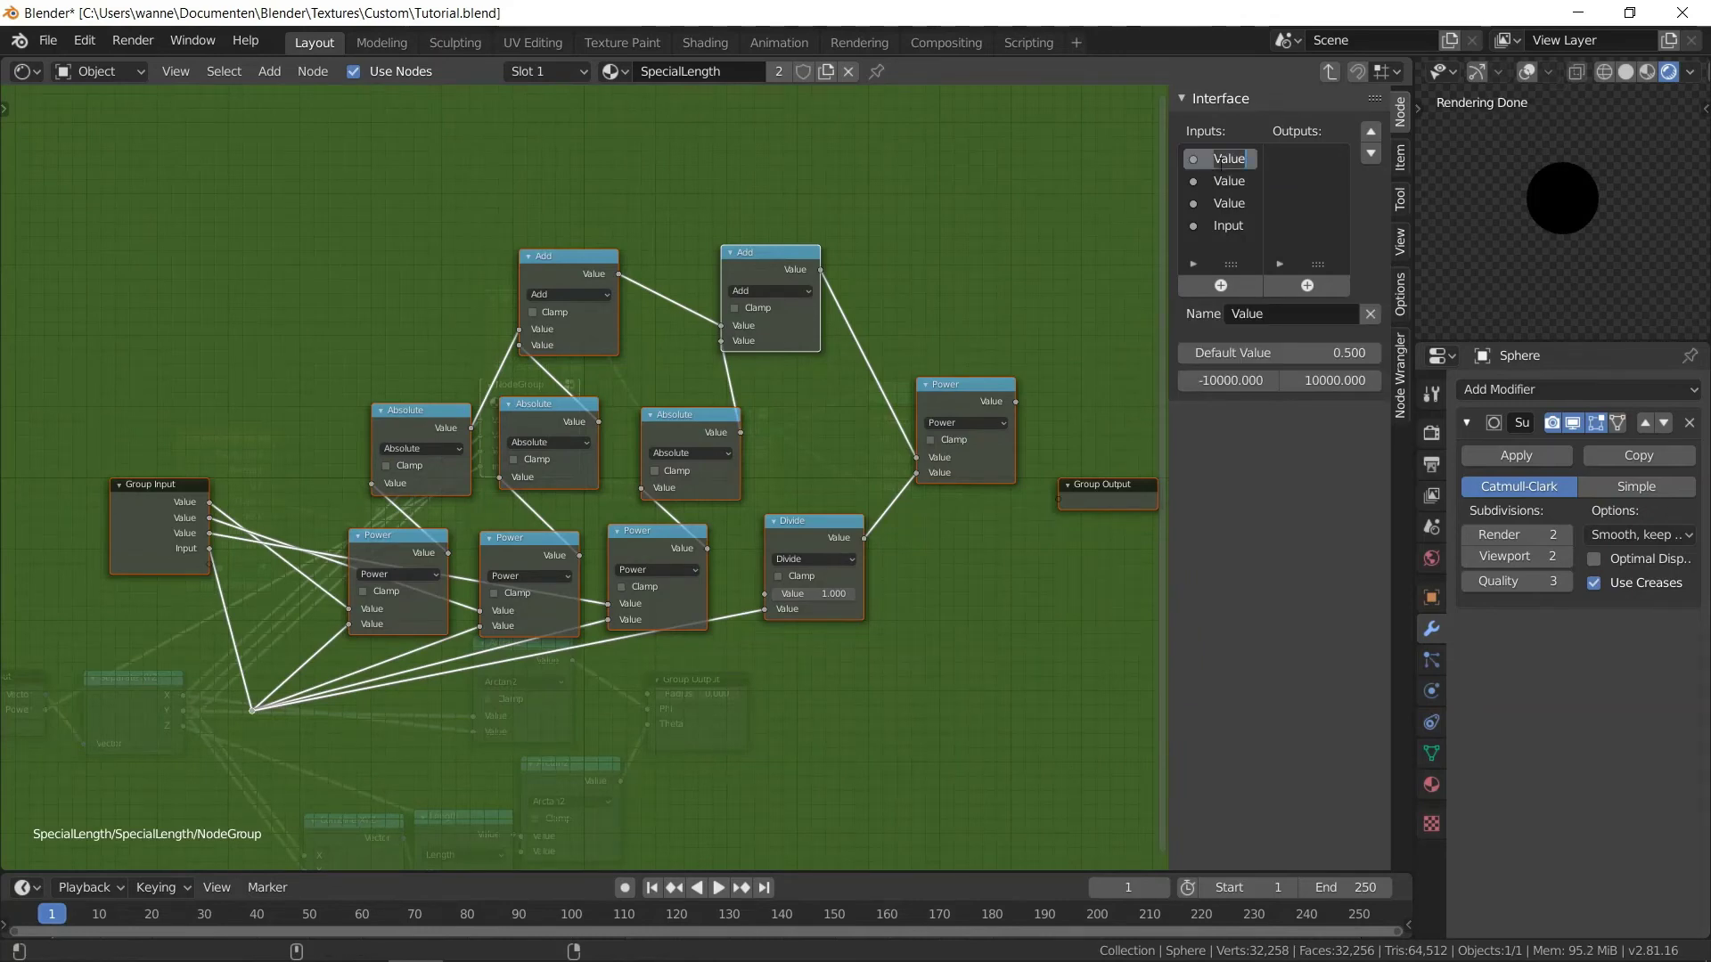
{"action": "double_click", "coordinate": [1223, 181]}
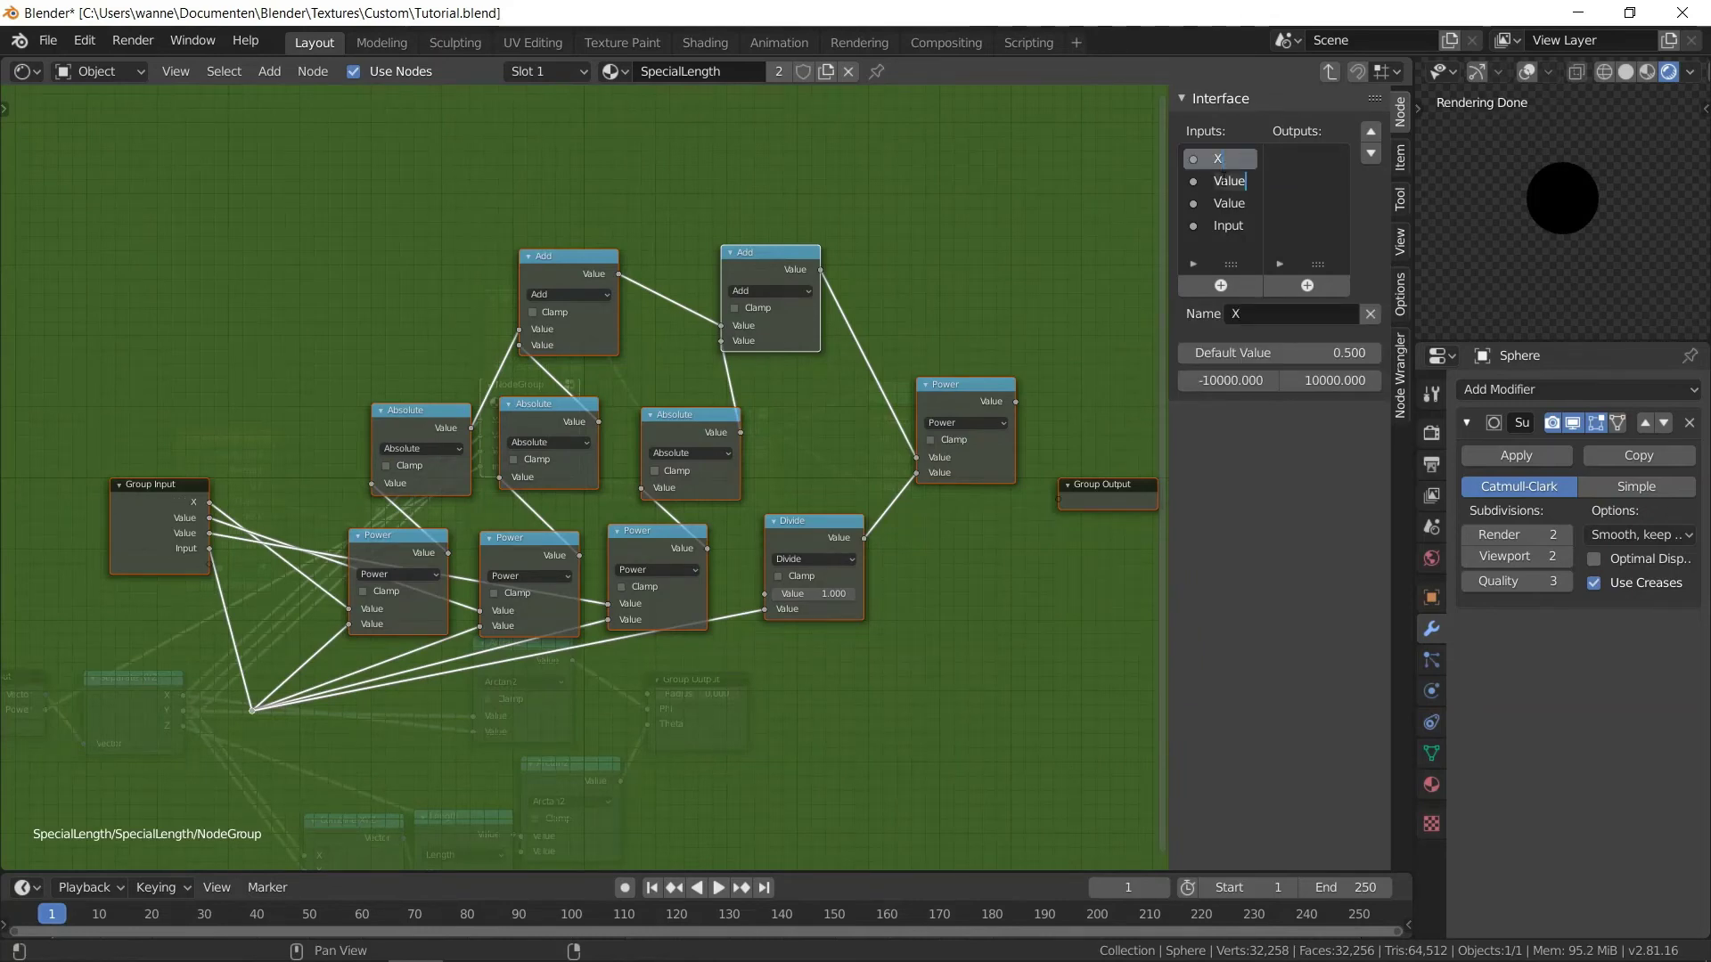
{"action": "double_click", "coordinate": [1230, 204]}
{"action": "type", "text": "Z"}
{"action": "key", "text": "Return"}
{"action": "double_click", "coordinate": [1228, 227]}
{"action": "type", "text": "Power"}
{"action": "key", "text": "Return"}
- Connect the final Power node to the Group Output and name that output Length
{"action": "left_click_drag", "start_coordinate": [1002, 403], "coordinate": [1098, 488]}
{"action": "double_click", "coordinate": [1292, 158]}
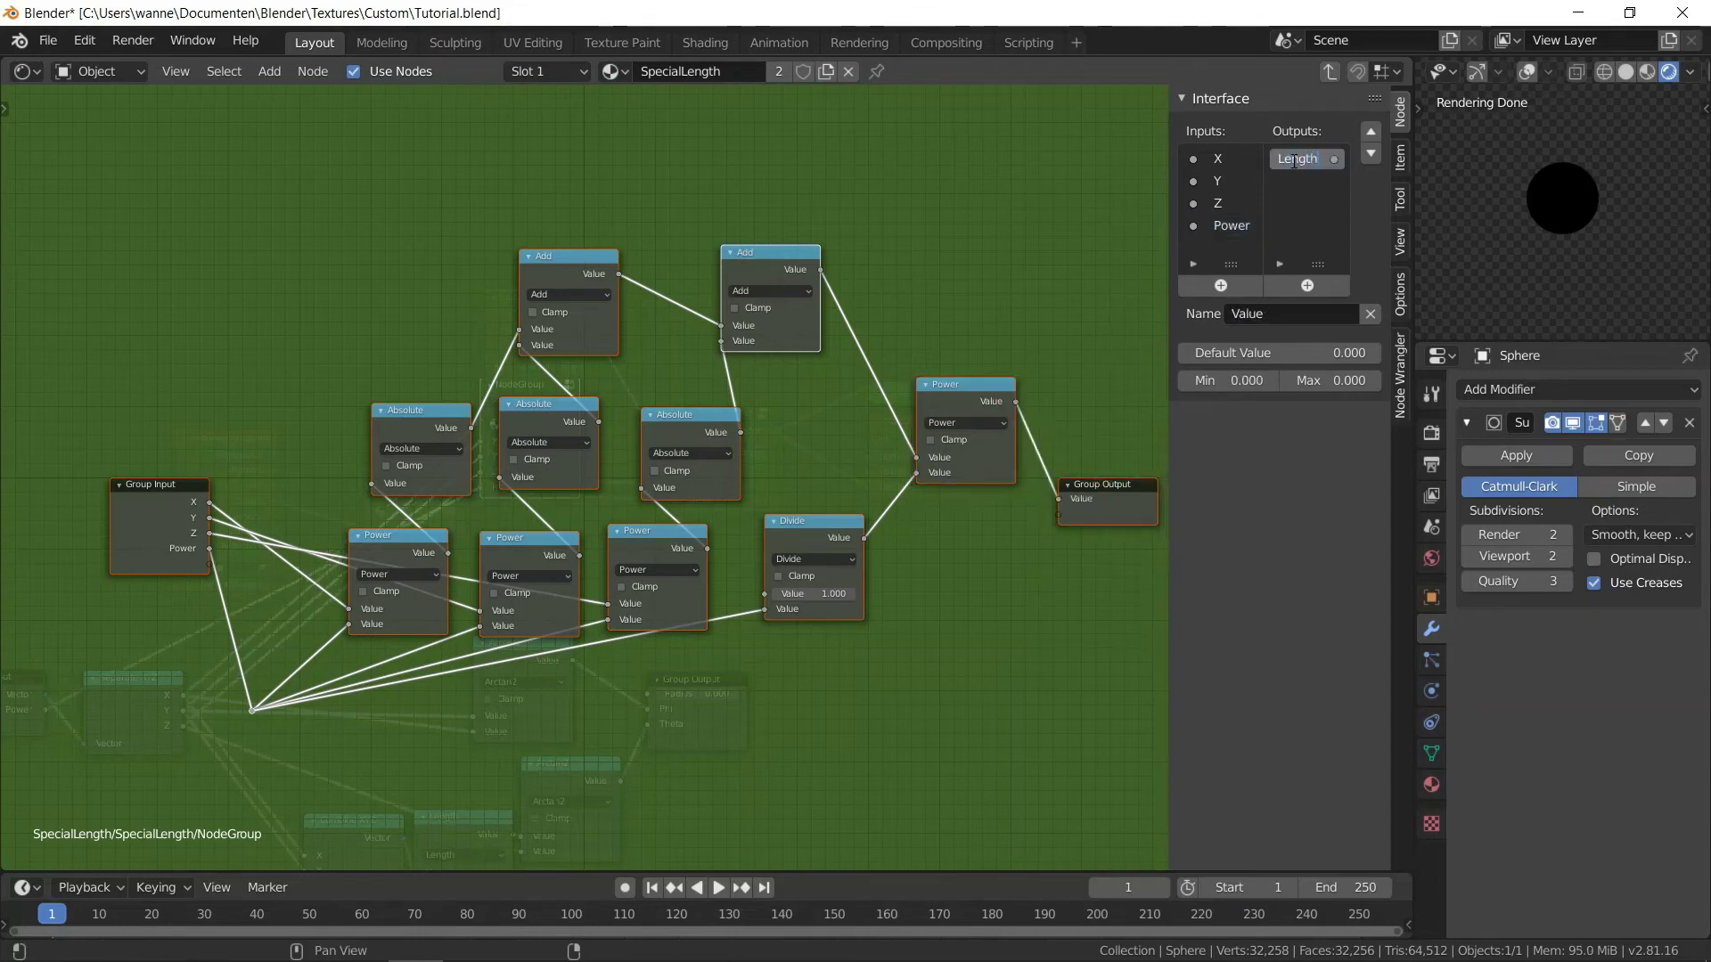
{"action": "key", "text": "Return"}
- Move the reroute below the Power row, and in the parent group link the nested group's Length output to Radius
{"action": "scroll", "coordinate": [934, 624], "scroll_direction": "up", "scroll_amount": 2}
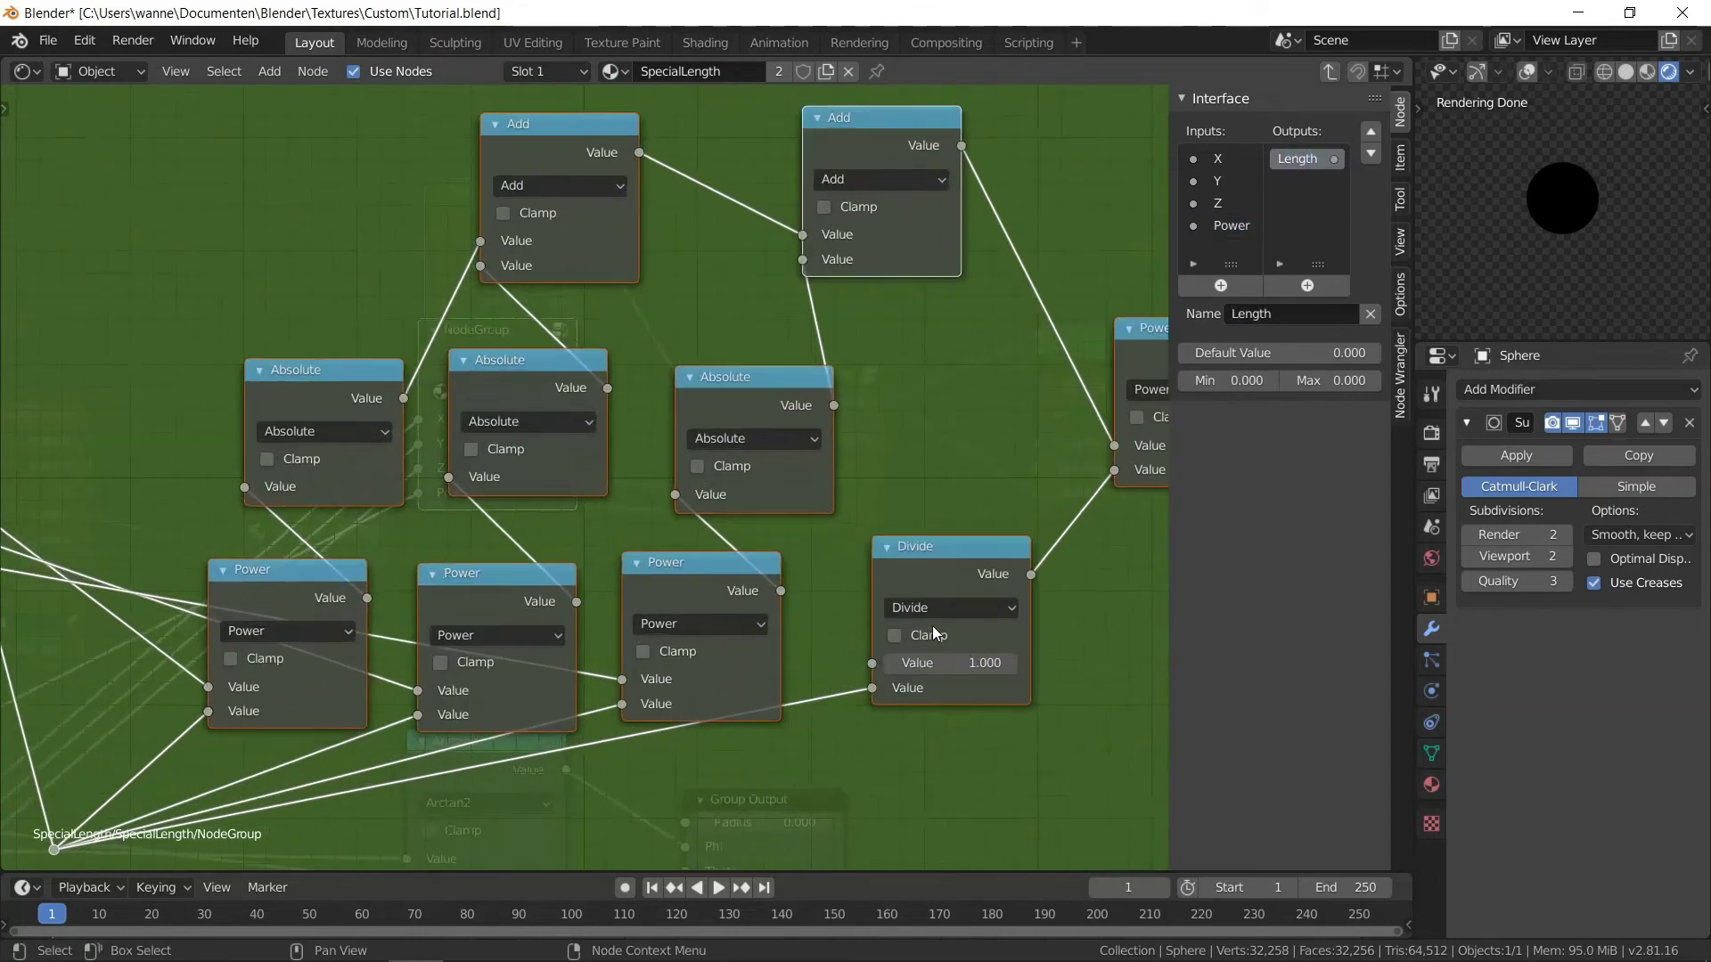
{"action": "key", "text": "Home"}
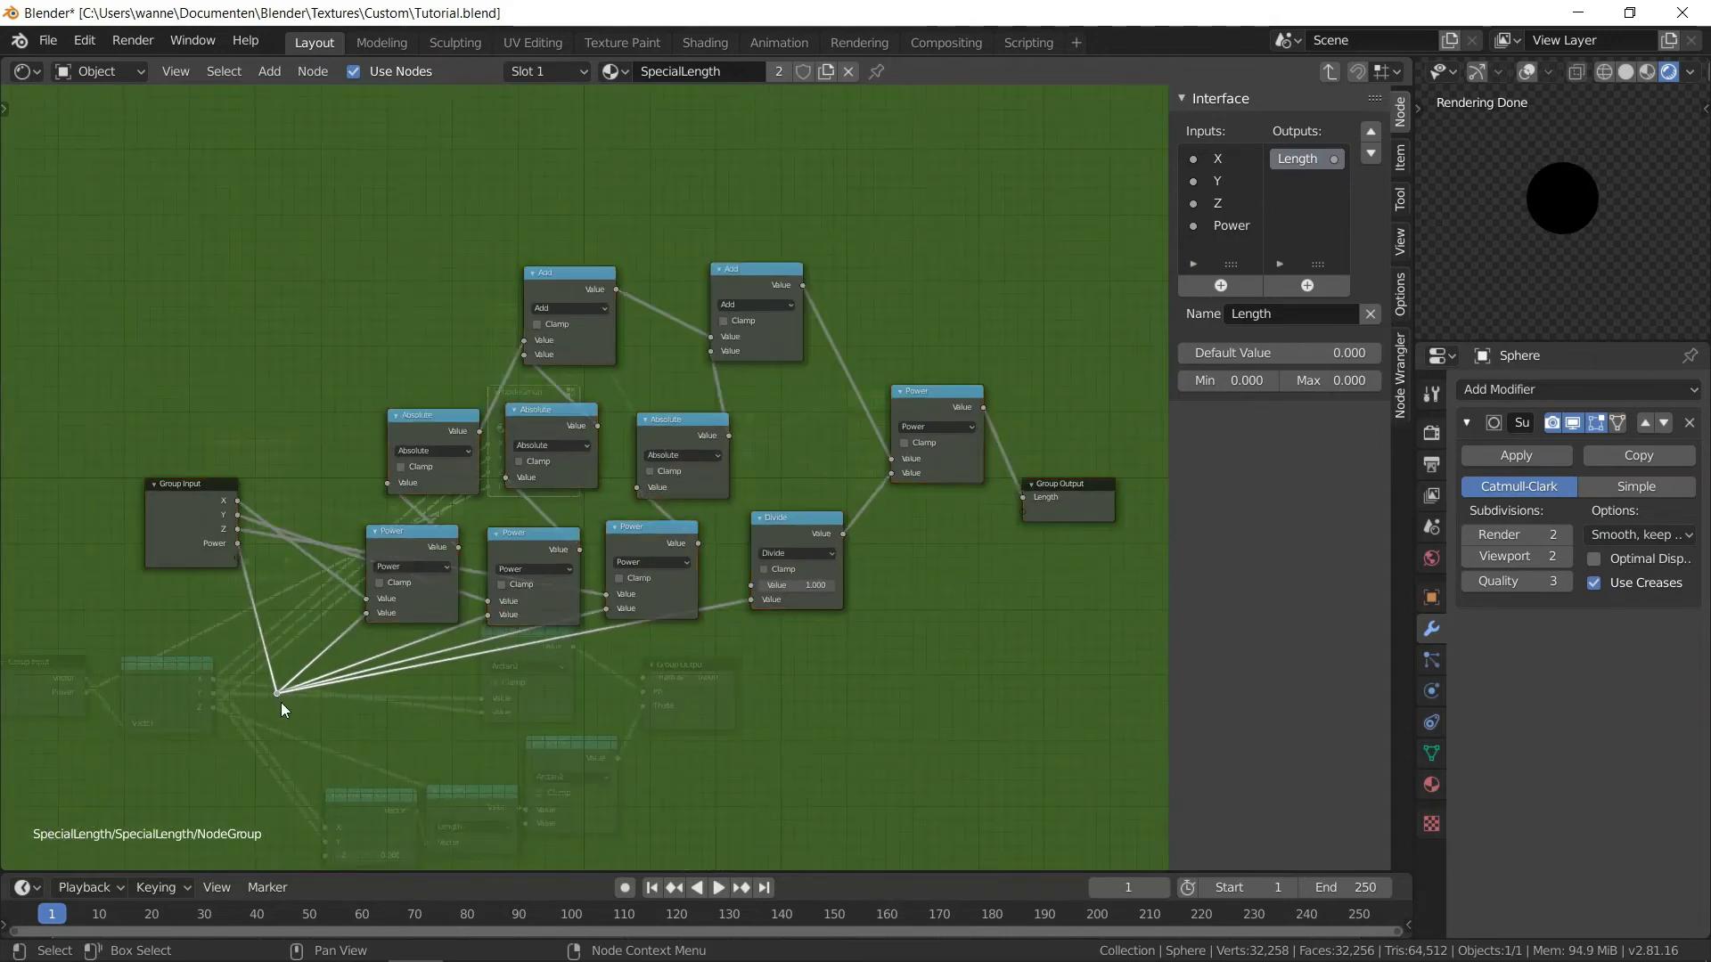
{"action": "key", "text": "g"}
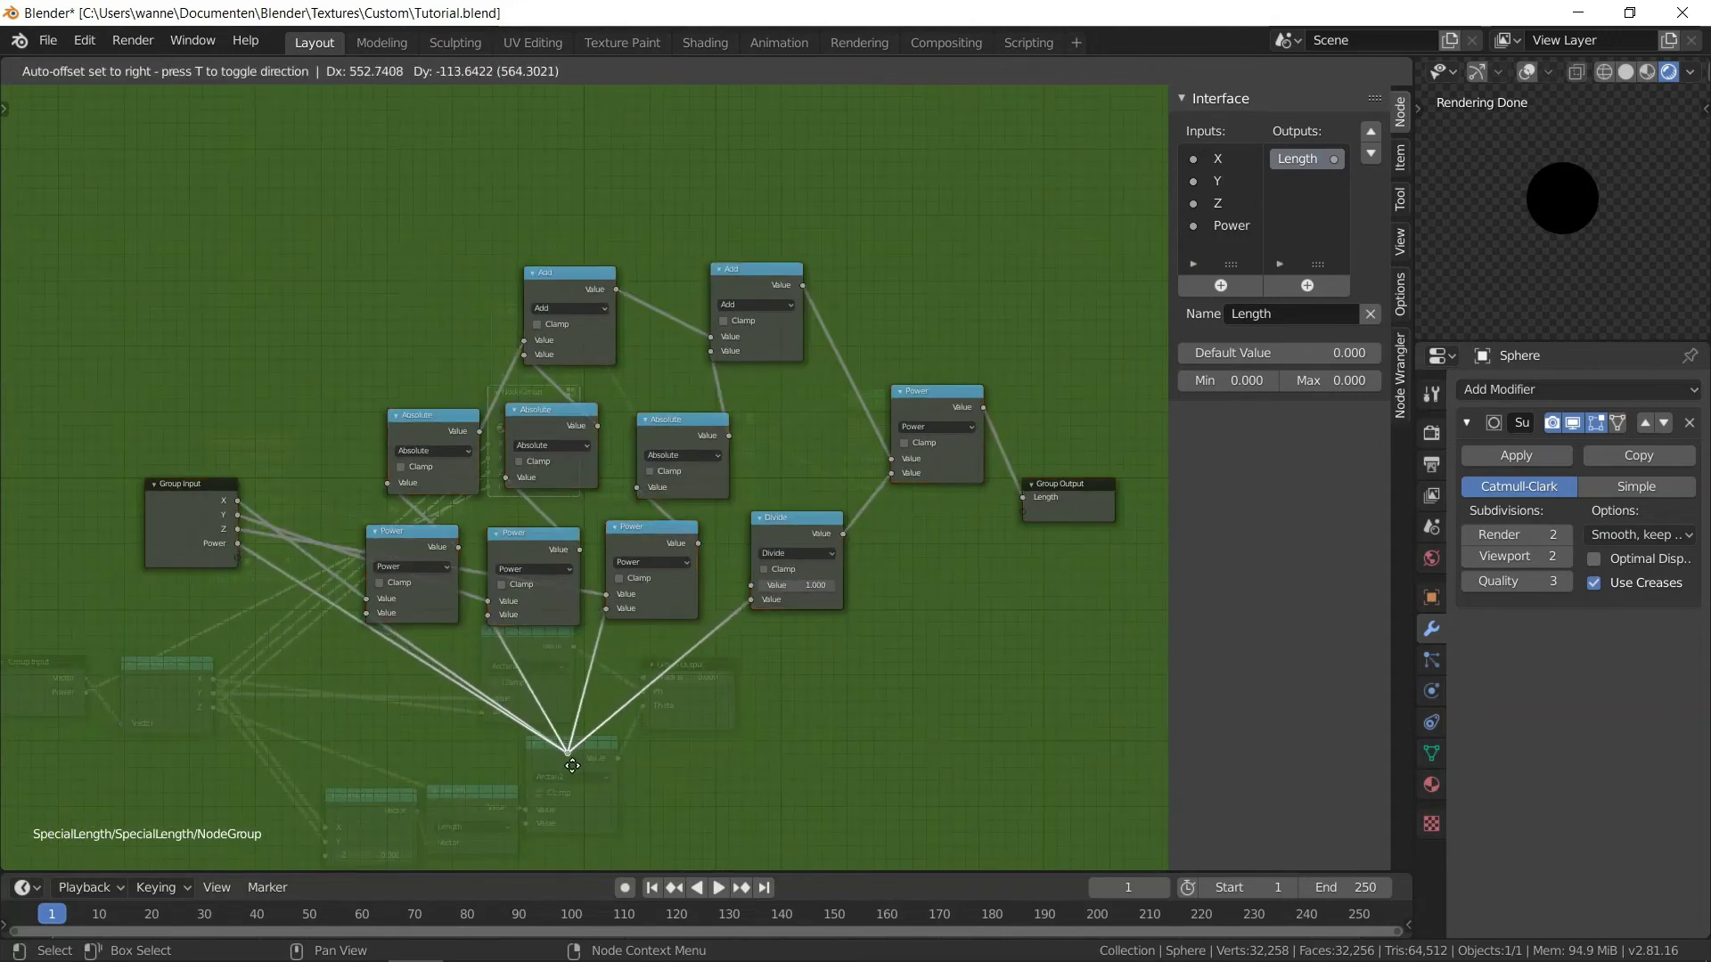
{"action": "left_click", "coordinate": [572, 765]}
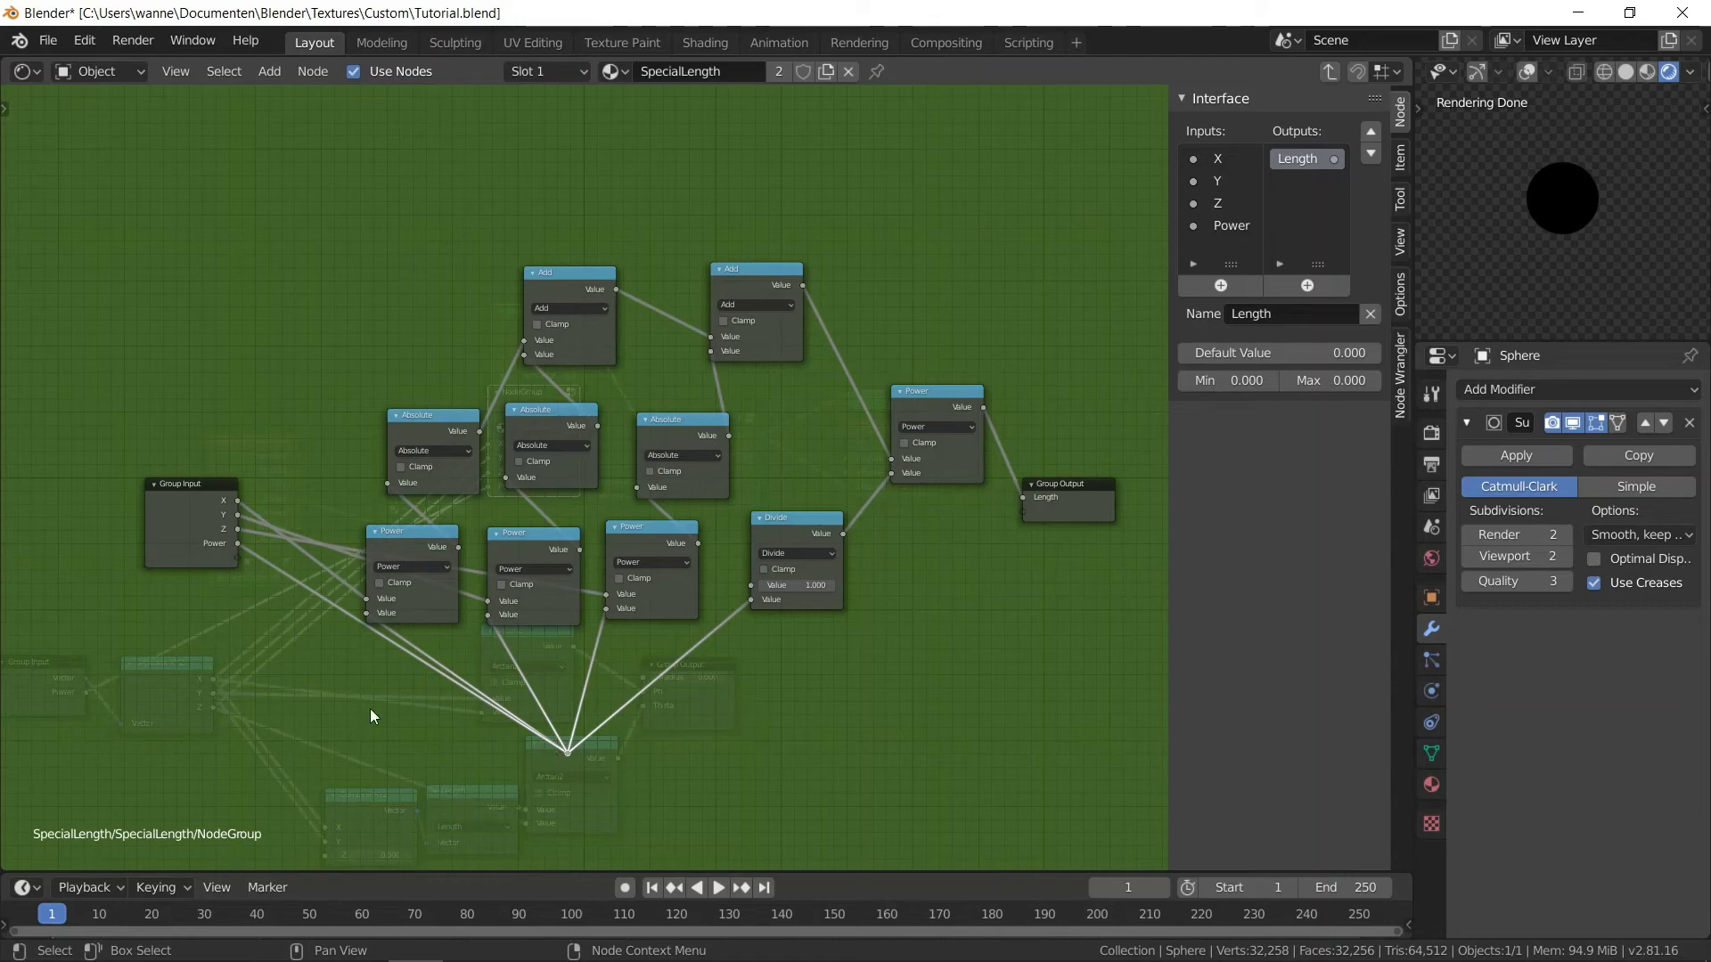
{"action": "key", "text": "Tab"}
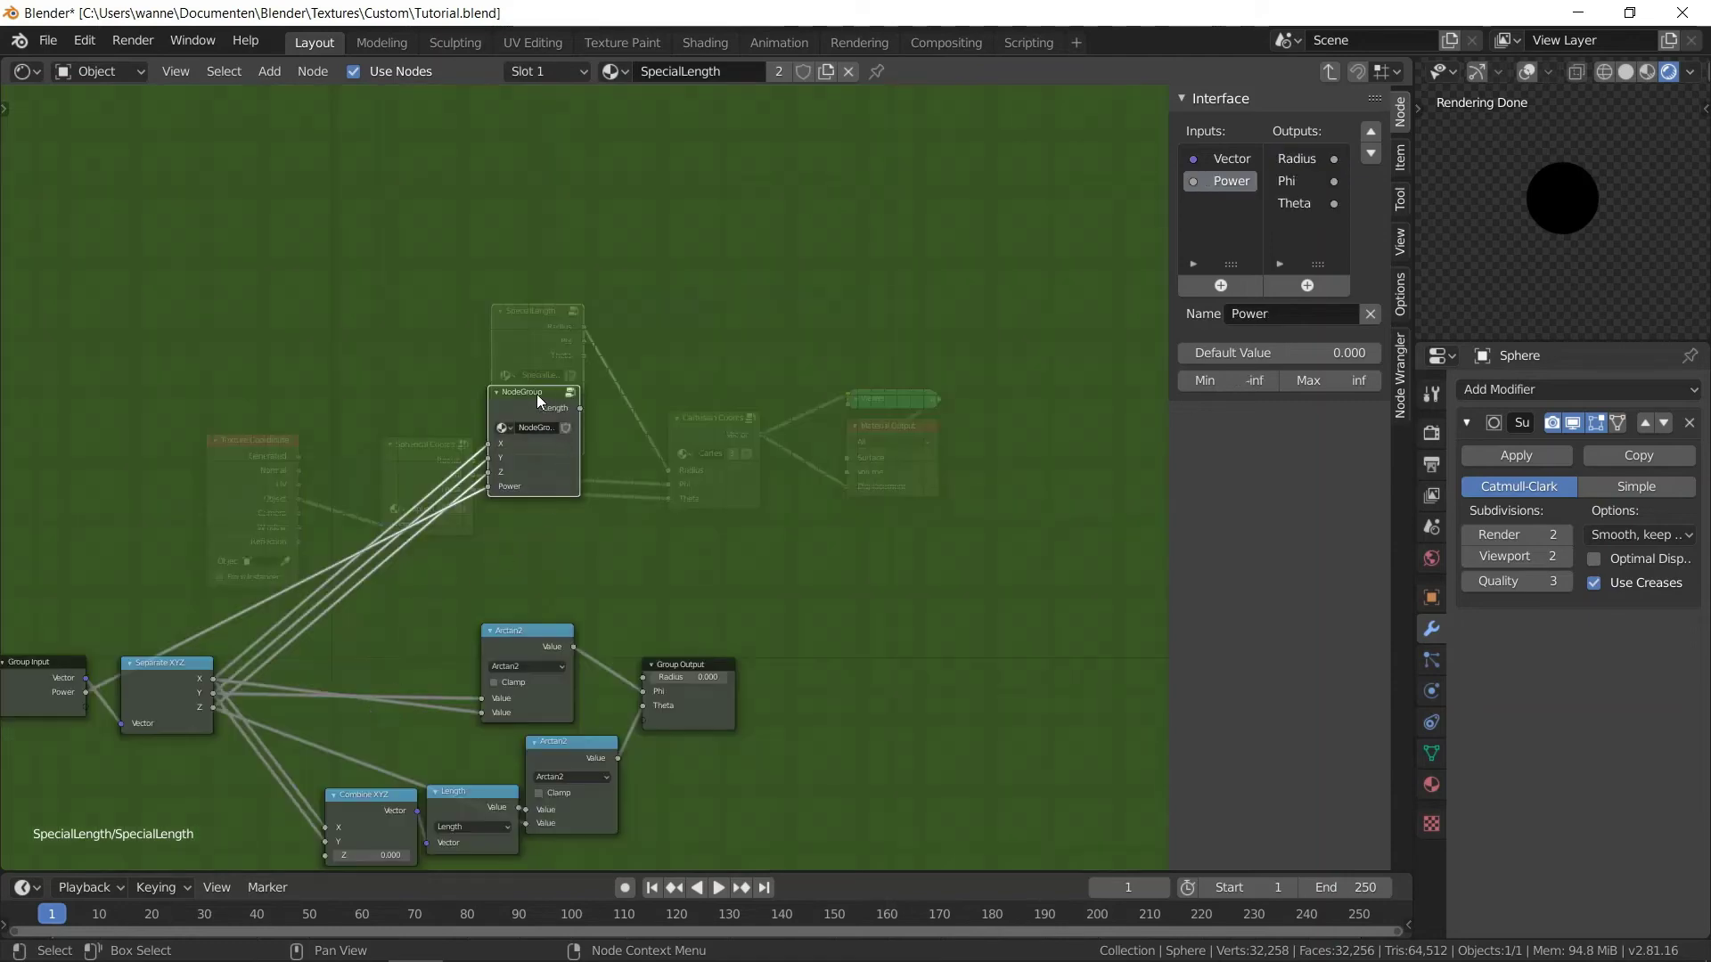
{"action": "left_click_drag", "start_coordinate": [644, 678], "coordinate": [451, 482]}
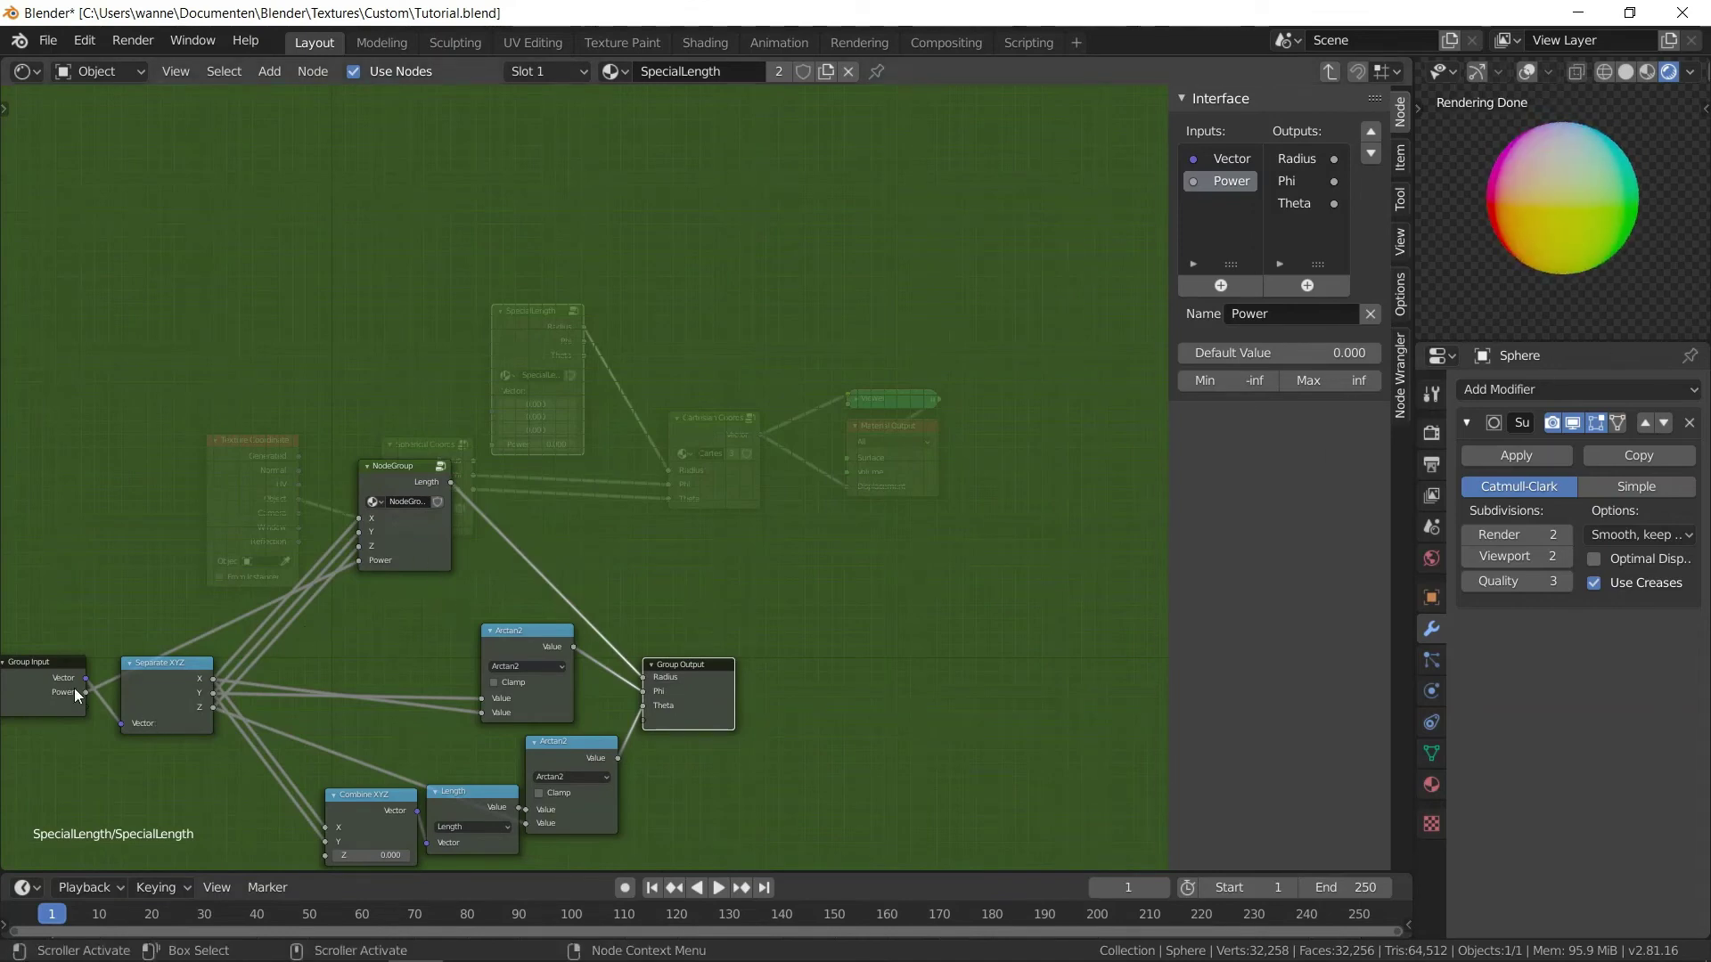
- Rename the NodeGroup data-block to LENGTH in the file's node group list, and save the file
{"action": "left_click", "coordinate": [381, 42]}
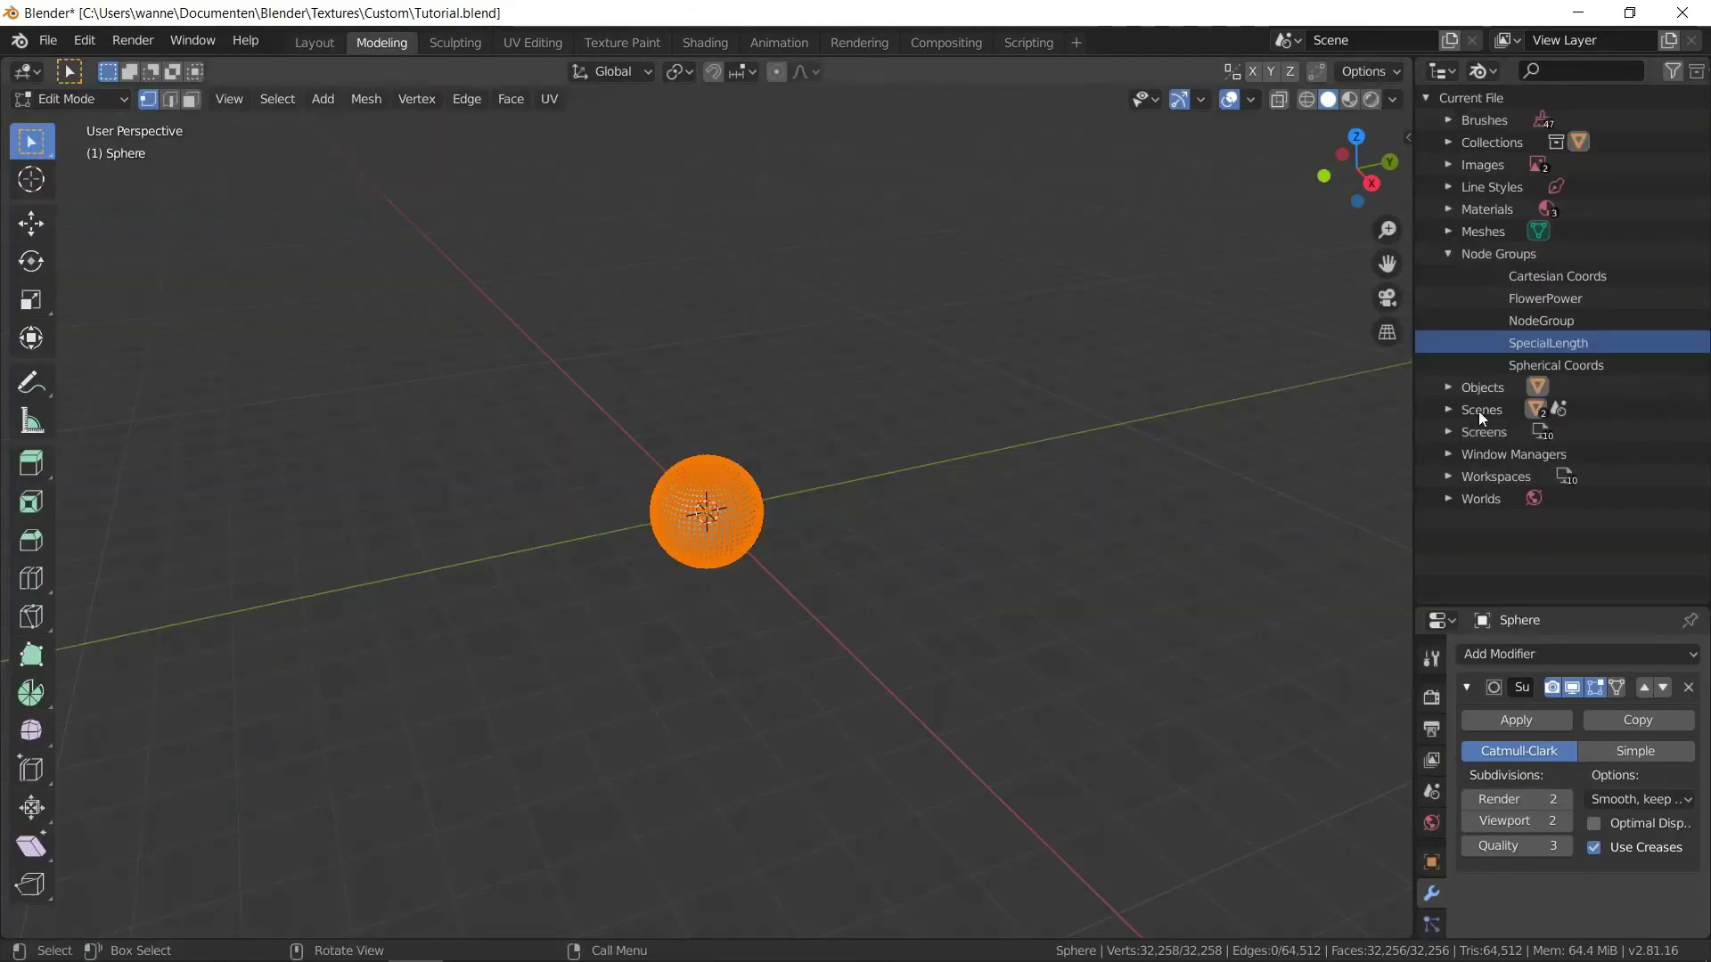
{"action": "double_click", "coordinate": [1559, 323]}
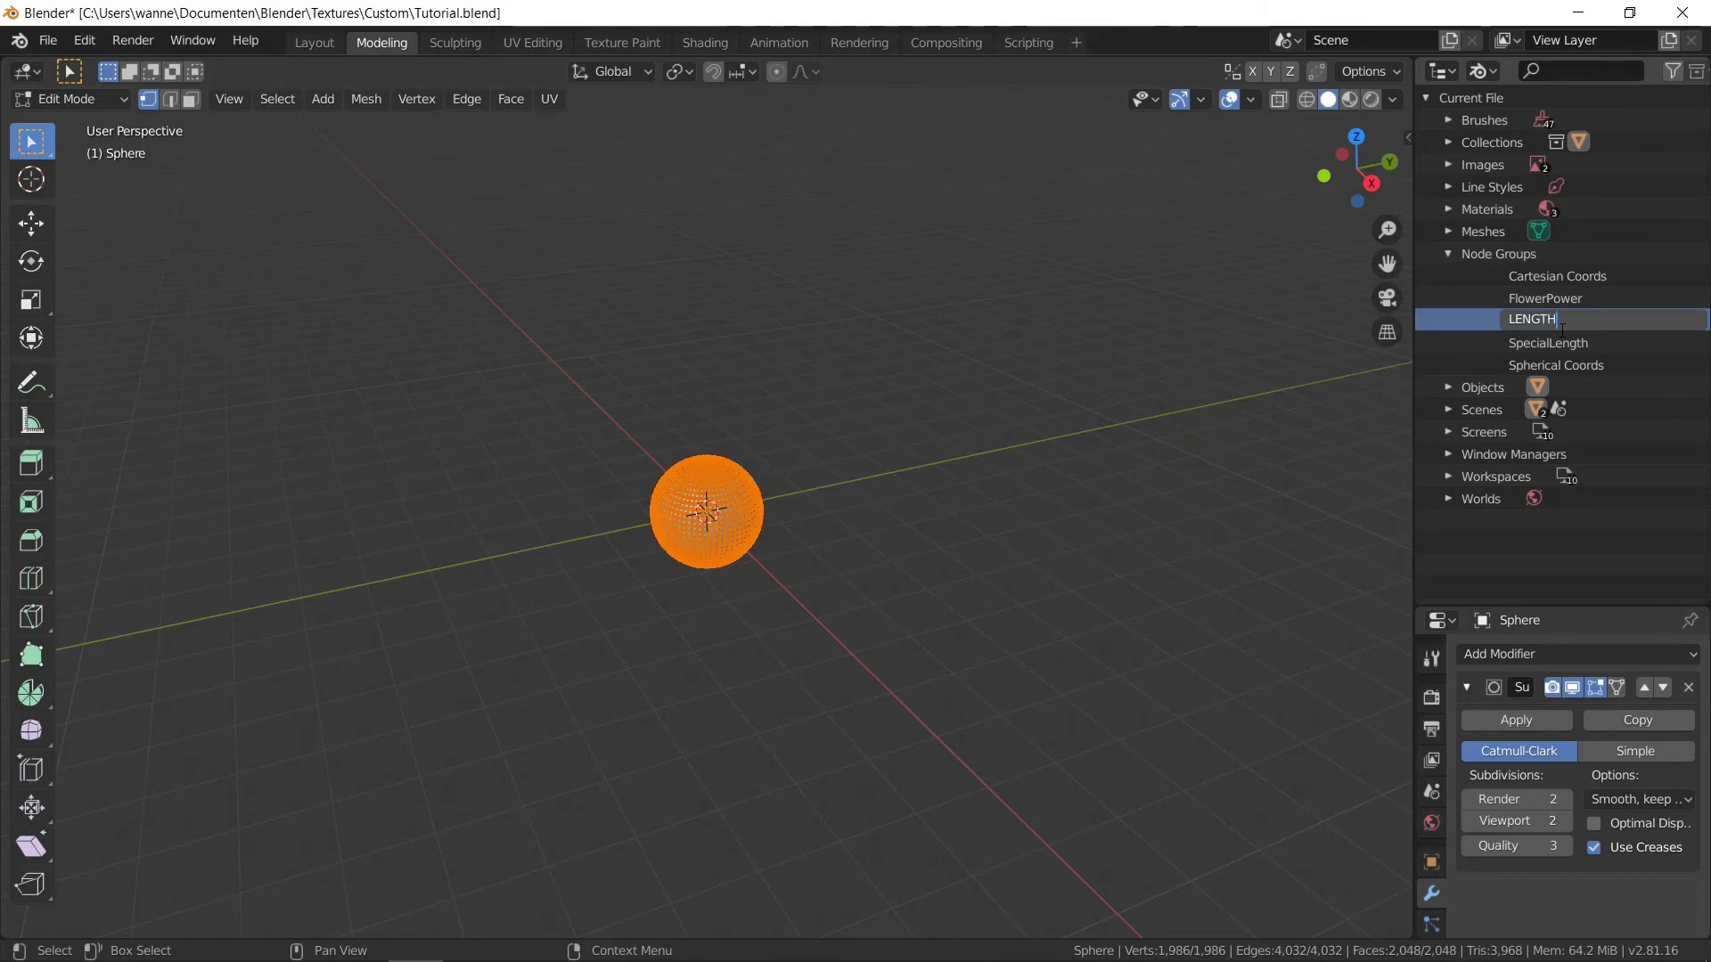
{"action": "type", "text": "LENGTH"}
{"action": "key", "text": "Return"}
{"action": "left_click", "coordinate": [314, 41]}
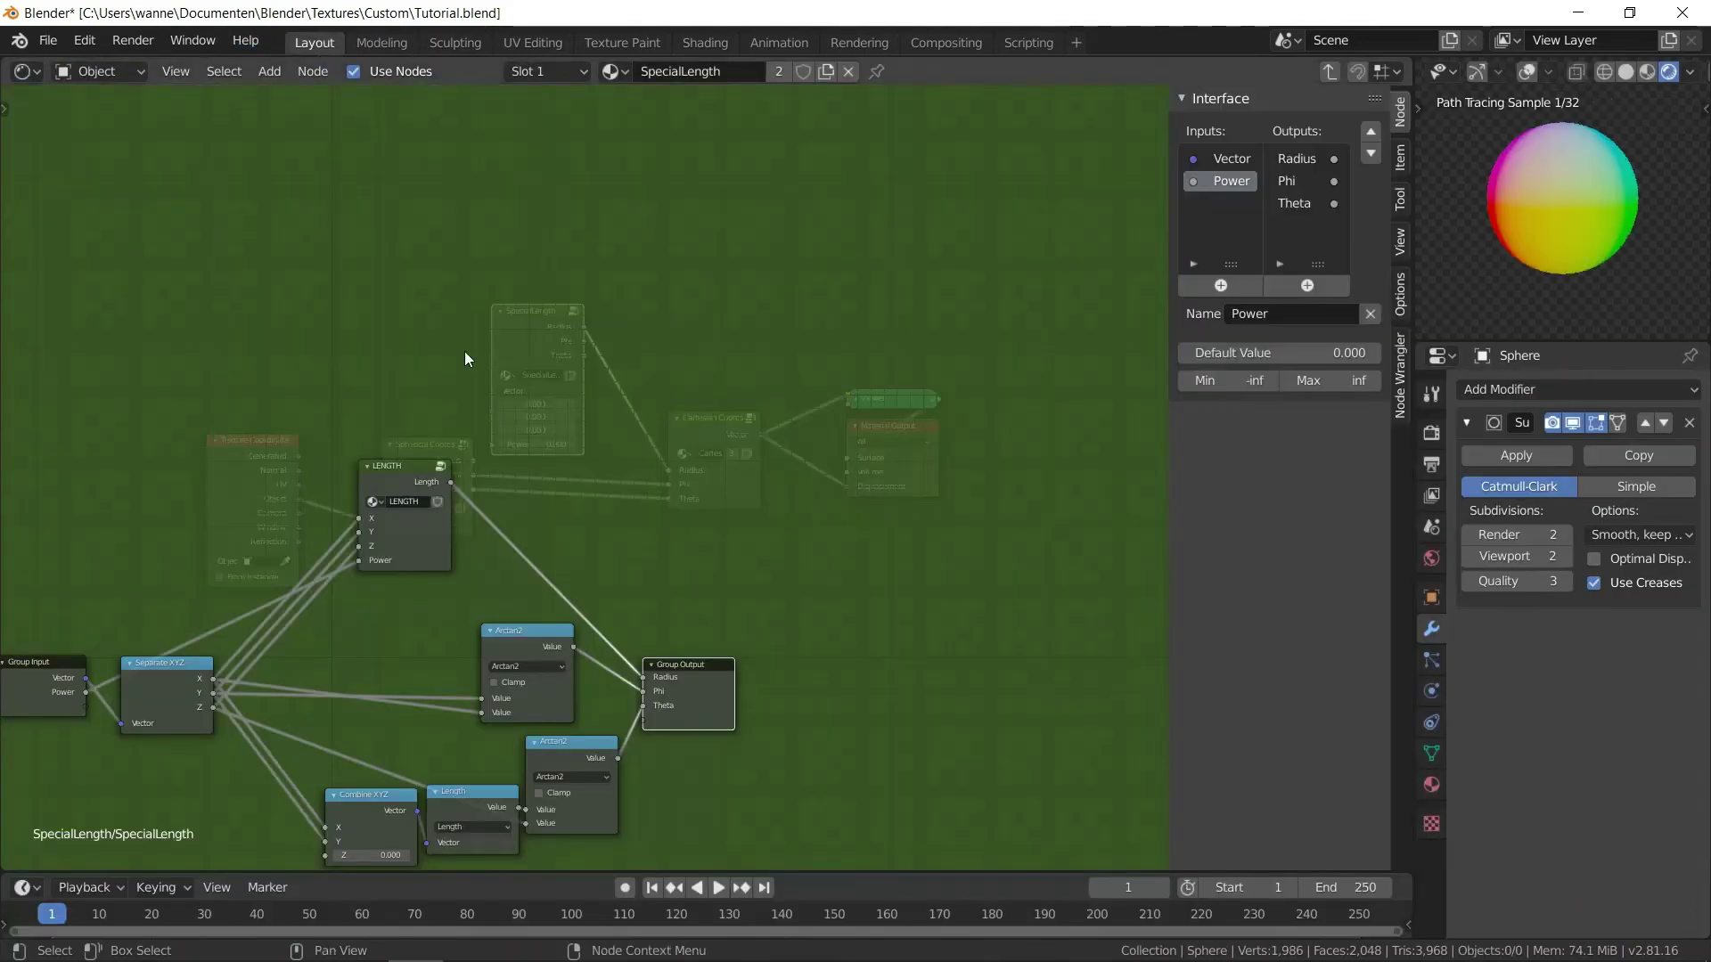
{"action": "key", "text": "ctrl+s"}
- Leave the SpecialLength group, move its node up, and feed the Object texture coordinates into its Vector input
{"action": "key", "text": "Tab"}
{"action": "scroll", "coordinate": [639, 414], "scroll_direction": "up", "scroll_amount": 2}
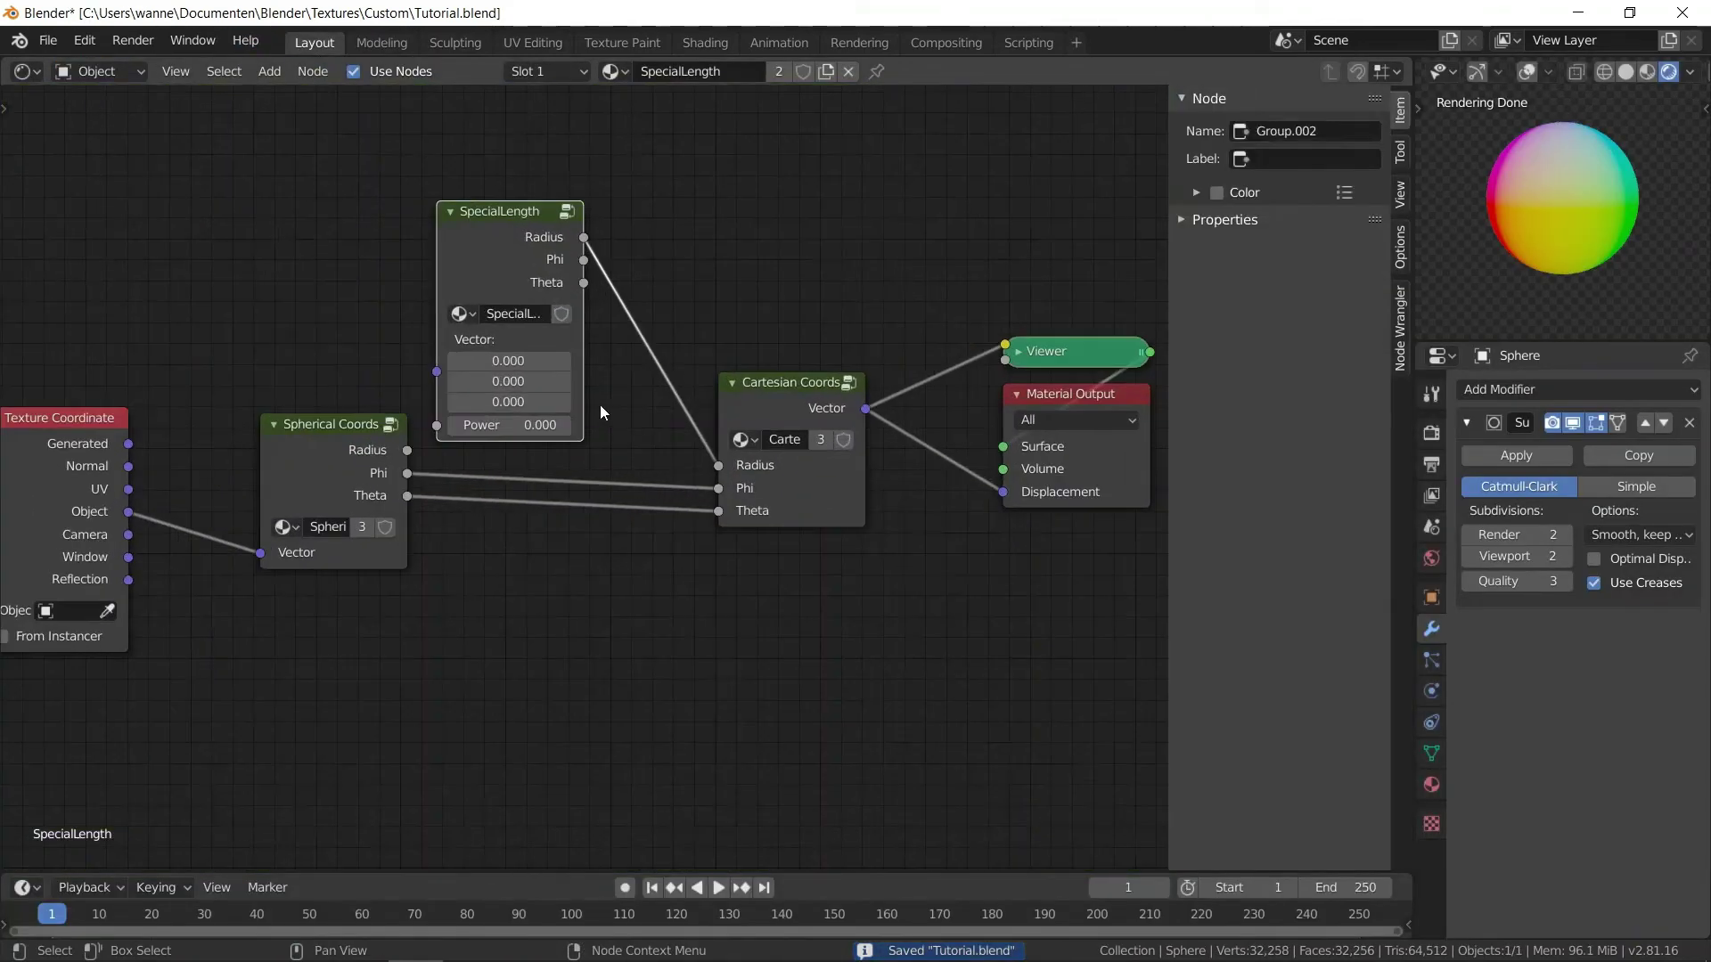
{"action": "left_click_drag", "start_coordinate": [495, 243], "coordinate": [503, 197]}
{"action": "left_click_drag", "start_coordinate": [134, 522], "coordinate": [462, 323]}
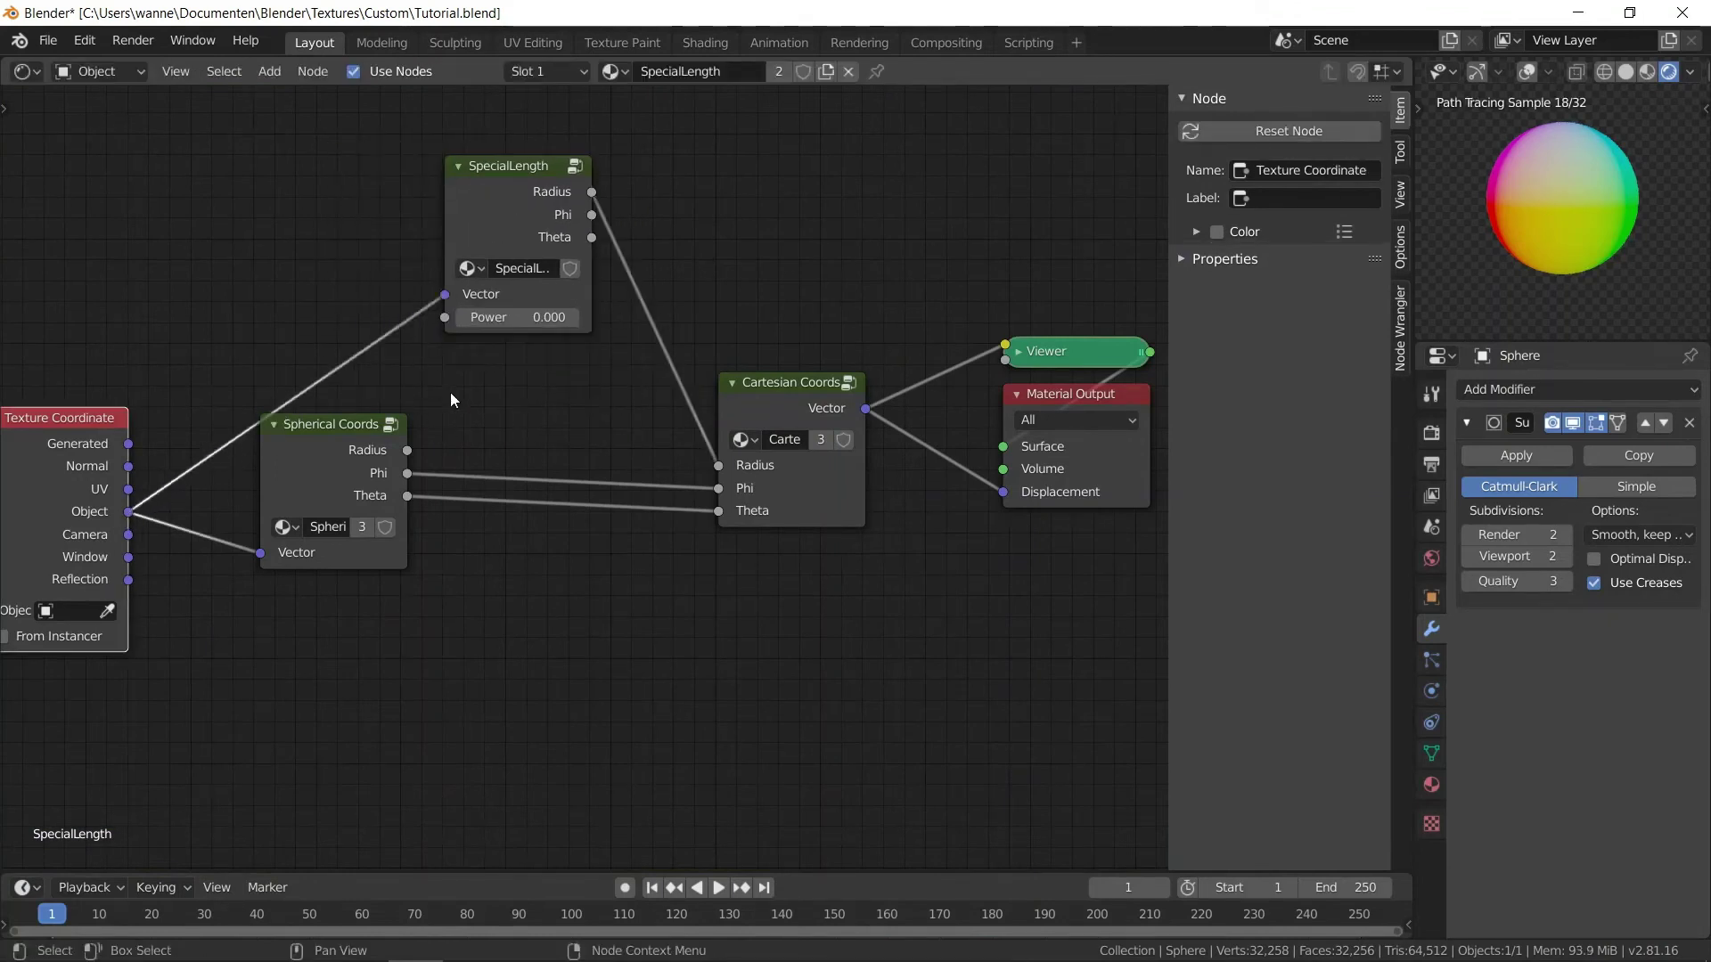
- Set the default value of the SpecialLength group's Power input to 2 and return to the main node tree
{"action": "left_click", "coordinate": [506, 229]}
{"action": "key", "text": "Tab"}
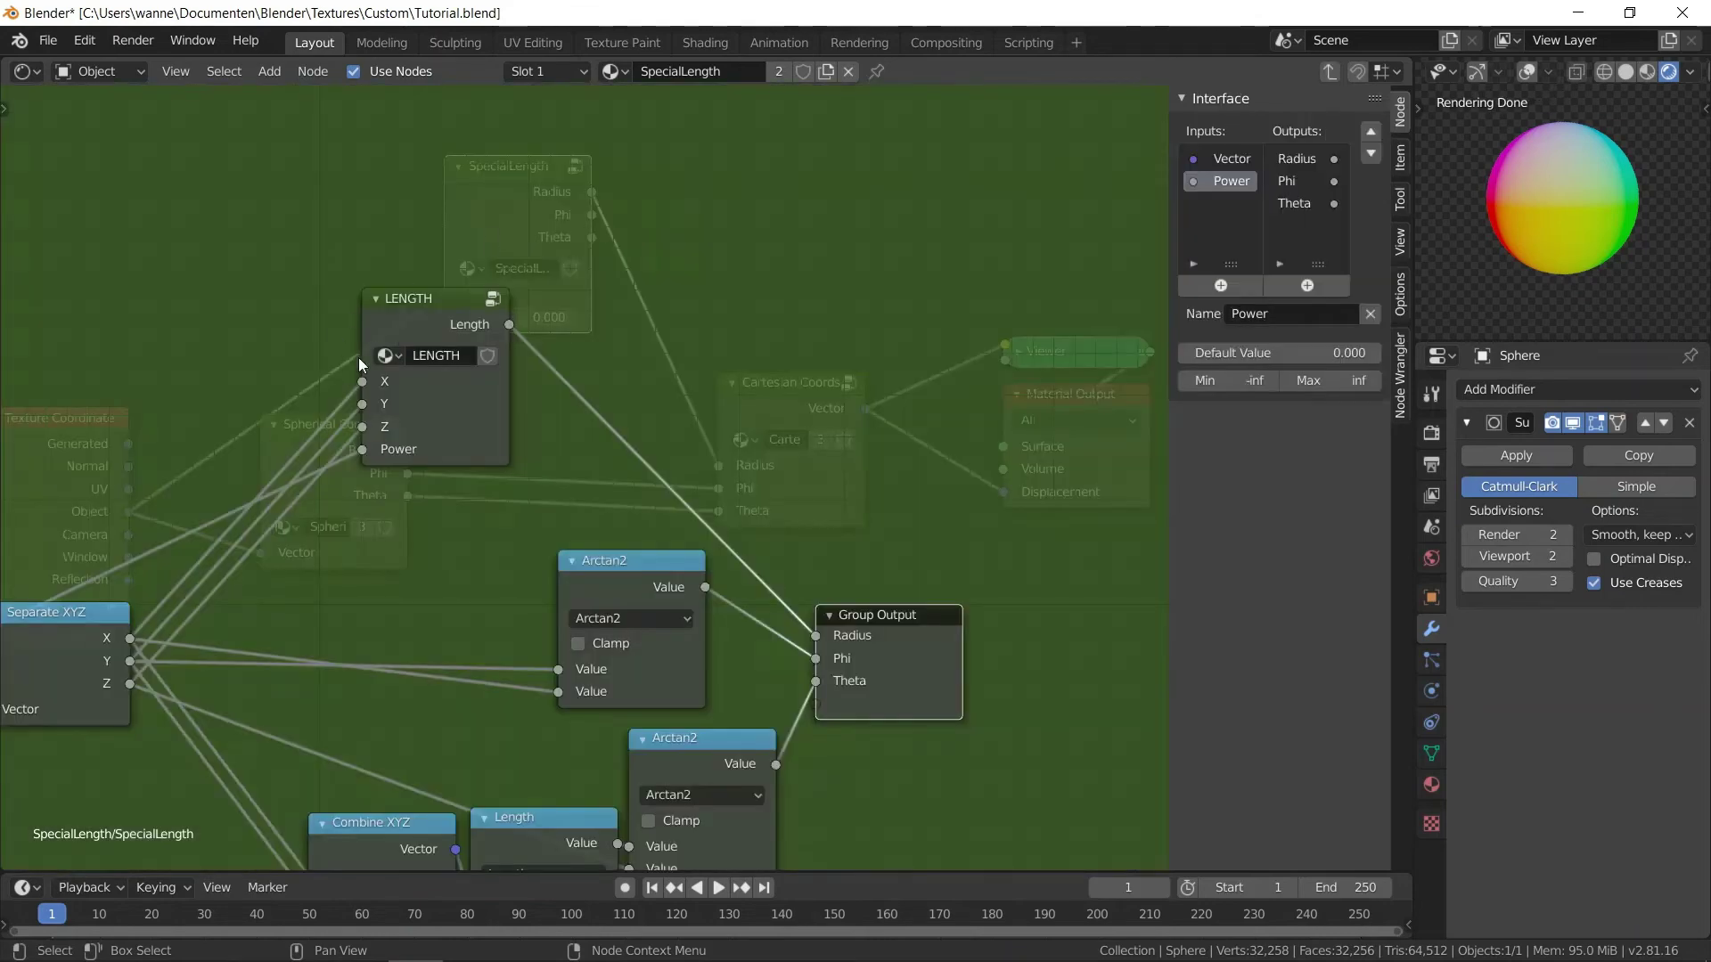
{"action": "left_click", "coordinate": [1276, 351]}
{"action": "key", "text": "Return"}
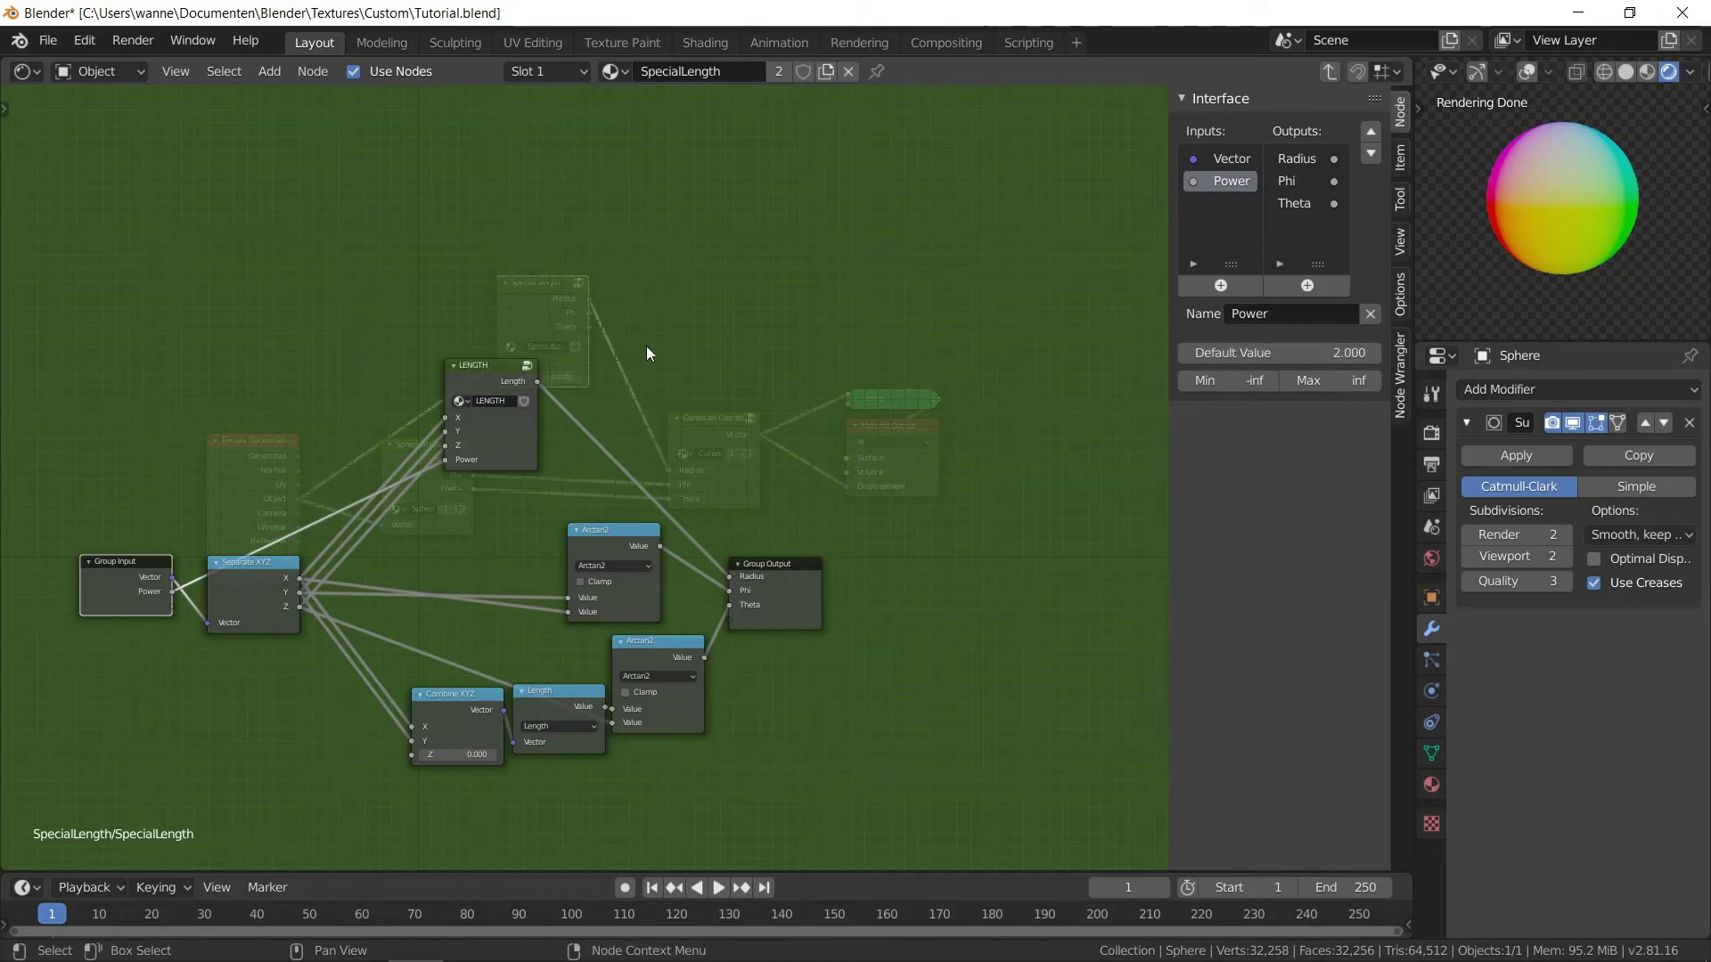
{"action": "key", "text": "Tab"}
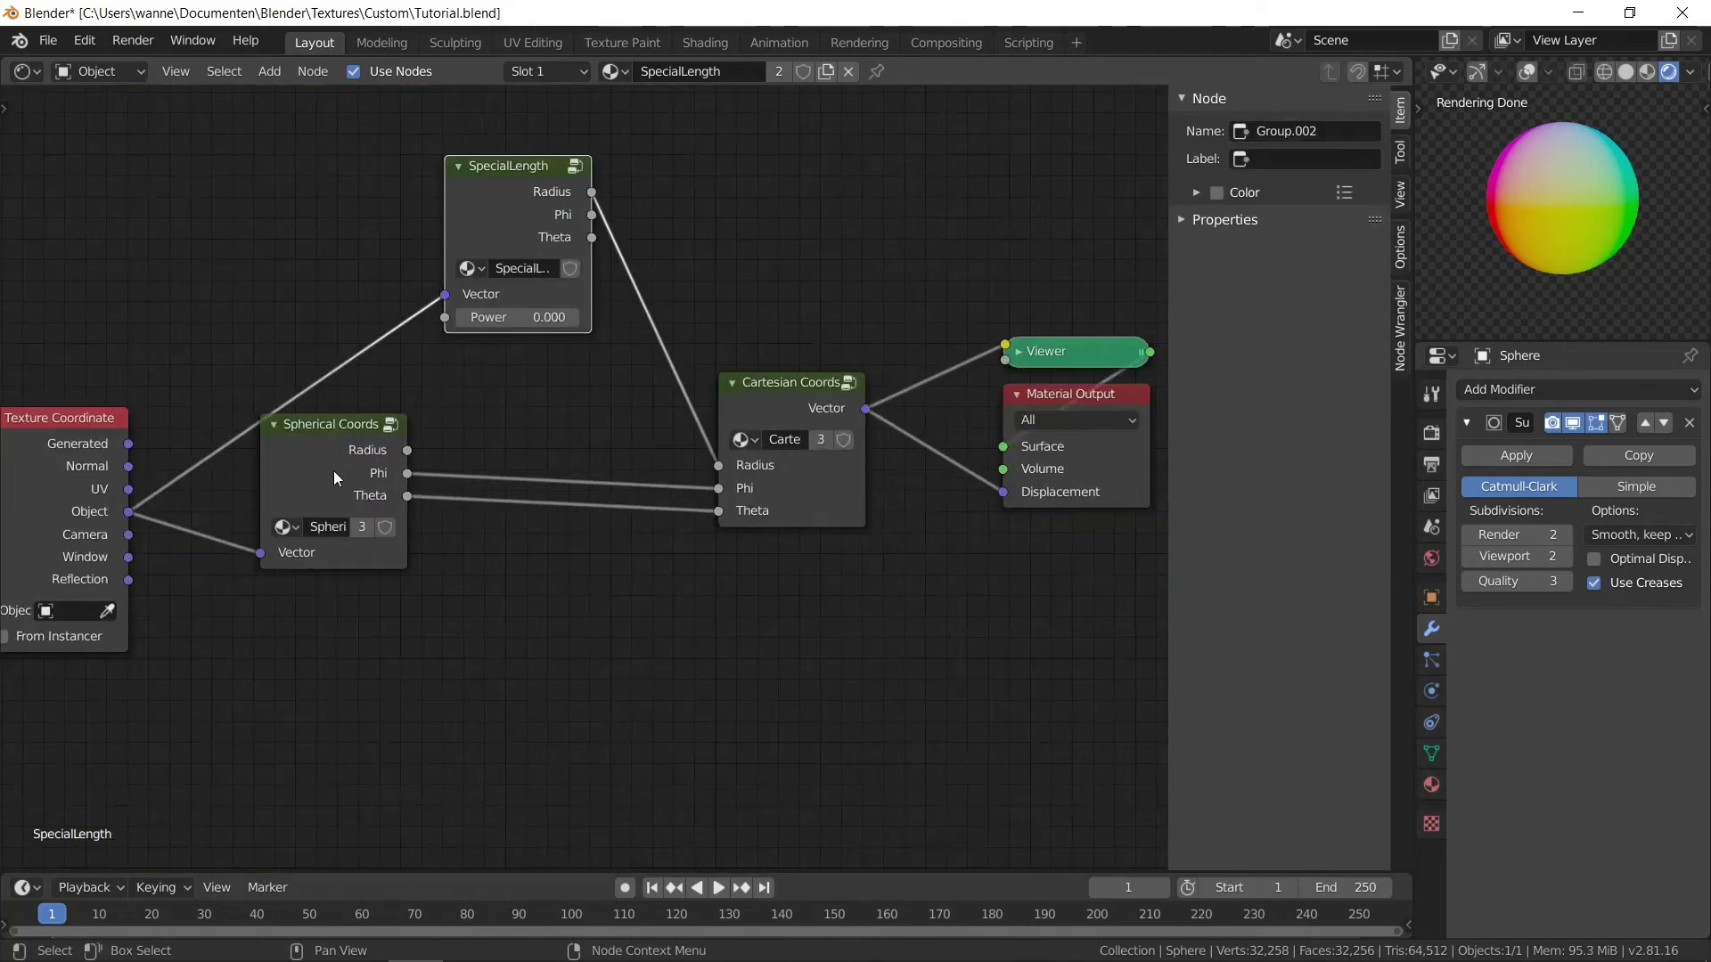
- Remove the Spherical Coords node and cut the leftover links from Texture Coordinate to Cartesian Coords
{"action": "left_click", "coordinate": [328, 473]}
{"action": "key", "text": "ctrl+x"}
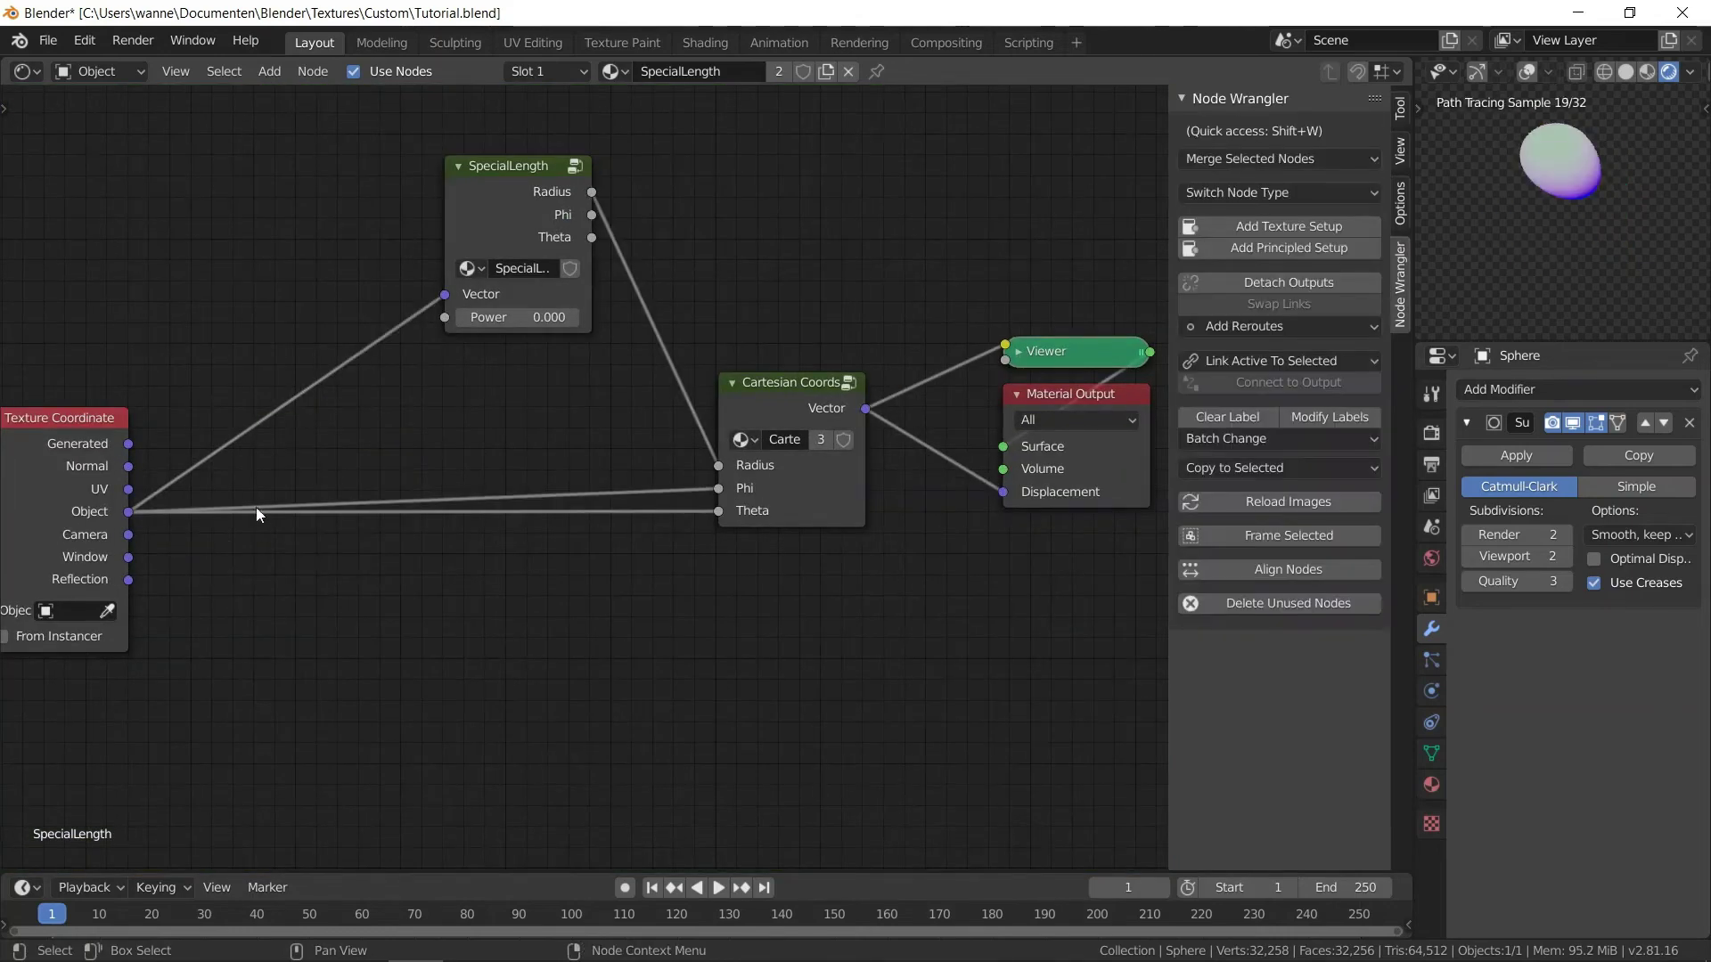
{"action": "mouse_move", "coordinate": [255, 506]}
{"action": "right_mouse_down", "text": "ctrl"}
{"action": "mouse_move", "coordinate": [350, 474]}
{"action": "mouse_move", "coordinate": [280, 494]}
{"action": "right_mouse_up", "text": "ctrl"}
- Link SpecialLength's Phi and Theta outputs to the matching Cartesian Coords inputs, and line up the two nodes
{"action": "right_click_drag", "start_coordinate": [546, 214], "coordinate": [776, 392], "text": "alt"}
{"action": "right_click_drag", "start_coordinate": [603, 317], "coordinate": [757, 454], "text": "alt"}
{"action": "left_click", "coordinate": [641, 296]}
{"action": "key", "text": "ctrl+x"}
{"action": "left_click_drag", "start_coordinate": [574, 243], "coordinate": [521, 487]}
{"action": "left_click_drag", "start_coordinate": [775, 390], "coordinate": [726, 368]}
- Try Power values 2 and -2 on the SpecialLength node and inspect the displaced sphere in the rendered view
{"action": "left_click", "coordinate": [476, 562]}
{"action": "key", "text": "Return"}
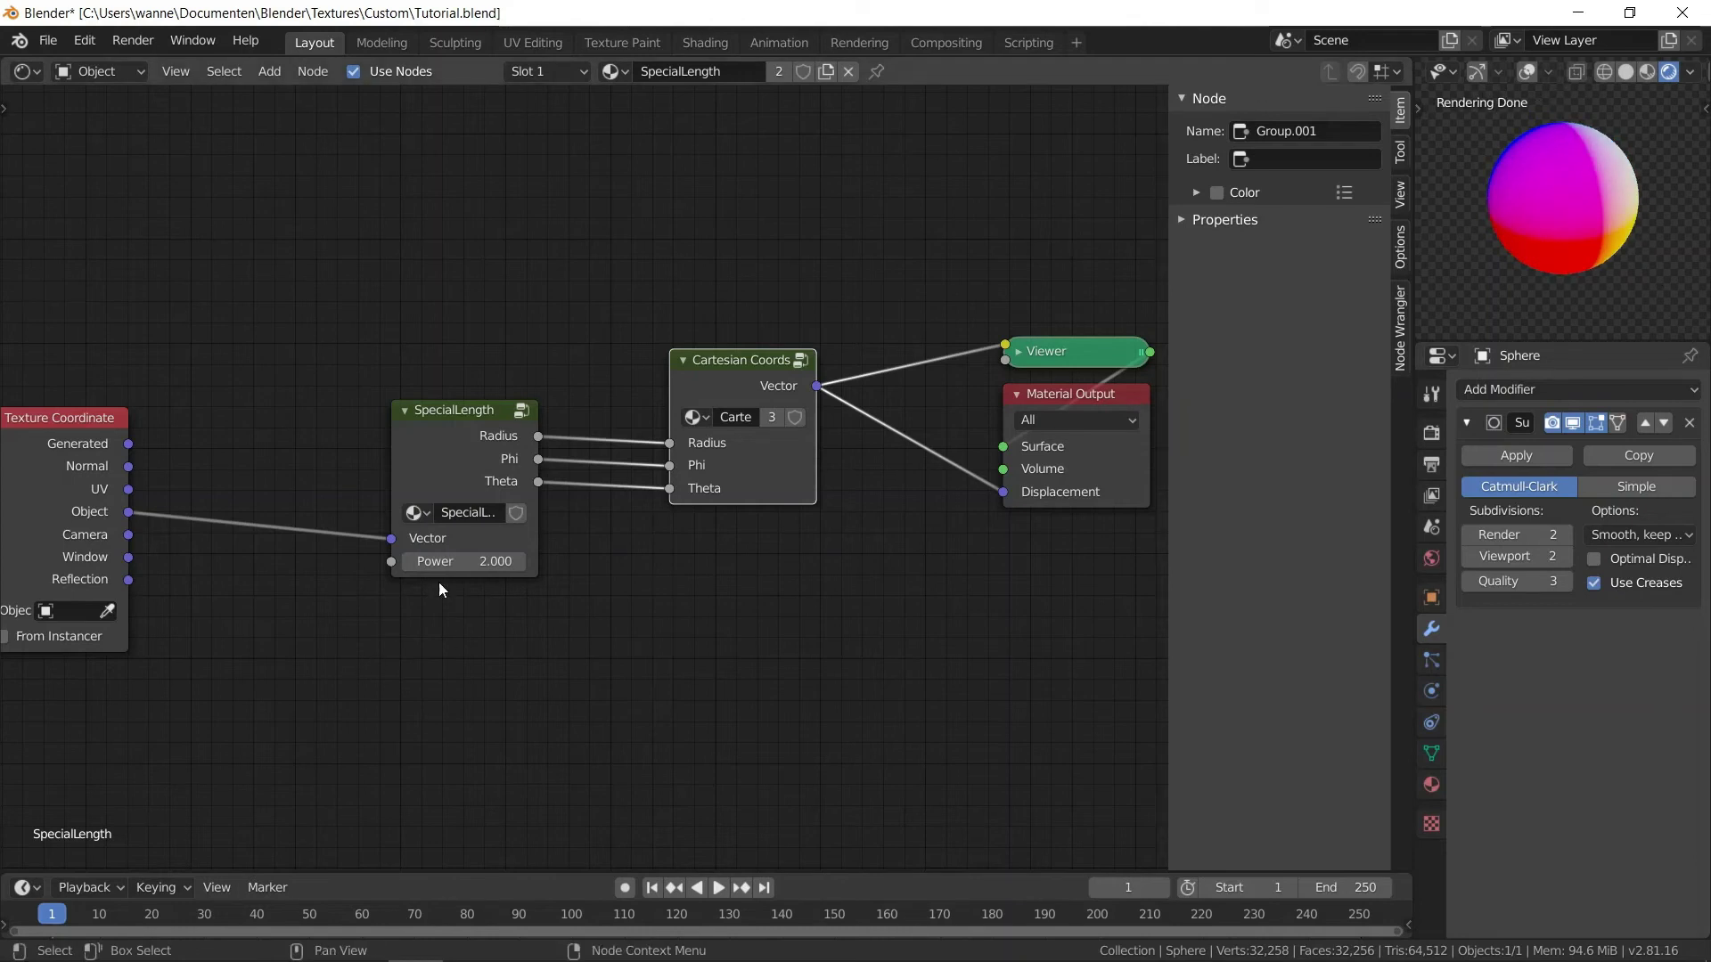
{"action": "double_click", "coordinate": [462, 561]}
{"action": "type", "text": "-2"}
{"action": "key", "text": "Return"}
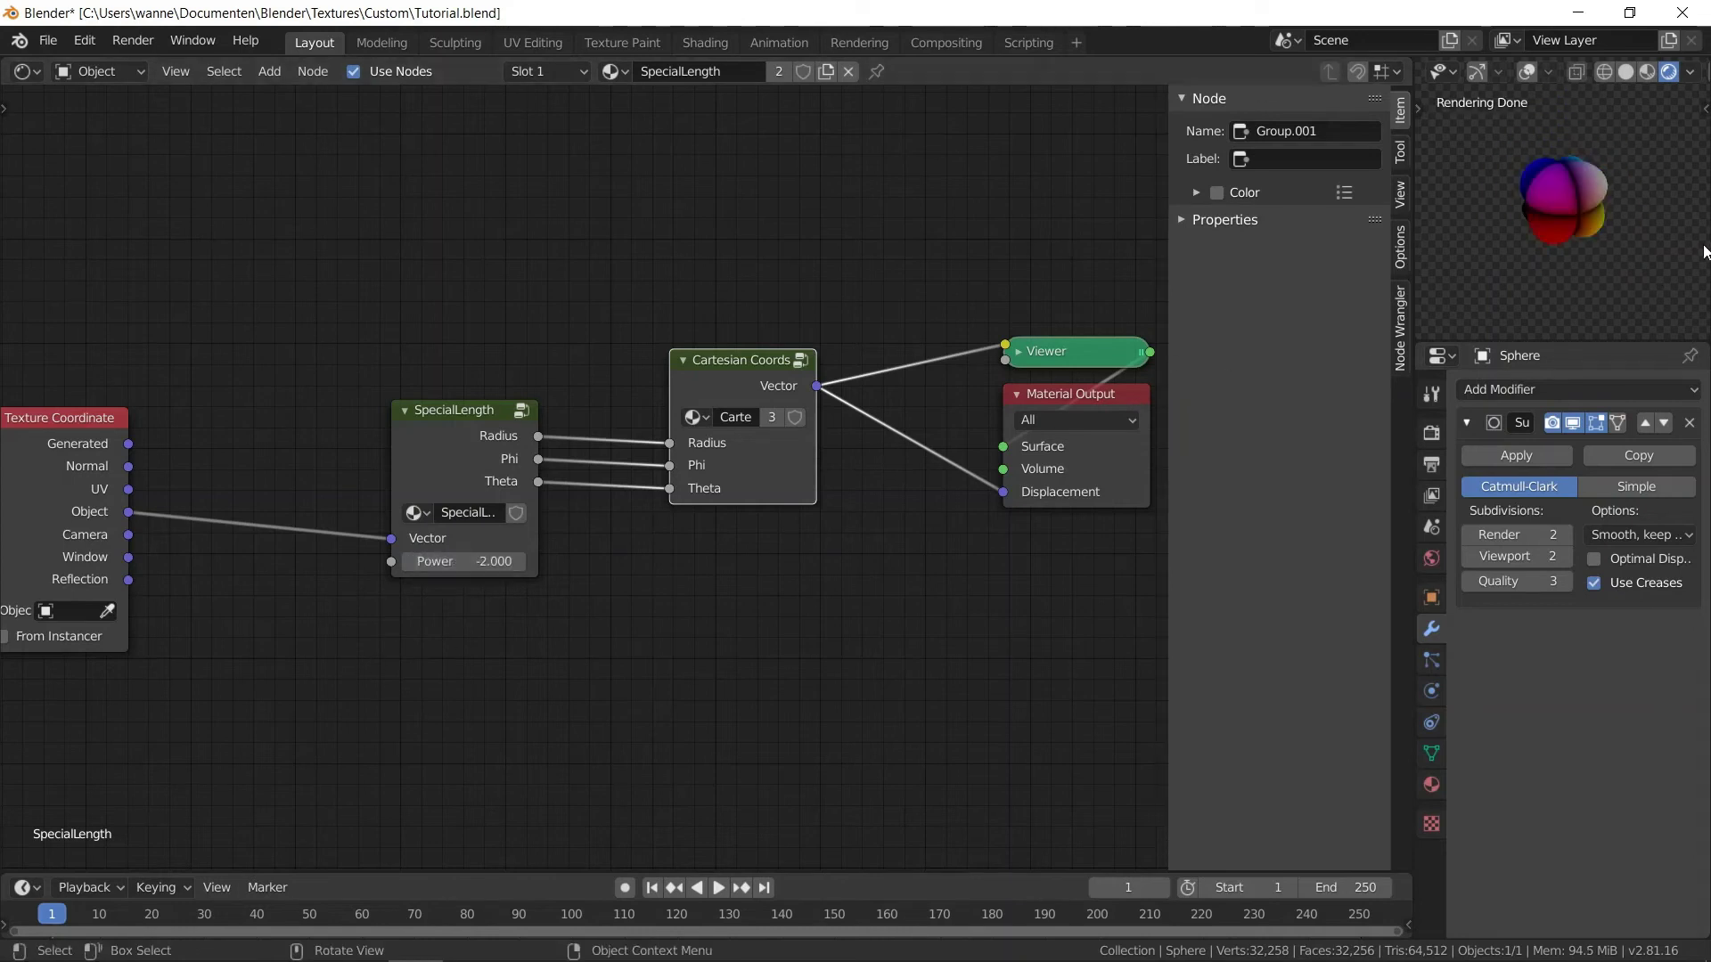
{"action": "mouse_move", "coordinate": [1584, 265]}
{"action": "middle_mouse_down"}
{"action": "mouse_move", "coordinate": [1542, 242]}
{"action": "mouse_move", "coordinate": [1575, 307]}
{"action": "mouse_move", "coordinate": [1500, 208]}
{"action": "mouse_move", "coordinate": [1574, 275]}
{"action": "middle_mouse_up"}
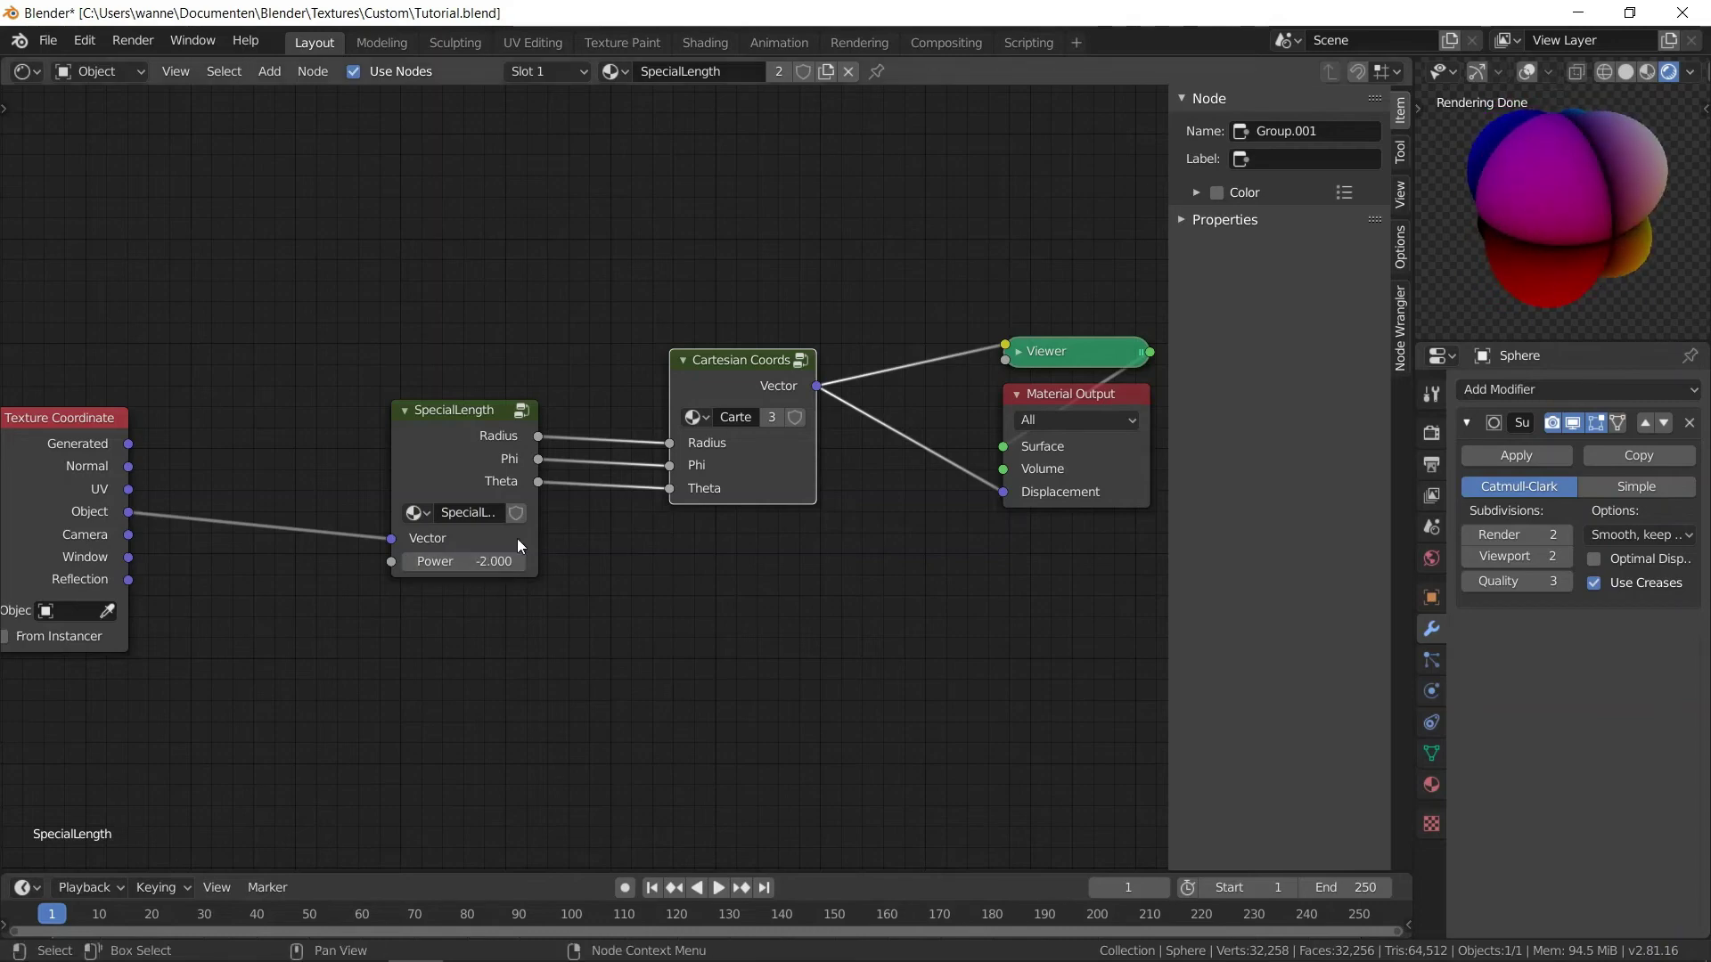
- Disconnect Cartesian Coords from the Viewer and the material's Displacement, and space the nodes apart
{"action": "scroll", "coordinate": [431, 360], "scroll_direction": "down", "scroll_amount": 2}
{"action": "left_click_drag", "start_coordinate": [514, 432], "coordinate": [470, 418]}
{"action": "left_click_drag", "start_coordinate": [711, 410], "coordinate": [637, 419]}
{"action": "right_click_drag", "start_coordinate": [822, 407], "coordinate": [818, 473], "text": "shift"}
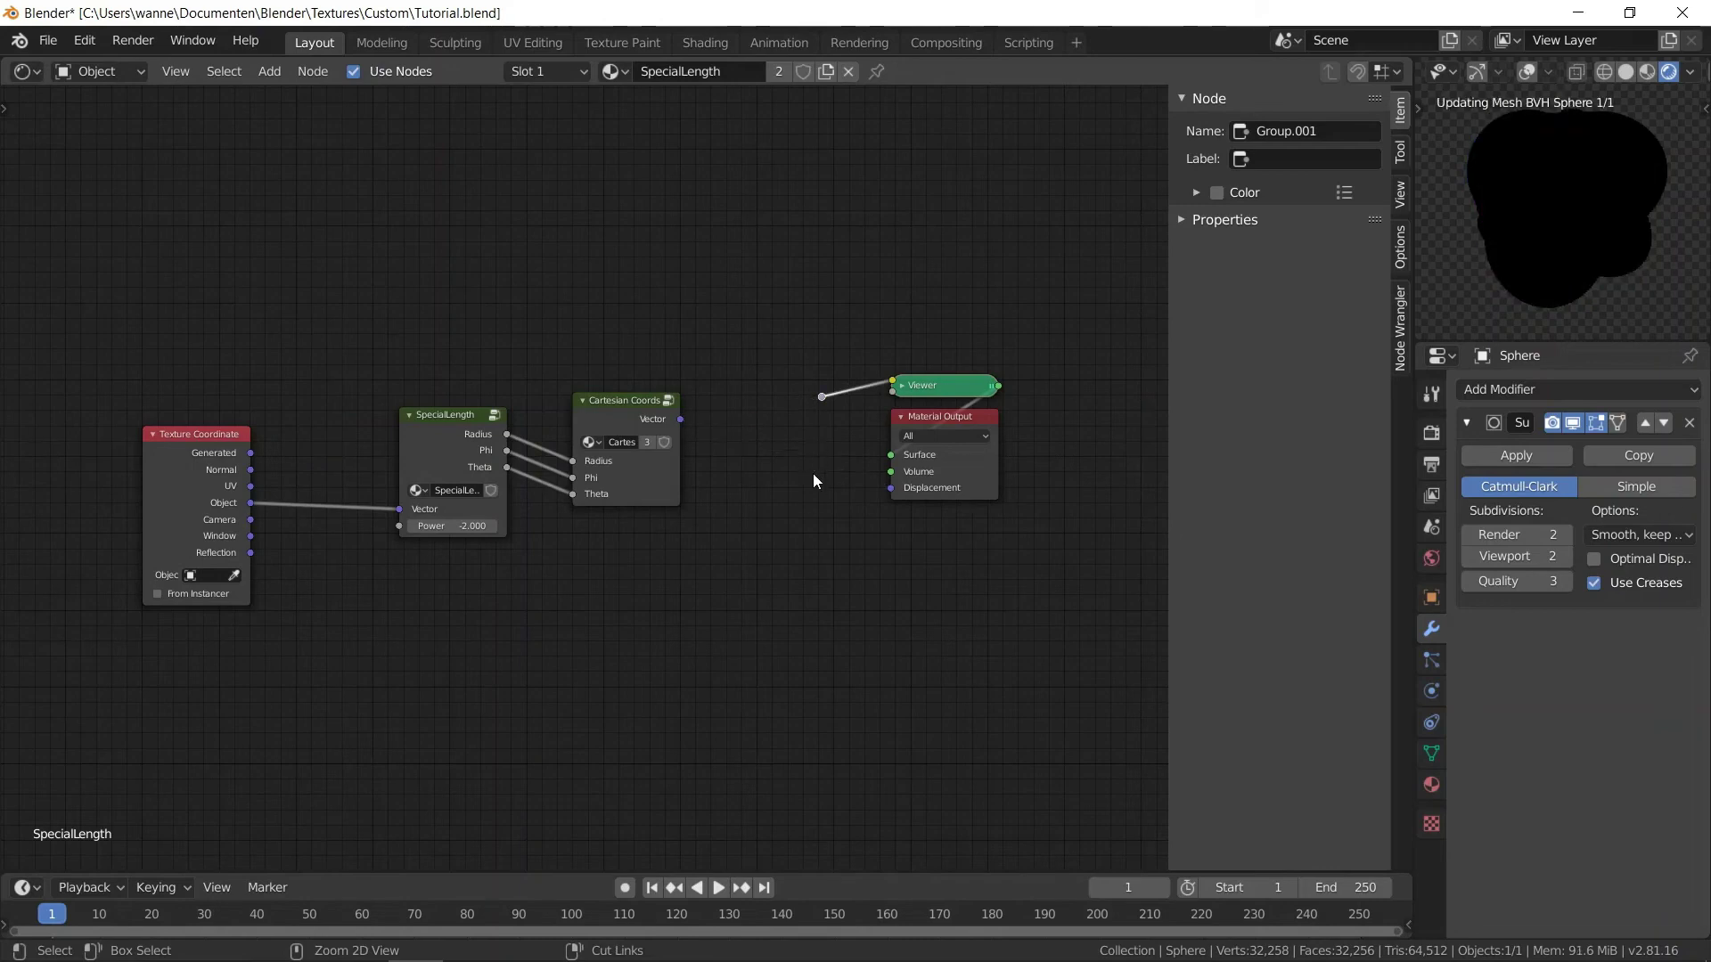
{"action": "left_click", "coordinate": [821, 397]}
{"action": "key", "text": "x"}
{"action": "left_click_drag", "start_coordinate": [930, 415], "coordinate": [1055, 416]}
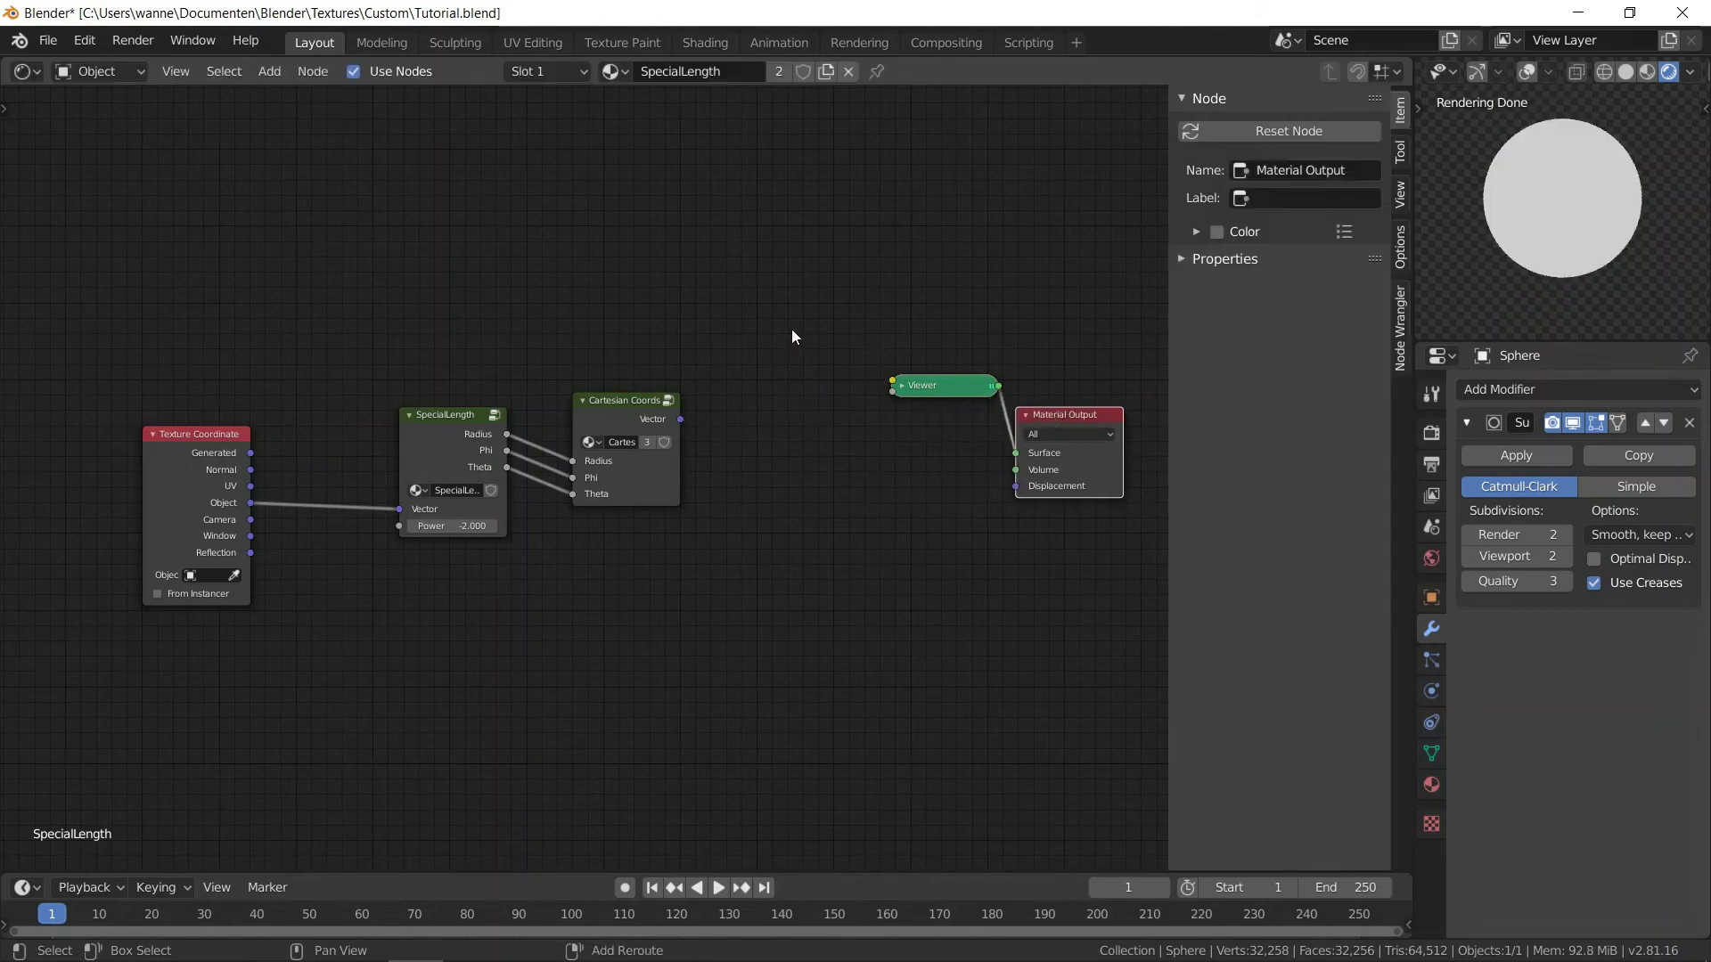
- Add a Wave Texture between Cartesian Coords and the Viewer, set its profile to Saw, and preview it
{"action": "key", "text": "shift+a"}
{"action": "mouse_move", "coordinate": [704, 263]}
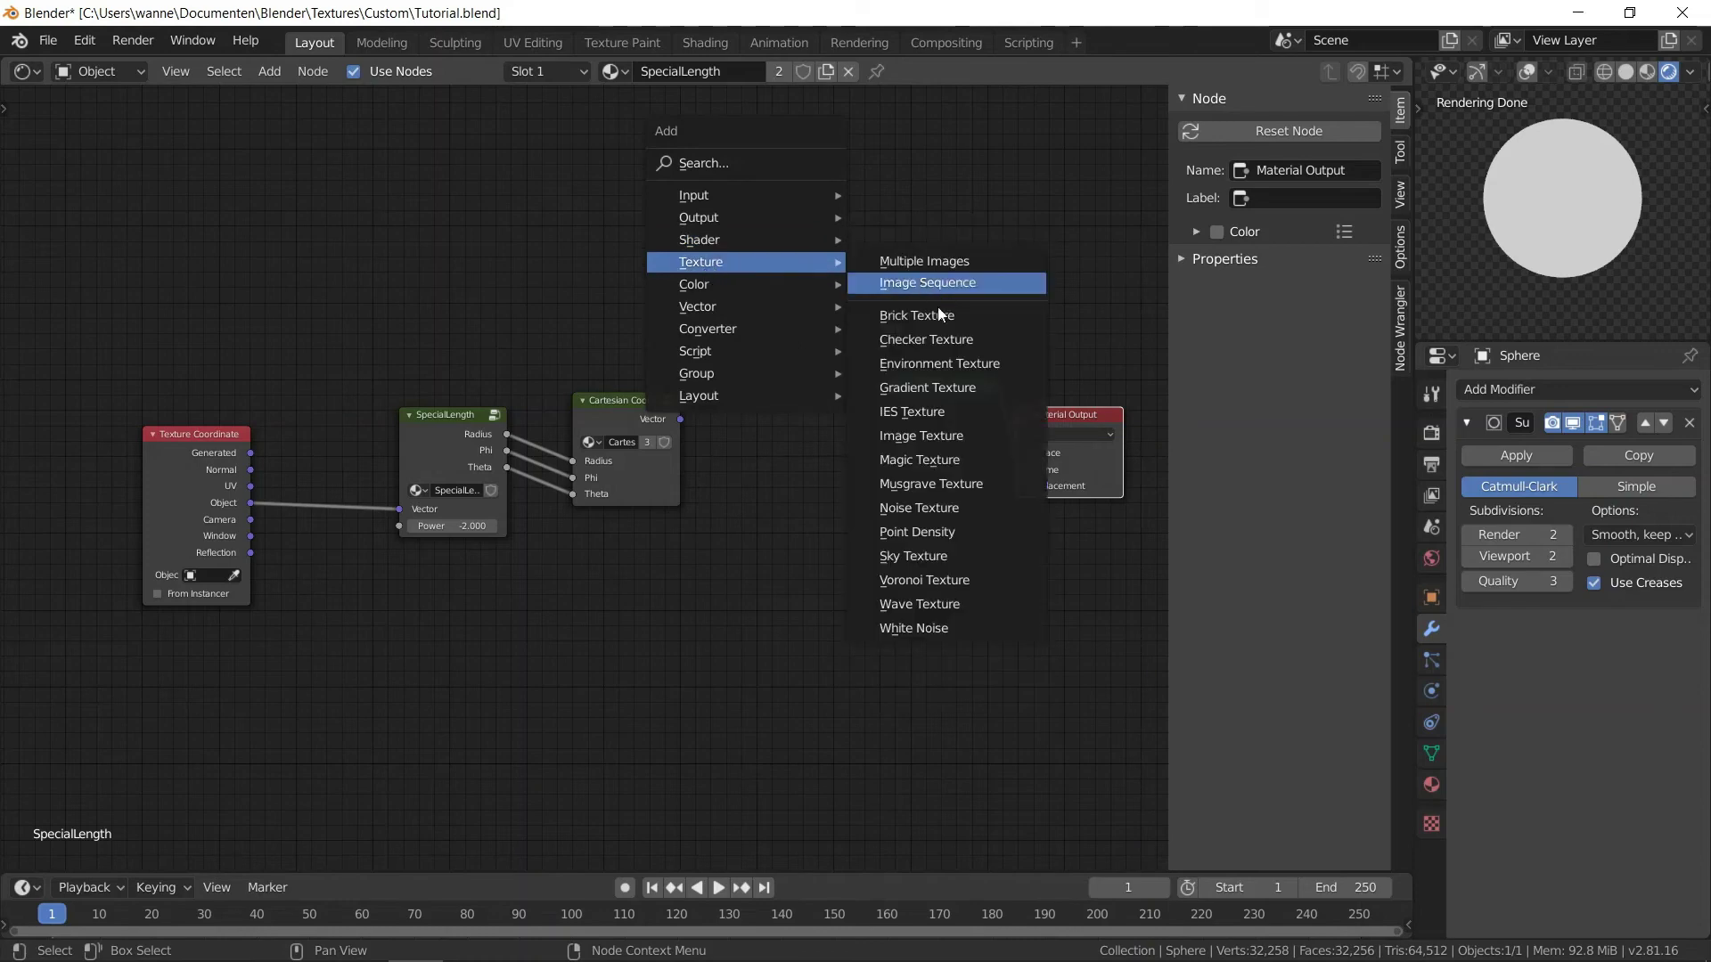
{"action": "left_click", "coordinate": [922, 604]}
{"action": "left_click", "coordinate": [778, 380]}
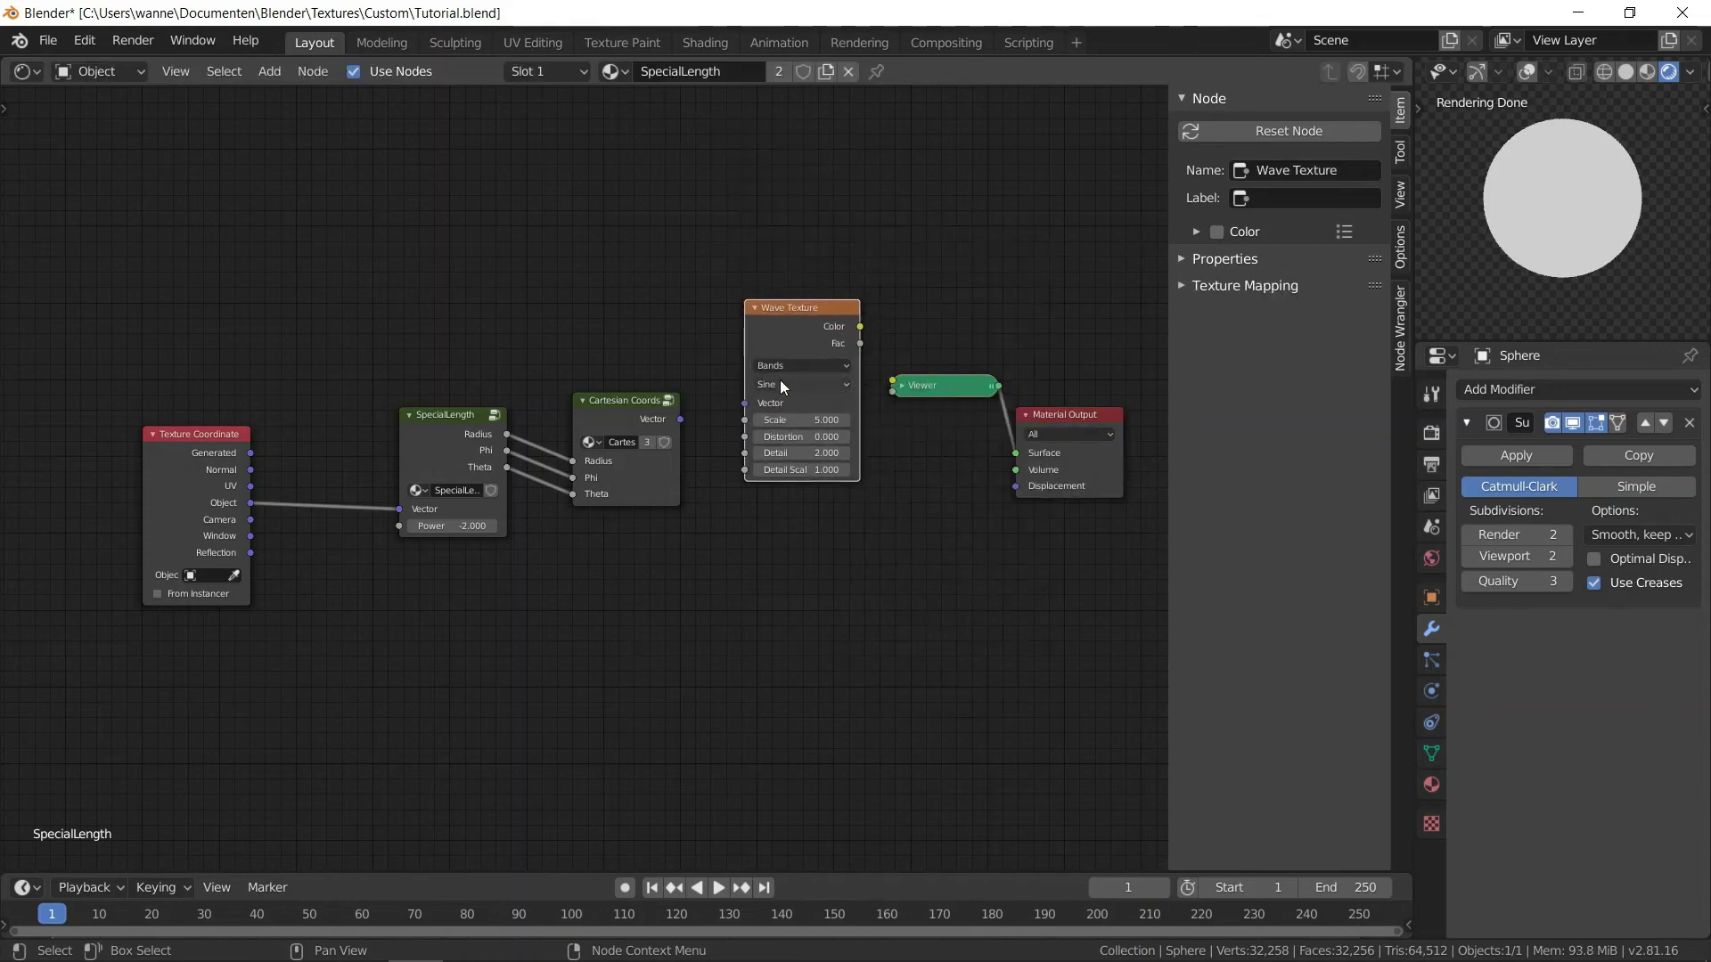
{"action": "left_click", "coordinate": [788, 385]}
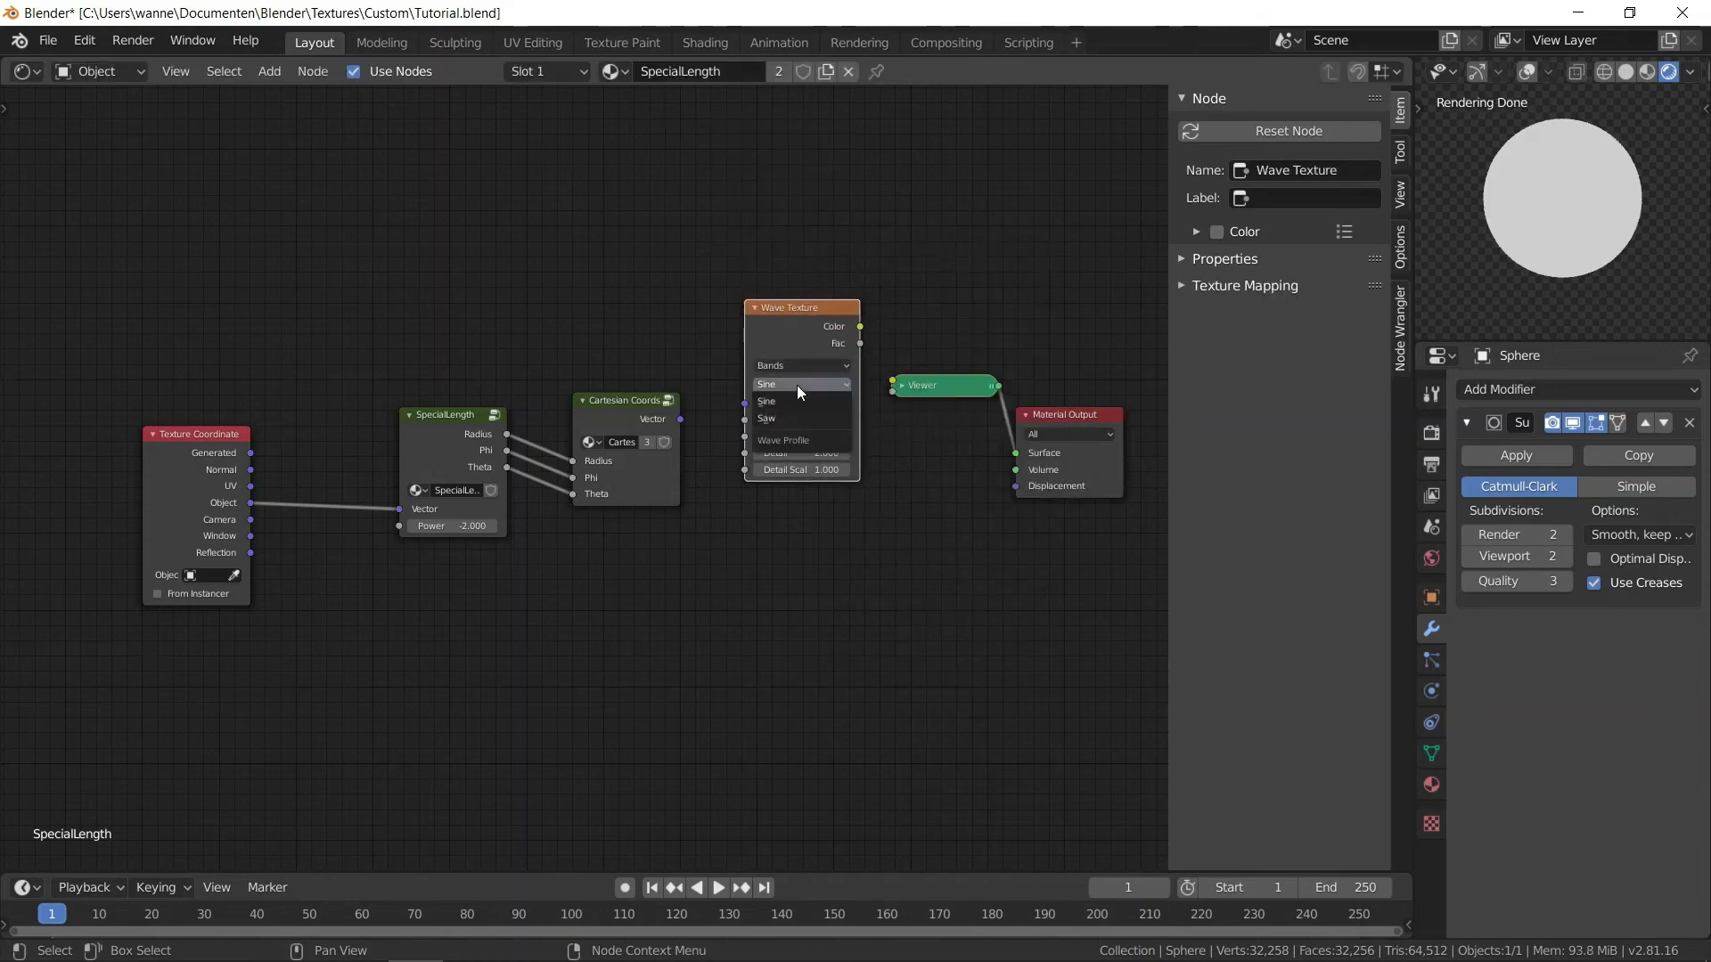
{"action": "left_click", "coordinate": [804, 319], "text": "ctrl+shift"}
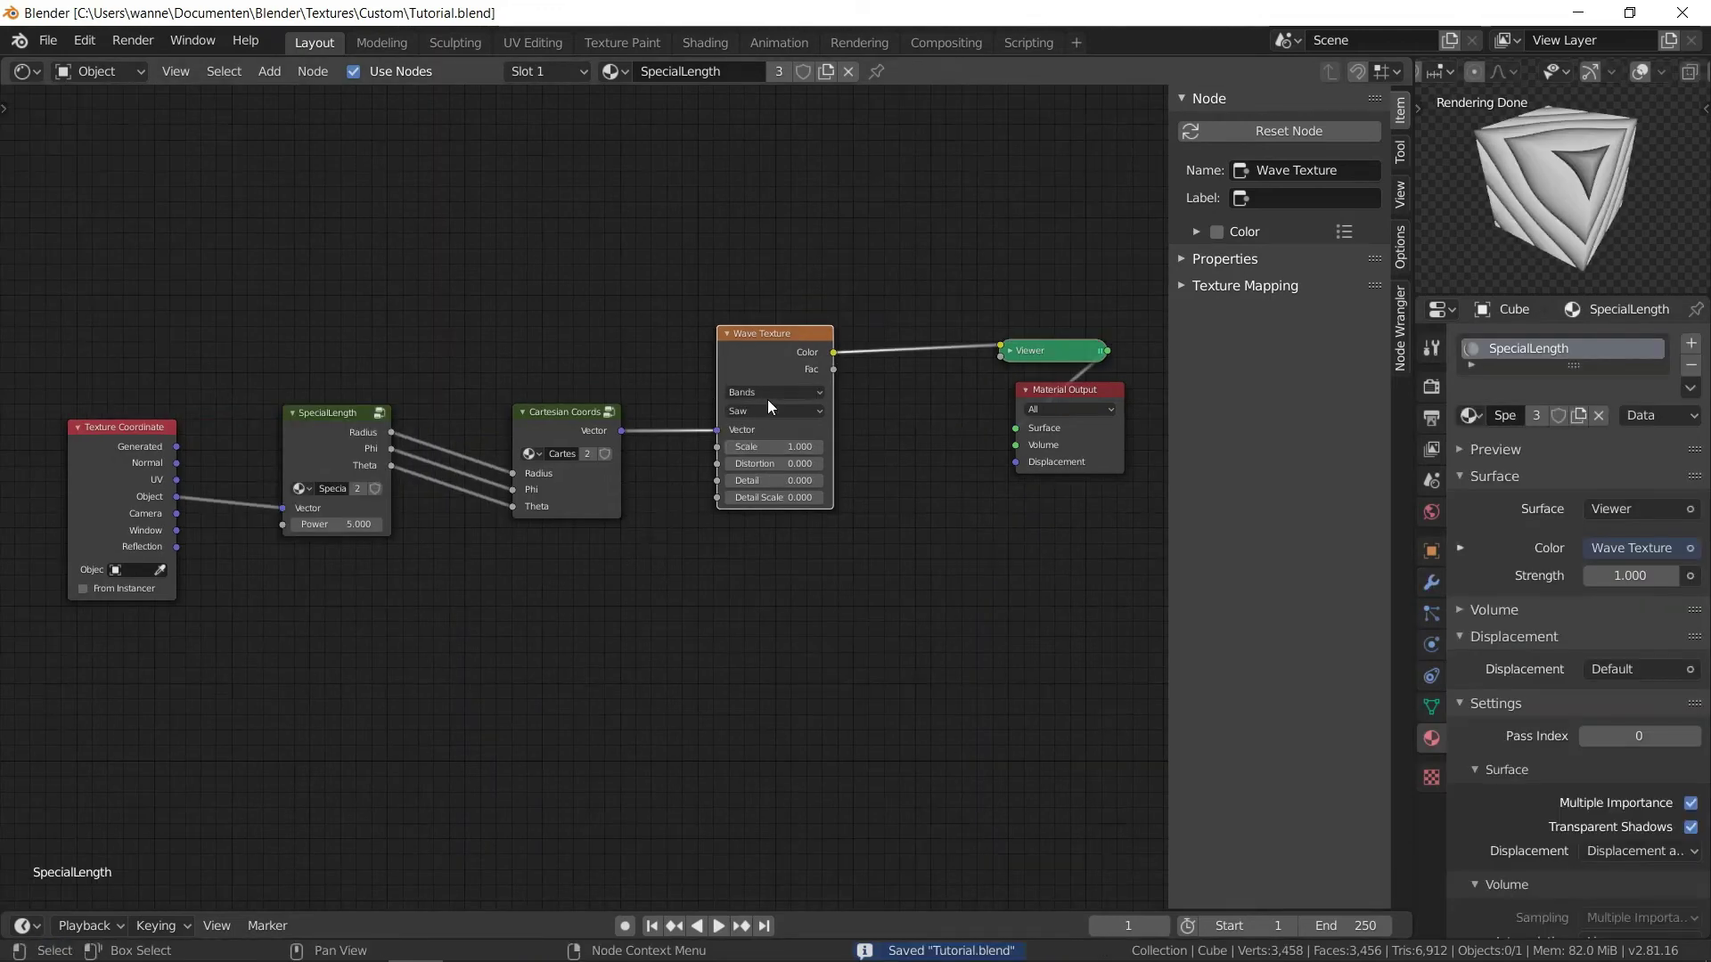
- Switch the Wave Texture from Bands to Rings and set its Scale to 10
{"action": "left_click", "coordinate": [768, 397]}
{"action": "left_click", "coordinate": [762, 427]}
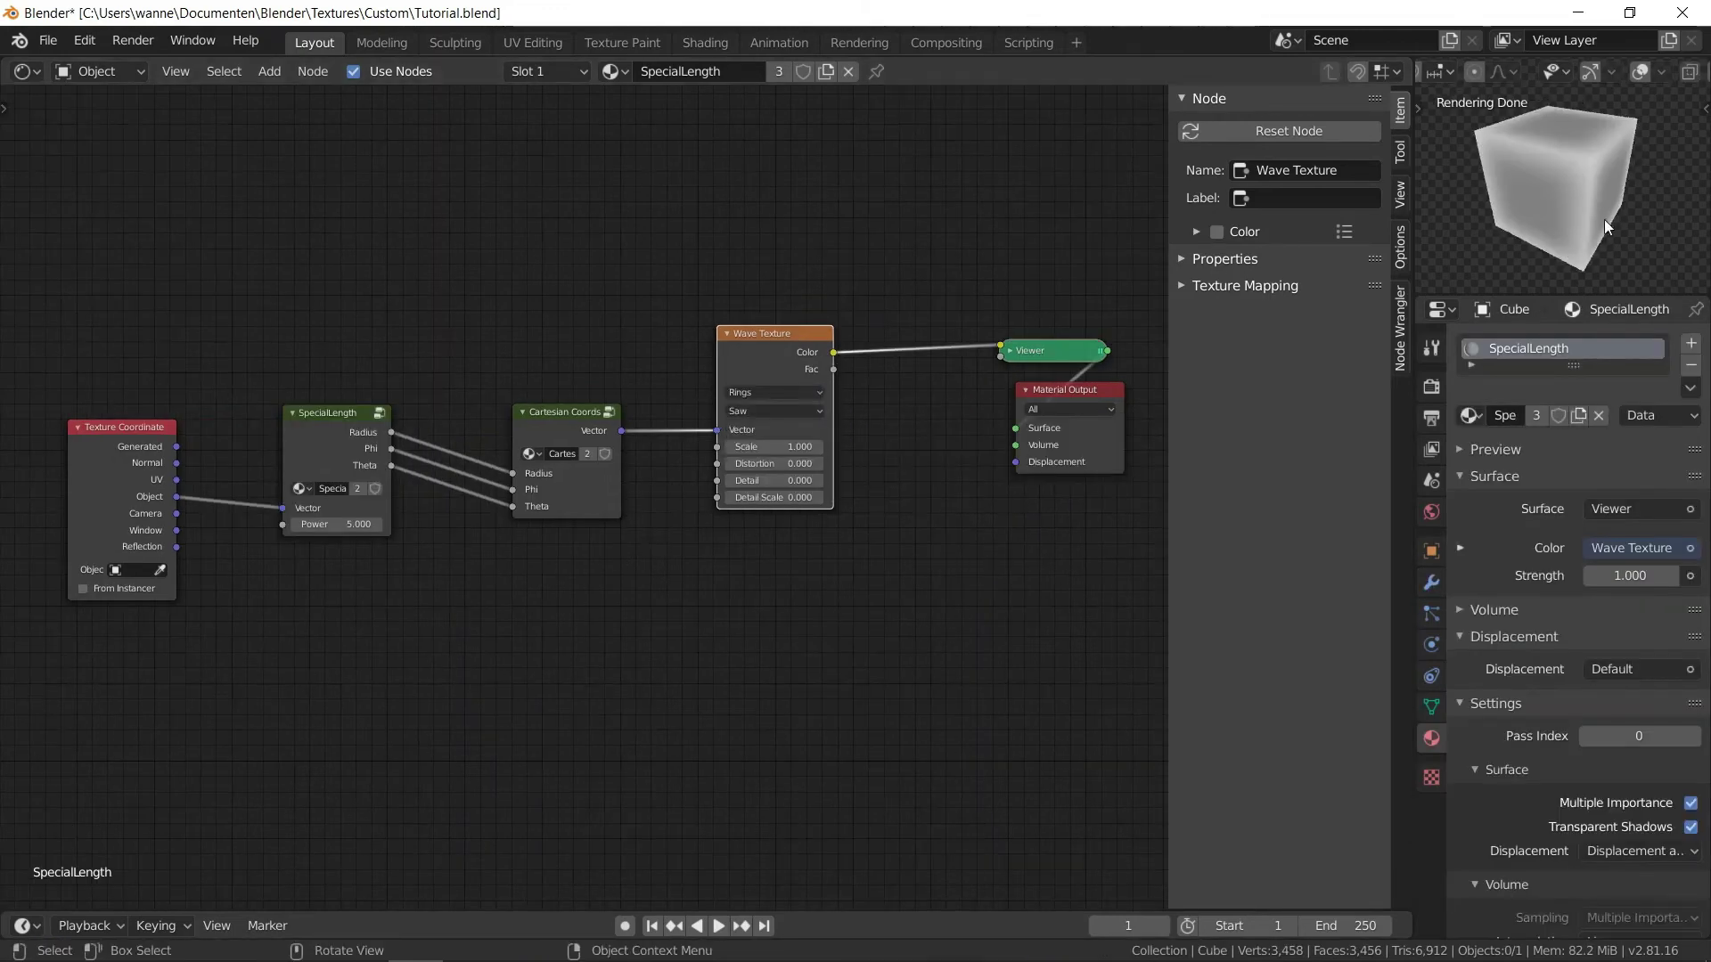
{"action": "left_click", "coordinate": [802, 447]}
{"action": "type", "text": "1.00"}
{"action": "key", "text": "Return"}
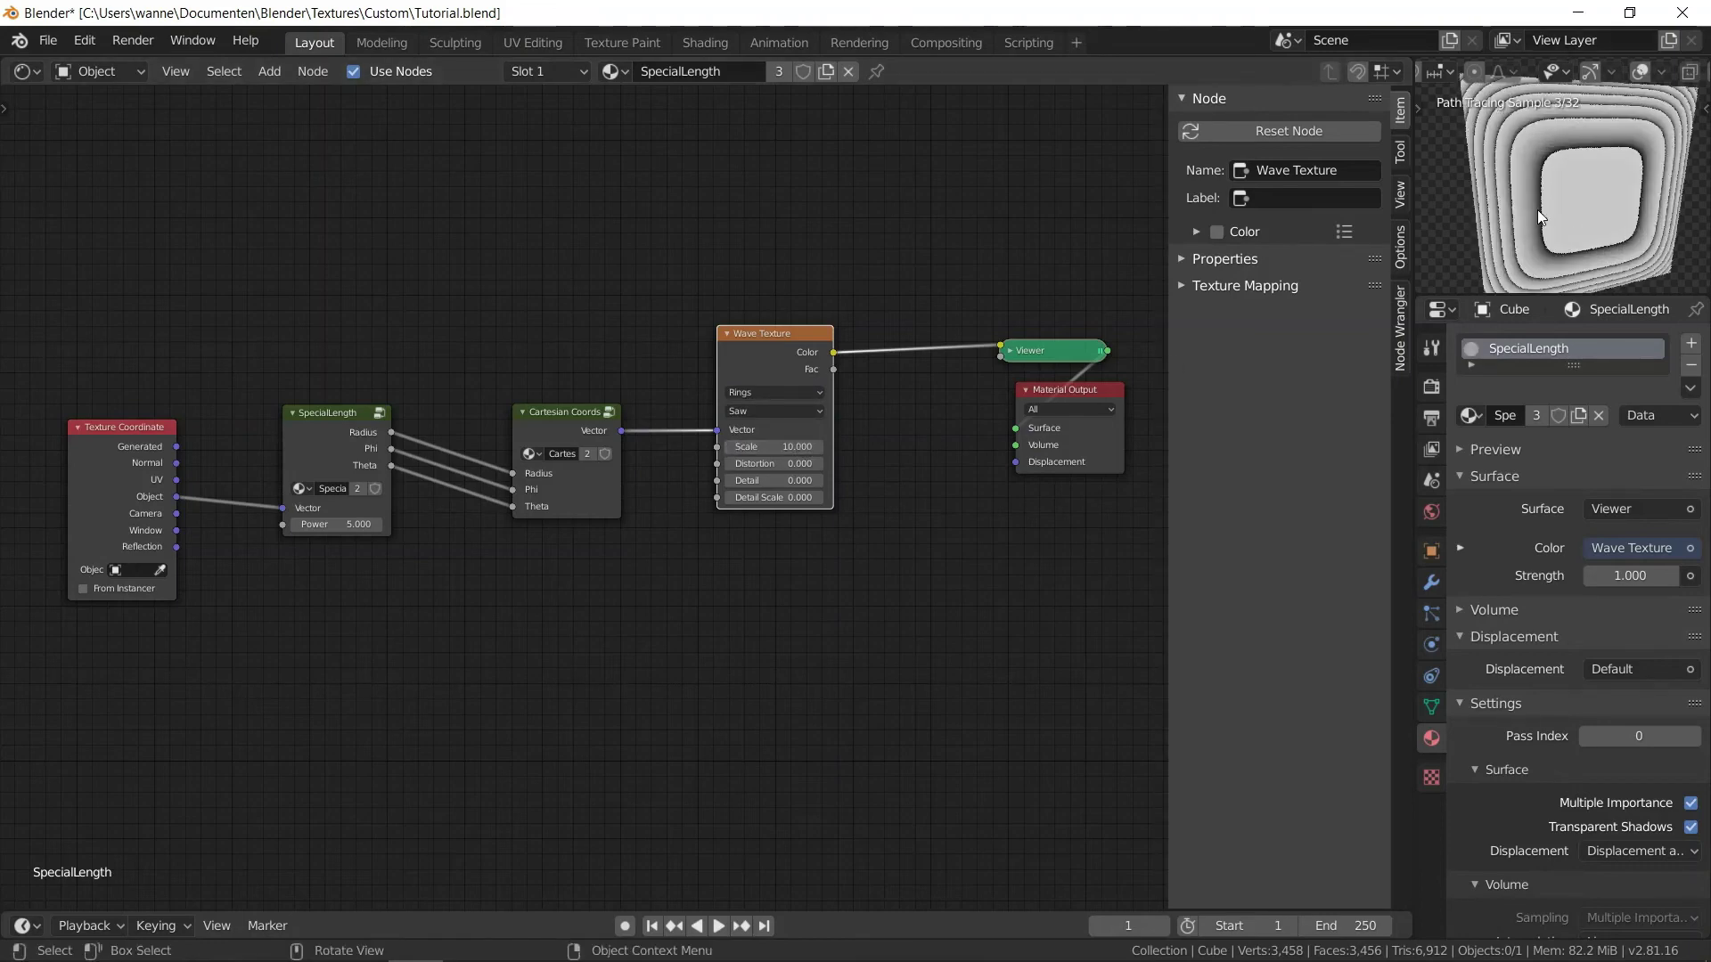
- Vary SpecialLength's Power up to 24 while viewing the ring pattern on the cube, ending at a value of 1
{"action": "scroll", "coordinate": [1541, 218], "scroll_direction": "down", "scroll_amount": 4}
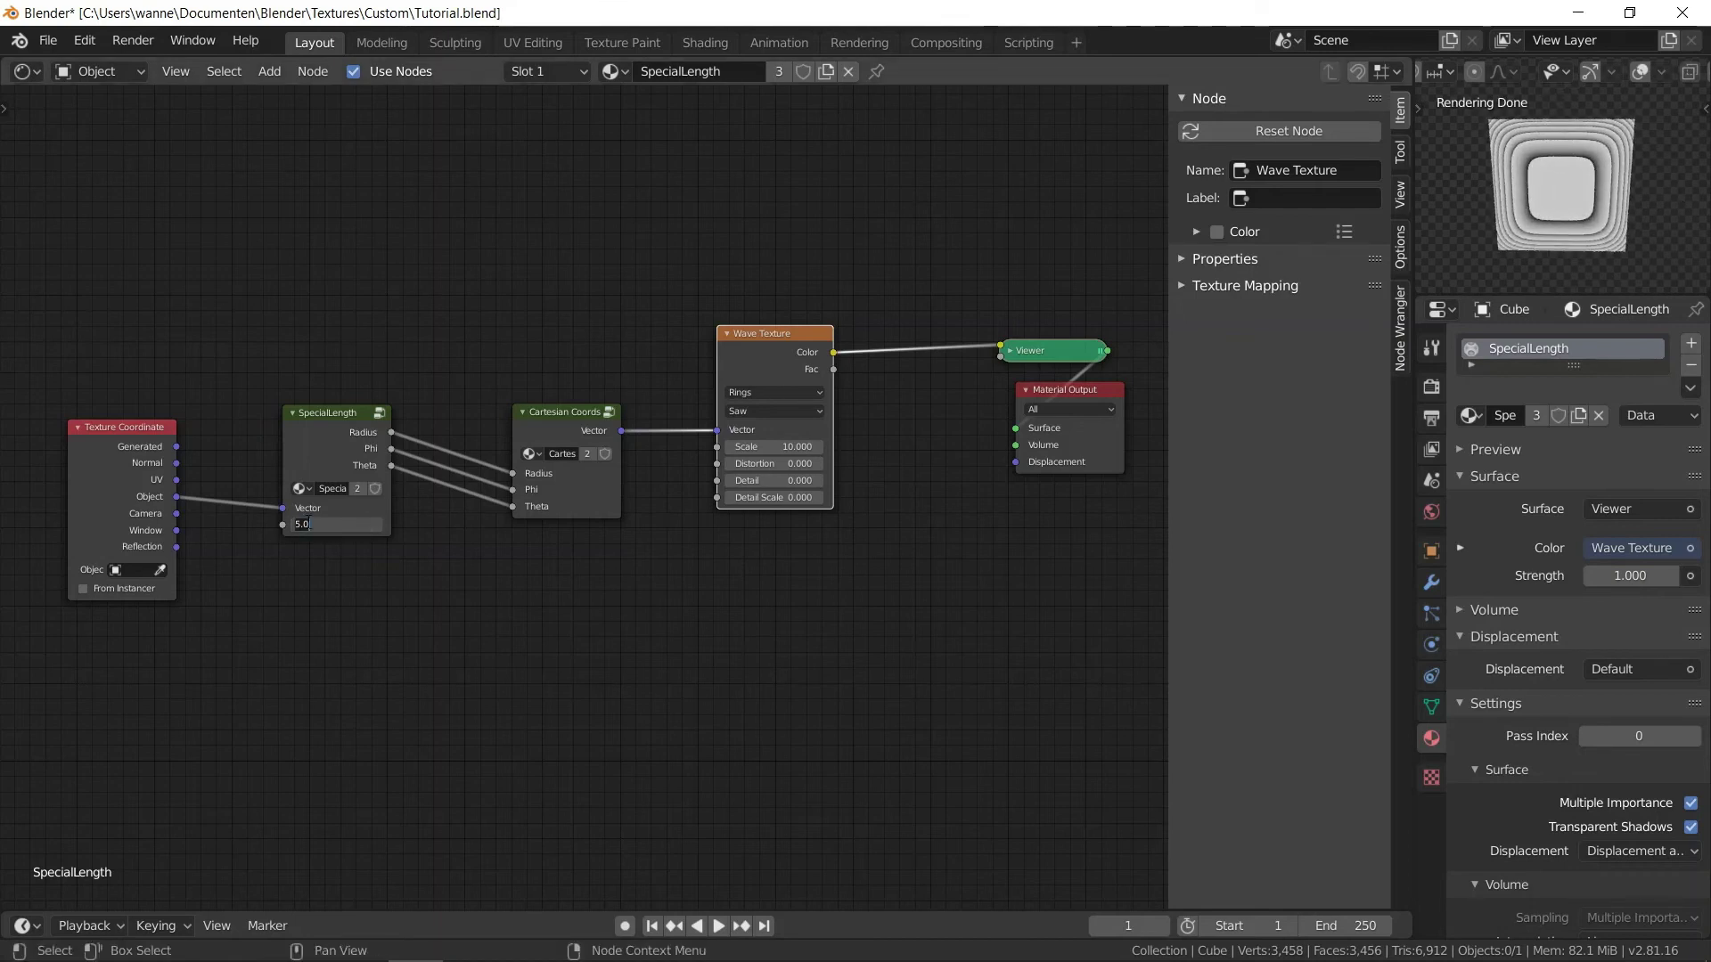
{"action": "key", "text": "Return"}
{"action": "left_click_drag", "start_coordinate": [337, 525], "coordinate": [366, 525]}
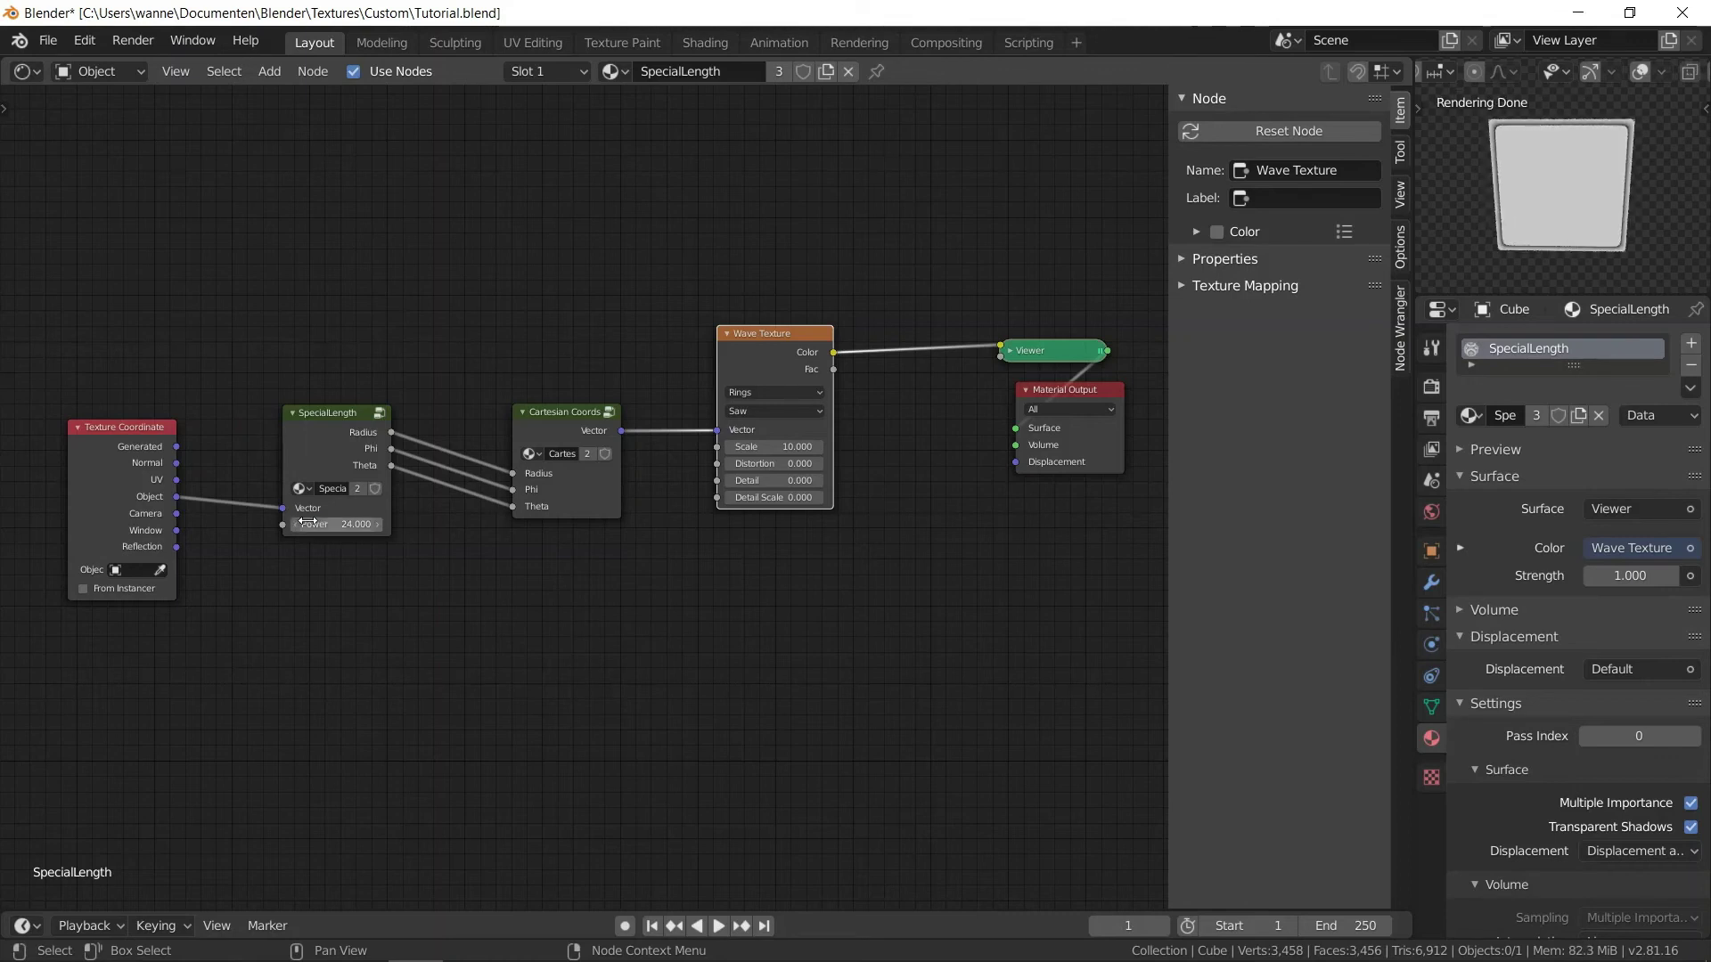
{"action": "key", "text": "Return"}
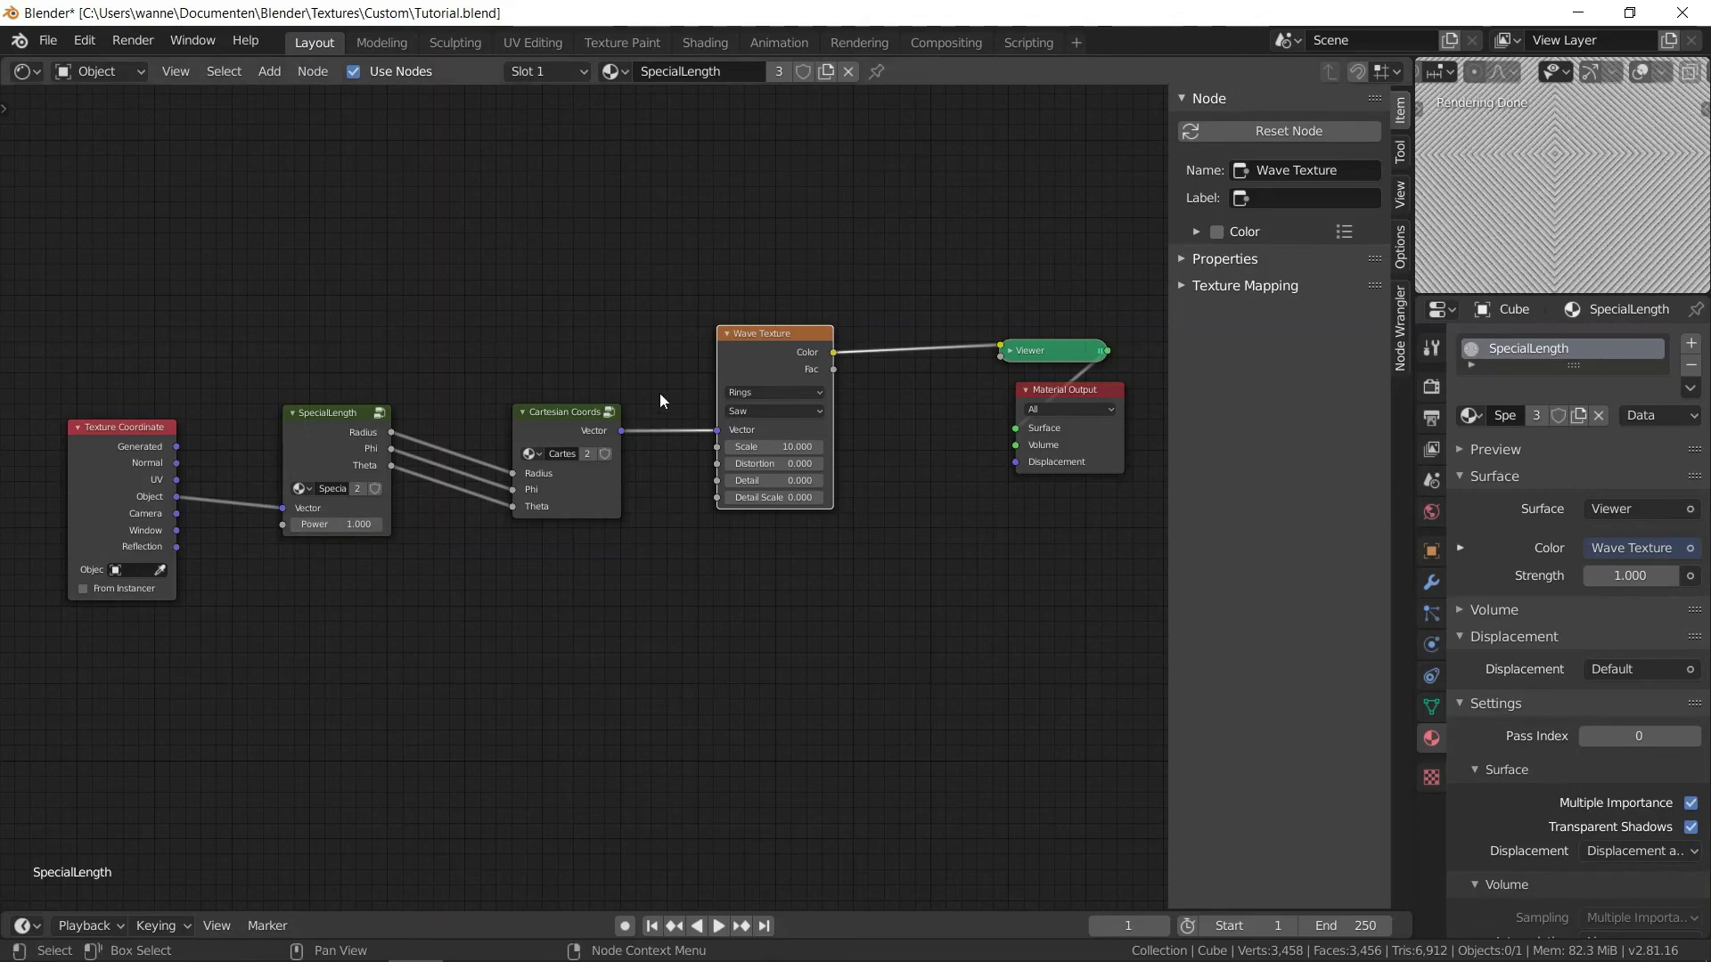
- Set the Wave Texture's Scale to 1 and SpecialLength's Power to 0.8, viewing the cube from an angle
{"action": "key", "text": "Return"}
{"action": "scroll", "coordinate": [1582, 214], "scroll_direction": "down", "scroll_amount": 2}
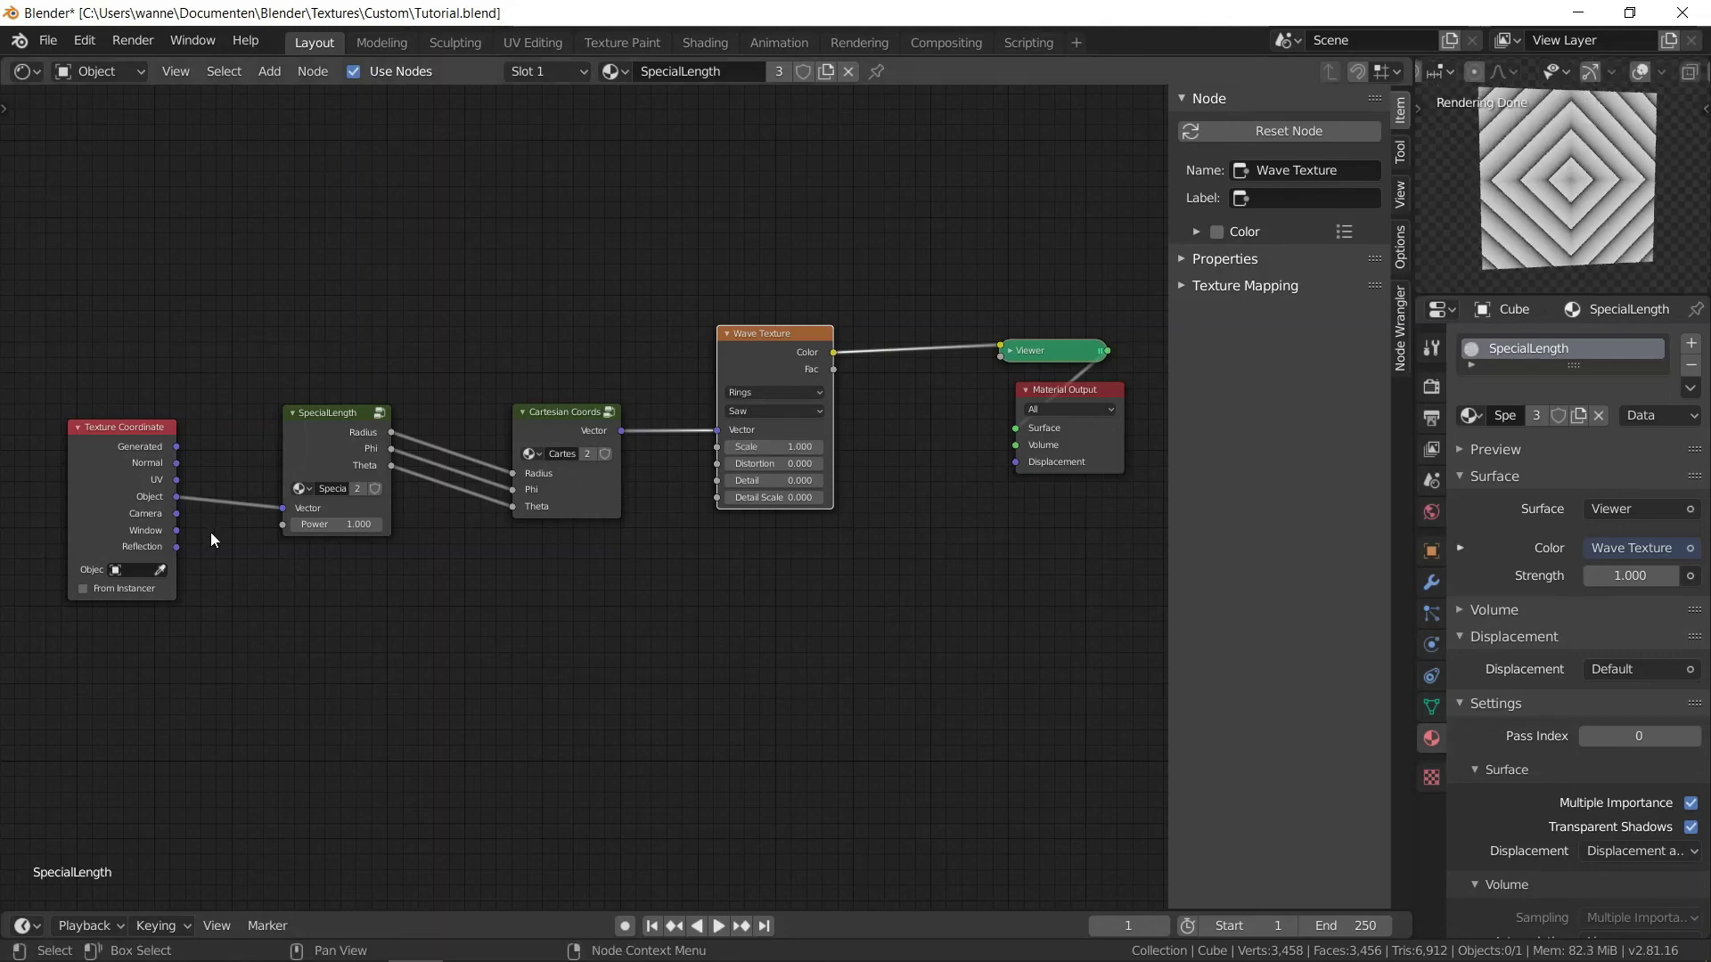
{"action": "left_click", "coordinate": [325, 524]}
{"action": "type", "text": "0.8"}
{"action": "key", "text": "Return"}
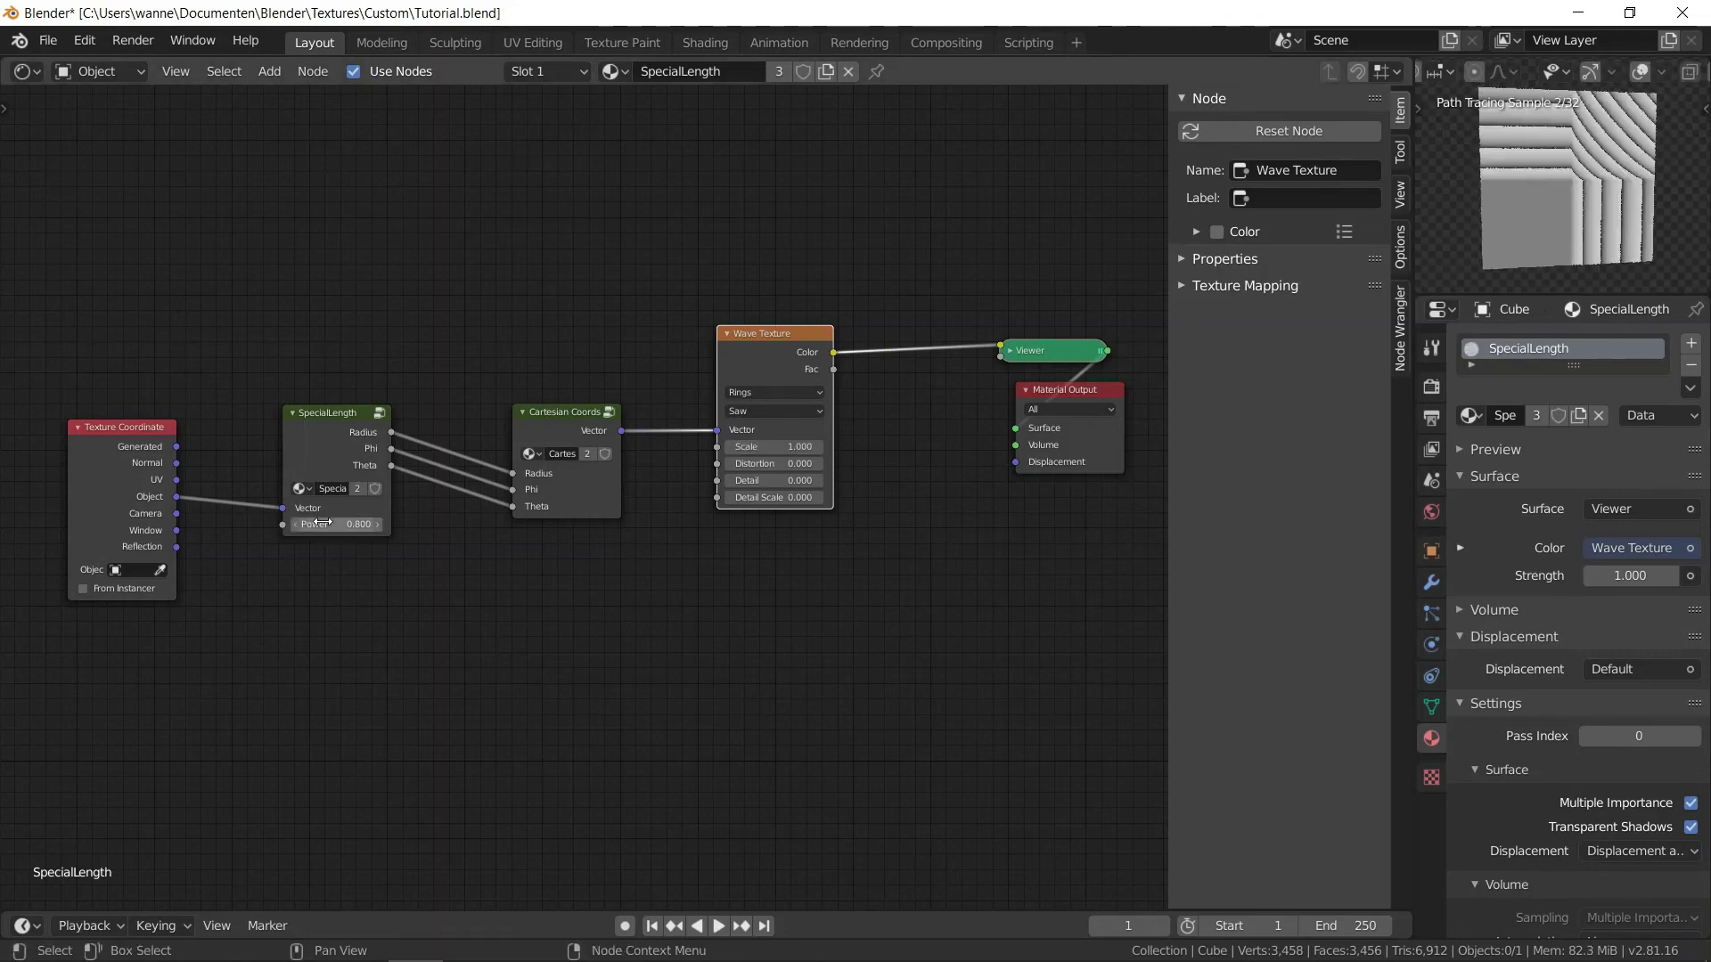
{"action": "middle_click_drag", "start_coordinate": [1596, 189], "coordinate": [1505, 267]}
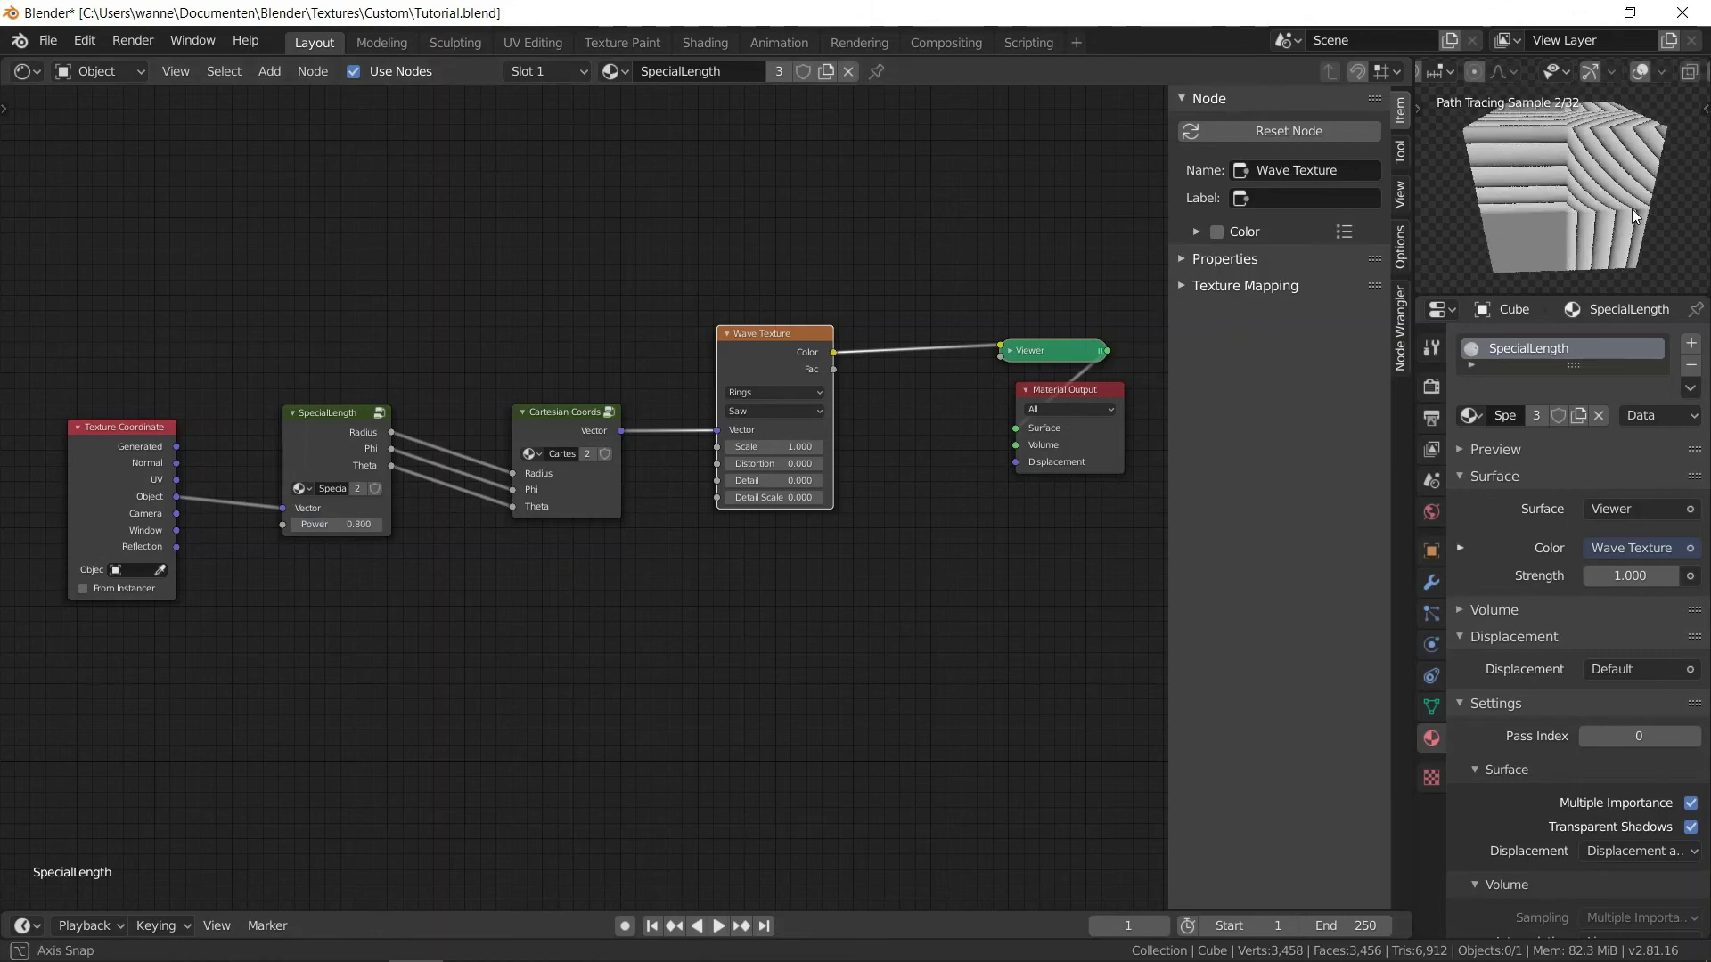
- Set SpecialLength's Power to -1 and view the ring pattern on the front of the cube
{"action": "left_click", "coordinate": [352, 527]}
{"action": "type", "text": "-1"}
{"action": "key", "text": "Return"}
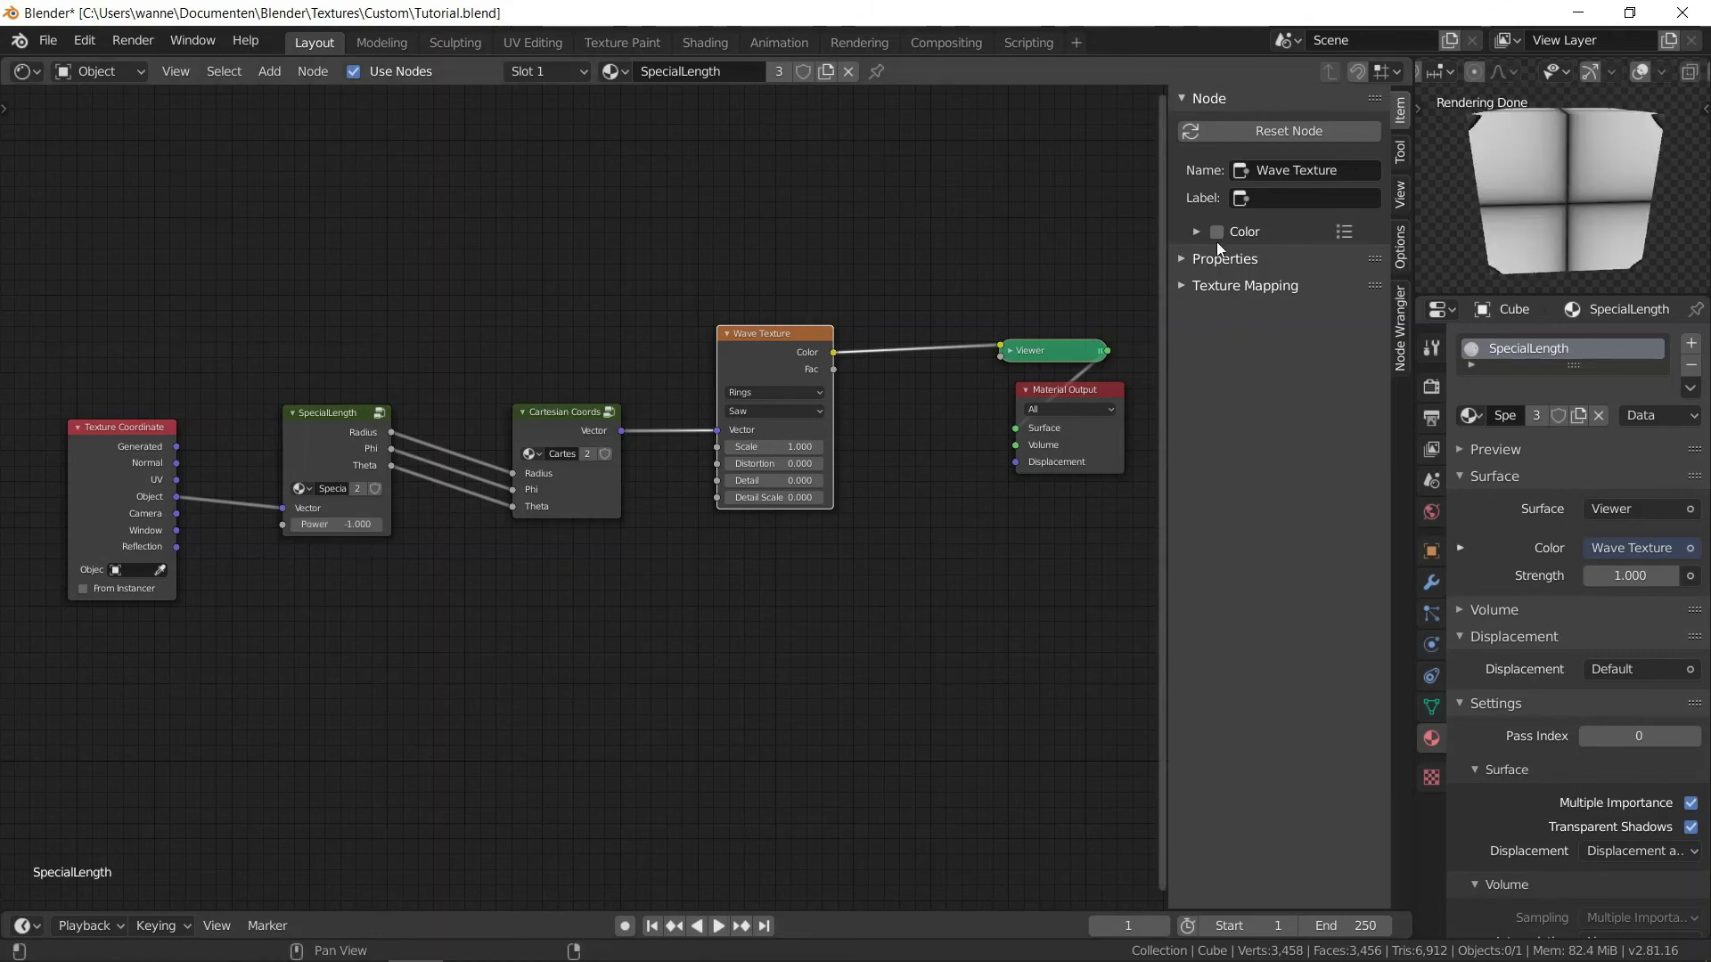
{"action": "middle_click_drag", "start_coordinate": [1545, 221], "coordinate": [1578, 252]}
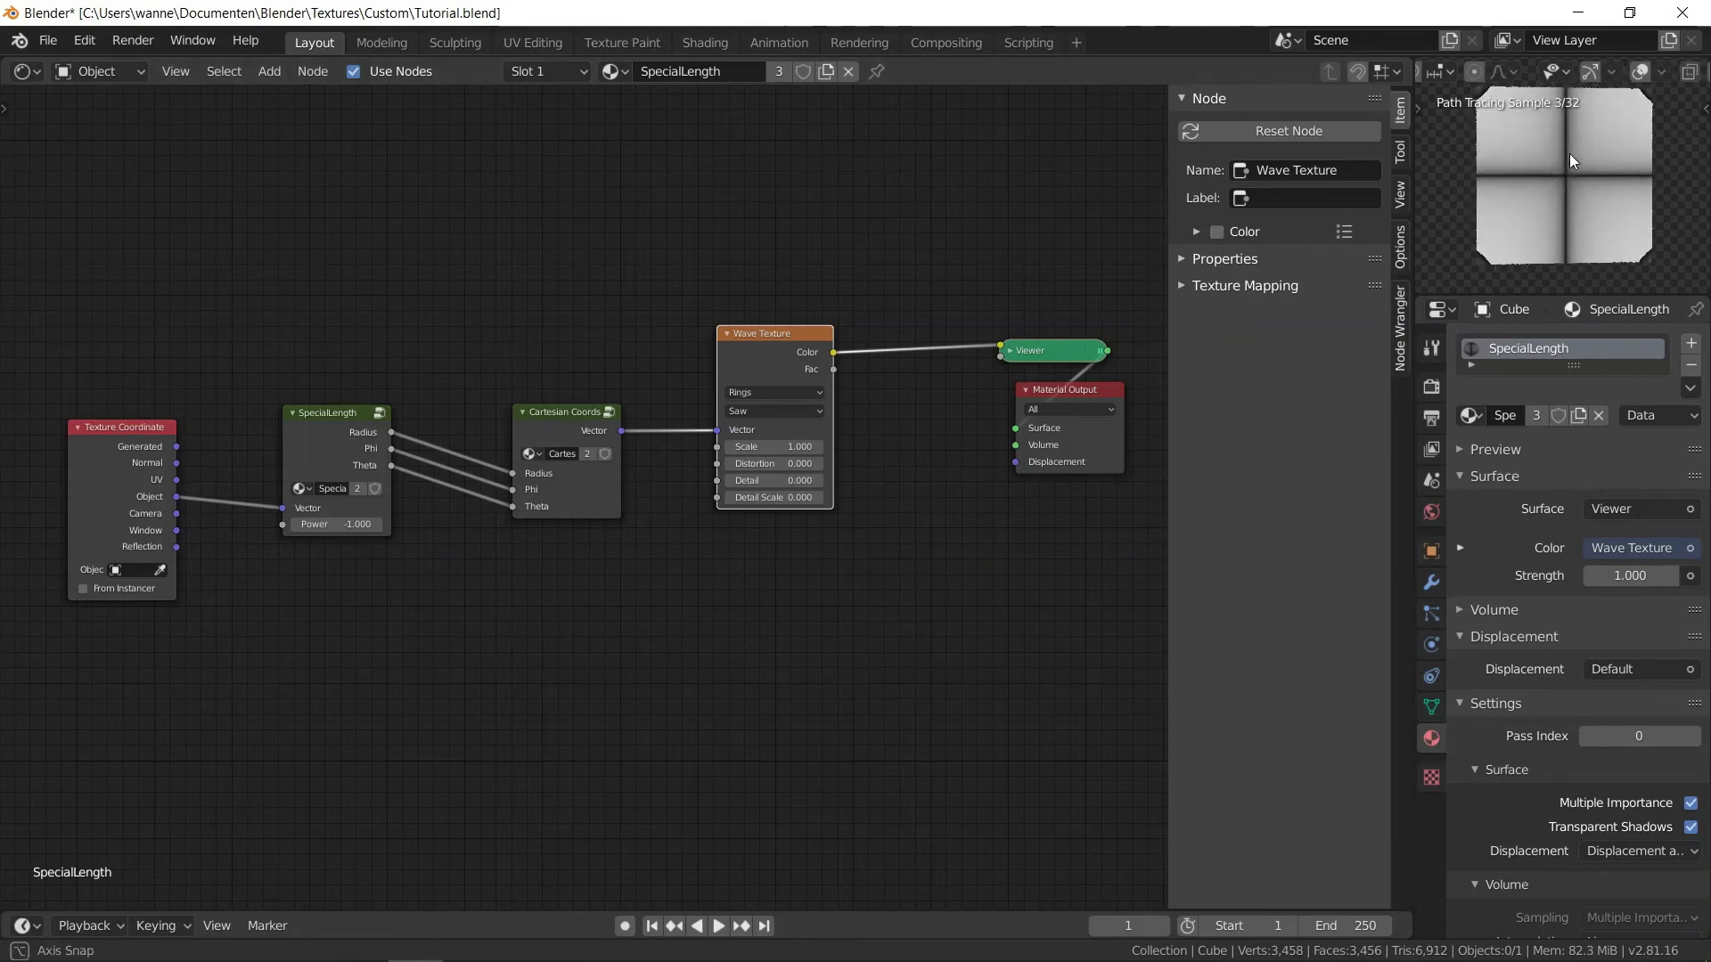
- Set the Wave Texture's Scale to 5 and SpecialLength's Power to -4
{"action": "left_click", "coordinate": [796, 449]}
{"action": "type", "text": "1.0"}
{"action": "key", "text": "Return"}
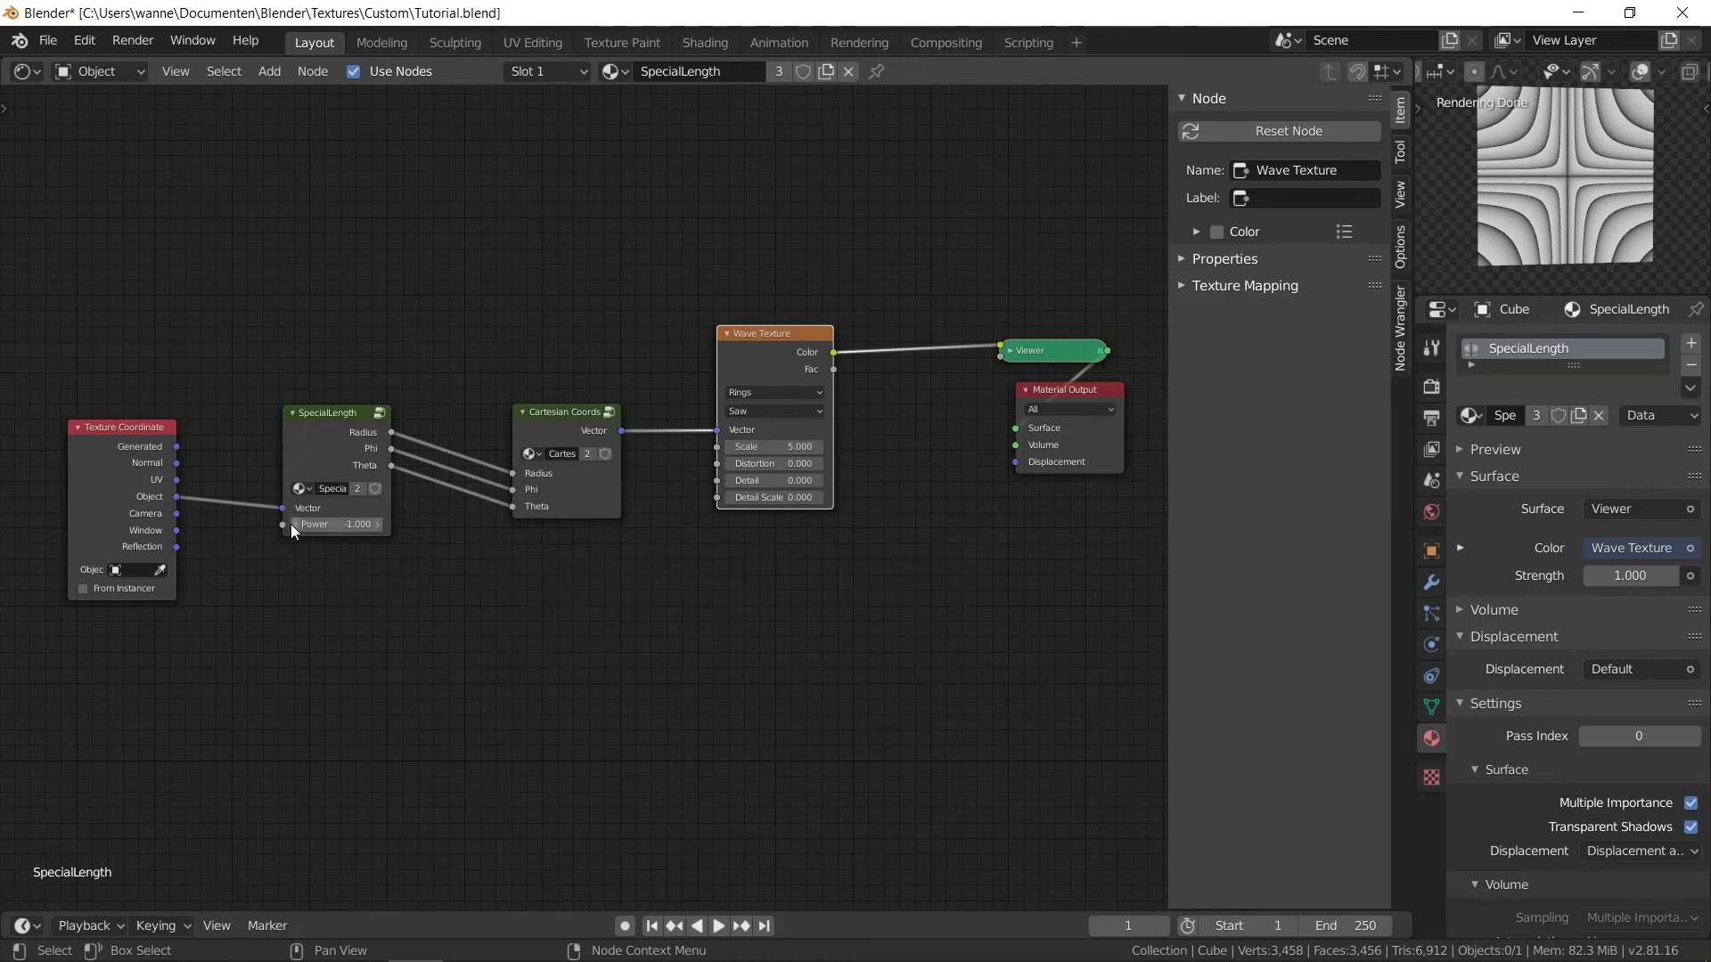
{"action": "left_click", "coordinate": [334, 526]}
{"action": "type", "text": "4"}
{"action": "key", "text": "Return"}
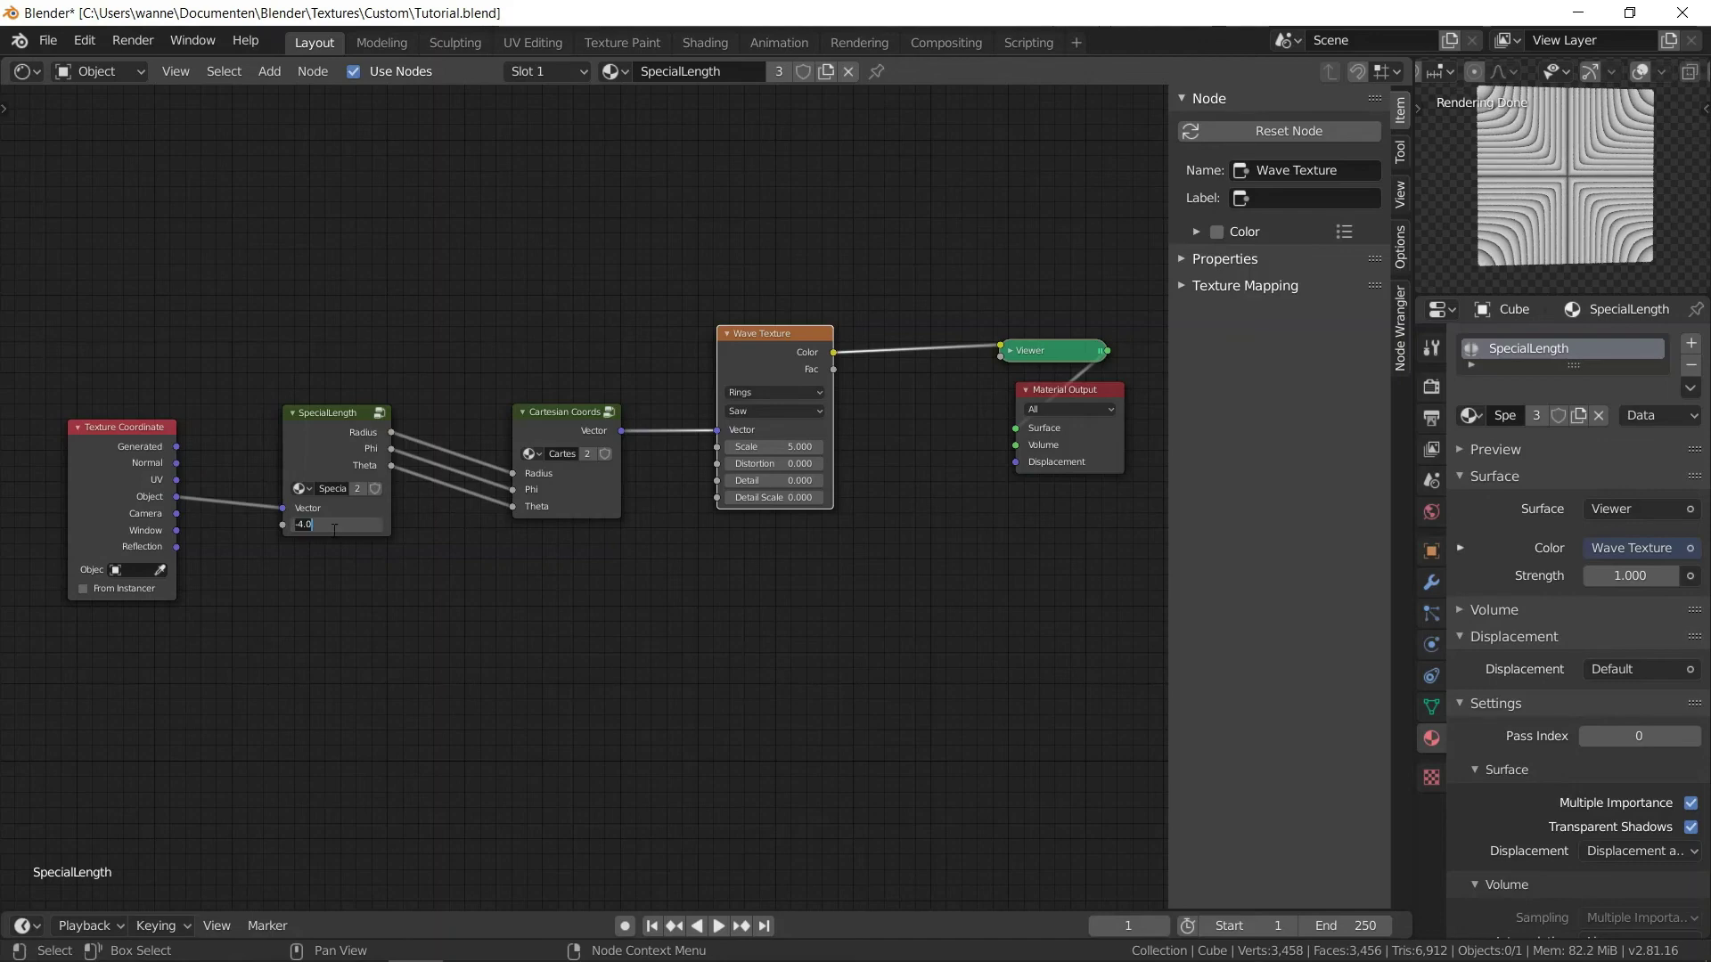
- Try further SpecialLength Power values including 10, set it to -10, and inspect the pattern around the cube
{"action": "type", "text": "2"}
{"action": "key", "text": "Return"}
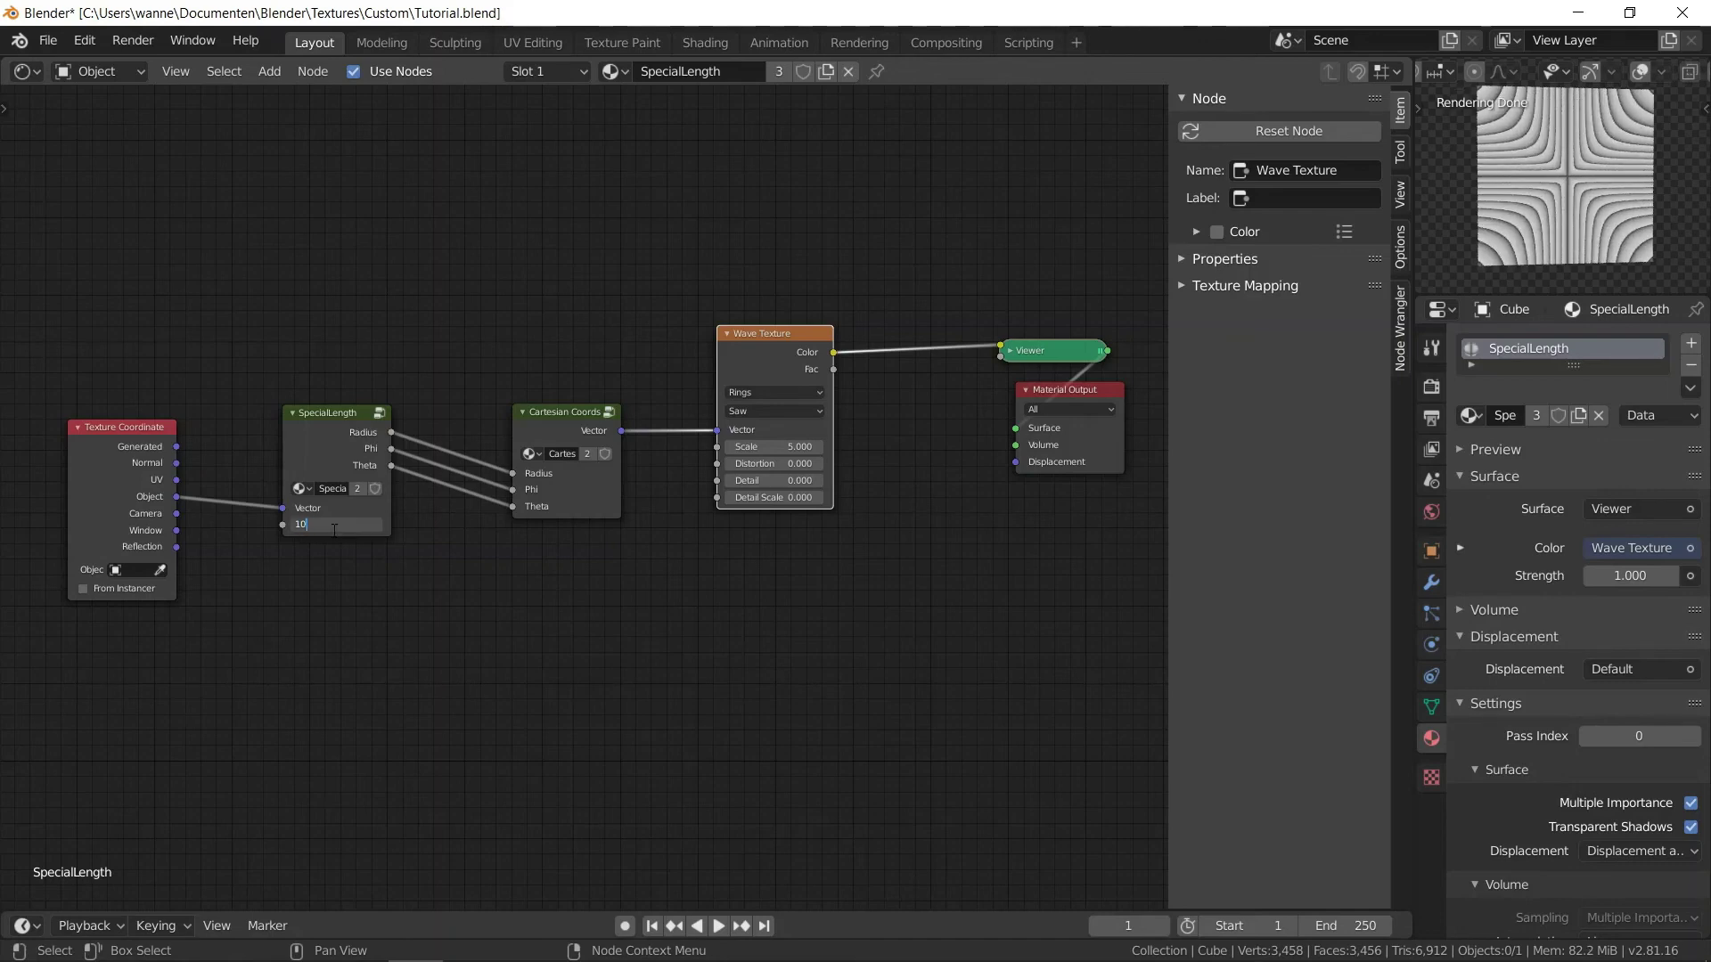
{"action": "key", "text": "Return"}
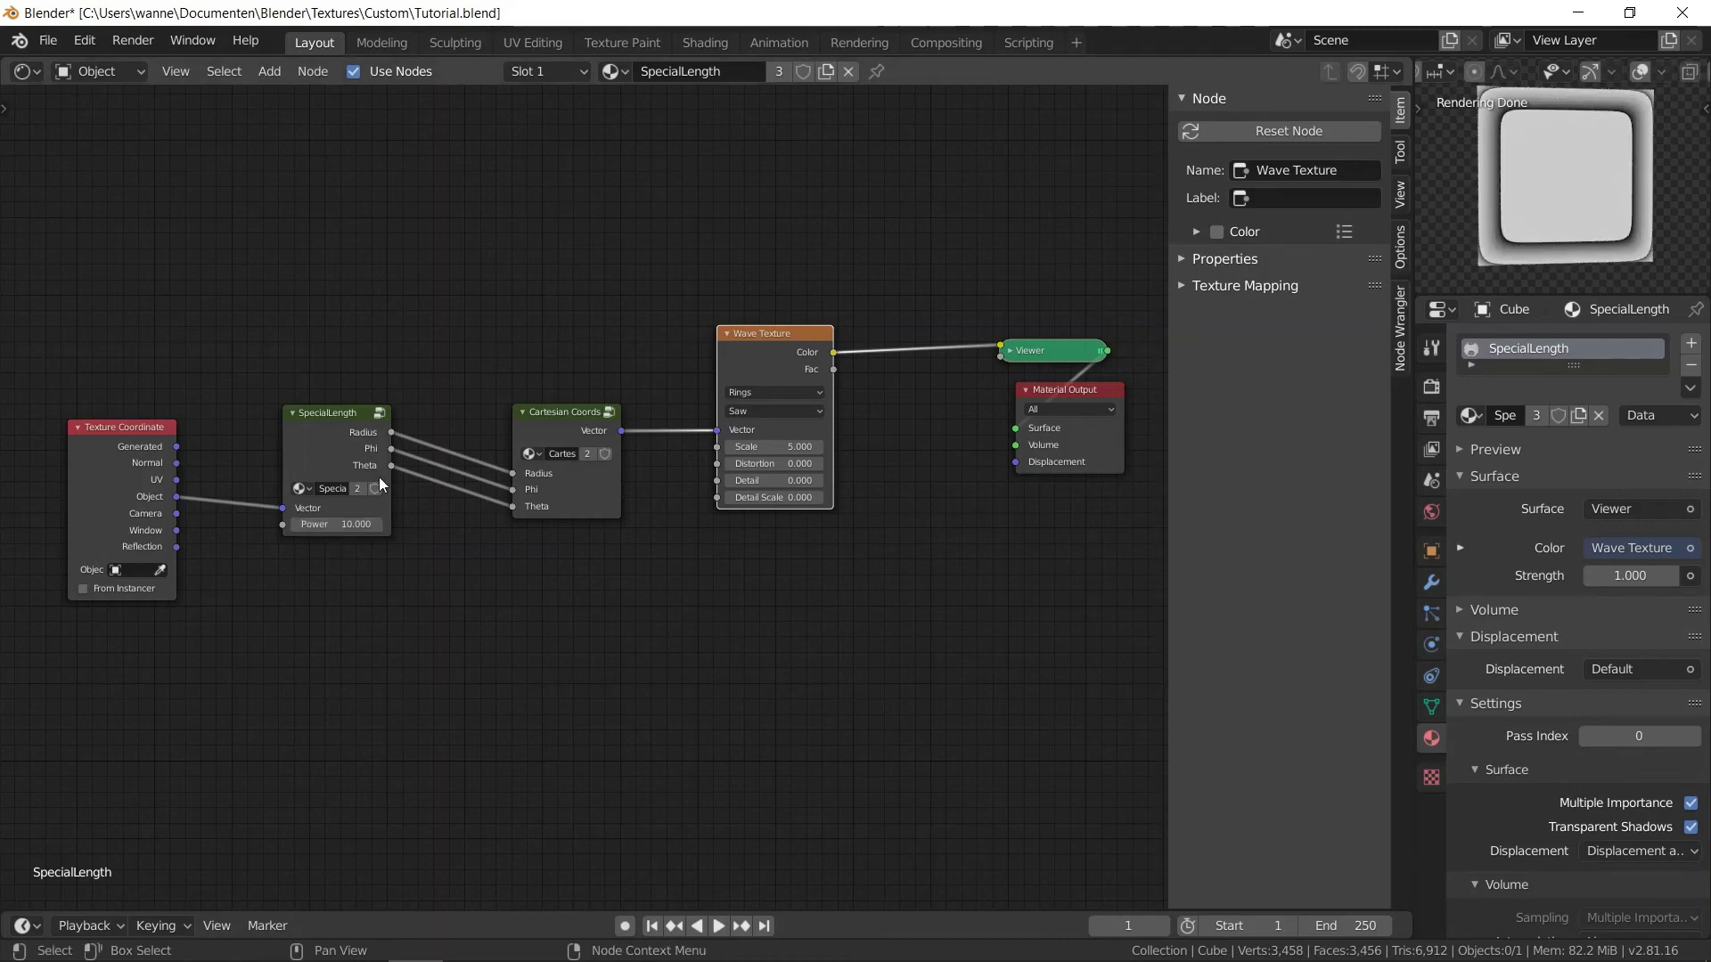
{"action": "left_click", "coordinate": [380, 486]}
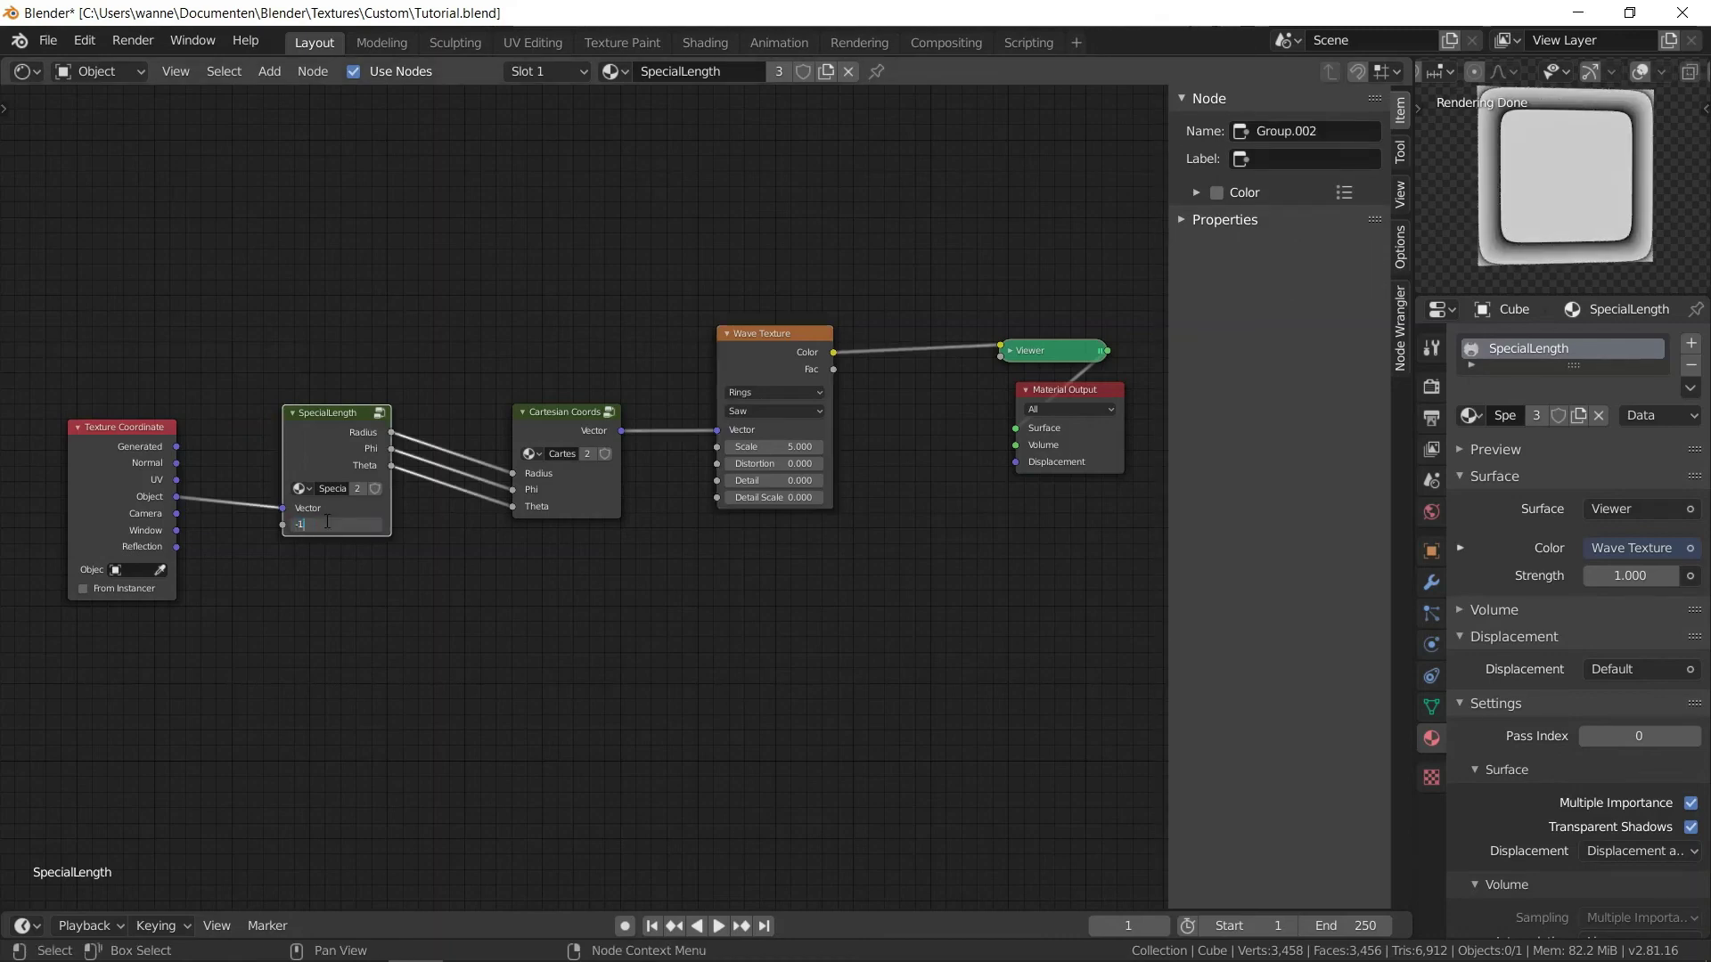
{"action": "key", "text": "Return"}
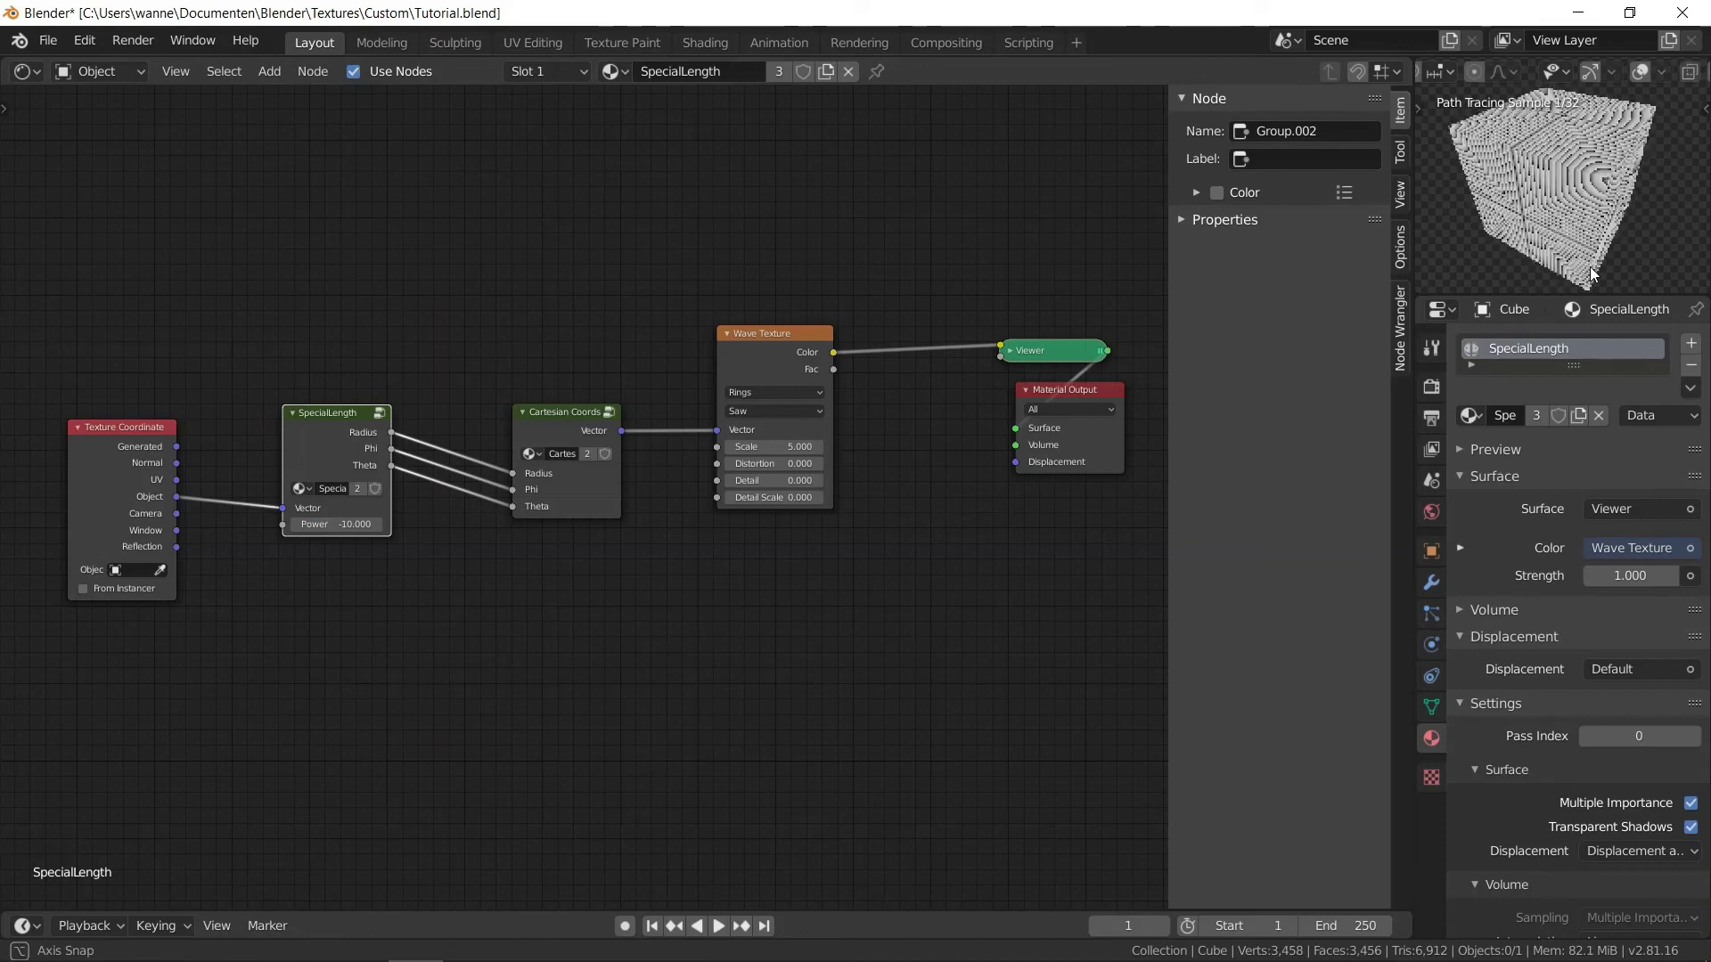
{"action": "mouse_move", "coordinate": [1589, 265]}
{"action": "middle_mouse_down"}
{"action": "mouse_move", "coordinate": [1650, 175]}
{"action": "mouse_move", "coordinate": [1515, 187]}
{"action": "mouse_move", "coordinate": [1667, 208]}
{"action": "mouse_move", "coordinate": [1567, 211]}
{"action": "mouse_move", "coordinate": [1612, 173]}
{"action": "mouse_move", "coordinate": [1457, 160]}
{"action": "mouse_move", "coordinate": [1558, 168]}
{"action": "mouse_move", "coordinate": [1547, 252]}
{"action": "mouse_move", "coordinate": [1608, 260]}
{"action": "mouse_move", "coordinate": [1579, 249]}
{"action": "middle_mouse_up"}
{"action": "scroll", "coordinate": [1559, 187], "scroll_direction": "up", "scroll_amount": 4}
{"action": "scroll", "coordinate": [1579, 249], "scroll_direction": "up", "scroll_amount": 3}
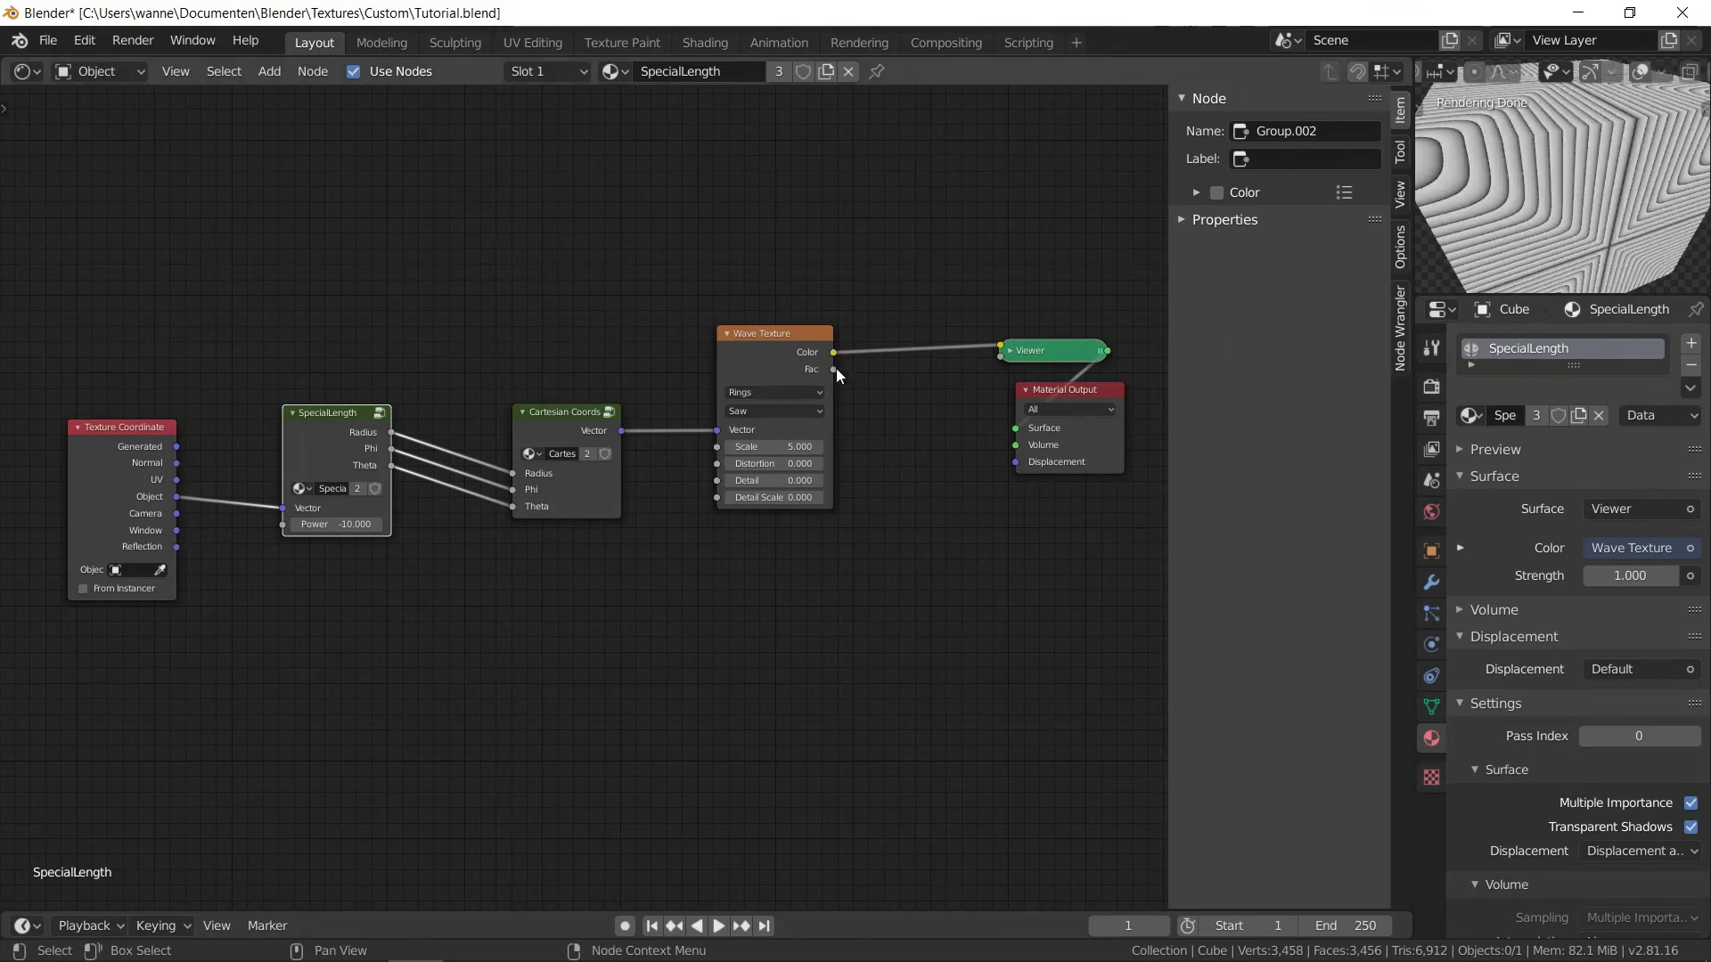
- Connect the Vector output of Cartesian Coords to the Material Output's Displacement and inspect the displaced cube
{"action": "left_click_drag", "start_coordinate": [629, 432], "coordinate": [745, 437]}
{"action": "left_click_drag", "start_coordinate": [1030, 468], "coordinate": [1029, 468]}
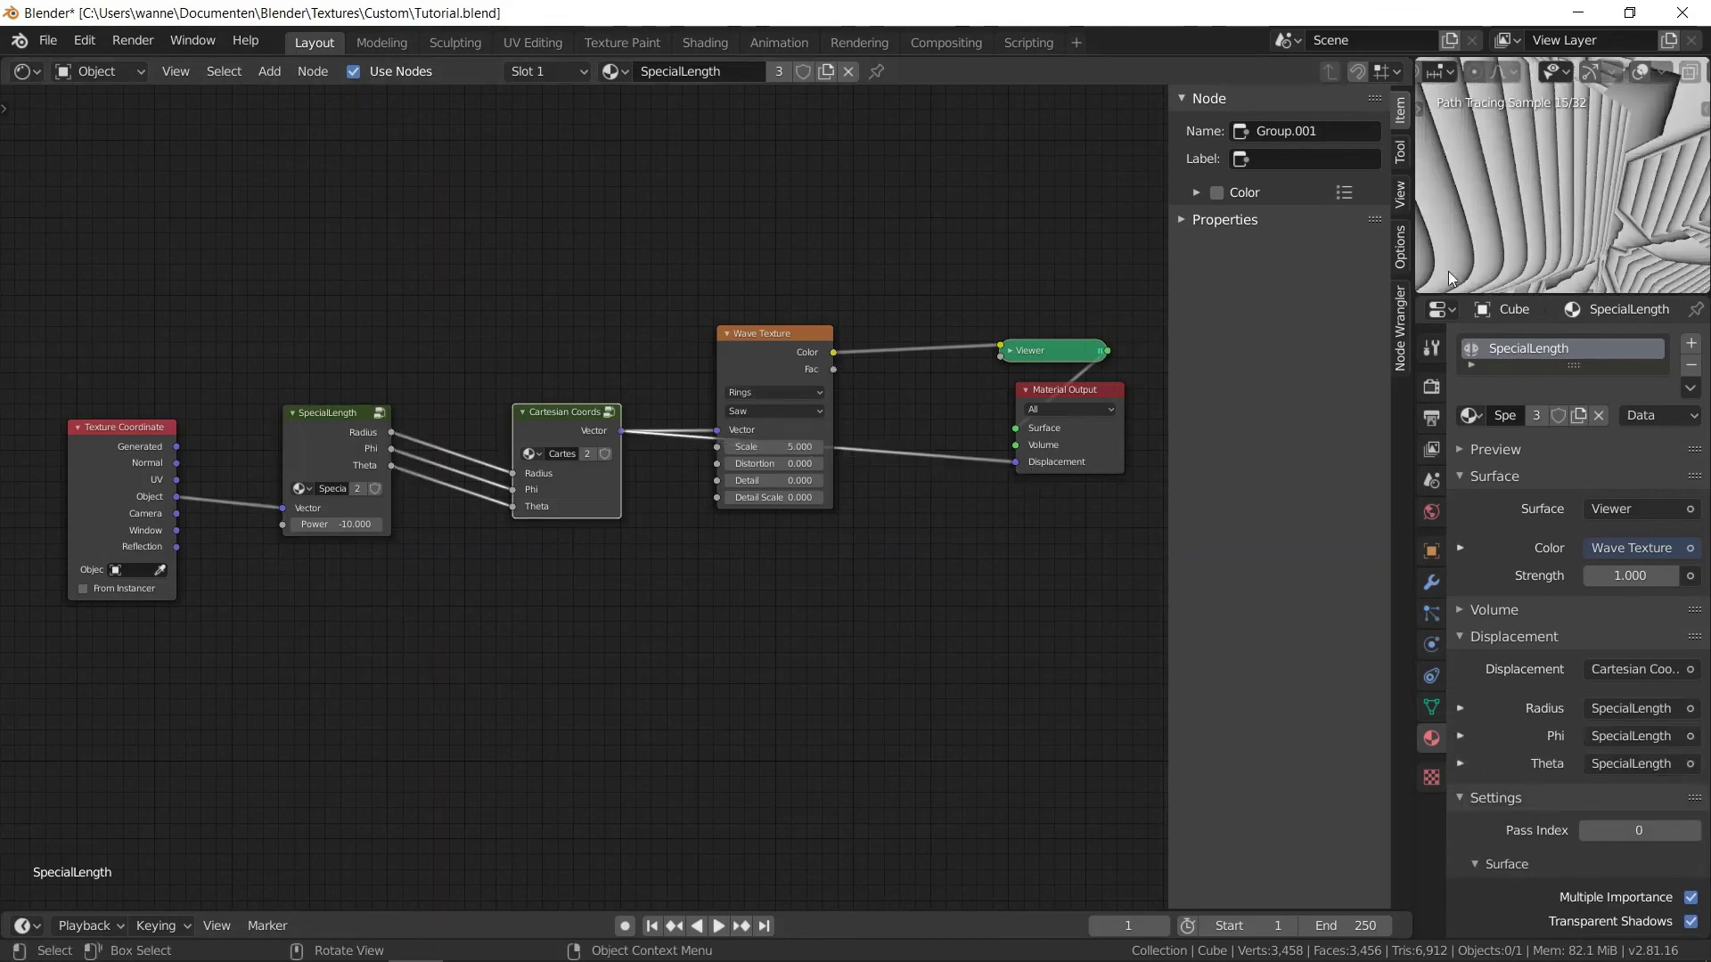
{"action": "middle_click_drag", "start_coordinate": [1521, 208], "coordinate": [1631, 165]}
{"action": "scroll", "coordinate": [1515, 161], "scroll_direction": "up", "scroll_amount": 3}
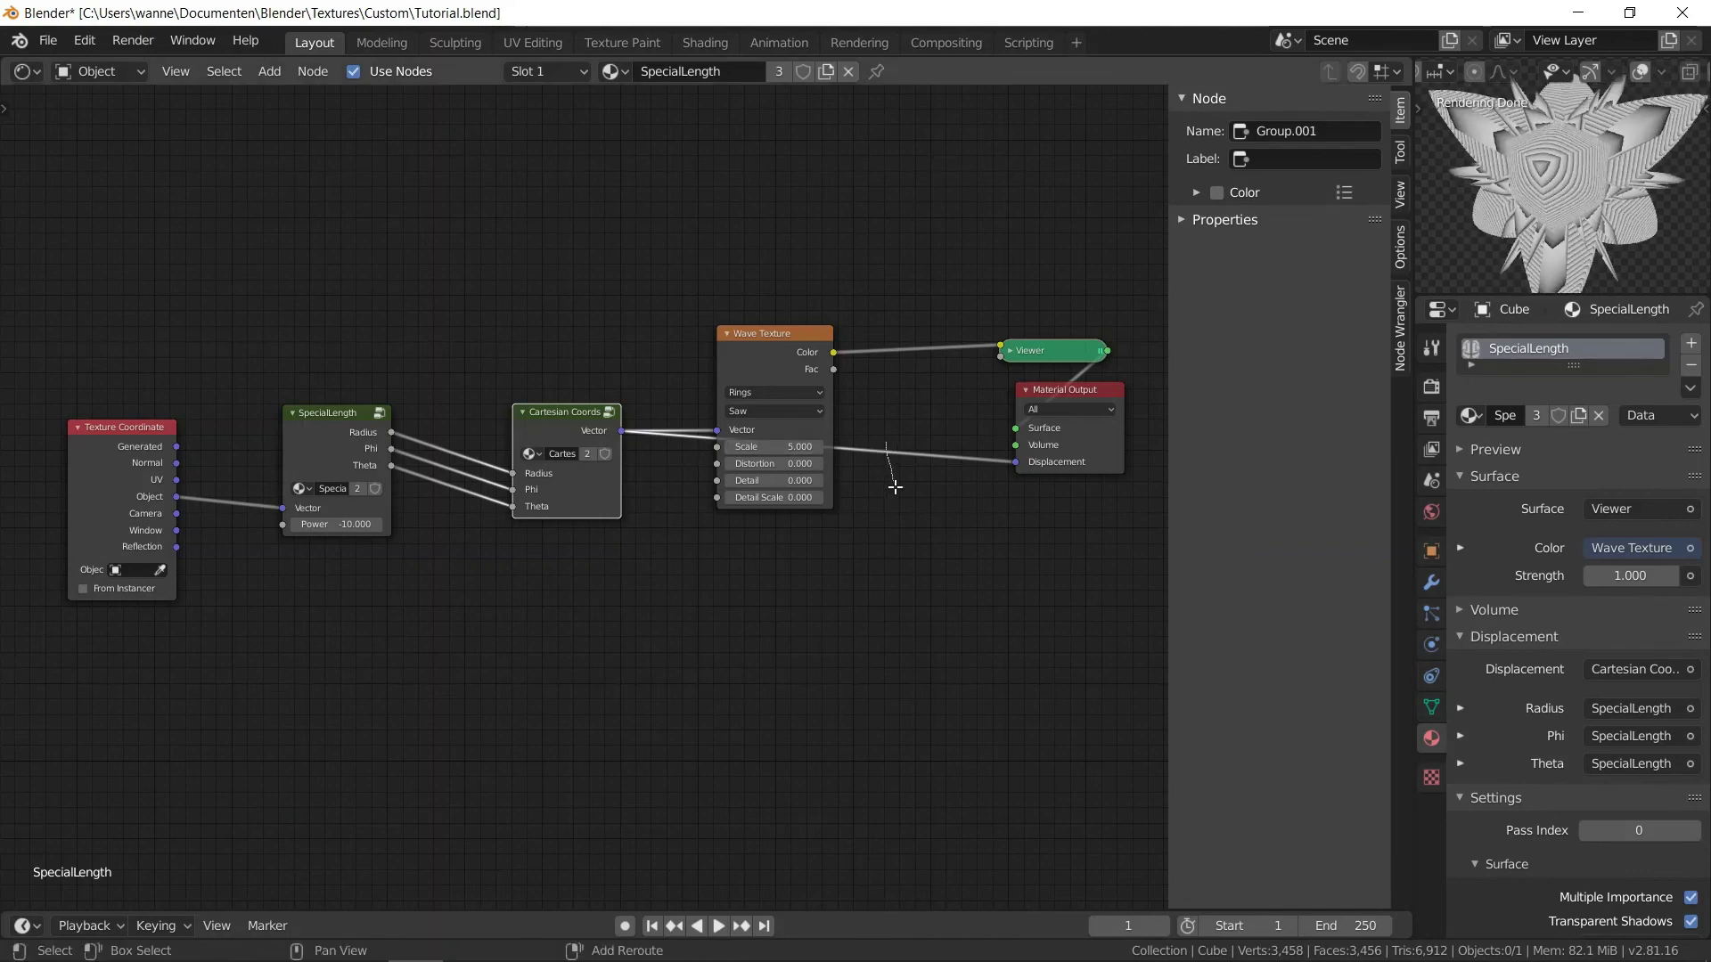
- Remove the link from Cartesian Coords to the Material Output's Displacement and save the file
{"action": "right_click_drag", "start_coordinate": [895, 488], "coordinate": [895, 478], "text": "shift"}
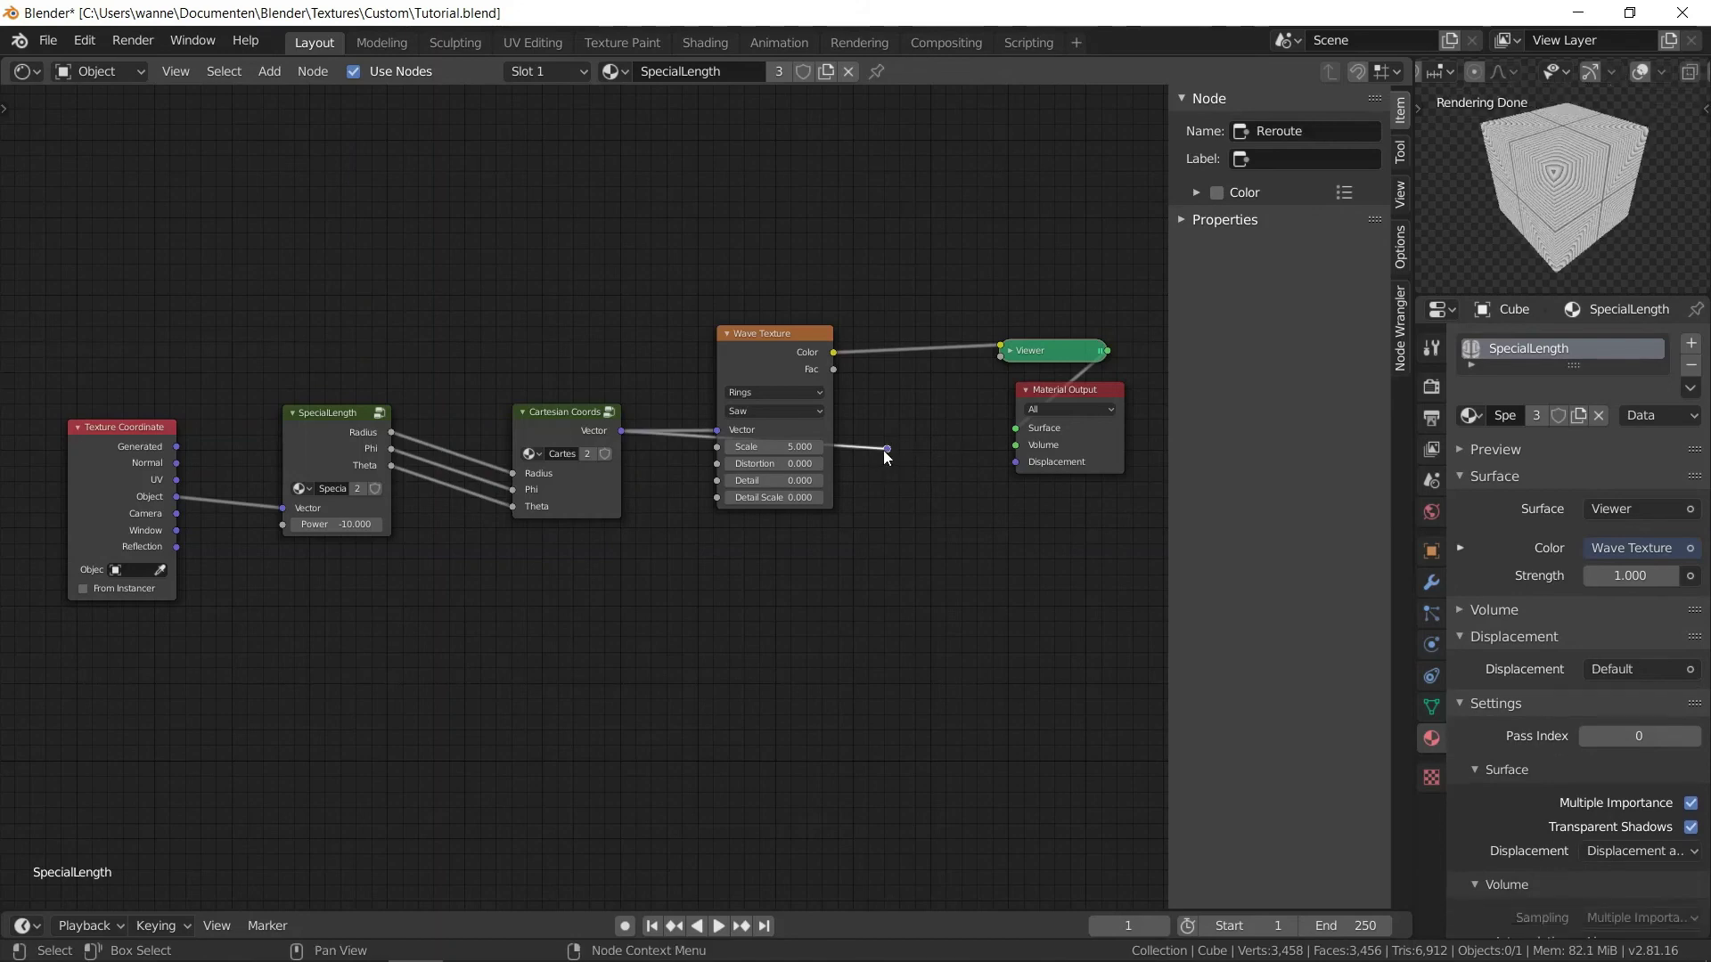
{"action": "key", "text": "x"}
{"action": "key", "text": "ctrl+s"}
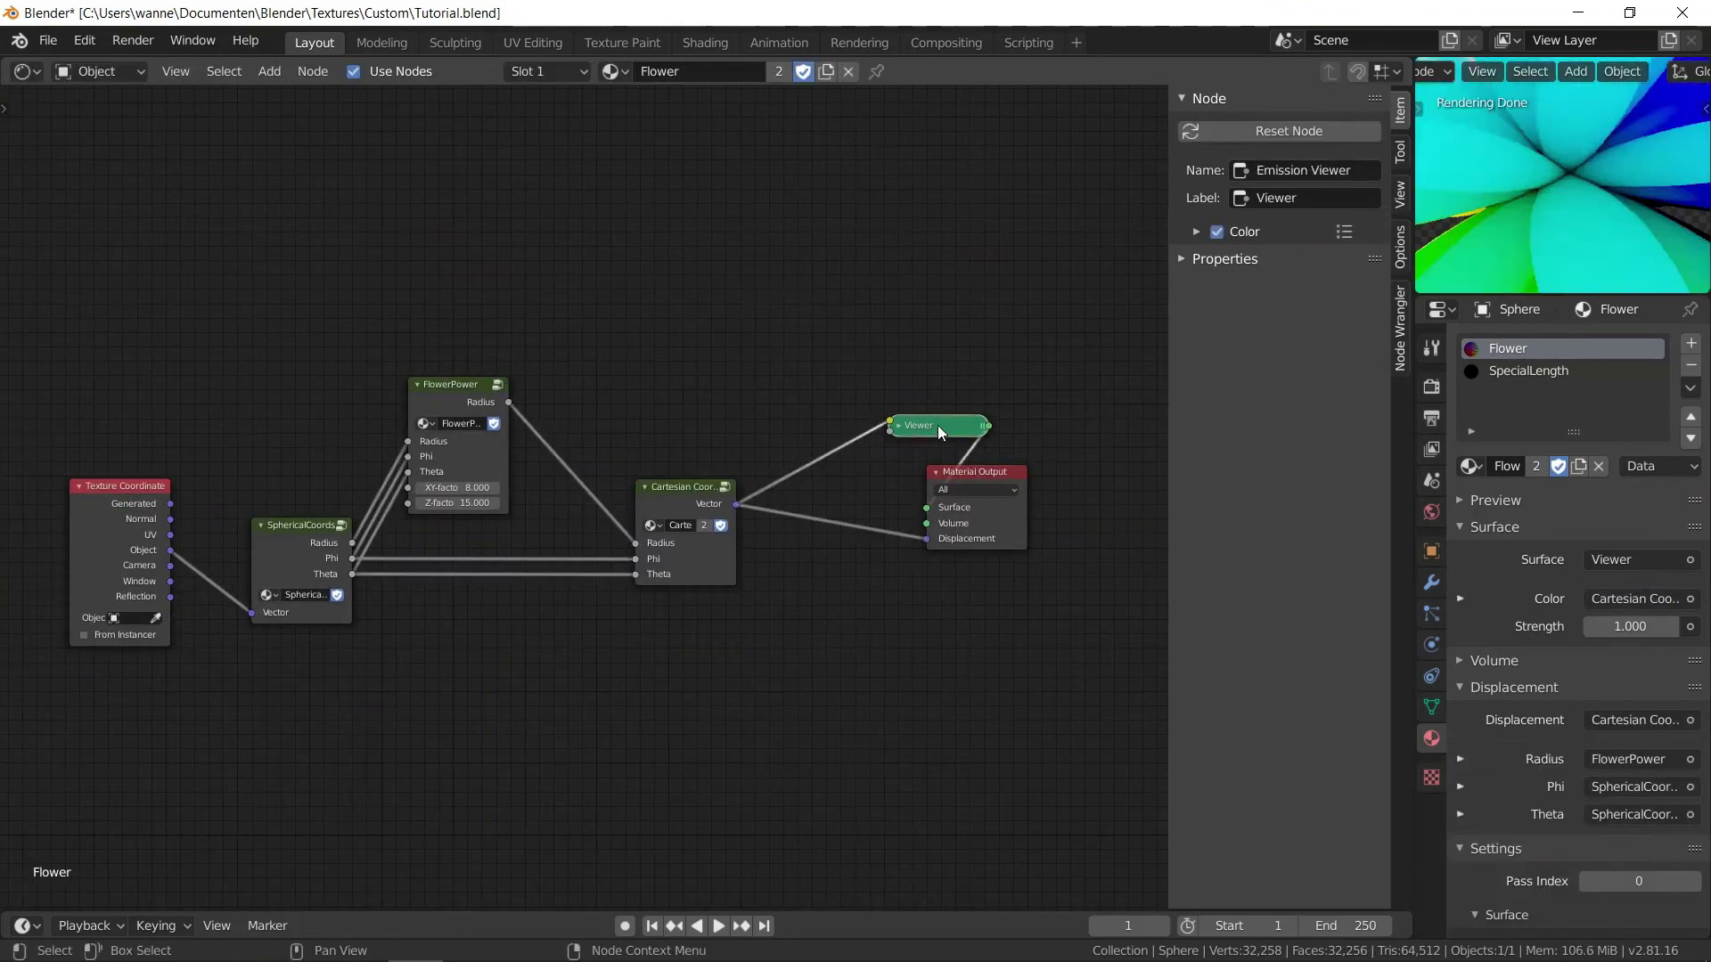
- Replace the Flower material's Viewer with a Diffuse BSDF, and insert a Multiply node set to 0.2 between FlowerPower and Cartesian Coords' Radius
{"action": "key", "text": "shift+a"}
{"action": "mouse_move", "coordinate": [663, 225]}
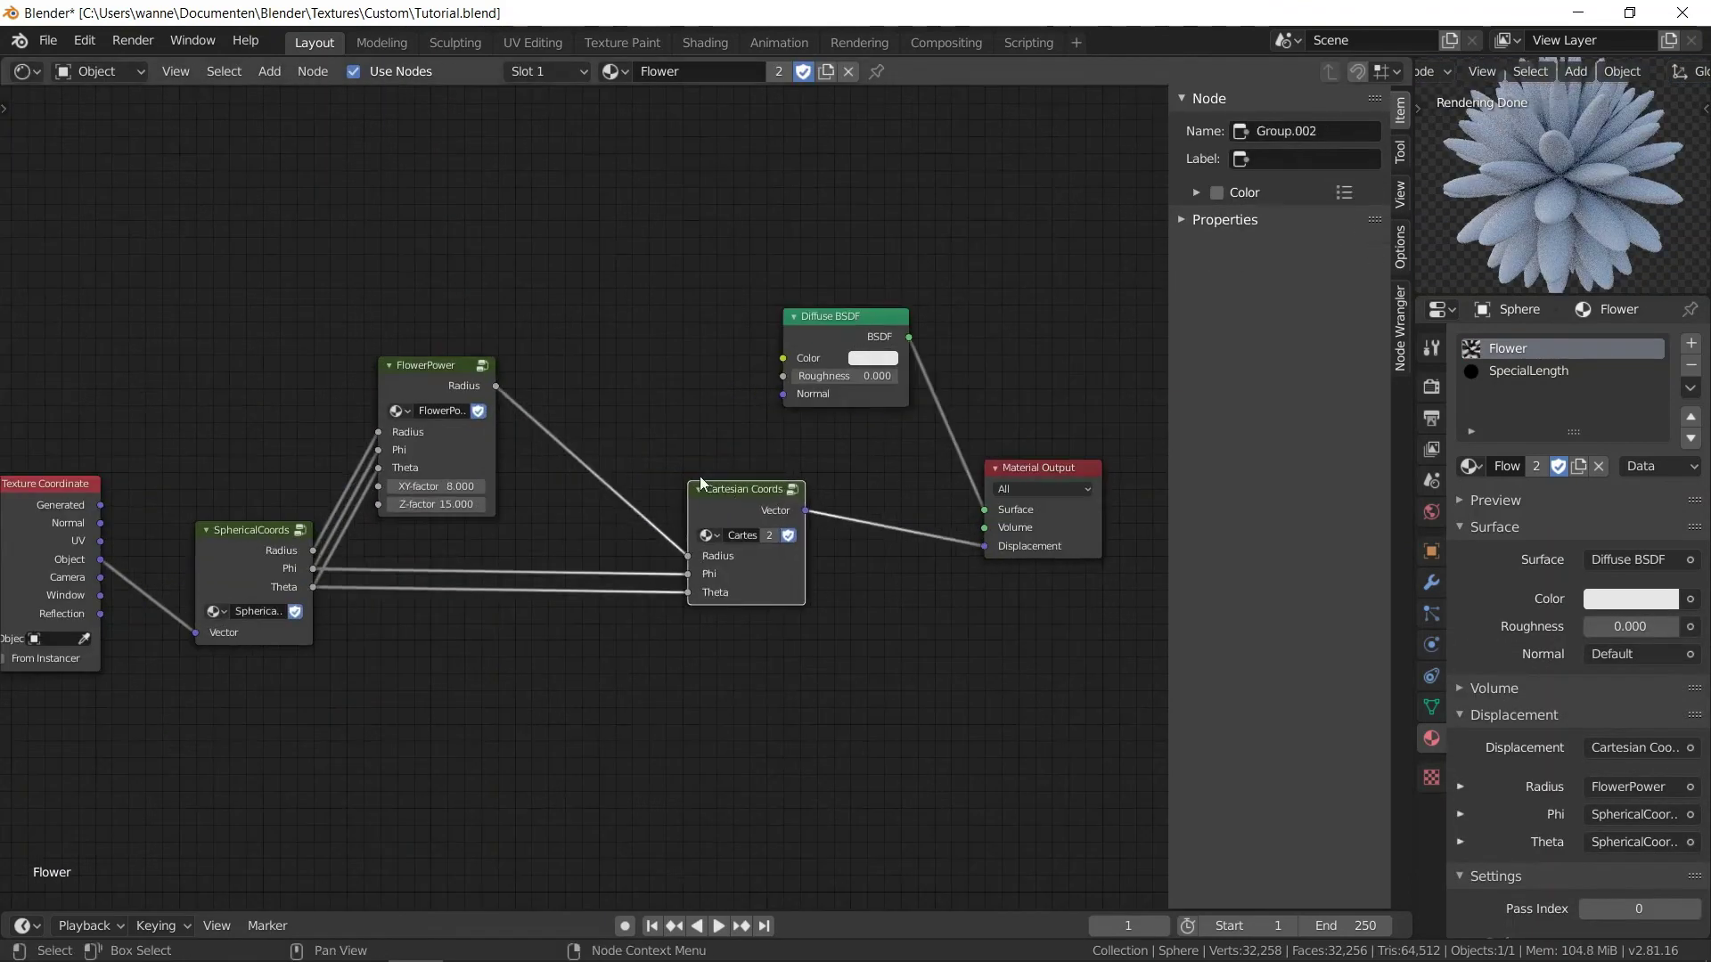
{"action": "key", "text": "shift+a"}
{"action": "mouse_move", "coordinate": [553, 441]}
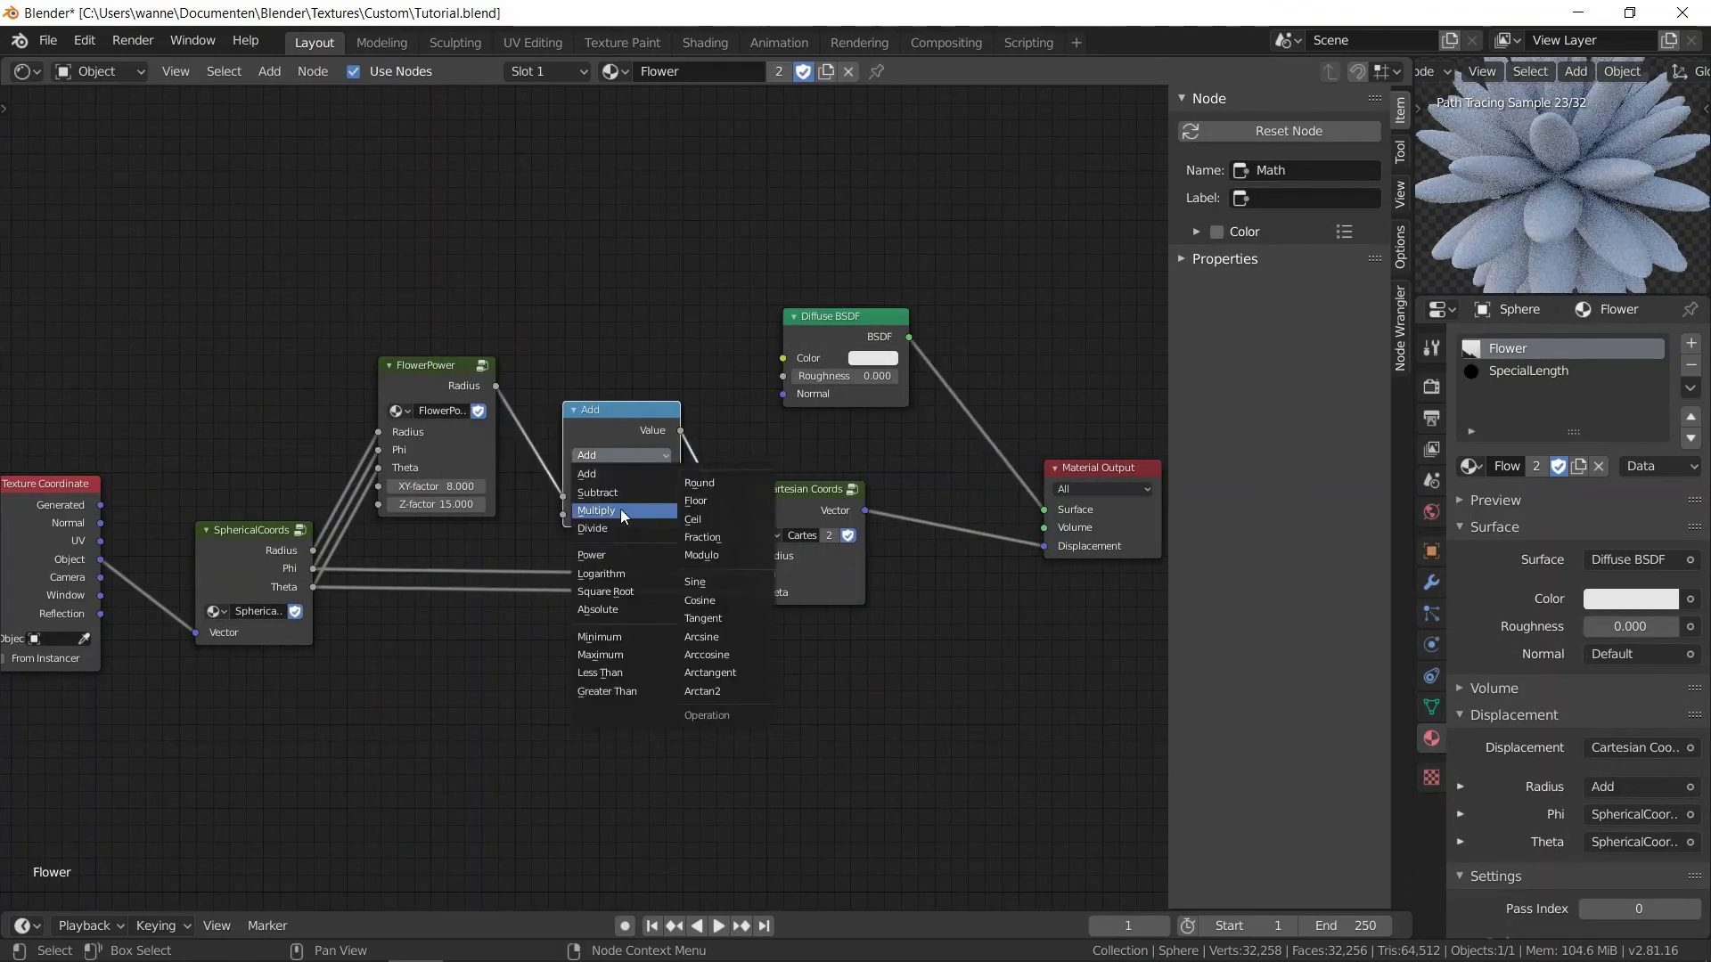
{"action": "left_click", "coordinate": [593, 485]}
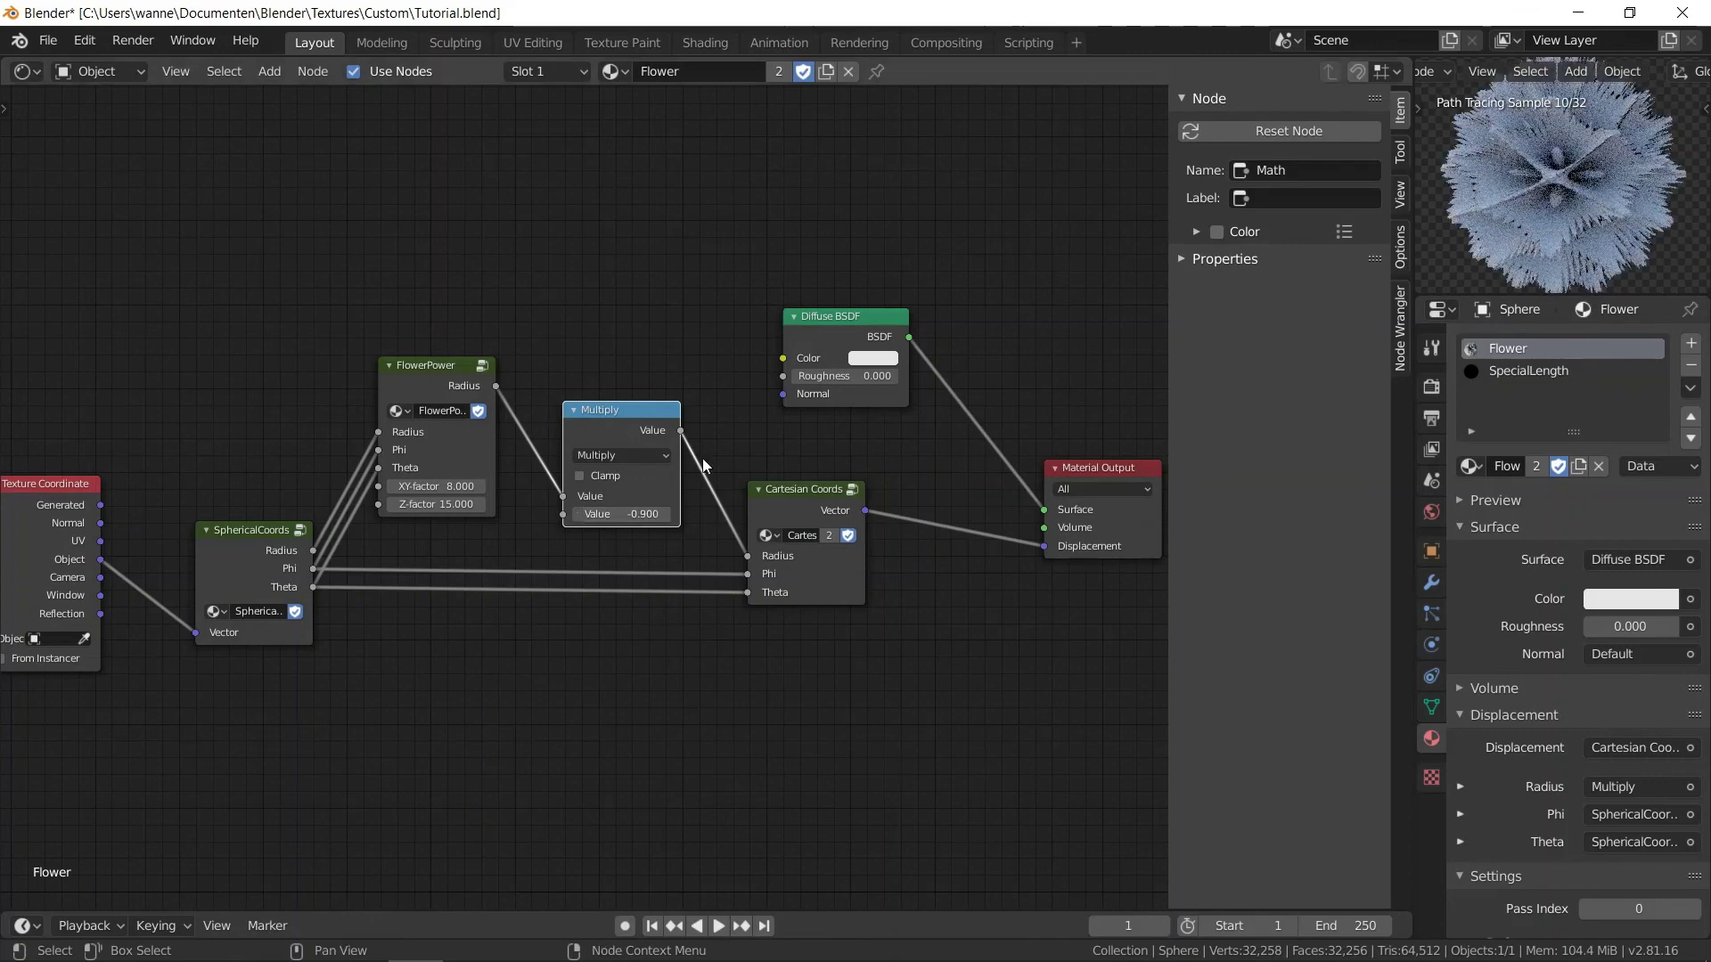
{"action": "middle_click_drag", "start_coordinate": [1550, 191], "coordinate": [1622, 179]}
- Replace the Diffuse BSDF with a Glass BSDF connected to the Material Output's Surface
{"action": "middle_click_drag", "start_coordinate": [845, 337], "coordinate": [569, 325]}
{"action": "left_click", "coordinate": [569, 323]}
{"action": "key", "text": "x"}
{"action": "key", "text": "shift+a"}
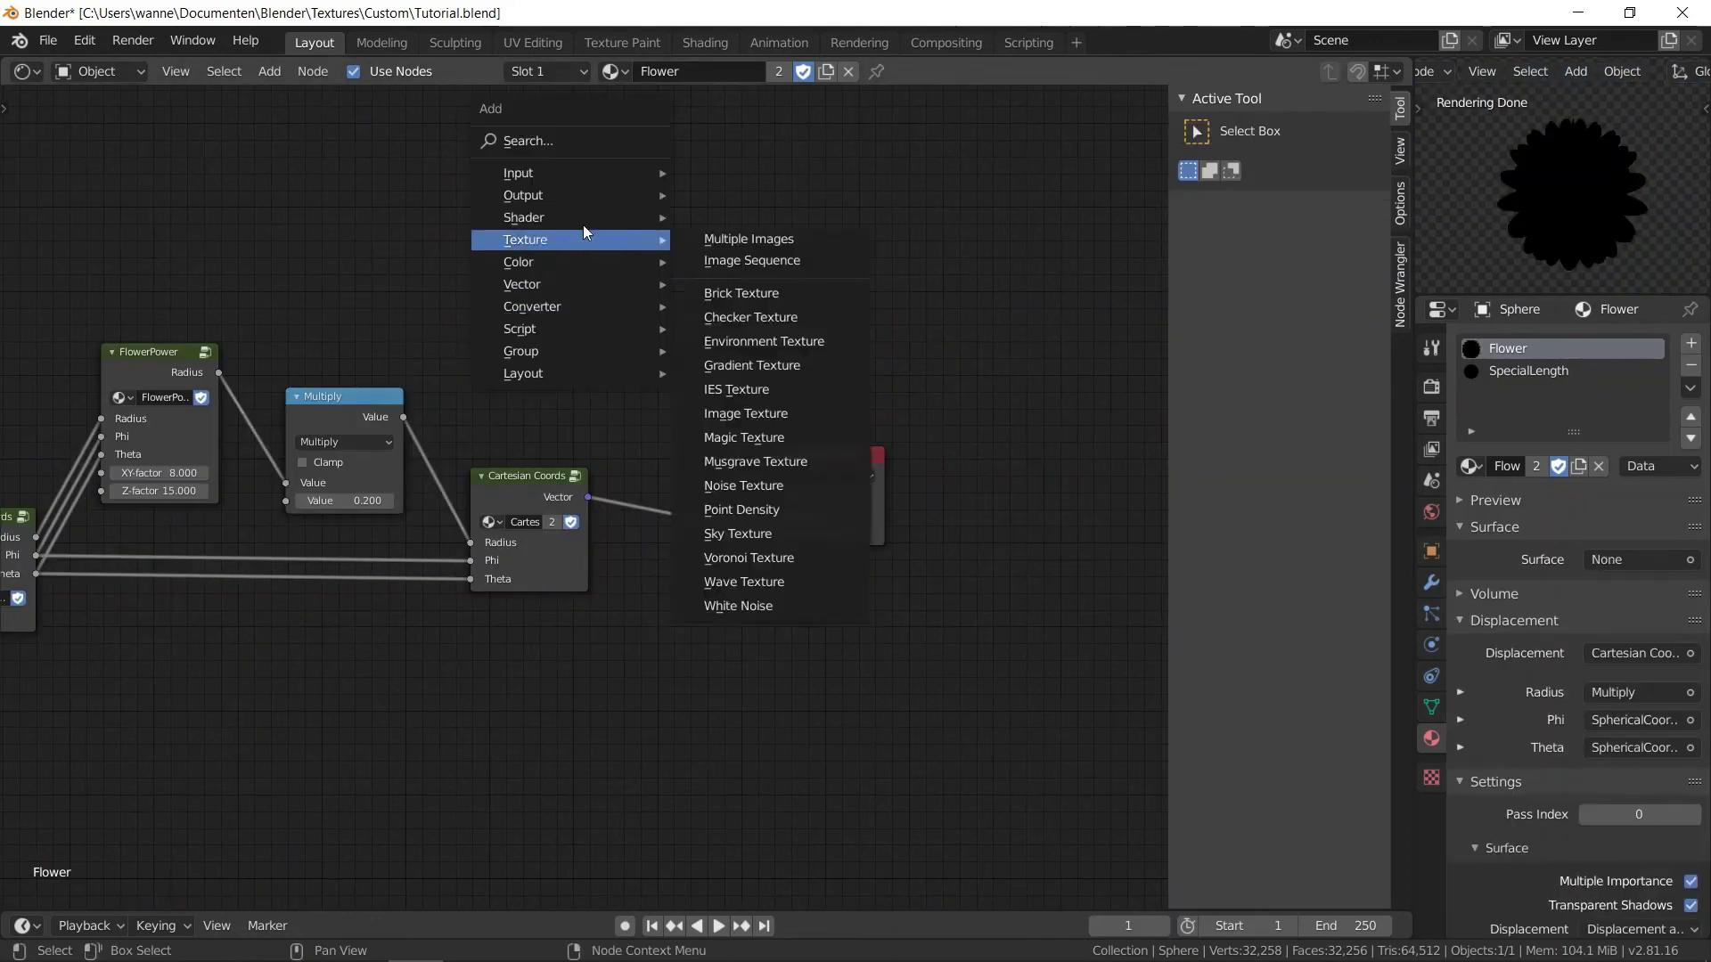
{"action": "mouse_move", "coordinate": [546, 228]}
{"action": "left_click", "coordinate": [713, 331]}
{"action": "left_click", "coordinate": [570, 275]}
{"action": "left_click_drag", "start_coordinate": [695, 304], "coordinate": [767, 496]}
- Set the light path Max Bounces to 4 total, 4 diffuse, 4 glossy, 8 transparency and 12 transmission
{"action": "left_click", "coordinate": [1432, 387]}
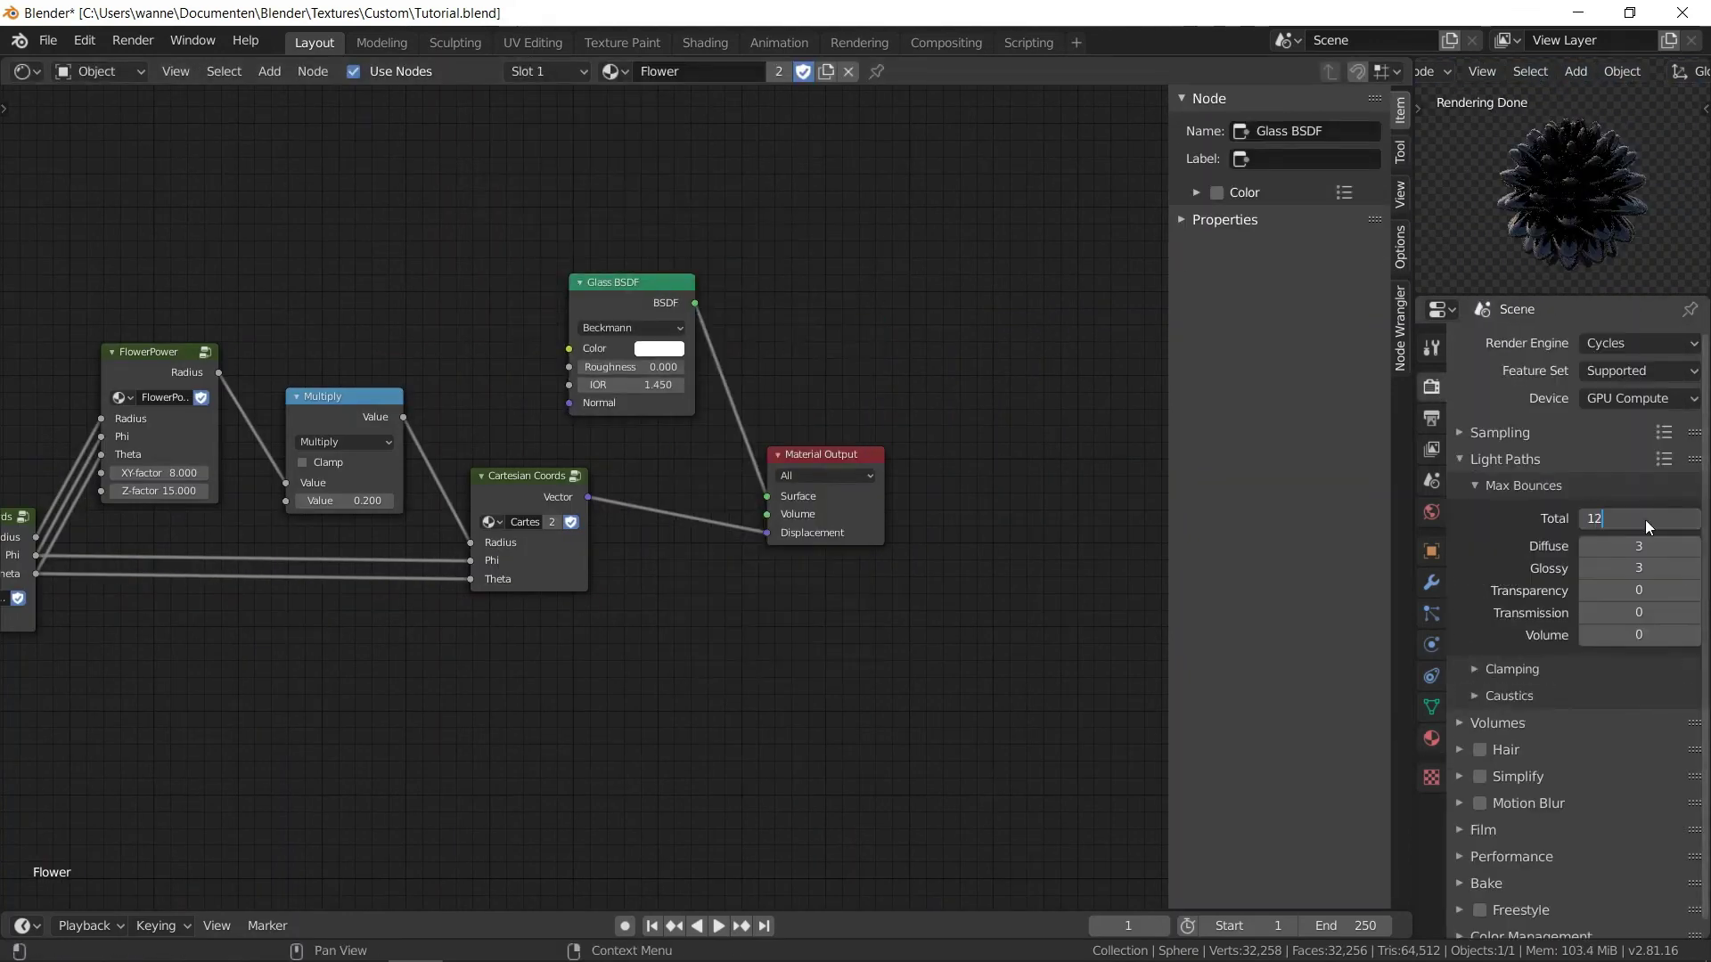
{"action": "key", "text": "BackSpace"}
{"action": "key", "text": "BackSpace"}
{"action": "key", "text": "BackSpace"}
{"action": "left_click", "coordinate": [1636, 519]}
{"action": "type", "text": "4"}
{"action": "key", "text": "Return"}
- Try an IOR of 2 on the Glass BSDF, then set it to 1.4
{"action": "middle_click_drag", "start_coordinate": [778, 372], "coordinate": [931, 393]}
{"action": "left_click", "coordinate": [784, 406]}
{"action": "type", "text": "2"}
{"action": "key", "text": "Return"}
{"action": "scroll", "coordinate": [1568, 205], "scroll_direction": "down", "scroll_amount": 1}
{"action": "left_click", "coordinate": [785, 406]}
{"action": "type", "text": "1.4"}
{"action": "key", "text": "Return"}
- Add a ColorRamp between FlowerPower's Radius and the Glass BSDF's Color, placed above the Multiply node
{"action": "left_click_drag", "start_coordinate": [459, 387], "coordinate": [808, 363]}
{"action": "left_click_drag", "start_coordinate": [851, 297], "coordinate": [918, 287]}
{"action": "key", "text": "shift+a"}
{"action": "left_click", "coordinate": [704, 409]}
{"action": "left_click", "coordinate": [677, 312]}
{"action": "left_click_drag", "start_coordinate": [678, 312], "coordinate": [714, 170]}
- Color the ColorRamp's first stop pale blue and its last stop a muted pinkish purple
{"action": "left_click", "coordinate": [661, 347]}
{"action": "left_click_drag", "start_coordinate": [649, 164], "coordinate": [656, 160]}
{"action": "left_click", "coordinate": [746, 308]}
{"action": "left_click", "coordinate": [736, 346]}
{"action": "left_click", "coordinate": [651, 181]}
{"action": "mouse_move", "coordinate": [713, 110]}
{"action": "left_mouse_down"}
{"action": "mouse_move", "coordinate": [713, 149]}
{"action": "mouse_move", "coordinate": [715, 107]}
{"action": "left_mouse_up"}
{"action": "left_click", "coordinate": [577, 308]}
{"action": "left_click", "coordinate": [699, 346]}
{"action": "left_click", "coordinate": [629, 185]}
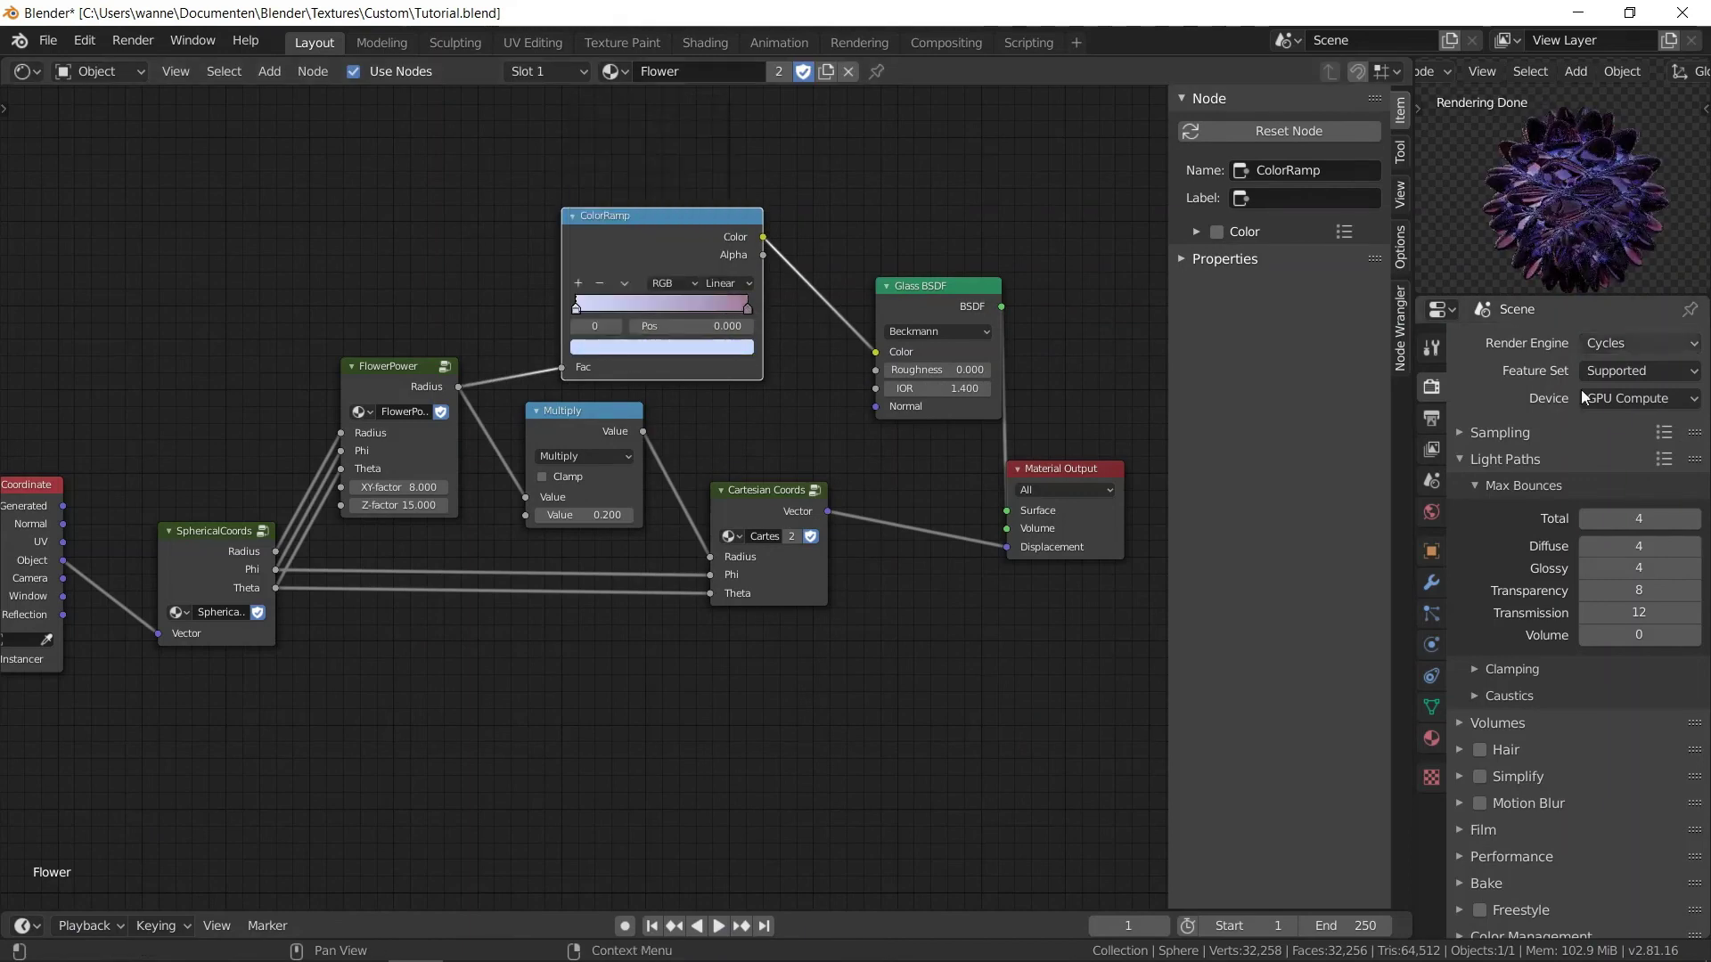
- Raise the total and transmission Max Bounces to 20
{"action": "left_click", "coordinate": [1628, 522]}
{"action": "type", "text": "15"}
{"action": "key", "text": "BackSpace"}
{"action": "key", "text": "BackSpace"}
{"action": "type", "text": "20"}
{"action": "key", "text": "Return"}
{"action": "scroll", "coordinate": [1632, 233], "scroll_direction": "up", "scroll_amount": 5}
- Set the Multiply node's value to 0.5 and view the whole flower
{"action": "left_click", "coordinate": [583, 515]}
{"action": "type", "text": "0.5"}
{"action": "key", "text": "Return"}
{"action": "scroll", "coordinate": [1554, 223], "scroll_direction": "down", "scroll_amount": 5}
- Set the viewport samples to 32 and check the World settings
{"action": "left_click", "coordinate": [1631, 515]}
{"action": "type", "text": "32"}
{"action": "key", "text": "Return"}
{"action": "left_click", "coordinate": [1432, 514]}
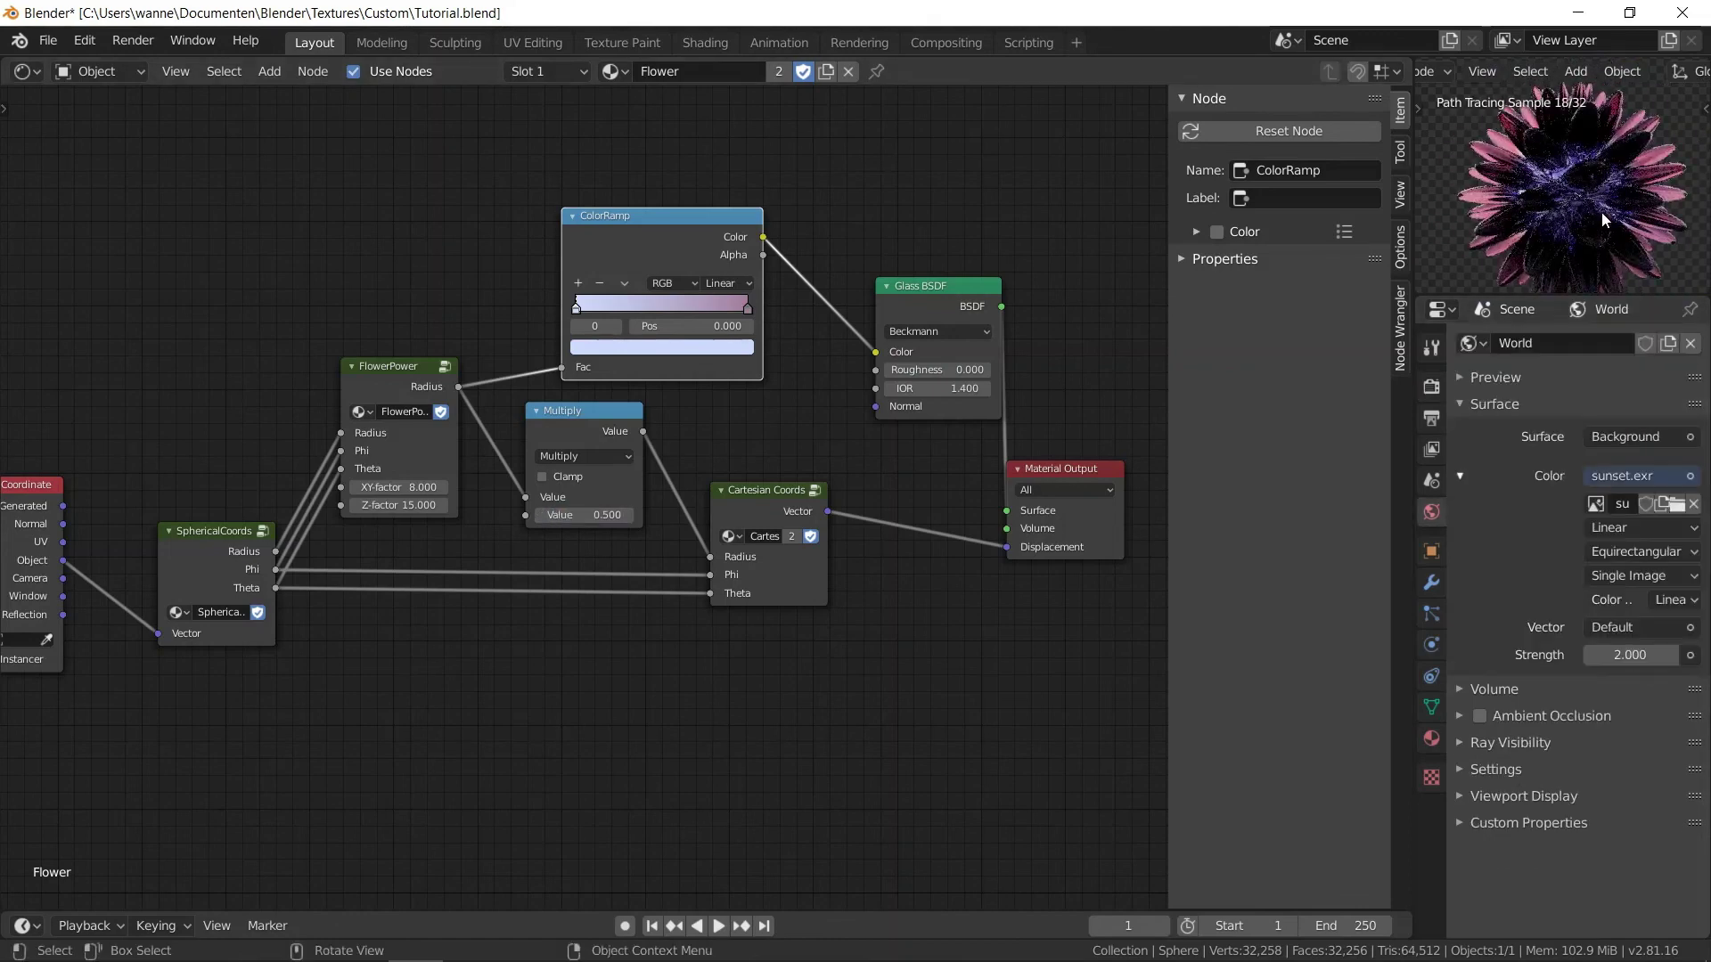
{"action": "left_click", "coordinate": [1432, 386]}
- Set FlowerPower's XY-factor to 6 and, after trying 8 and 6, its Z-factor to 10
{"action": "left_click", "coordinate": [407, 505]}
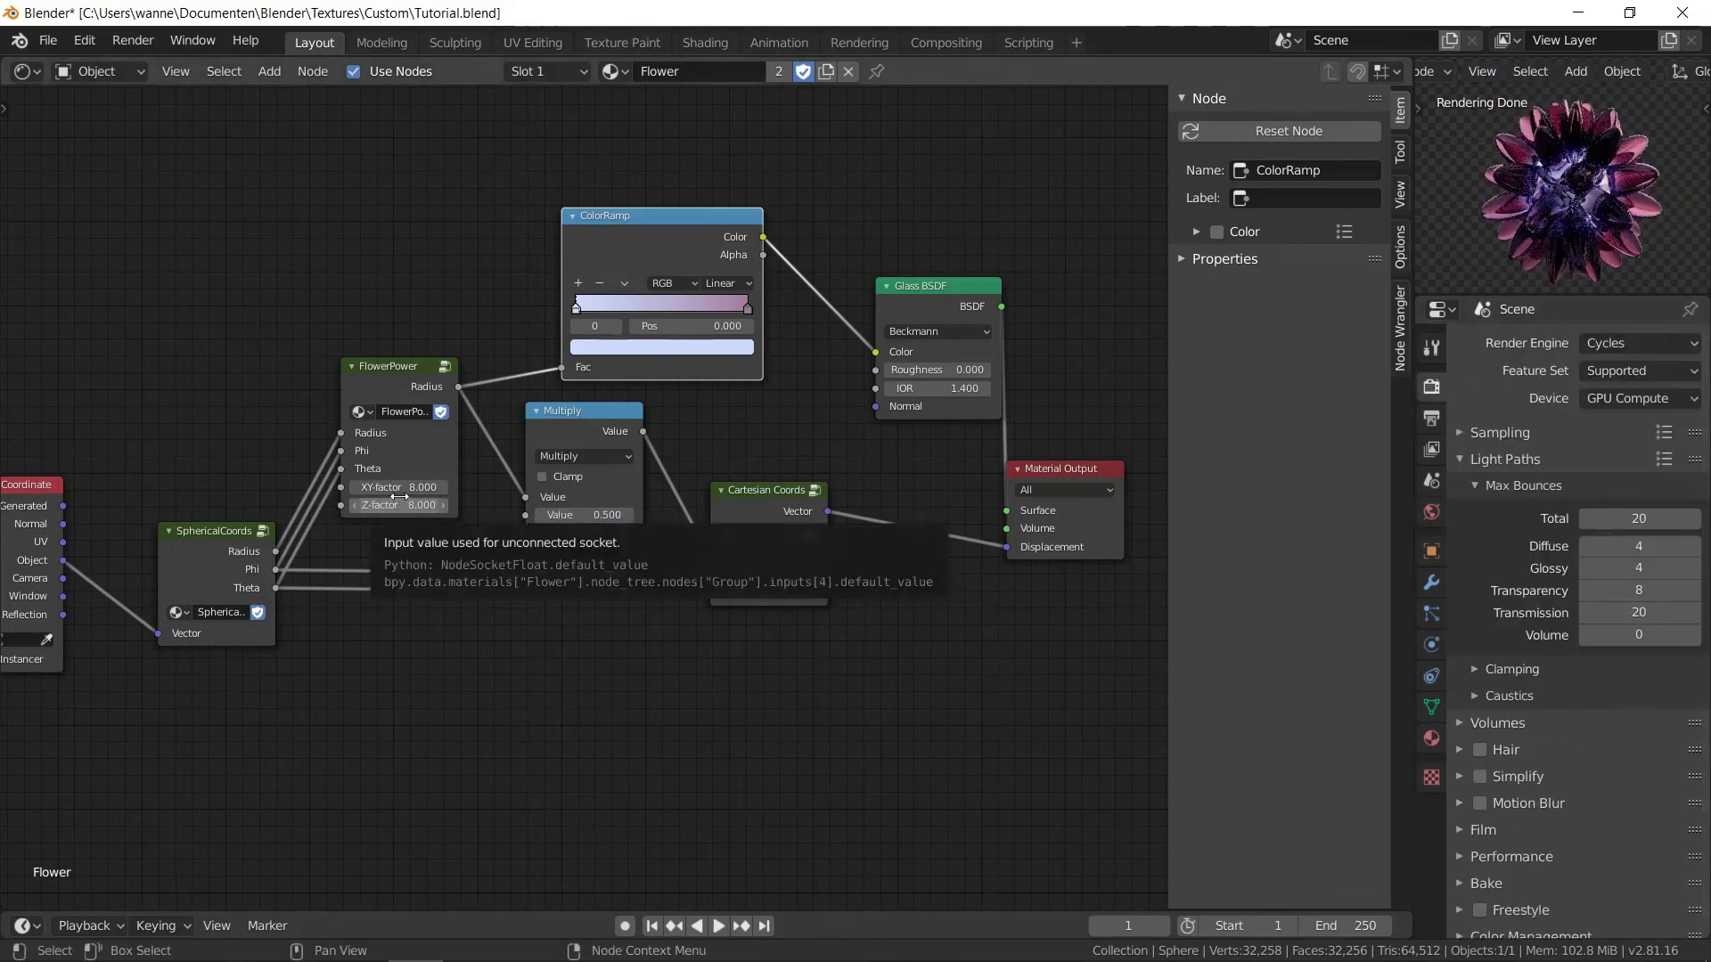
{"action": "left_click", "coordinate": [405, 489]}
{"action": "type", "text": "6"}
{"action": "key", "text": "Return"}
{"action": "left_click", "coordinate": [407, 505]}
{"action": "type", "text": "6"}
{"action": "key", "text": "Return"}
{"action": "left_click", "coordinate": [414, 504]}
{"action": "type", "text": "10"}
{"action": "key", "text": "Return"}
- Add a Sun light with a strength of 6 and rotate it to light the flower
{"action": "key", "text": "shift+a"}
{"action": "mouse_move", "coordinate": [1462, 444]}
{"action": "left_click", "coordinate": [1336, 466]}
{"action": "left_click", "coordinate": [1431, 644]}
{"action": "left_click", "coordinate": [1639, 488]}
{"action": "type", "text": "6"}
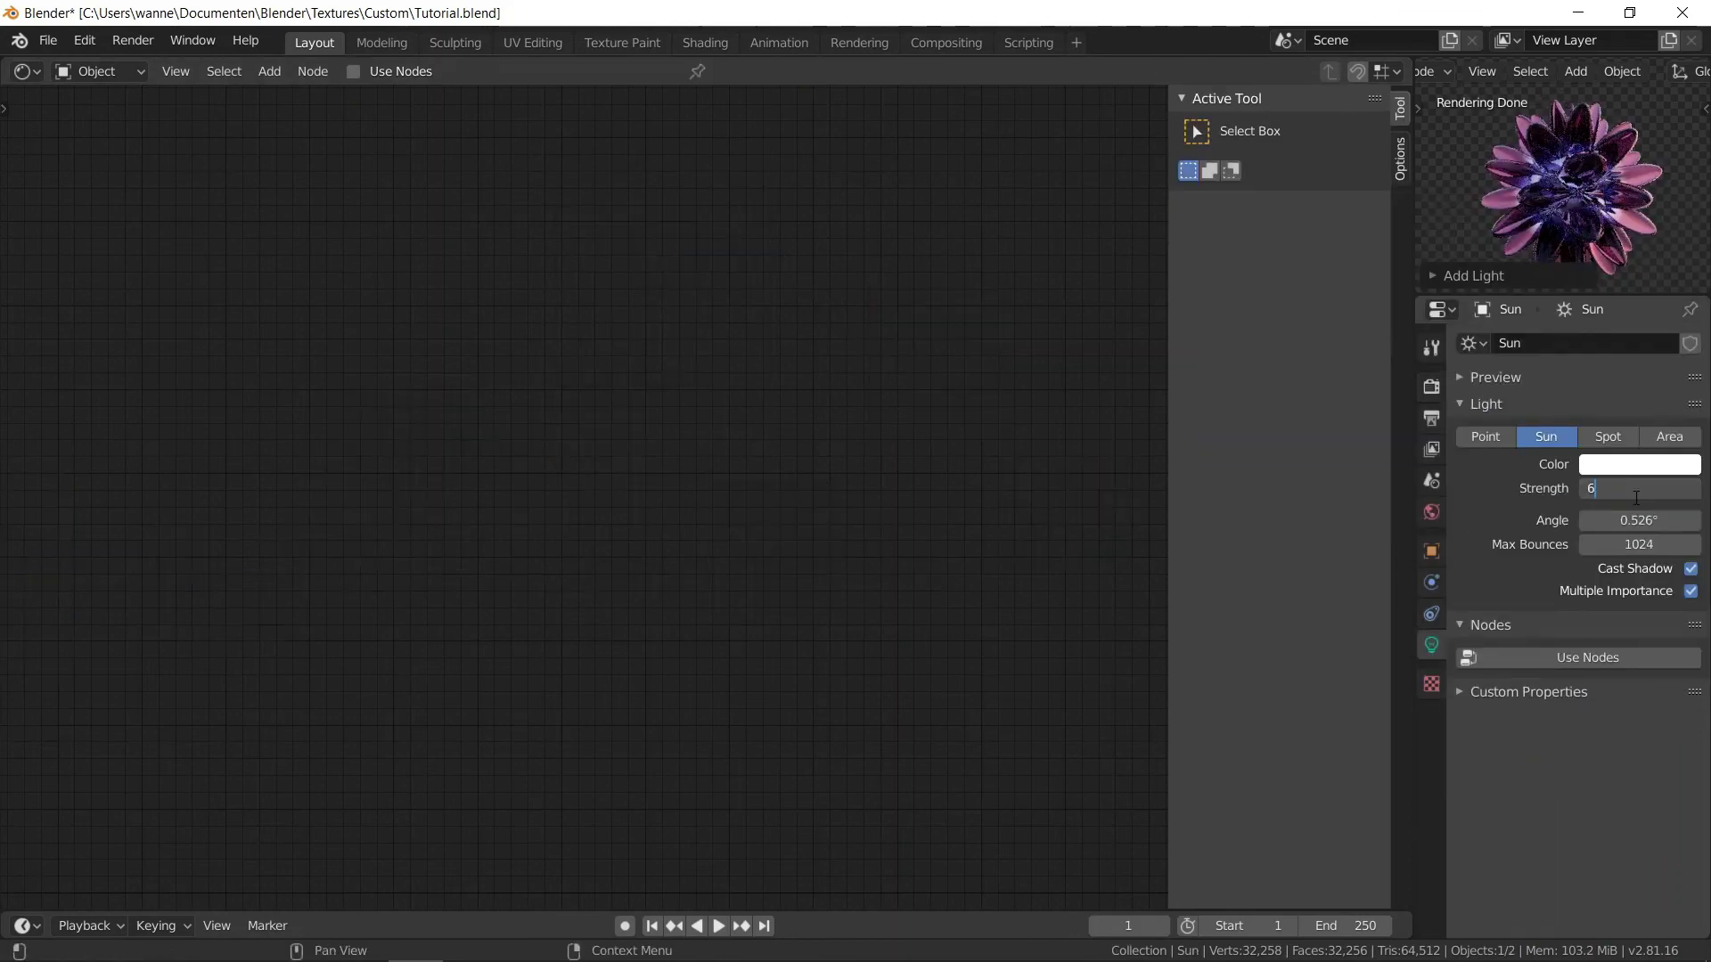
{"action": "key", "text": "Return"}
{"action": "key", "text": "r"}
{"action": "left_click", "coordinate": [1700, 166]}
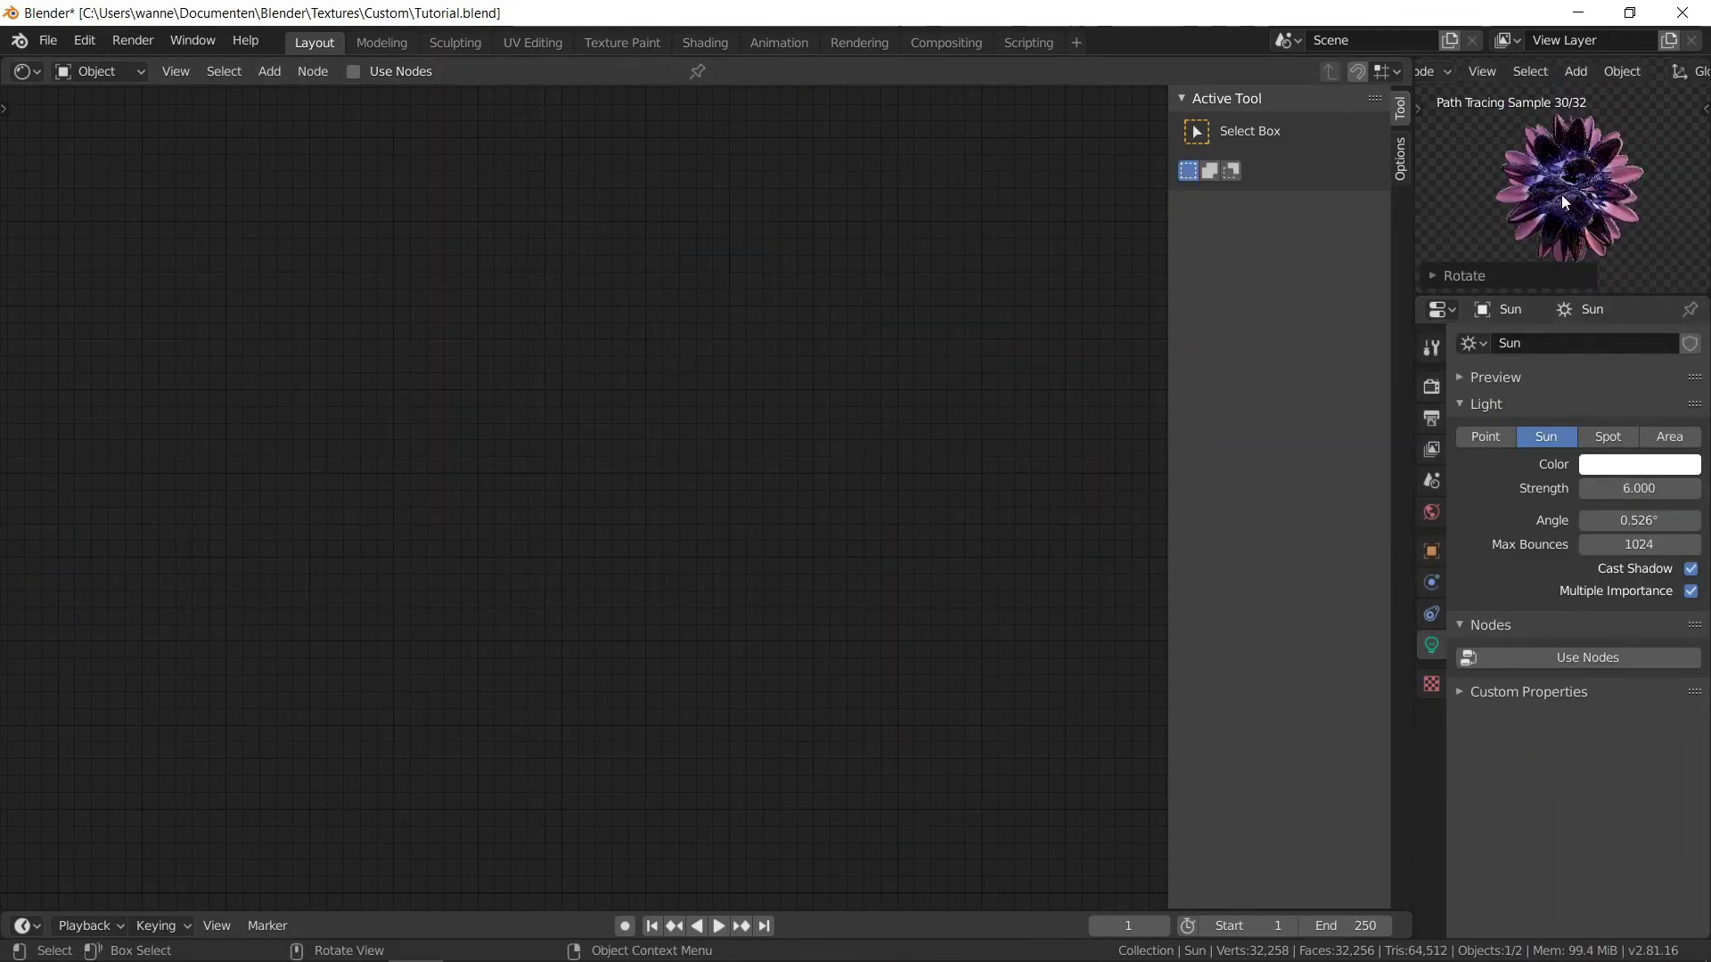
- Select the flower sphere and insert a Mix Shader between the Glass BSDF and the Material Output
{"action": "left_click", "coordinate": [1555, 216]}
{"action": "middle_click_drag", "start_coordinate": [874, 462], "coordinate": [588, 477]}
{"action": "left_click_drag", "start_coordinate": [780, 486], "coordinate": [982, 497]}
{"action": "key", "text": "shift+a"}
{"action": "left_click", "coordinate": [979, 581]}
{"action": "left_click", "coordinate": [777, 330]}
- Add an Emission shader colored by the ColorRamp, connect it to the Mix Shader, and tidy the nodes
{"action": "key", "text": "shift+a"}
{"action": "mouse_move", "coordinate": [861, 270]}
{"action": "left_click", "coordinate": [1017, 335]}
{"action": "left_click", "coordinate": [717, 442]}
{"action": "left_click_drag", "start_coordinate": [478, 255], "coordinate": [722, 491]}
{"action": "left_click_drag", "start_coordinate": [839, 472], "coordinate": [792, 417]}
{"action": "left_click_drag", "start_coordinate": [847, 338], "coordinate": [913, 320]}
{"action": "middle_click_drag", "start_coordinate": [898, 379], "coordinate": [981, 296]}
{"action": "left_click_drag", "start_coordinate": [873, 368], "coordinate": [849, 372]}
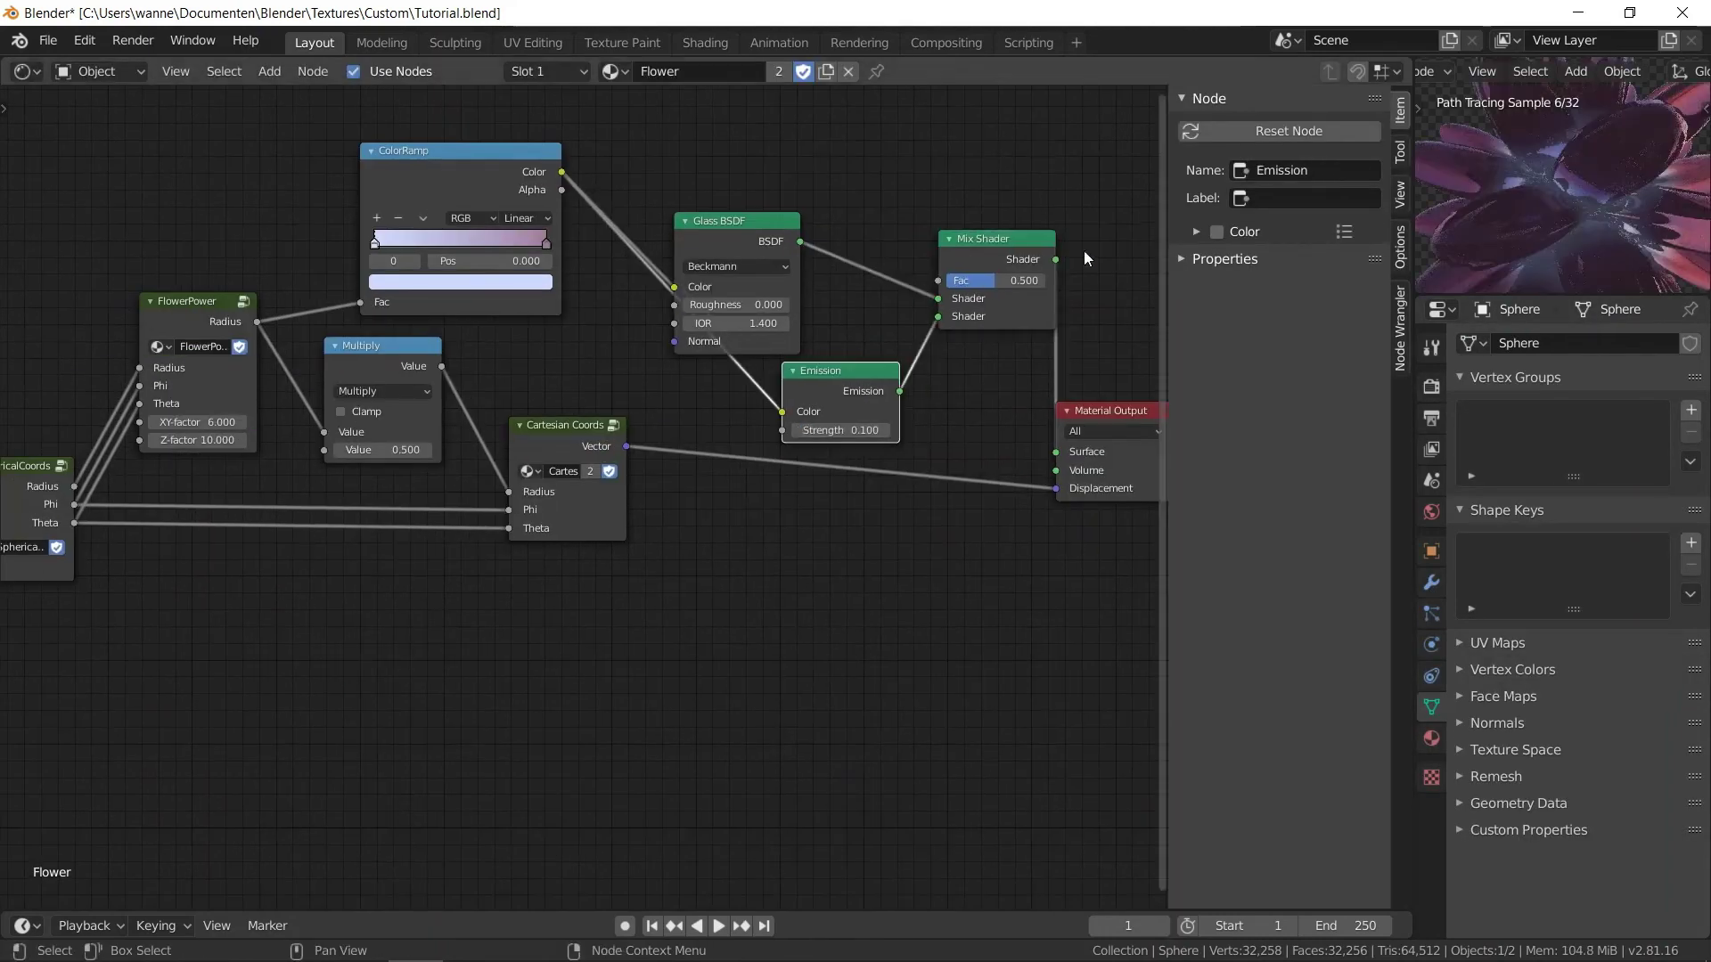
- Set the Emission strength to 1 after trying 10, and swap the Mix Shader's inputs with FlowerPower's Radius driving its Fac
{"action": "type", "text": "10"}
{"action": "key", "text": "Return"}
{"action": "double_click", "coordinate": [822, 428]}
{"action": "type", "text": "1"}
{"action": "key", "text": "Return"}
{"action": "left_click_drag", "start_coordinate": [937, 281], "coordinate": [937, 318]}
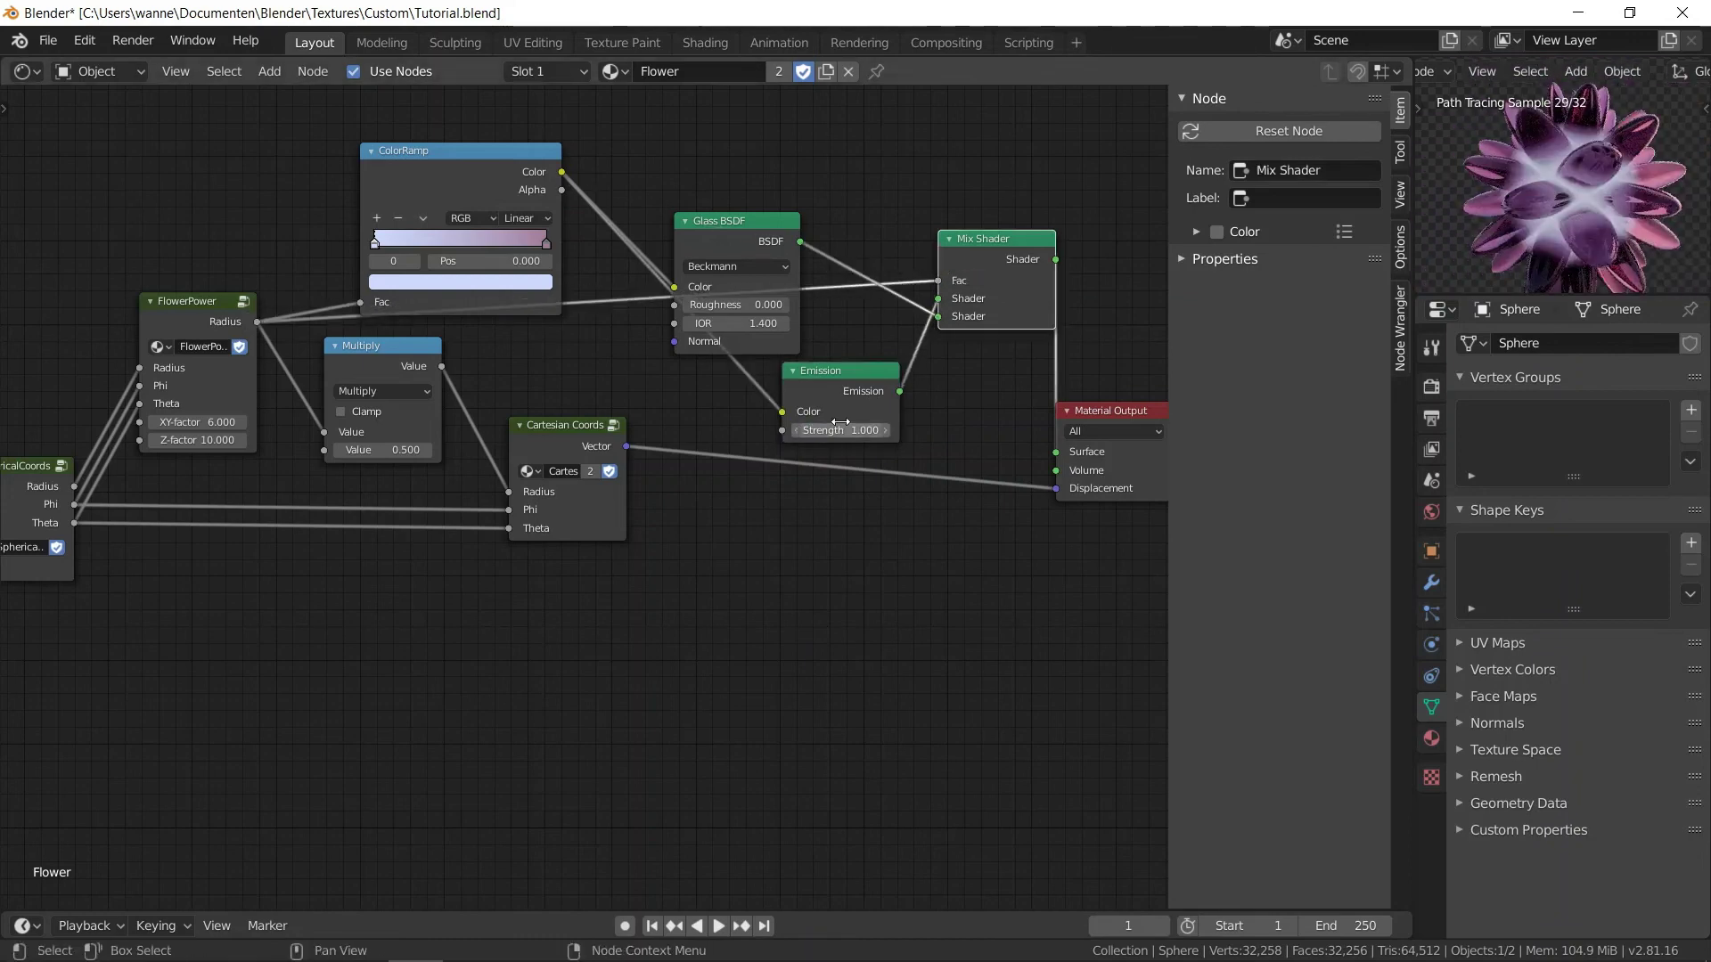
- Set the Emission strength to 0.2 and insert an Add math node between FlowerPower's Radius and the Mix Shader's Fac
{"action": "key", "text": "Return"}
{"action": "key", "text": "shift+a"}
{"action": "mouse_move", "coordinate": [552, 432]}
{"action": "left_click", "coordinate": [740, 580]}
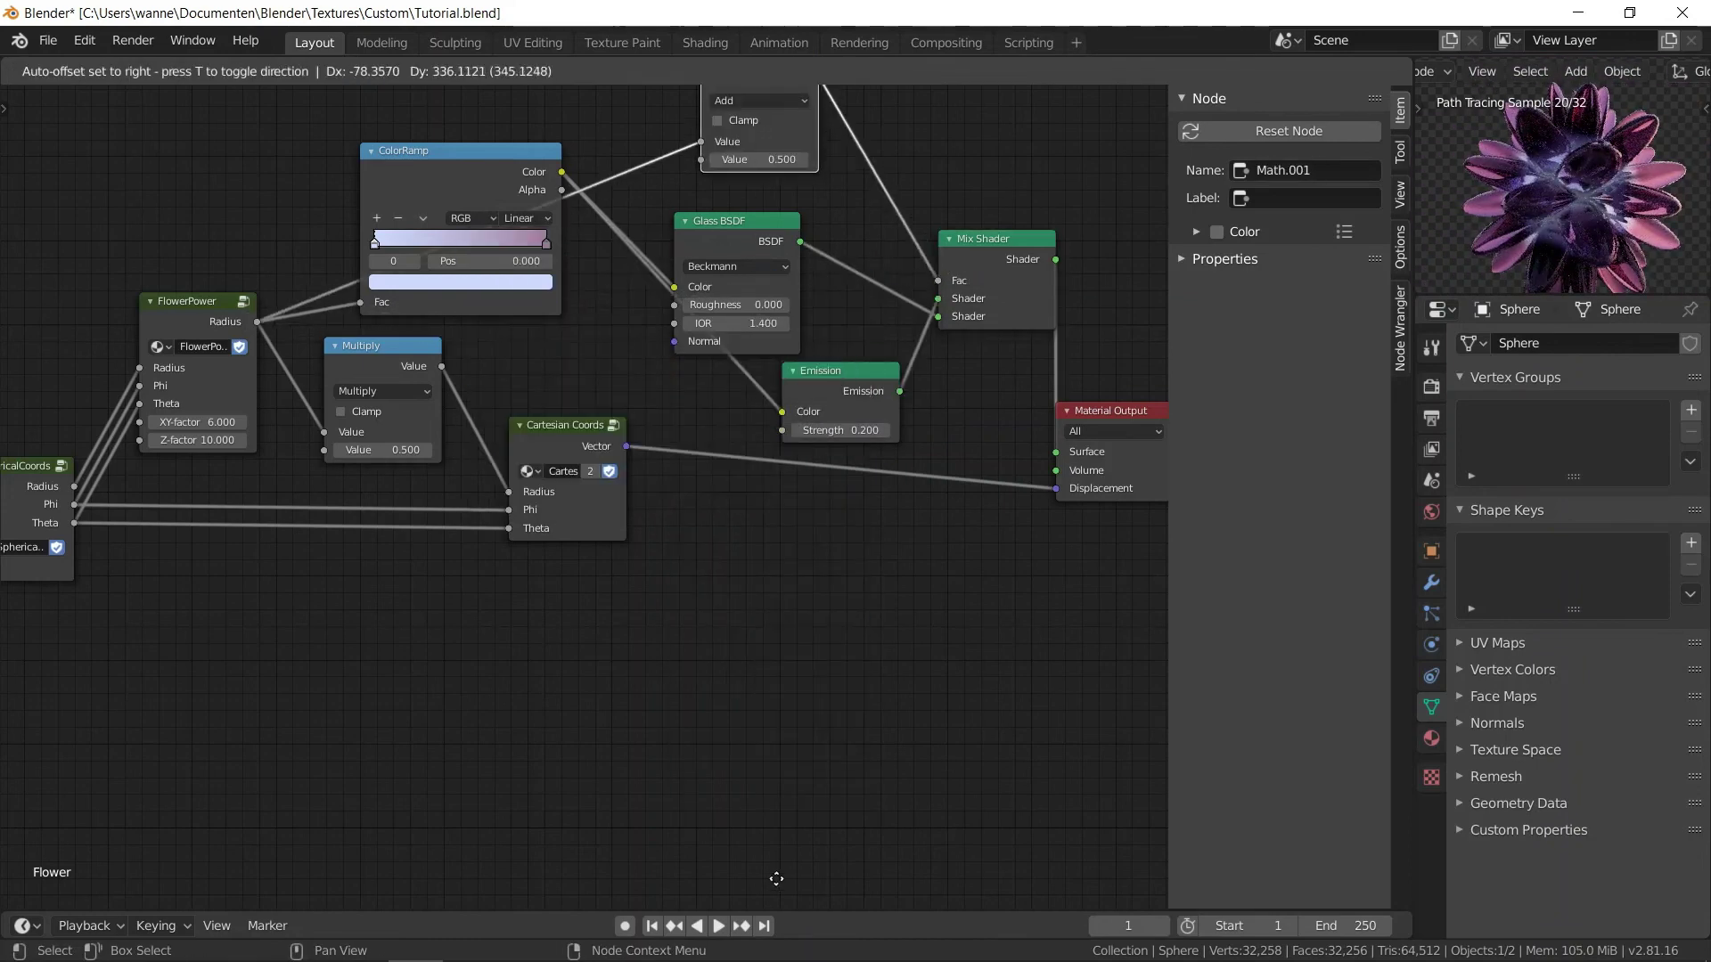
{"action": "left_click", "coordinate": [908, 277]}
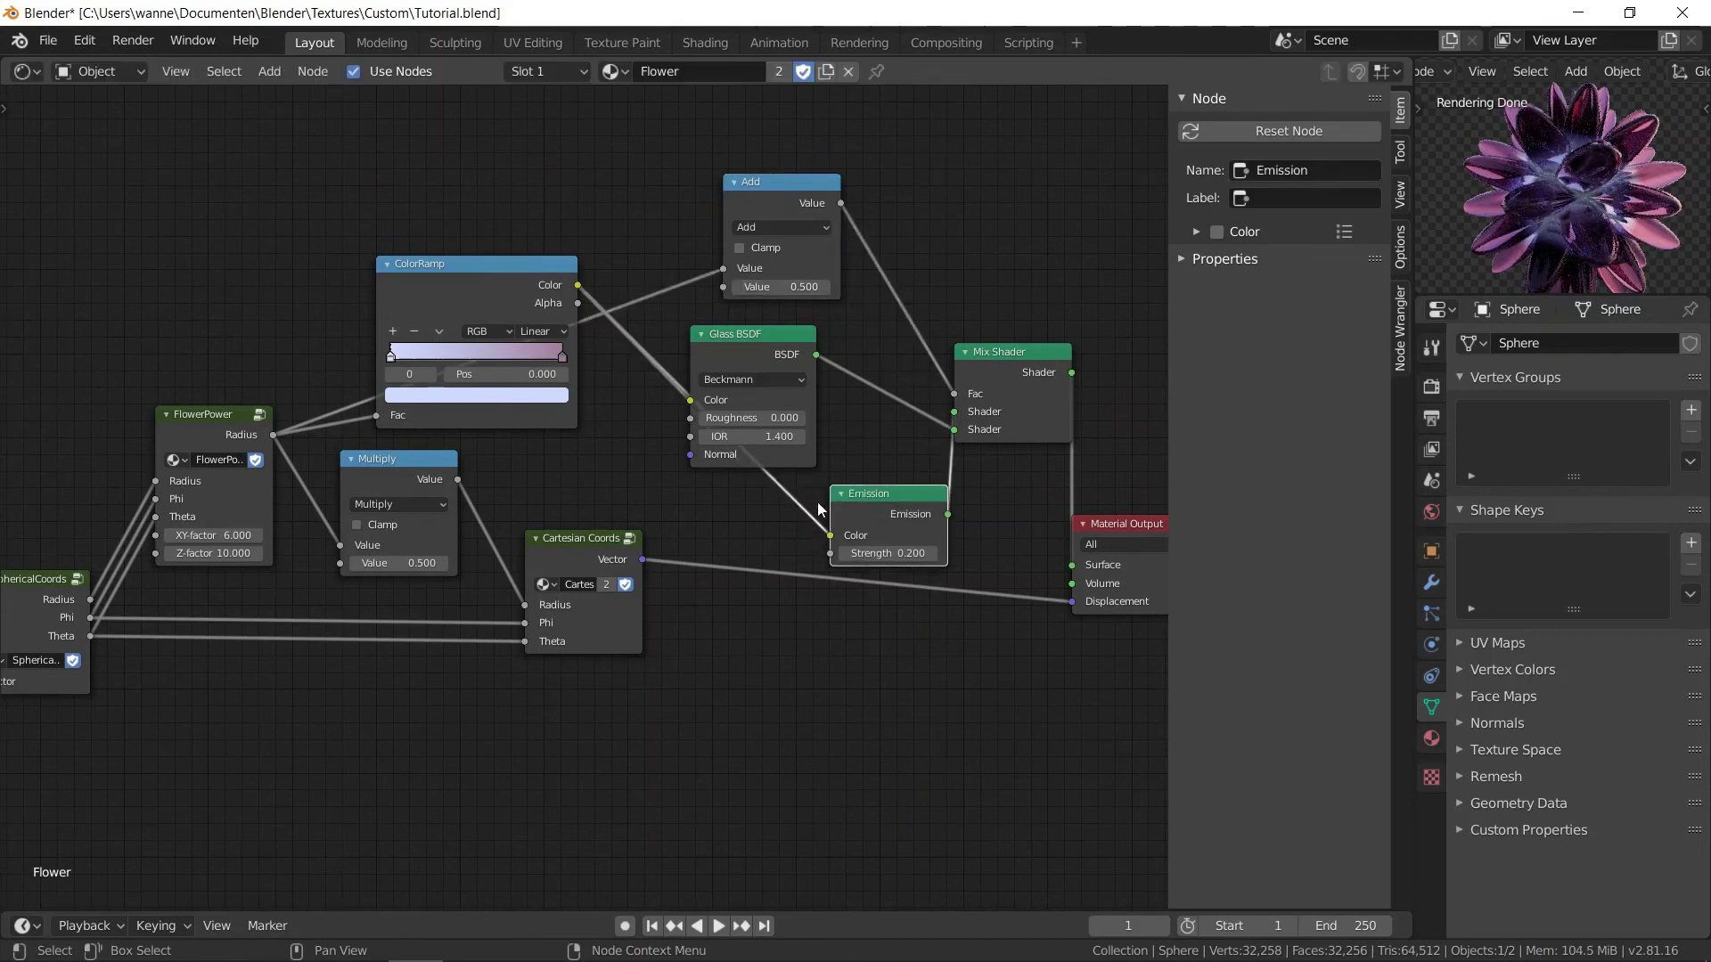
- Disconnect the ColorRamp from Emission, give Emission a blue color, and adjust the Add node's value to 0.65
{"action": "left_click", "coordinate": [914, 534]}
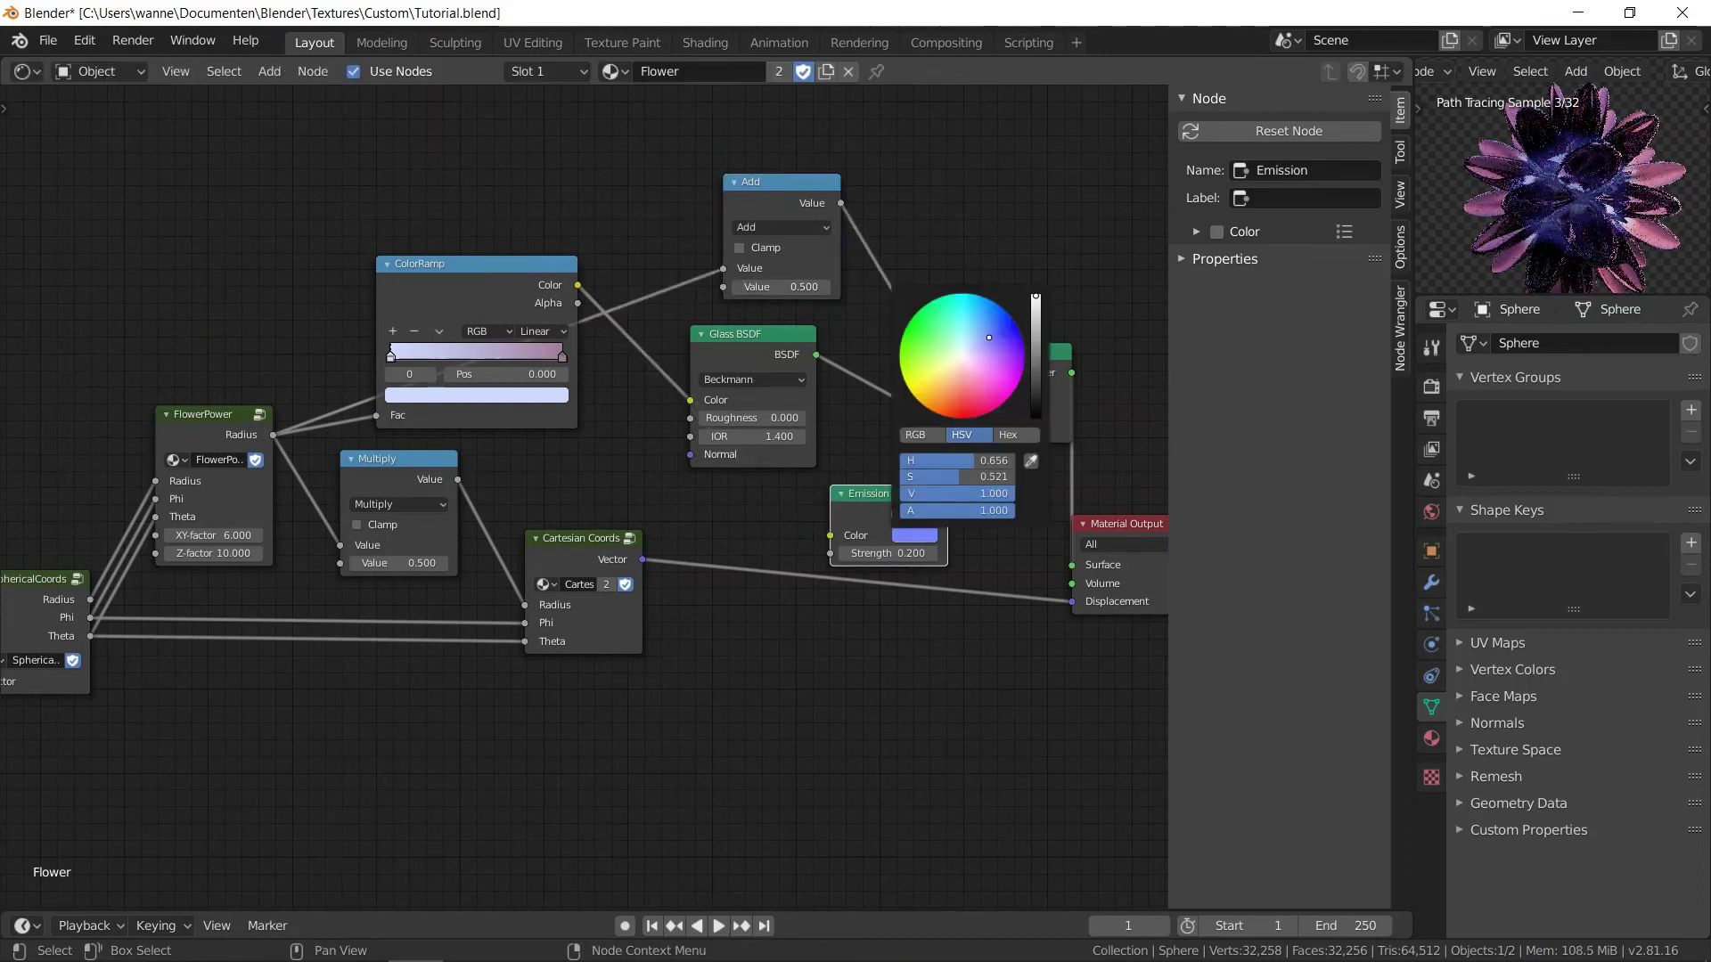
{"action": "left_click_drag", "start_coordinate": [782, 286], "coordinate": [825, 287]}
{"action": "type", "text": "0.2"}
{"action": "key", "text": "Return"}
- Preview the Add, Emission and Mix Shader outputs in turn
{"action": "left_click", "coordinate": [781, 185], "text": "ctrl+shift"}
{"action": "left_click", "coordinate": [873, 496], "text": "ctrl+shift"}
{"action": "left_click", "coordinate": [1025, 356], "text": "ctrl+shift"}
- Set the Emission to a muted dark purple at a strength of 1, and save the file
{"action": "left_click", "coordinate": [914, 535]}
{"action": "left_click_drag", "start_coordinate": [991, 341], "coordinate": [1039, 359]}
{"action": "scroll", "coordinate": [1638, 169], "scroll_direction": "down", "scroll_amount": 2}
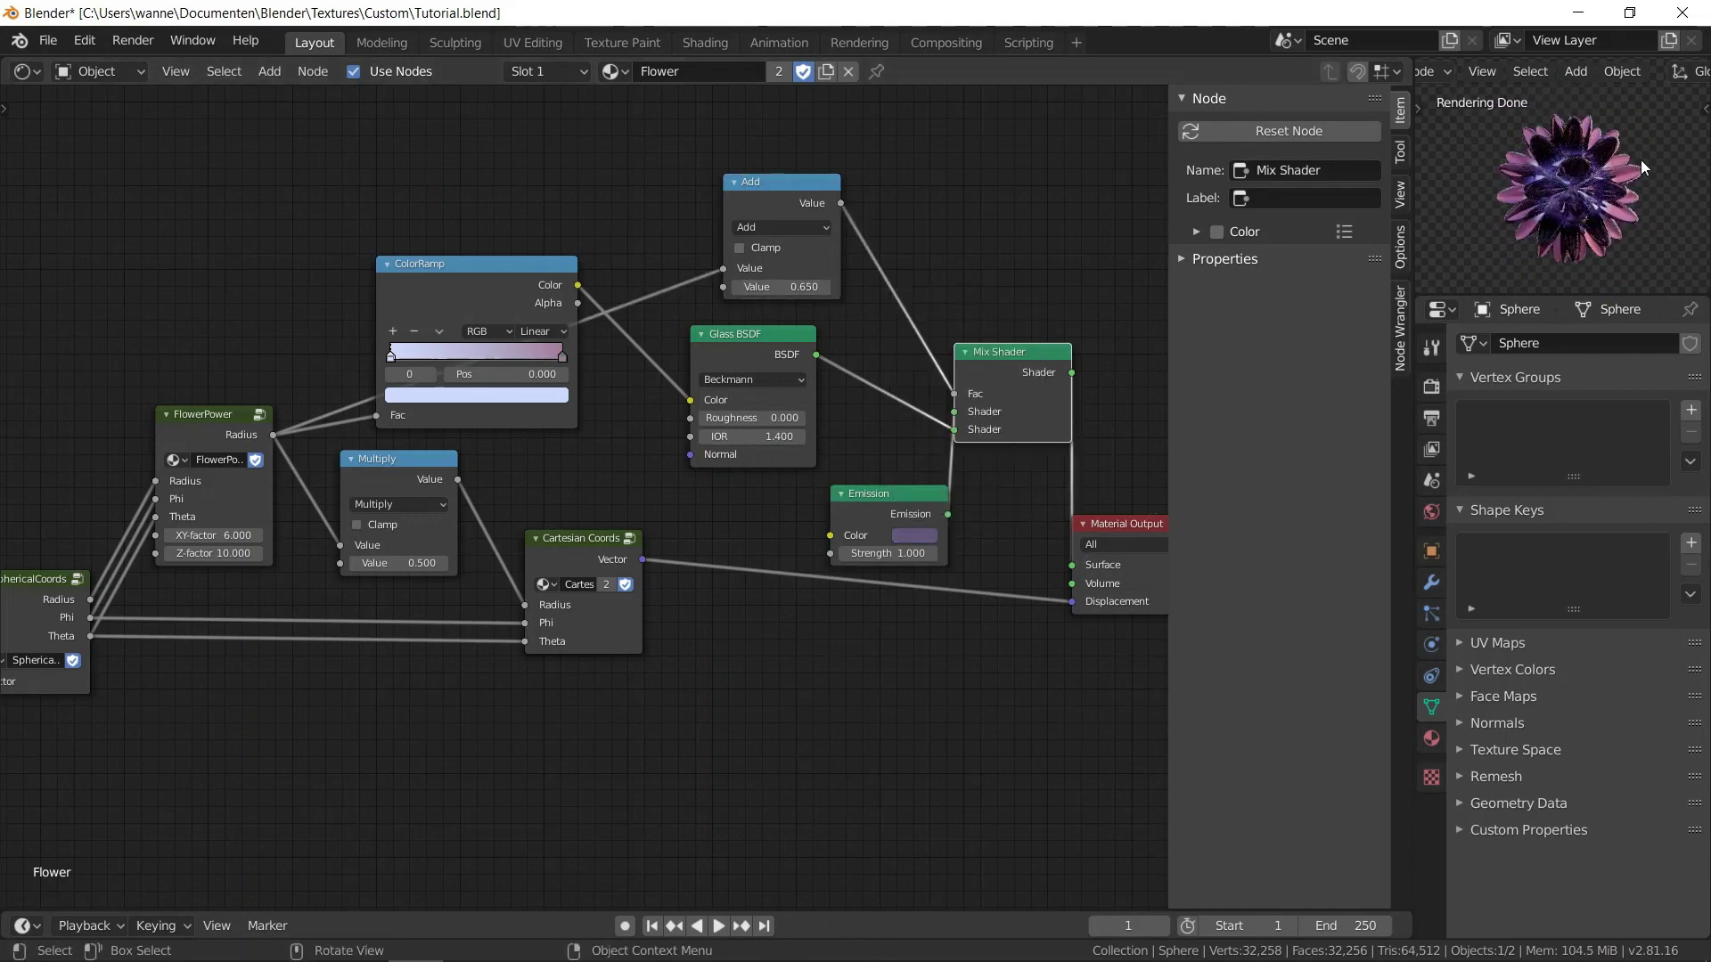
{"action": "scroll", "coordinate": [721, 482], "scroll_direction": "down", "scroll_amount": 3}
{"action": "key", "text": "ctrl+s"}
- Switch to the Modeling workspace in Object Mode with rendered shading, and hide the overlays and gizmos
{"action": "left_click", "coordinate": [382, 43]}
{"action": "key", "text": "Tab"}
{"action": "left_click", "coordinate": [997, 98]}
{"action": "key", "text": "n"}
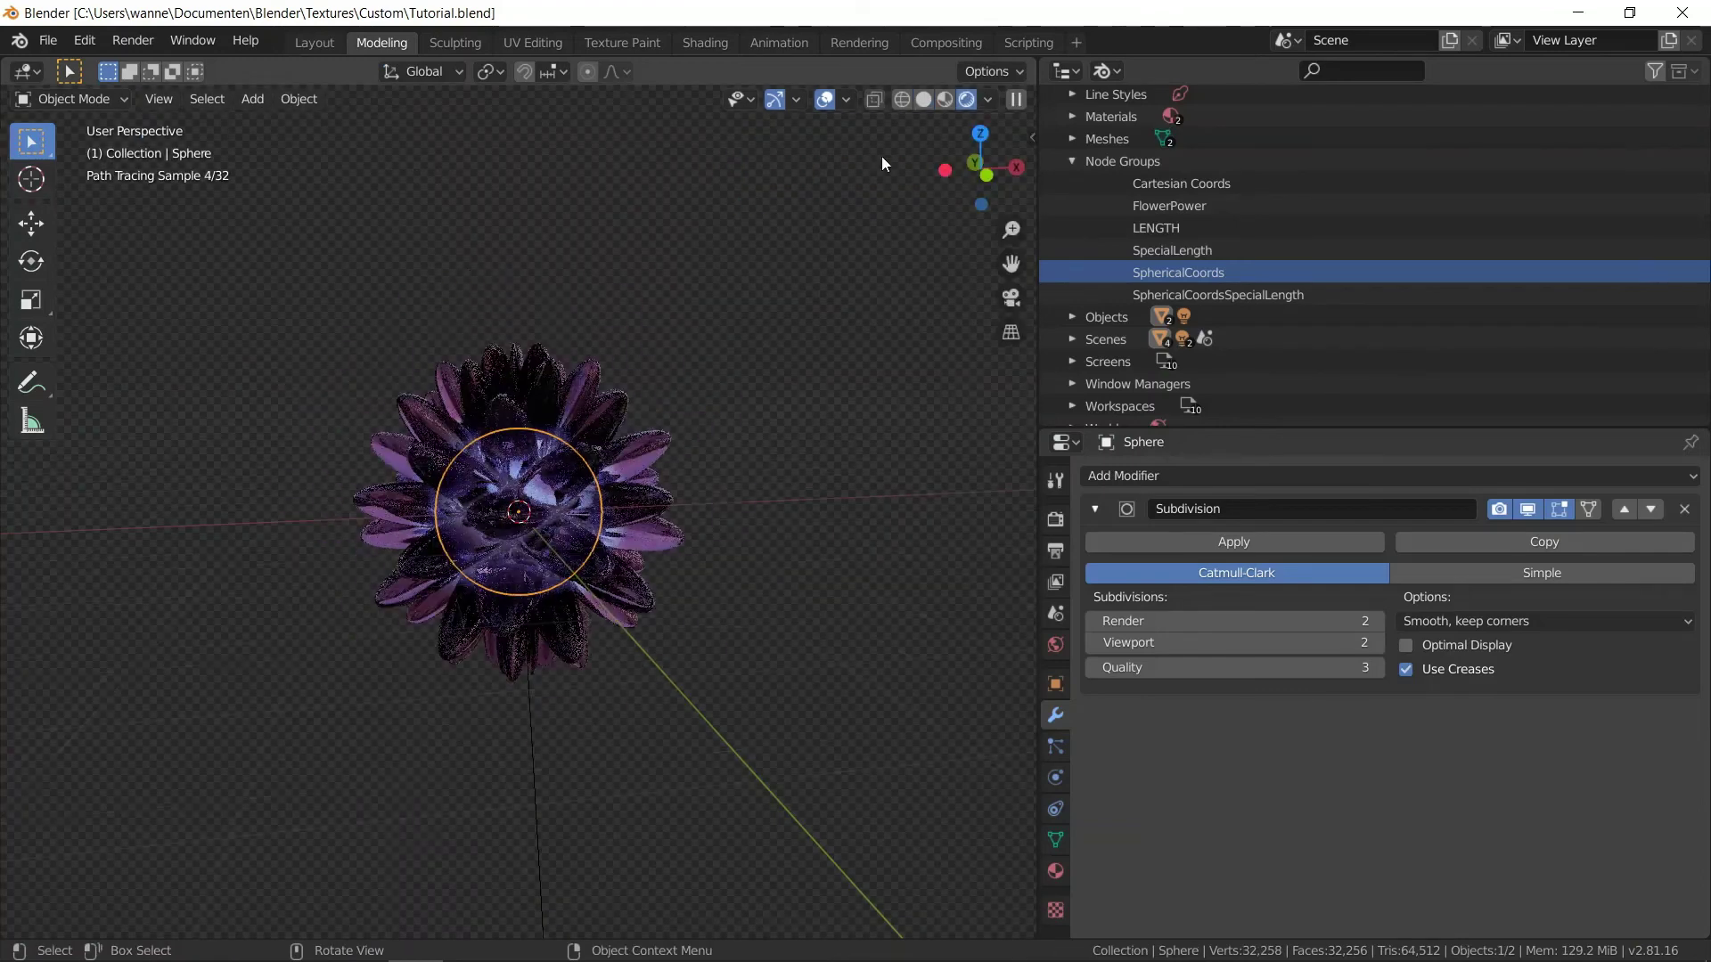
{"action": "left_click", "coordinate": [824, 100]}
{"action": "left_click", "coordinate": [776, 100]}
- Add a camera, align it to the current view and frame the flower
{"action": "key", "text": "shift+a"}
{"action": "left_click", "coordinate": [698, 604]}
{"action": "key", "text": "ctrl+alt+KP_0"}
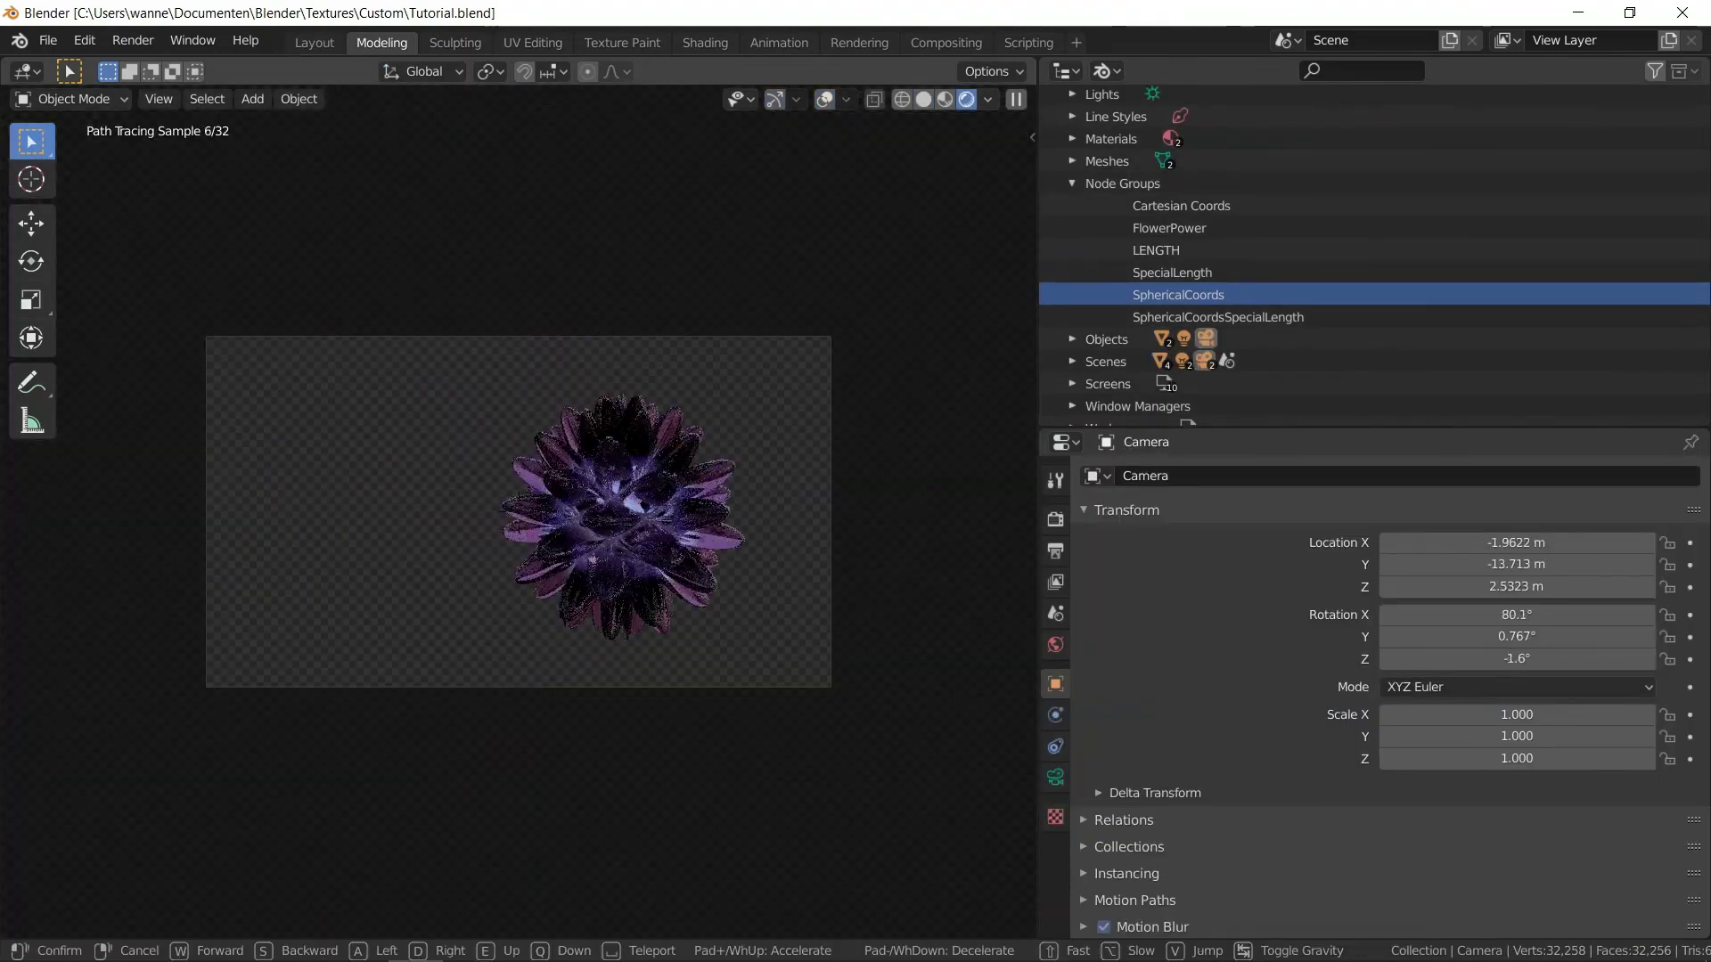
- Toggle the reflective and refractive caustics options in the scene's Light Paths render settings
{"action": "left_click", "coordinate": [1055, 520]}
{"action": "left_click", "coordinate": [1127, 689]}
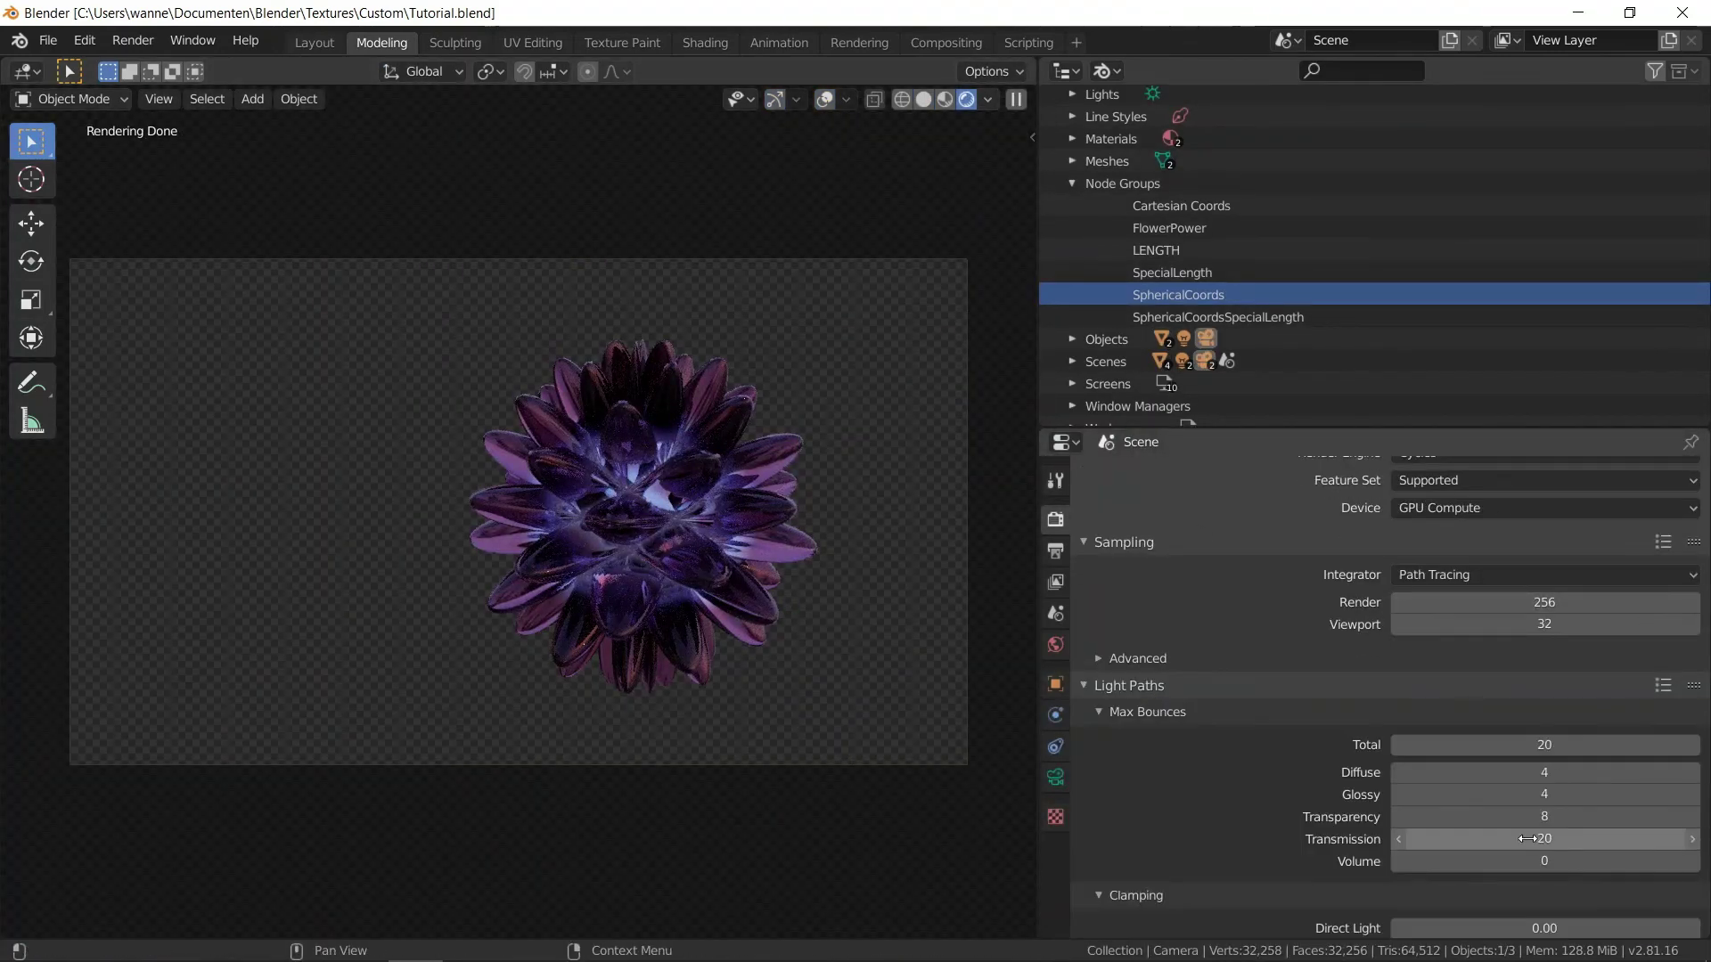
{"action": "scroll", "coordinate": [1515, 802], "scroll_direction": "down", "scroll_amount": 5}
{"action": "left_click", "coordinate": [1690, 864]}
{"action": "left_click", "coordinate": [1689, 887]}
{"action": "left_click", "coordinate": [1149, 508]}
{"action": "left_click", "coordinate": [1164, 564]}
- Set the color depth of the PNG render output to 16
{"action": "left_click", "coordinate": [1055, 551]}
{"action": "scroll", "coordinate": [1270, 660], "scroll_direction": "down", "scroll_amount": 4}
{"action": "scroll", "coordinate": [652, 522], "scroll_direction": "up", "scroll_amount": 1}
{"action": "scroll", "coordinate": [653, 522], "scroll_direction": "down", "scroll_amount": 1}
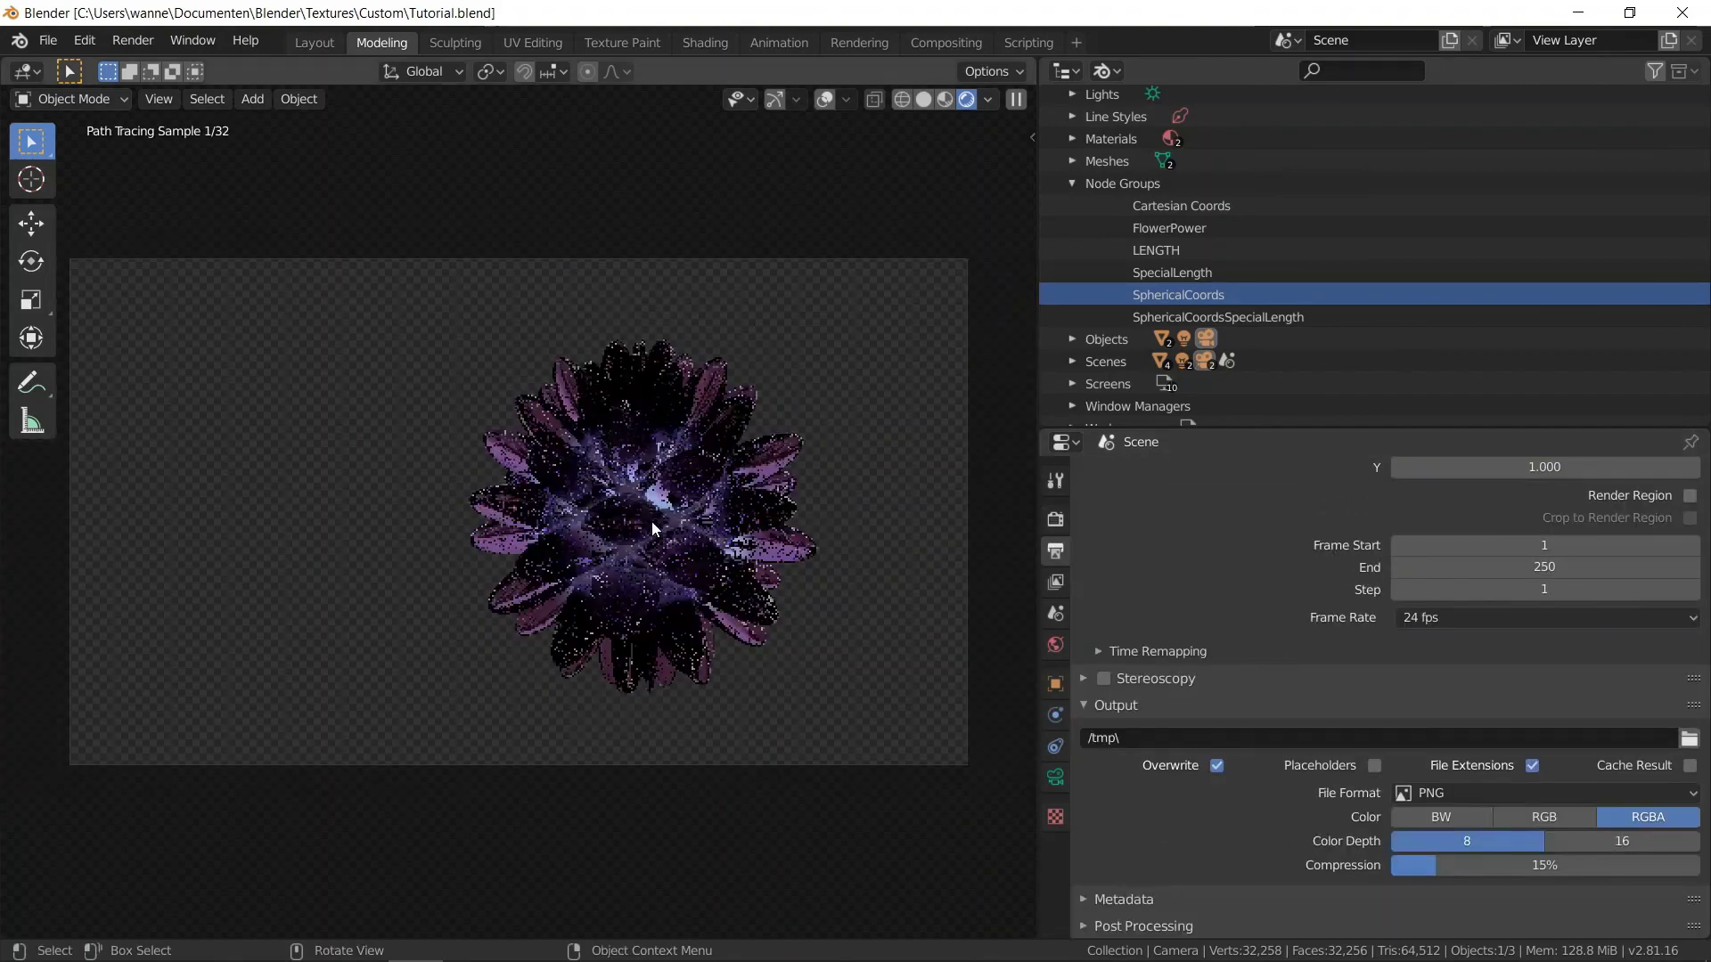
{"action": "scroll", "coordinate": [1280, 609], "scroll_direction": "up", "scroll_amount": 3}
{"action": "scroll", "coordinate": [1279, 609], "scroll_direction": "down", "scroll_amount": 3}
{"action": "left_click", "coordinate": [1622, 842]}
{"action": "key", "text": "F12"}
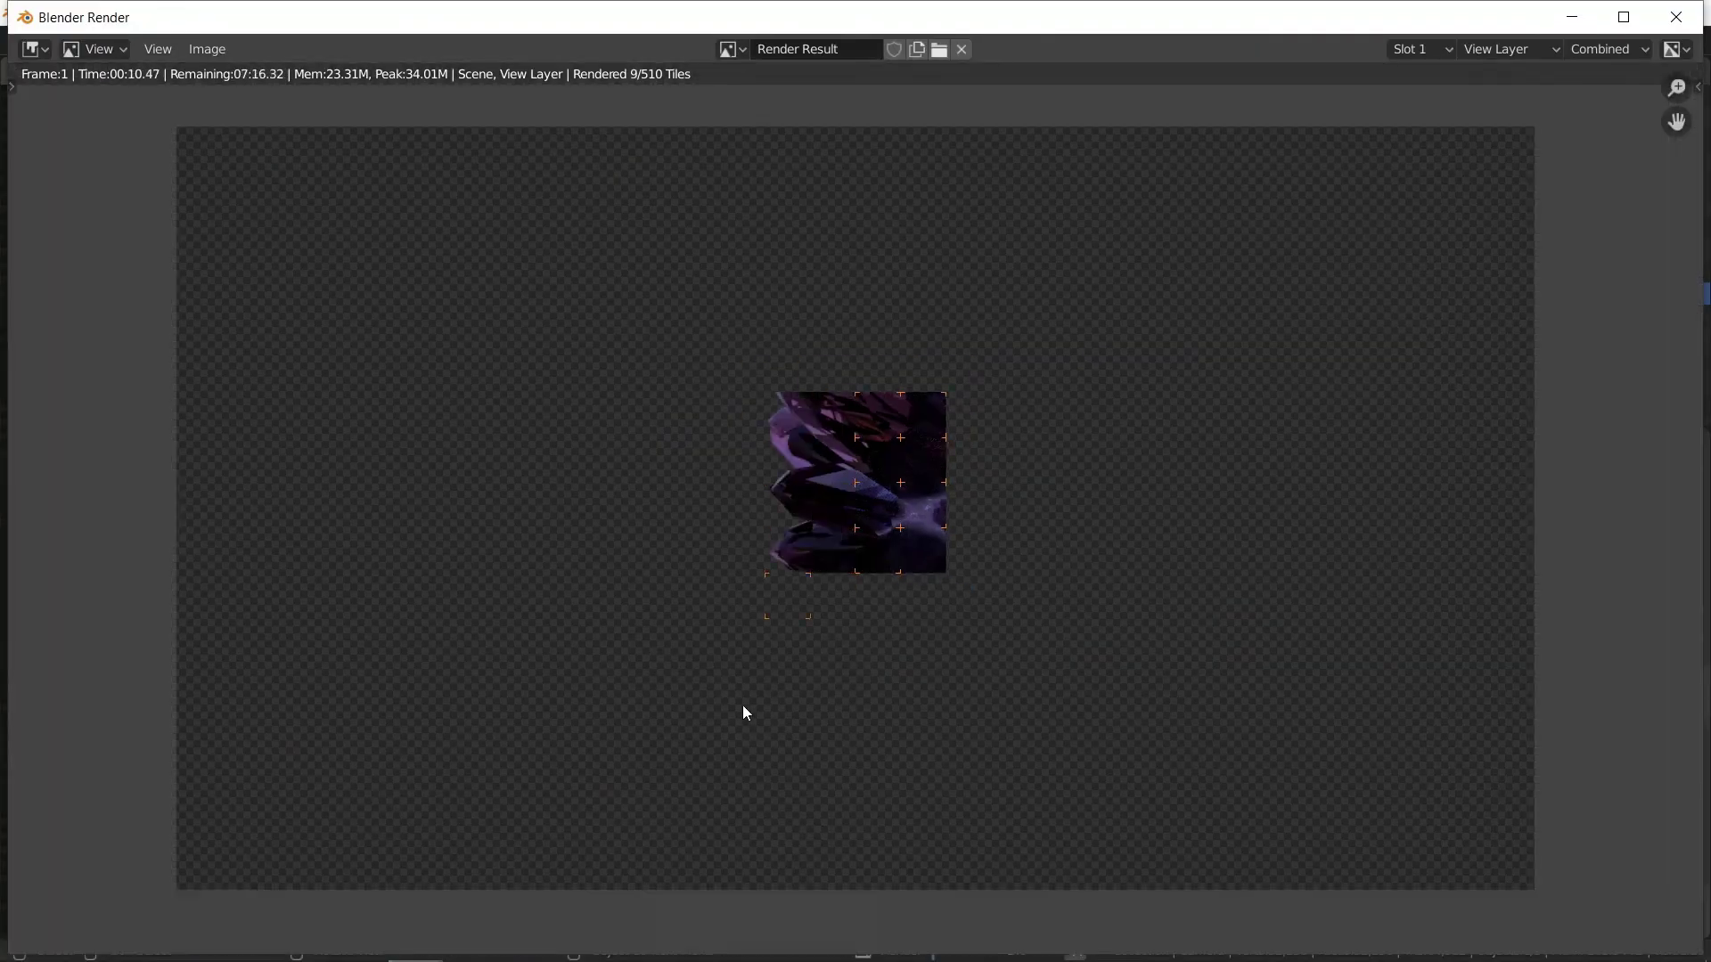
{"action": "key", "text": "Escape"}
{"action": "key", "text": "Escape"}
- Set the viewport level of the flower sphere's Subdivision modifier to 3
{"action": "left_click", "coordinate": [1055, 715]}
{"action": "left_click", "coordinate": [1378, 643]}
{"action": "right_click", "coordinate": [670, 515]}
{"action": "left_click", "coordinate": [670, 515]}
- Test-render the flower, examine the first tiles in the frame, and close the render window
{"action": "key", "text": "F12"}
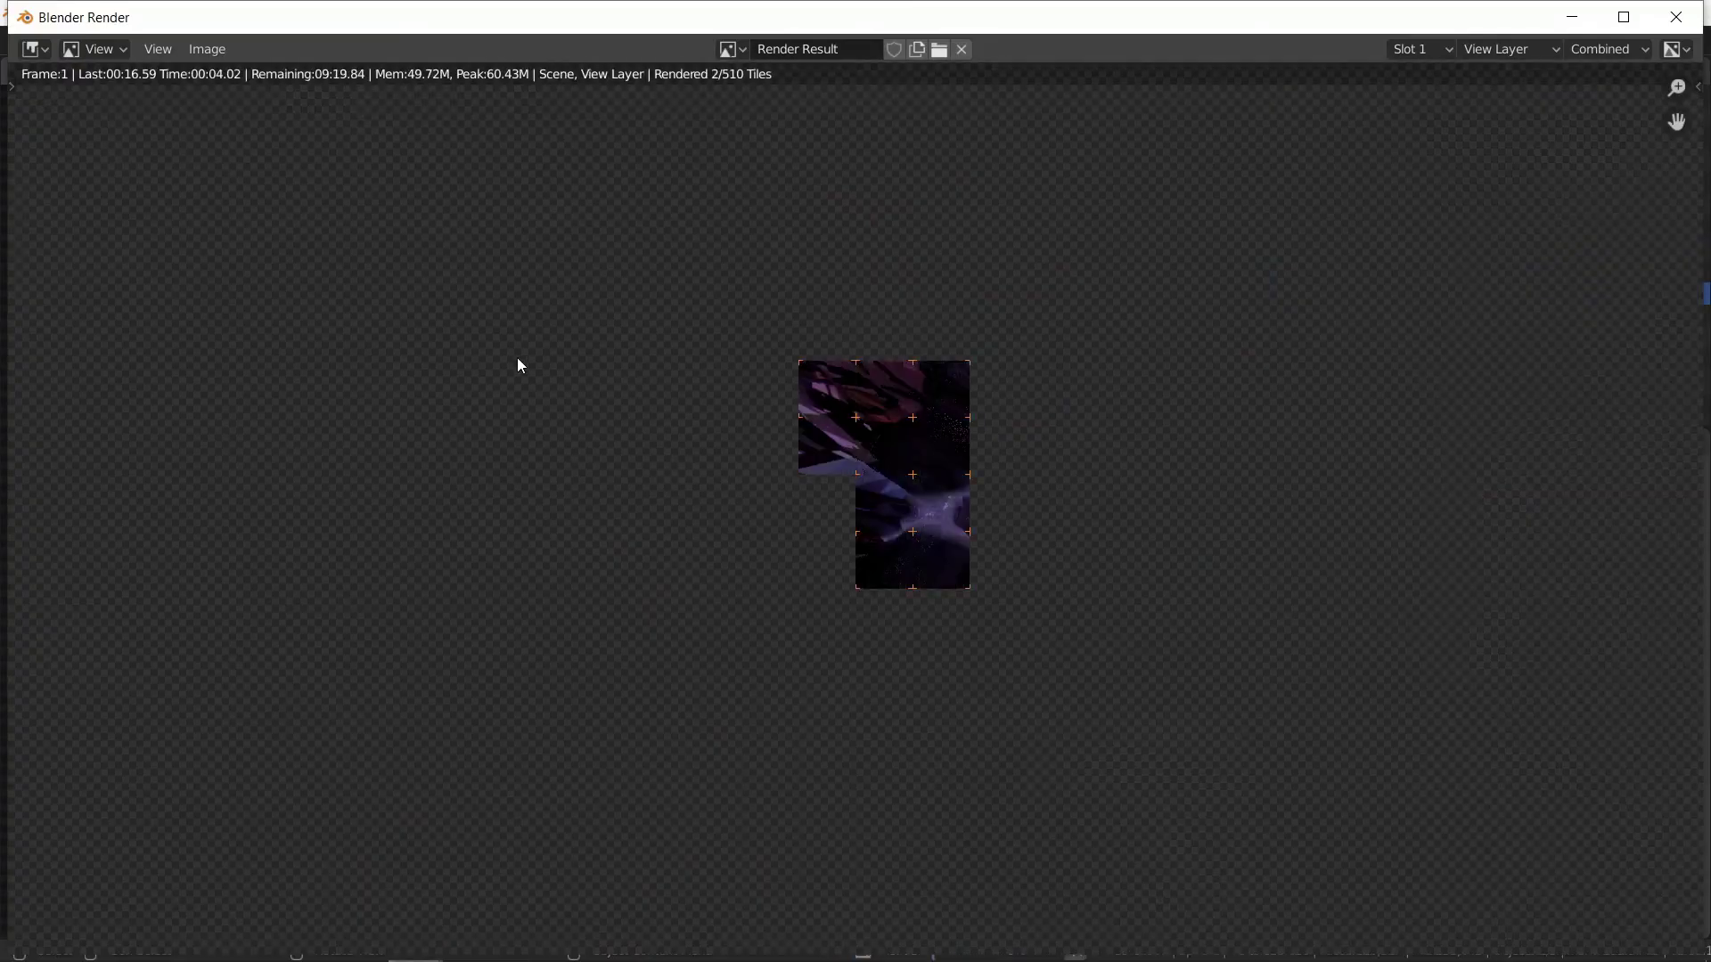
{"action": "scroll", "coordinate": [900, 499], "scroll_direction": "down", "scroll_amount": 3}
{"action": "scroll", "coordinate": [906, 510], "scroll_direction": "up", "scroll_amount": 2}
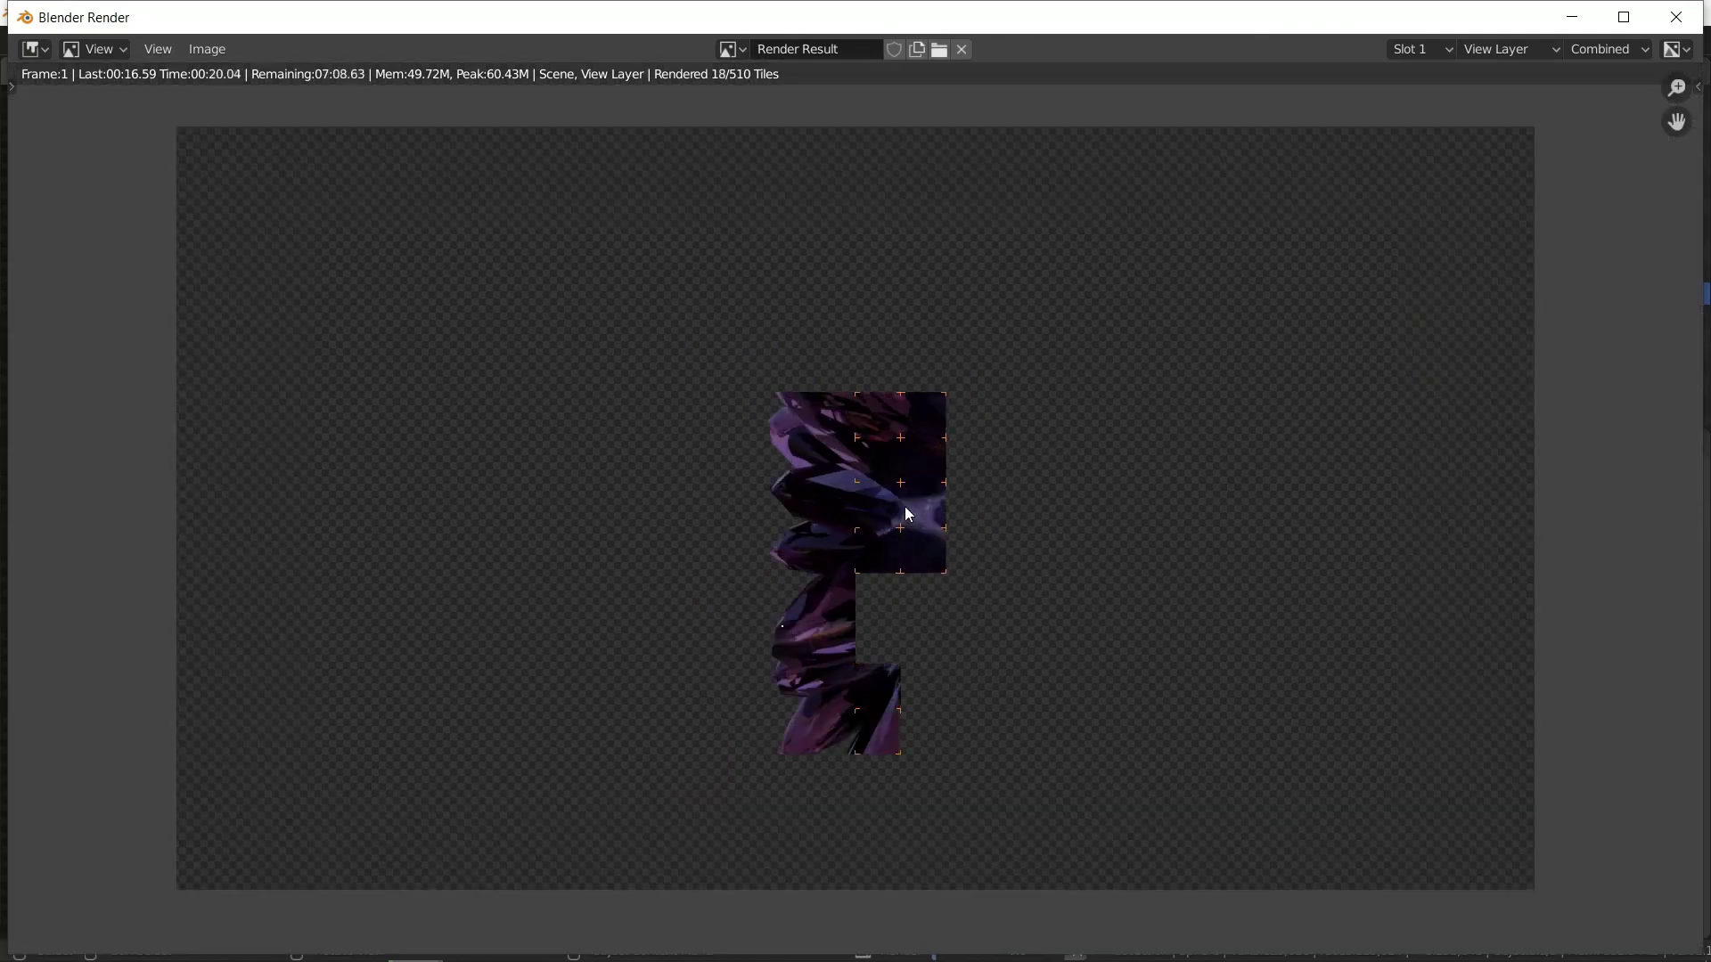
{"action": "left_click", "coordinate": [1676, 17]}
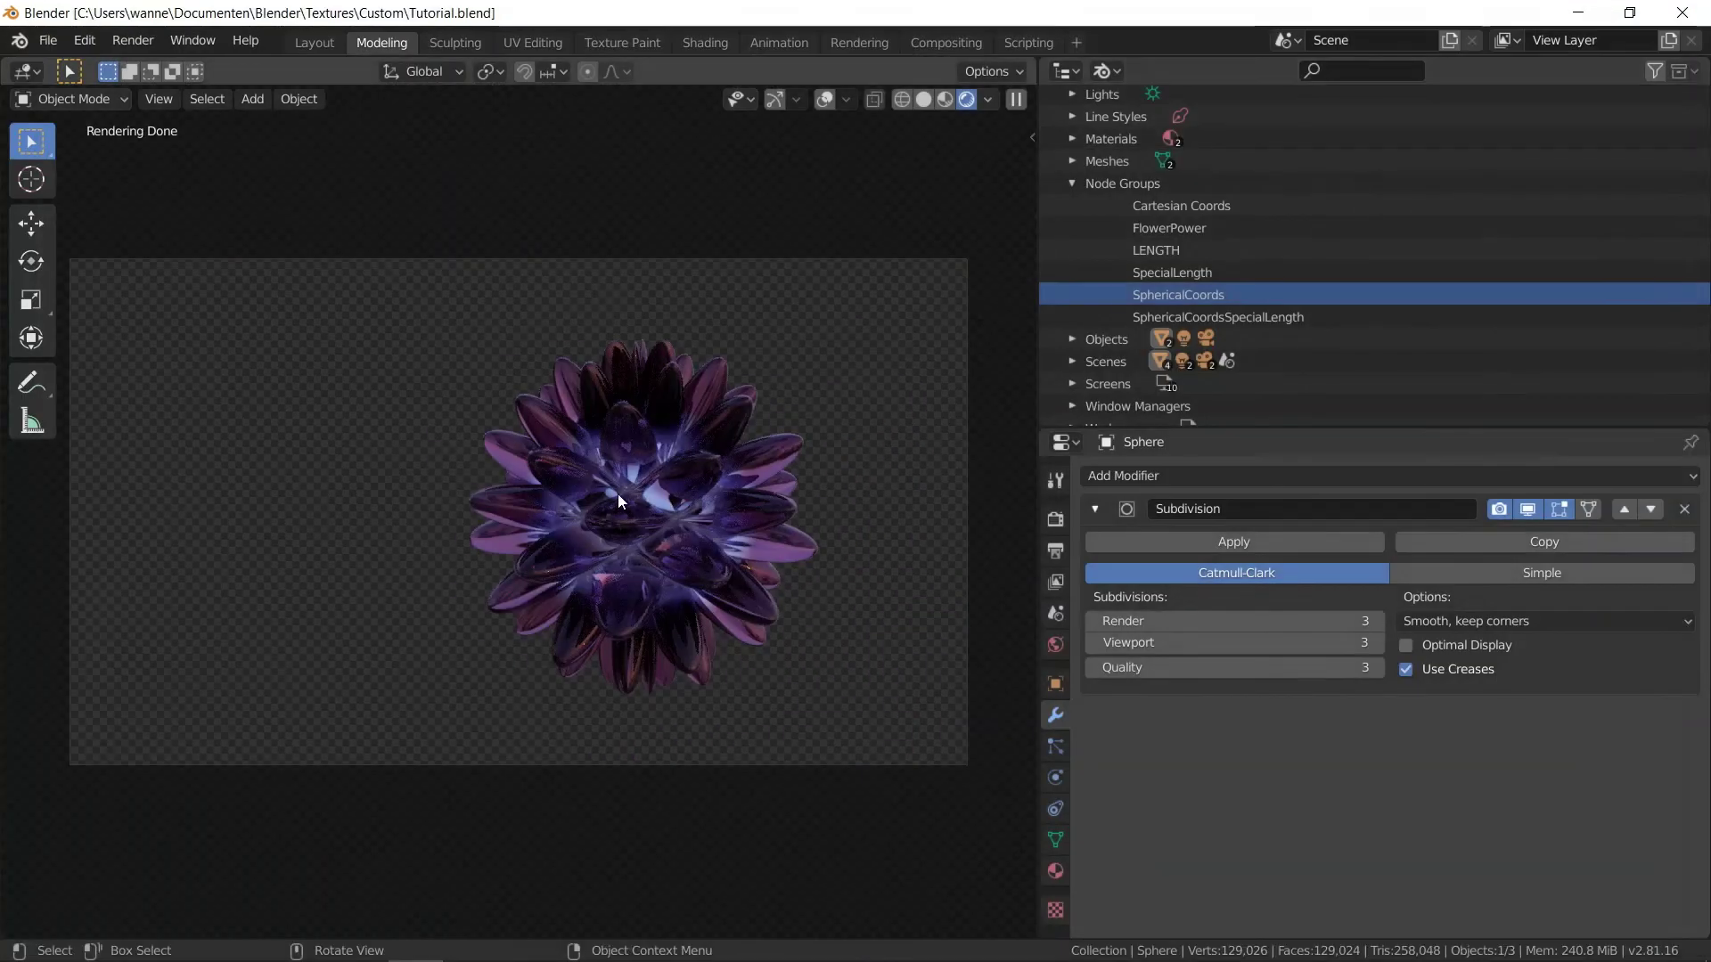
{"action": "left_click", "coordinate": [989, 100]}
{"action": "left_click", "coordinate": [988, 104]}
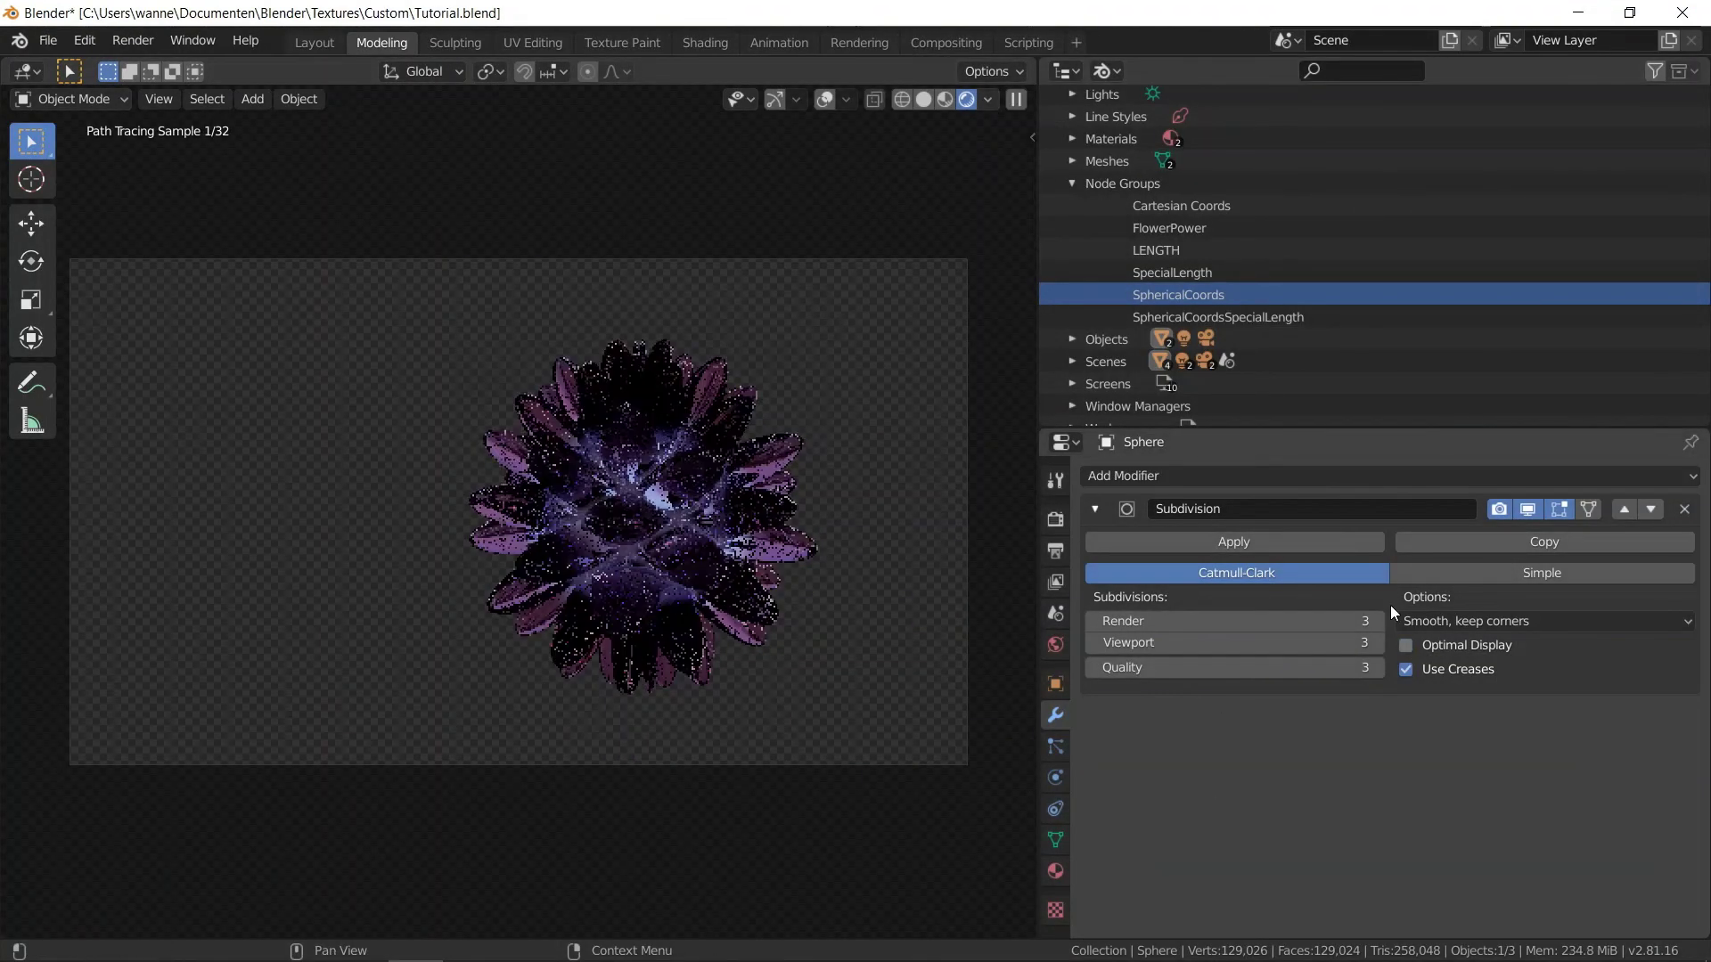
- List the scene's objects in the outliner, delete the hidden Cube, and save the file
{"action": "scroll", "coordinate": [1203, 236], "scroll_direction": "up", "scroll_amount": 4}
{"action": "left_click", "coordinate": [1110, 71]}
{"action": "left_click", "coordinate": [1119, 141]}
{"action": "left_click", "coordinate": [1072, 187]}
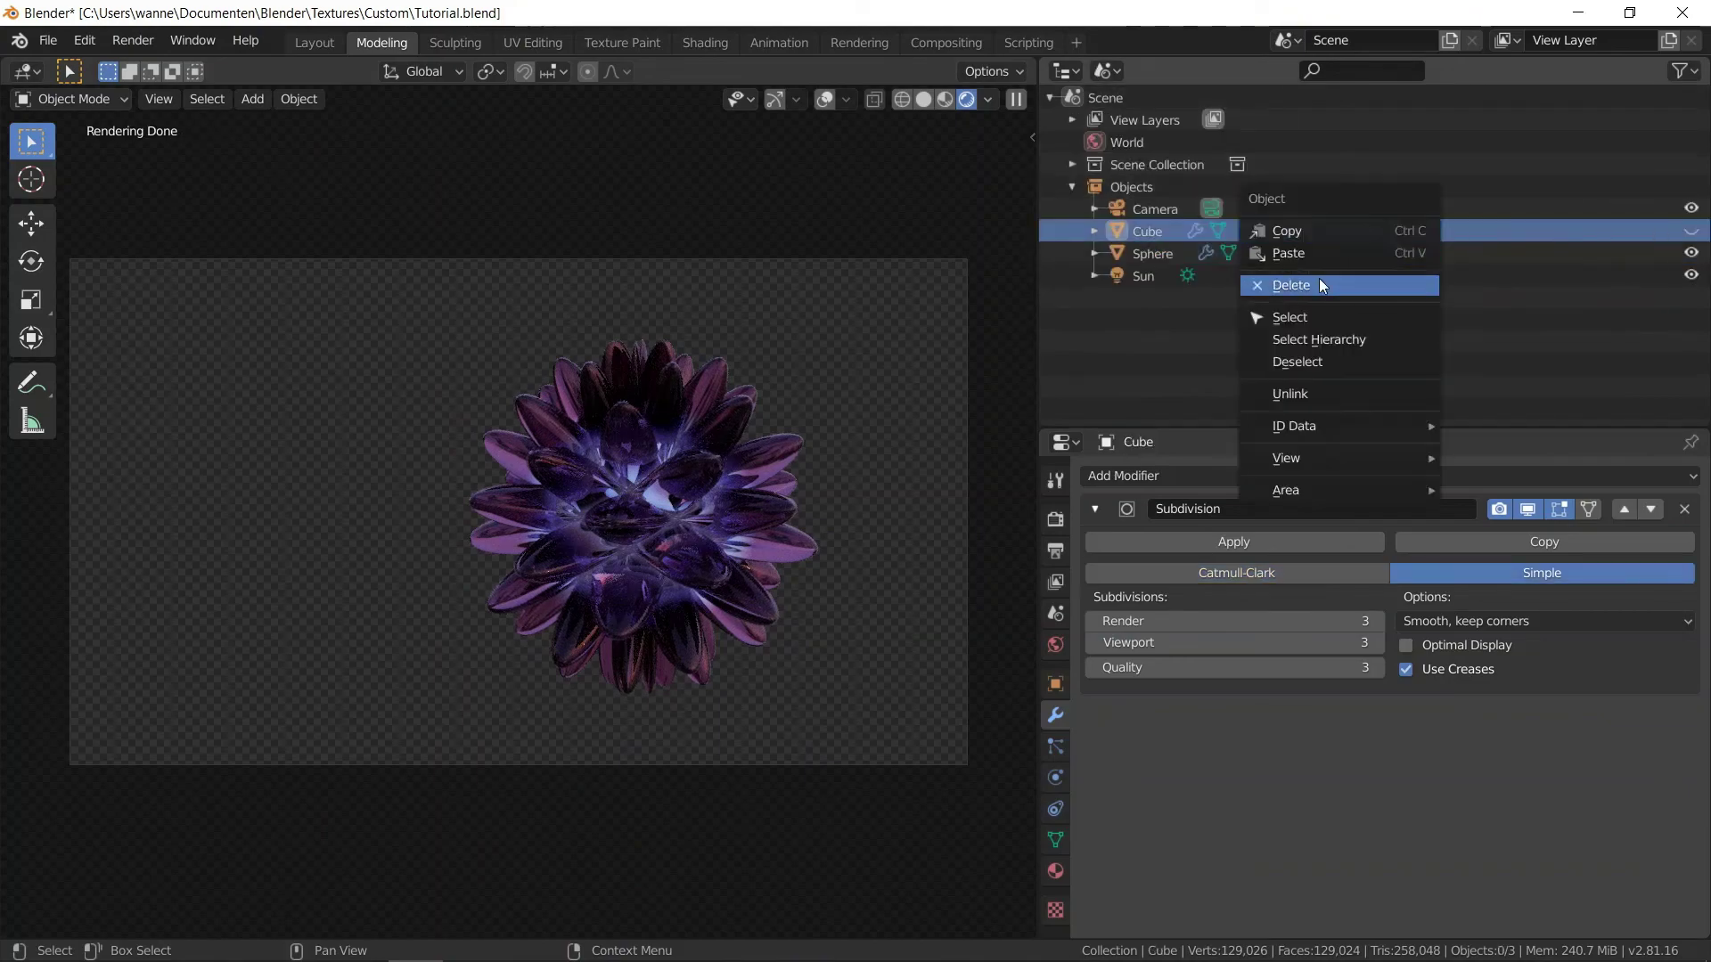
{"action": "left_click", "coordinate": [1319, 278]}
{"action": "key", "text": "ctrl+s"}
- Render the final flower image and save it to disk as GlassFlower
{"action": "key", "text": "F12"}
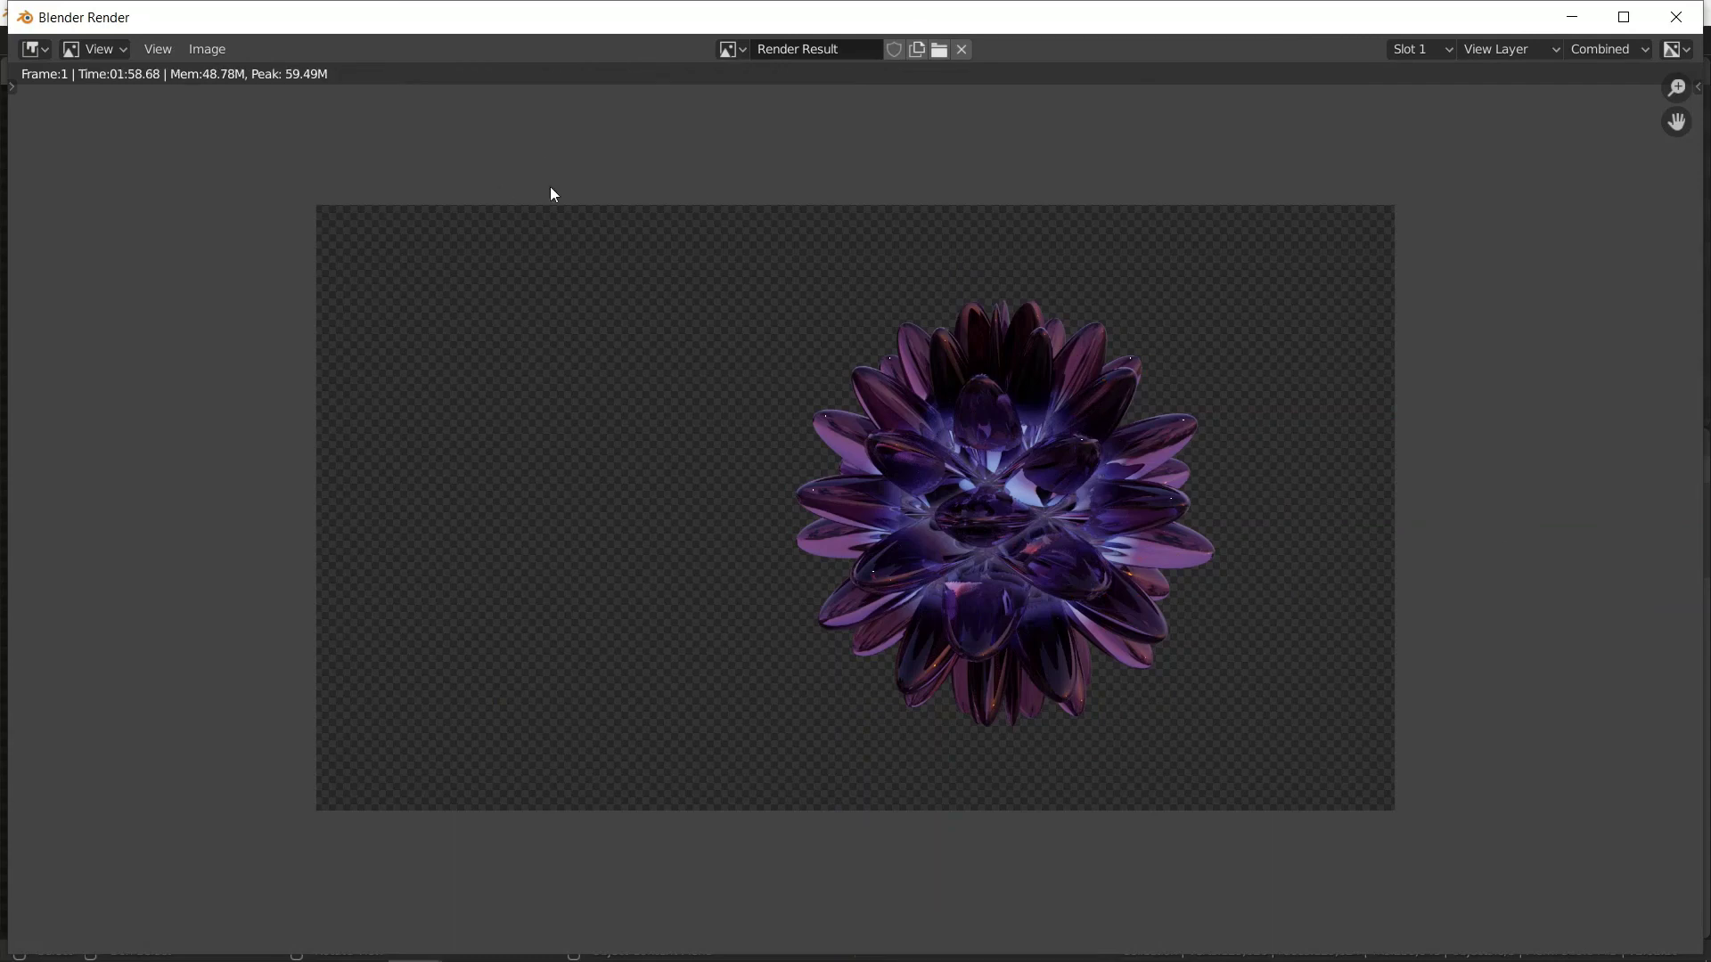
{"action": "left_click", "coordinate": [206, 50]}
{"action": "left_click", "coordinate": [234, 206]}
{"action": "left_click", "coordinate": [374, 651]}
{"action": "double_click", "coordinate": [693, 838]}
{"action": "type", "text": "GlassFlower"}
{"action": "key", "text": "Return"}
{"action": "left_click", "coordinate": [1226, 840]}
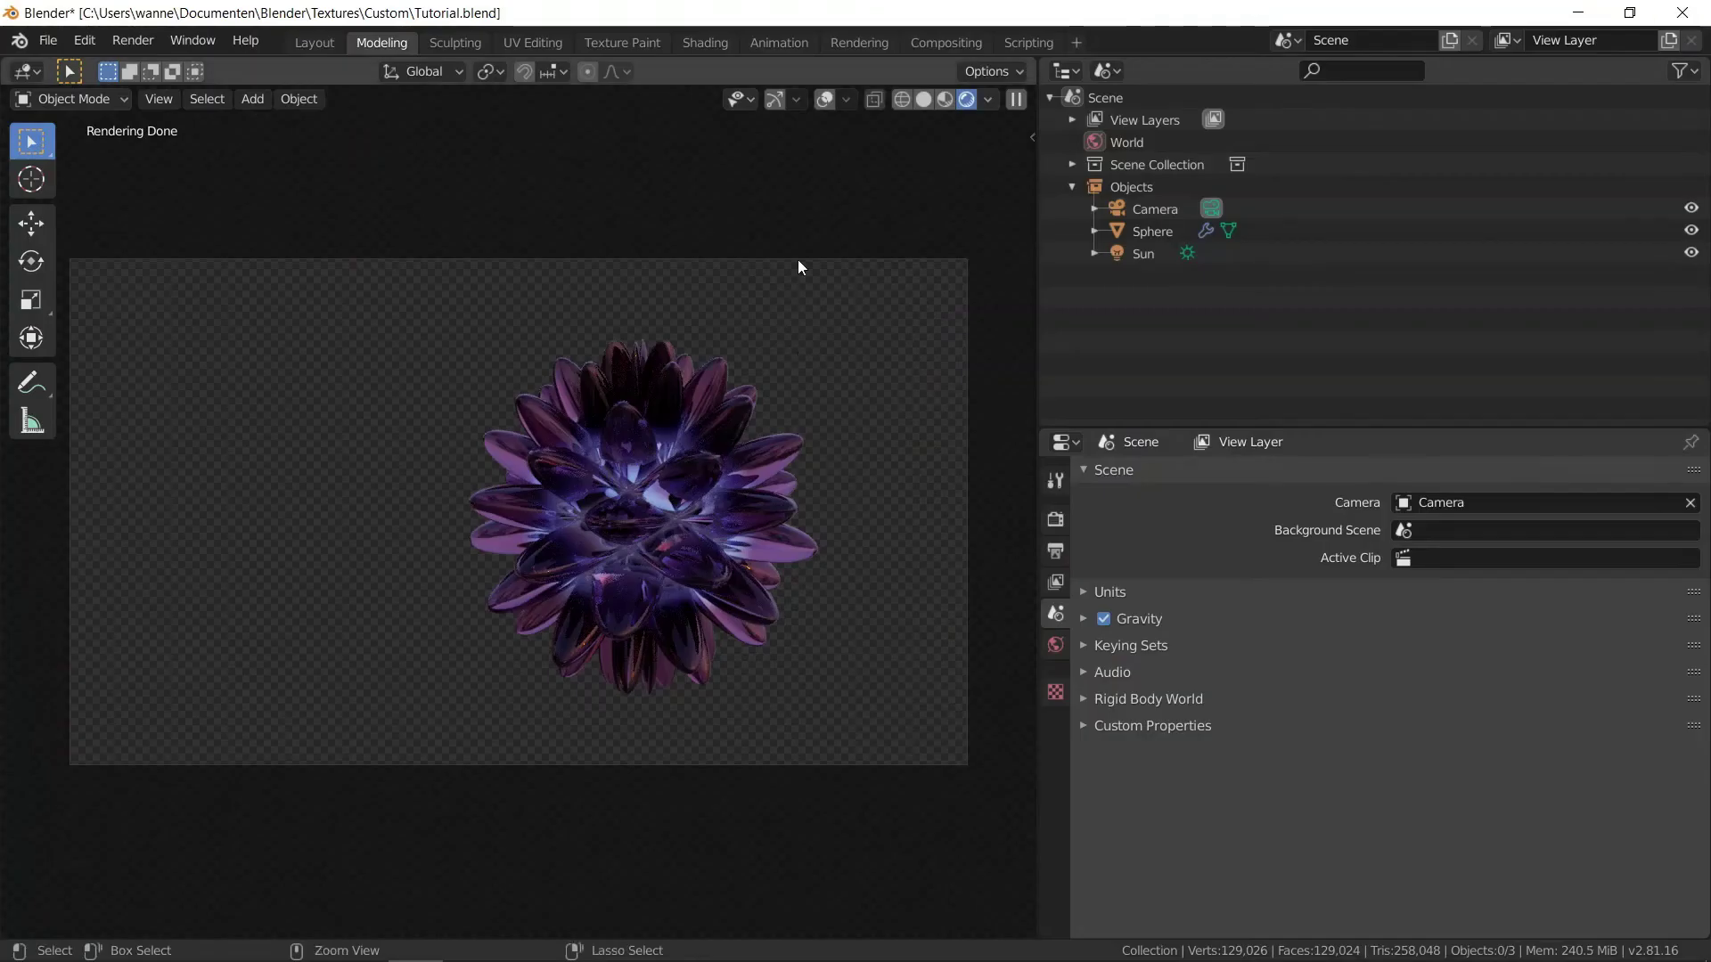